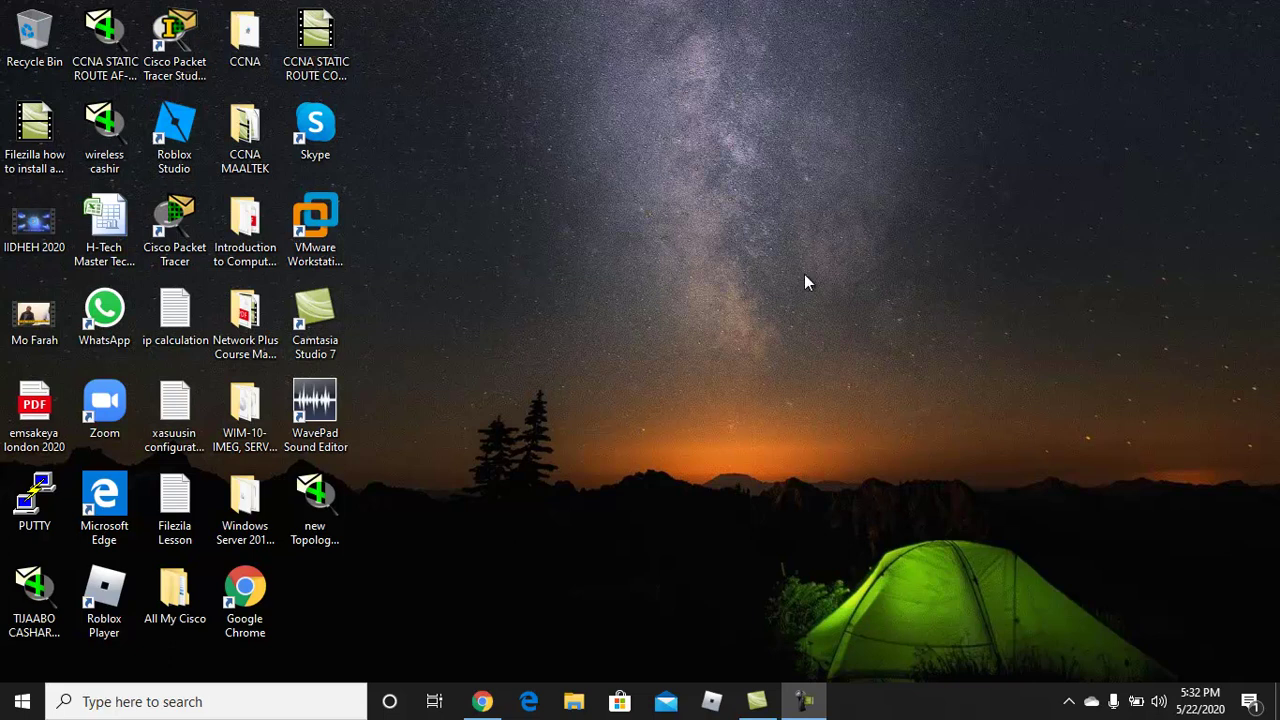
- Open Cisco Packet Tracer Student maximized and place two custom-made 1841 WIC-2T routers side by side, well apart, in the empty workspace
{"action": "double_click", "coordinate": [168, 60]}
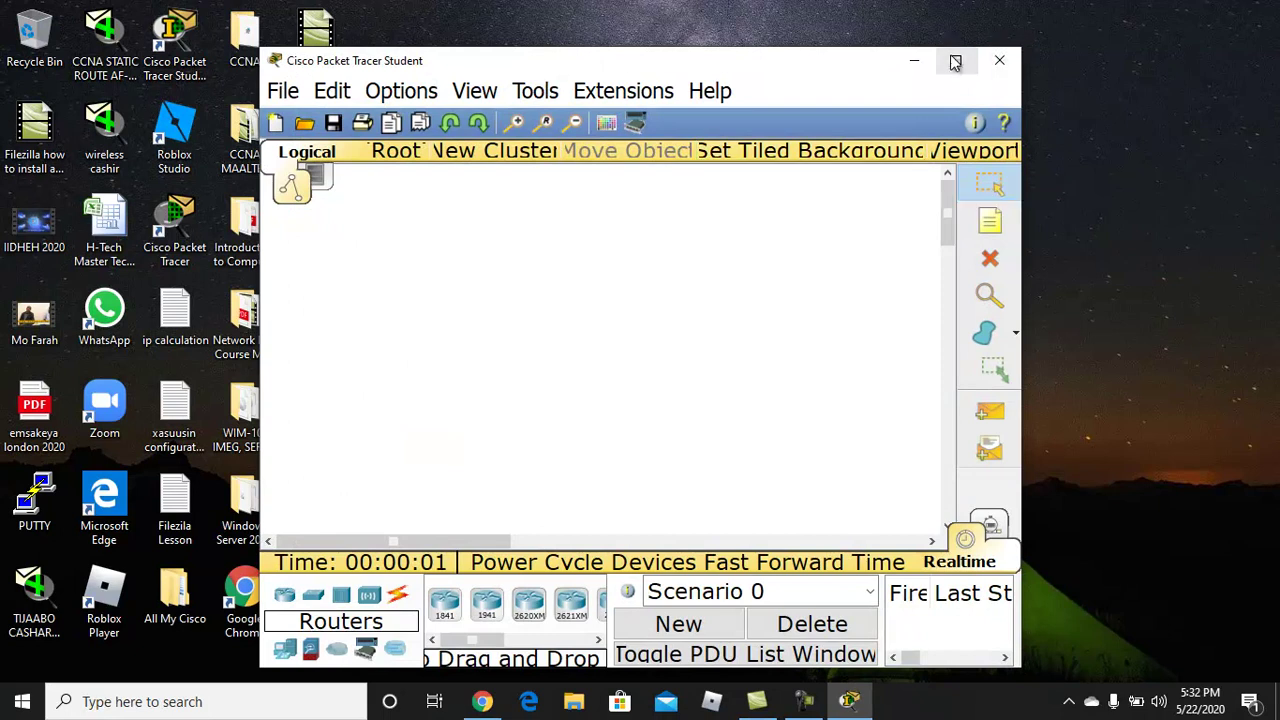
{"action": "left_click", "coordinate": [955, 60]}
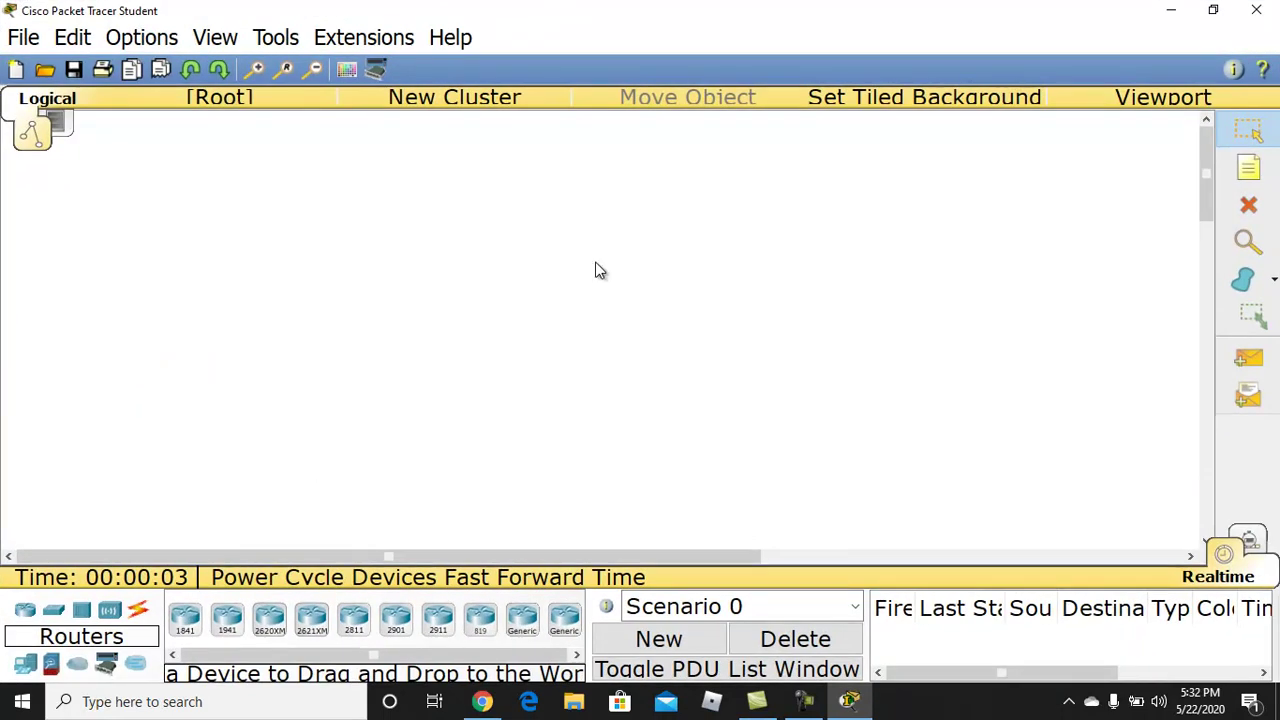
{"action": "left_click", "coordinate": [106, 663]}
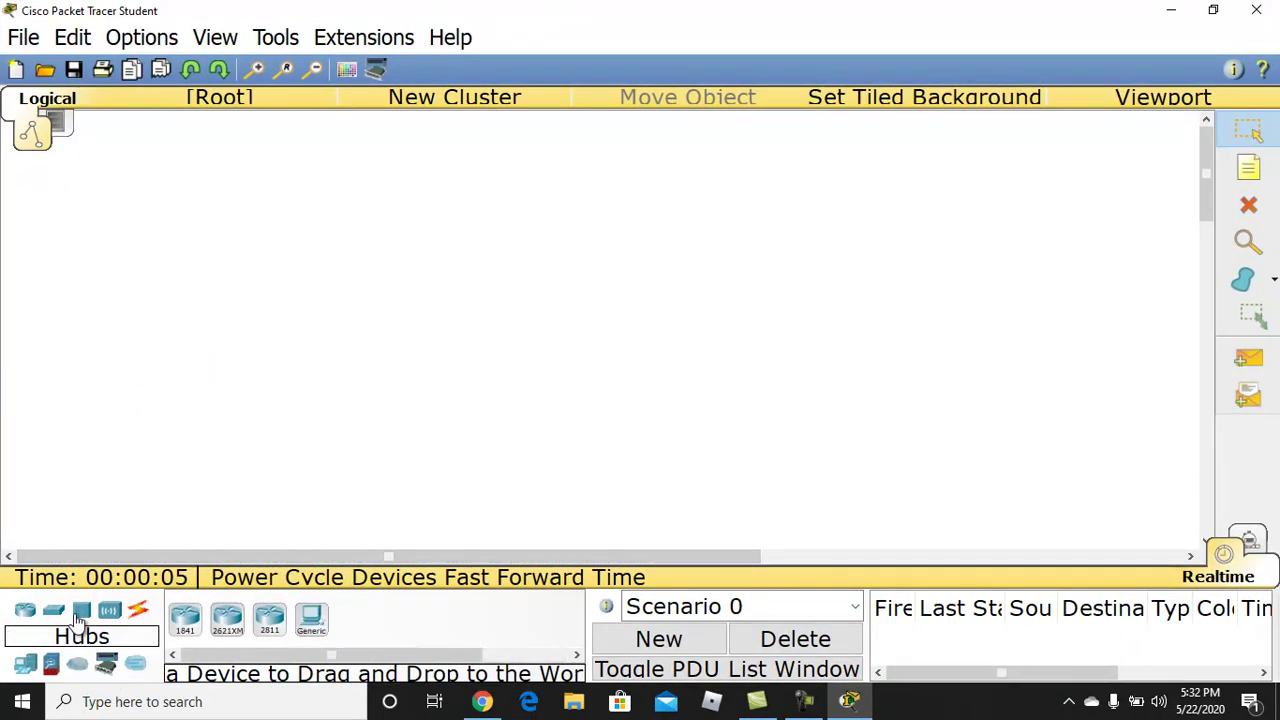
{"action": "left_click", "coordinate": [185, 618]}
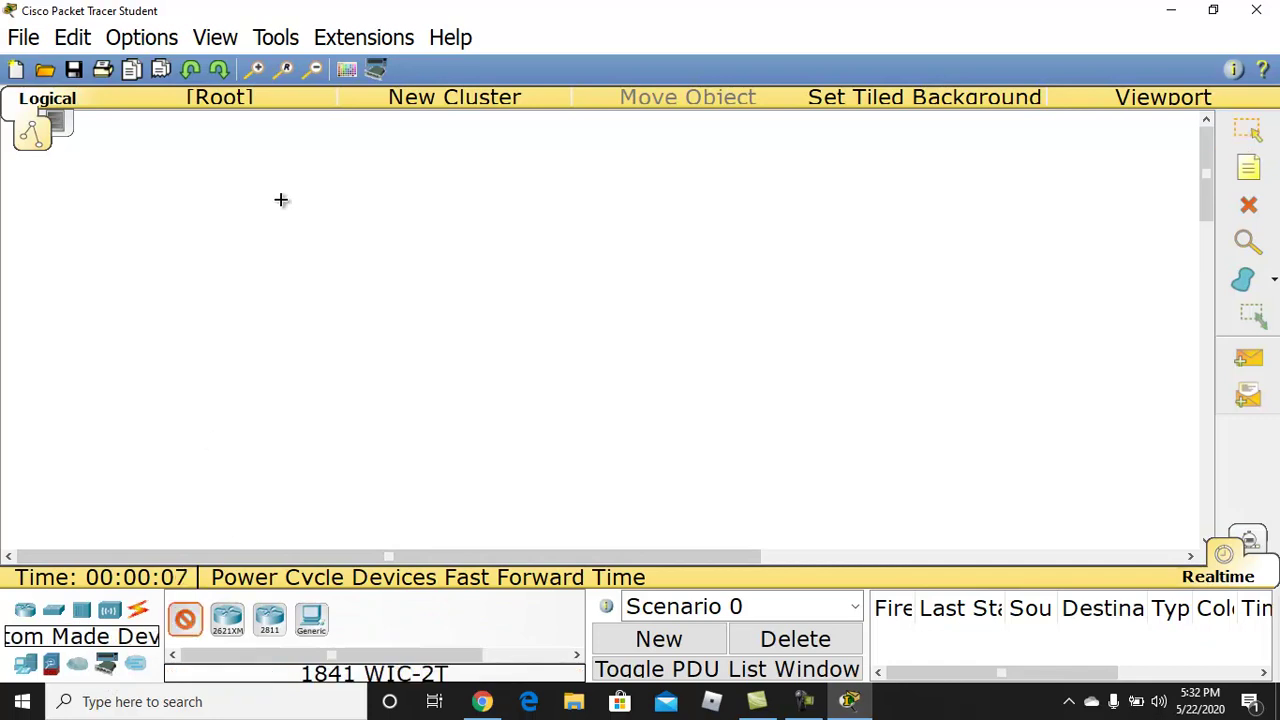
{"action": "left_click", "coordinate": [364, 156]}
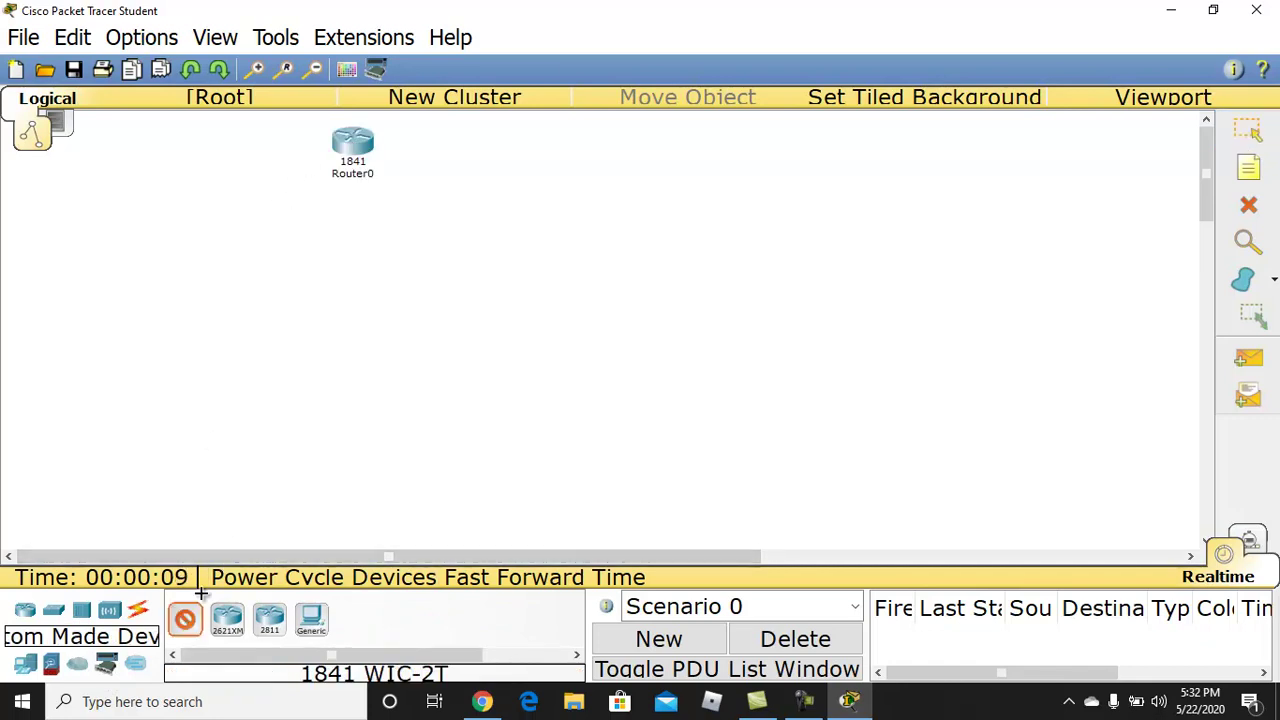
{"action": "left_click", "coordinate": [745, 137]}
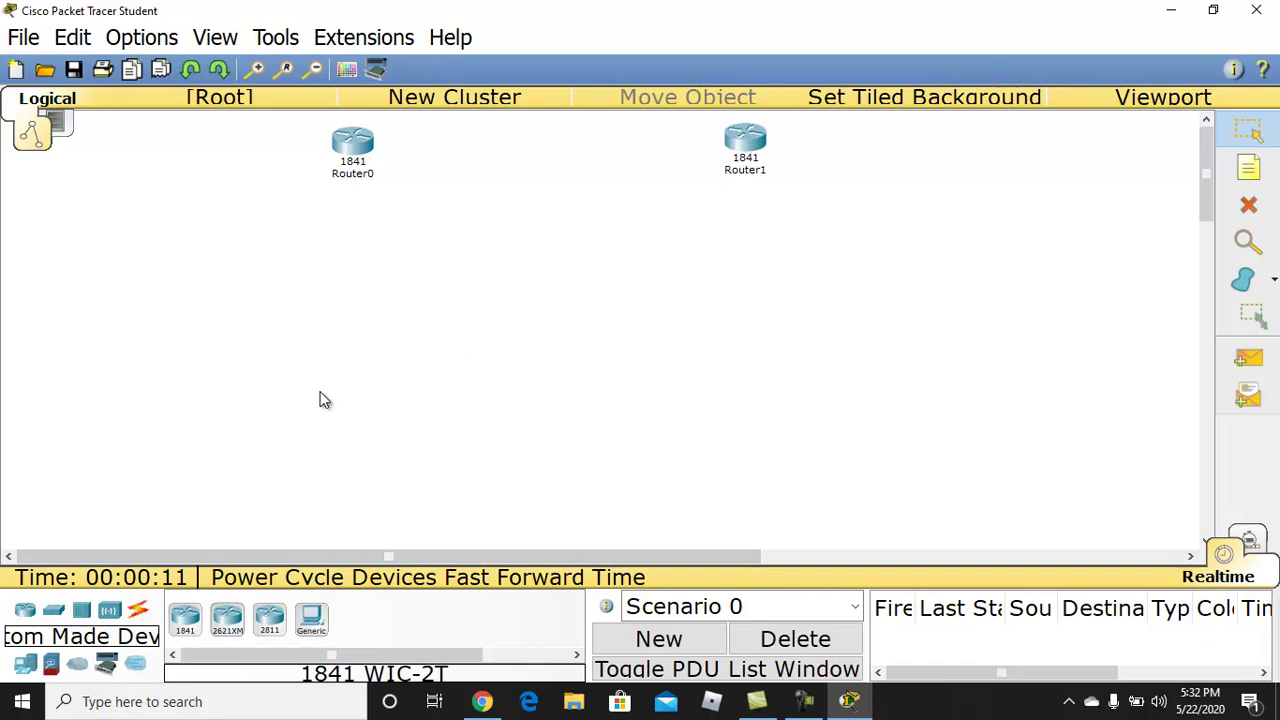
- Place two 3560-24PS multilayer switches in the workspace, one beneath each 1841 router
{"action": "left_click", "coordinate": [54, 612]}
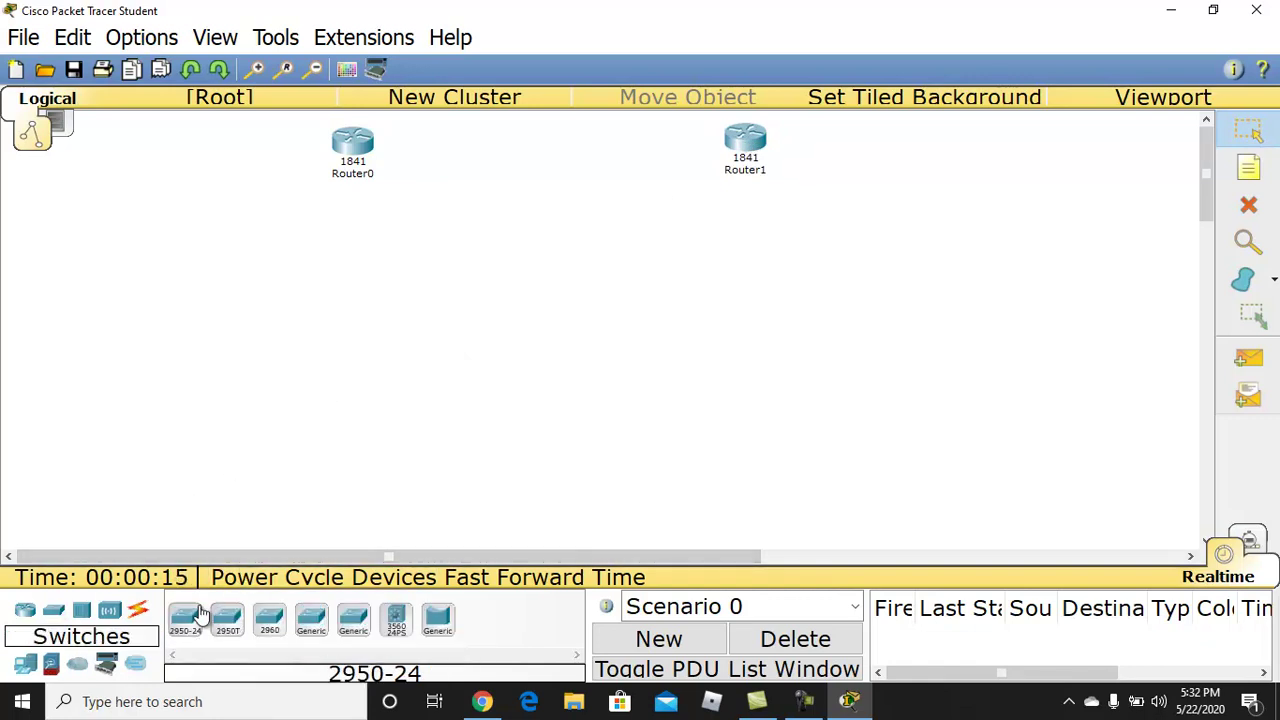
{"action": "left_click", "coordinate": [396, 620]}
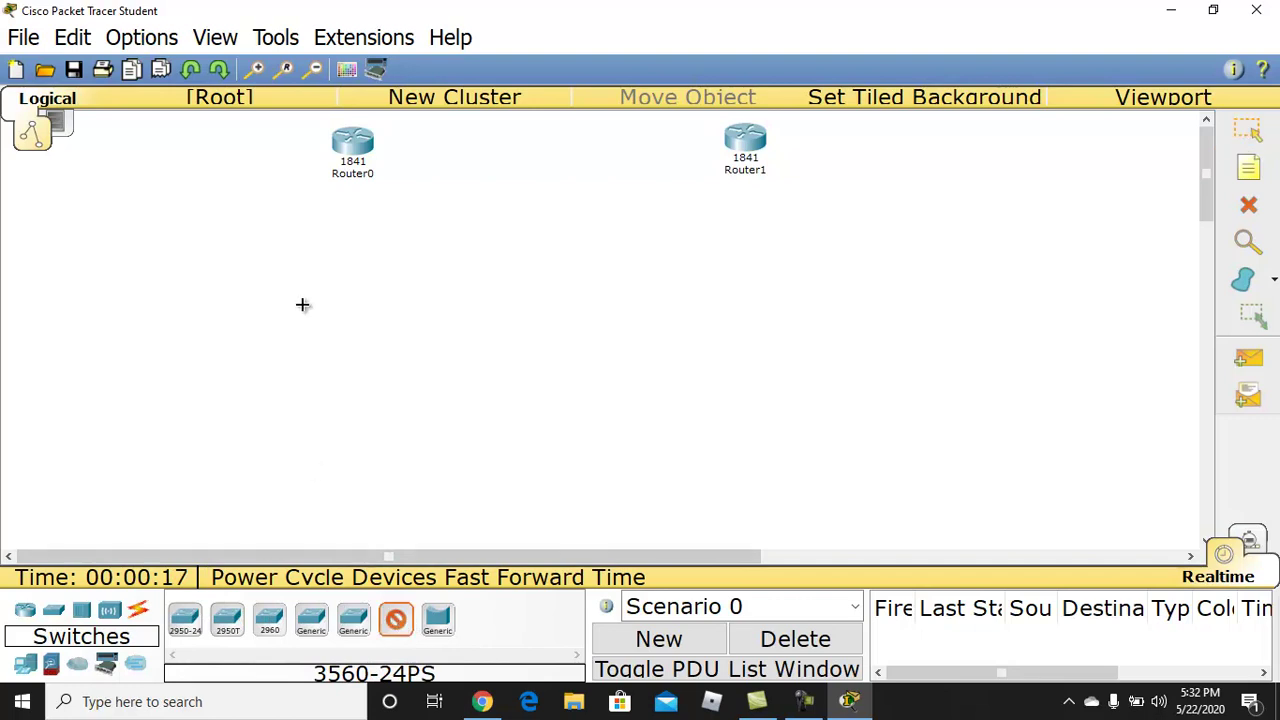
{"action": "left_click", "coordinate": [329, 289]}
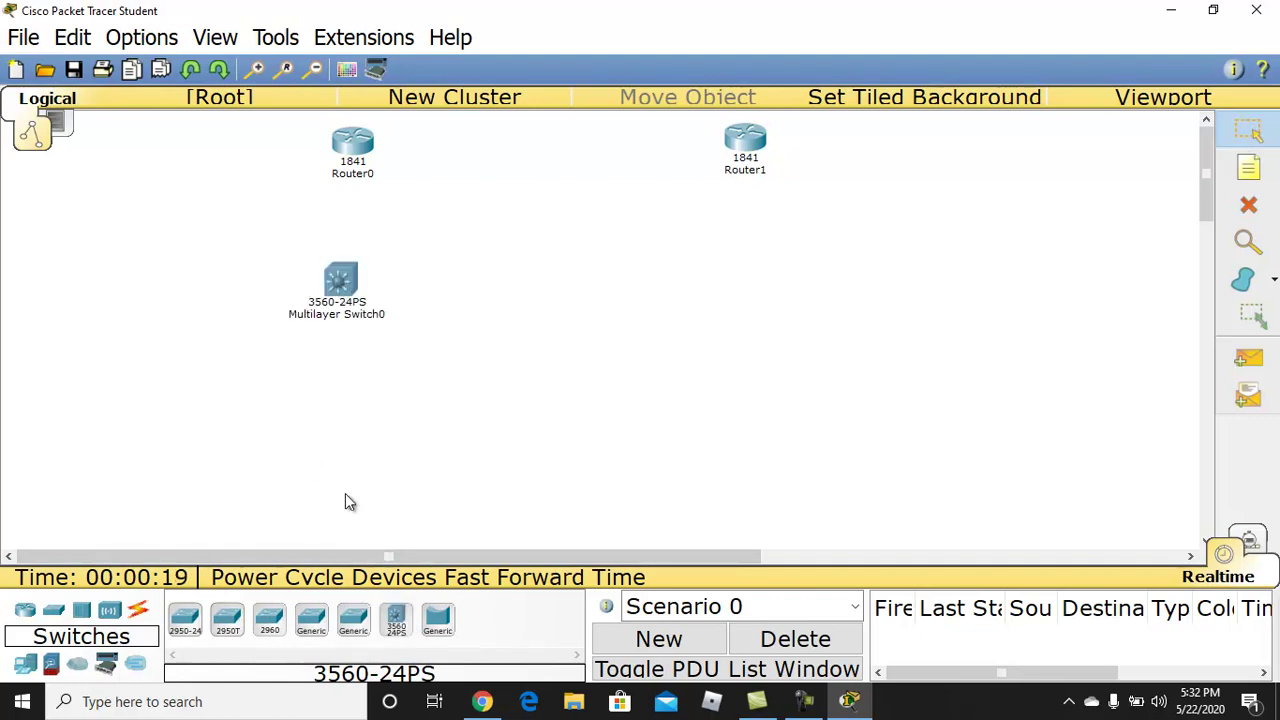
{"action": "left_click", "coordinate": [396, 620]}
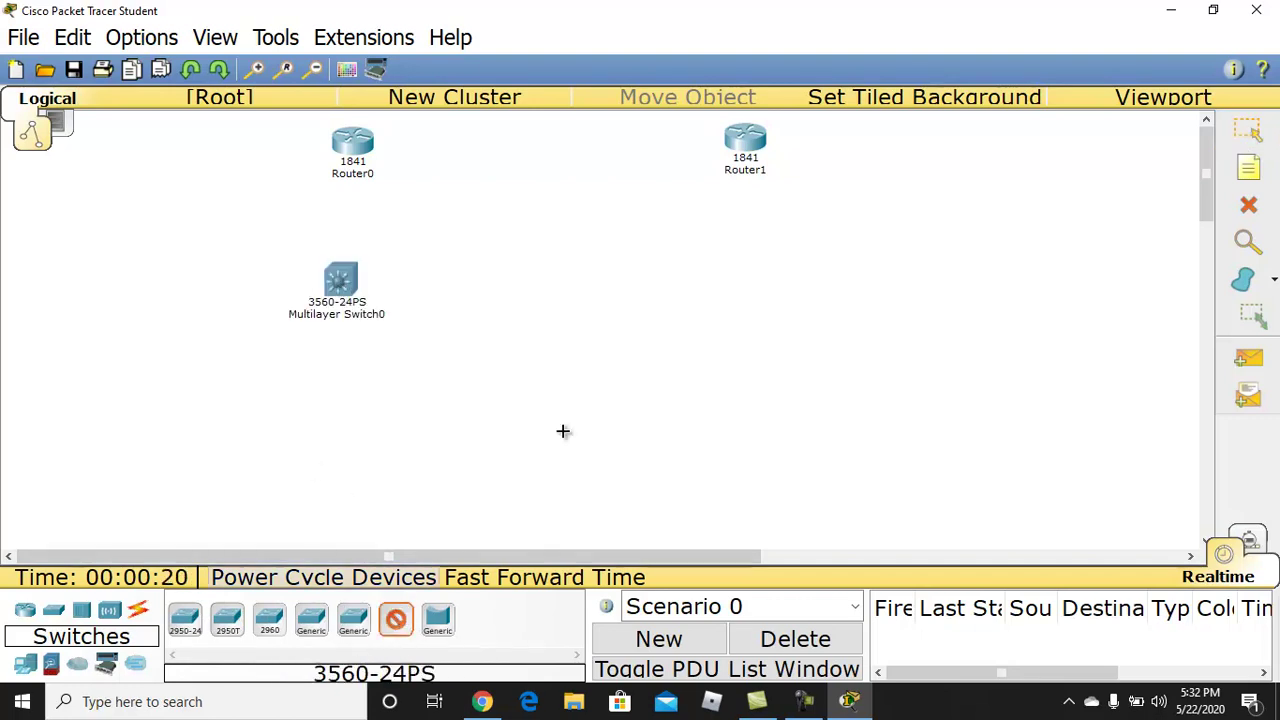
{"action": "left_click", "coordinate": [747, 285]}
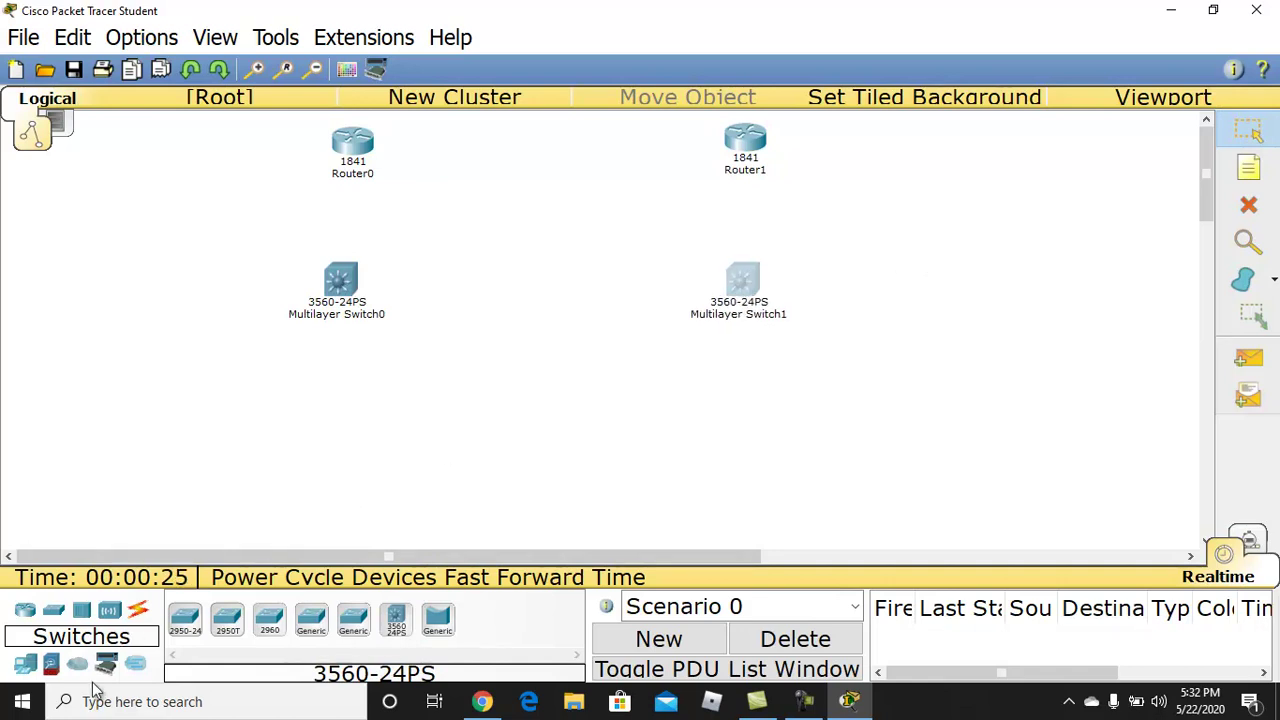
- Place four PC-PT end devices in a spaced row beneath Multilayer Switch0
{"action": "left_click", "coordinate": [25, 666]}
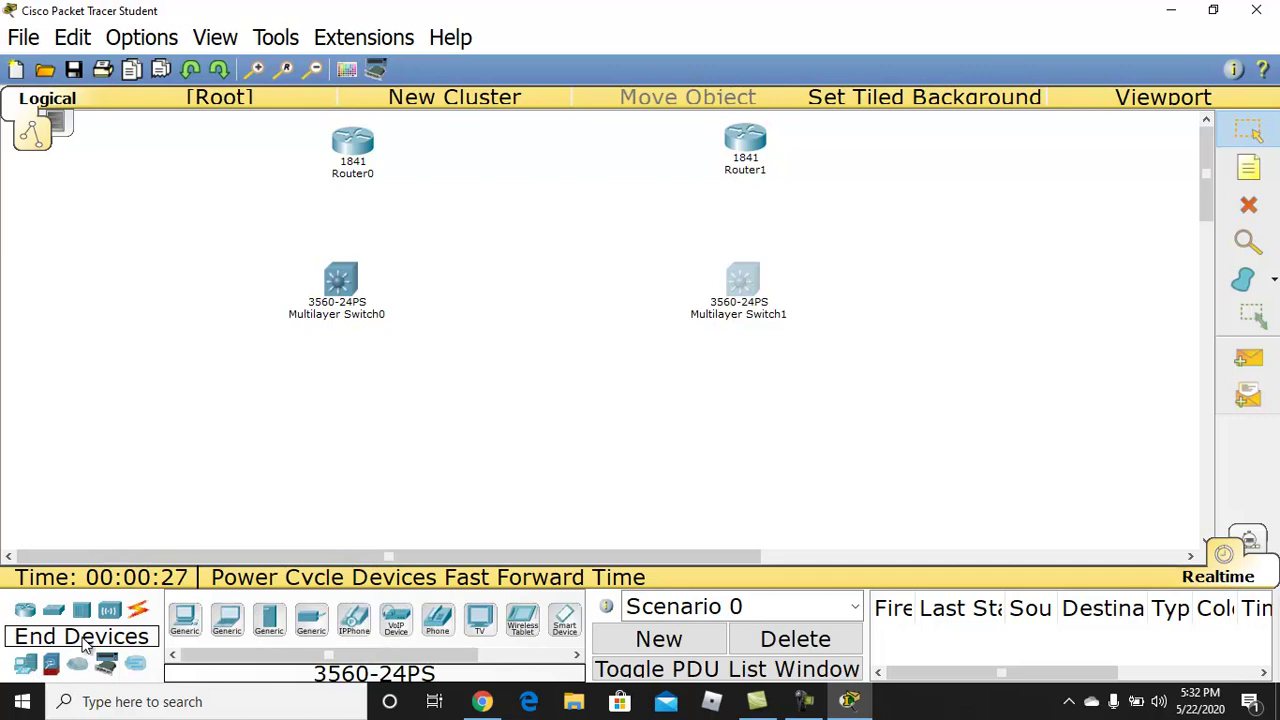
{"action": "left_click", "coordinate": [184, 618]}
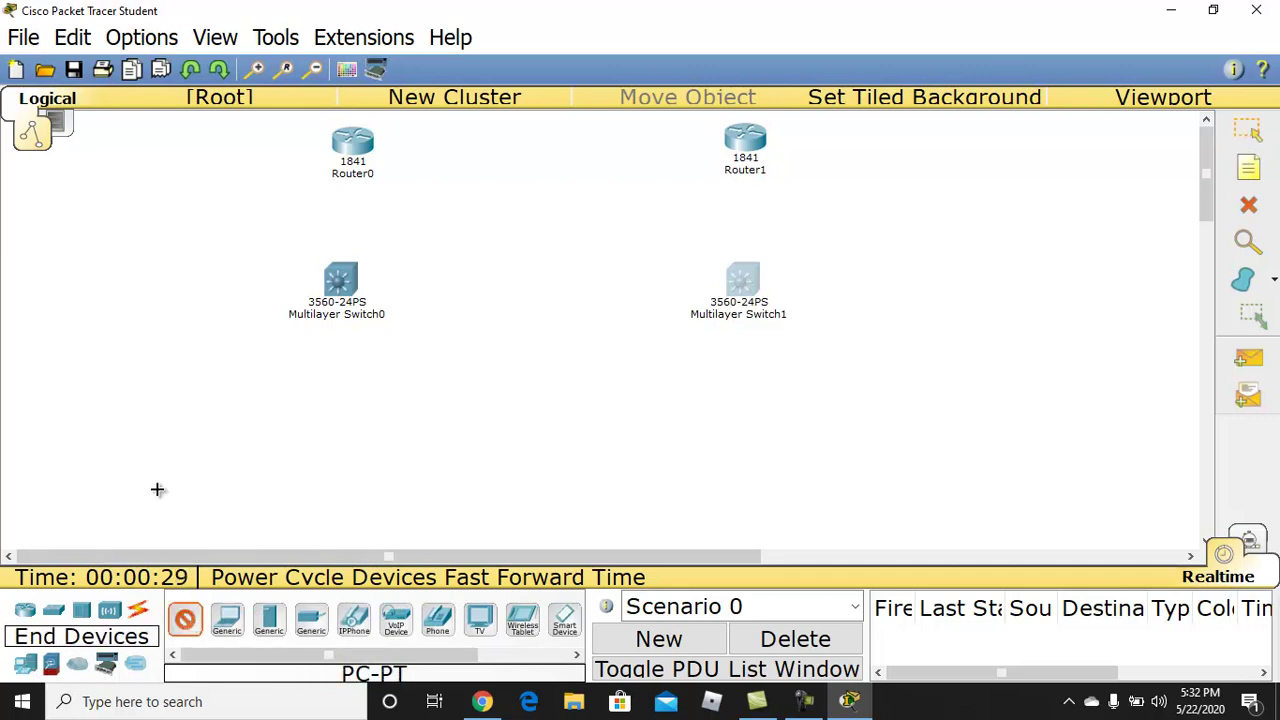
{"action": "left_click", "coordinate": [122, 436]}
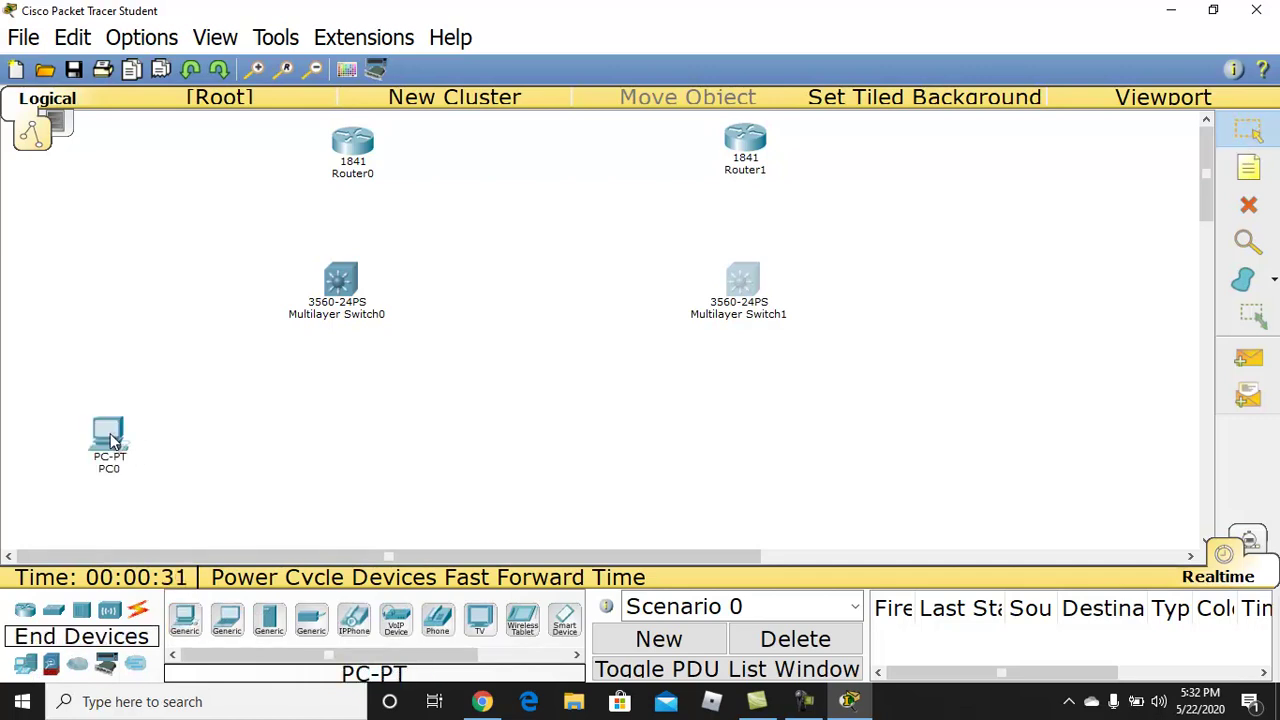
{"action": "left_click", "coordinate": [184, 618]}
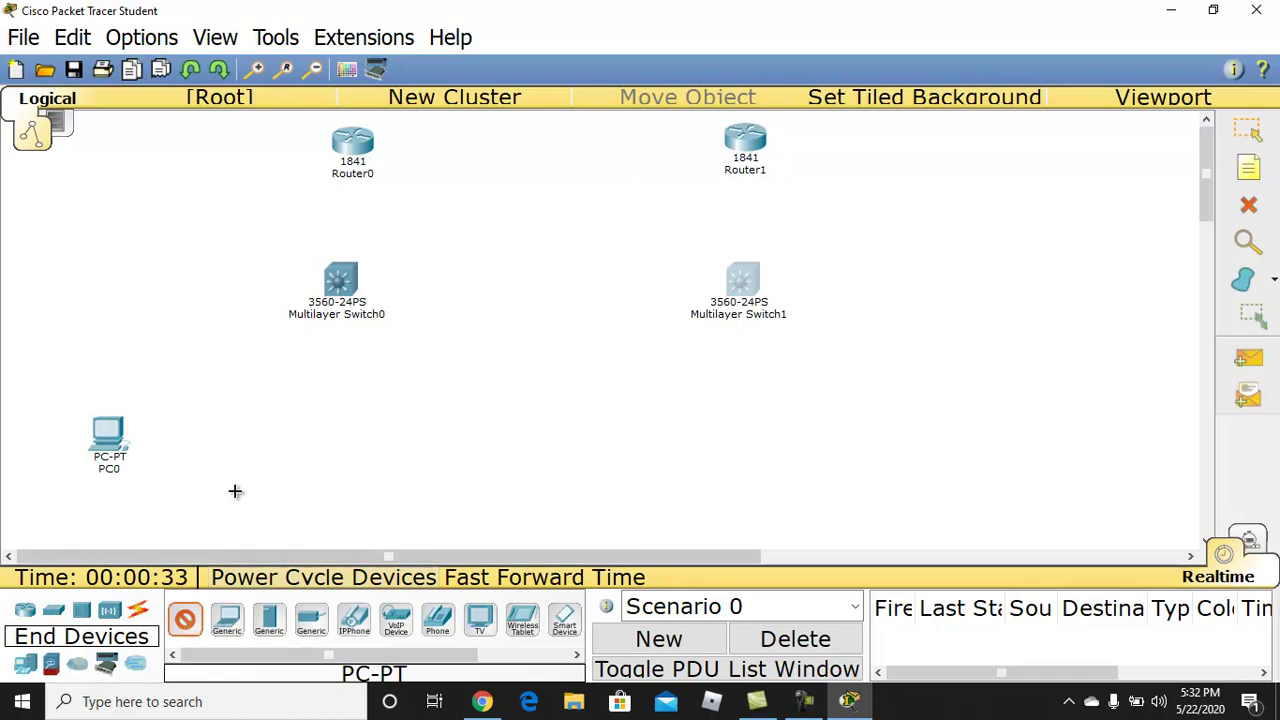
{"action": "left_click", "coordinate": [255, 436]}
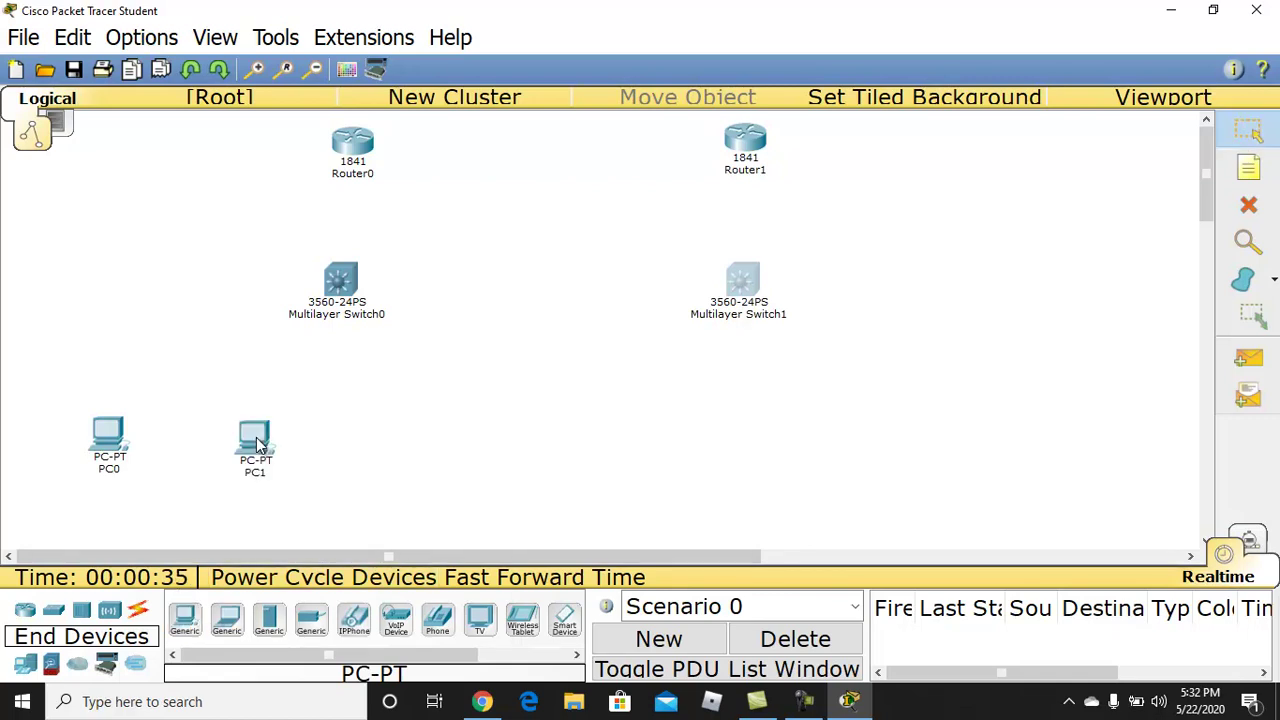
{"action": "left_click", "coordinate": [184, 618]}
{"action": "left_click", "coordinate": [350, 446]}
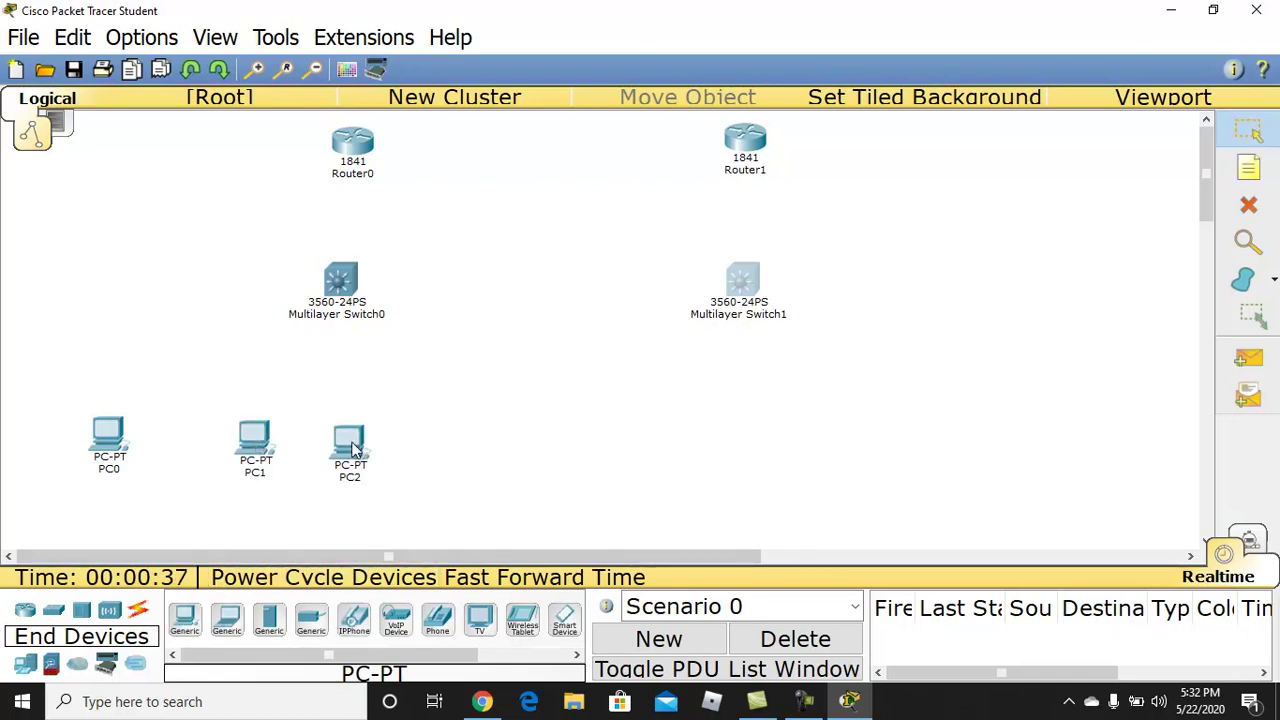
{"action": "left_click_drag", "start_coordinate": [265, 442], "coordinate": [222, 444]}
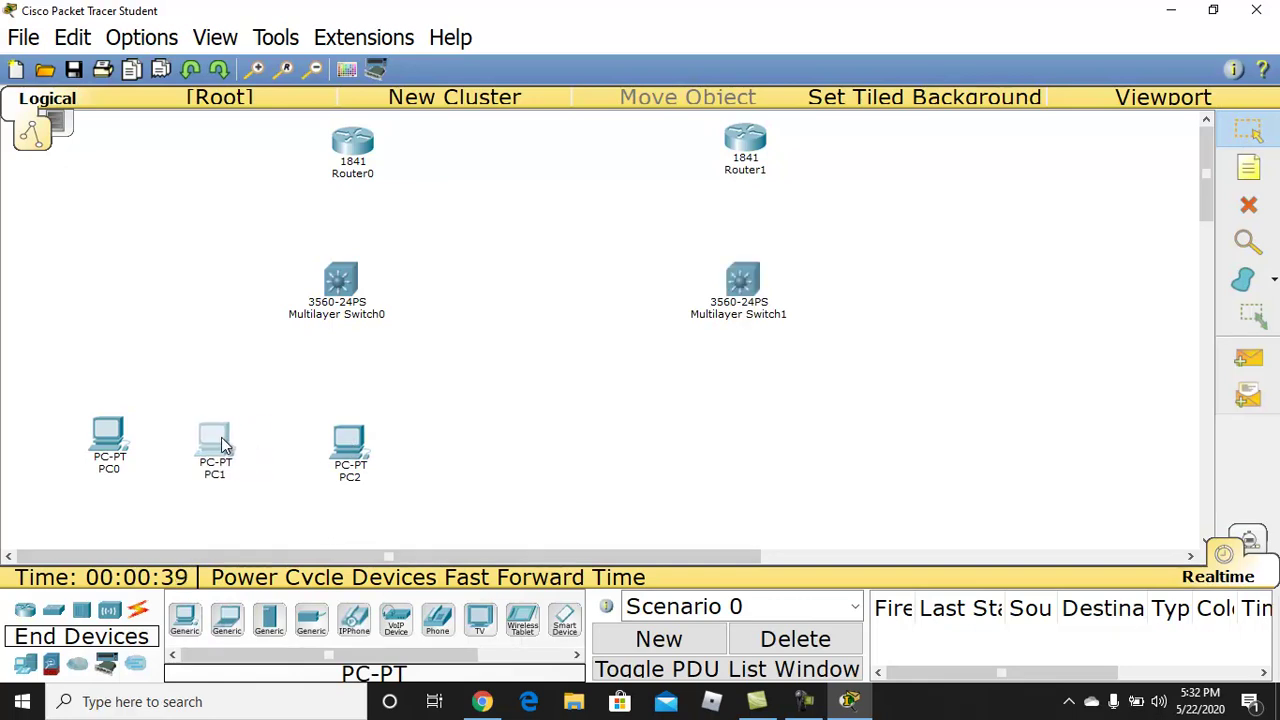
{"action": "left_click_drag", "start_coordinate": [342, 444], "coordinate": [310, 444]}
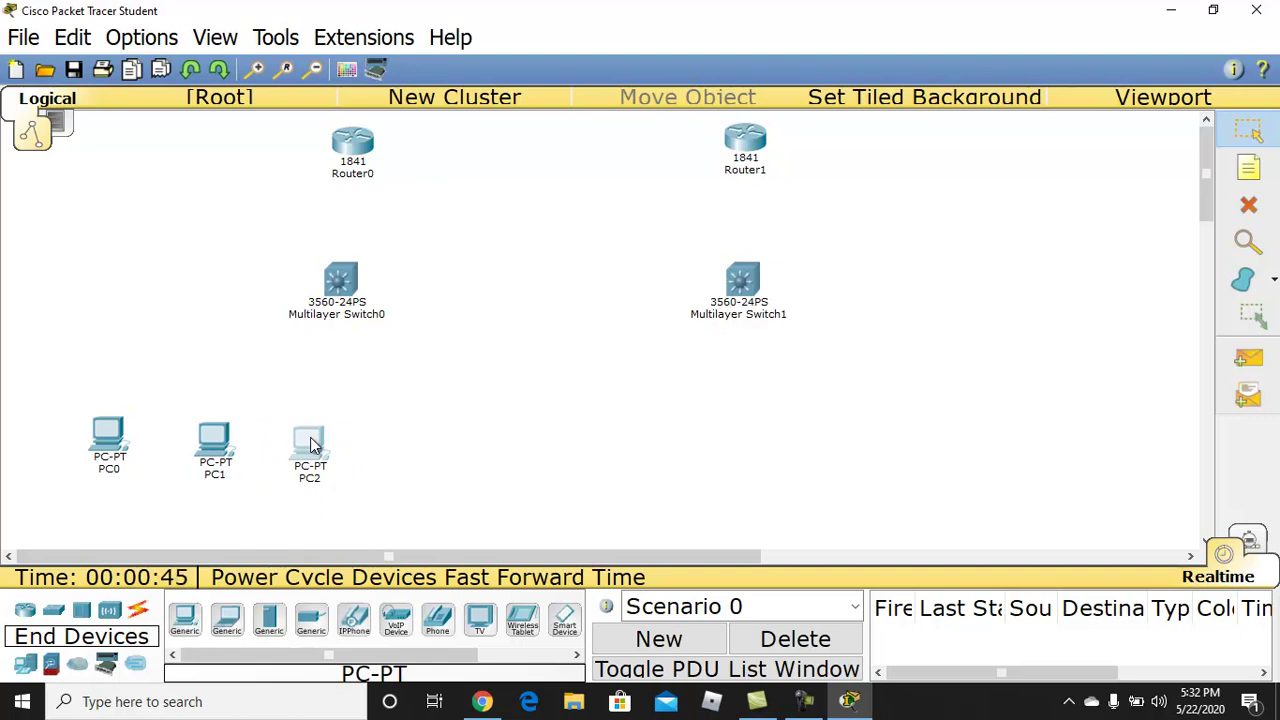
{"action": "left_click", "coordinate": [185, 618]}
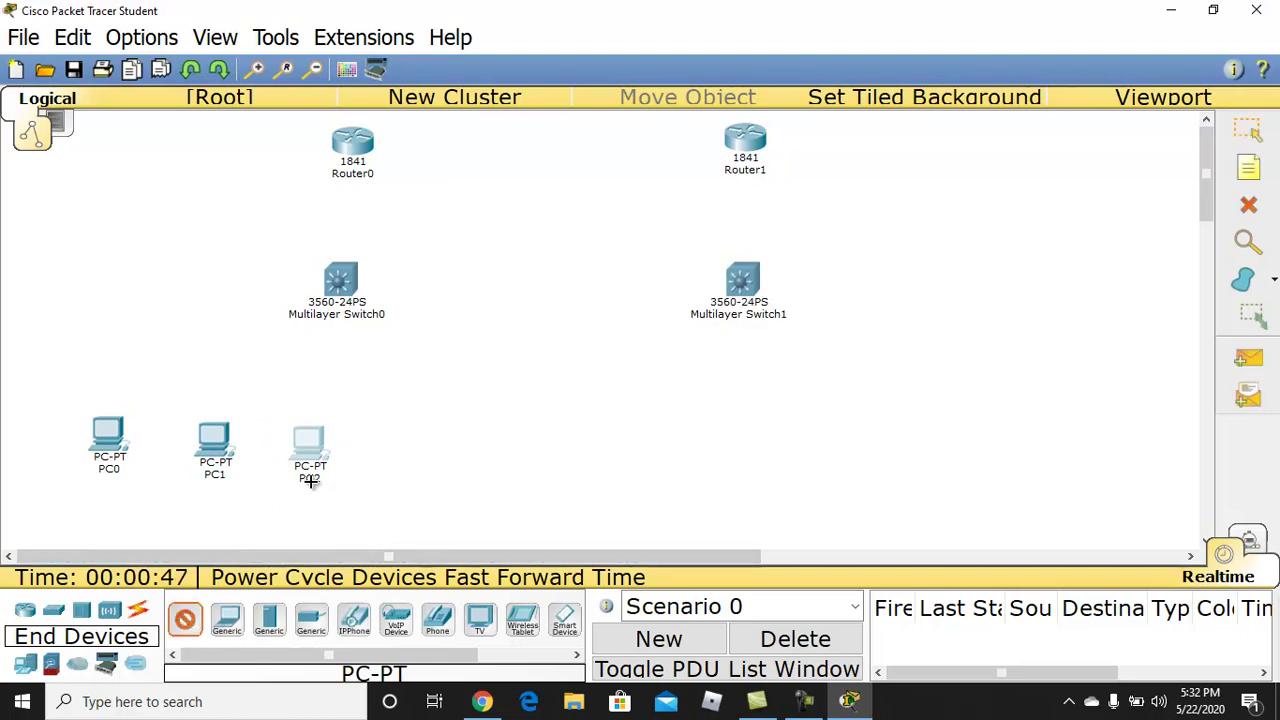
{"action": "left_click", "coordinate": [421, 431]}
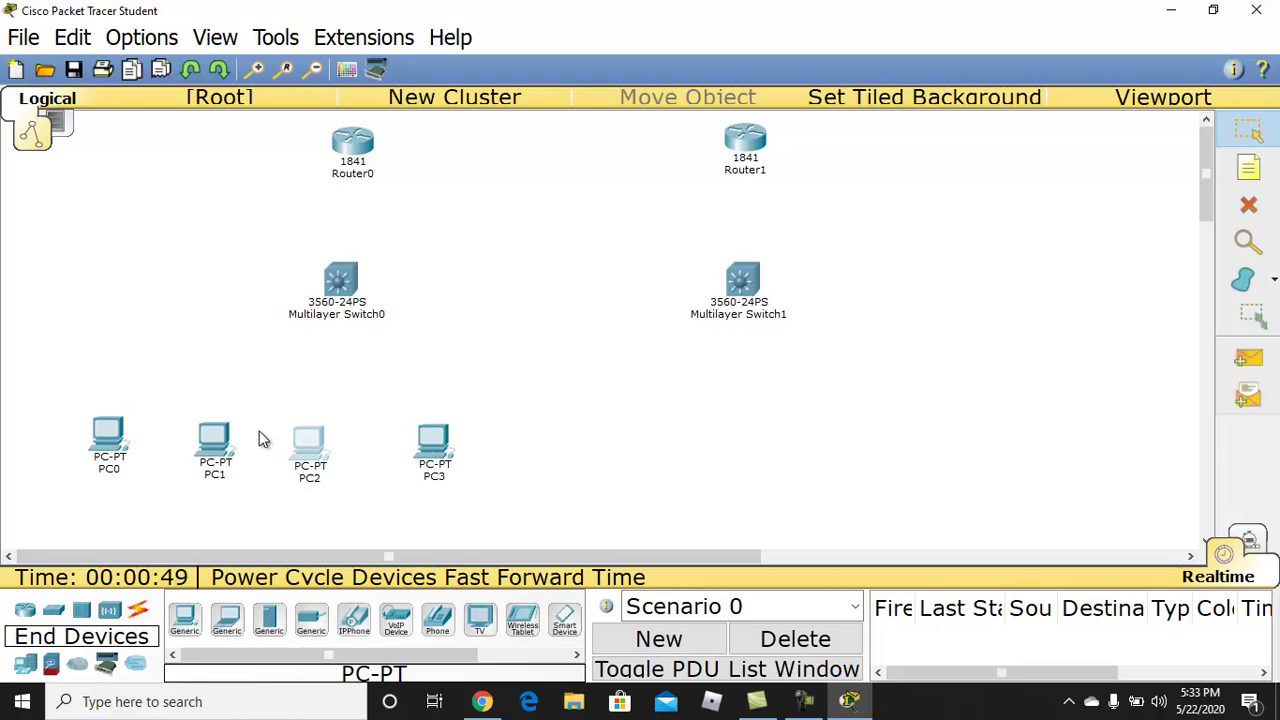
- Centre Router0 and Multilayer Switch0 above the four PCs, and adjust the positions of PC0 and PC3 in the row
{"action": "left_click_drag", "start_coordinate": [106, 440], "coordinate": [113, 445]}
{"action": "left_click_drag", "start_coordinate": [349, 285], "coordinate": [286, 303]}
{"action": "left_click_drag", "start_coordinate": [359, 147], "coordinate": [308, 146]}
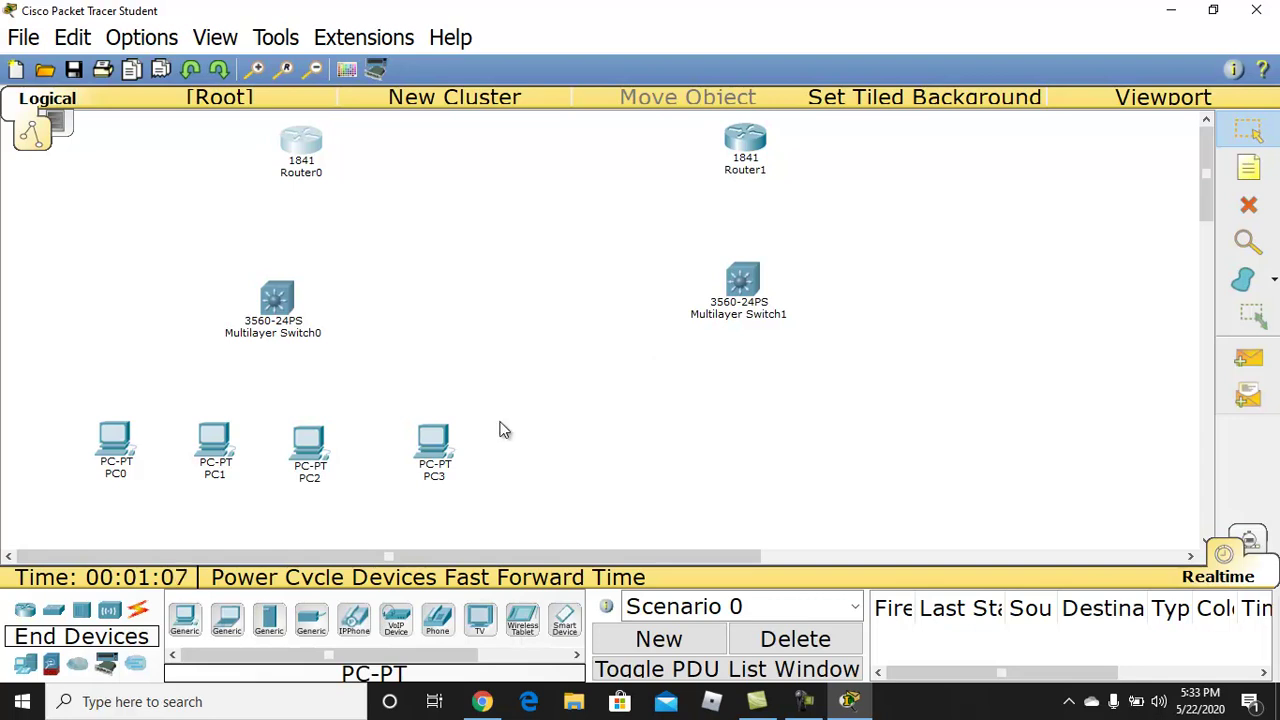
{"action": "left_click_drag", "start_coordinate": [438, 440], "coordinate": [424, 440]}
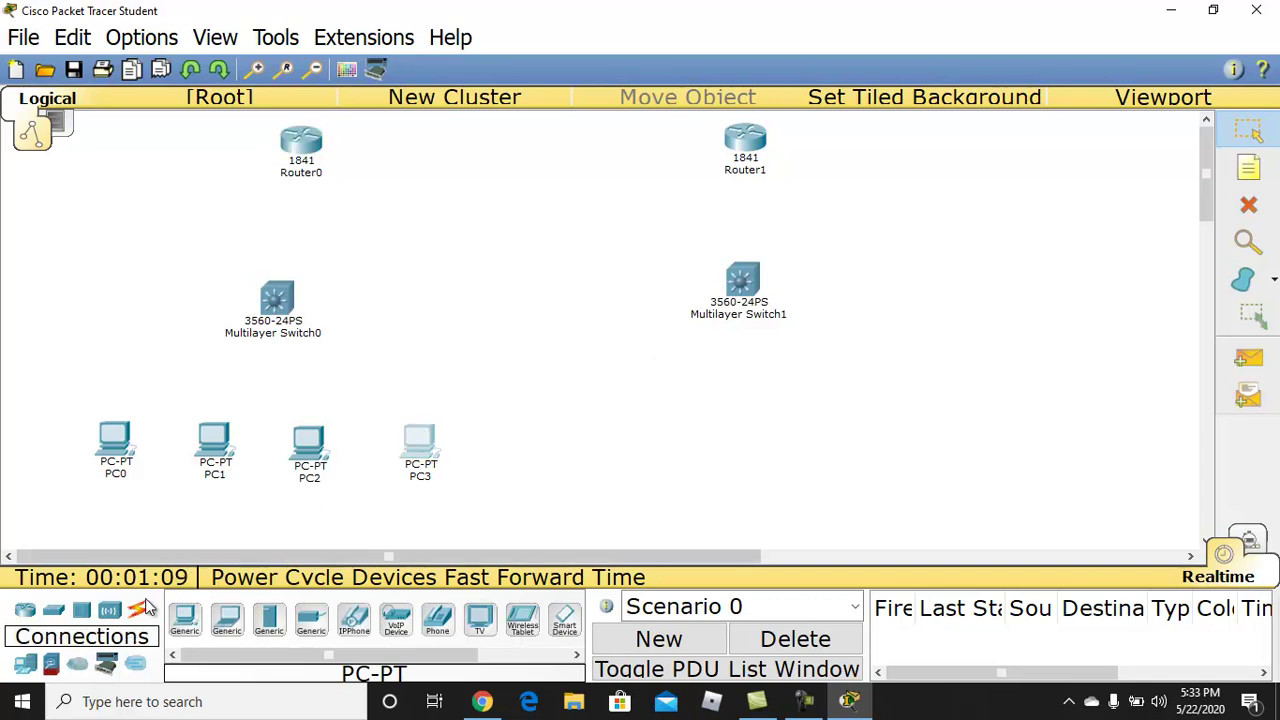
- Place four more PC-PT end devices beneath Multilayer Switch1, and centre that switch and Router1 above them
{"action": "left_click", "coordinate": [184, 620]}
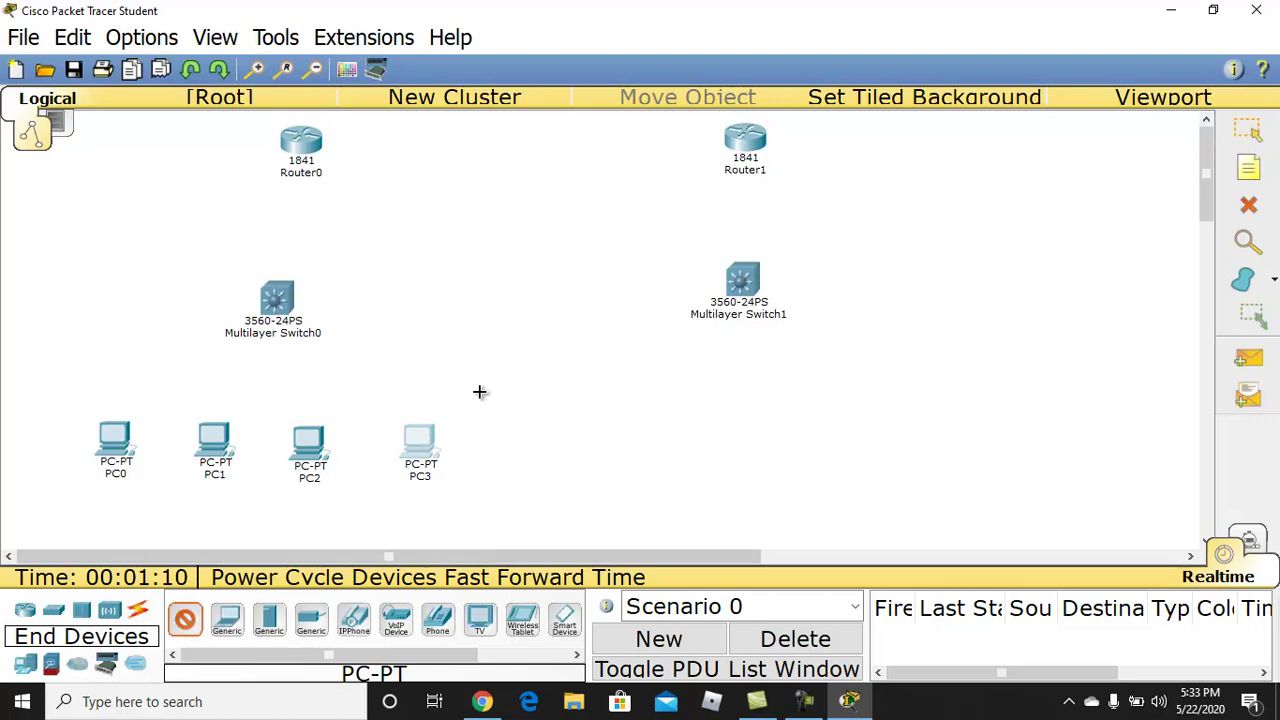
{"action": "left_click", "coordinate": [616, 428]}
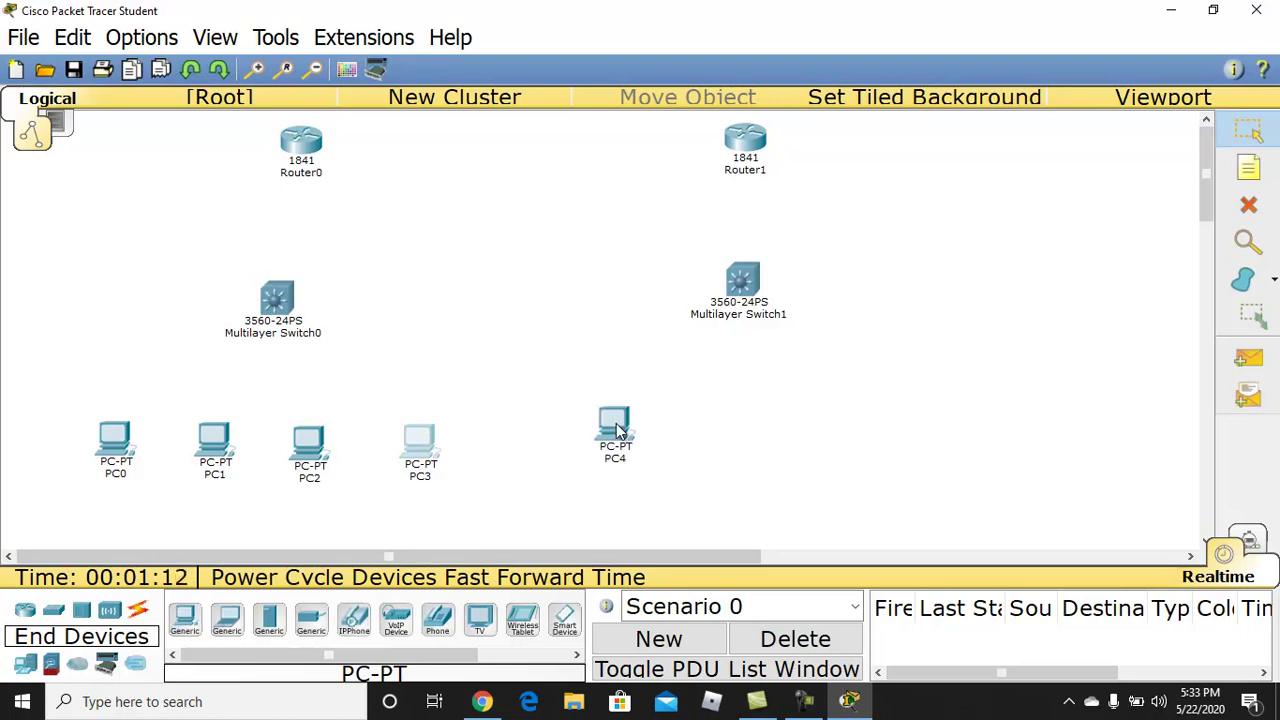
{"action": "left_click", "coordinate": [184, 620]}
{"action": "left_click", "coordinate": [732, 422]}
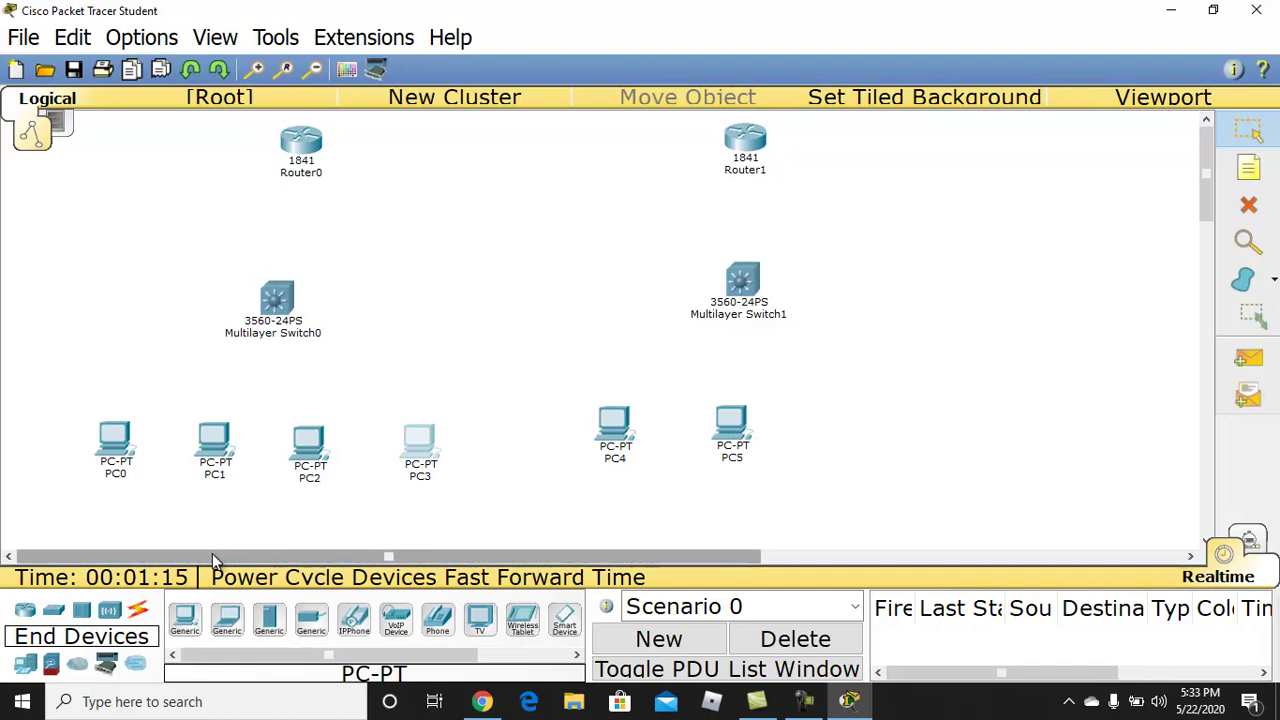
{"action": "left_click", "coordinate": [828, 428]}
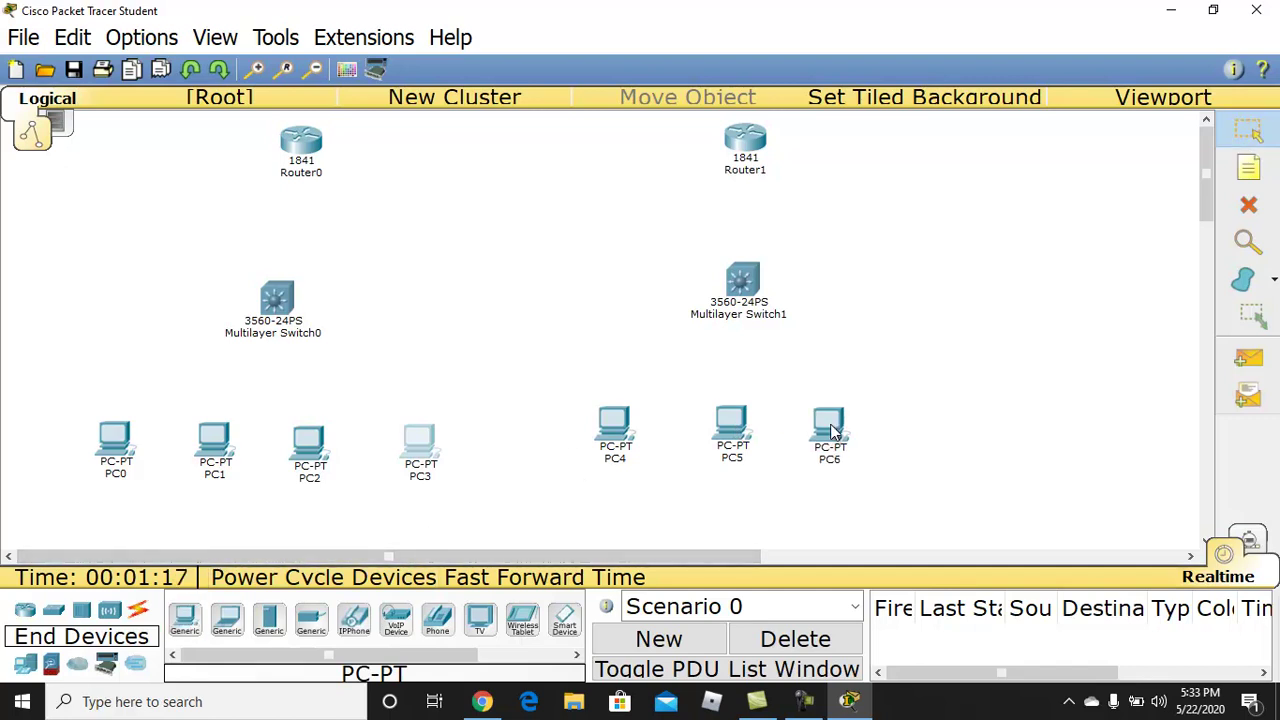
{"action": "left_click", "coordinate": [184, 620]}
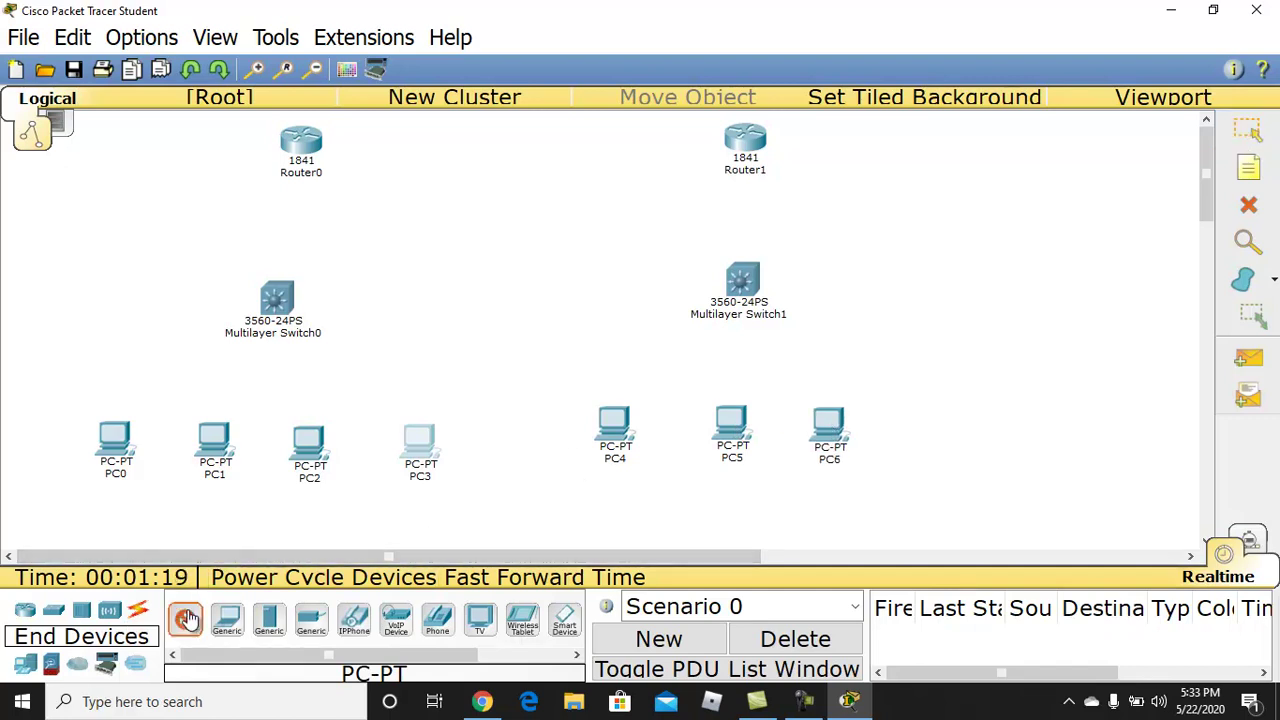
{"action": "left_click", "coordinate": [962, 428]}
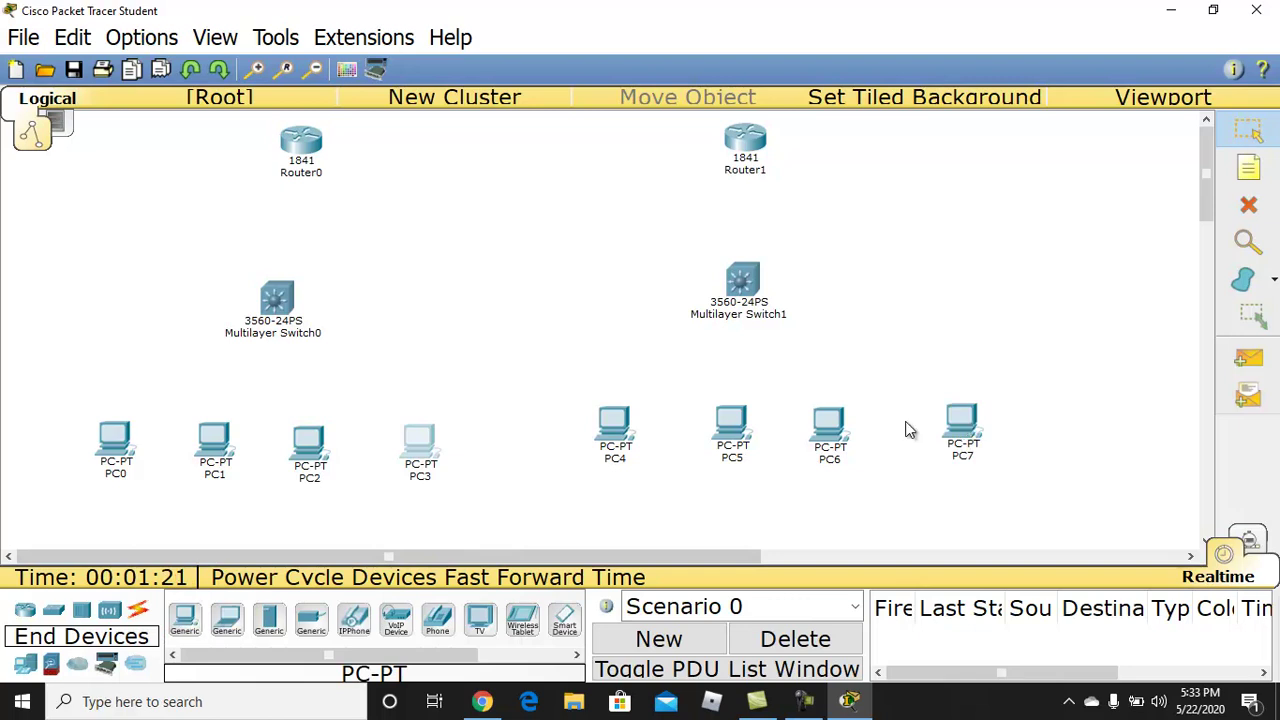
{"action": "left_click_drag", "start_coordinate": [752, 278], "coordinate": [811, 300]}
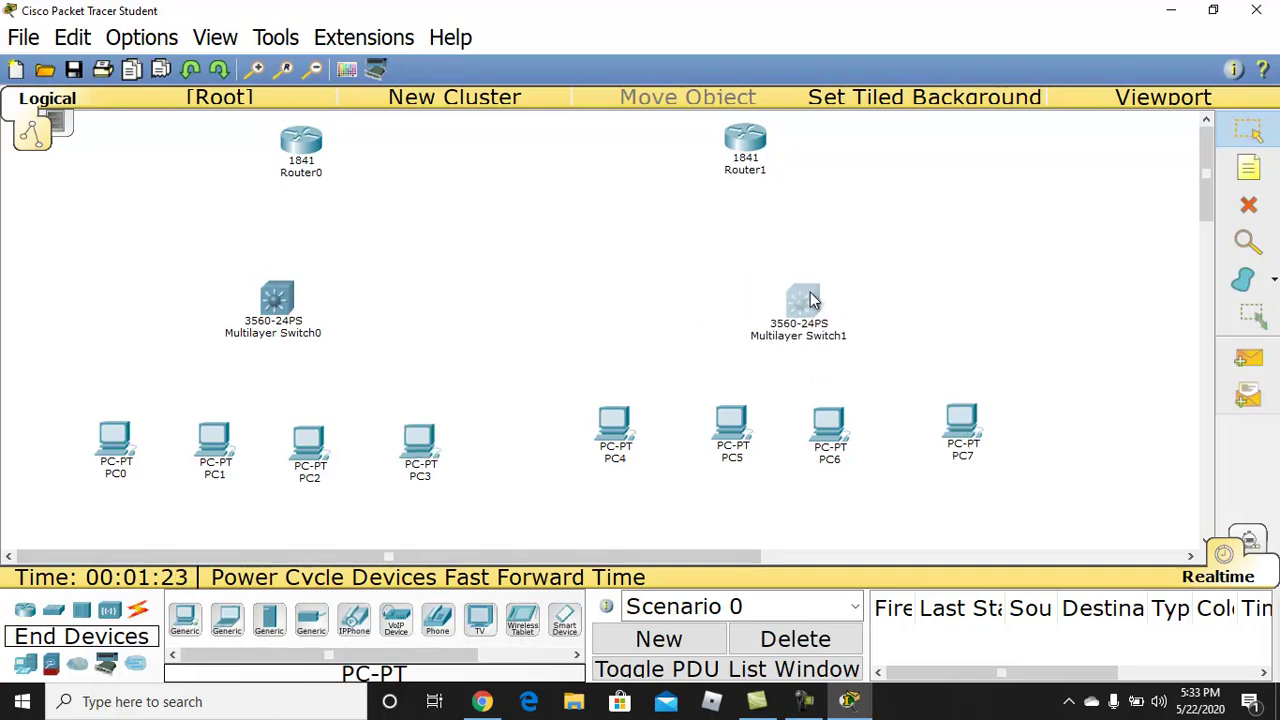
{"action": "left_click_drag", "start_coordinate": [752, 145], "coordinate": [826, 148]}
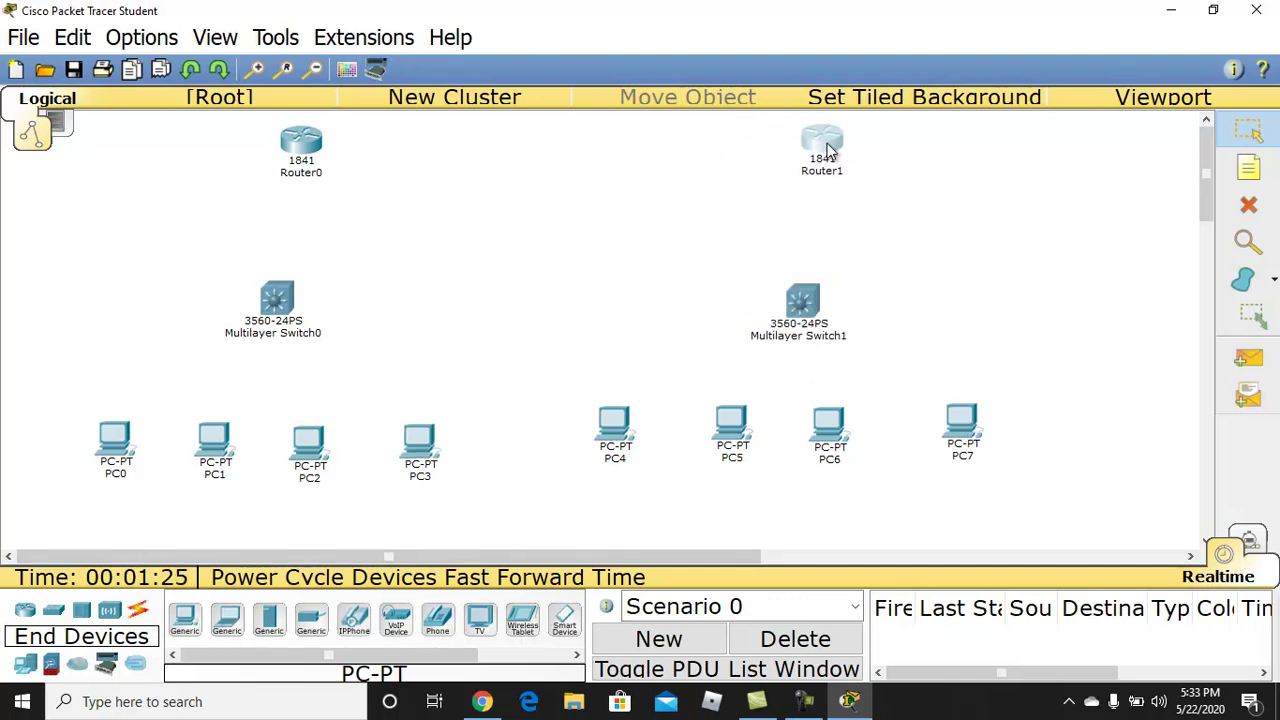
- Line up PC4 to PC7 in an evenly spaced row level with the other PCs, and nudge both routers slightly upward
{"action": "left_click_drag", "start_coordinate": [603, 430], "coordinate": [604, 445]}
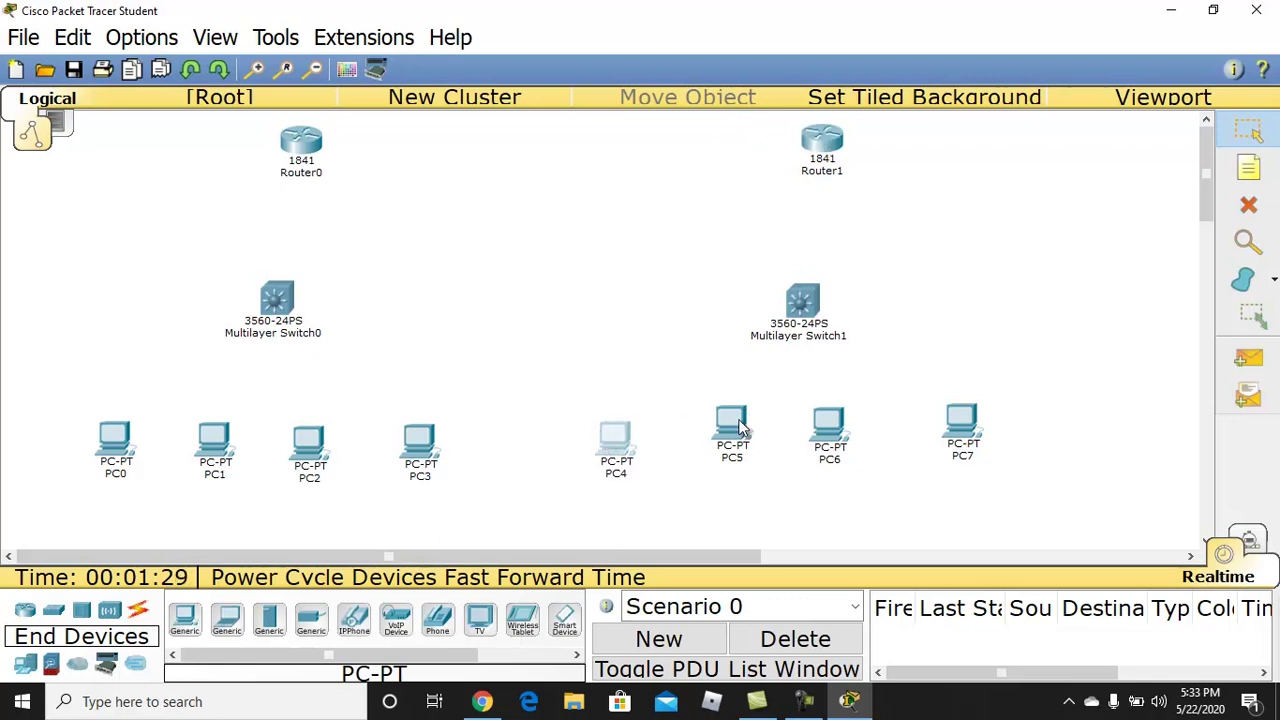
{"action": "left_click_drag", "start_coordinate": [743, 430], "coordinate": [738, 445]}
{"action": "left_click_drag", "start_coordinate": [829, 420], "coordinate": [838, 445]}
{"action": "left_click_drag", "start_coordinate": [958, 425], "coordinate": [966, 443]}
{"action": "left_click_drag", "start_coordinate": [840, 445], "coordinate": [862, 445]}
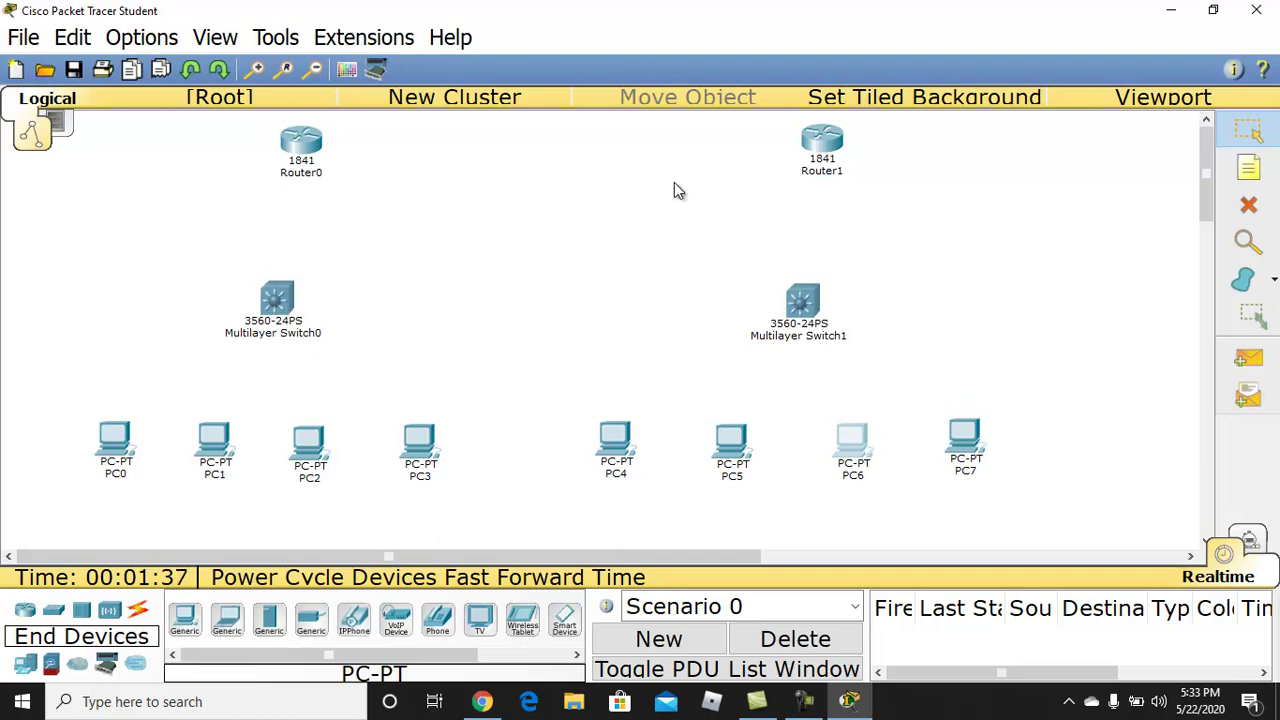
{"action": "left_click_drag", "start_coordinate": [818, 146], "coordinate": [812, 140]}
{"action": "left_click_drag", "start_coordinate": [315, 143], "coordinate": [313, 137]}
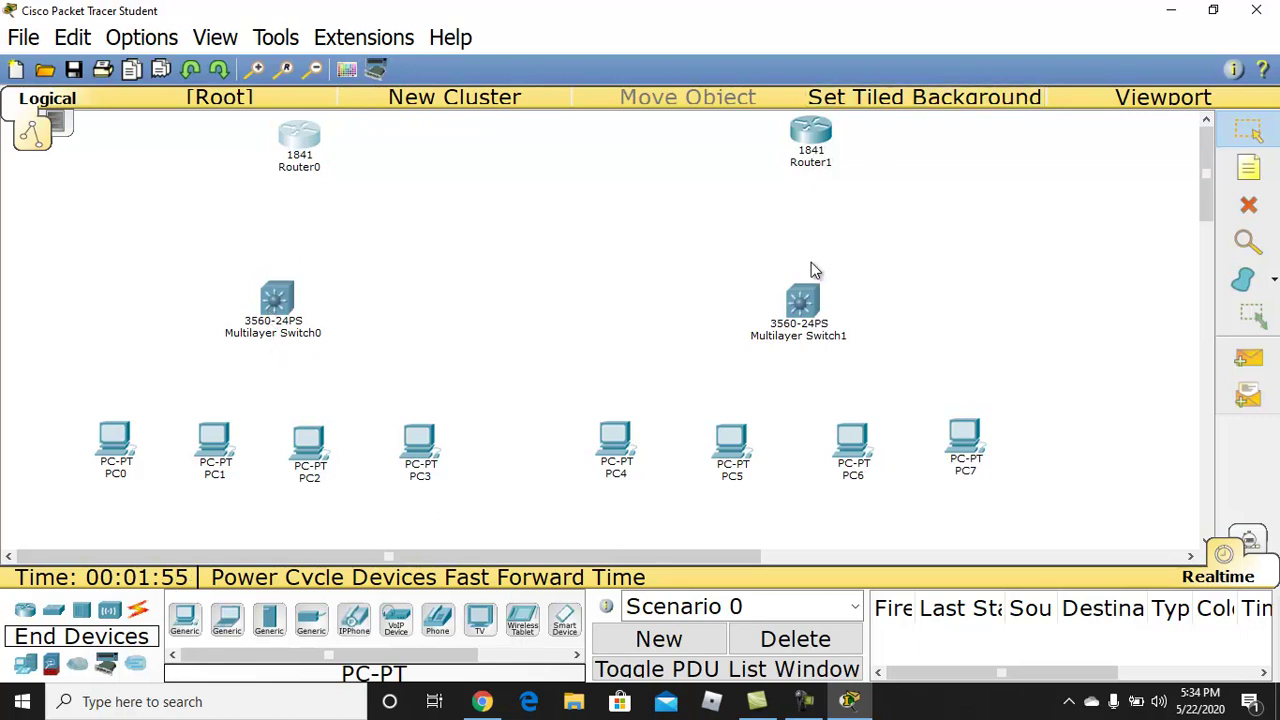
- Connect Router0 to Router1 with a Serial DCE cable, using port Serial0/0/0 on both routers
{"action": "left_click", "coordinate": [138, 614]}
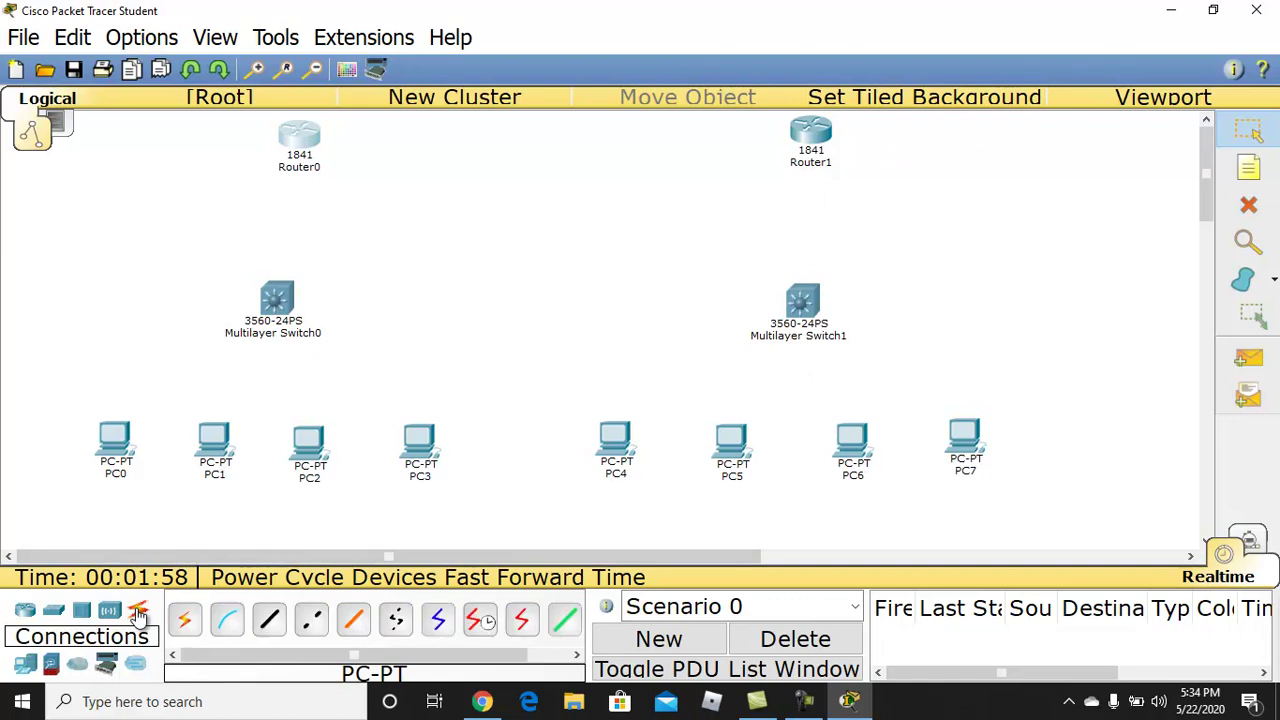
{"action": "left_click", "coordinate": [480, 621]}
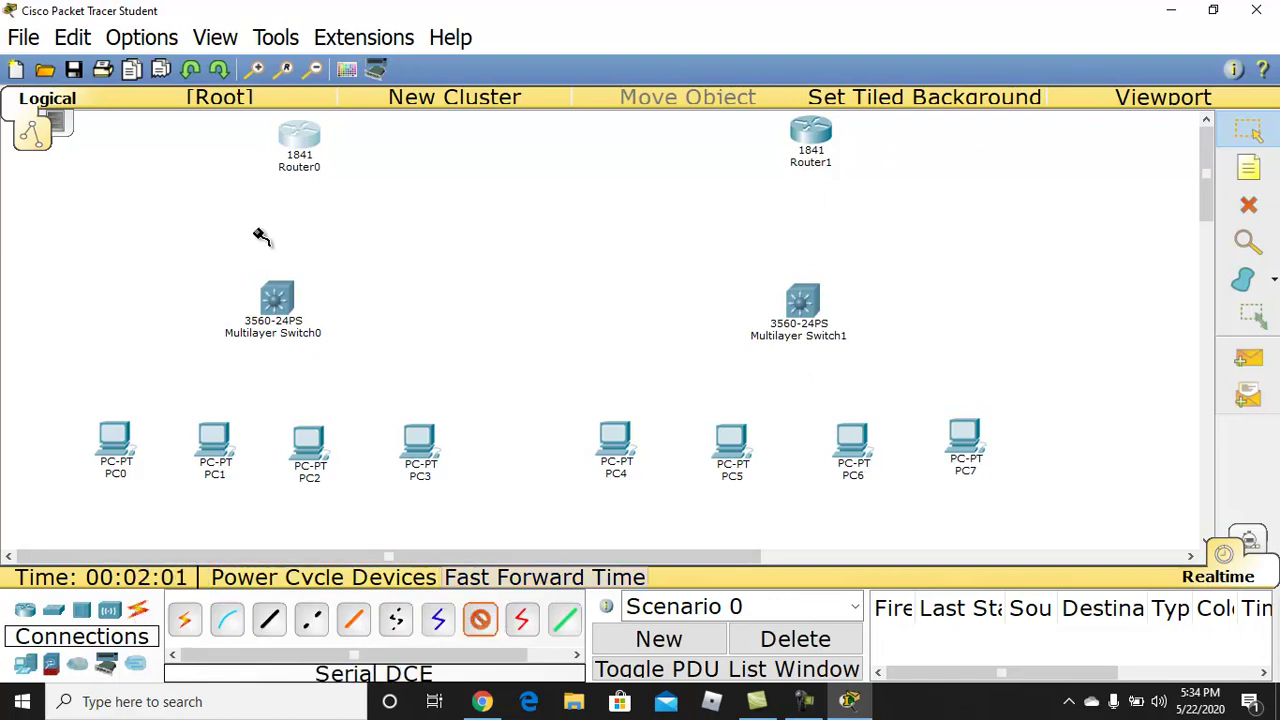
{"action": "left_click", "coordinate": [297, 142]}
{"action": "left_click", "coordinate": [335, 234]}
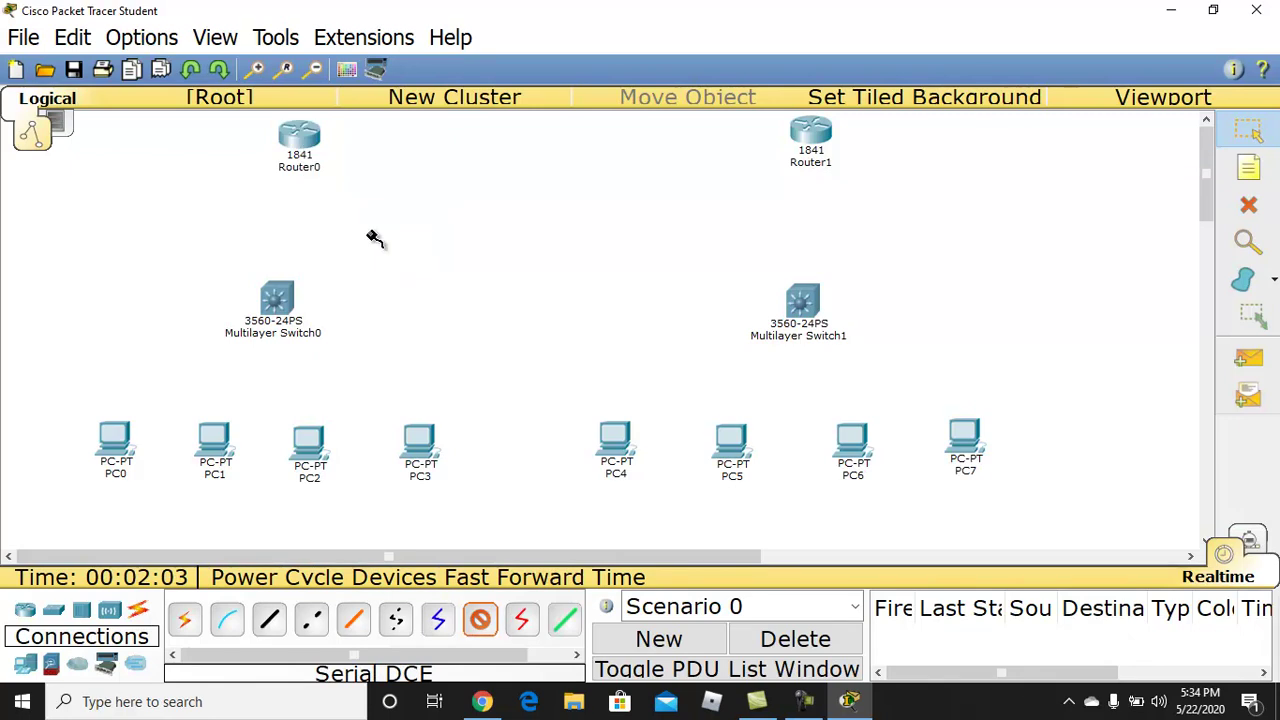
{"action": "left_click", "coordinate": [808, 137]}
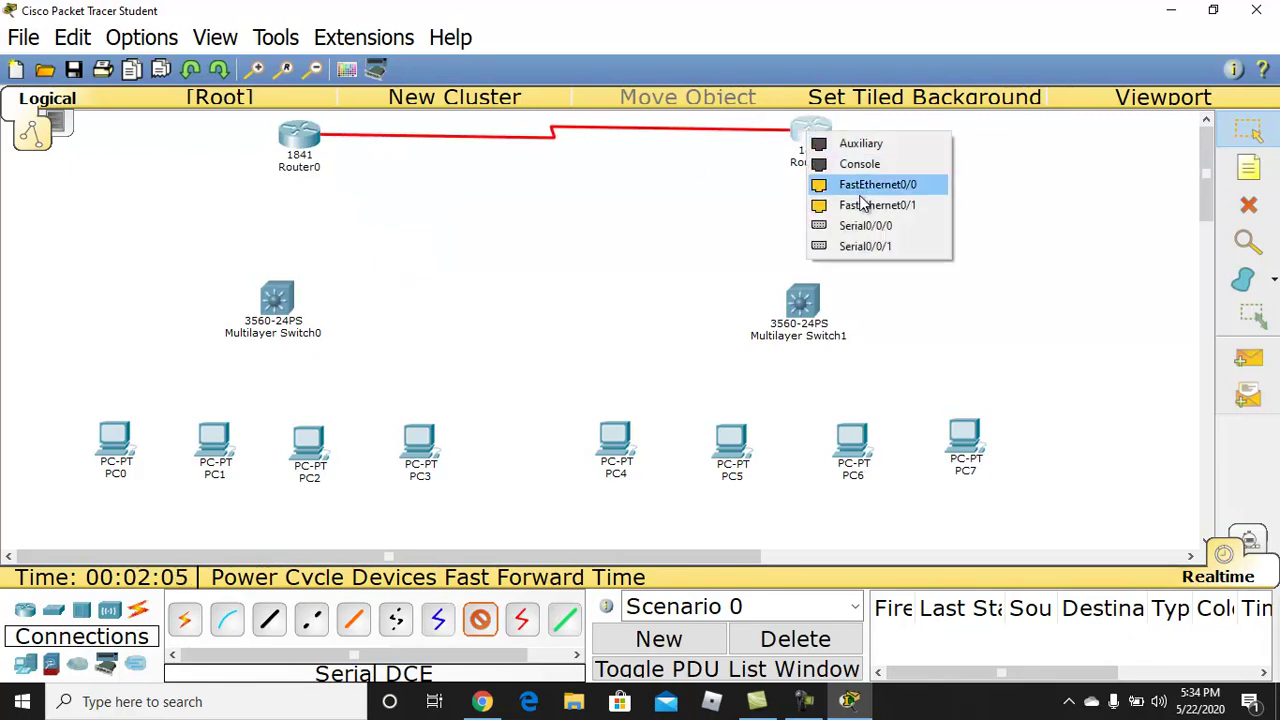
{"action": "left_click", "coordinate": [856, 229]}
- Cable FastEthernet0/24 of Multilayer Switch0 to FastEthernet0/0 of Router0 with copper straight-through, and align Router0 above the switch
{"action": "left_click", "coordinate": [269, 619]}
{"action": "left_click", "coordinate": [280, 292]}
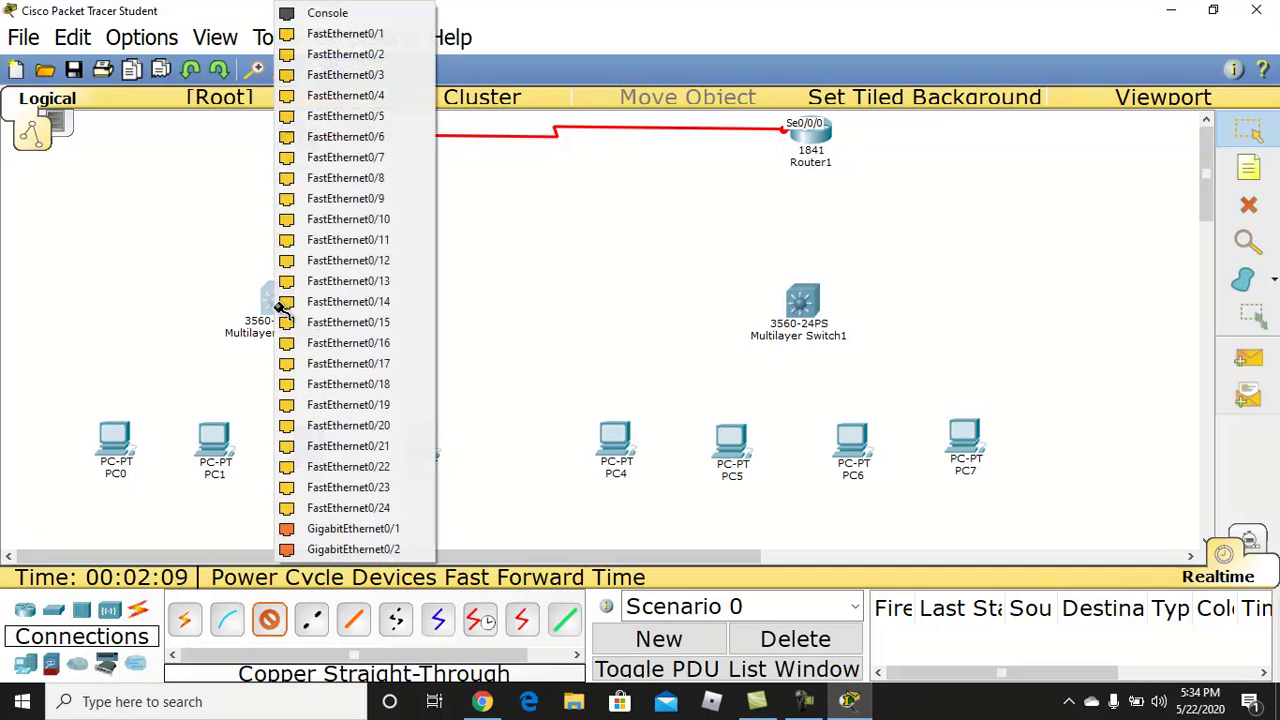
{"action": "left_click", "coordinate": [350, 508]}
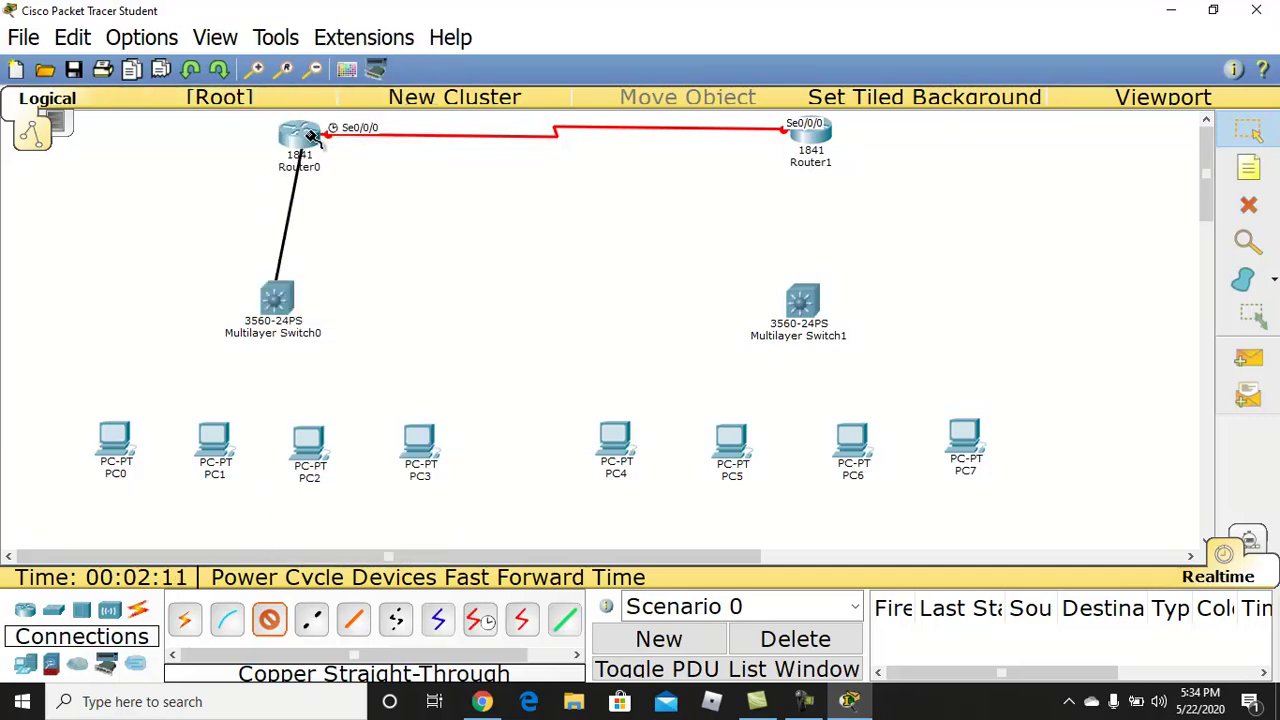
{"action": "left_click", "coordinate": [298, 138]}
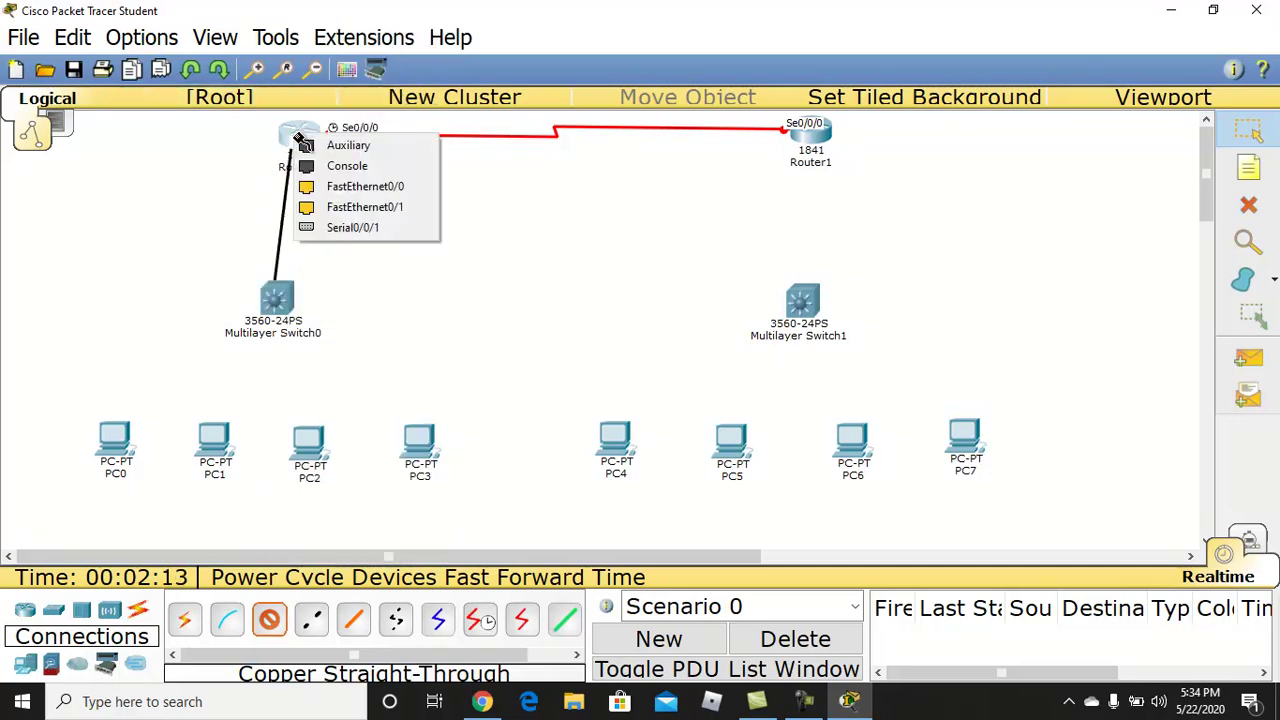
{"action": "left_click", "coordinate": [362, 190]}
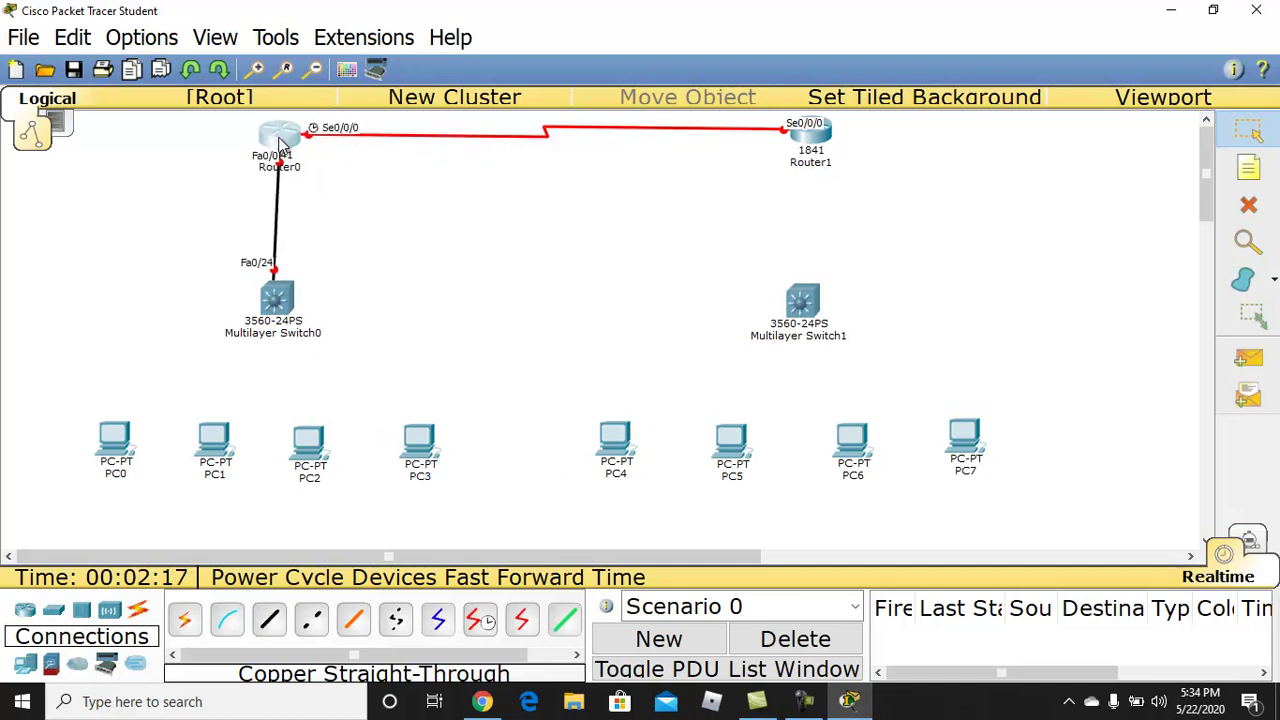
- Cable FastEthernet0/24 of Multilayer Switch1 to FastEthernet0/0 of Router1 with copper straight-through, and align the switch beneath the router
{"action": "left_click", "coordinate": [269, 620]}
{"action": "left_click", "coordinate": [806, 298]}
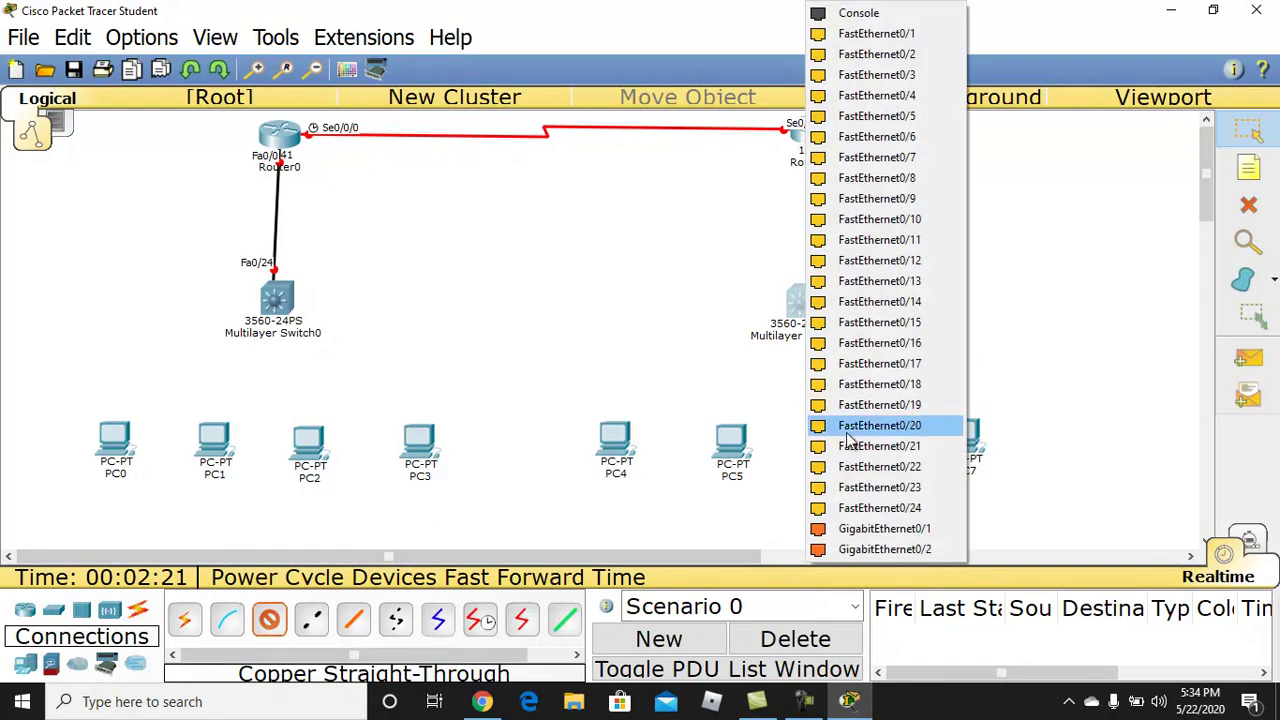
{"action": "left_click", "coordinate": [880, 508]}
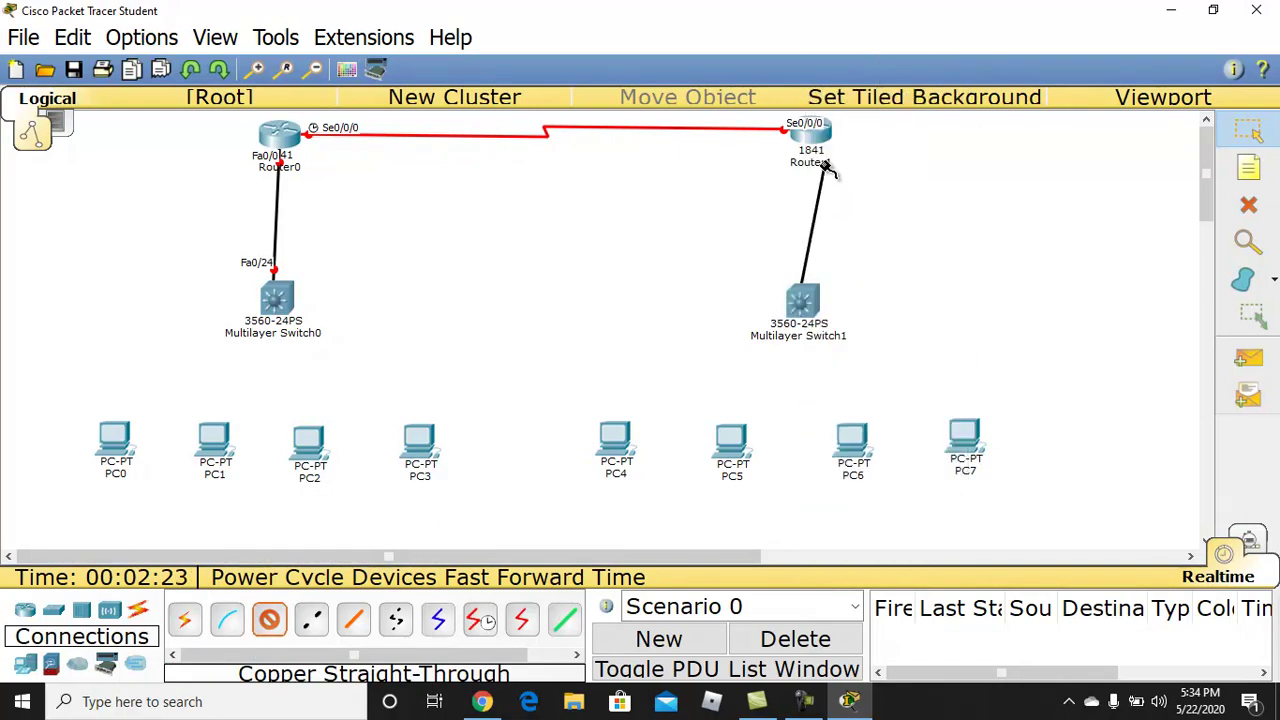
{"action": "left_click", "coordinate": [808, 138]}
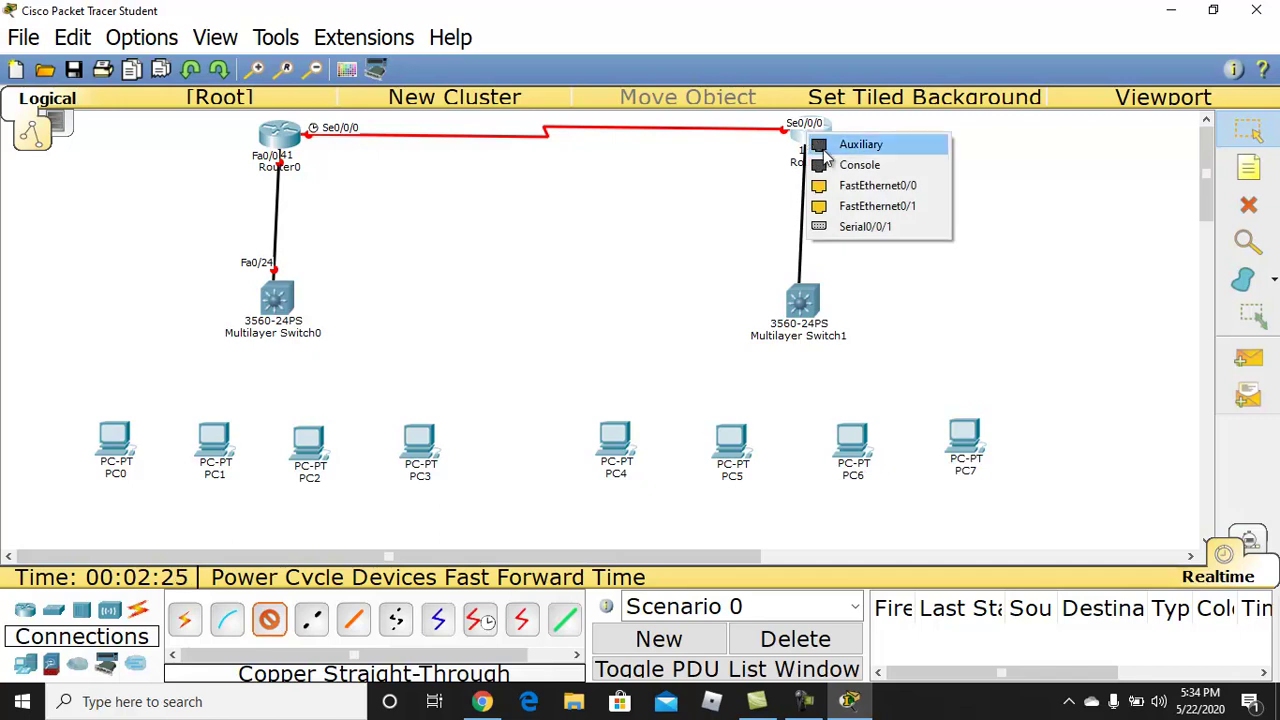
{"action": "left_click", "coordinate": [848, 188]}
{"action": "left_click_drag", "start_coordinate": [800, 302], "coordinate": [815, 297]}
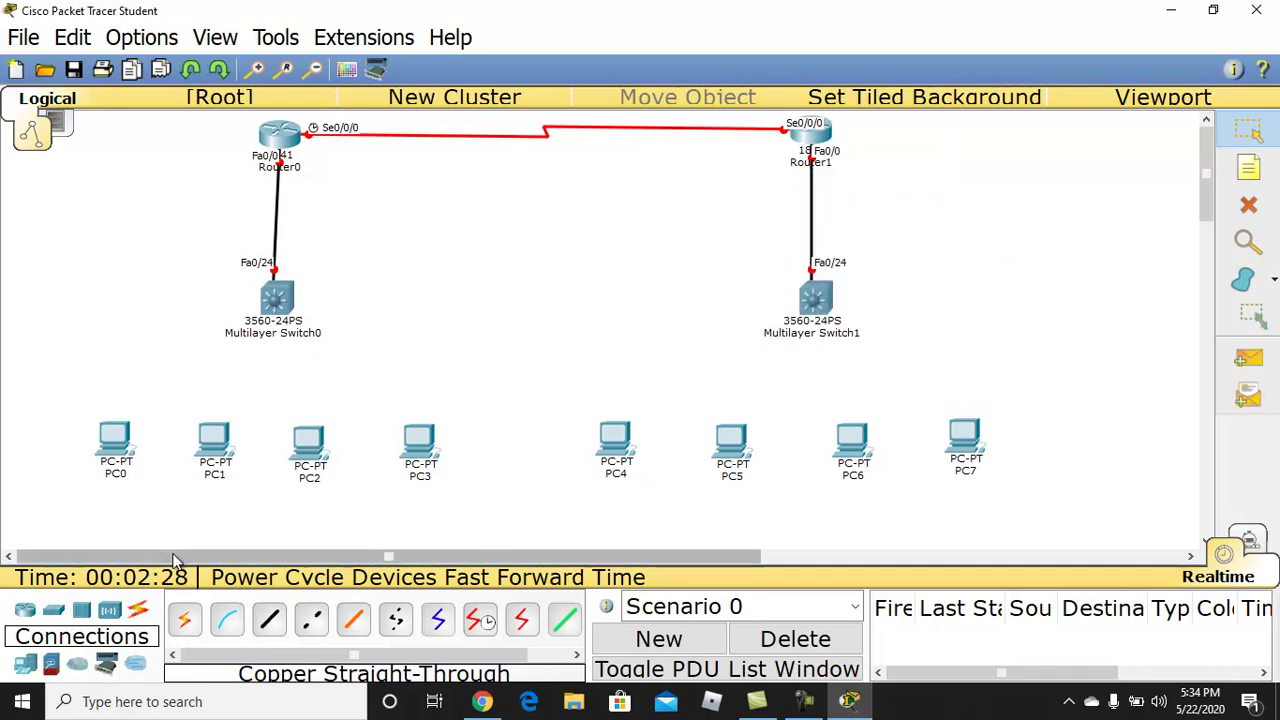
- Connect PC0's FastEthernet0 to FastEthernet0/1 on Multilayer Switch0 with a copper straight-through cable
{"action": "left_click", "coordinate": [269, 620]}
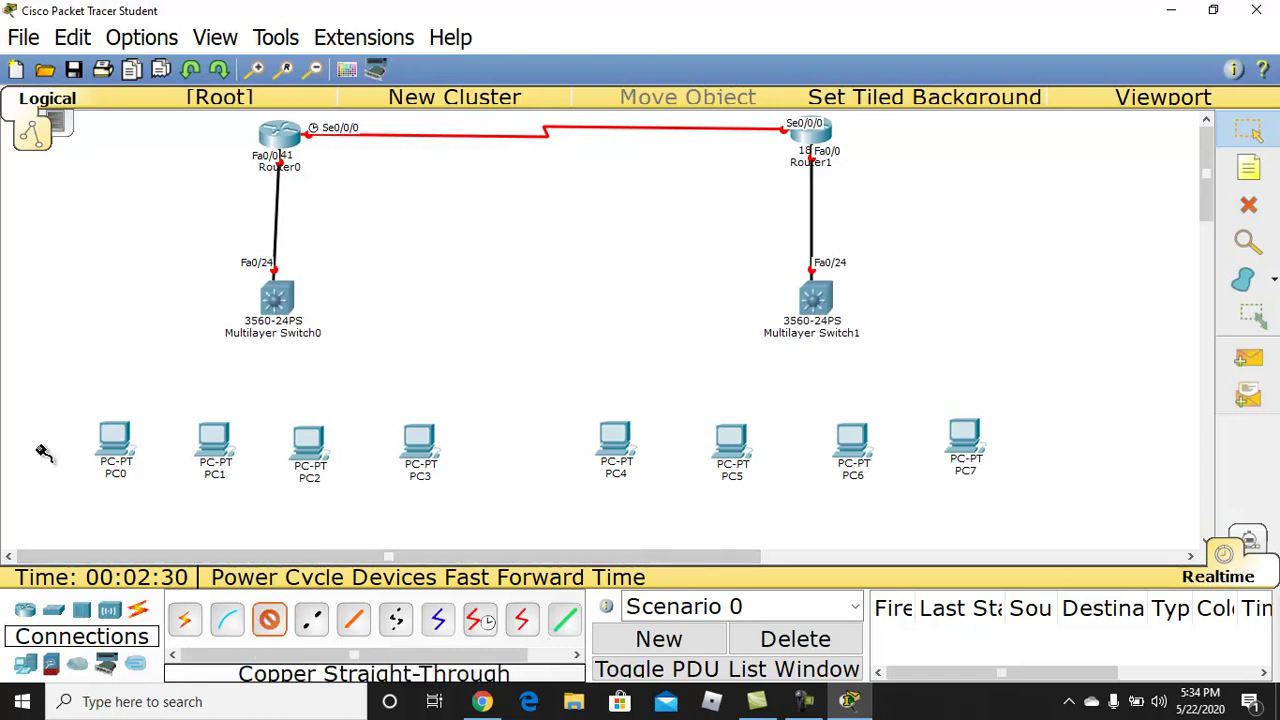
{"action": "left_click", "coordinate": [120, 441]}
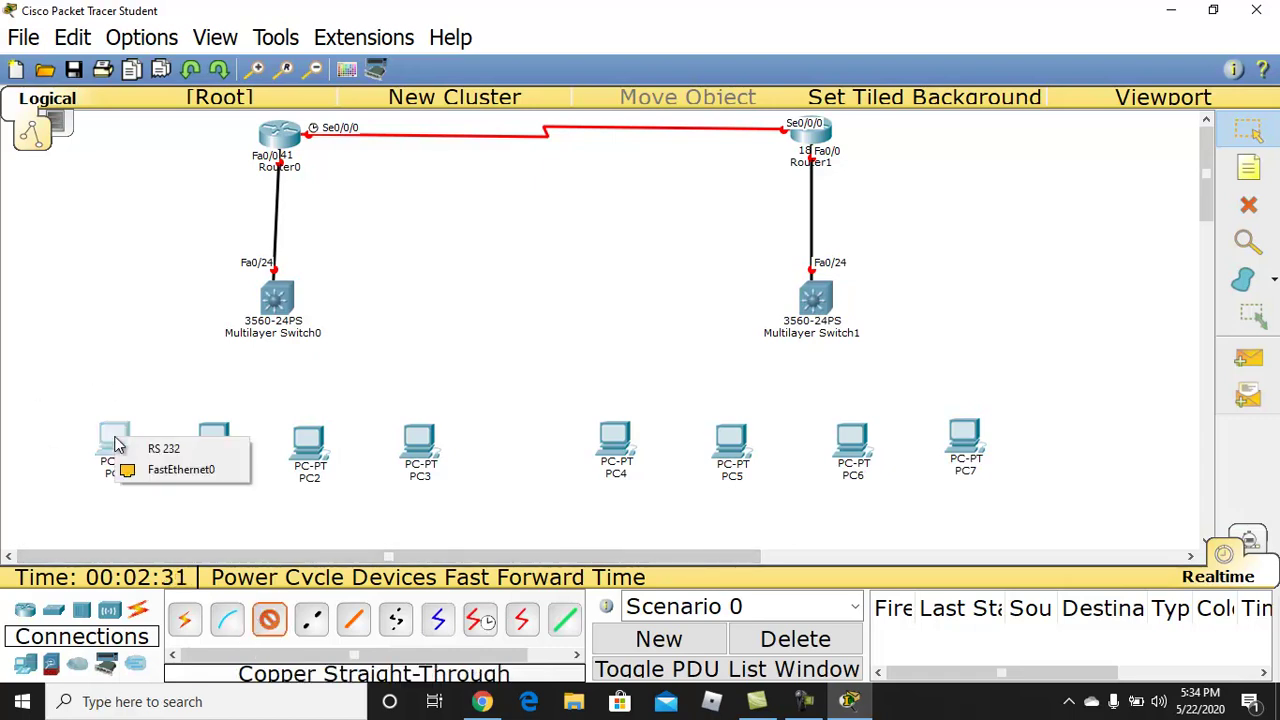
{"action": "left_click", "coordinate": [157, 471]}
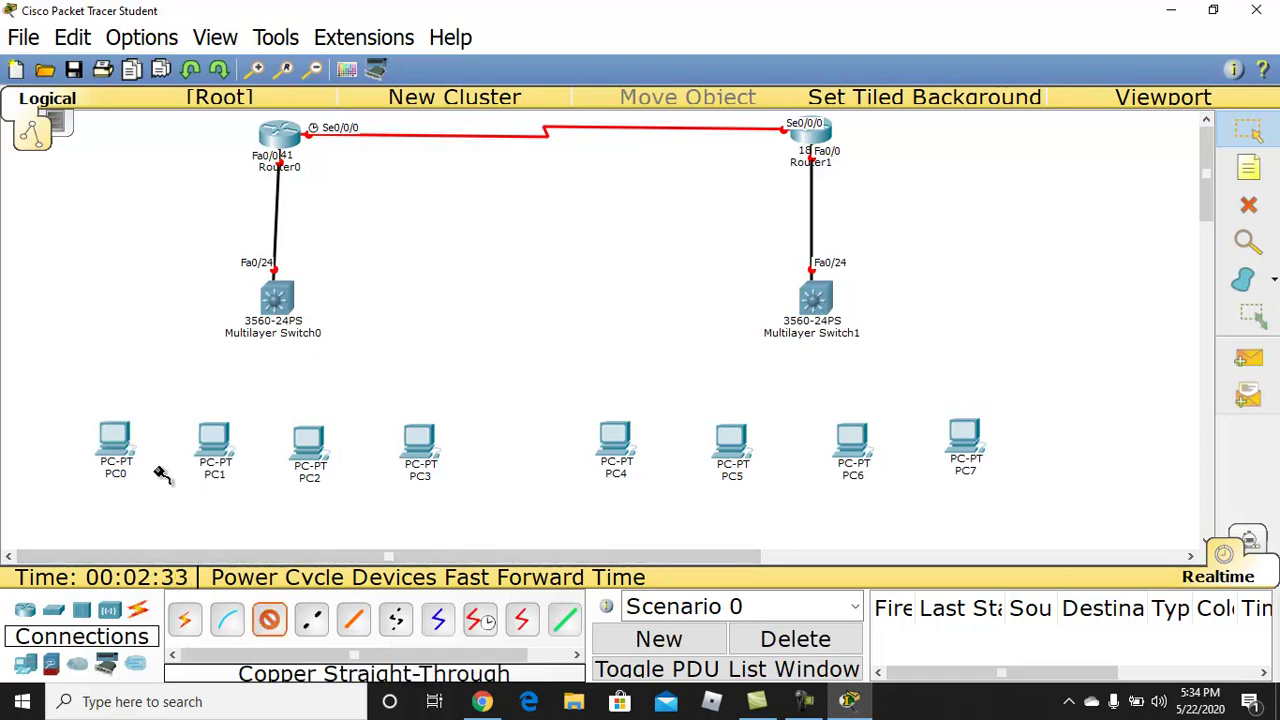
{"action": "left_click", "coordinate": [280, 300]}
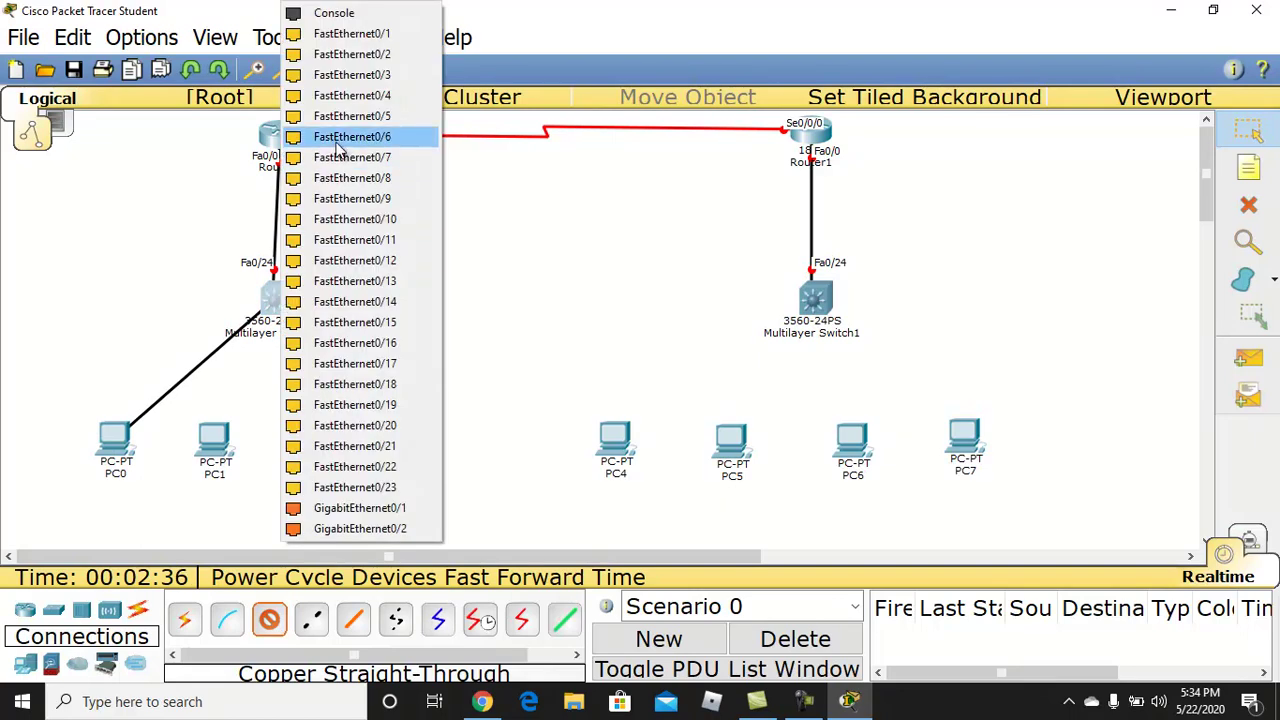
{"action": "left_click", "coordinate": [382, 34]}
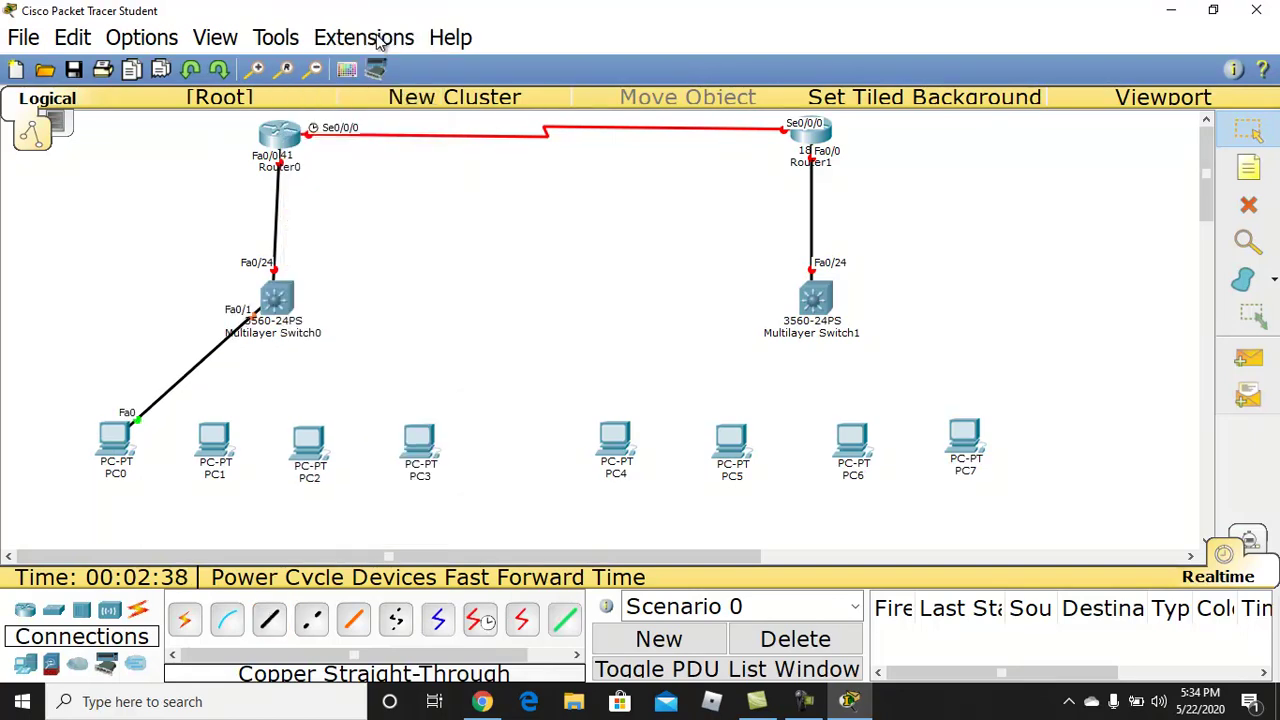
- Connect PC1's FastEthernet0 to FastEthernet0/2 on Multilayer Switch0 with a copper straight-through cable
{"action": "left_click", "coordinate": [270, 620]}
{"action": "left_click", "coordinate": [214, 440]}
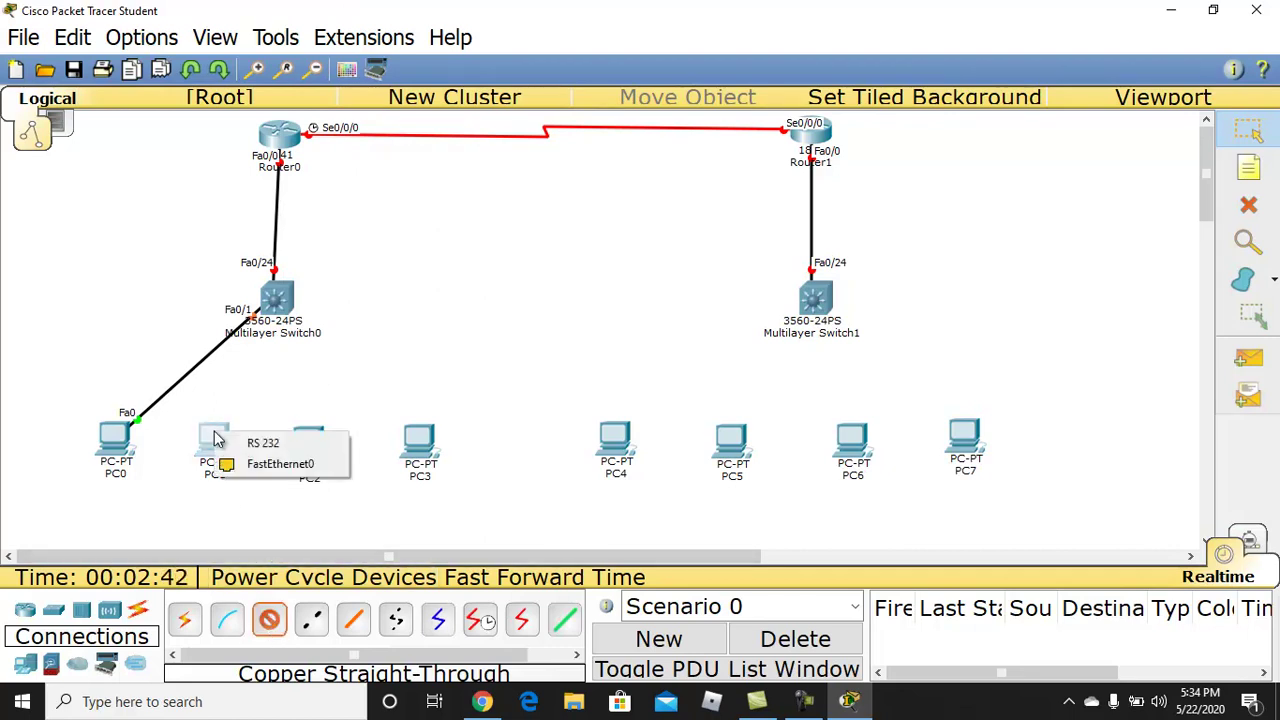
{"action": "left_click", "coordinate": [267, 465]}
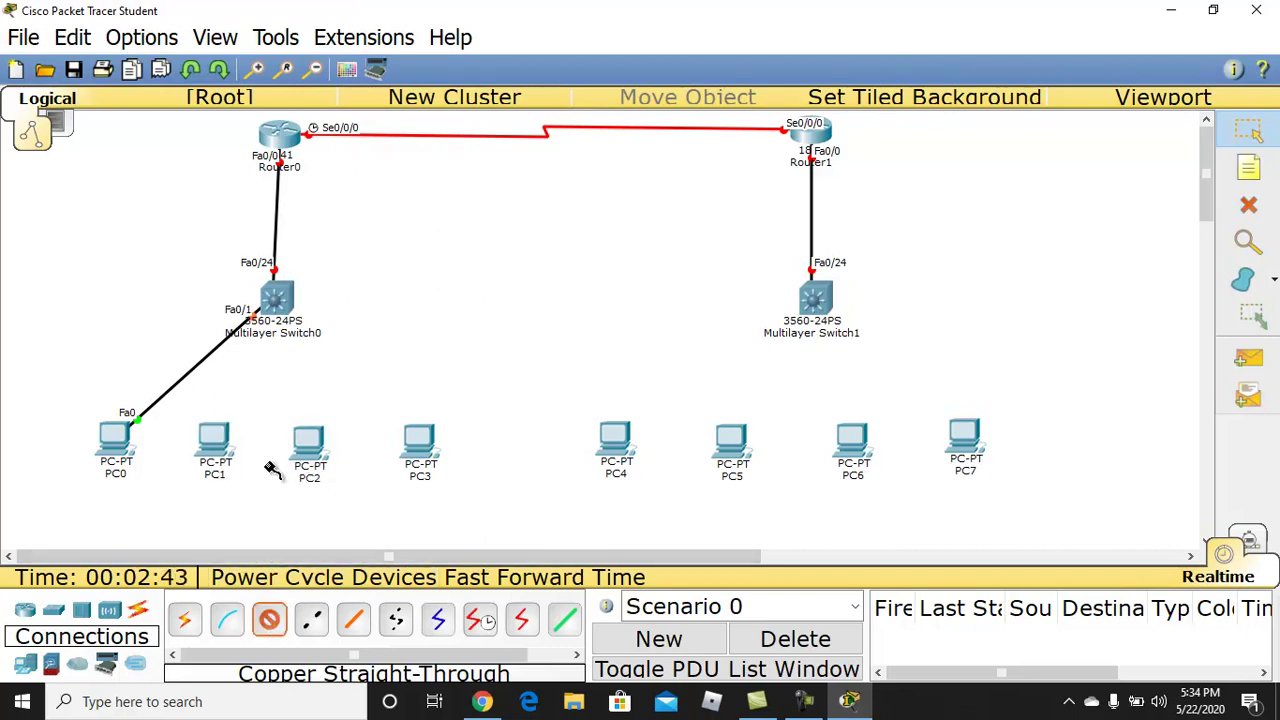
{"action": "left_click", "coordinate": [278, 304]}
{"action": "left_click", "coordinate": [346, 33]}
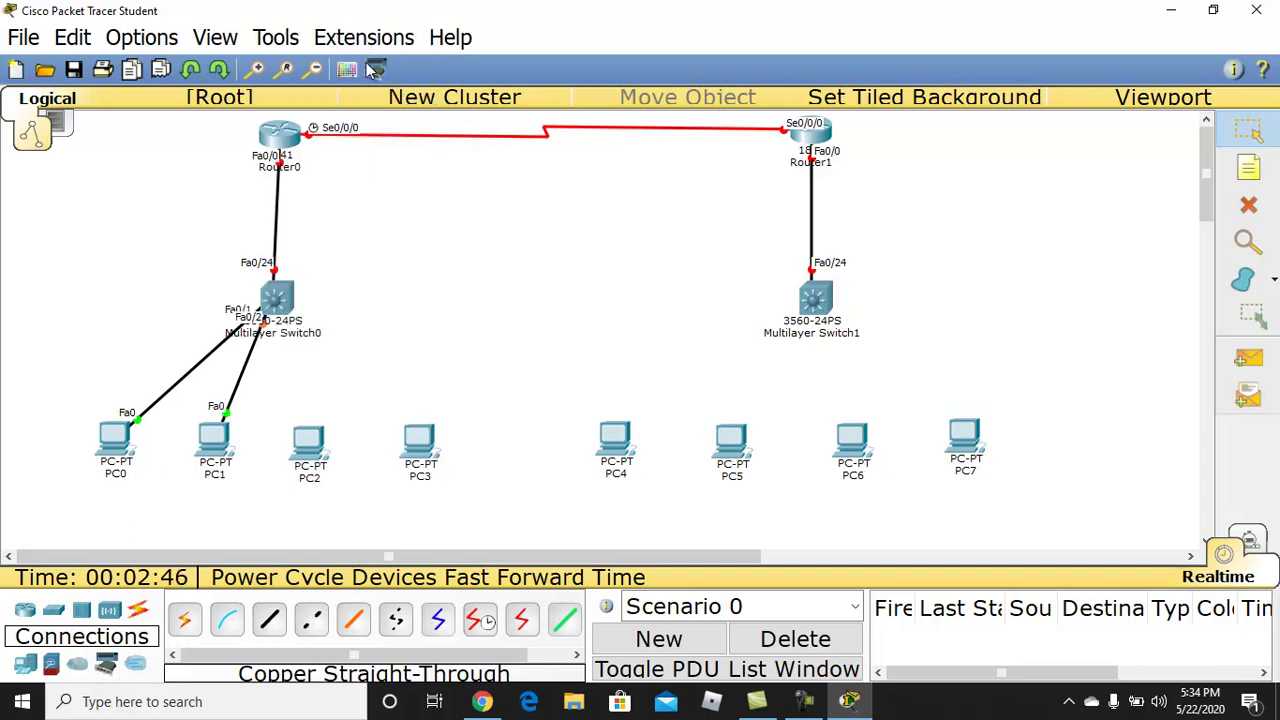
- Connect PC2's FastEthernet0 to FastEthernet0/3 on Multilayer Switch0 with a copper straight-through cable
{"action": "left_click", "coordinate": [269, 620]}
{"action": "left_click", "coordinate": [310, 443]}
{"action": "left_click", "coordinate": [340, 467]}
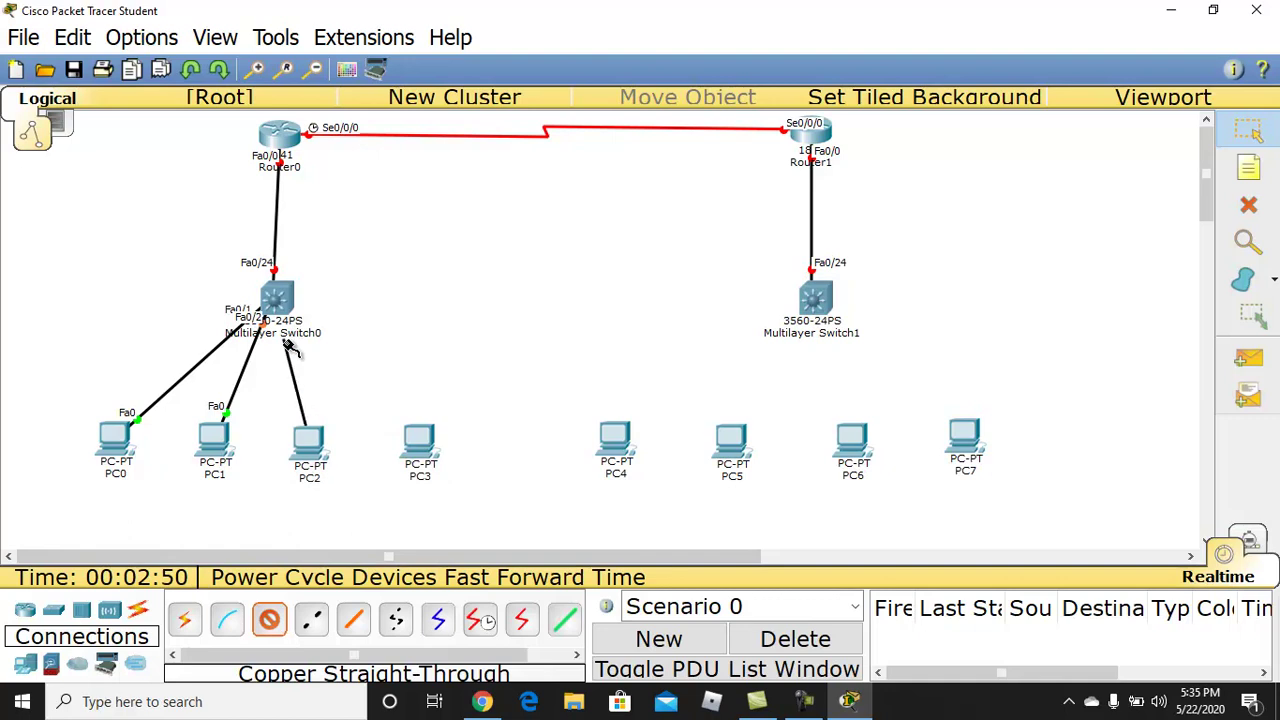
{"action": "left_click", "coordinate": [279, 300]}
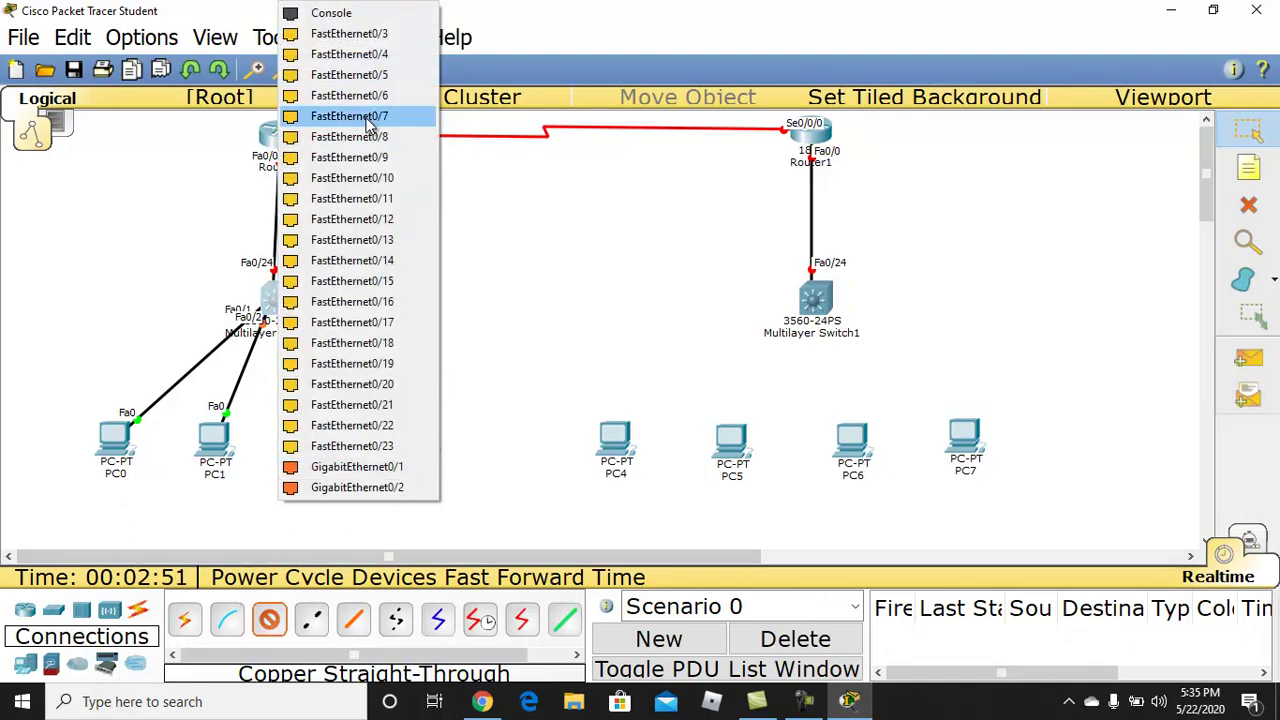
{"action": "left_click", "coordinate": [362, 34]}
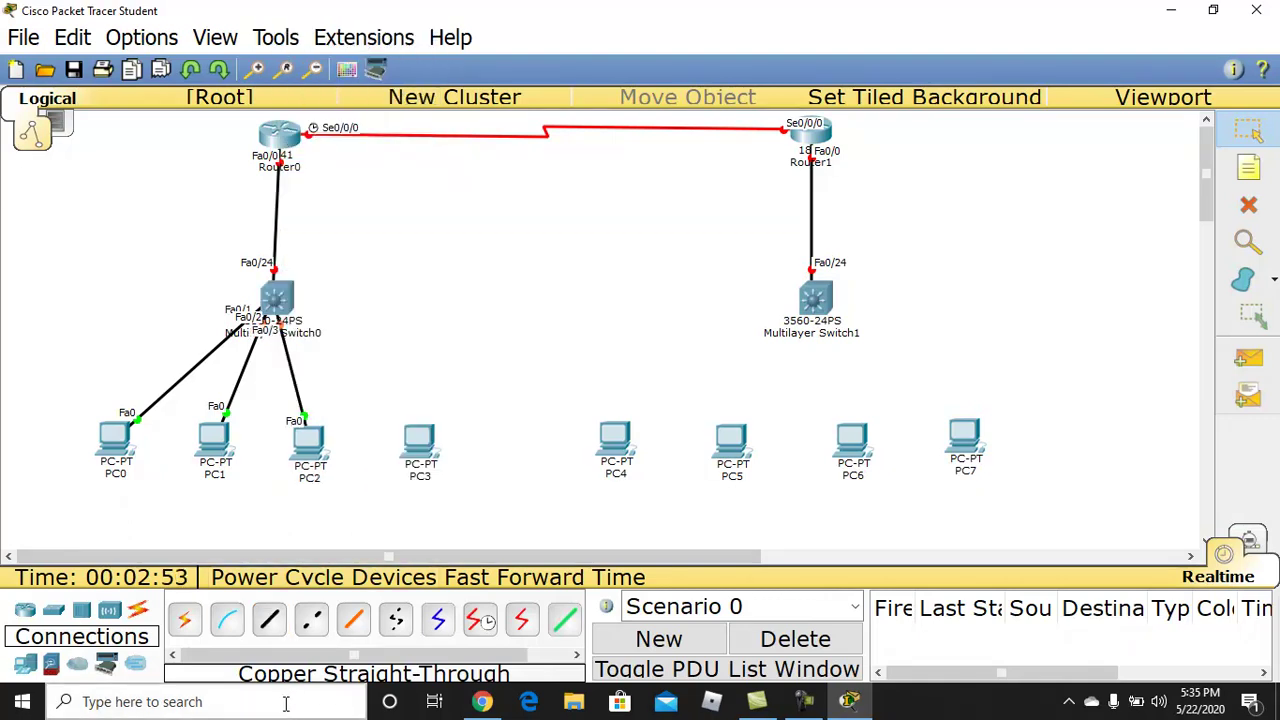
- Connect PC3's FastEthernet0 to FastEthernet0/4 on Multilayer Switch0 with a copper straight-through cable
{"action": "left_click", "coordinate": [270, 622]}
{"action": "left_click", "coordinate": [420, 444]}
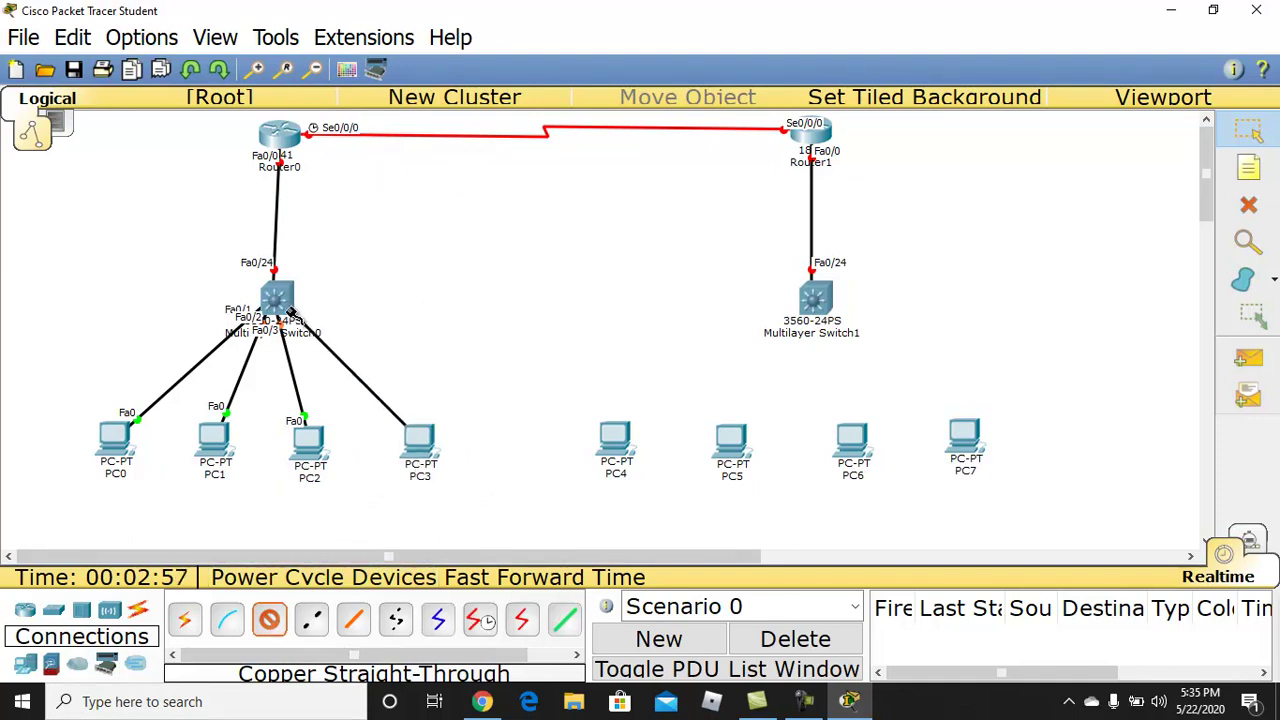
{"action": "left_click", "coordinate": [280, 300]}
{"action": "left_click", "coordinate": [356, 36]}
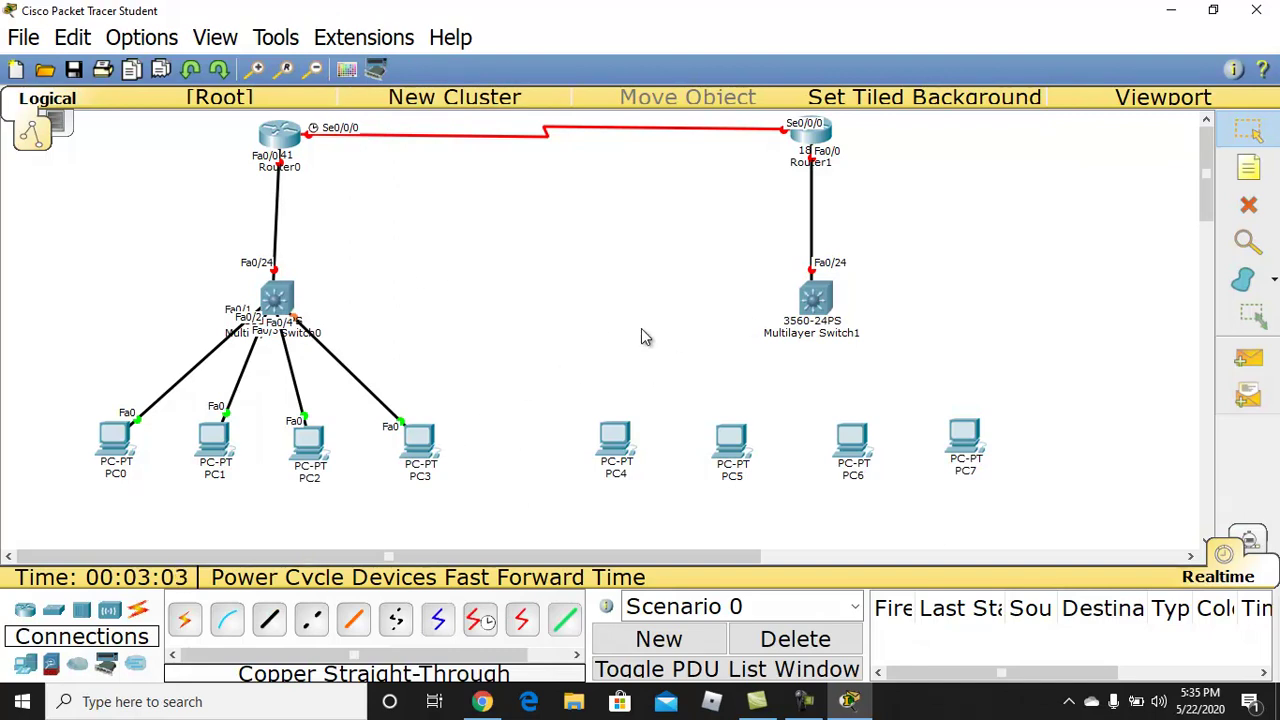
- Connect PC4's FastEthernet0 to FastEthernet0/1 on Multilayer Switch1 with a copper straight-through cable
{"action": "left_click", "coordinate": [272, 618]}
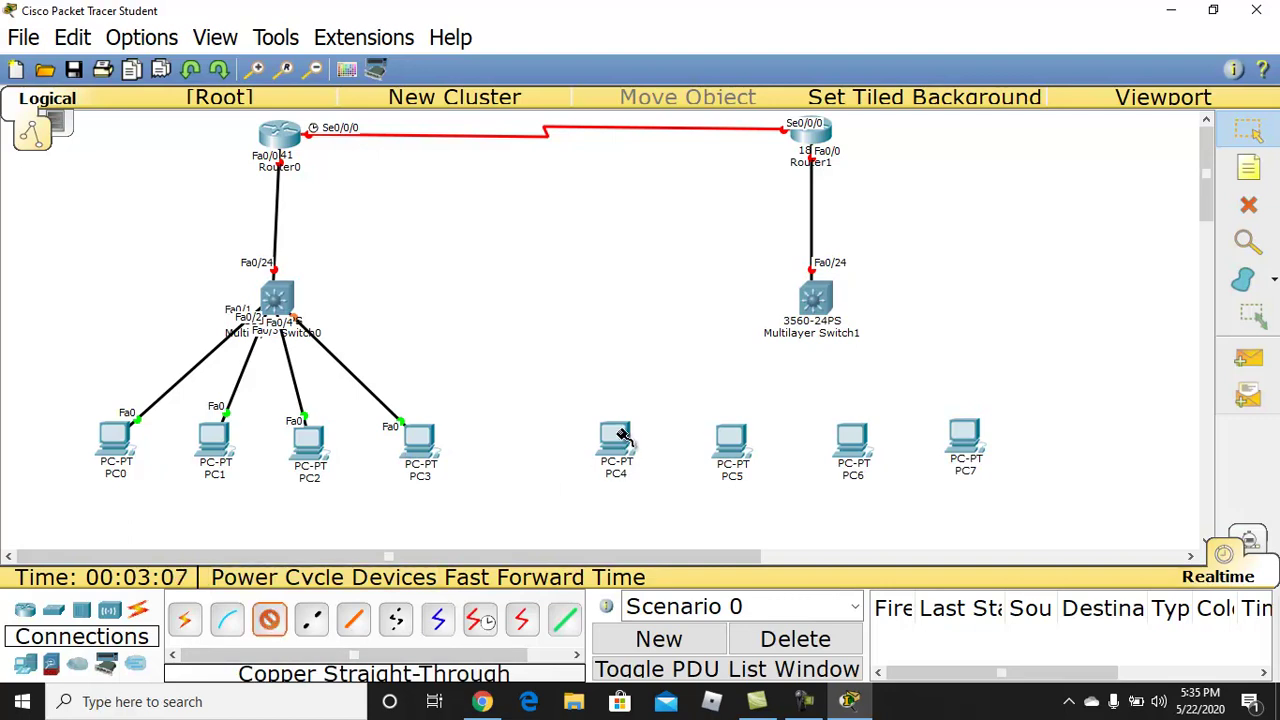
{"action": "left_click", "coordinate": [617, 437]}
{"action": "left_click", "coordinate": [676, 462]}
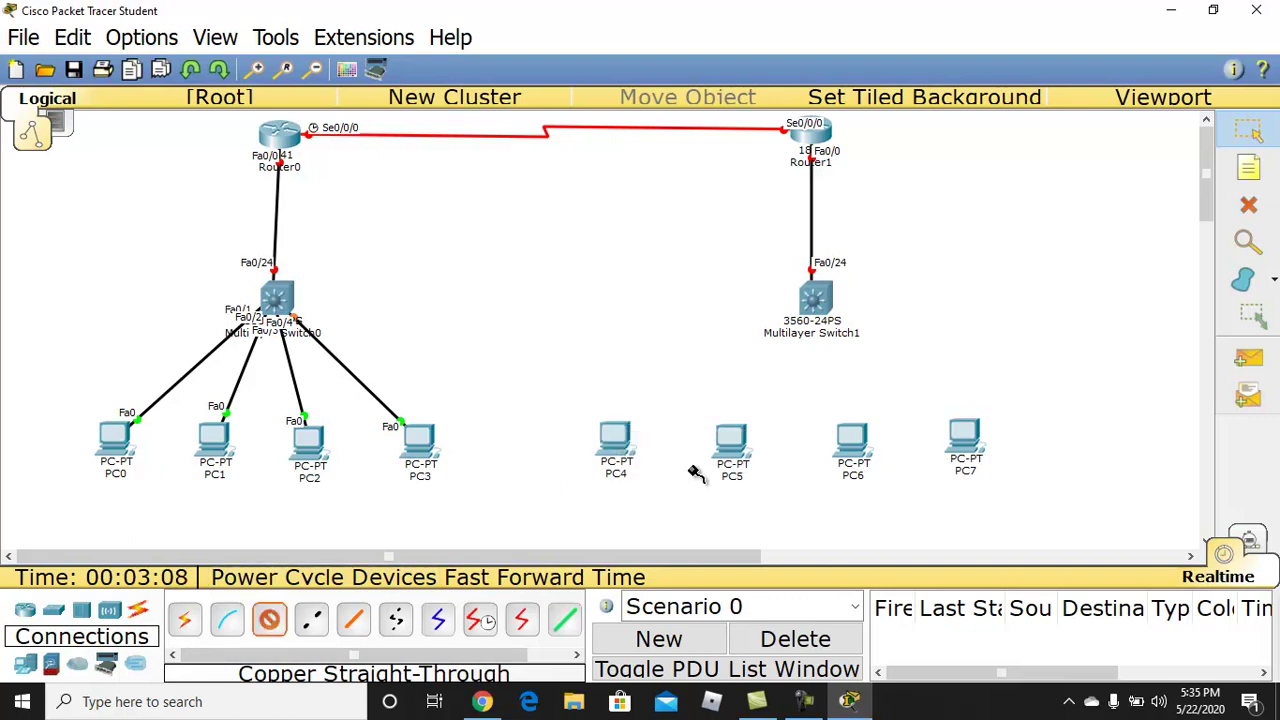
{"action": "left_click", "coordinate": [817, 300]}
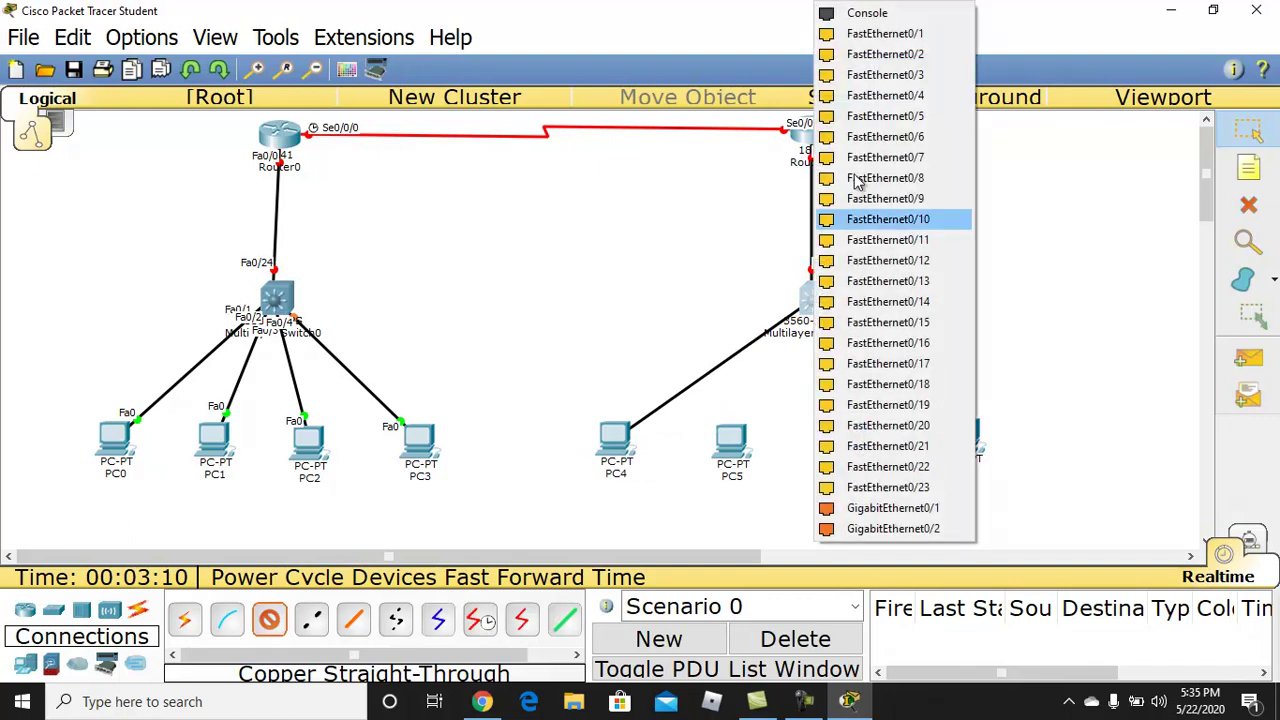
{"action": "left_click", "coordinate": [893, 36]}
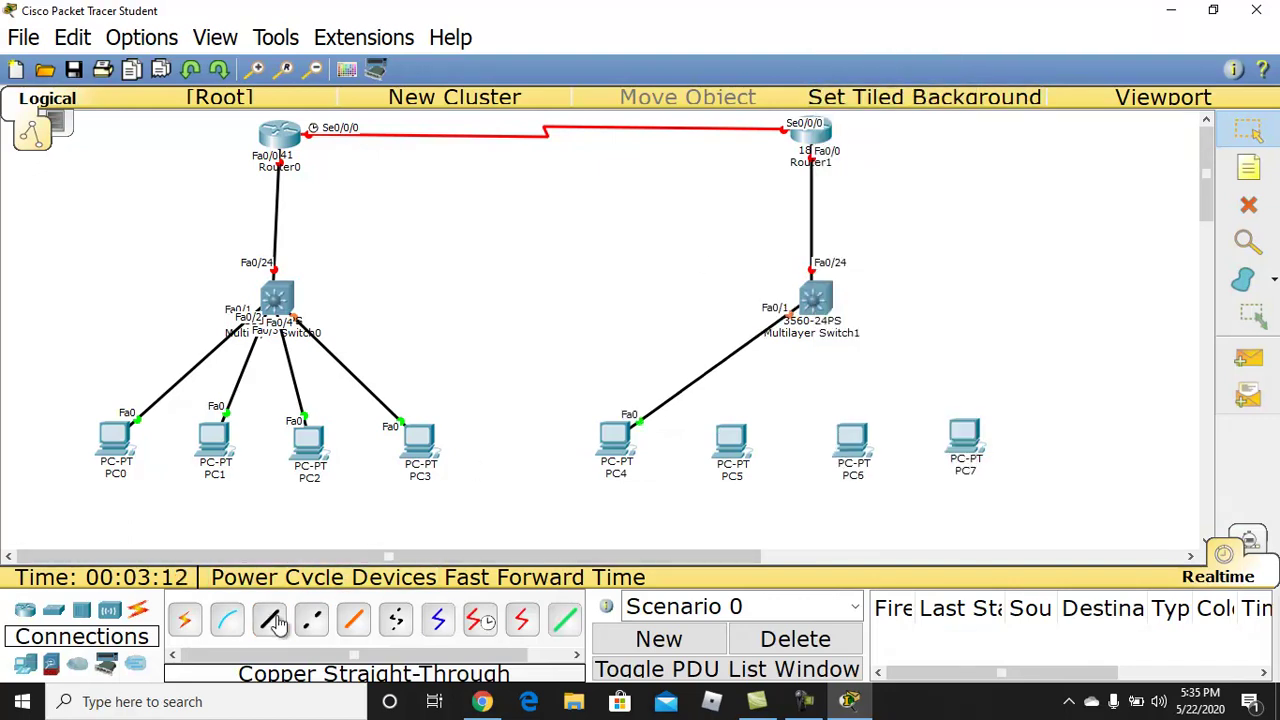
- Connect PC5's FastEthernet0 to FastEthernet0/2 on Multilayer Switch1 with a copper straight-through cable
{"action": "left_click", "coordinate": [733, 438]}
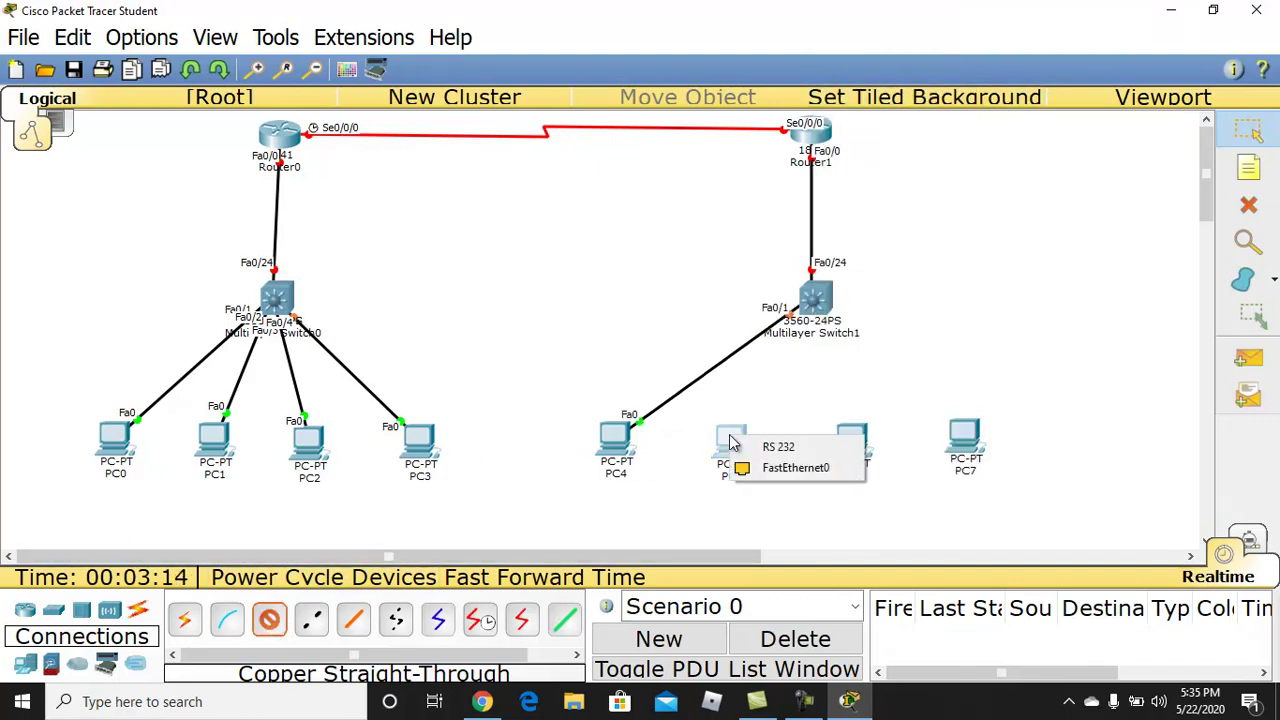
{"action": "left_click", "coordinate": [760, 468]}
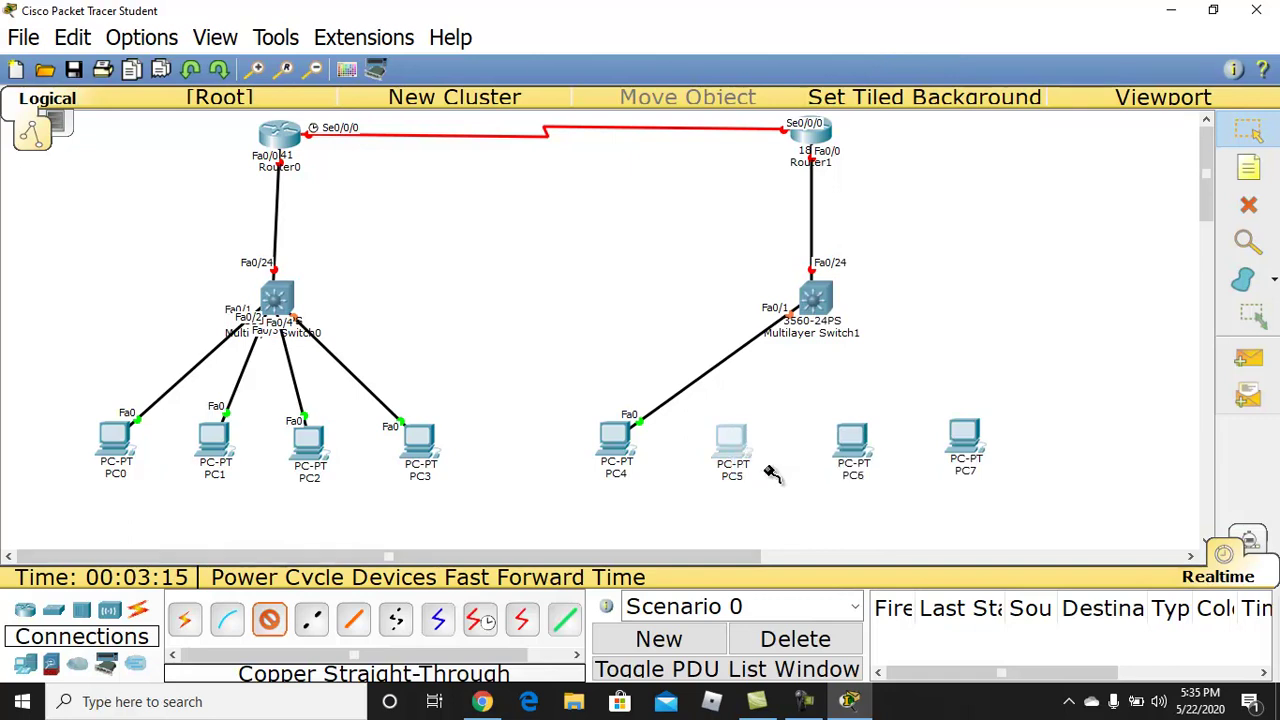
{"action": "left_click", "coordinate": [818, 300]}
{"action": "left_click", "coordinate": [886, 33]}
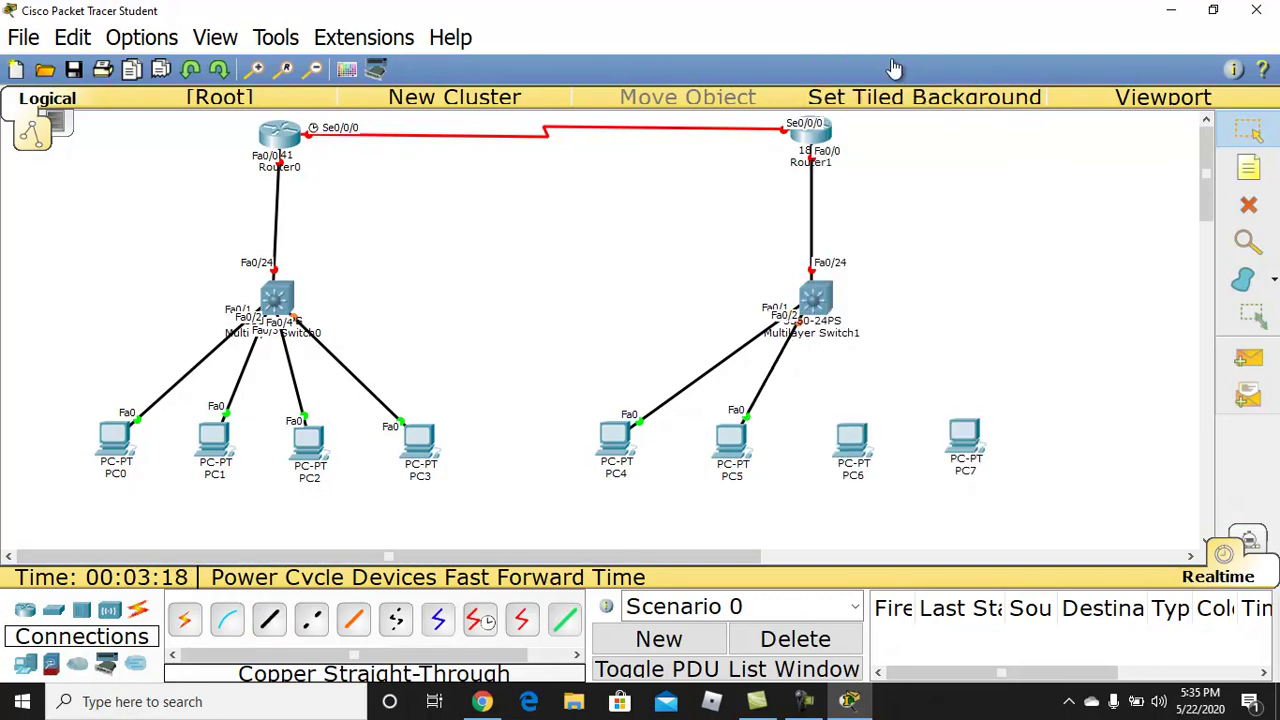
- Connect PC6 to FastEthernet0/3 on Multilayer Switch1 with a copper straight-through cable
{"action": "left_click", "coordinate": [271, 616]}
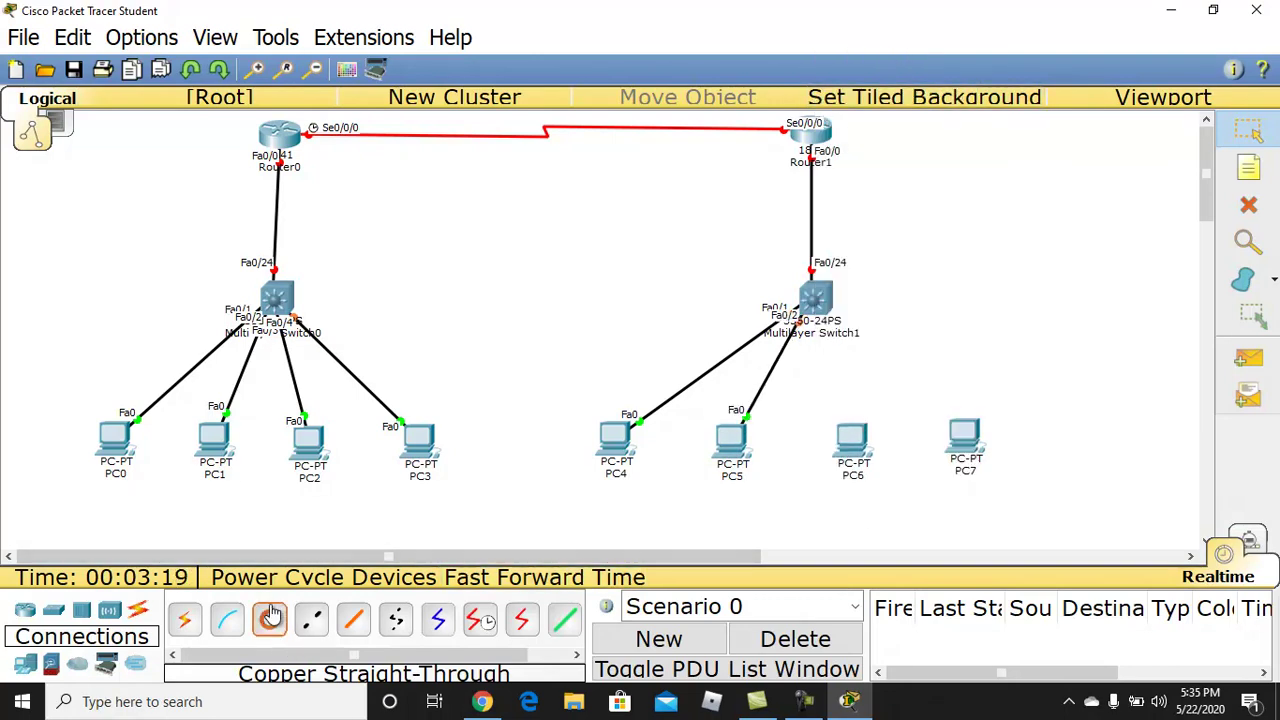
{"action": "left_click", "coordinate": [850, 437]}
{"action": "left_click", "coordinate": [895, 465]}
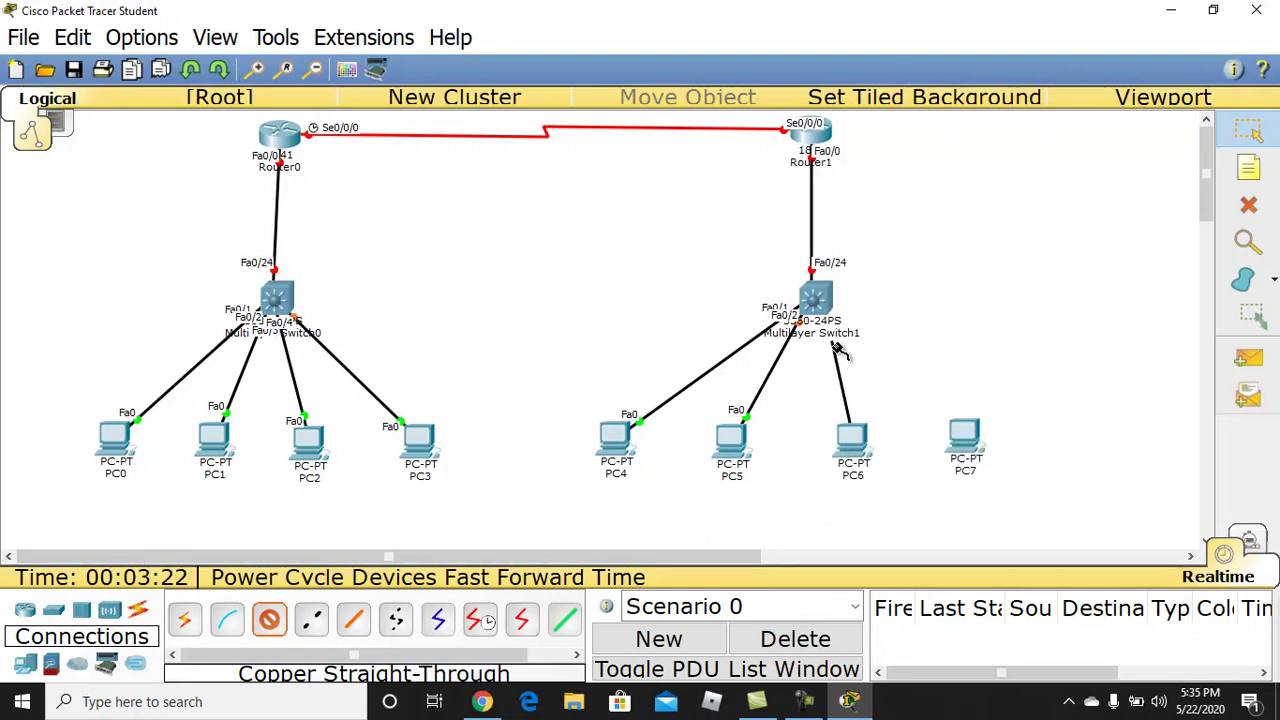
{"action": "left_click", "coordinate": [816, 297]}
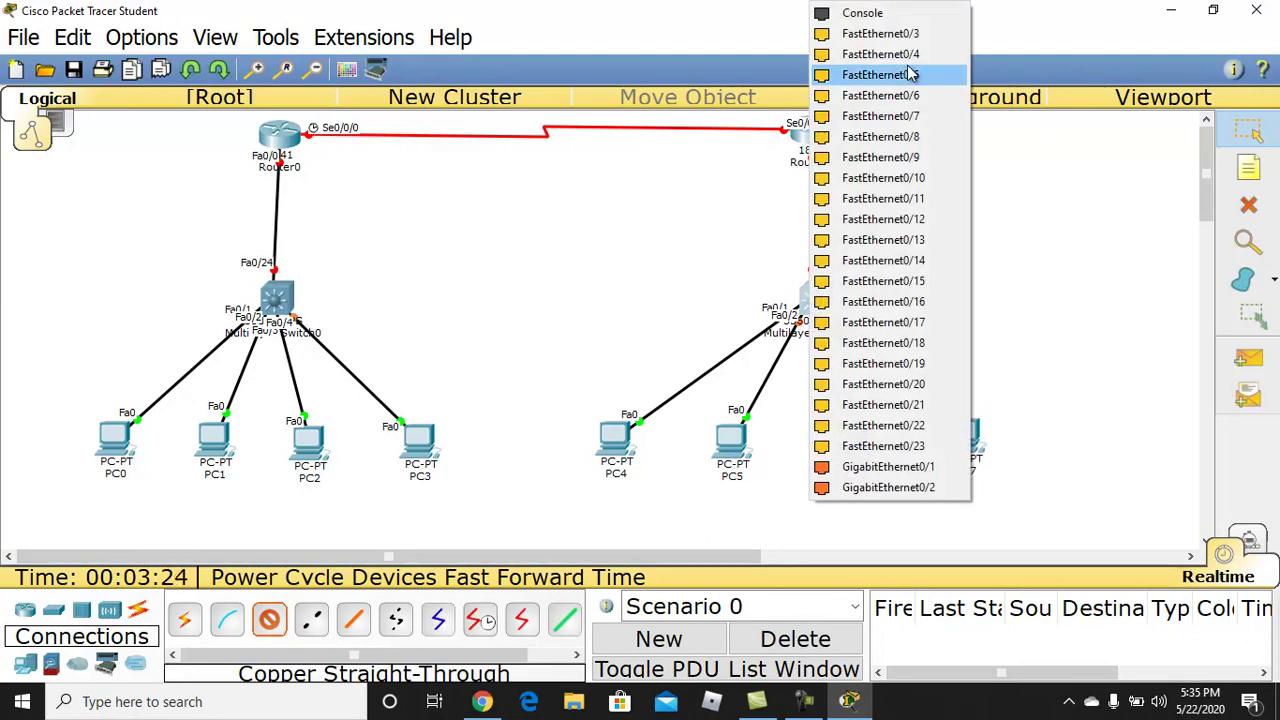
{"action": "left_click", "coordinate": [912, 35]}
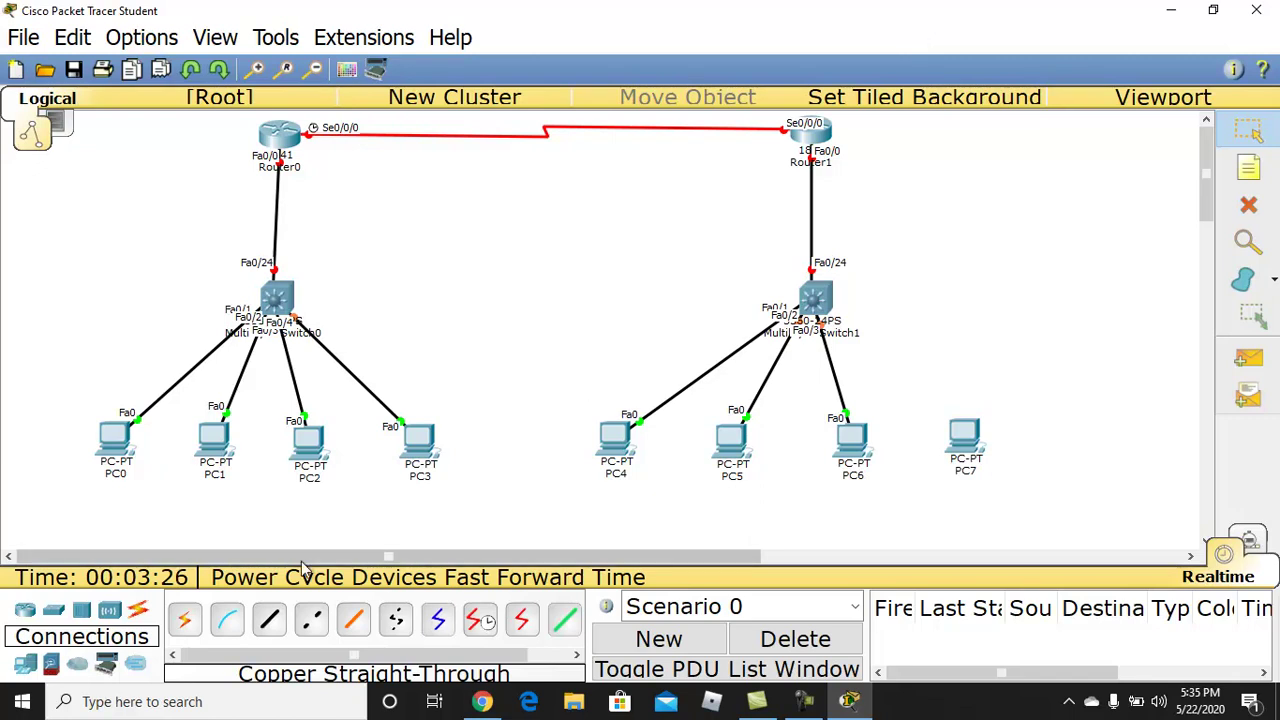
- Connect PC7 to FastEthernet0/4 on Multilayer Switch1 with a copper straight-through cable
{"action": "left_click", "coordinate": [269, 619]}
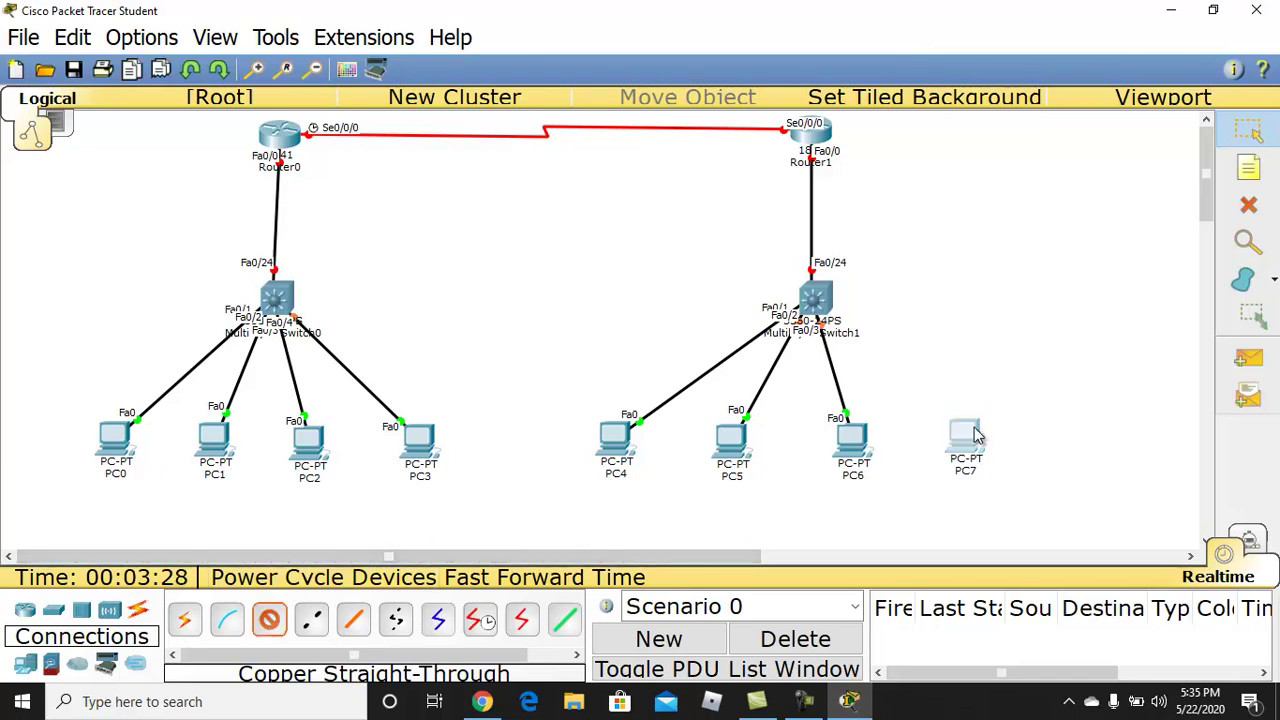
{"action": "left_click", "coordinate": [958, 437]}
{"action": "left_click", "coordinate": [1034, 458]}
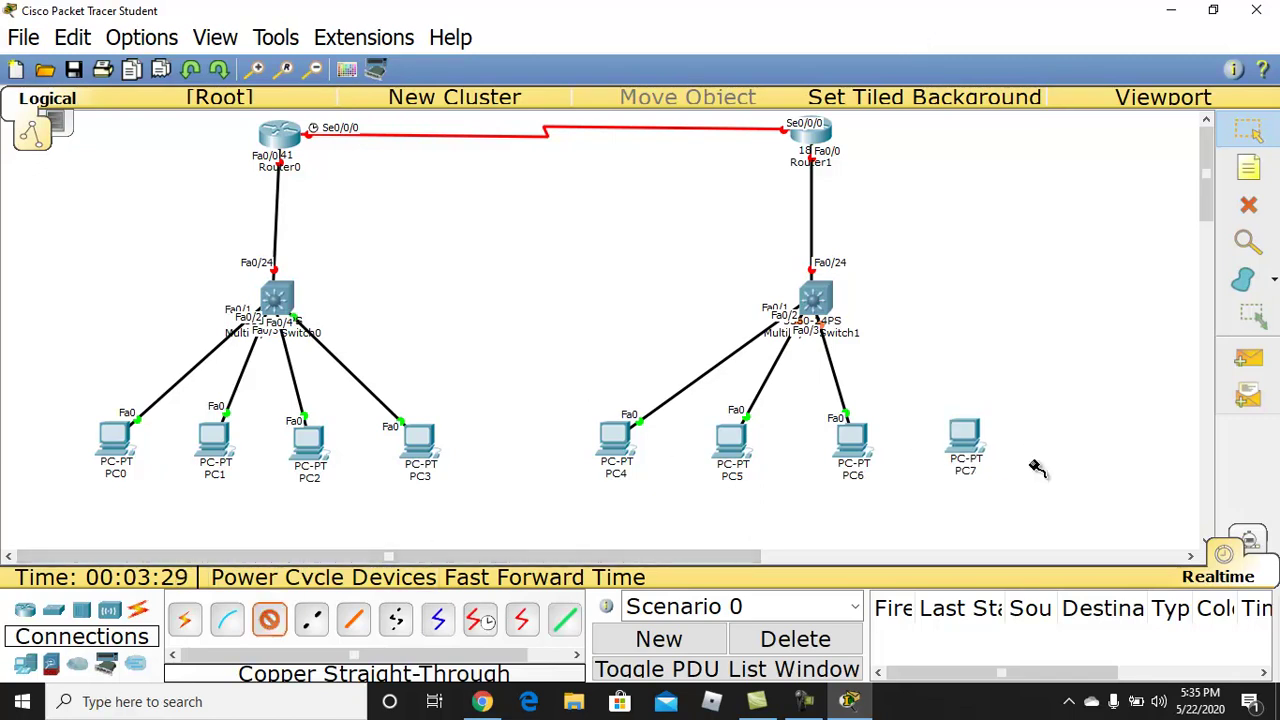
{"action": "left_click", "coordinate": [824, 297]}
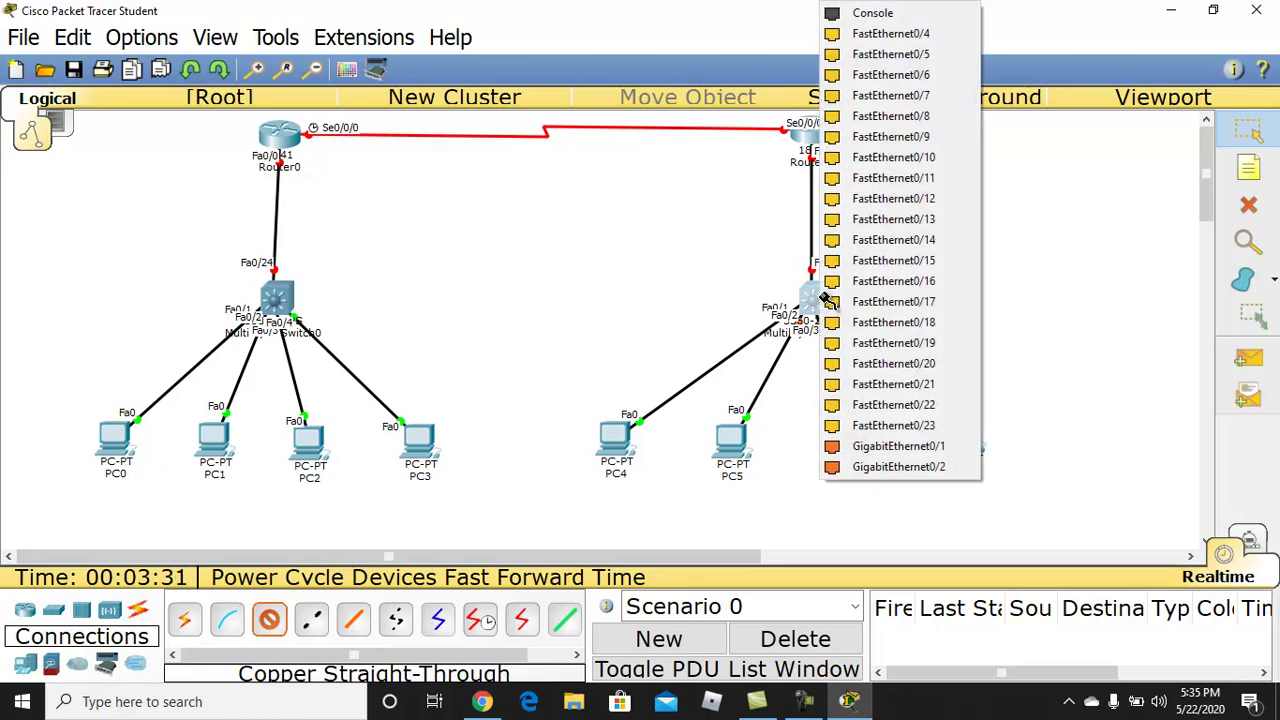
{"action": "left_click", "coordinate": [926, 44]}
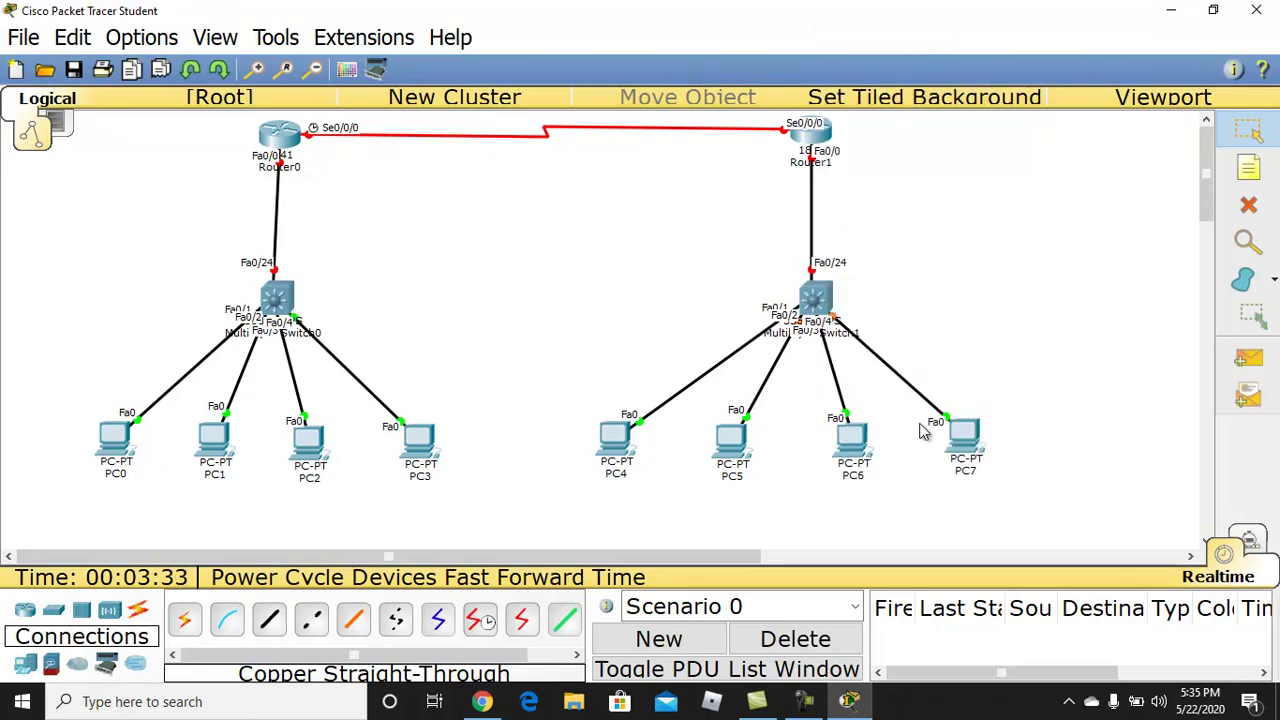
- Shift PC7, PC6, PC5 and PC4 slightly to the right beneath Multilayer Switch1 and nudge Router0 into line above its switch
{"action": "left_click_drag", "start_coordinate": [955, 440], "coordinate": [984, 428]}
{"action": "left_click_drag", "start_coordinate": [855, 440], "coordinate": [884, 440]}
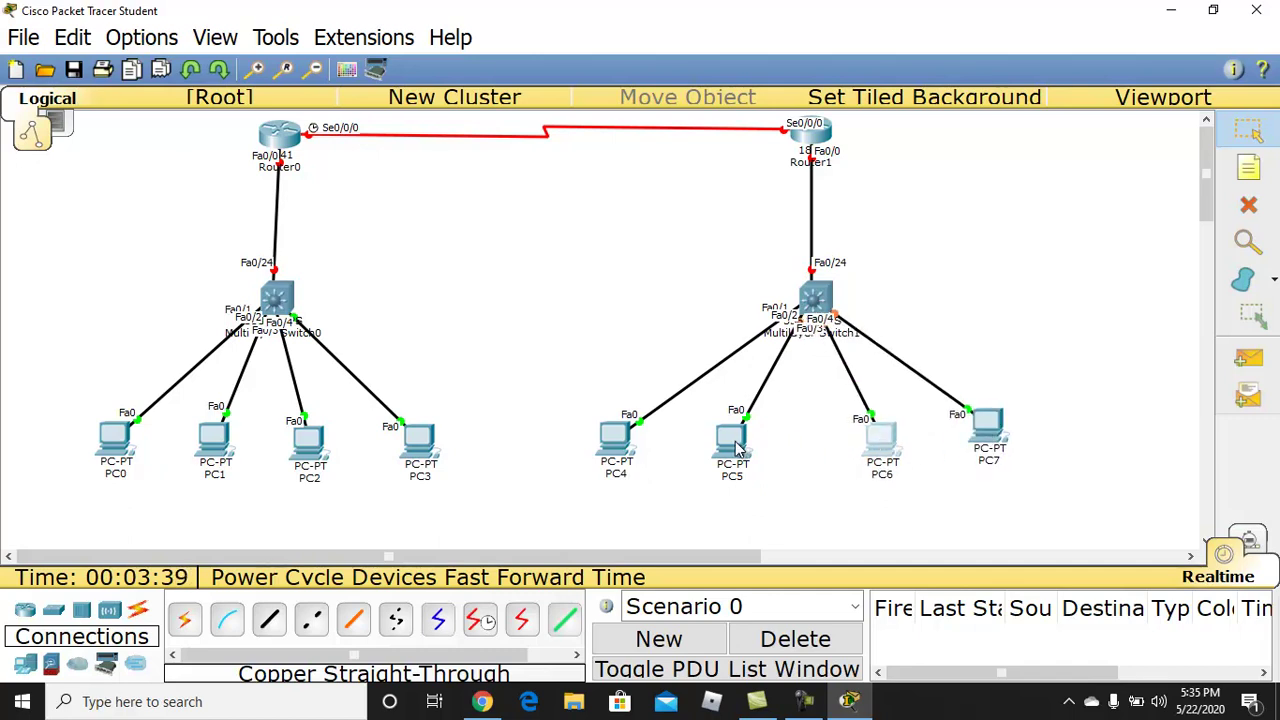
{"action": "left_click_drag", "start_coordinate": [736, 445], "coordinate": [758, 445]}
{"action": "left_click_drag", "start_coordinate": [622, 443], "coordinate": [655, 443]}
{"action": "left_click", "coordinate": [1142, 307]}
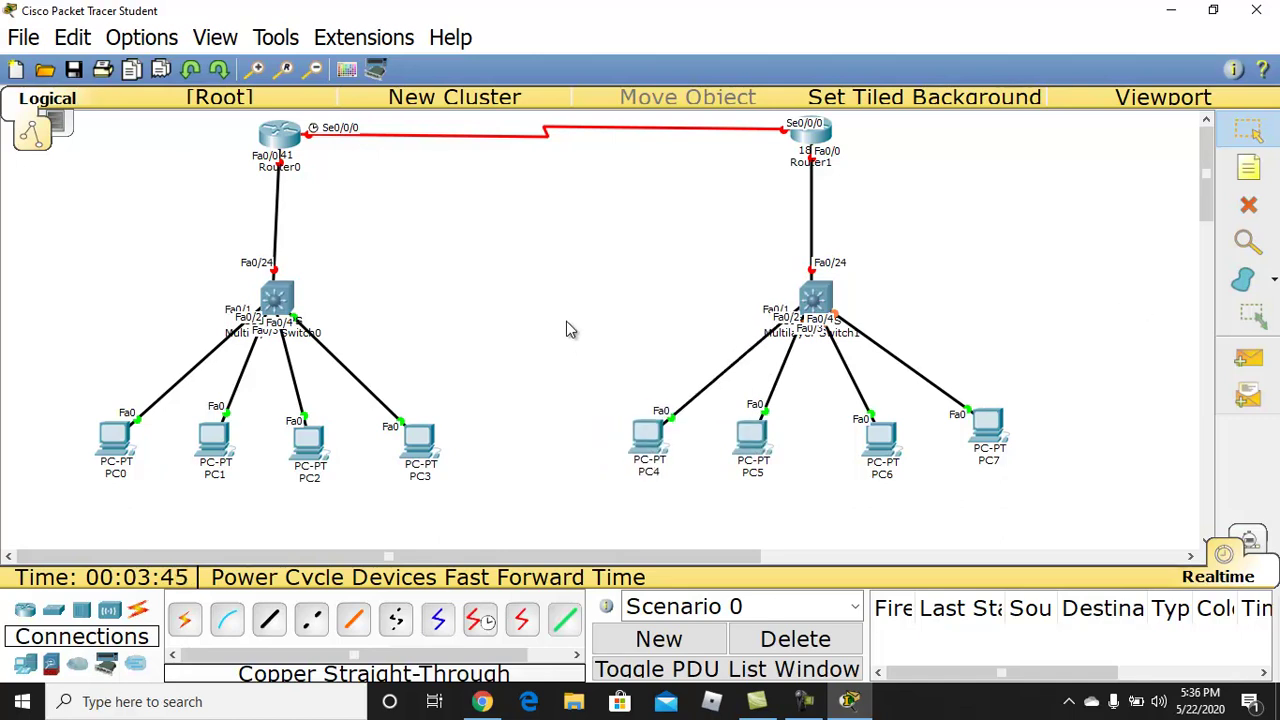
{"action": "left_click_drag", "start_coordinate": [286, 145], "coordinate": [280, 150]}
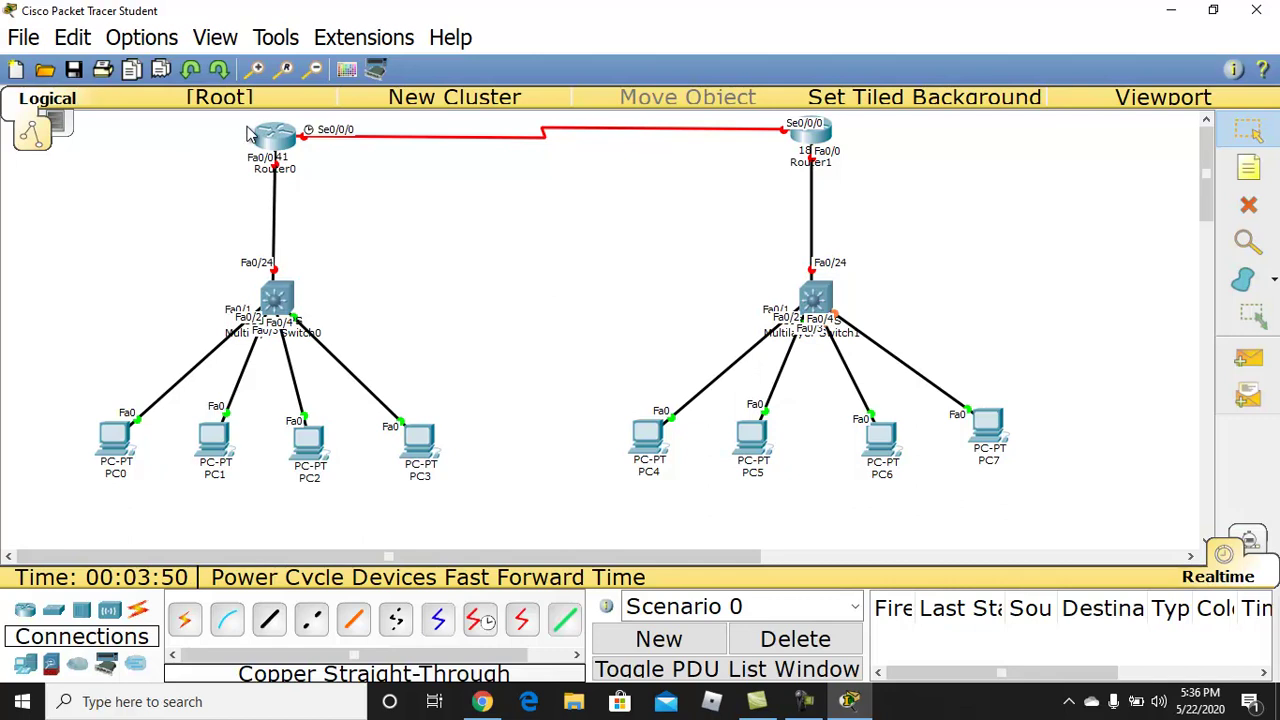
- Rename PC0 as 10.0.0.2 and copy that address for reuse
{"action": "left_click", "coordinate": [116, 474]}
{"action": "double_click", "coordinate": [116, 475]}
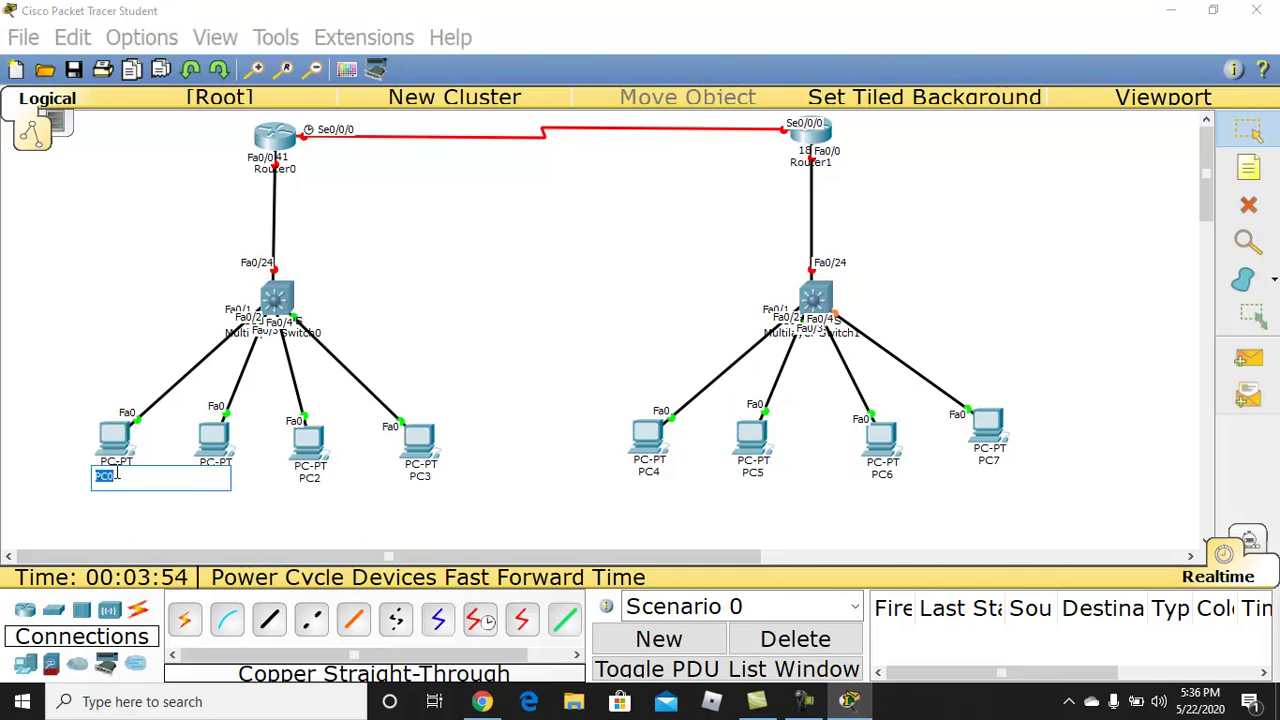
{"action": "key", "text": "BackSpace"}
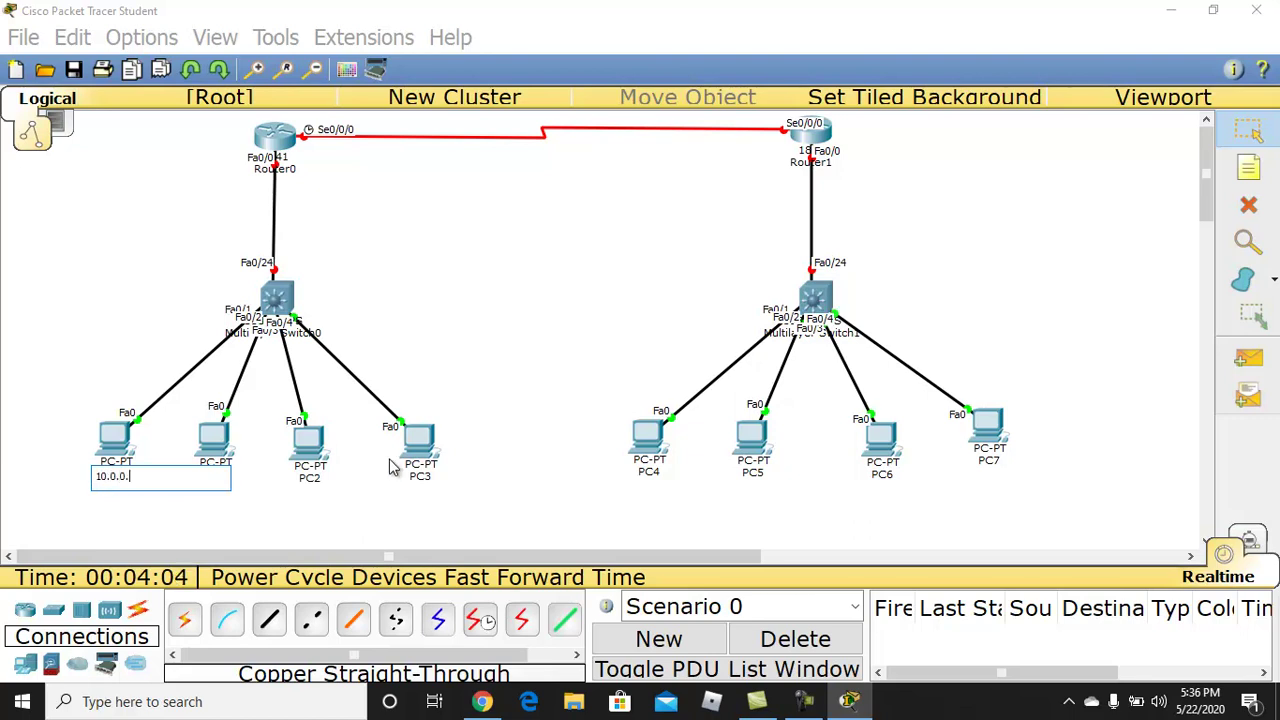
{"action": "type", "text": "2"}
{"action": "key", "text": "ctrl+a"}
{"action": "key", "text": "ctrl+c"}
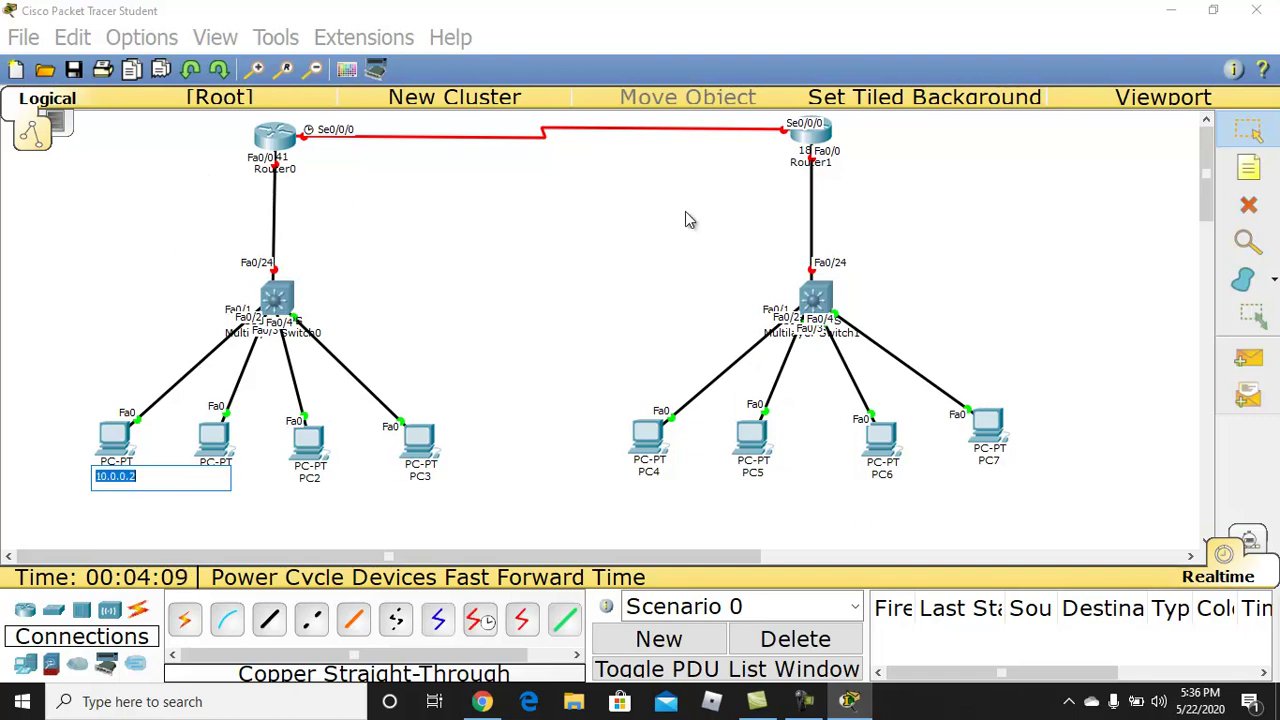
- Add a note reading 10.0.0.1 and position it just left of Router0
{"action": "left_click", "coordinate": [1264, 170]}
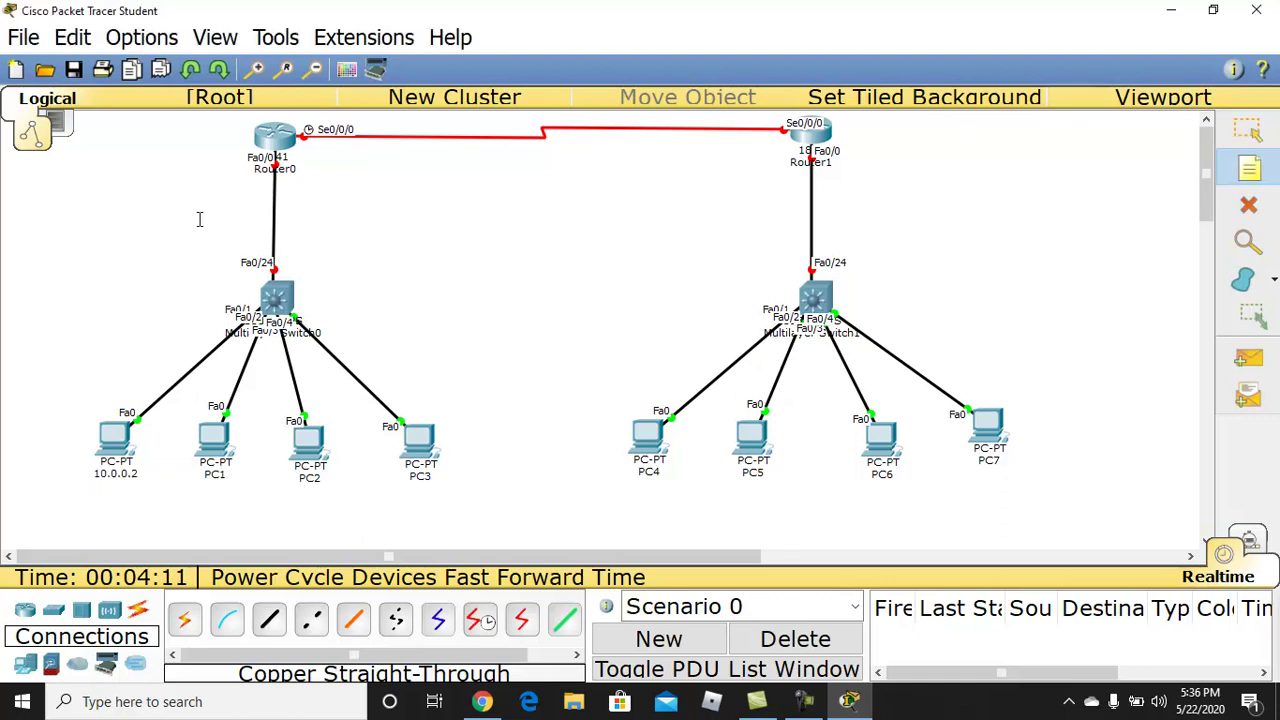
{"action": "left_click", "coordinate": [172, 170]}
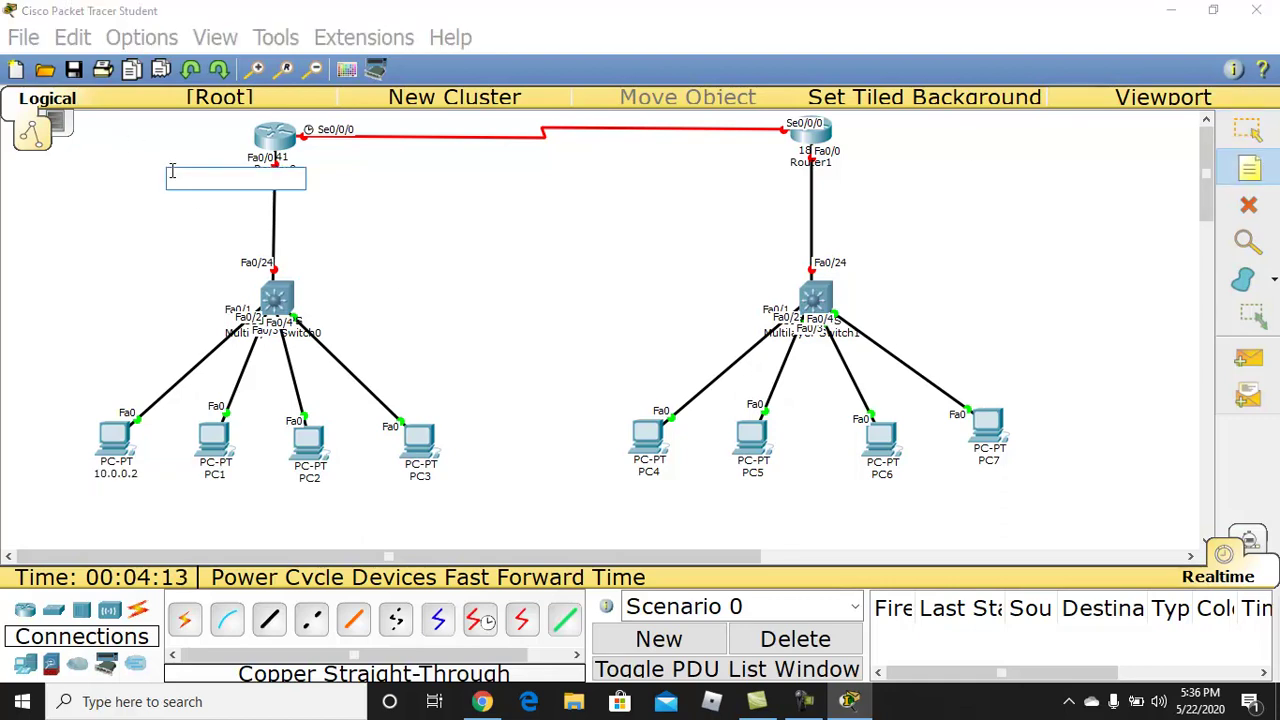
{"action": "key", "text": "ctrl+v"}
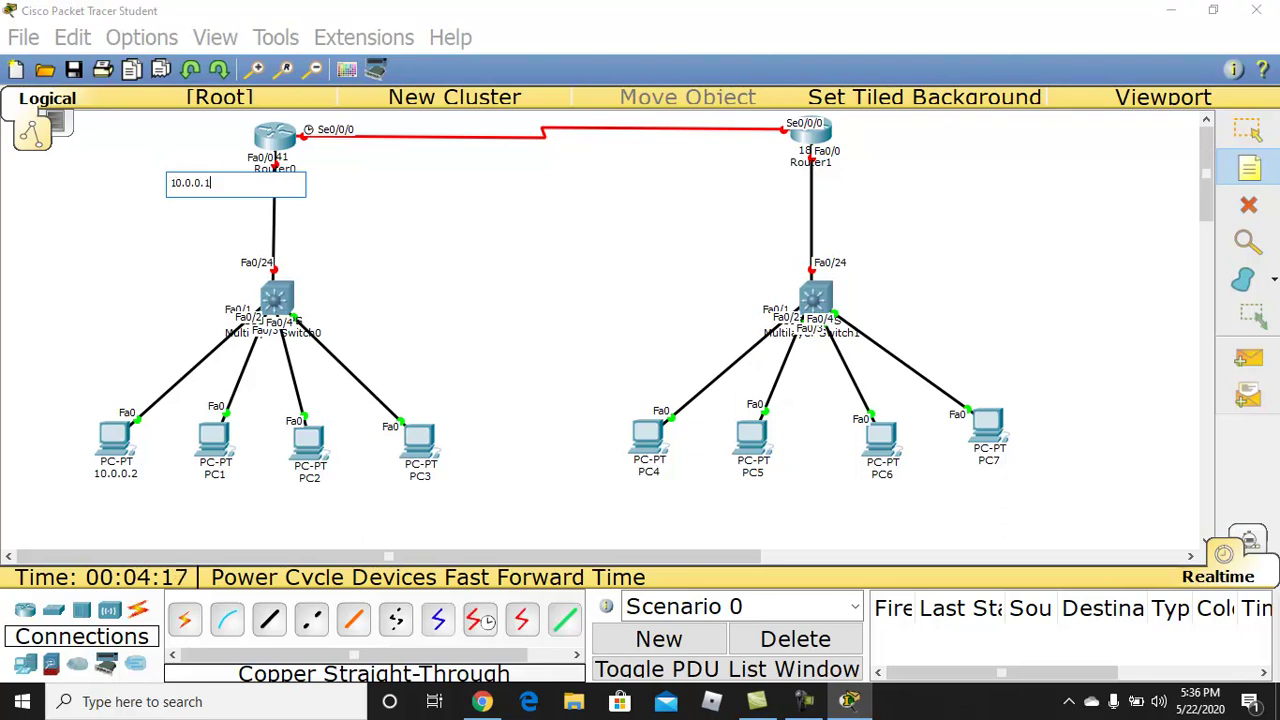
{"action": "left_click", "coordinate": [1247, 130]}
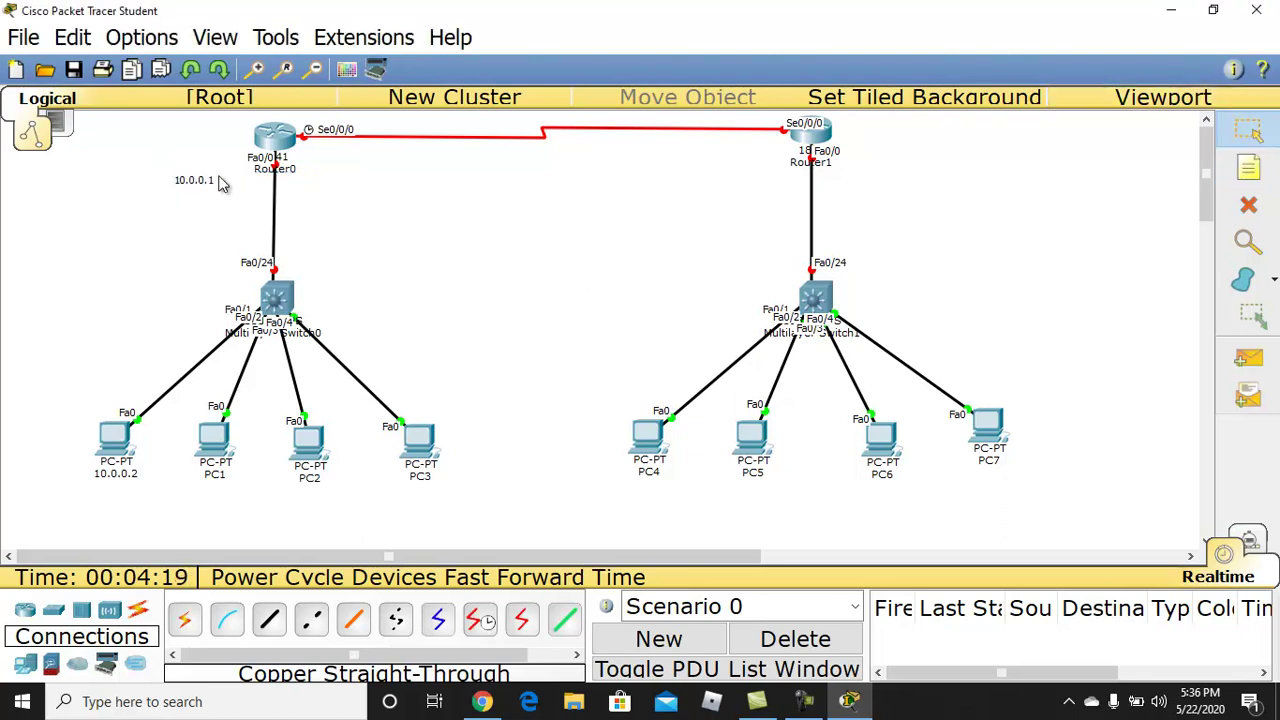
{"action": "left_click_drag", "start_coordinate": [210, 190], "coordinate": [235, 160]}
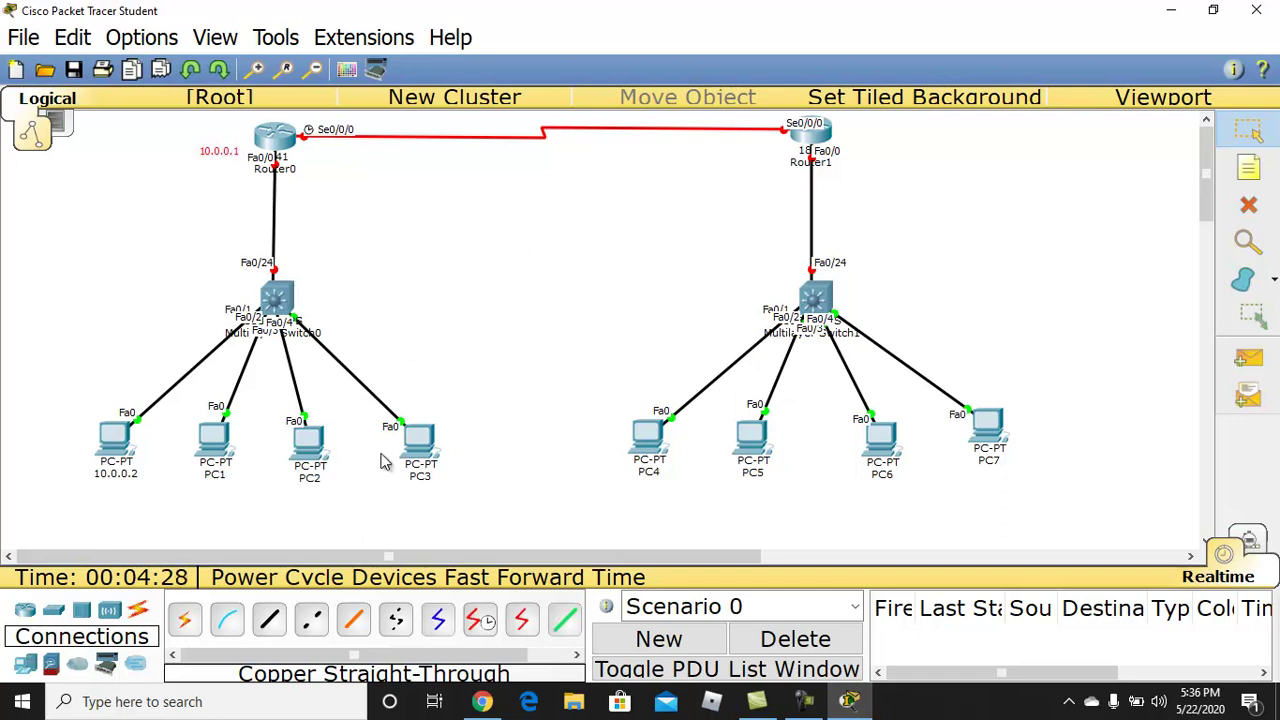
- Rename PC1 as 10.0.0.3, based on the copied address
{"action": "left_click", "coordinate": [220, 475]}
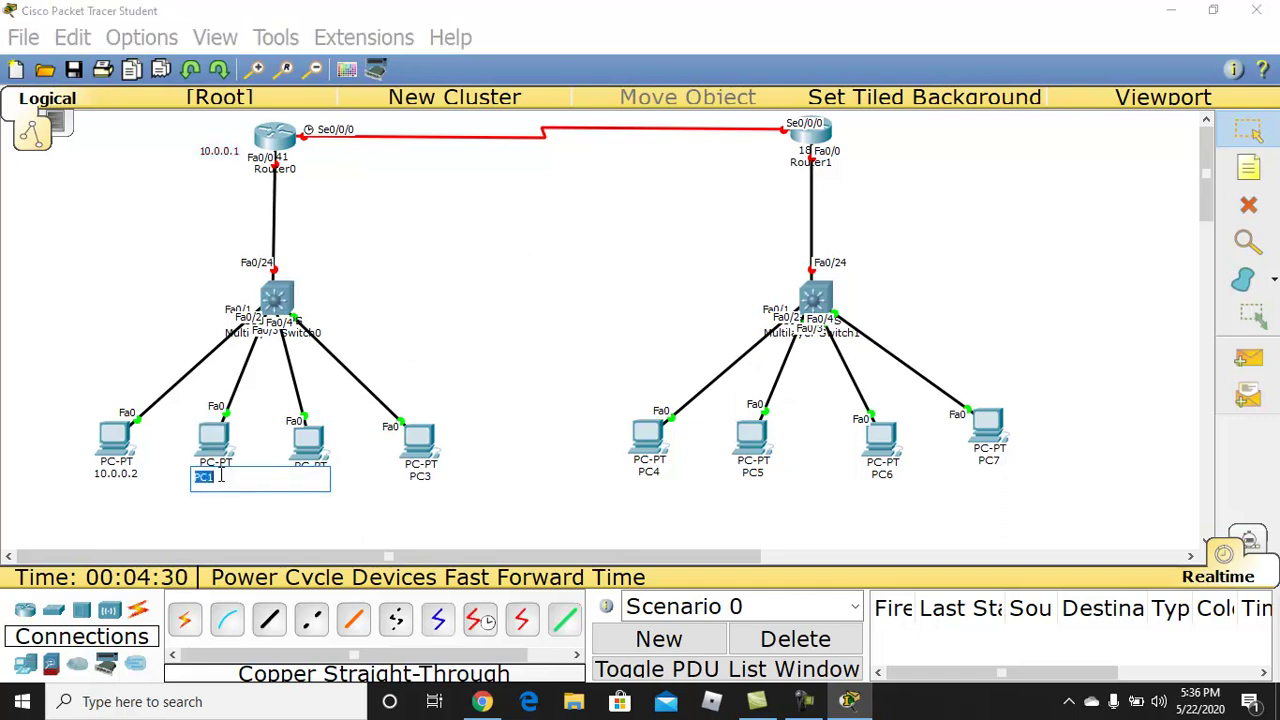
{"action": "key", "text": "ctrl+v"}
{"action": "left_click", "coordinate": [335, 530]}
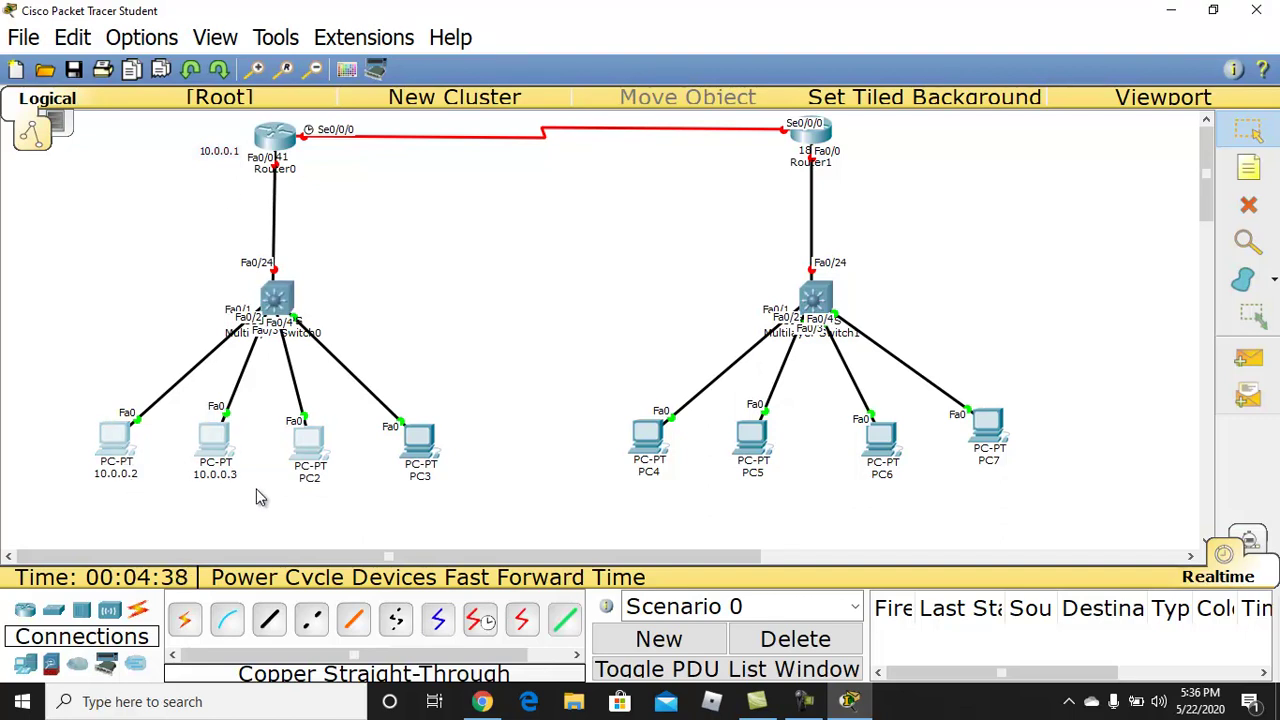
- Rename PC2 as 10.0.0.4, based on the copied address
{"action": "left_click", "coordinate": [312, 479]}
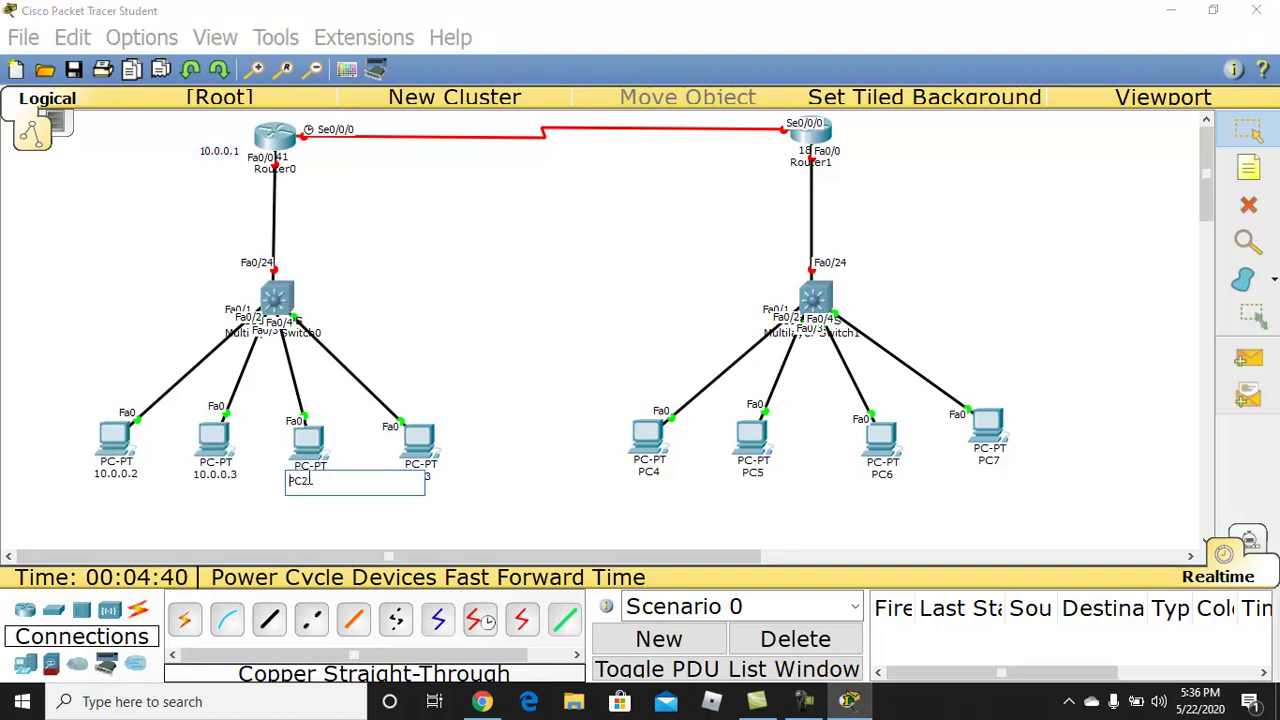
{"action": "double_click", "coordinate": [310, 480]}
{"action": "key", "text": "ctrl+v"}
{"action": "left_click", "coordinate": [502, 515]}
- Try to rename PC3 as 10.0.0.4
{"action": "left_click", "coordinate": [420, 478]}
{"action": "double_click", "coordinate": [419, 480]}
{"action": "key", "text": "ctrl+v"}
{"action": "key", "text": "BackSpace"}
{"action": "type", "text": "4"}
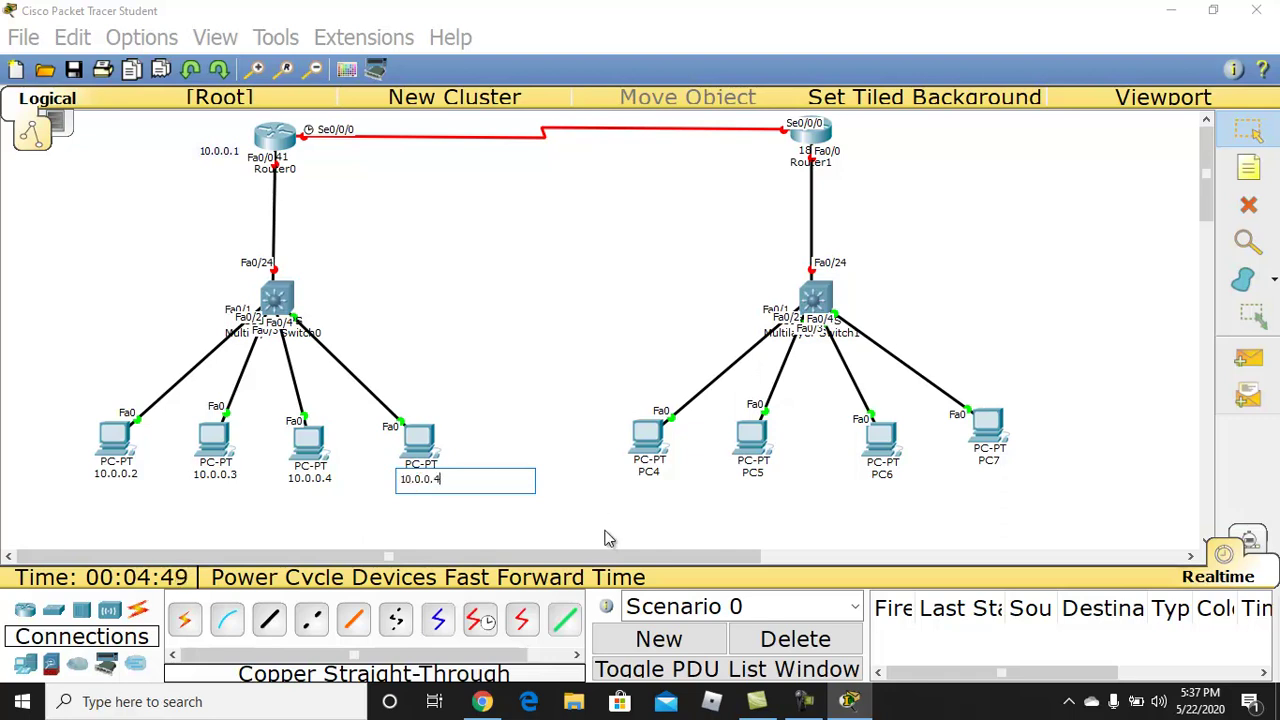
{"action": "key", "text": "Return"}
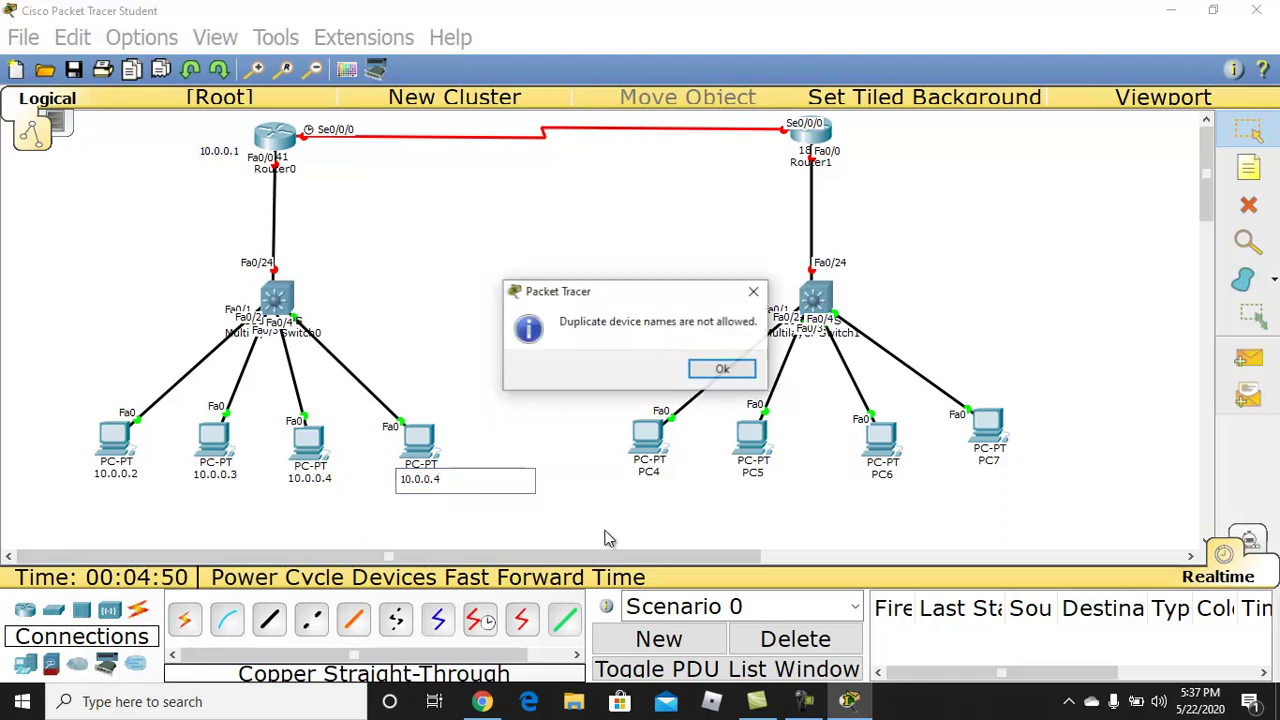
{"action": "left_click", "coordinate": [705, 371]}
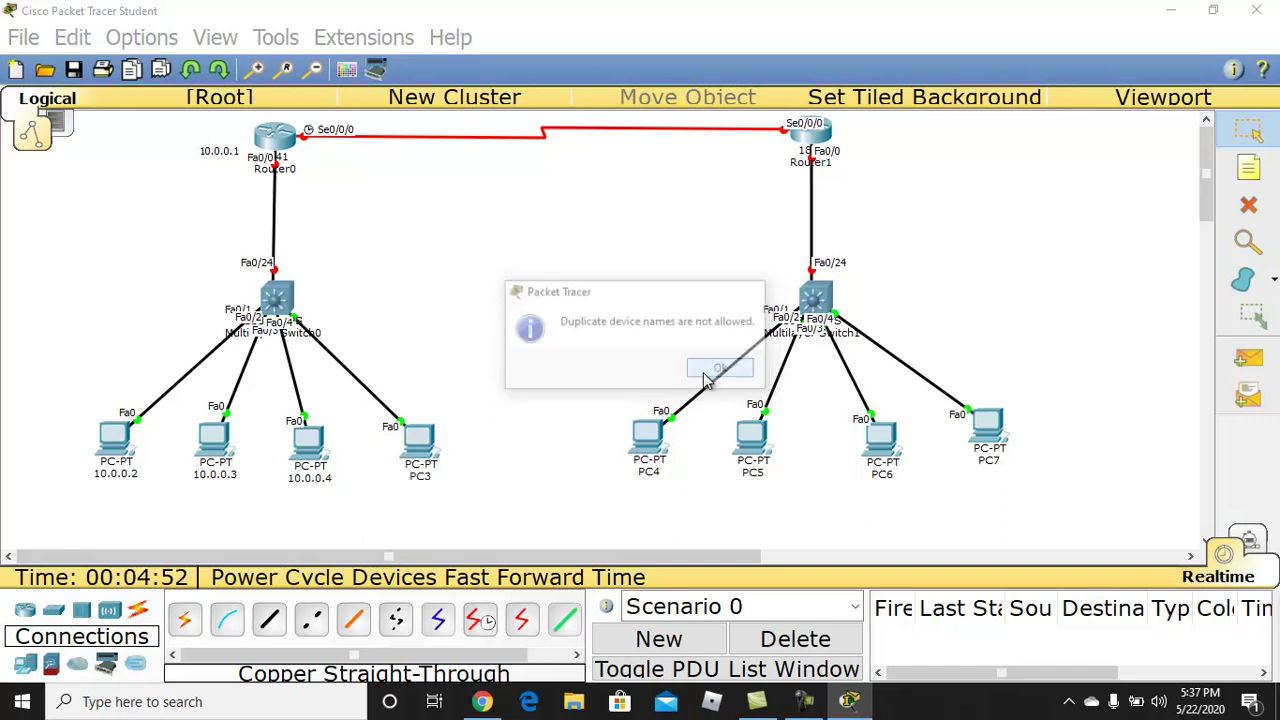
- Rename PC3 as 10.0.0.5, based on the copied address
{"action": "left_click", "coordinate": [425, 477]}
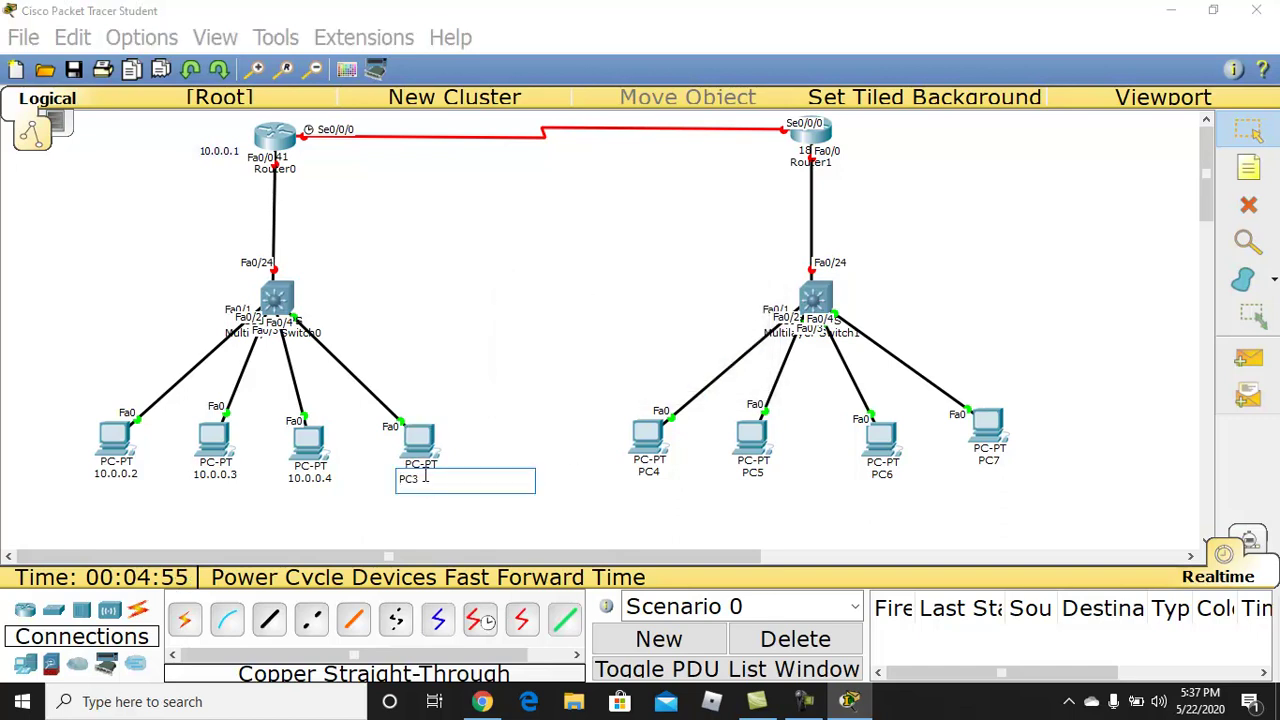
{"action": "double_click", "coordinate": [425, 477]}
{"action": "key", "text": "ctrl+v"}
{"action": "key", "text": "BackSpace"}
{"action": "left_click", "coordinate": [432, 514]}
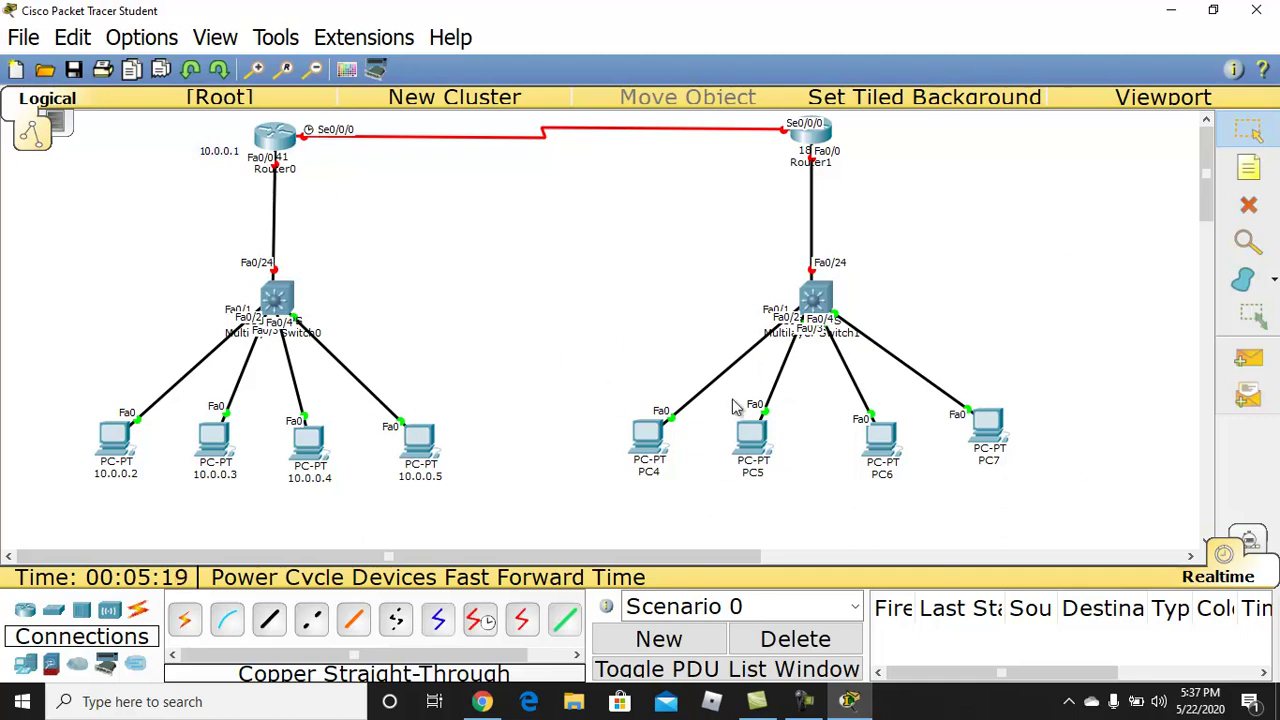
- Nudge PC4 slightly upward, rename it as 99.99.99.2 and copy that address for reuse
{"action": "left_click_drag", "start_coordinate": [648, 442], "coordinate": [656, 433]}
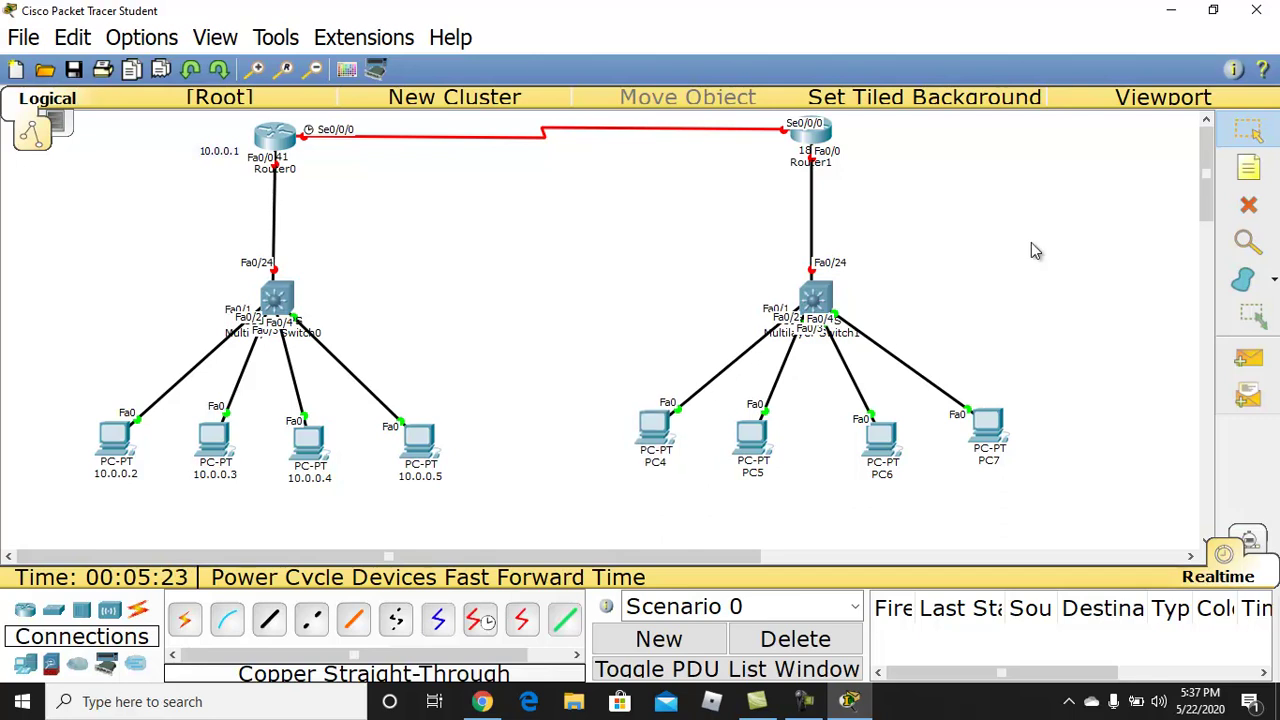
{"action": "left_click", "coordinate": [656, 463]}
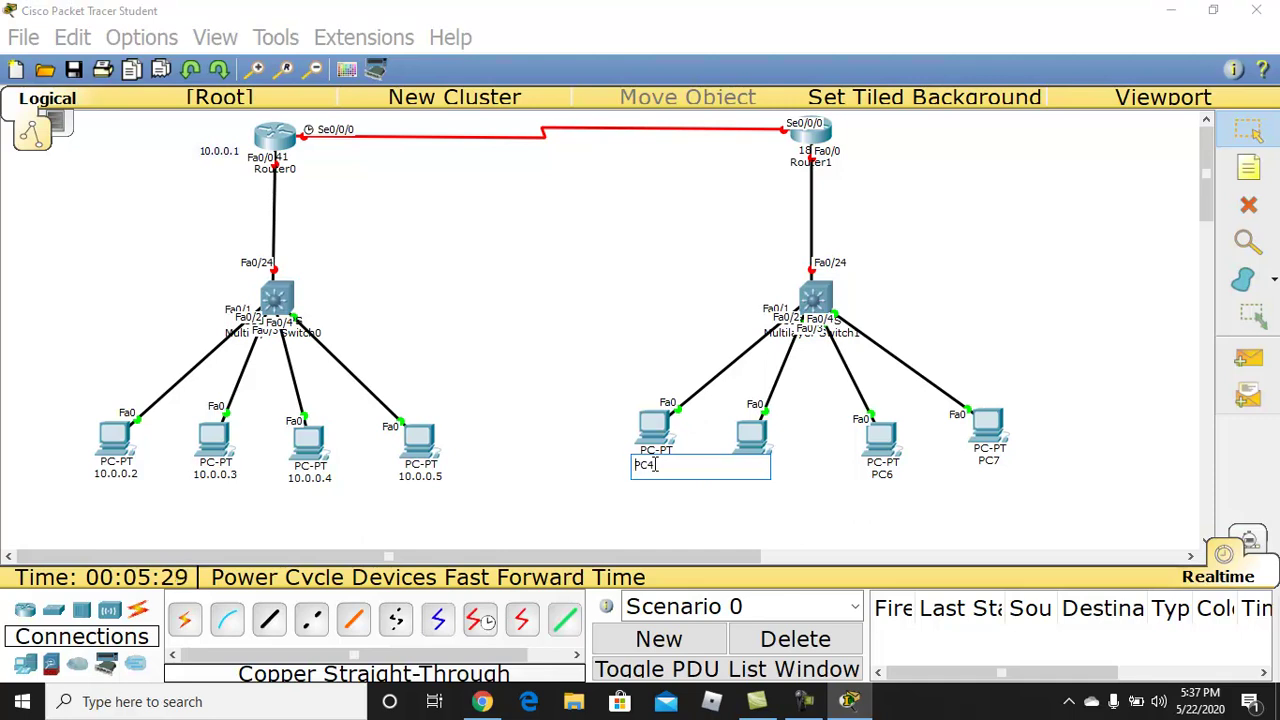
{"action": "type", "text": "99"}
{"action": "type", "text": ".0"}
{"action": "type", "text": "99."}
{"action": "key", "text": "ctrl+a"}
{"action": "key", "text": "BackSpace"}
{"action": "type", "text": "99.99.99.2"}
{"action": "key", "text": "ctrl+a"}
{"action": "key", "text": "ctrl+c"}
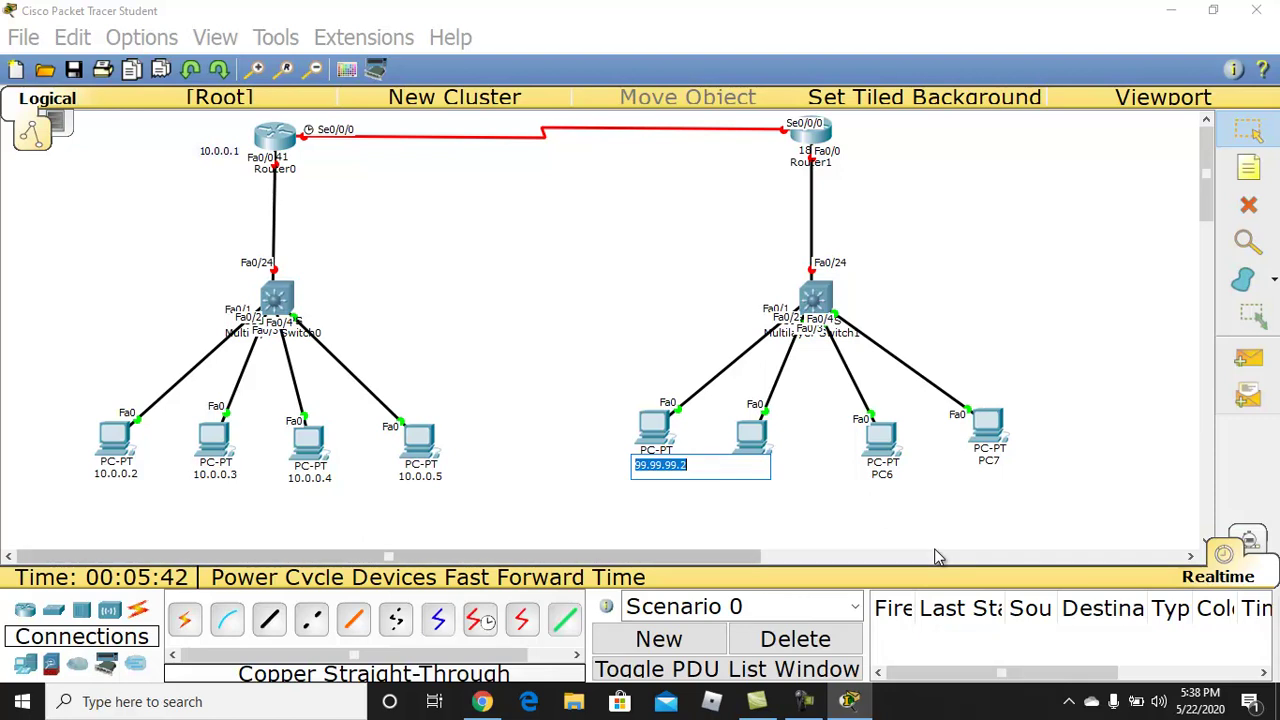
{"action": "key", "text": "Return"}
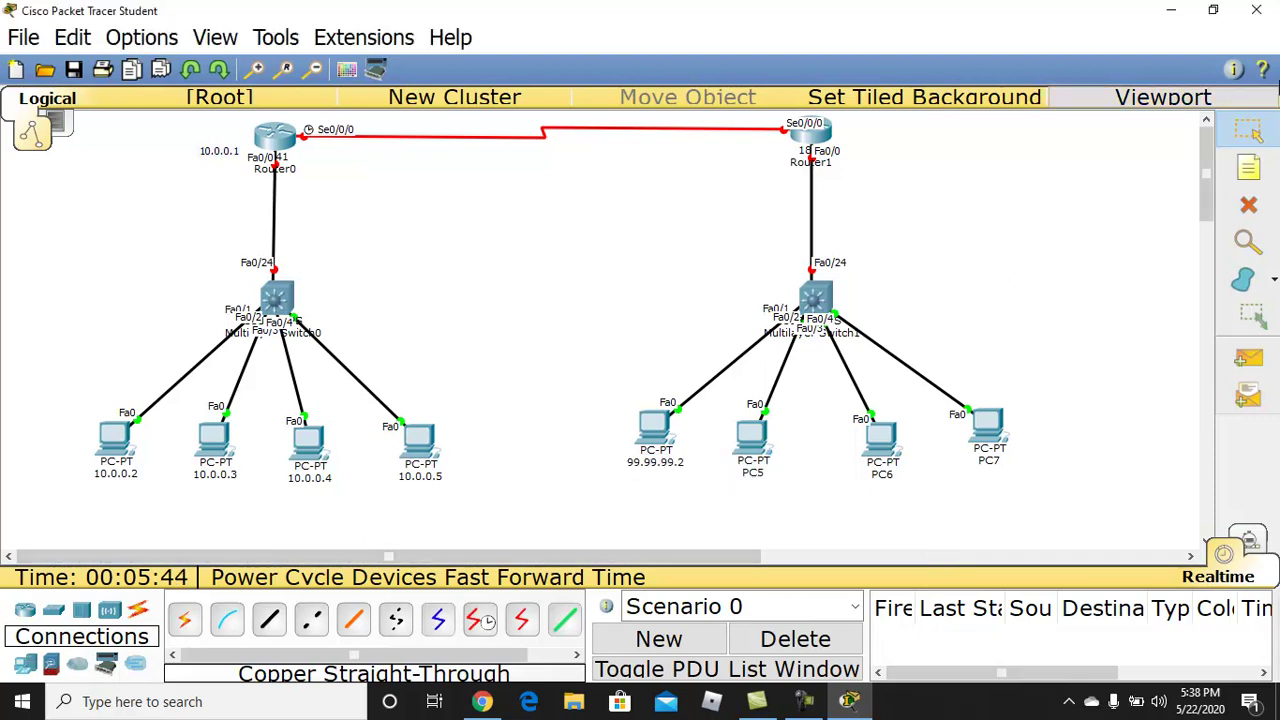
- Add a note reading 99.99.99.1 and position it just right of Router1
{"action": "left_click", "coordinate": [1248, 167]}
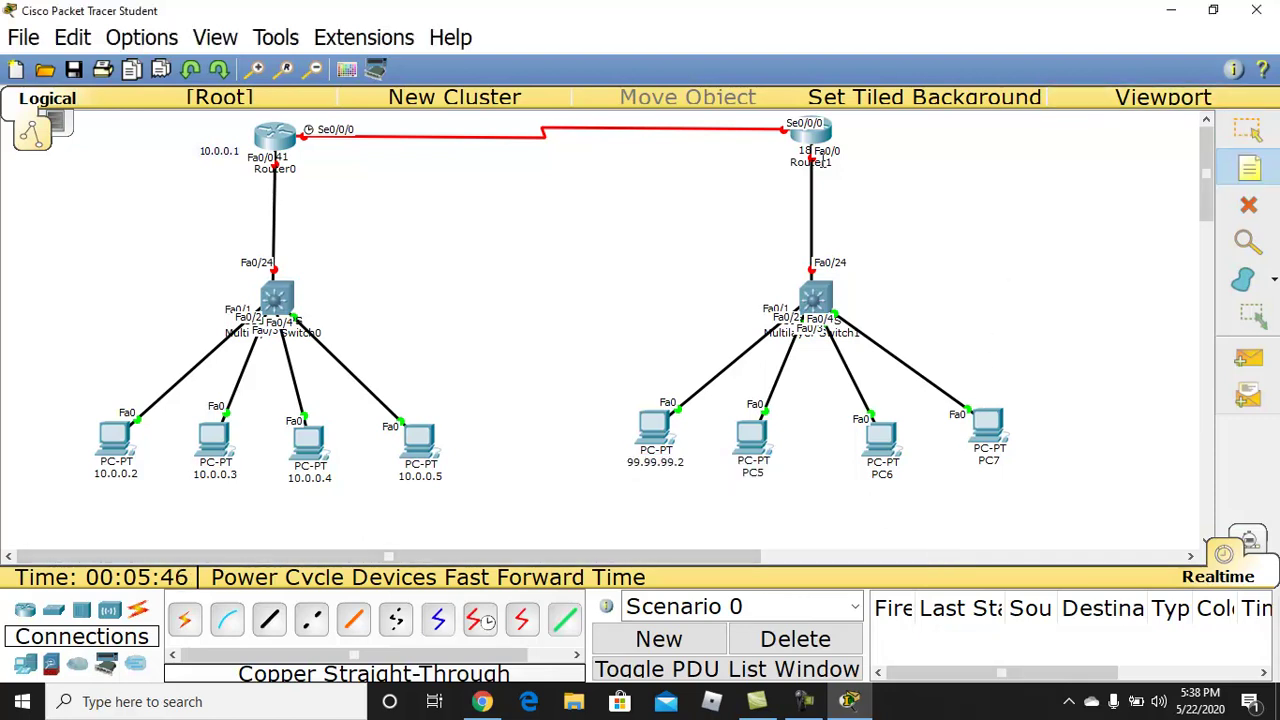
{"action": "left_click", "coordinate": [878, 138]}
{"action": "key", "text": "ctrl+v"}
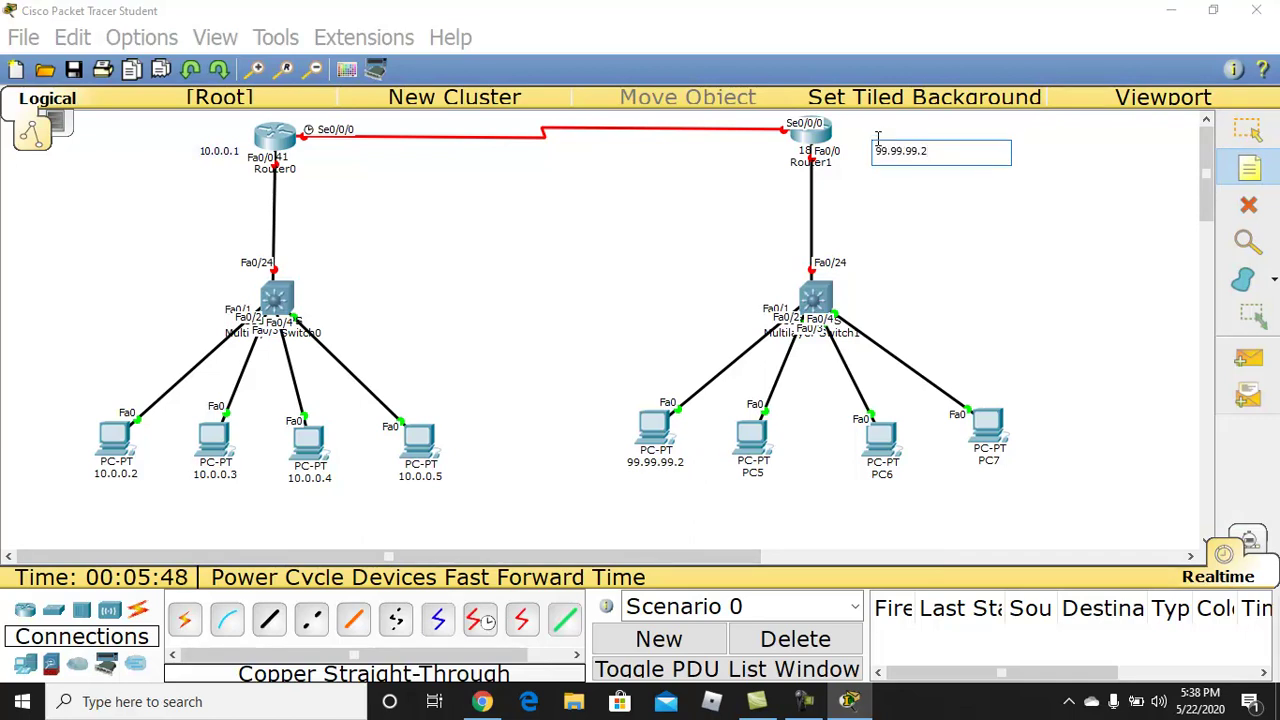
{"action": "left_click", "coordinate": [1248, 130]}
{"action": "left_click_drag", "start_coordinate": [895, 150], "coordinate": [857, 145]}
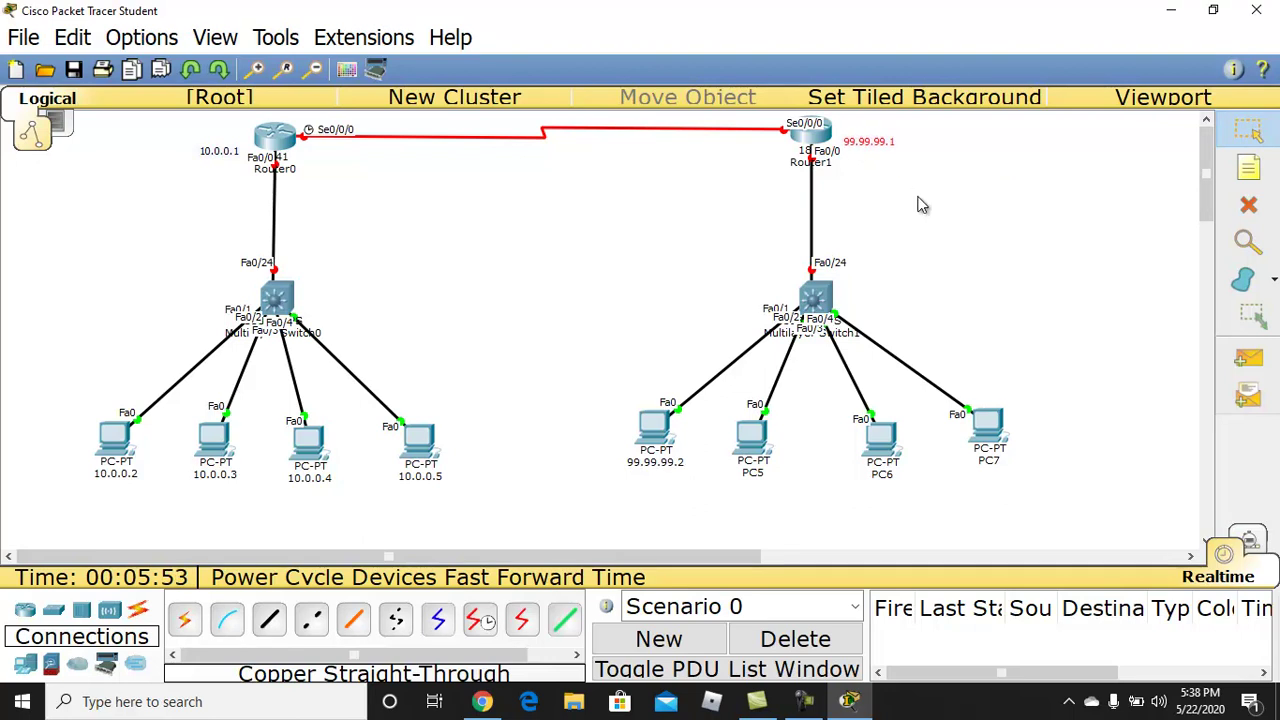
- Clear PC5's name label and copy the 99.99.99.2 address from the neighbouring PC's label
{"action": "left_click", "coordinate": [760, 480]}
{"action": "left_click", "coordinate": [756, 474]}
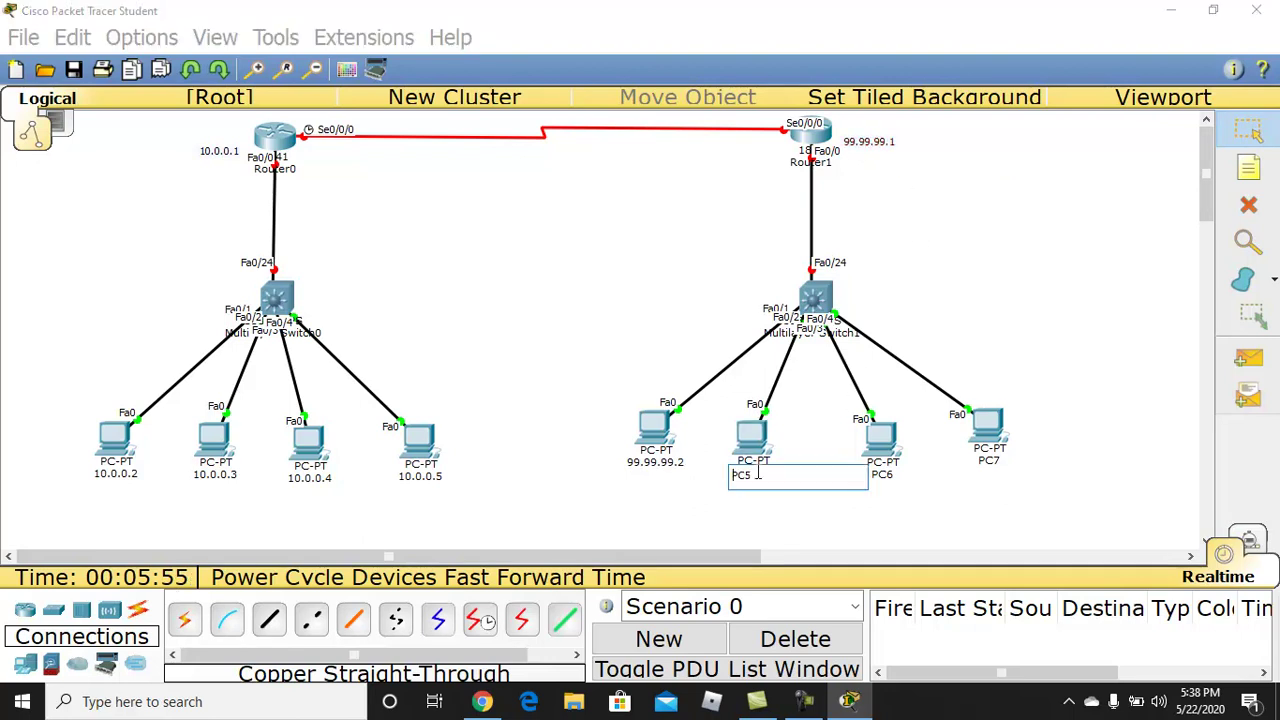
{"action": "double_click", "coordinate": [757, 474]}
{"action": "key", "text": "BackSpace"}
{"action": "left_click", "coordinate": [662, 464]}
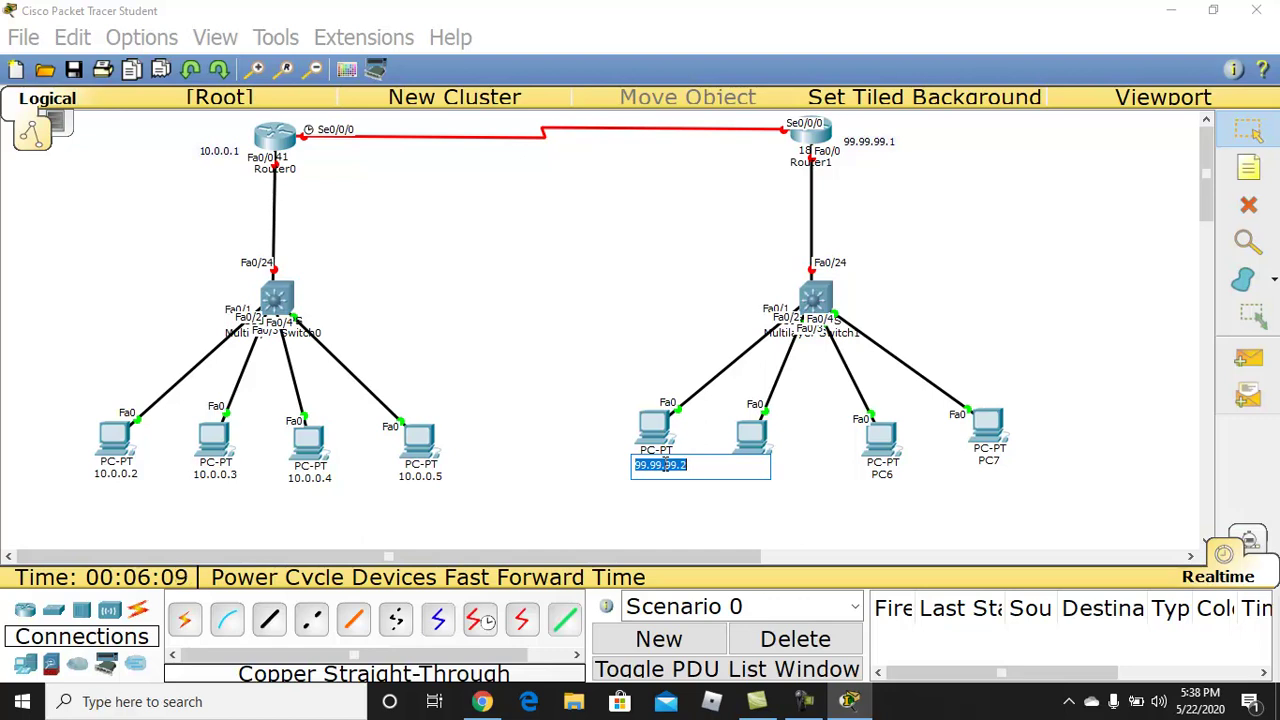
{"action": "left_click_drag", "start_coordinate": [845, 532], "coordinate": [765, 470]}
{"action": "left_click", "coordinate": [752, 435]}
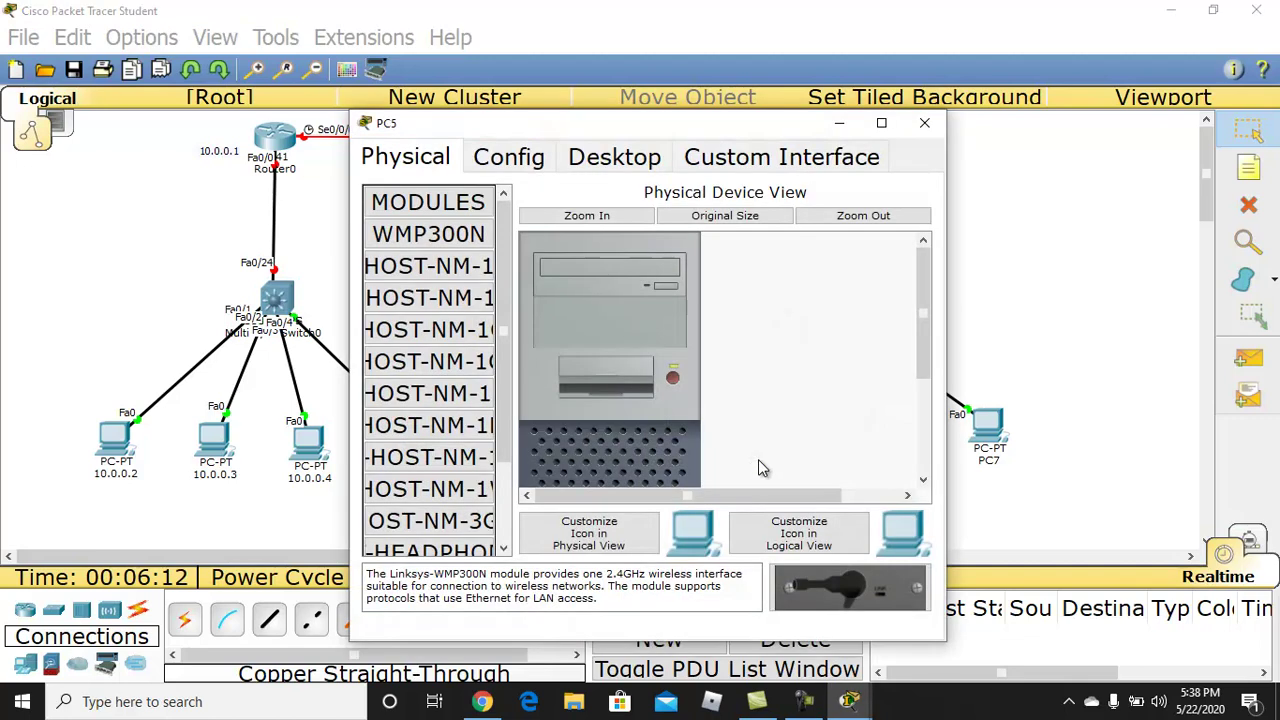
{"action": "left_click", "coordinate": [928, 125]}
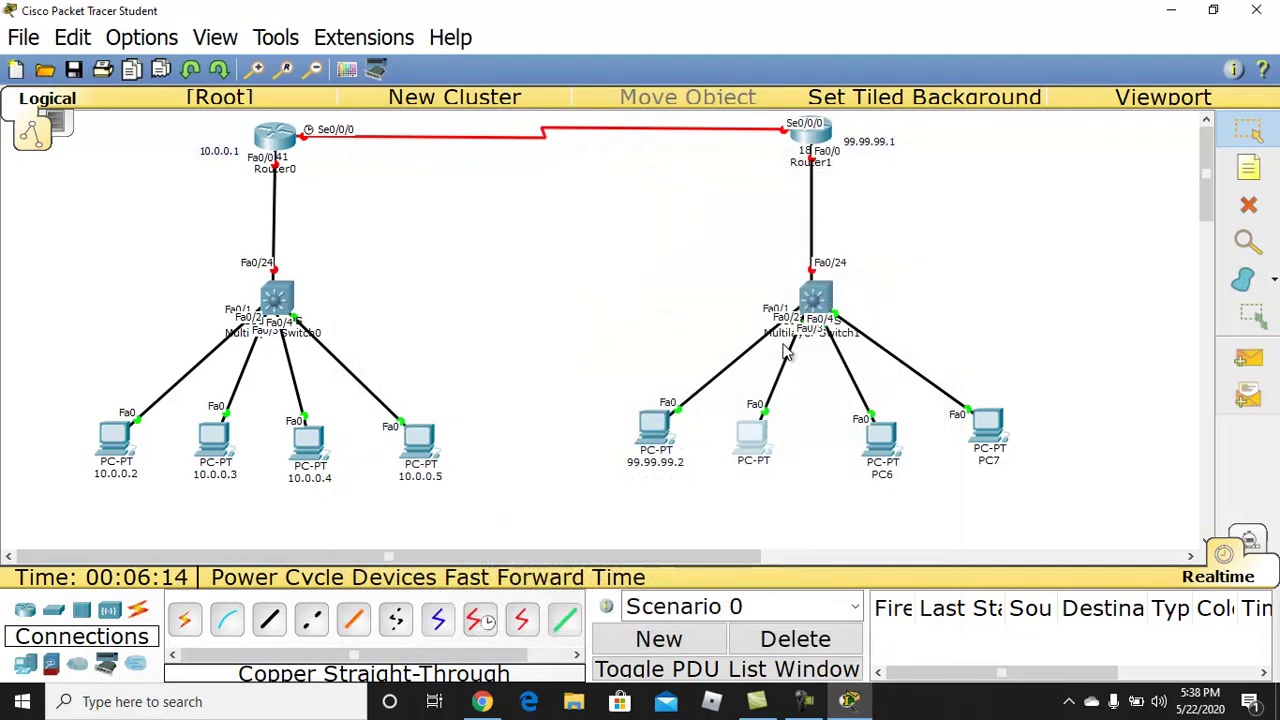
{"action": "left_click", "coordinate": [755, 468]}
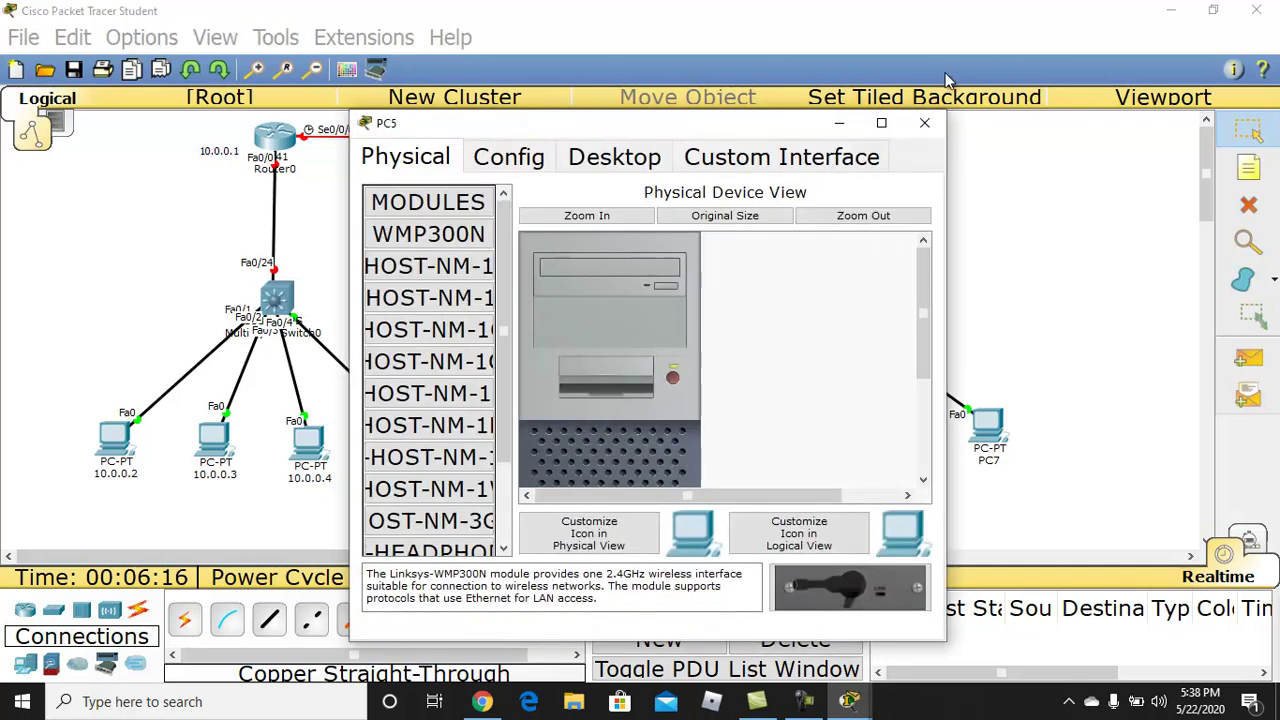
{"action": "left_click", "coordinate": [926, 124]}
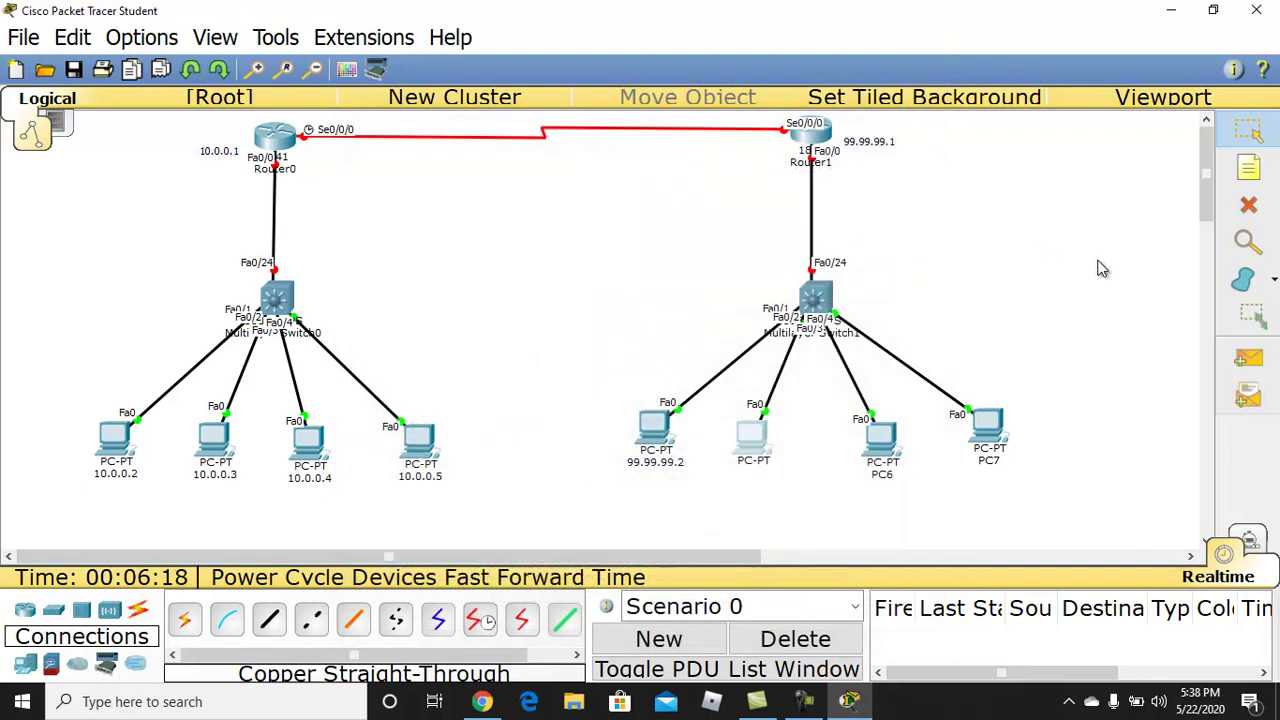
{"action": "left_click", "coordinate": [765, 468]}
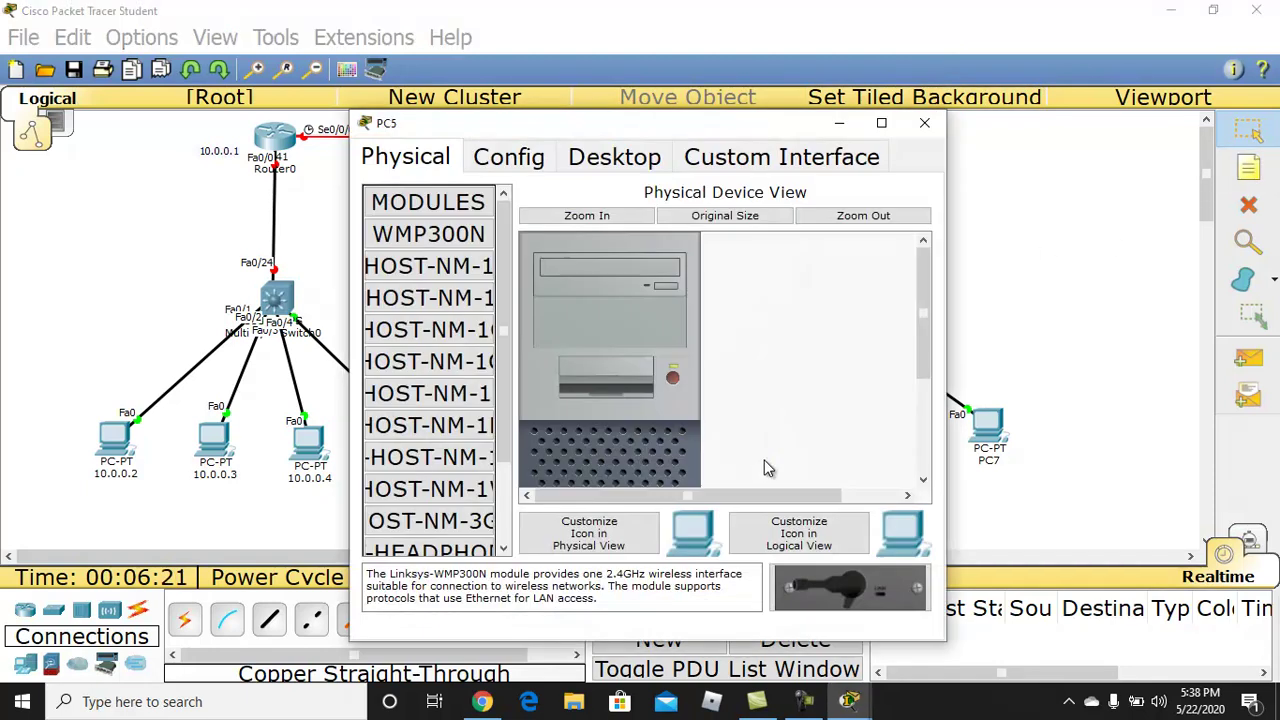
{"action": "left_click", "coordinate": [921, 125]}
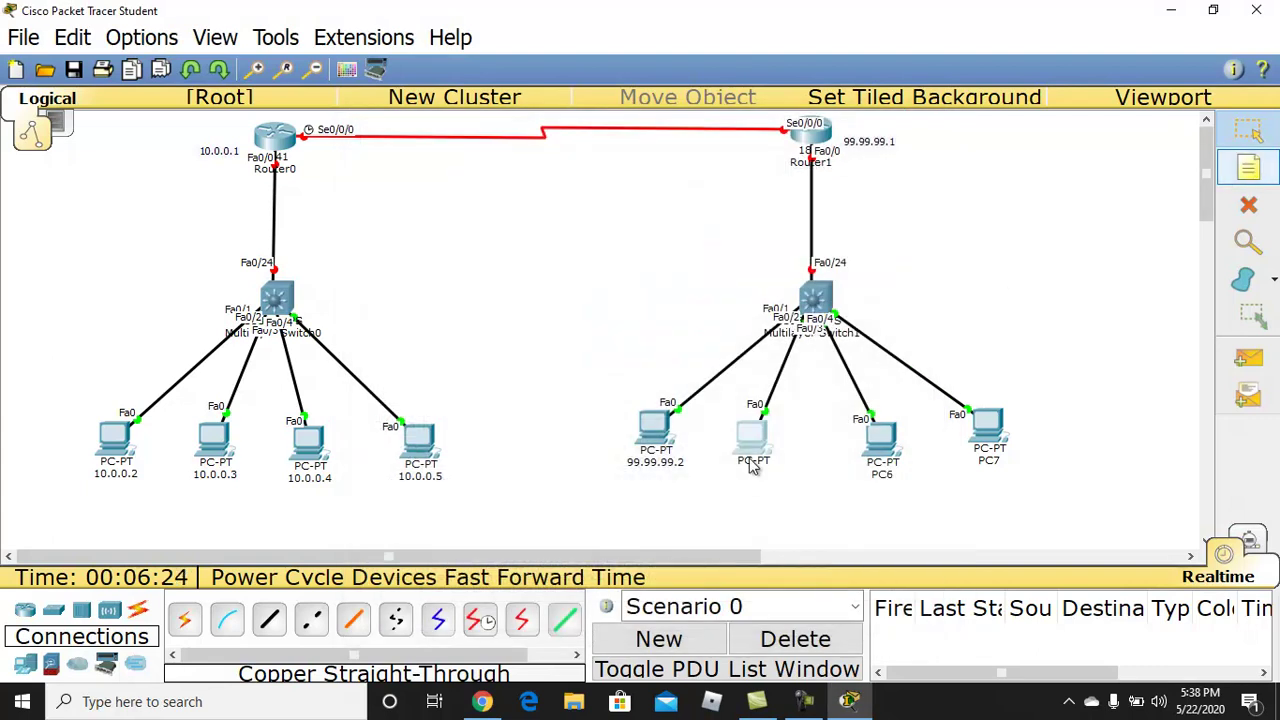
- Add a note reading 99.99.99.3 and position it directly under the unlabelled PC5
{"action": "left_click", "coordinate": [1260, 170]}
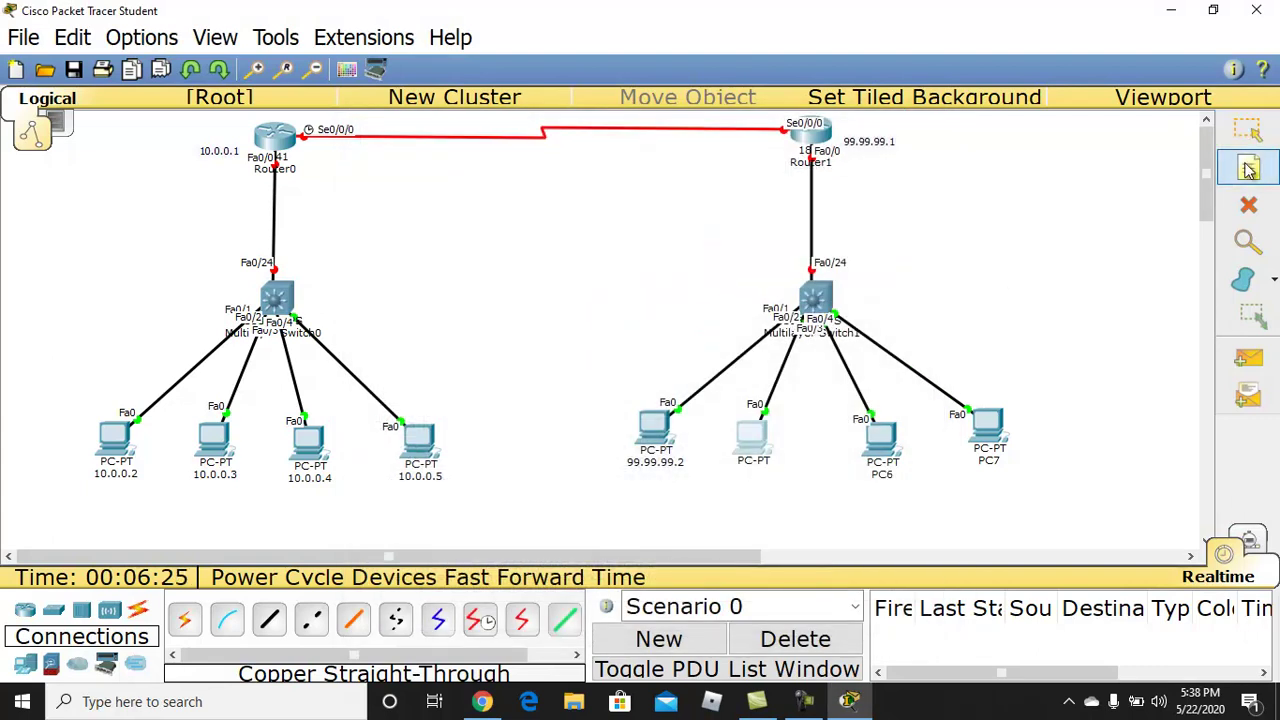
{"action": "left_click", "coordinate": [756, 472]}
{"action": "type", "text": "99.99.99.2"}
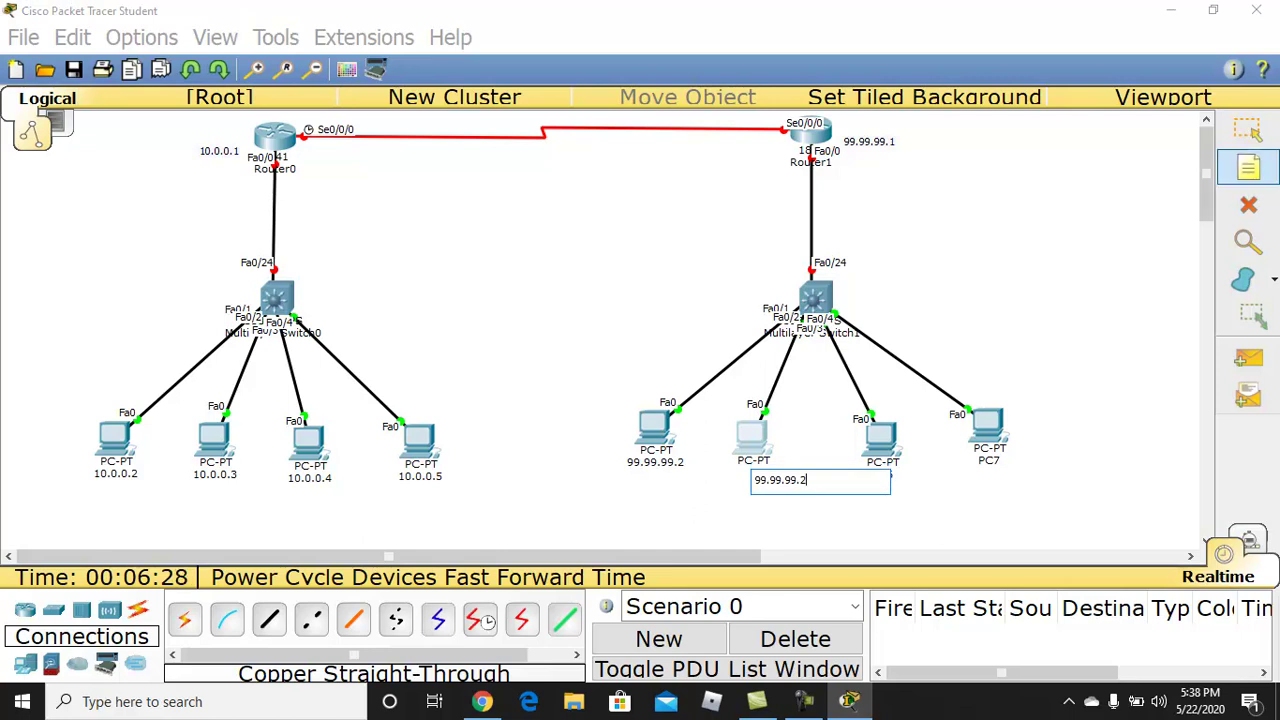
{"action": "key", "text": "BackSpace"}
{"action": "left_click", "coordinate": [878, 354]}
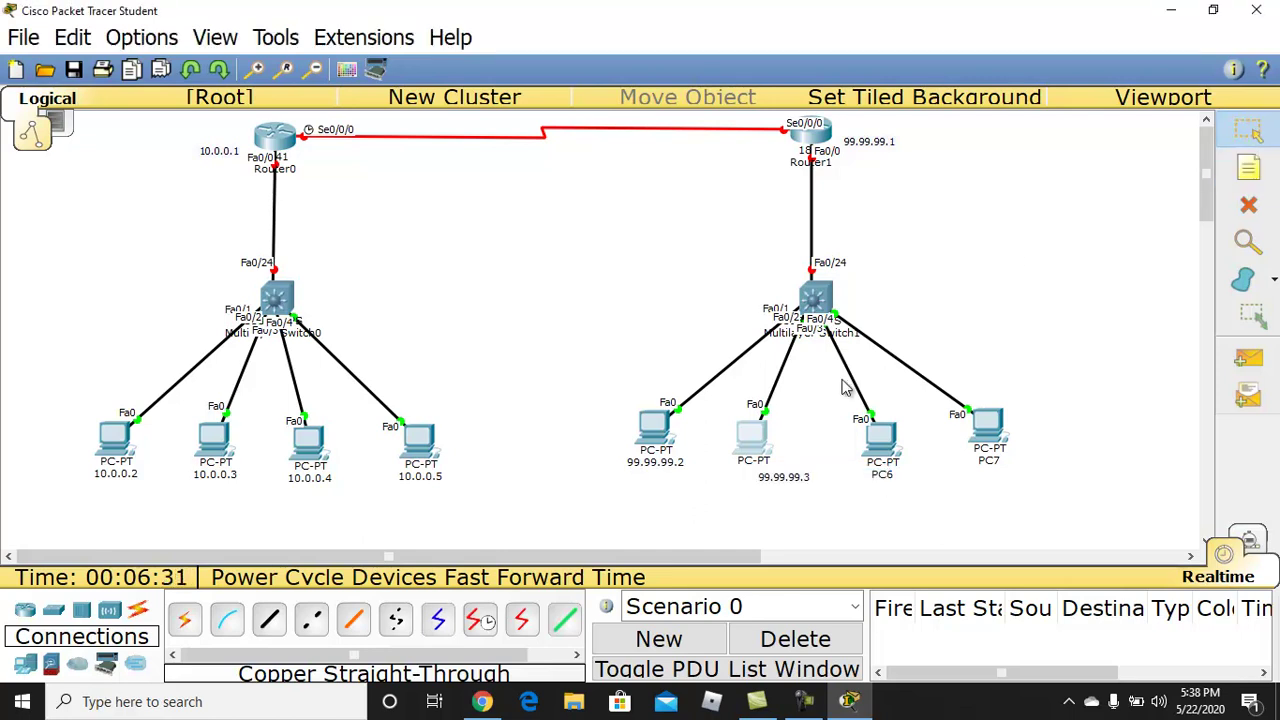
{"action": "left_click_drag", "start_coordinate": [791, 484], "coordinate": [760, 478]}
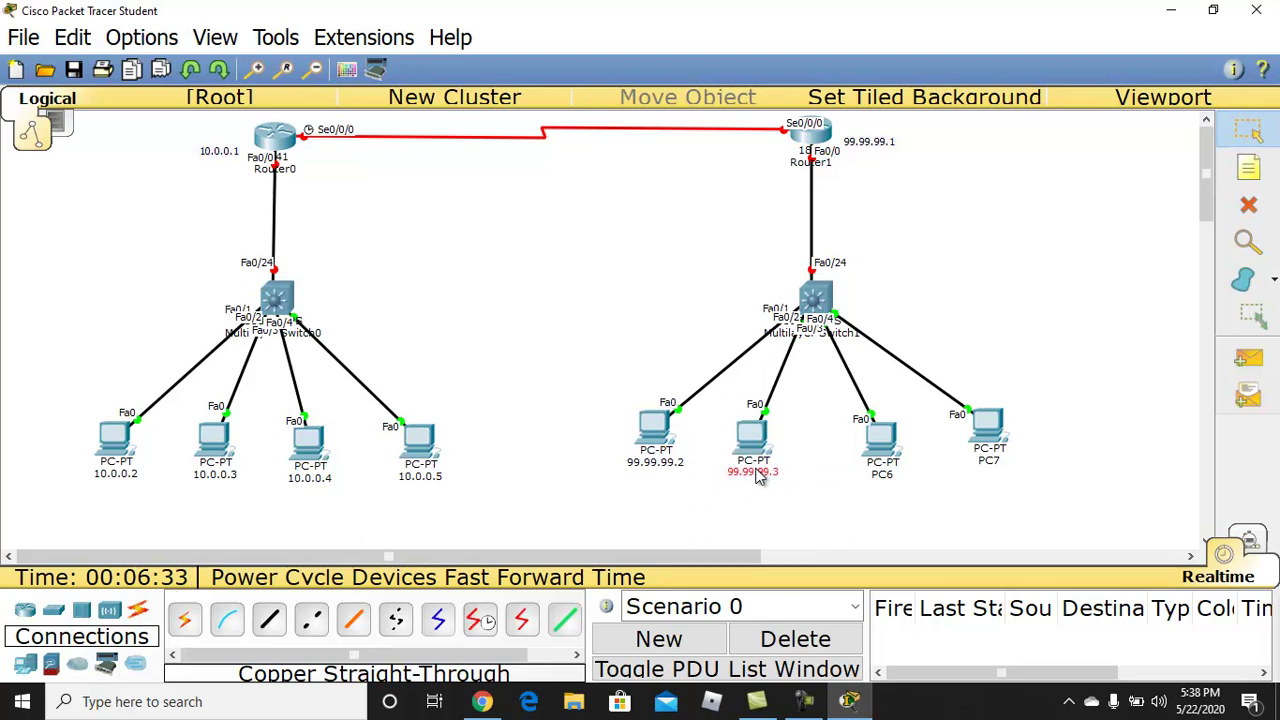
- Rename PC6 as 99.99.99.4, based on the copied address
{"action": "left_click", "coordinate": [876, 472]}
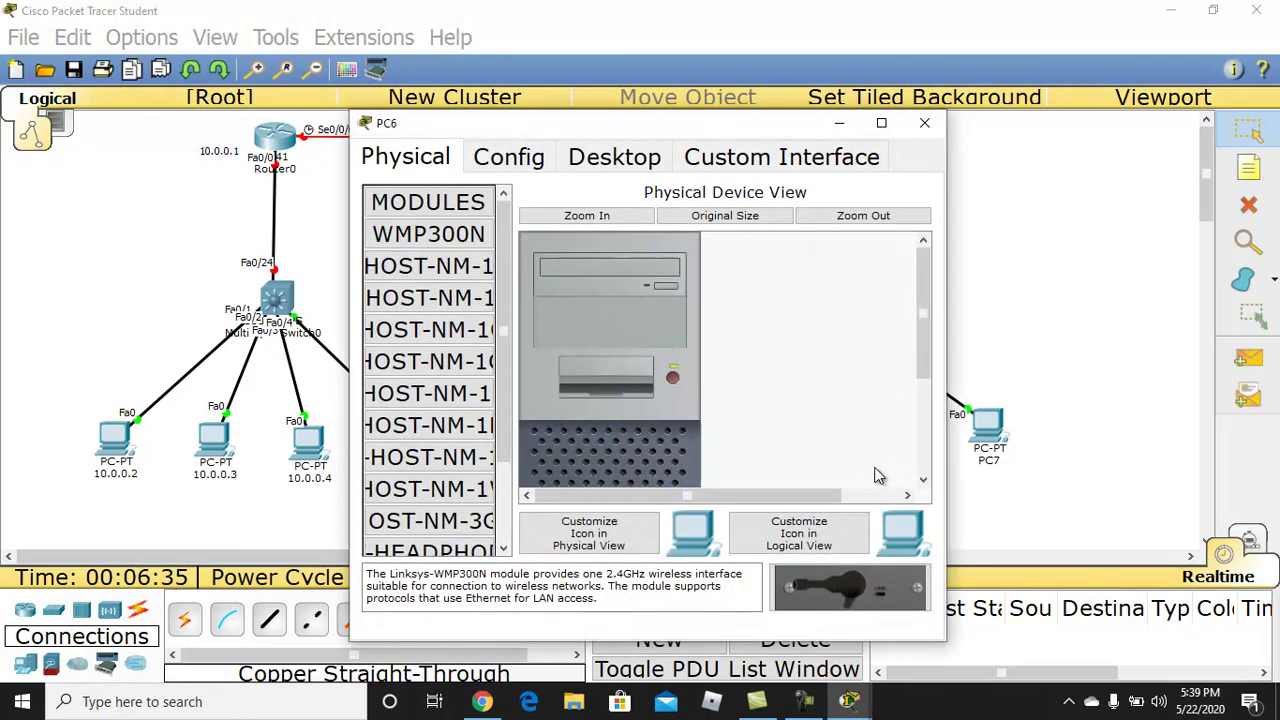
{"action": "left_click", "coordinate": [924, 122]}
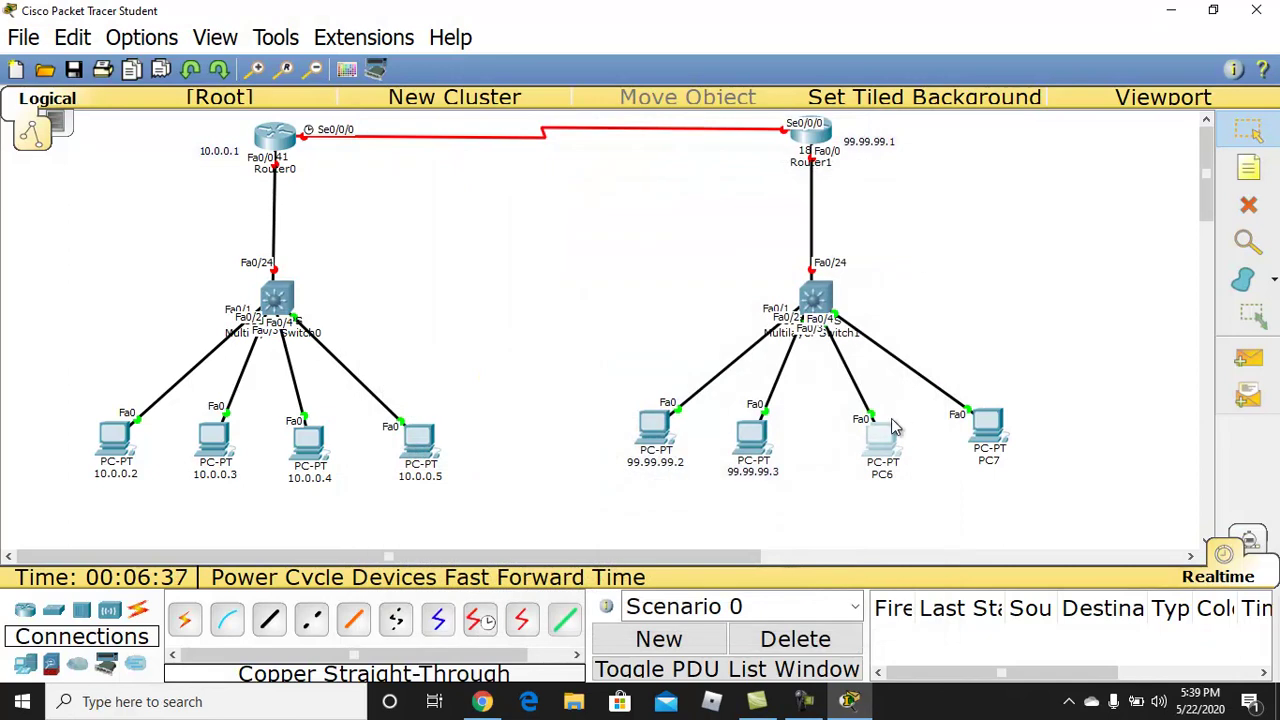
{"action": "left_click", "coordinate": [882, 474]}
{"action": "double_click", "coordinate": [882, 477]}
{"action": "key", "text": "ctrl+v"}
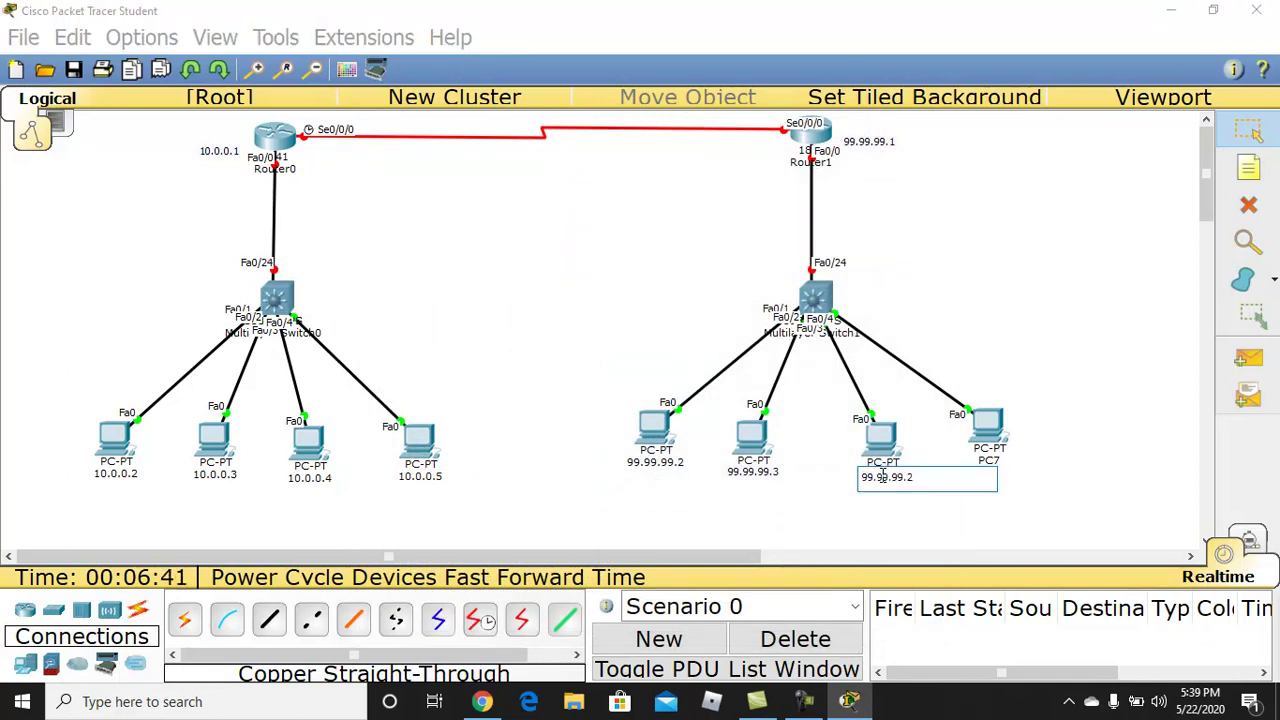
{"action": "key", "text": "BackSpace"}
{"action": "type", "text": "4"}
{"action": "left_click", "coordinate": [1082, 450]}
- Rename PC7 as 99.99.99.5, based on the copied address
{"action": "left_click", "coordinate": [992, 462]}
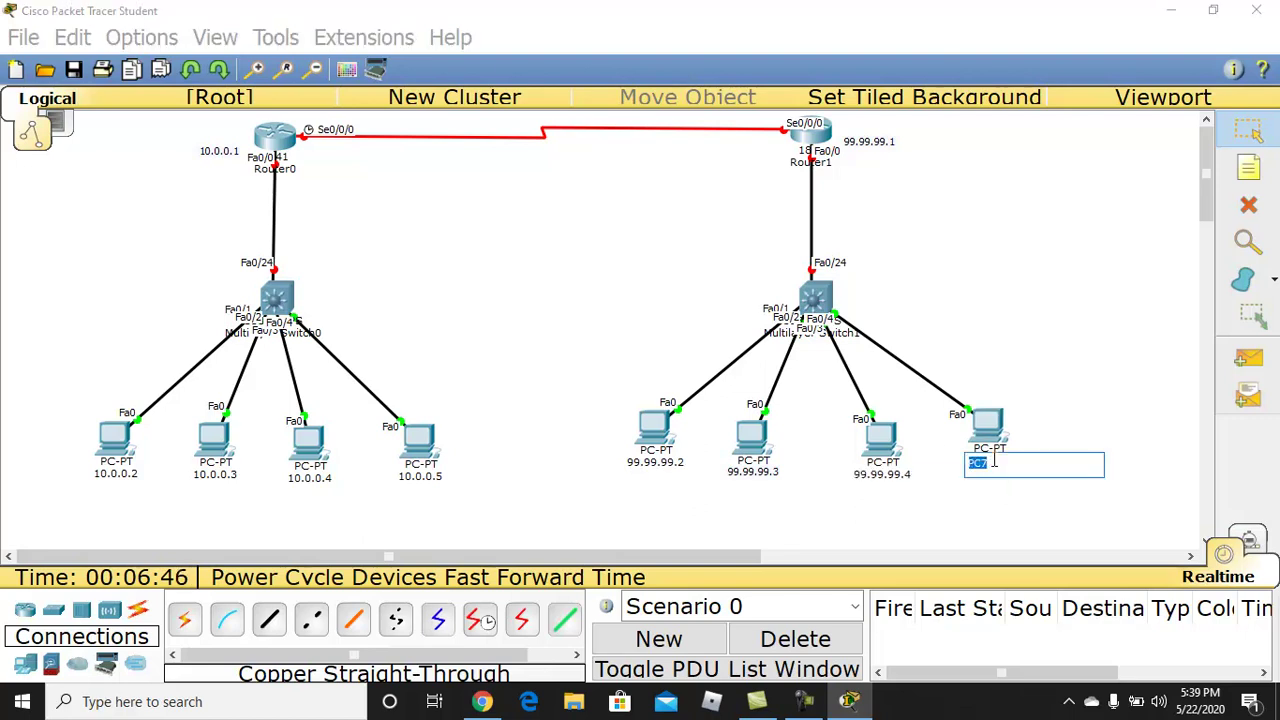
{"action": "type", "text": "99.99.99.2"}
{"action": "key", "text": "BackSpace"}
{"action": "type", "text": "5"}
{"action": "left_click", "coordinate": [1060, 377]}
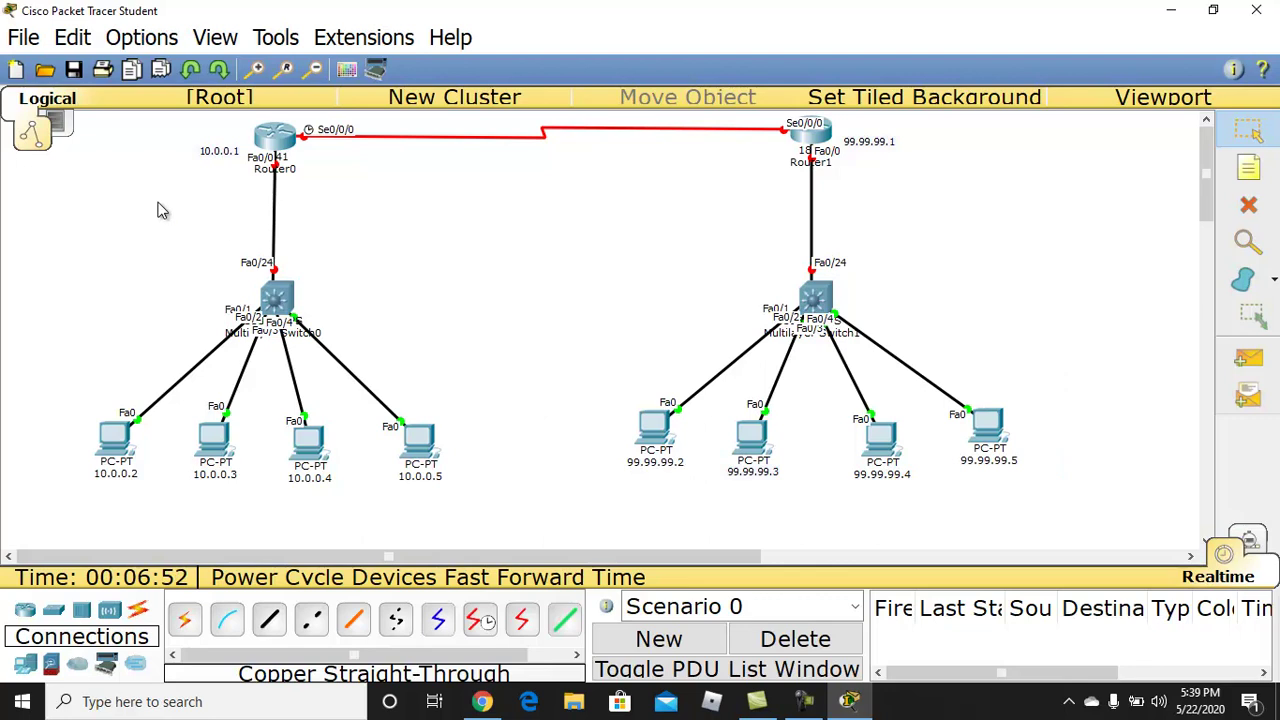
- Nudge the 10.0.0.1 and 99.99.99.1 notes closer to their routers and shift Router1 slightly down
{"action": "left_click", "coordinate": [222, 154]}
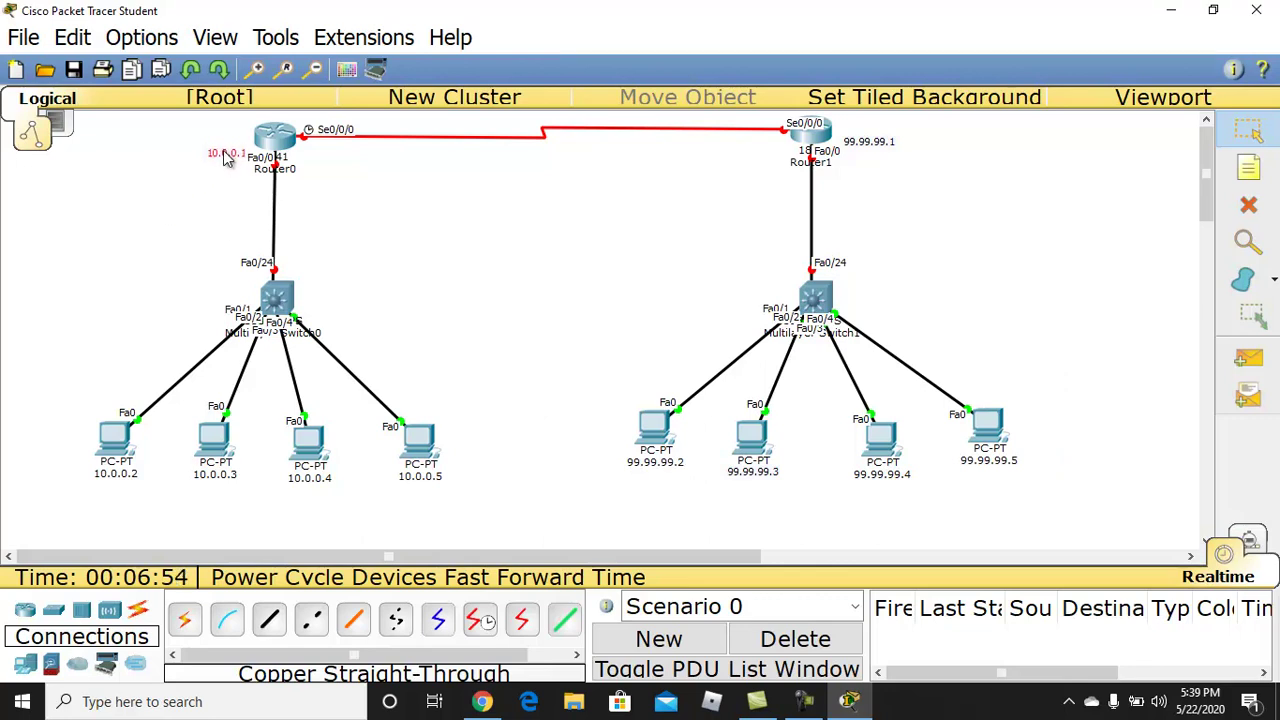
{"action": "left_click", "coordinate": [864, 146]}
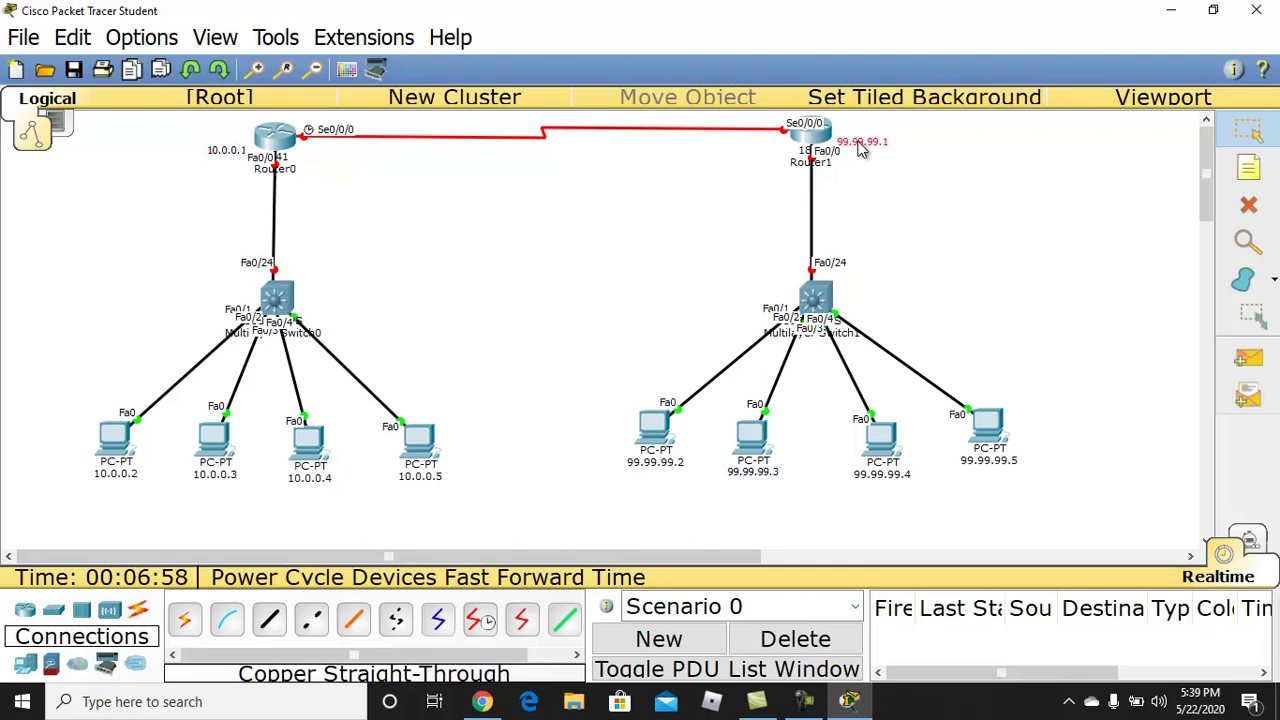
{"action": "left_click_drag", "start_coordinate": [795, 140], "coordinate": [797, 144]}
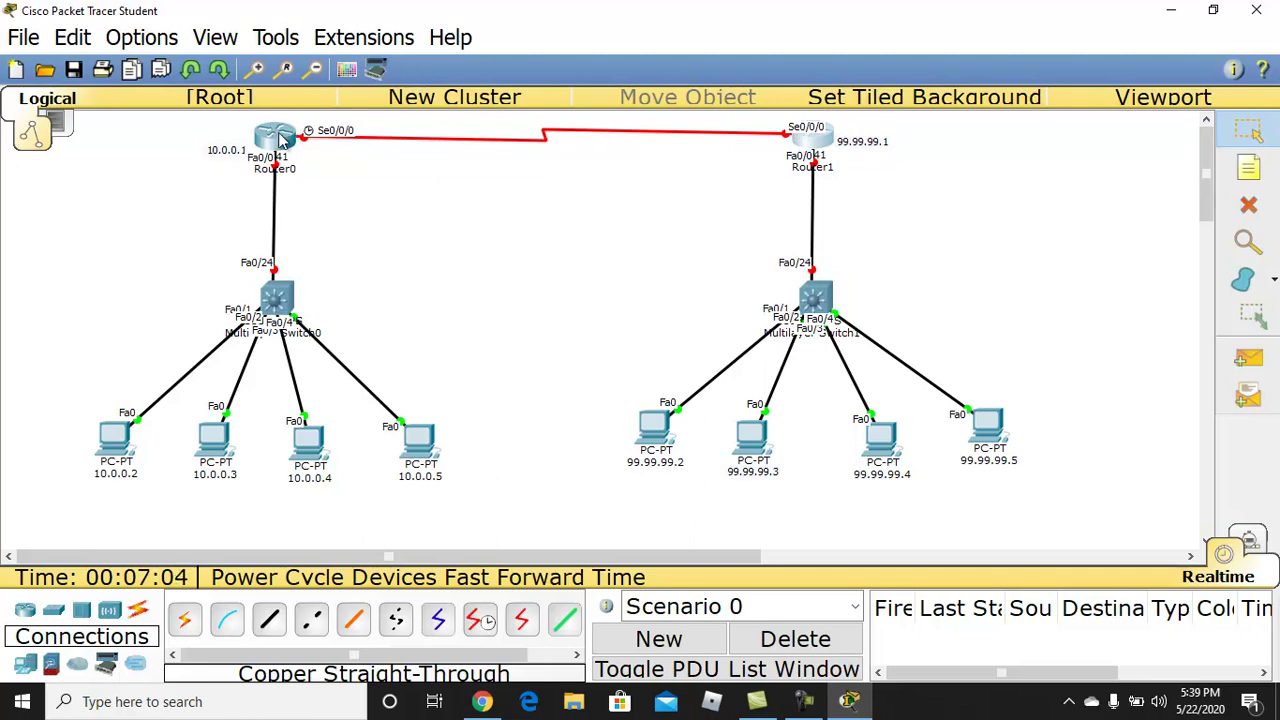
- Add a note reading 1.1.1.1.1 and place it just above Router0, shifting the router slightly down
{"action": "left_click", "coordinate": [1250, 170]}
{"action": "left_click", "coordinate": [362, 197]}
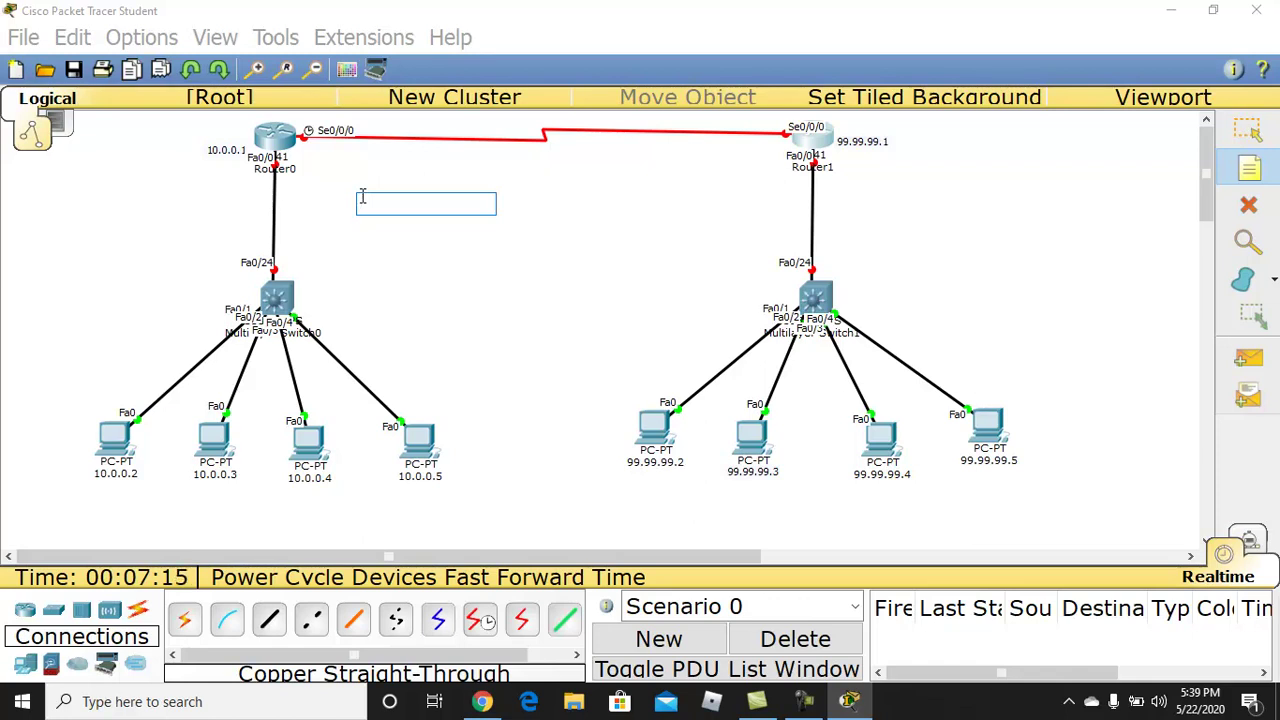
{"action": "type", "text": "1.1"}
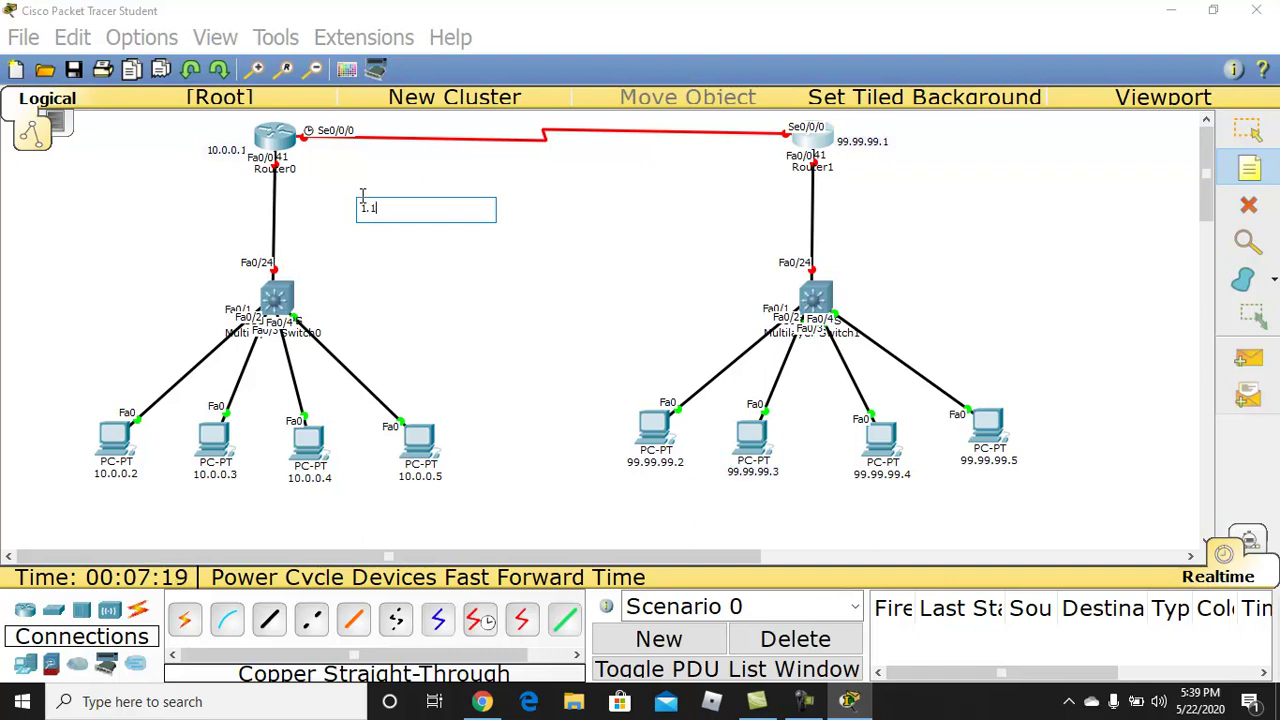
{"action": "type", "text": ".1.1.1"}
{"action": "left_click", "coordinate": [1250, 133]}
{"action": "left_click_drag", "start_coordinate": [394, 211], "coordinate": [278, 140]}
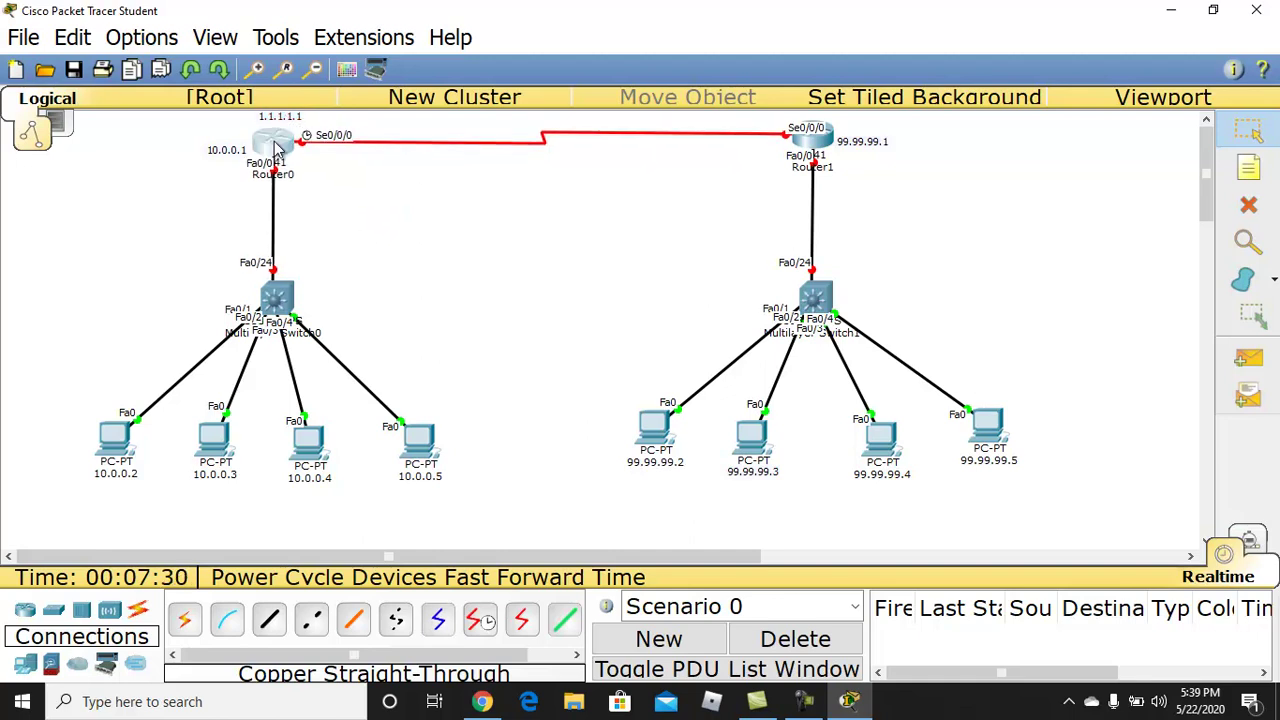
{"action": "left_click", "coordinate": [282, 120]}
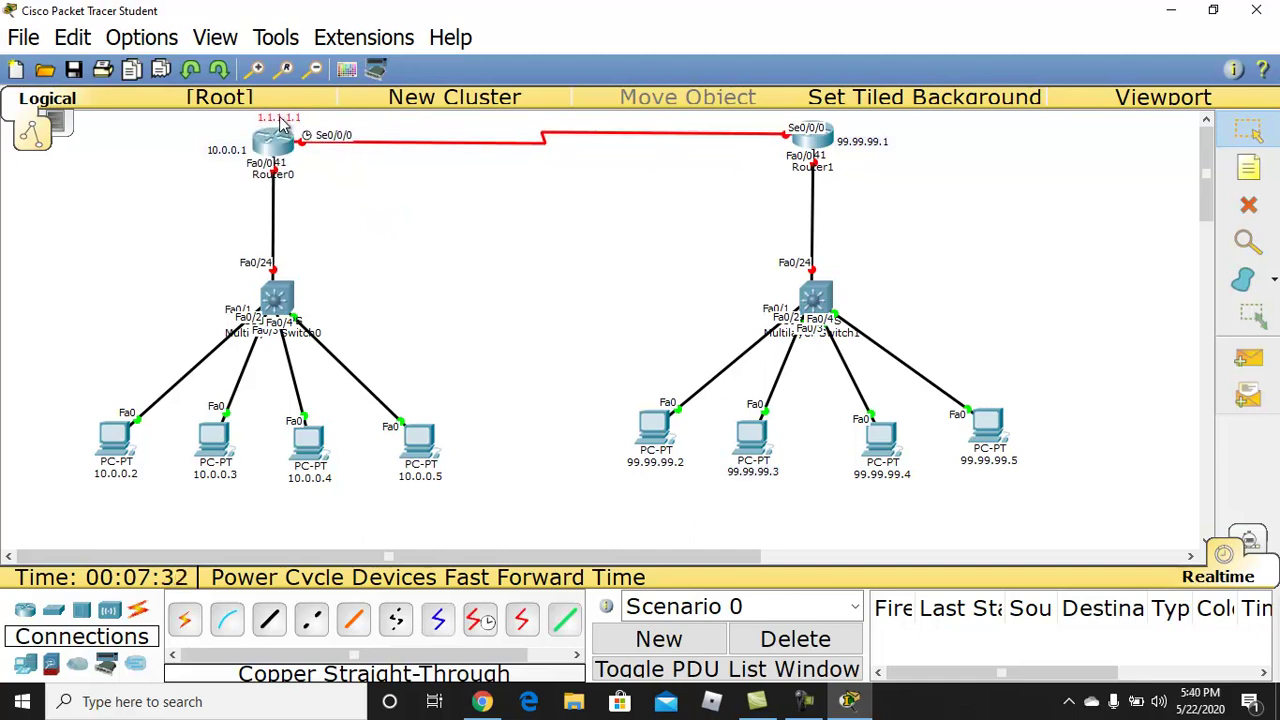
{"action": "left_click", "coordinate": [390, 171]}
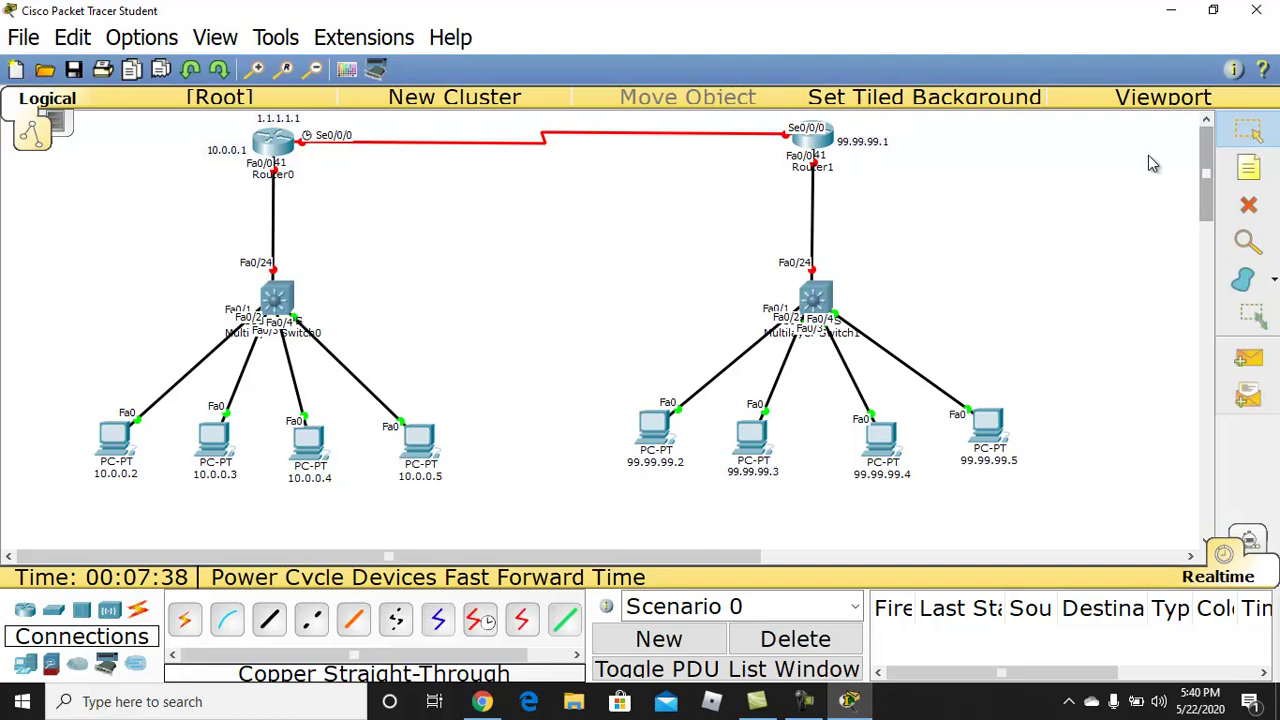
- Add a note reading 1.1.1.1.2 and place it just above Router1, shifting the router slightly down
{"action": "left_click", "coordinate": [1262, 170]}
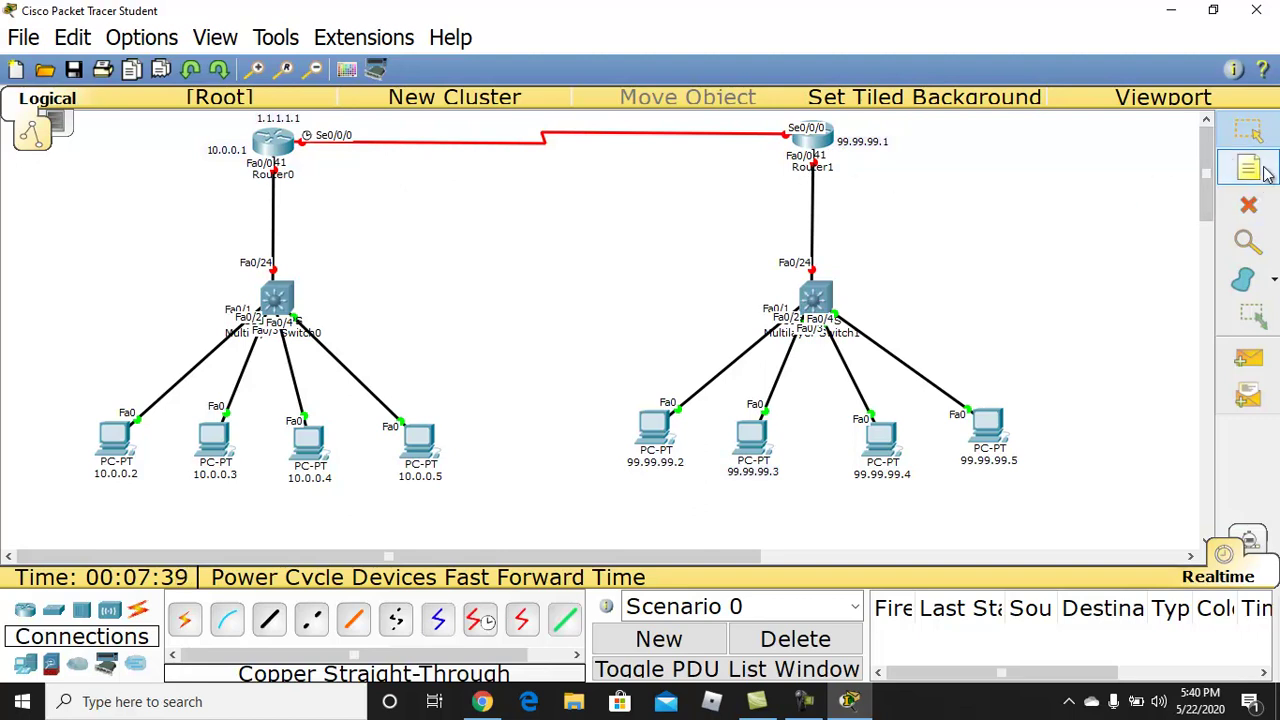
{"action": "left_click", "coordinate": [660, 233]}
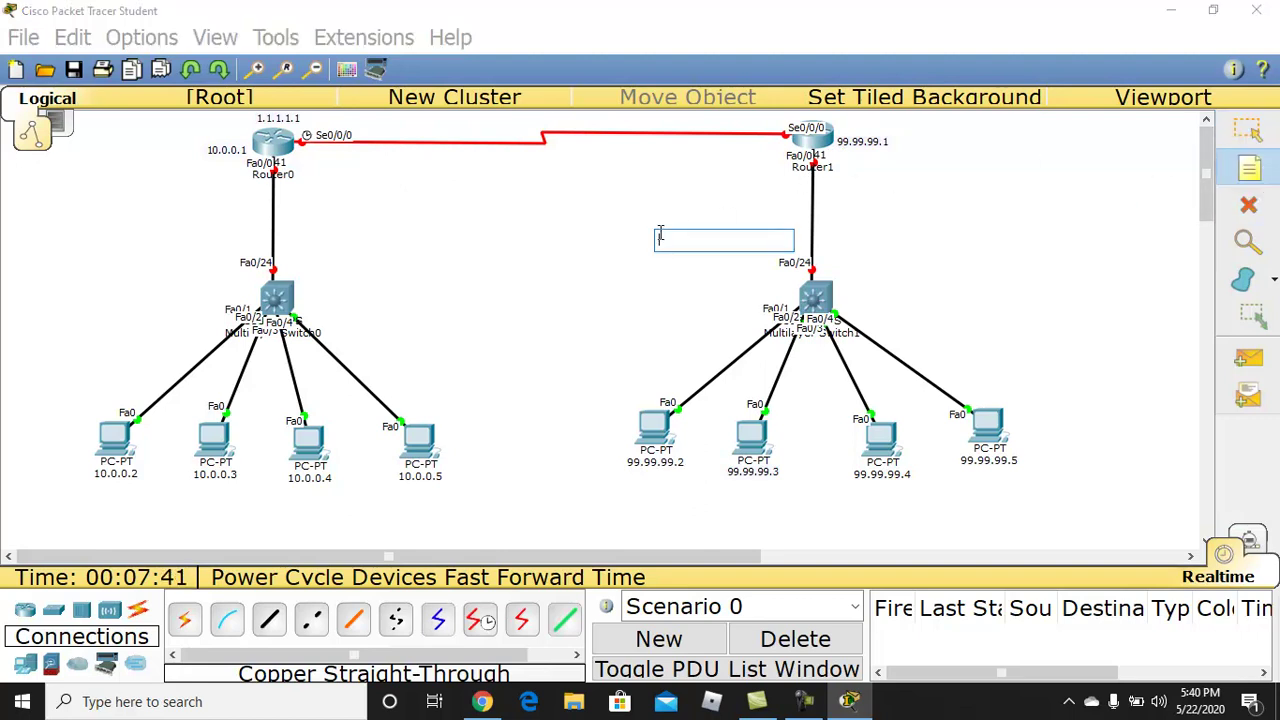
{"action": "type", "text": "1."}
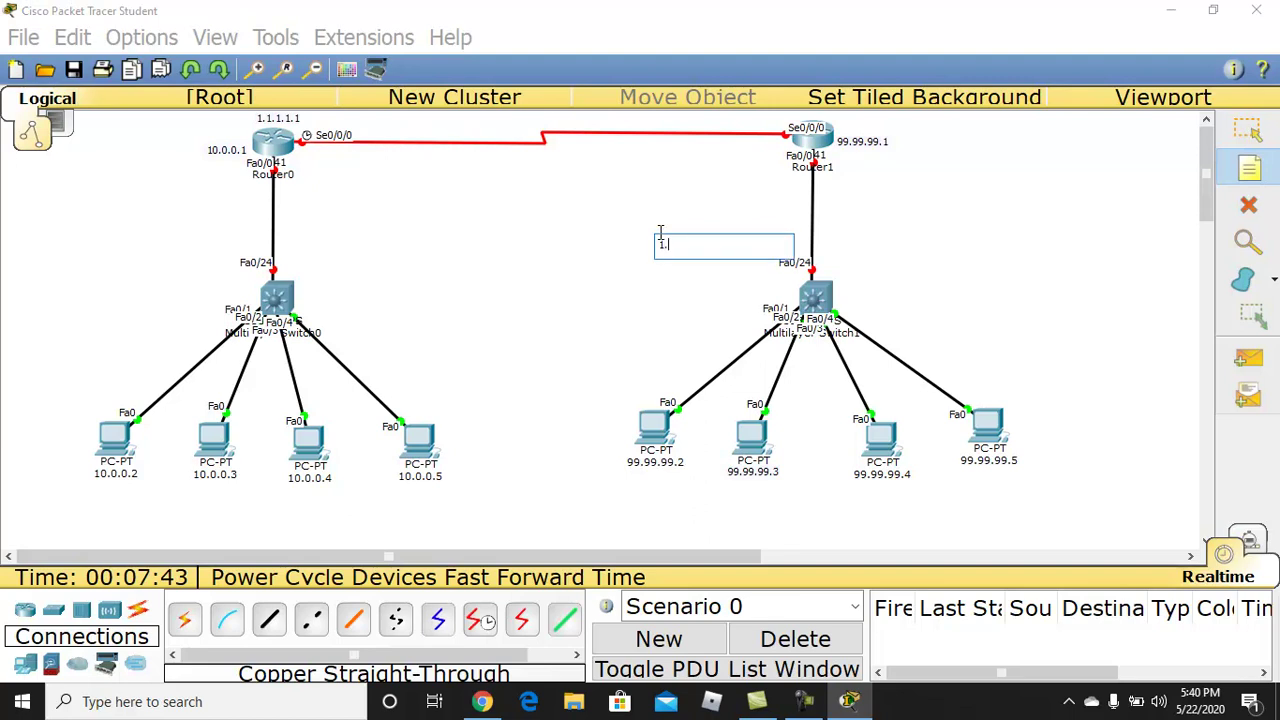
{"action": "type", "text": "1.1.1.2"}
{"action": "left_click", "coordinate": [1246, 131]}
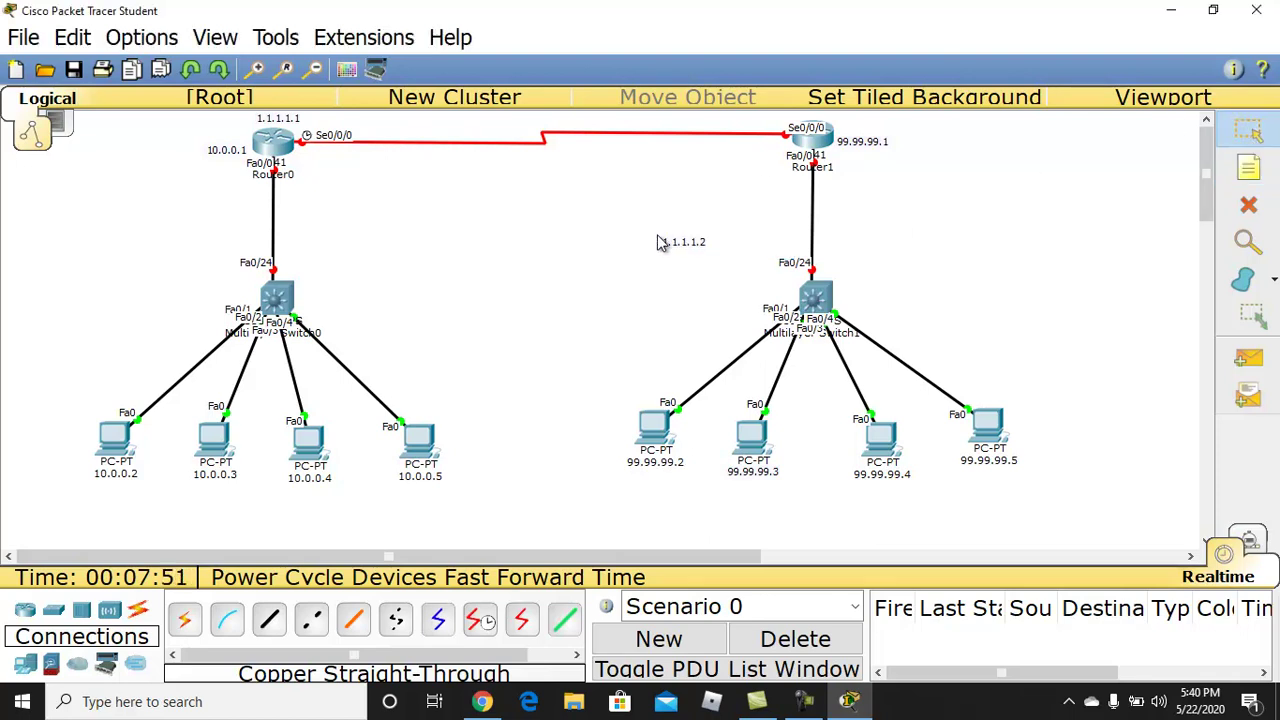
{"action": "left_click_drag", "start_coordinate": [686, 244], "coordinate": [818, 143]}
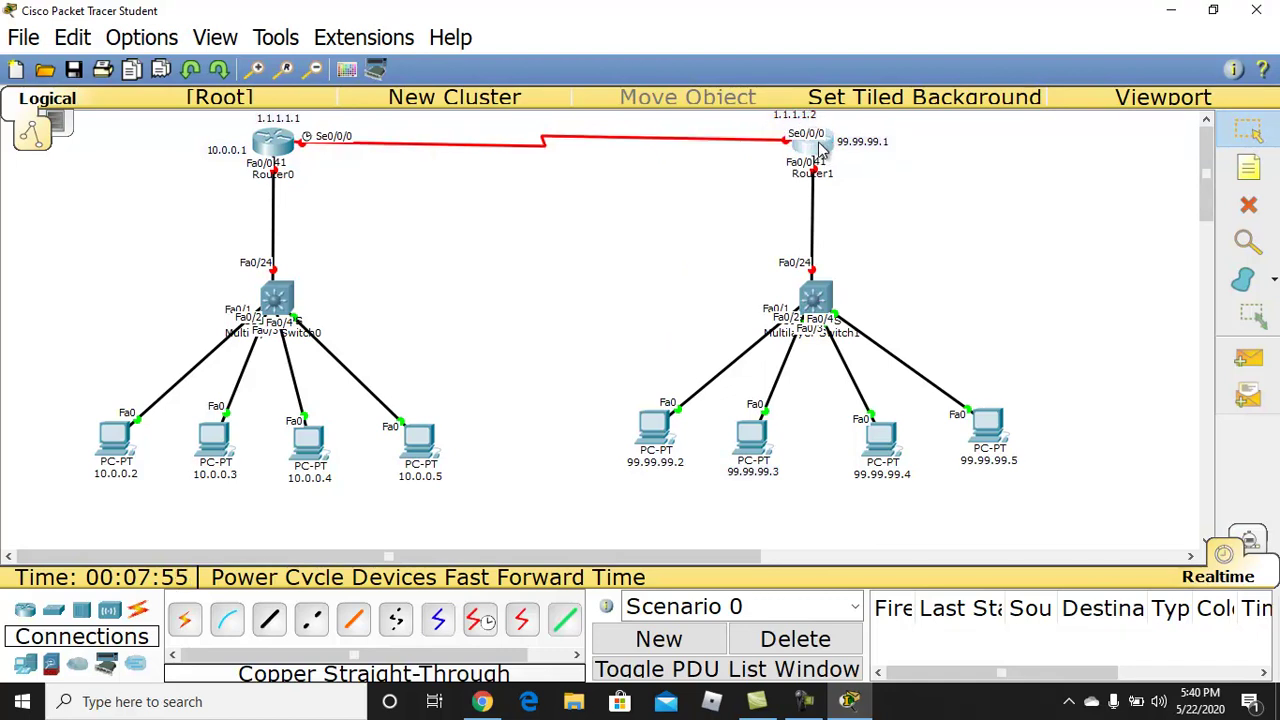
- Lower both routers slightly and centre the 1.1.1.1.1 and 1.1.1.1.2 notes above them
{"action": "left_click_drag", "start_coordinate": [282, 146], "coordinate": [278, 128]}
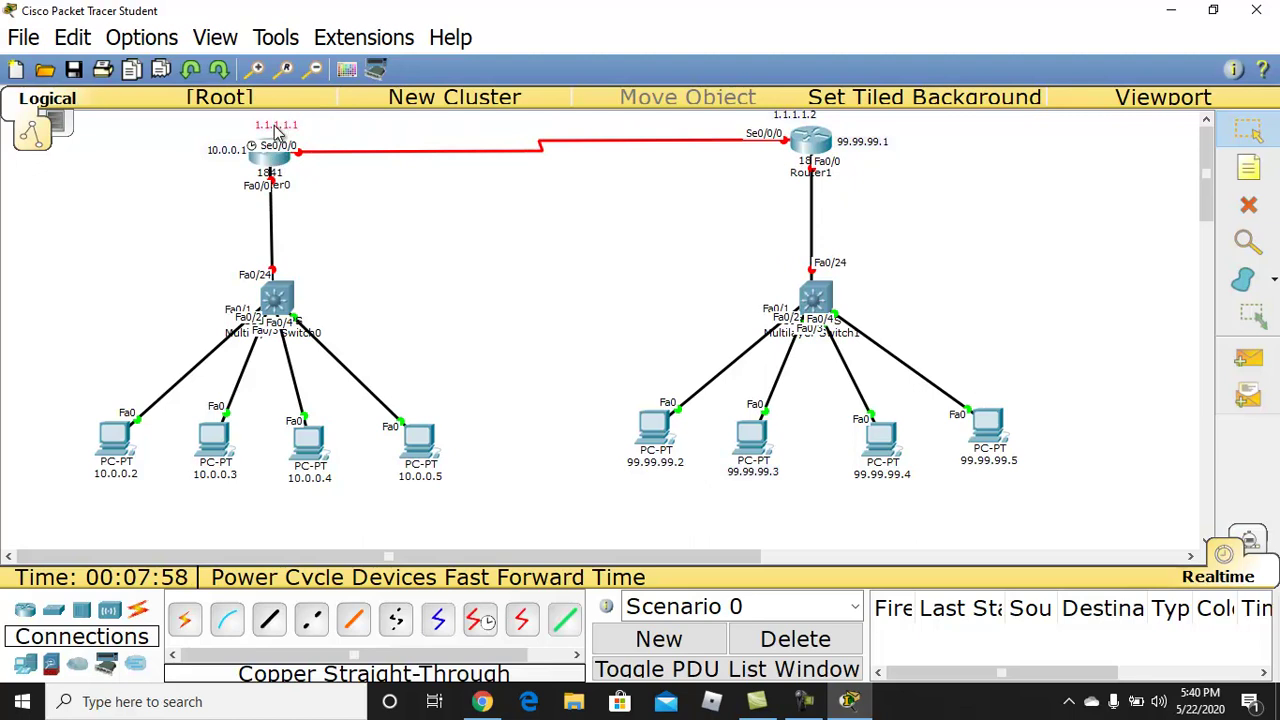
{"action": "left_click_drag", "start_coordinate": [790, 113], "coordinate": [813, 128]}
{"action": "left_click", "coordinate": [1055, 178]}
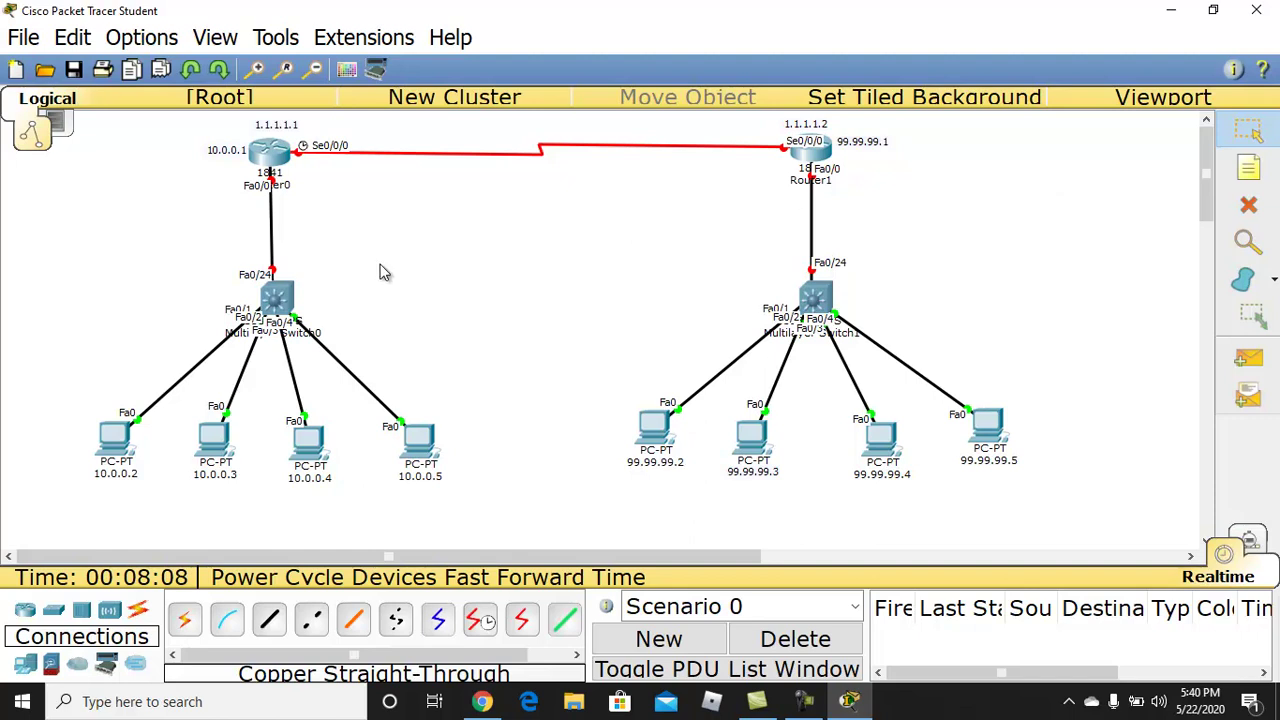
- Open Router0's command line interface and maximize its window
{"action": "left_click", "coordinate": [276, 168]}
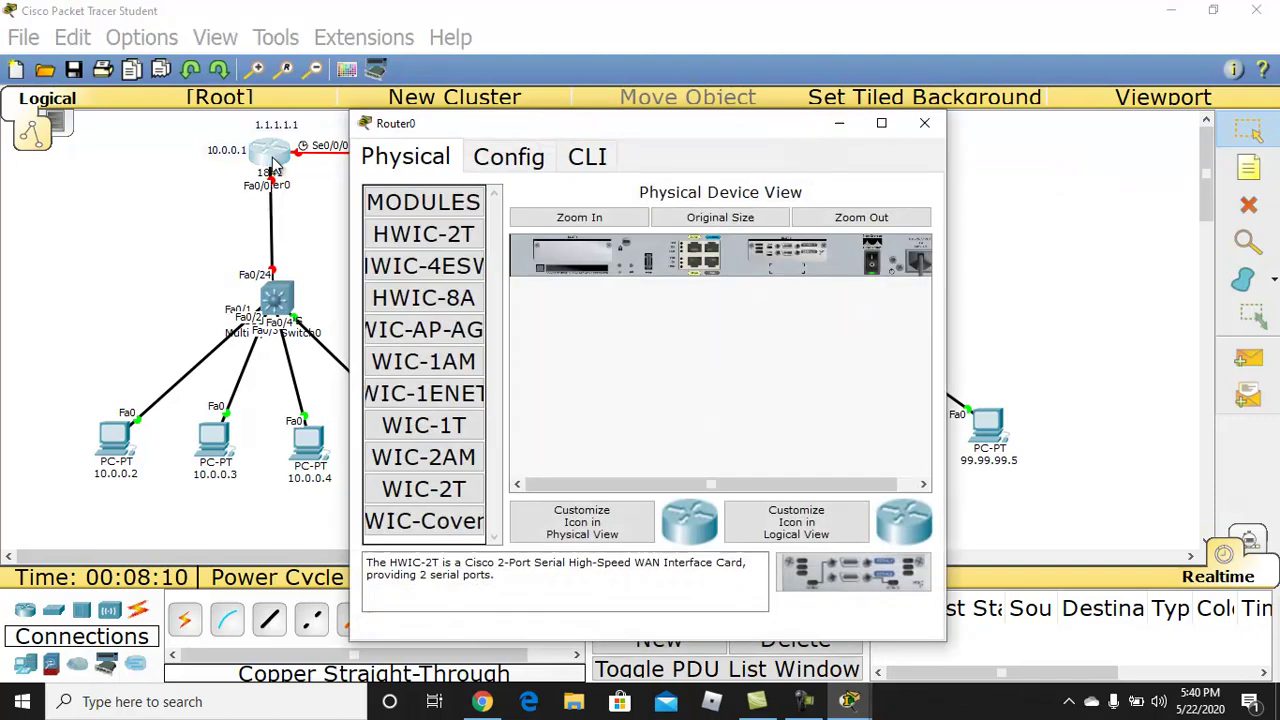
{"action": "left_click", "coordinate": [590, 158]}
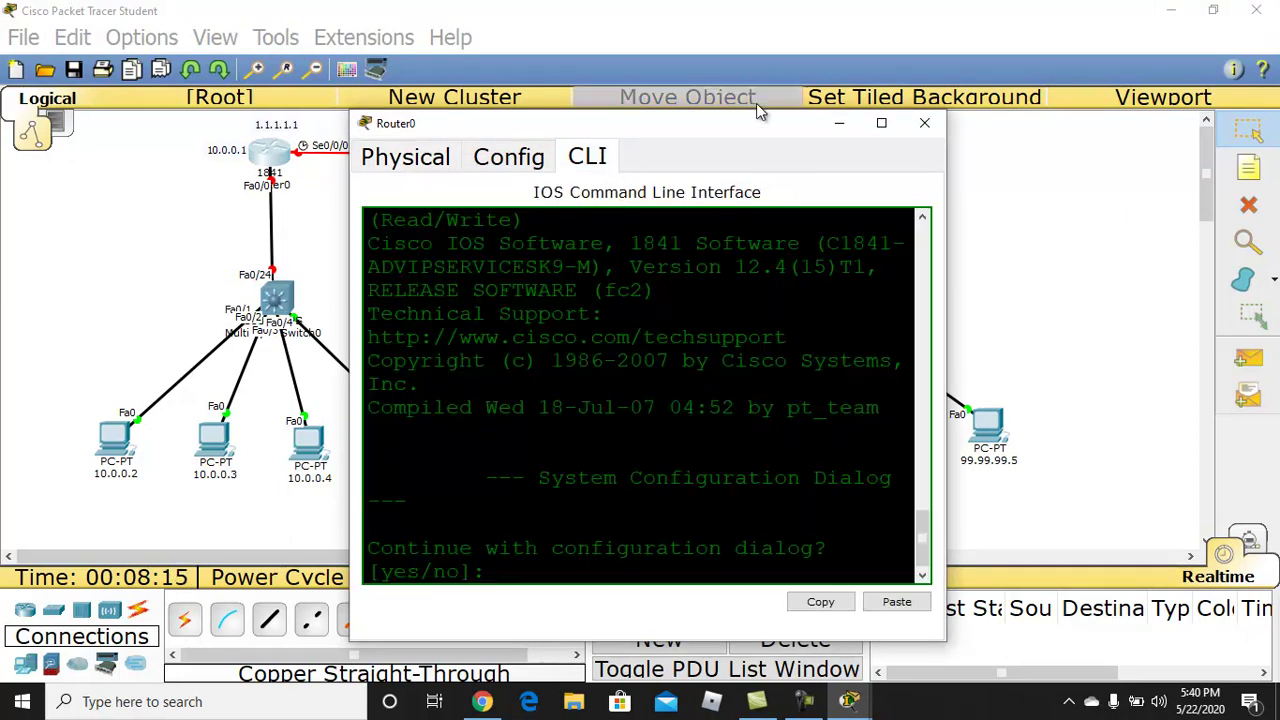
{"action": "left_click", "coordinate": [888, 124]}
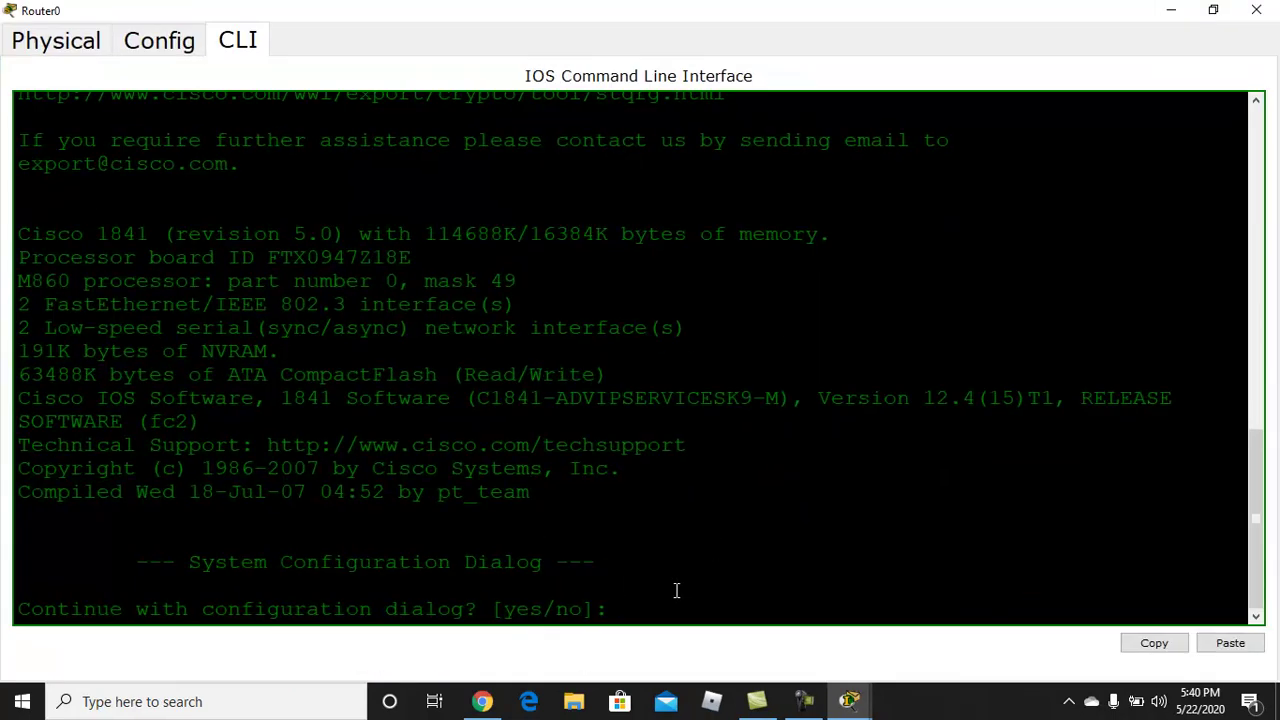
- Decline the initial configuration dialog on Router0 and enter global configuration mode with en and conf t
{"action": "type", "text": "no"}
{"action": "key", "text": "Return"}
{"action": "key", "text": "Return"}
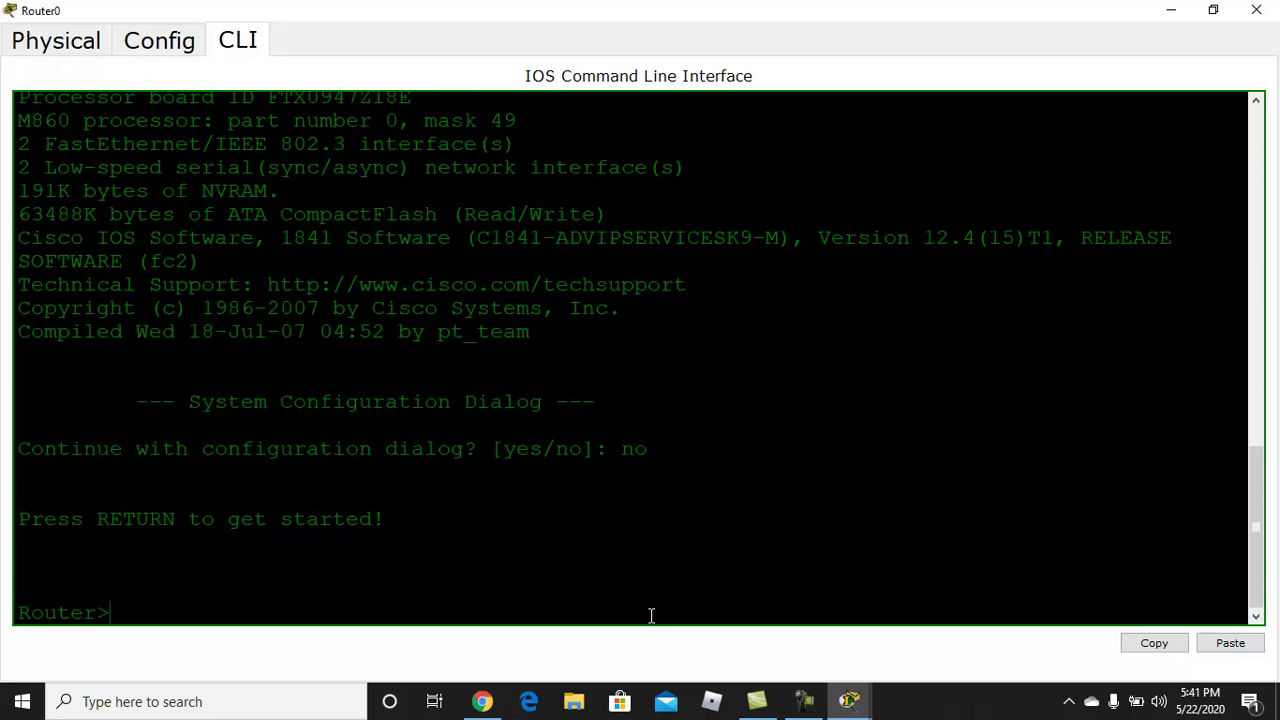
{"action": "type", "text": "en"}
{"action": "key", "text": "Return"}
{"action": "type", "text": "conf t"}
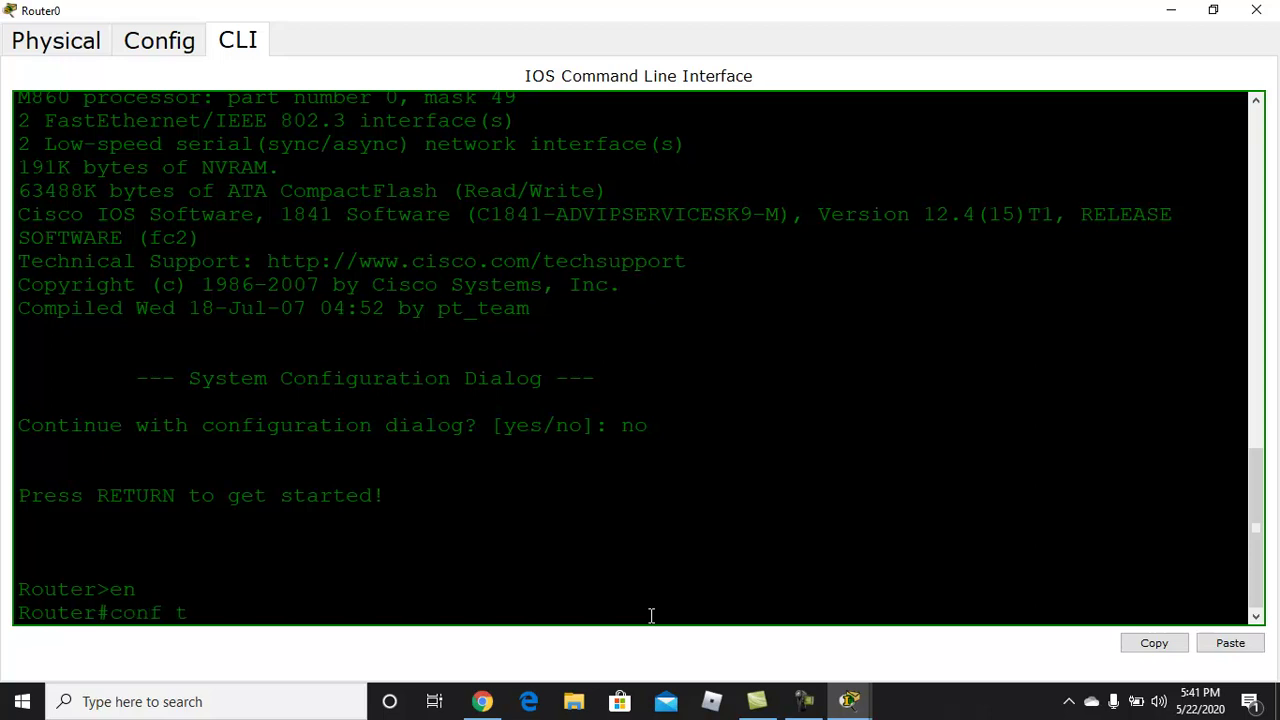
{"action": "key", "text": "Return"}
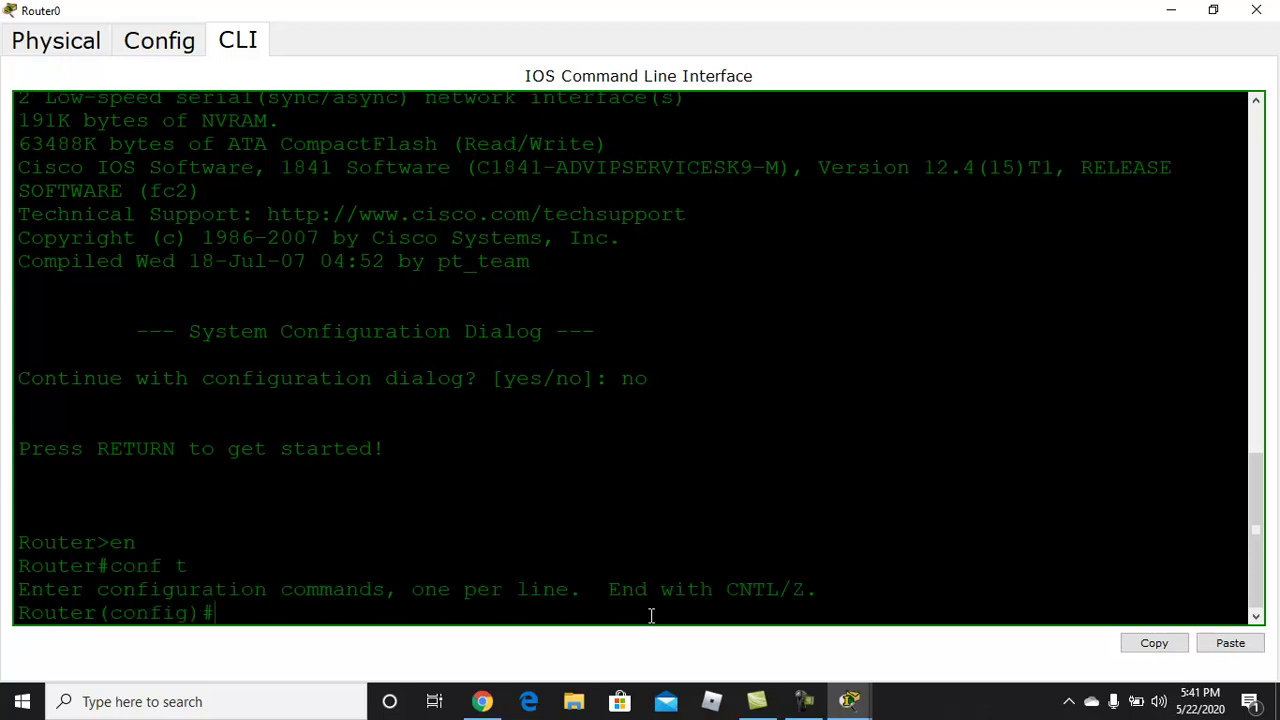
- Set the router's hostname to R1
{"action": "type", "text": "HOS"}
{"action": "key", "text": "Tab"}
{"action": "type", "text": "R1"}
{"action": "key", "text": "Return"}
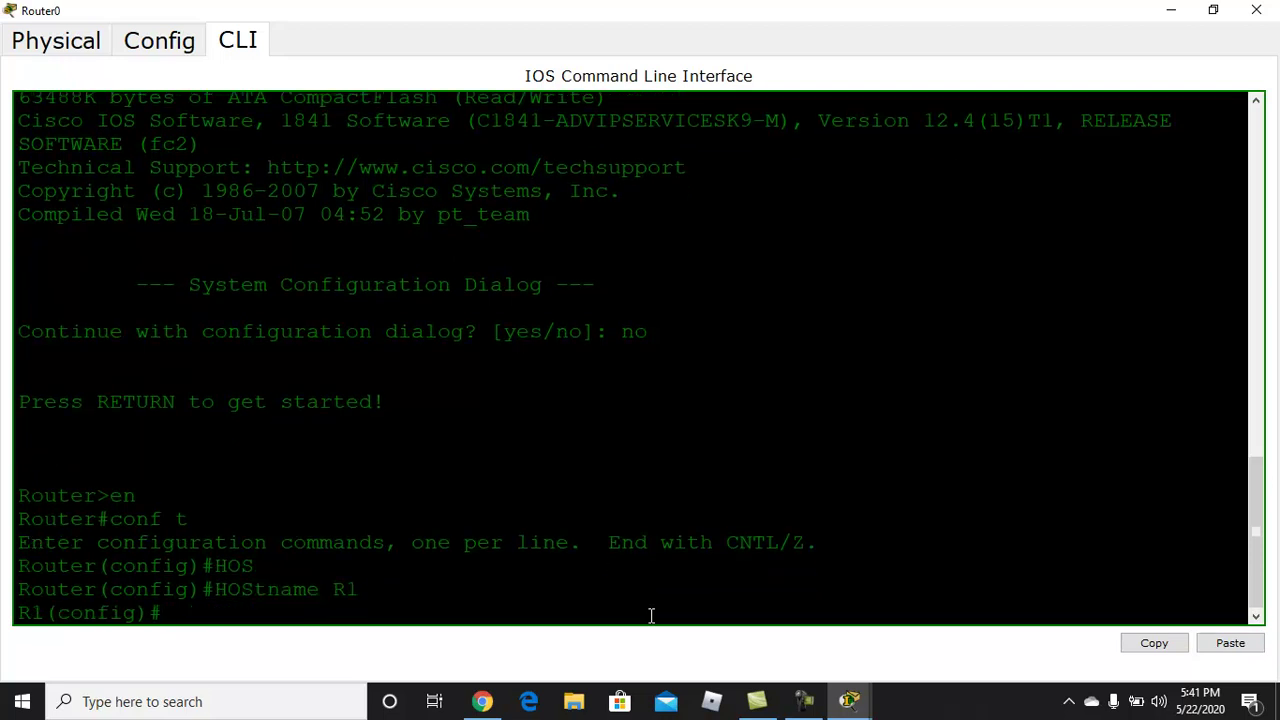
- Enter interface Serial 0/0/0 on R1 and assign it IP address 1.1.1.1 with mask 255.255.255.0
{"action": "type", "text": "INT"}
{"action": "key", "text": "Tab"}
{"action": "type", "text": "S"}
{"action": "key", "text": "Tab"}
{"action": "type", "text": "0/0/0"}
{"action": "key", "text": "Return"}
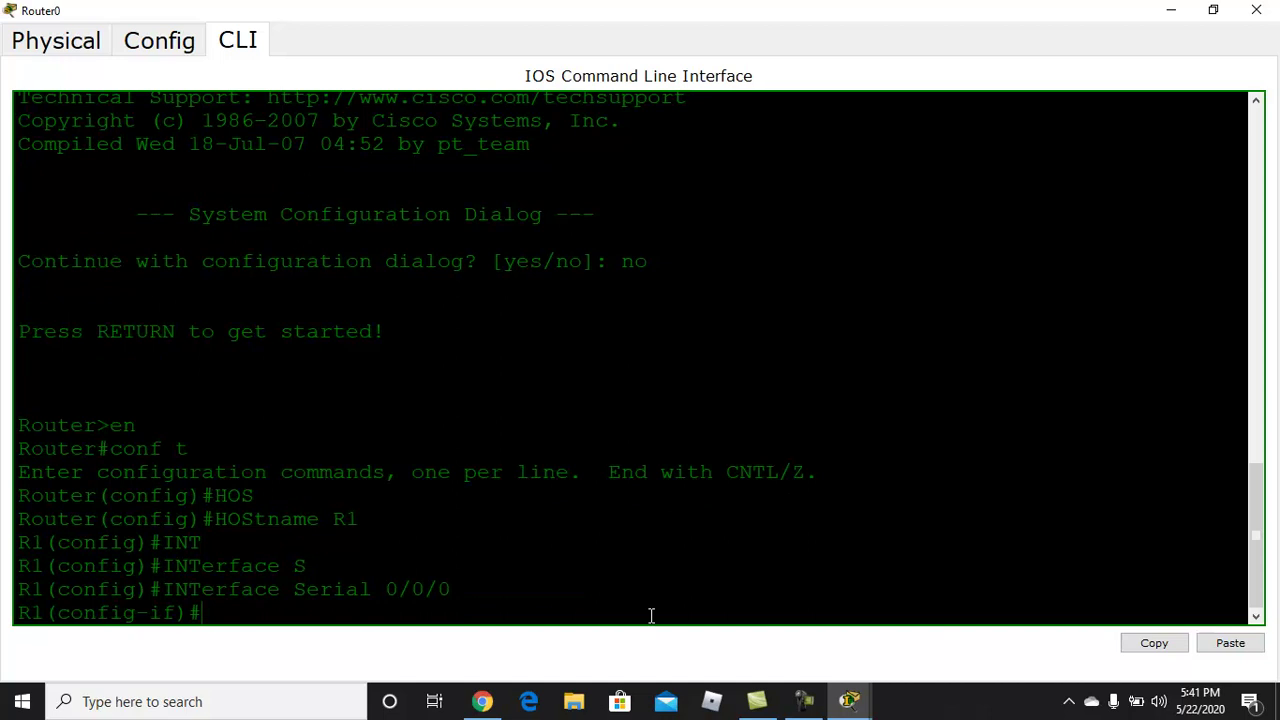
{"action": "type", "text": "IP AD"}
{"action": "key", "text": "Tab"}
{"action": "type", "text": "1.1.1.1"}
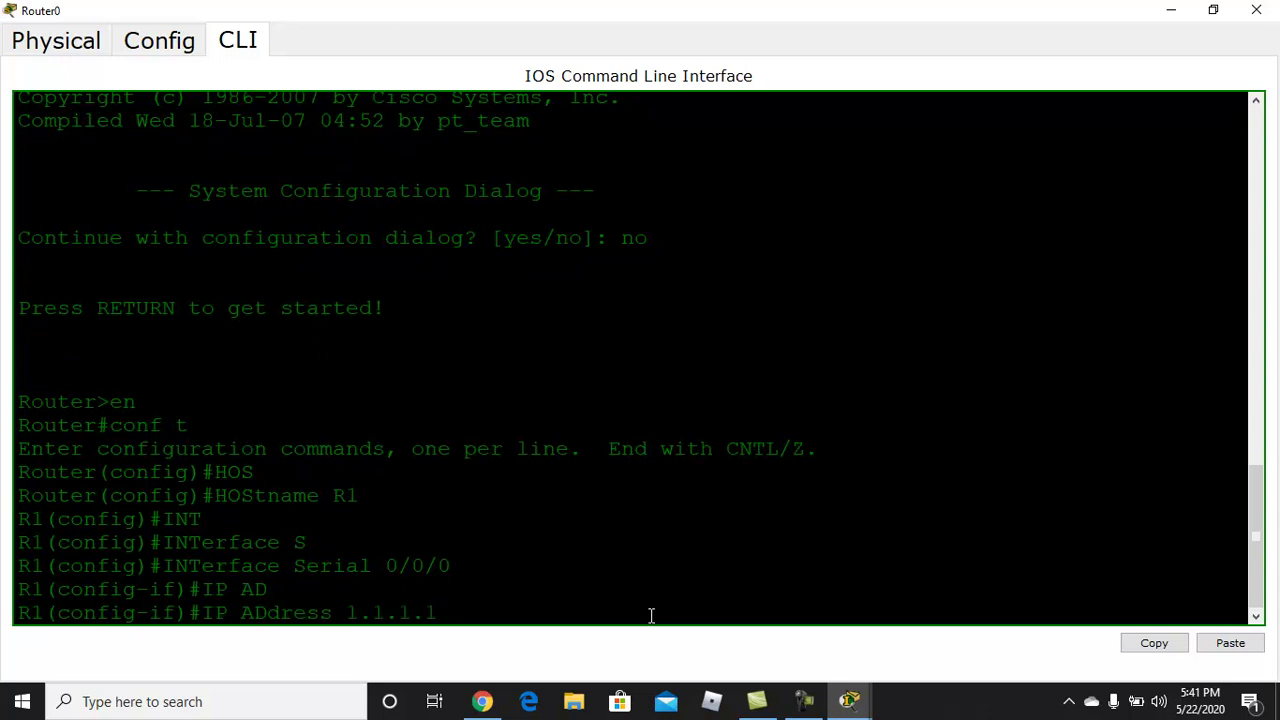
{"action": "type", "text": " 255.255.255.0"}
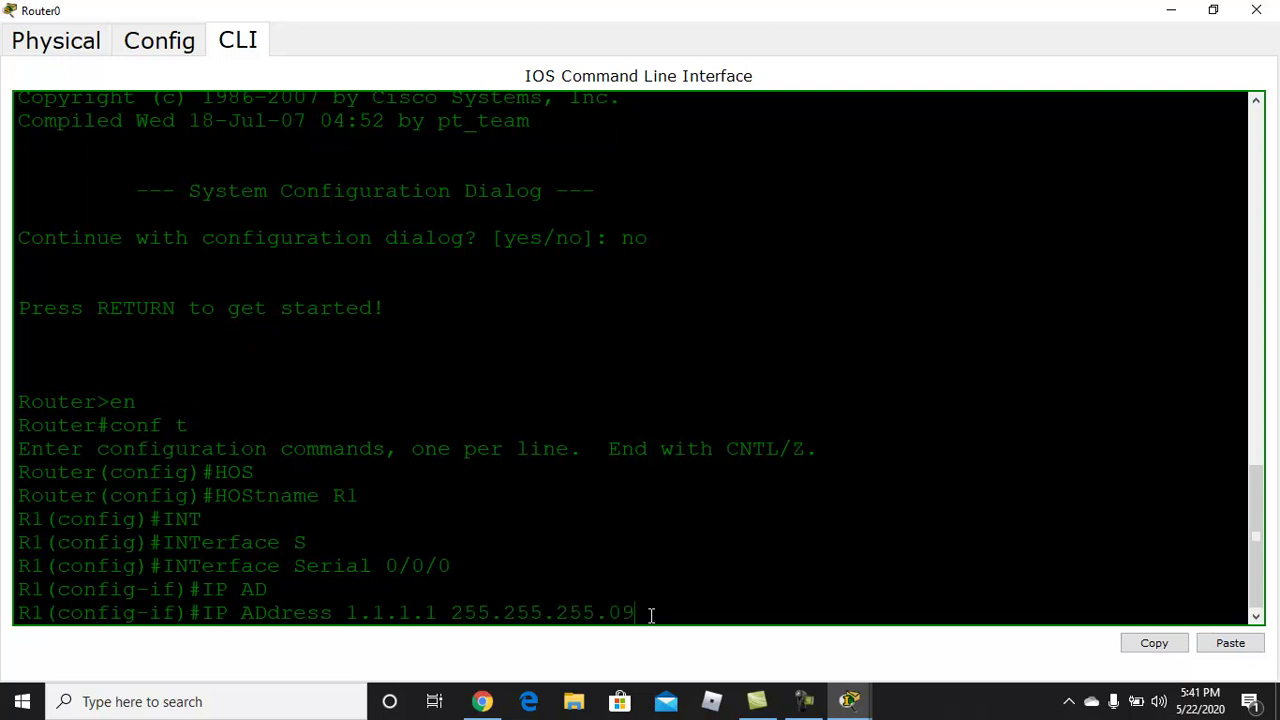
{"action": "key", "text": "Return"}
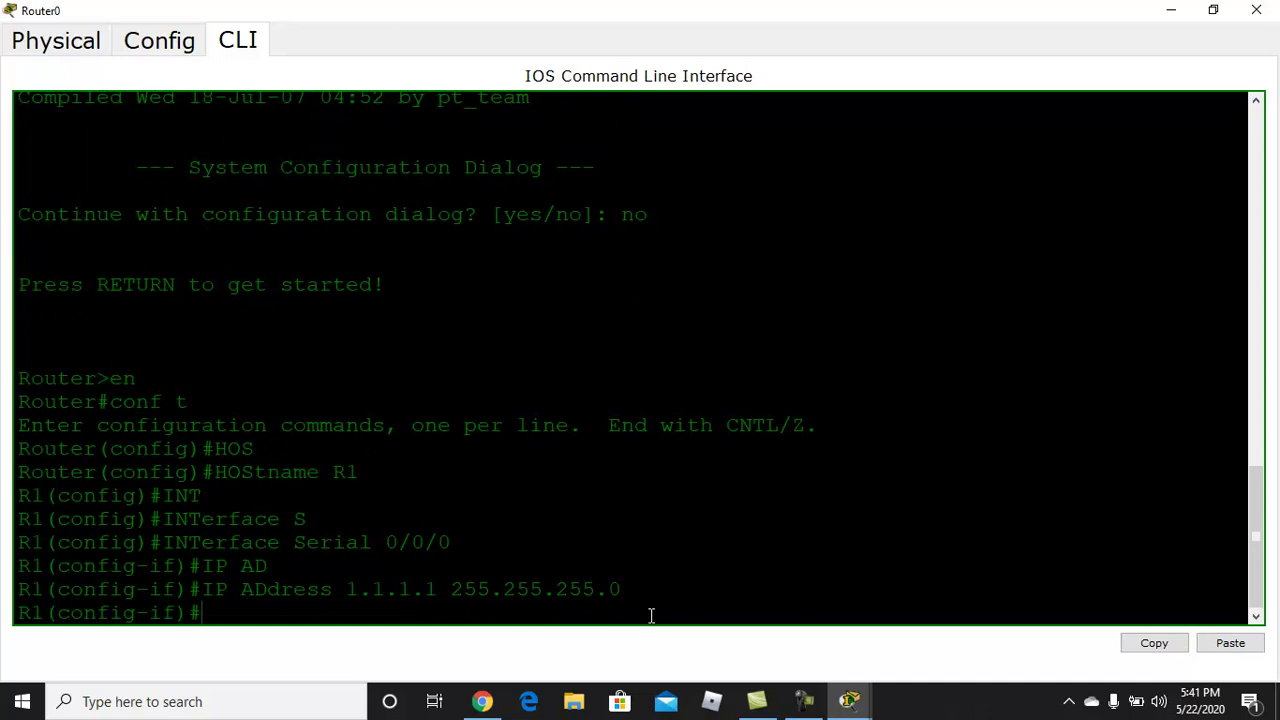
- Set the clock rate of Serial 0/0/0 to 64000
{"action": "type", "text": "CL"}
{"action": "key", "text": "Tab"}
{"action": "type", "text": "D"}
{"action": "key", "text": "Tab"}
{"action": "key", "text": "BackSpace"}
{"action": "type", "text": "C"}
{"action": "type", "text": "R"}
{"action": "key", "text": "Tab"}
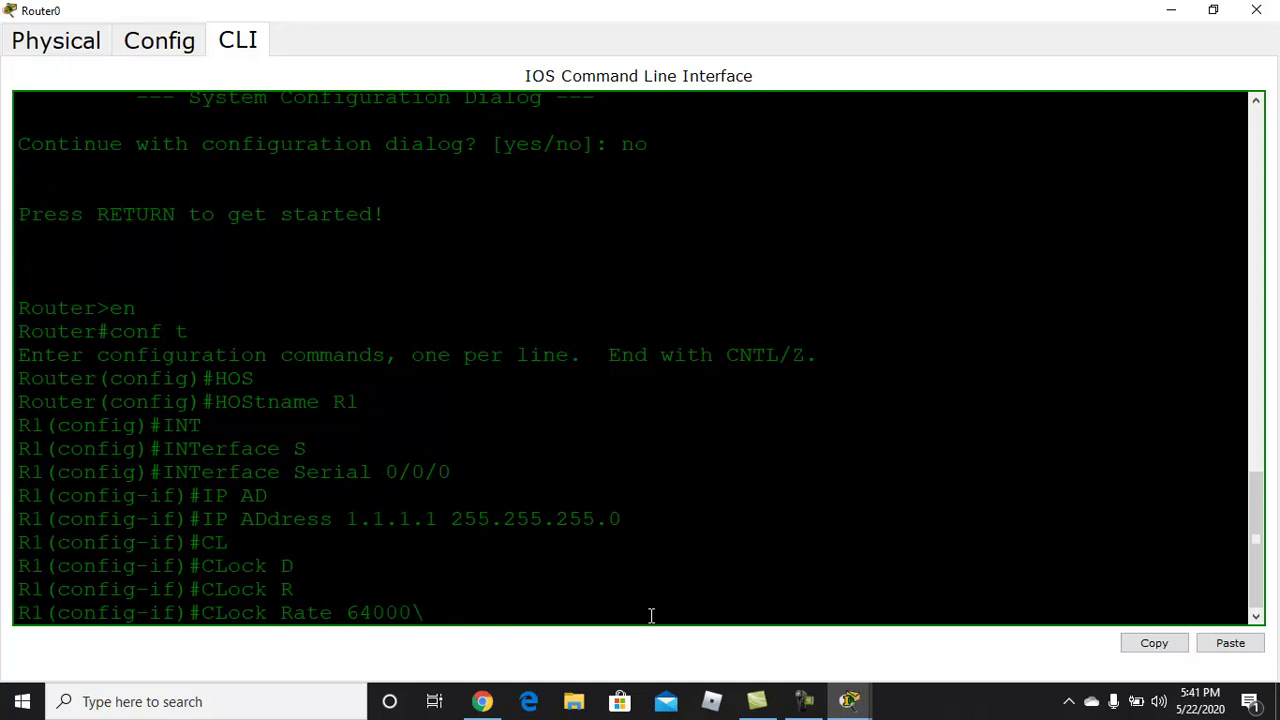
{"action": "key", "text": "Return"}
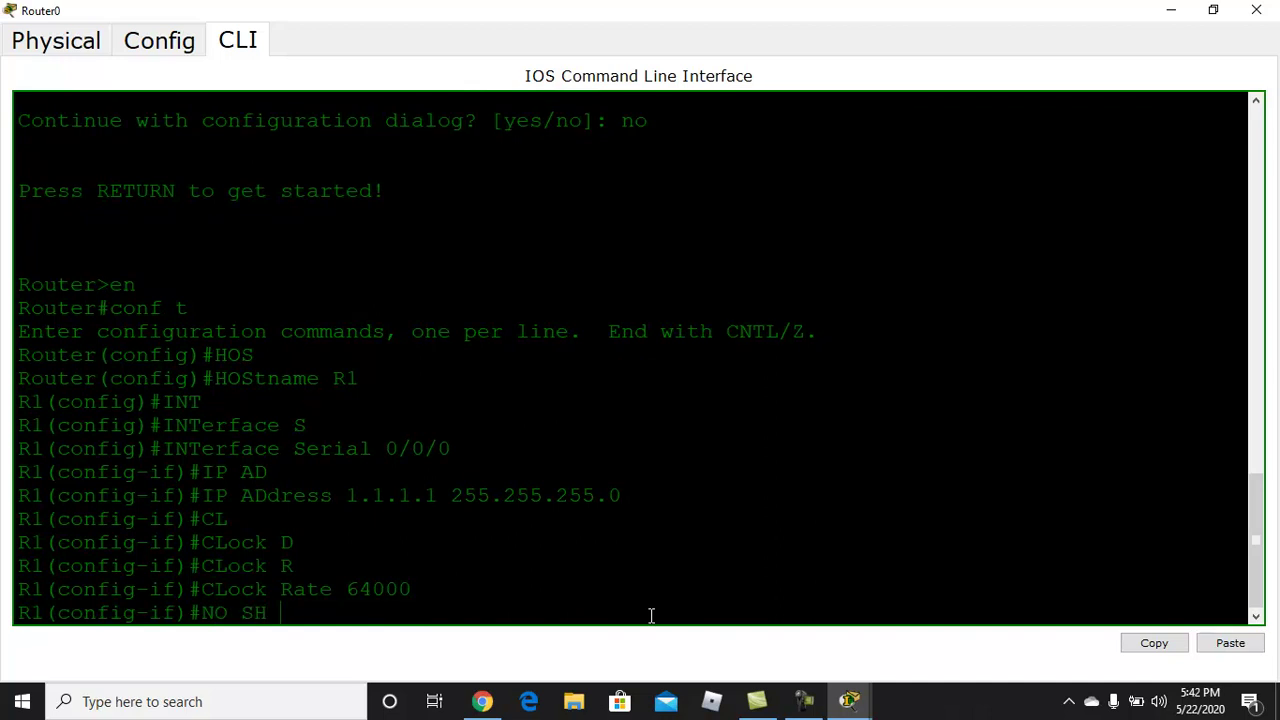
- Enable Serial 0/0/0 with no shutdown and exit back to global configuration mode
{"action": "type", "text": "NO SH"}
{"action": "key", "text": "Return"}
{"action": "type", "text": "EXI"}
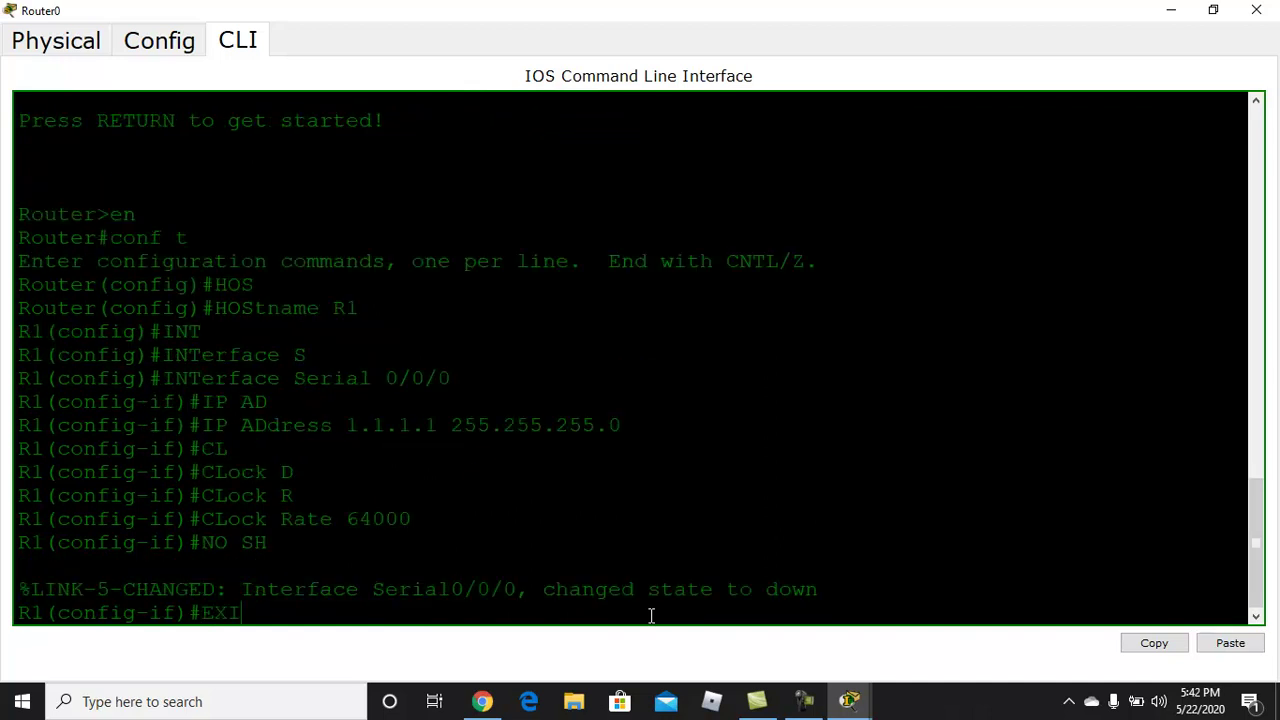
{"action": "type", "text": "T"}
{"action": "key", "text": "Return"}
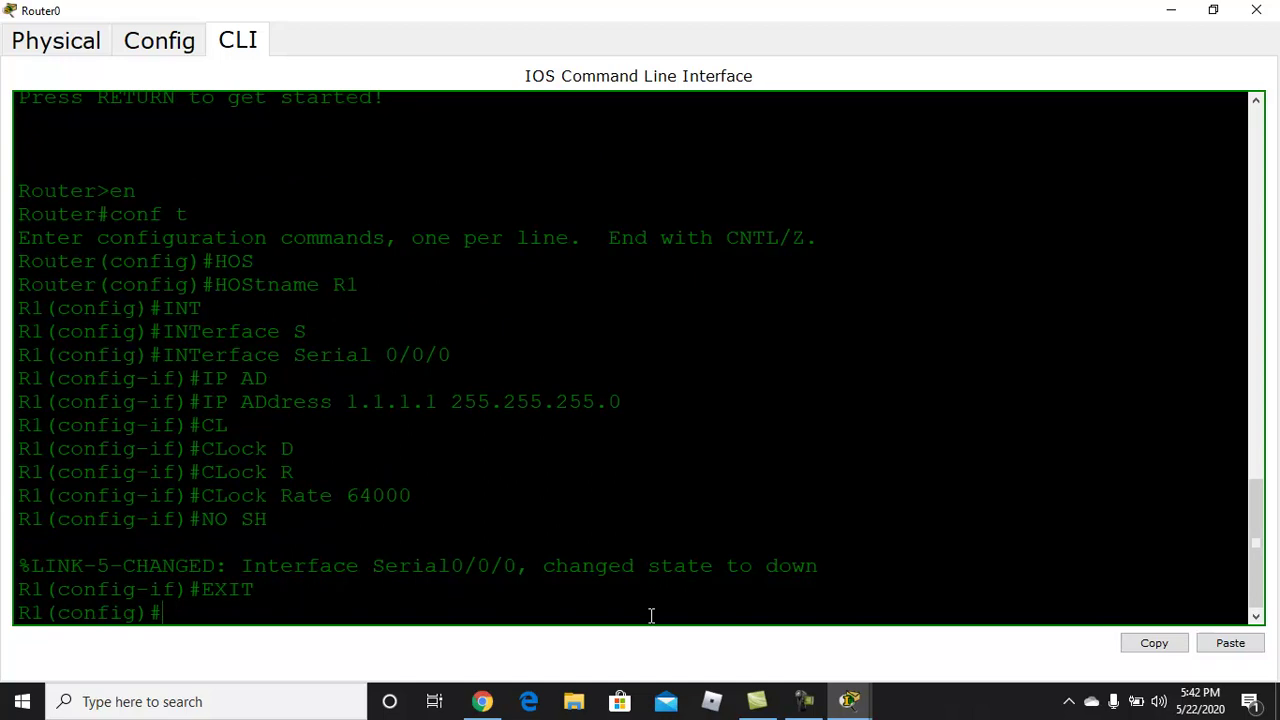
- Enter interface FastEthernet 0/0 on R1 and assign it IP address 10.10.10.1 with mask 255.255.255.0
{"action": "type", "text": "INT"}
{"action": "key", "text": "Tab"}
{"action": "type", "text": "F"}
{"action": "key", "text": "Tab"}
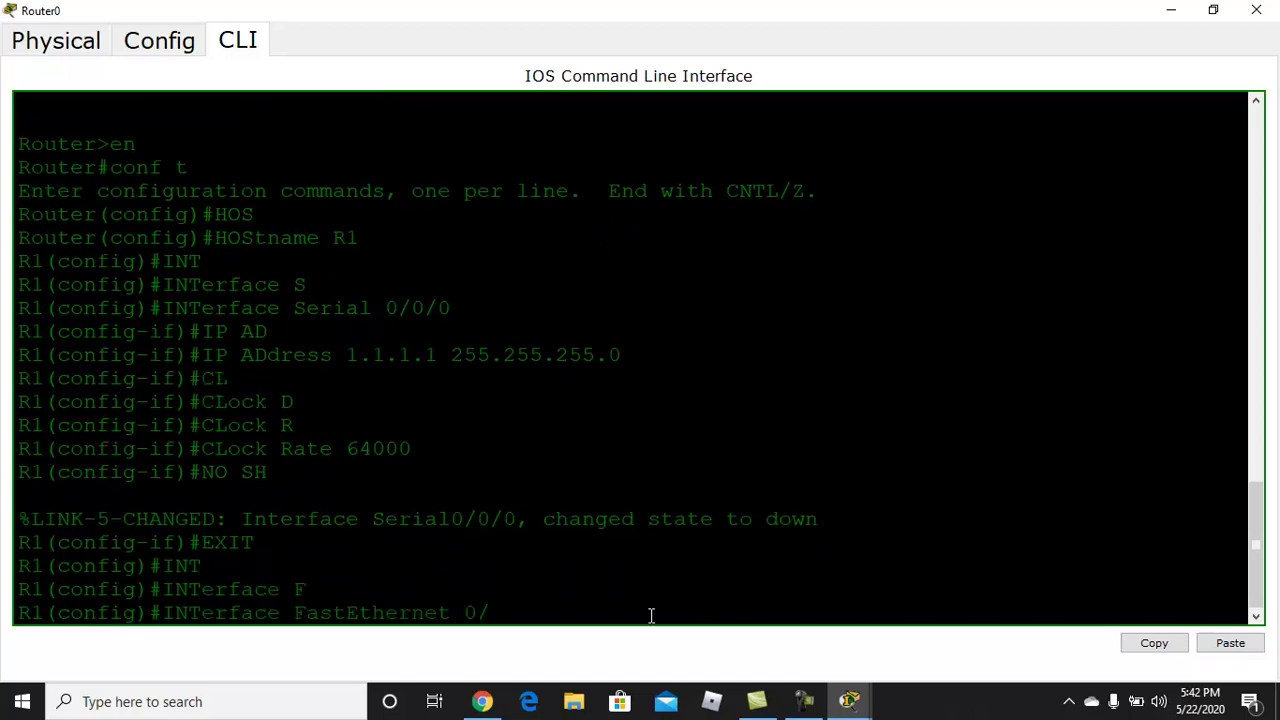
{"action": "type", "text": "0/0"}
{"action": "key", "text": "Return"}
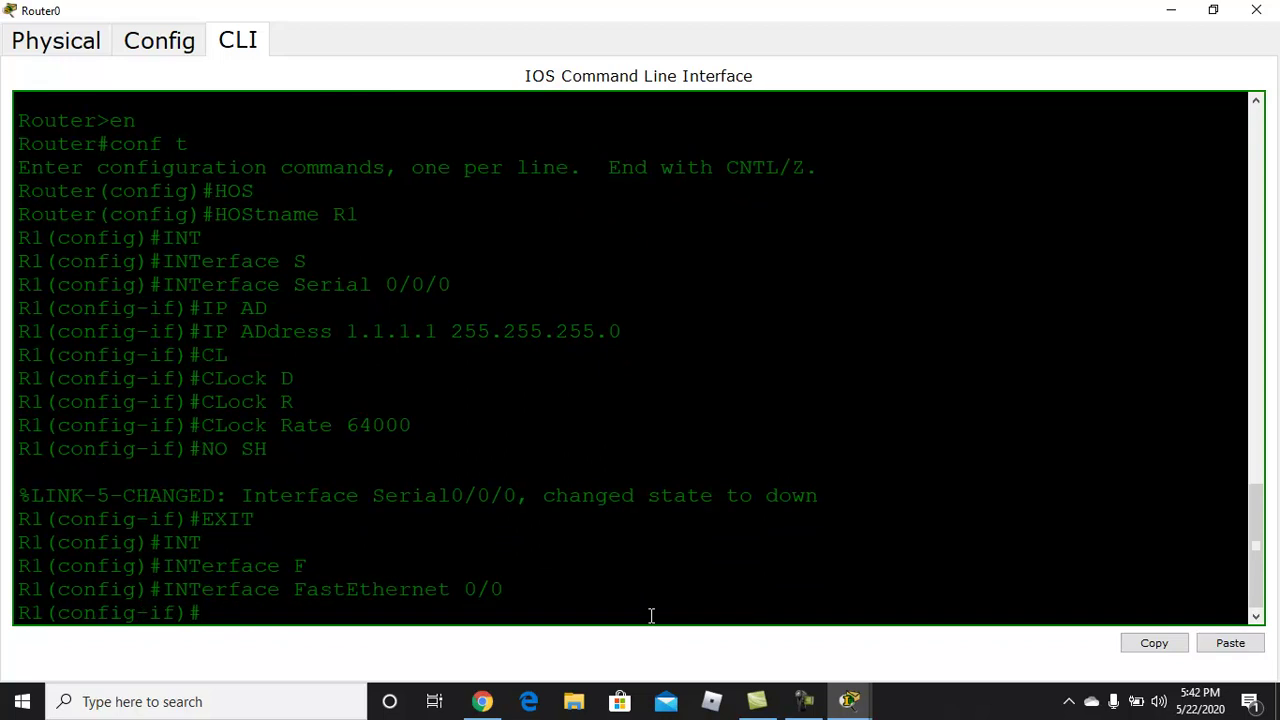
{"action": "type", "text": "IP AD"}
{"action": "key", "text": "Tab"}
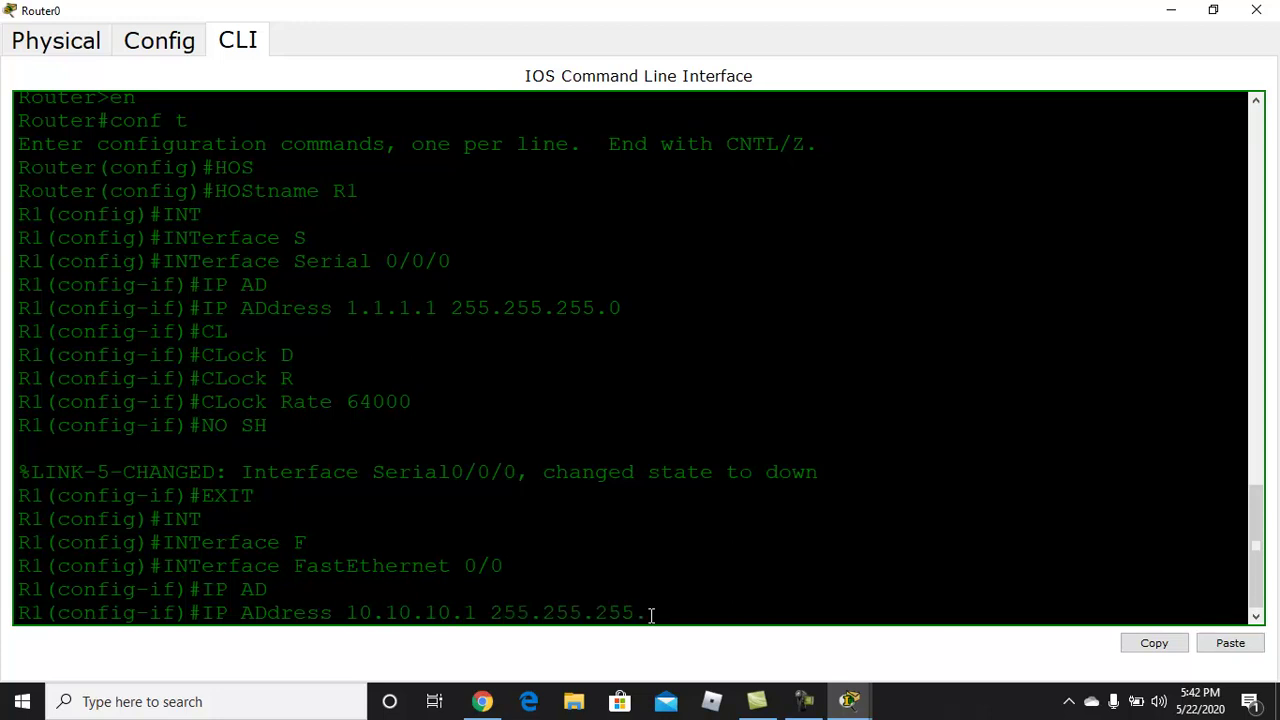
{"action": "key", "text": "Return"}
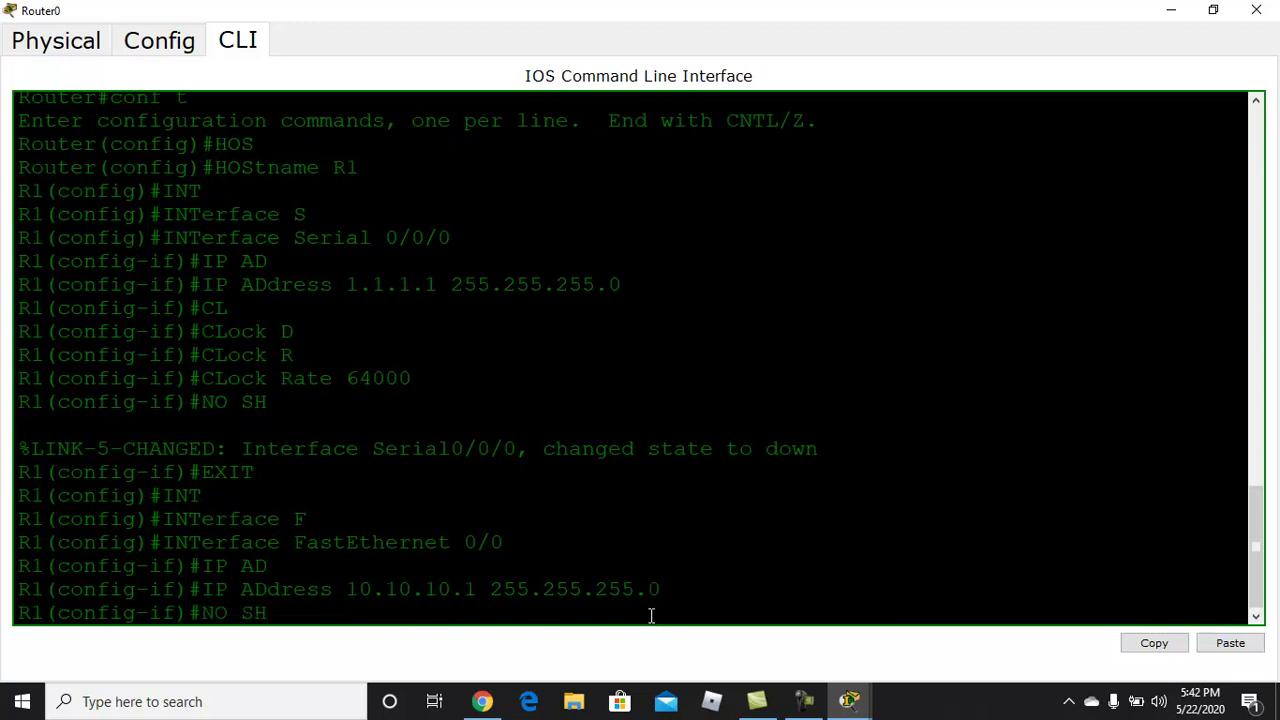
- Enable FastEthernet 0/0 with no shutdown and minimize Router0's window to return to the topology
{"action": "type", "text": "NO SH"}
{"action": "key", "text": "Return"}
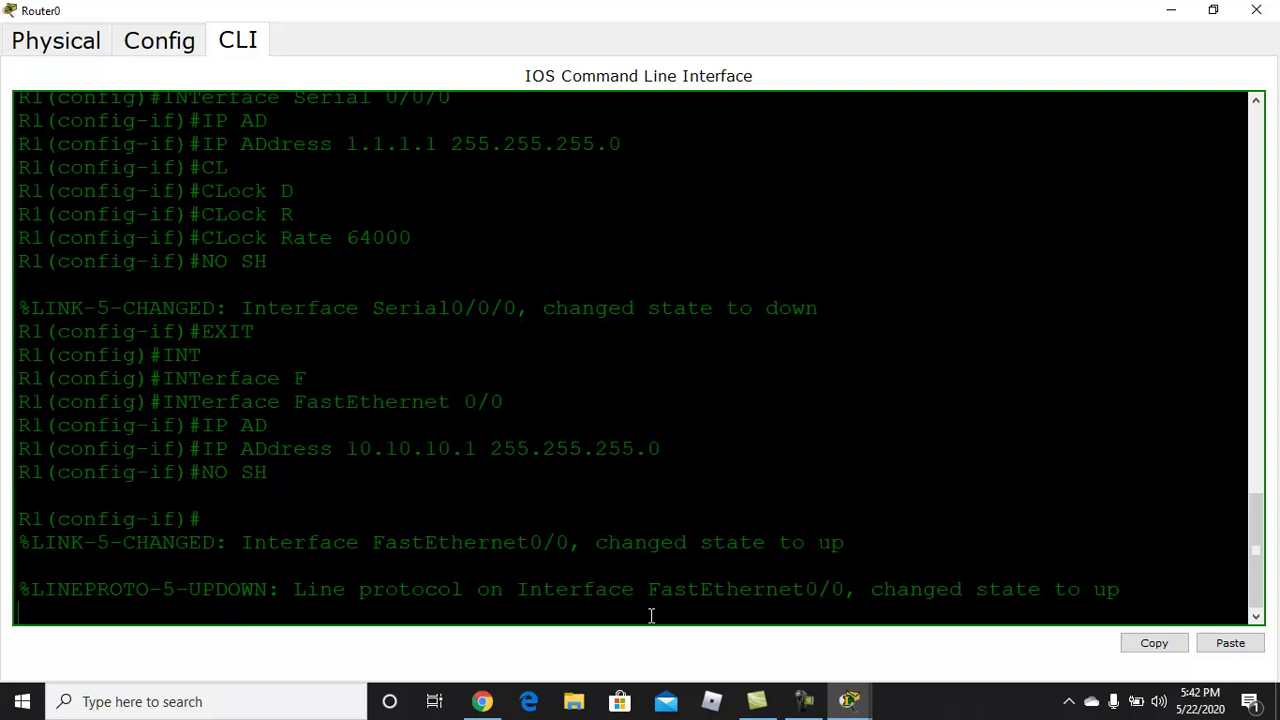
{"action": "left_click", "coordinate": [1175, 16]}
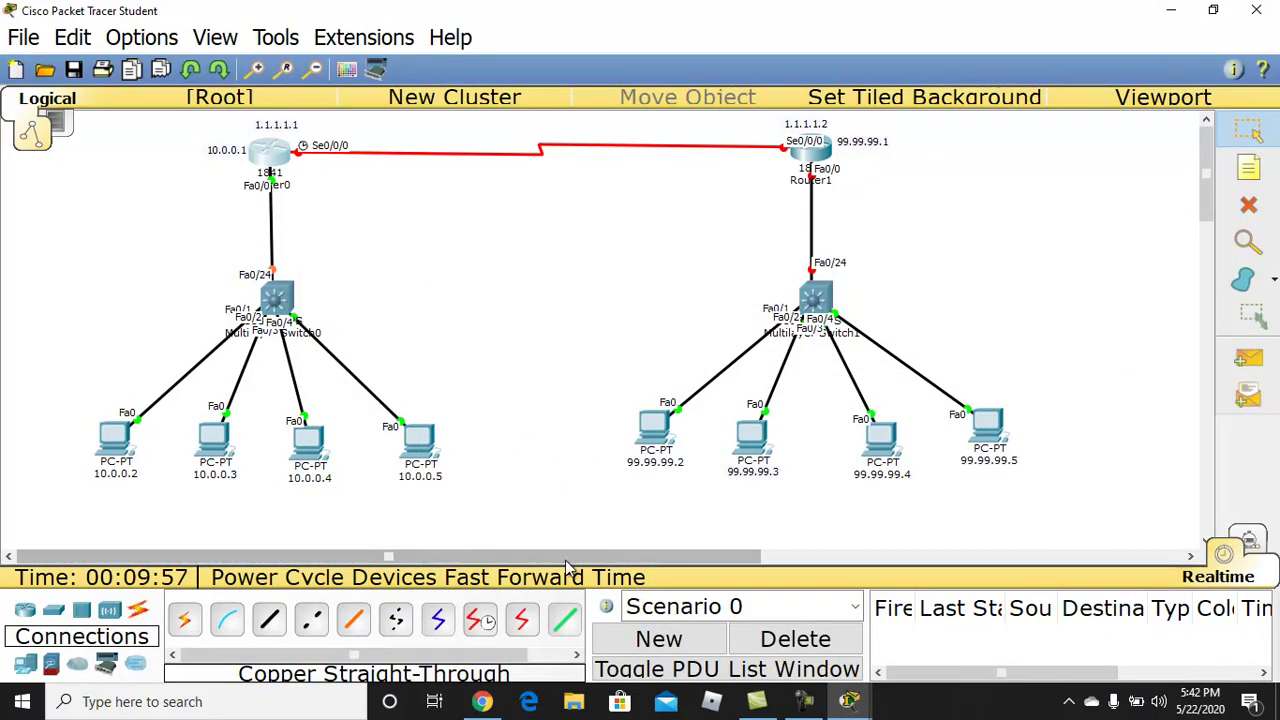
- Fast-forward the simulation time and nudge Multilayer Switch0 slightly so it lines up beneath Router0
{"action": "left_click", "coordinate": [604, 578]}
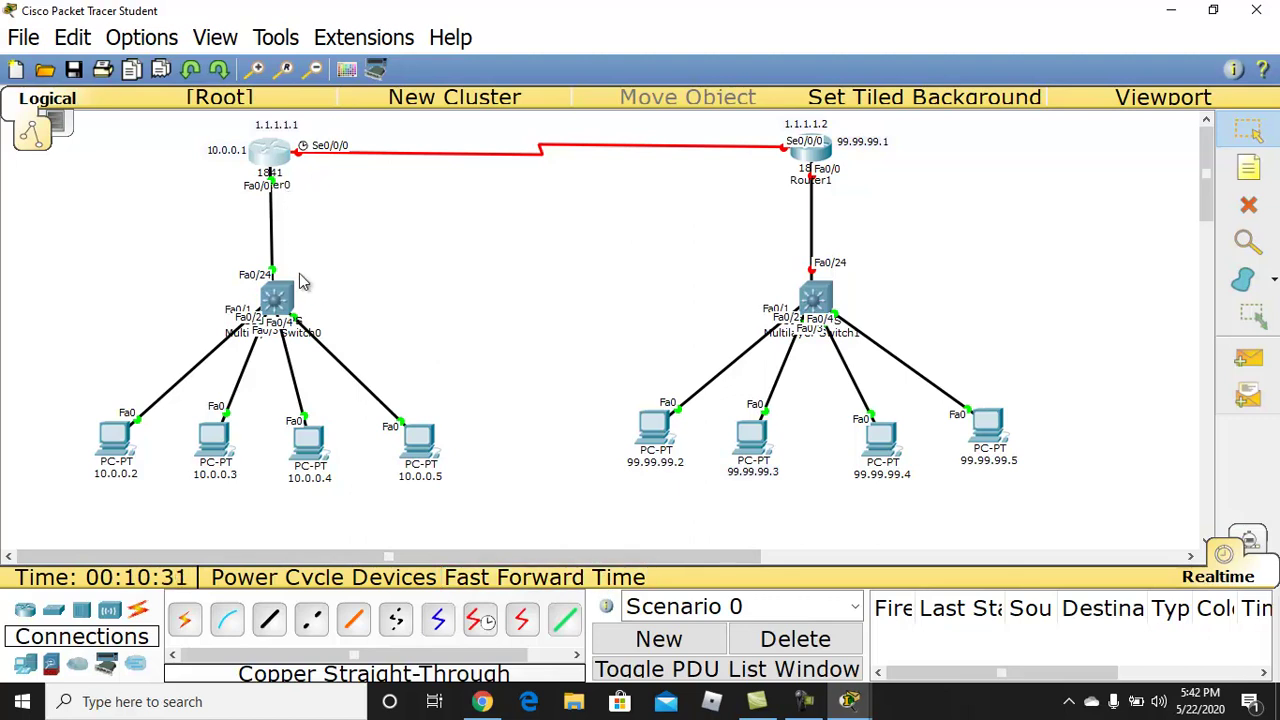
{"action": "left_click", "coordinate": [280, 304]}
{"action": "left_click_drag", "start_coordinate": [280, 304], "coordinate": [276, 302]}
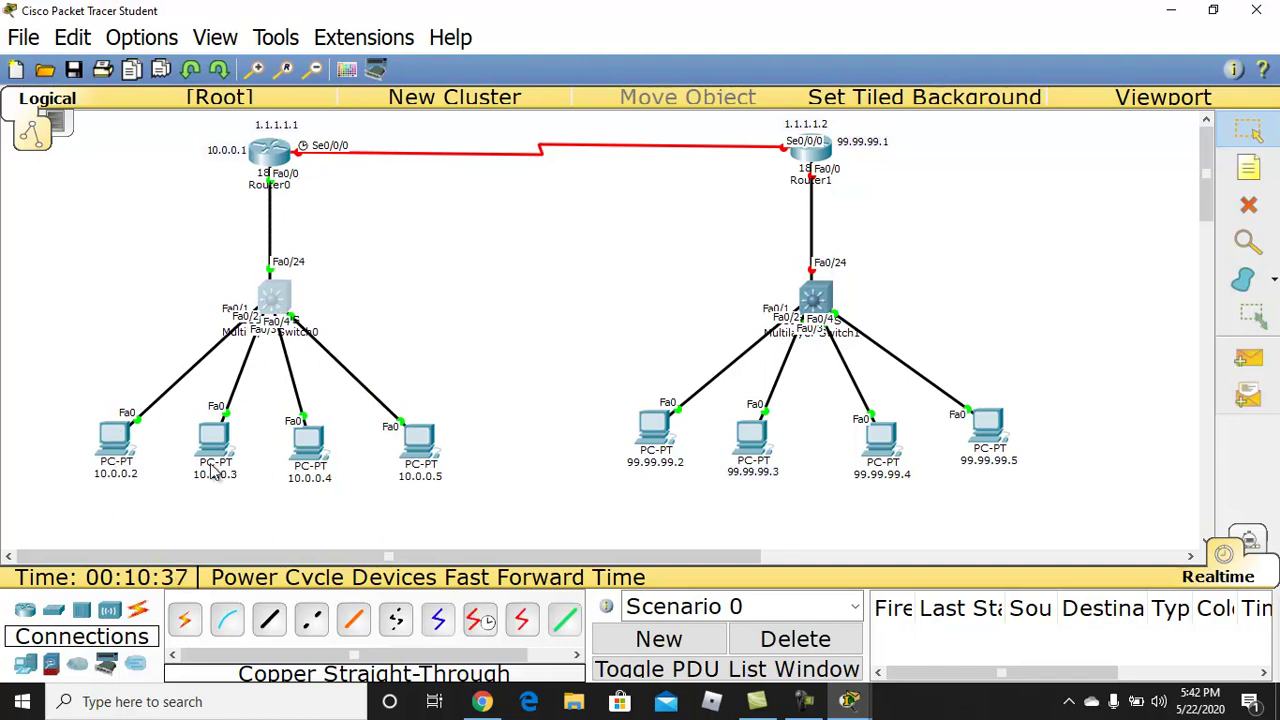
- Copy the label text 10.0.0.2 from the first PC under Multilayer Switch0
{"action": "left_click", "coordinate": [116, 442]}
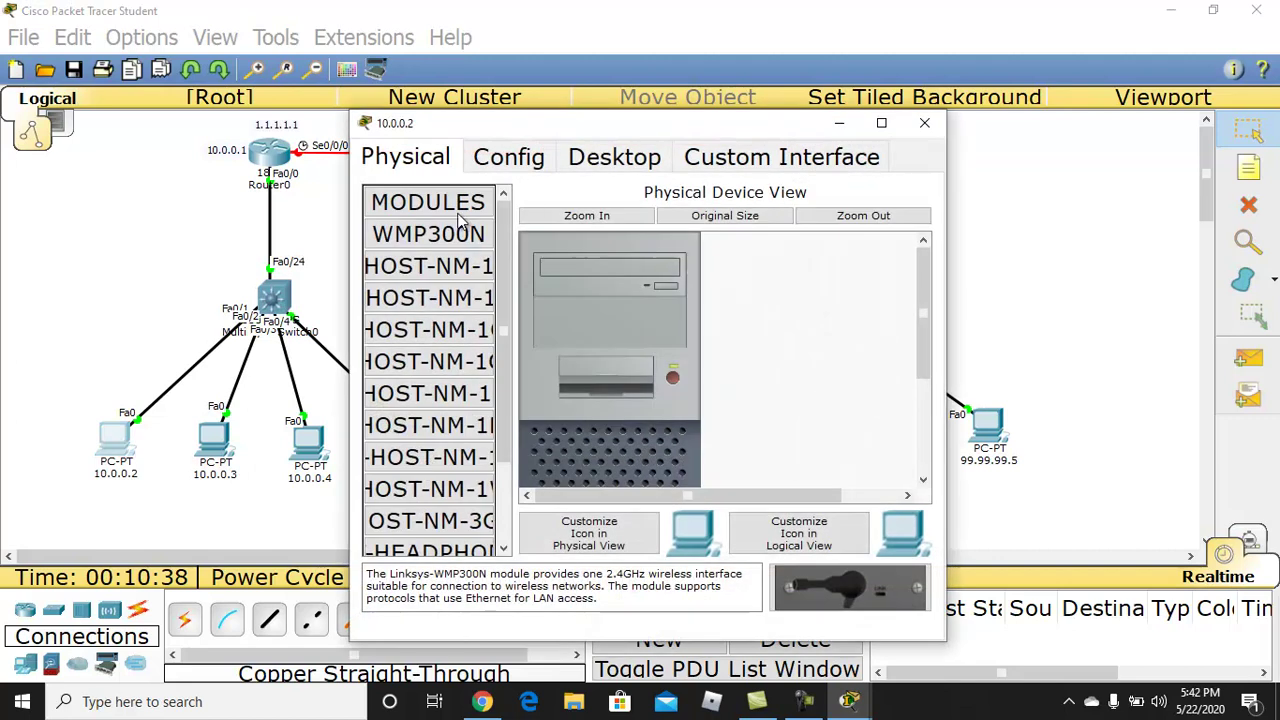
{"action": "left_click", "coordinate": [179, 484]}
{"action": "left_click", "coordinate": [122, 477]}
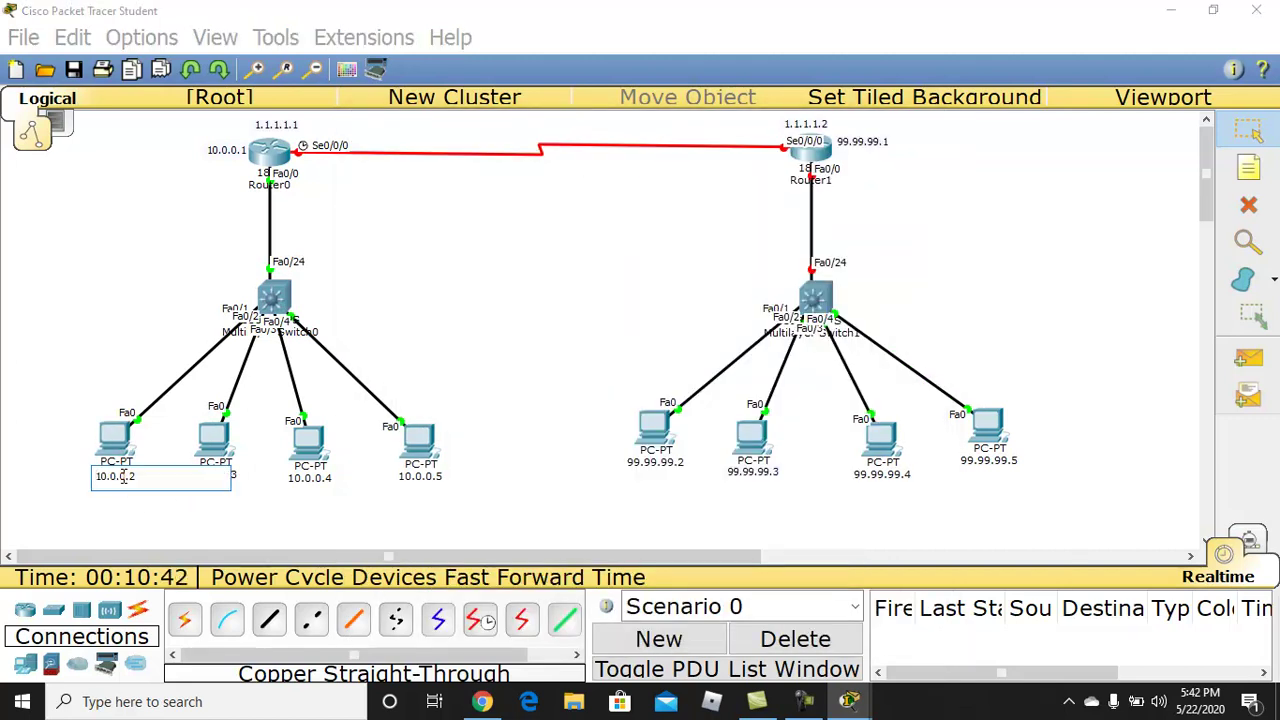
{"action": "triple_click", "coordinate": [122, 477]}
{"action": "key", "text": "ctrl+c"}
- Give PC 10.0.0.2 the static IP 10.0.0.2, mask 255.0.0.0 and a default gateway in the 10.0.0.x range, and close its window
{"action": "left_click", "coordinate": [116, 437]}
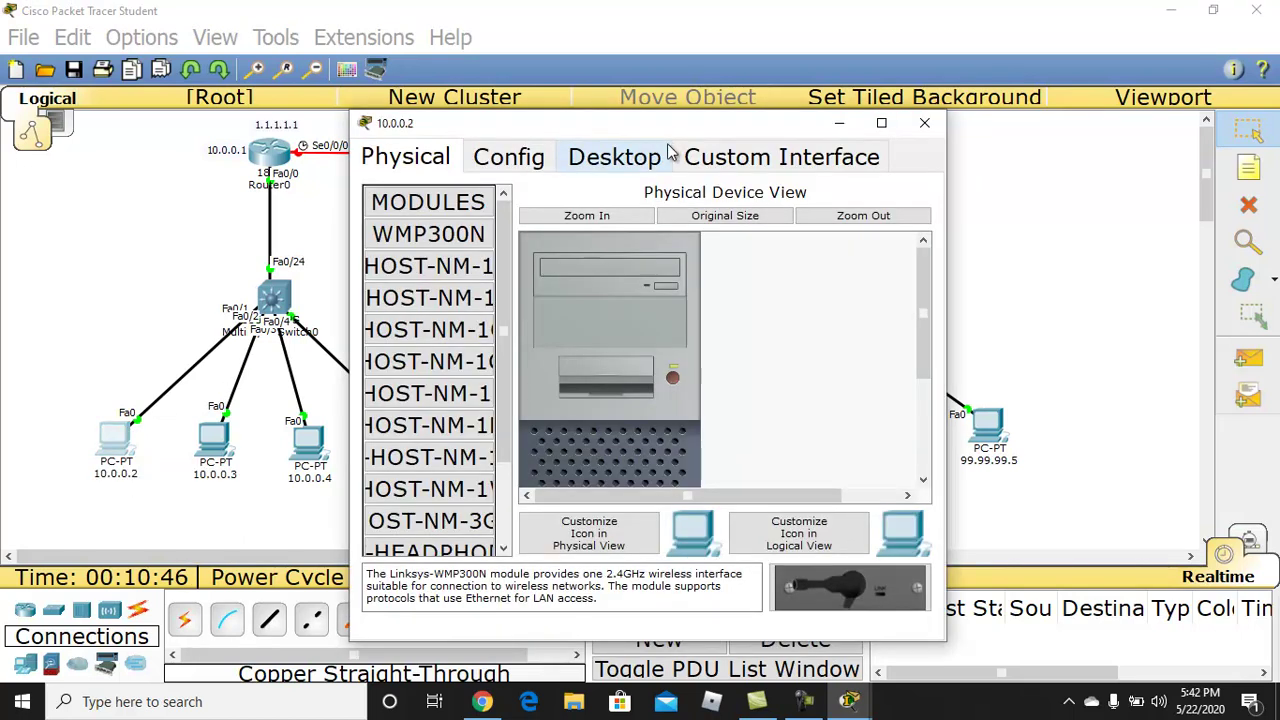
{"action": "left_click", "coordinate": [610, 160]}
{"action": "left_click", "coordinate": [445, 236]}
{"action": "left_click", "coordinate": [540, 252]}
{"action": "type", "text": "10.0.0.2"}
{"action": "left_click", "coordinate": [545, 284]}
{"action": "left_click", "coordinate": [549, 303]}
{"action": "type", "text": "10.0.0.2"}
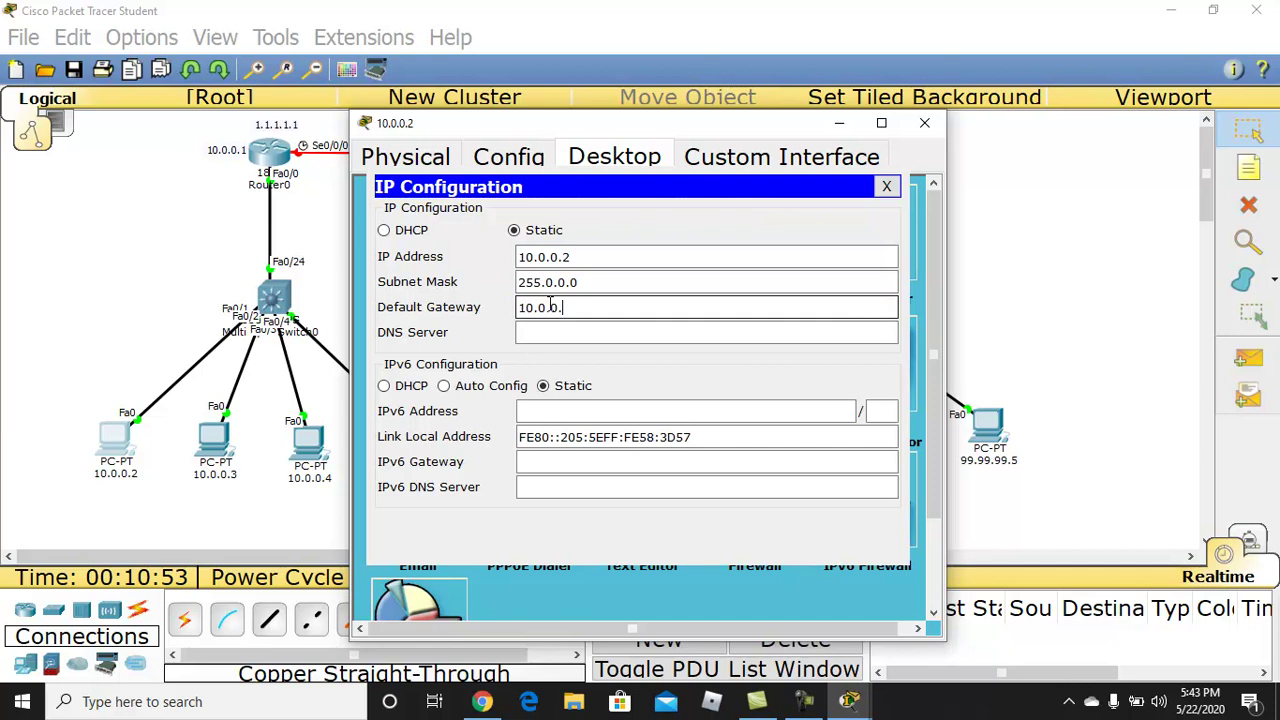
{"action": "left_click", "coordinate": [886, 186]}
{"action": "left_click", "coordinate": [925, 126]}
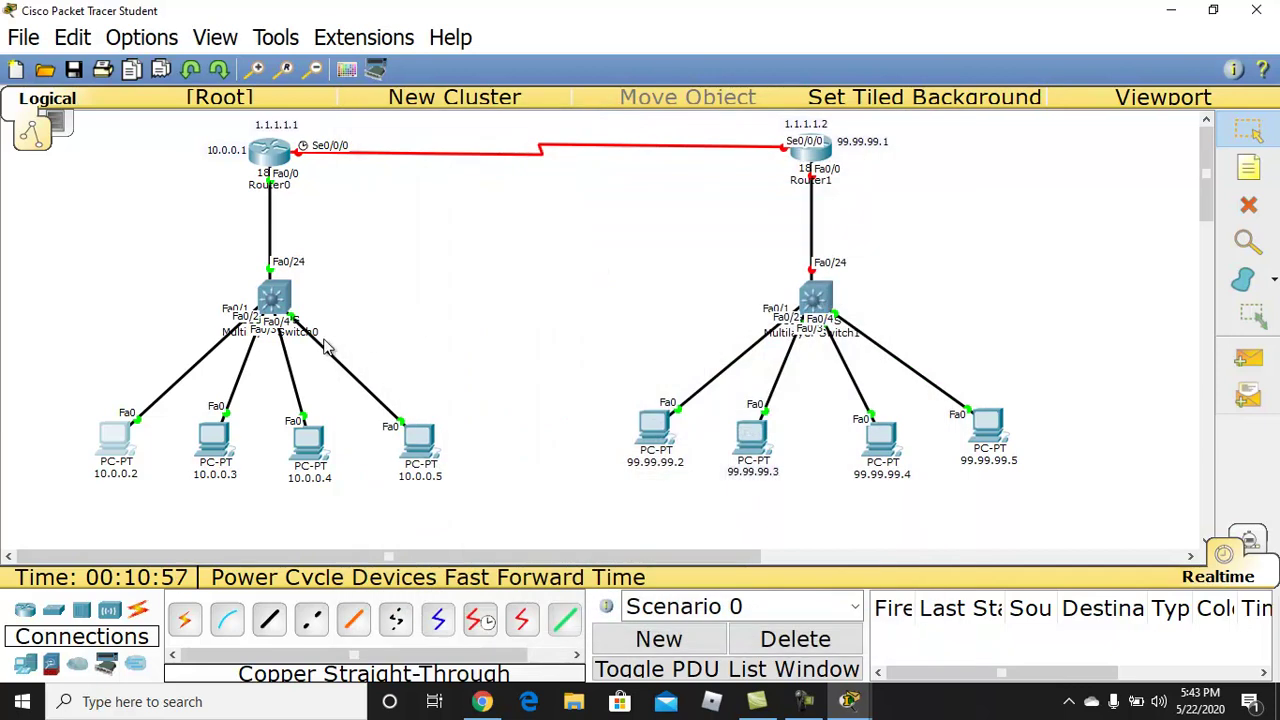
- Give PC 10.0.0.3 the static IP 10.0.0.3, mask 255.0.0.0 and default gateway 10.0.0.1, and close its window
{"action": "left_click", "coordinate": [213, 445]}
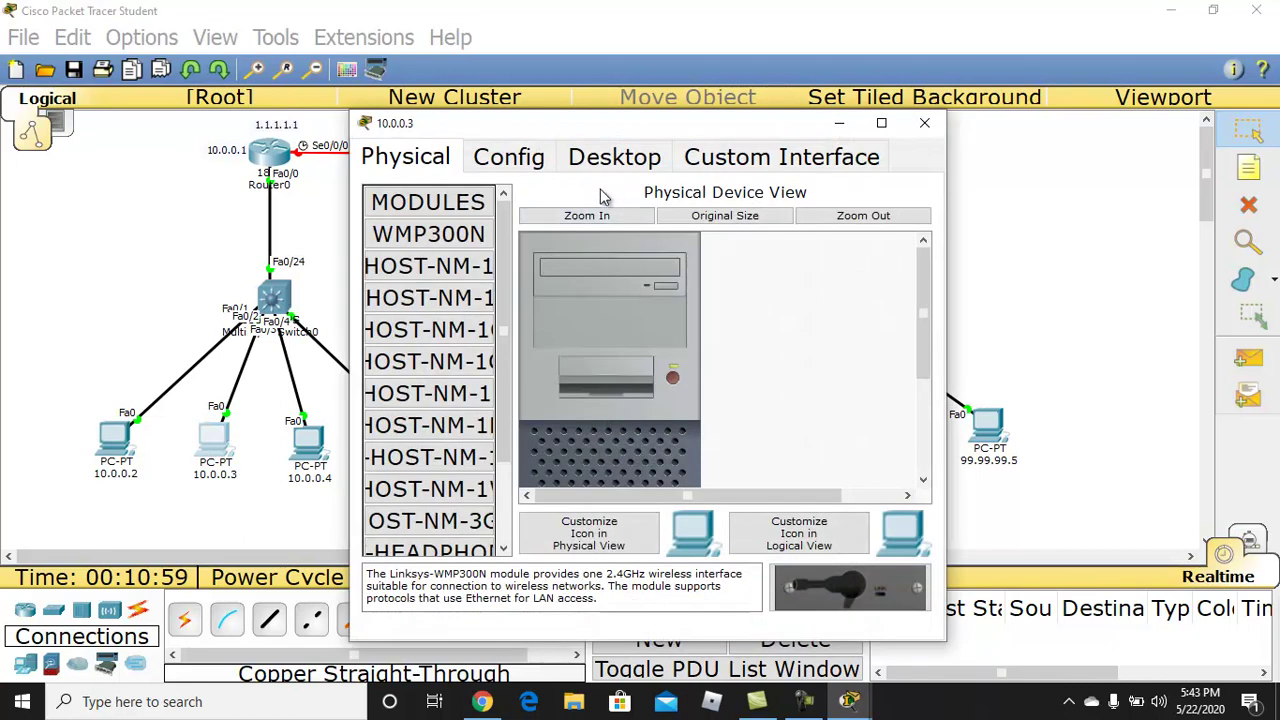
{"action": "left_click", "coordinate": [614, 160]}
{"action": "left_click", "coordinate": [440, 229]}
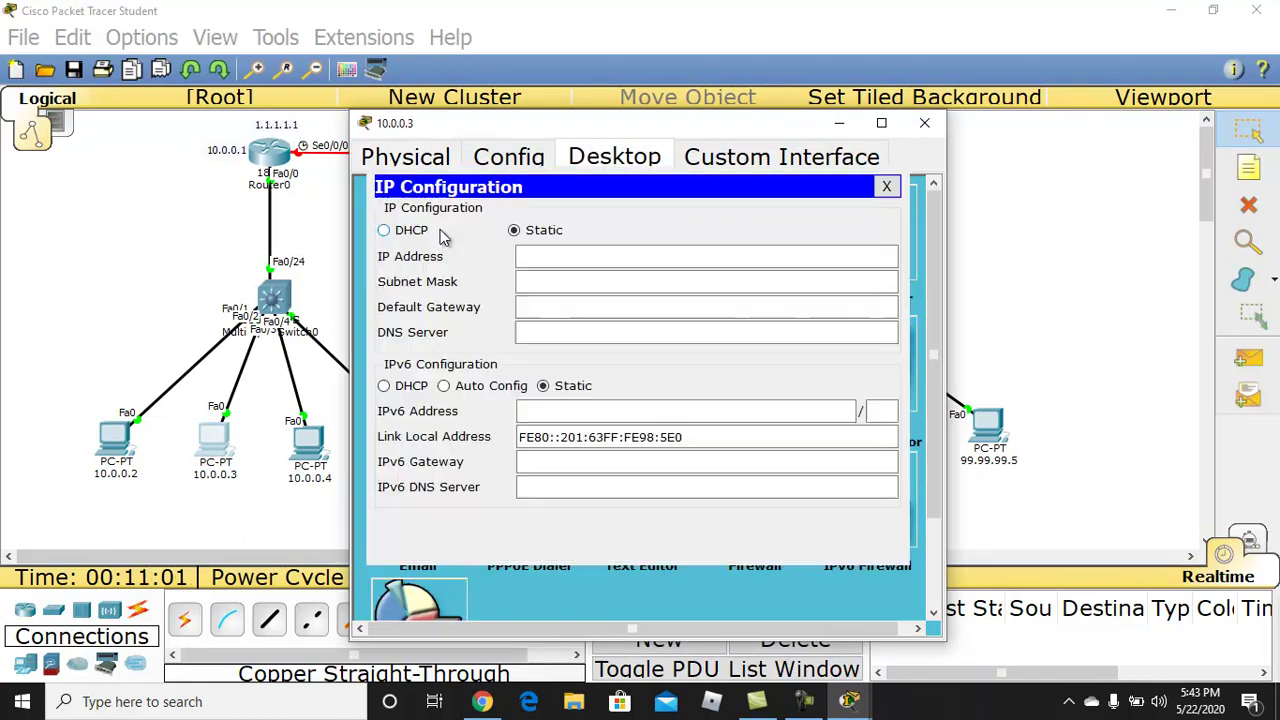
{"action": "left_click", "coordinate": [557, 258]}
{"action": "type", "text": "10.0.0.2"}
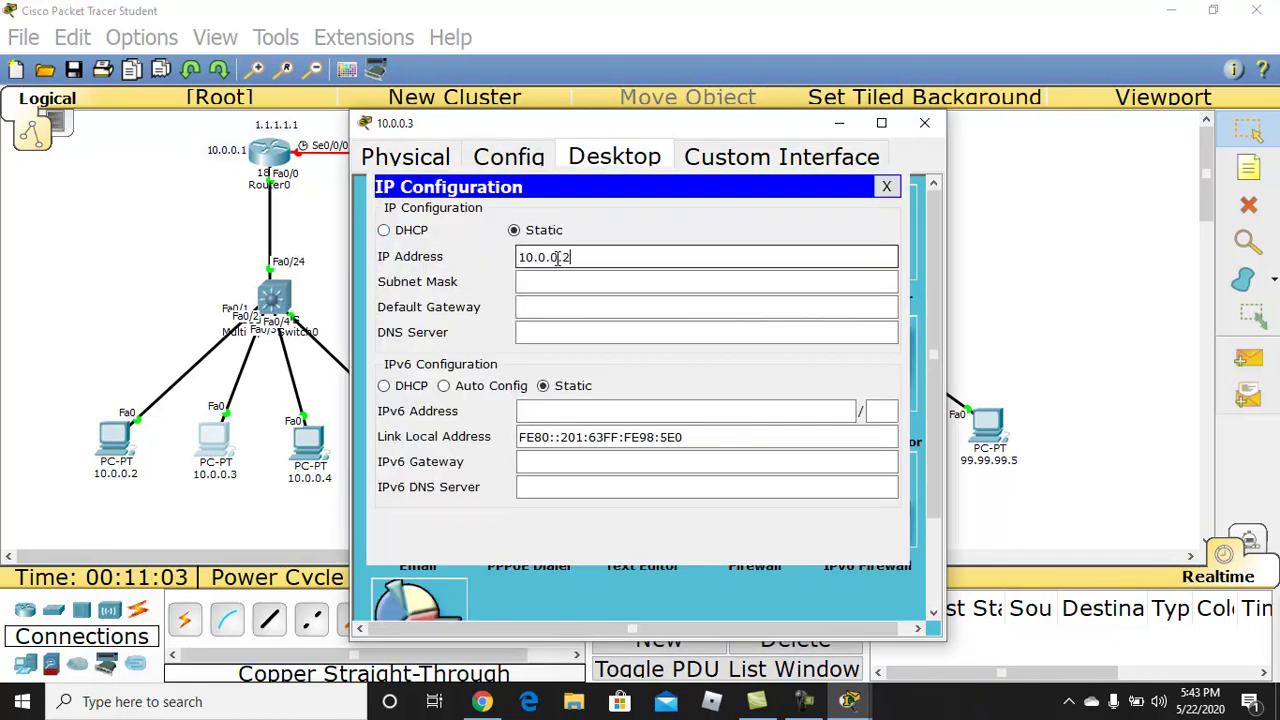
{"action": "left_click", "coordinate": [572, 281]}
{"action": "left_click", "coordinate": [562, 308]}
{"action": "type", "text": "10.0.0.2"}
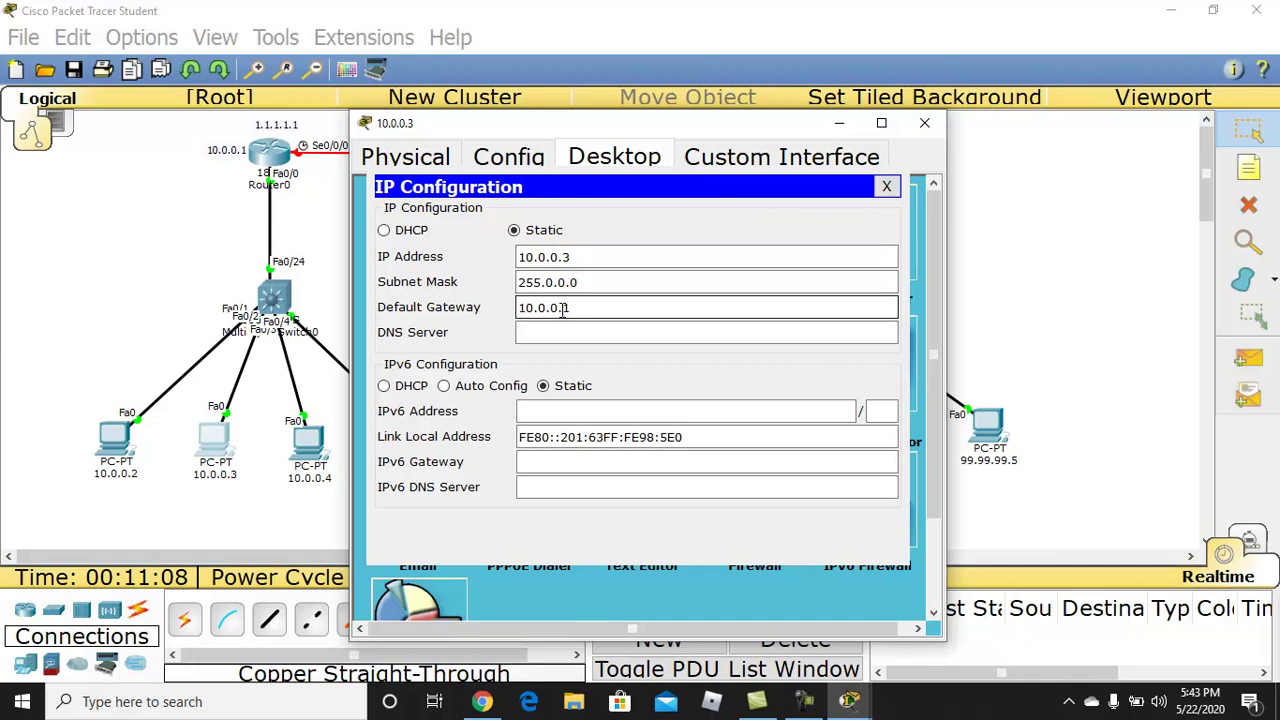
{"action": "left_click", "coordinate": [886, 186]}
{"action": "left_click", "coordinate": [924, 123]}
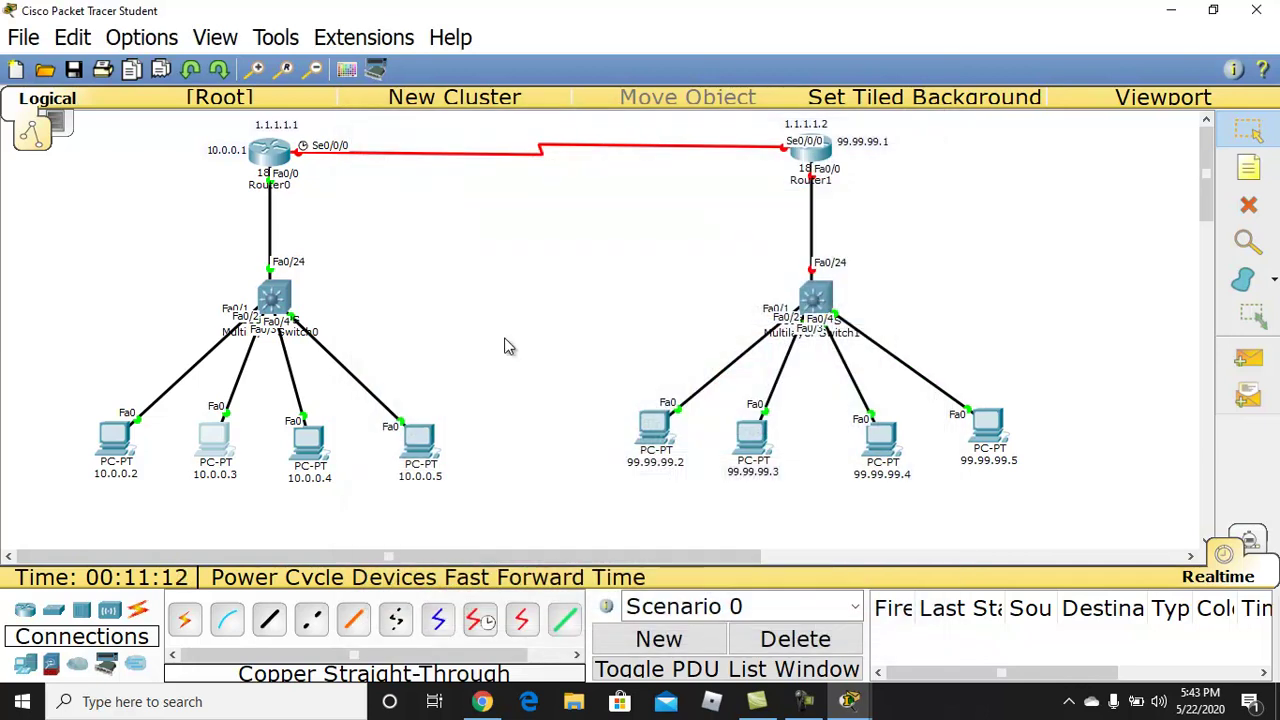
- Give PC 10.0.0.4 the static IP 10.0.0.4, mask 255.0.0.0 and a default gateway in the 10.0.0.x range, and close its window
{"action": "left_click", "coordinate": [310, 442]}
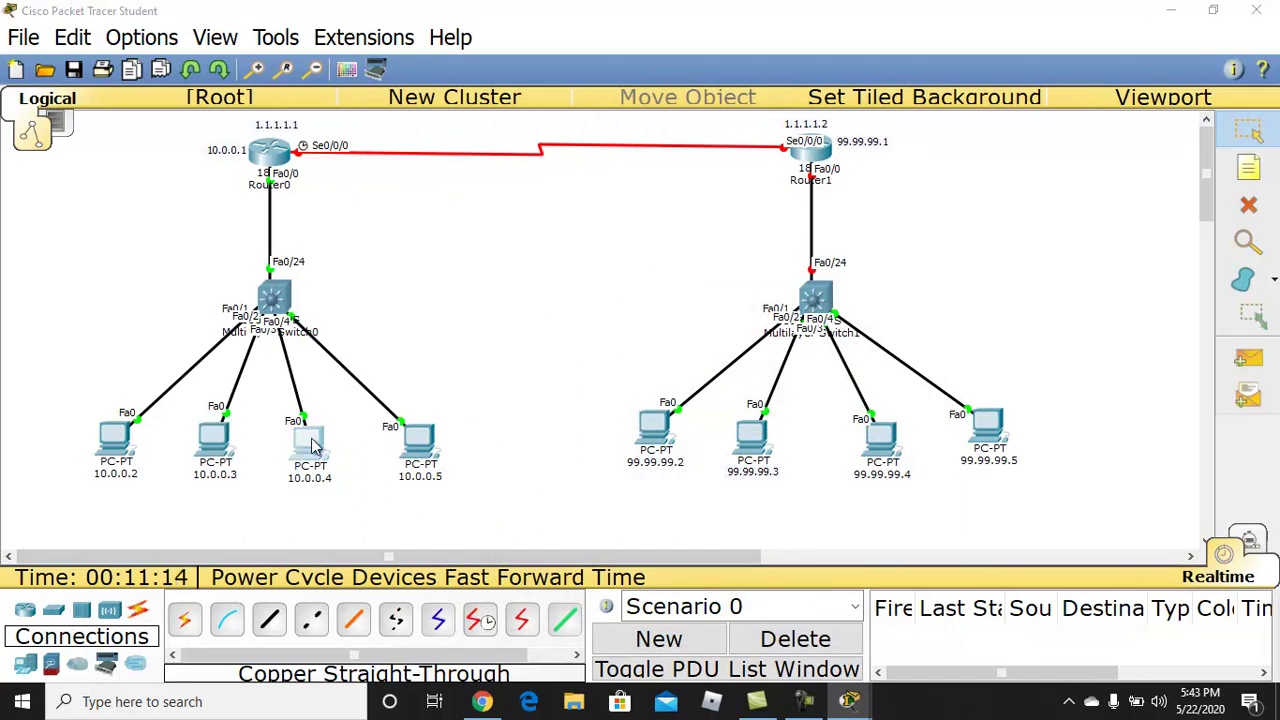
{"action": "left_click", "coordinate": [519, 163]}
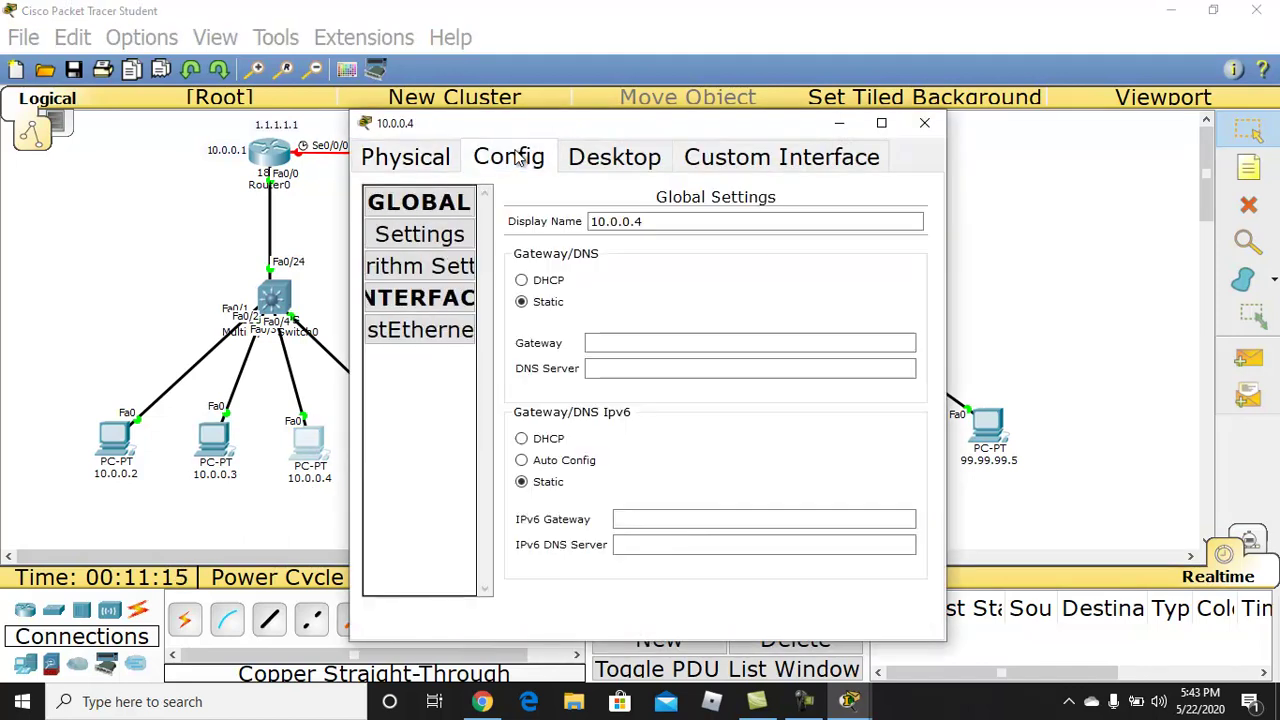
{"action": "left_click", "coordinate": [632, 163]}
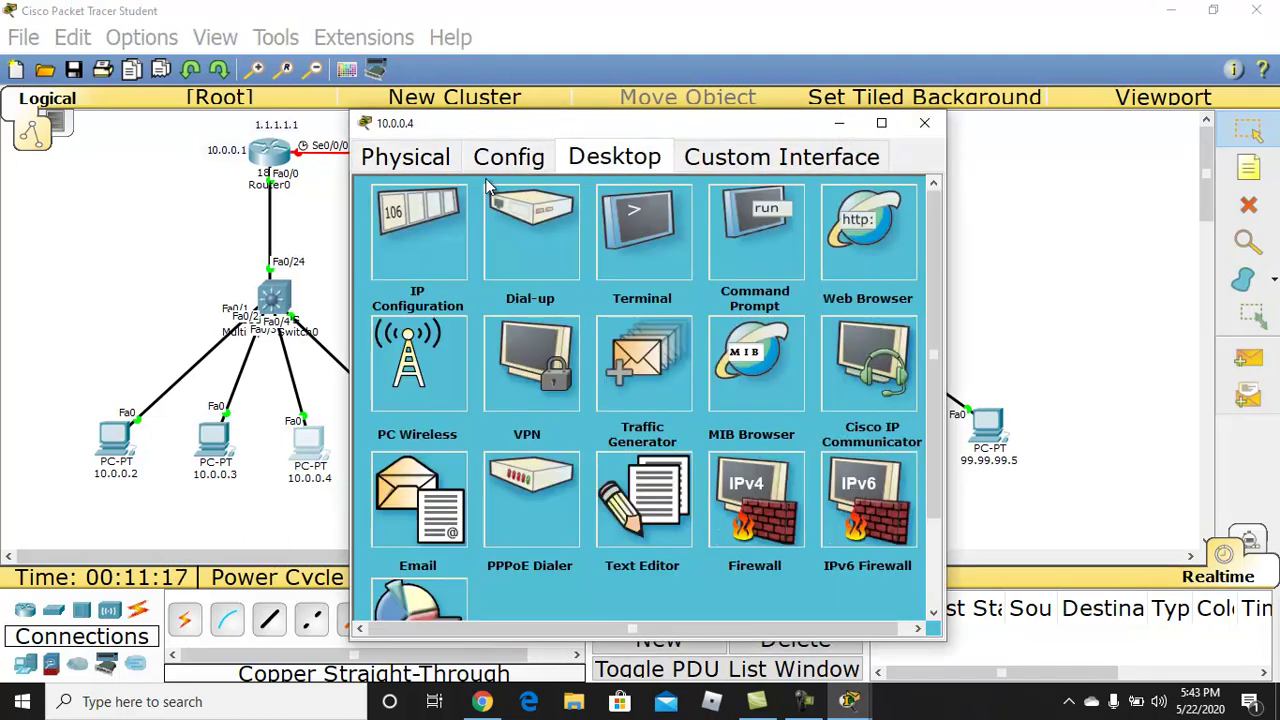
{"action": "left_click", "coordinate": [406, 228]}
{"action": "key", "text": "ctrl+v"}
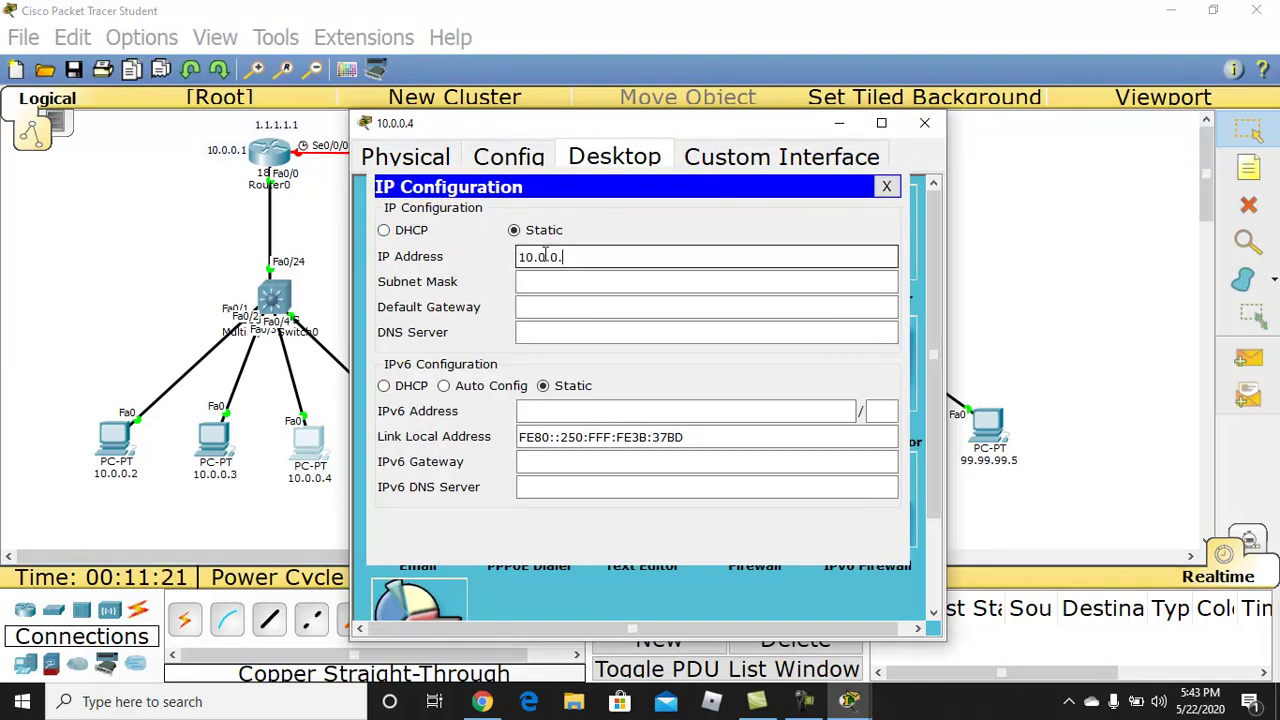
{"action": "left_click", "coordinate": [545, 282]}
{"action": "left_click", "coordinate": [545, 308]}
{"action": "key", "text": "ctrl+v"}
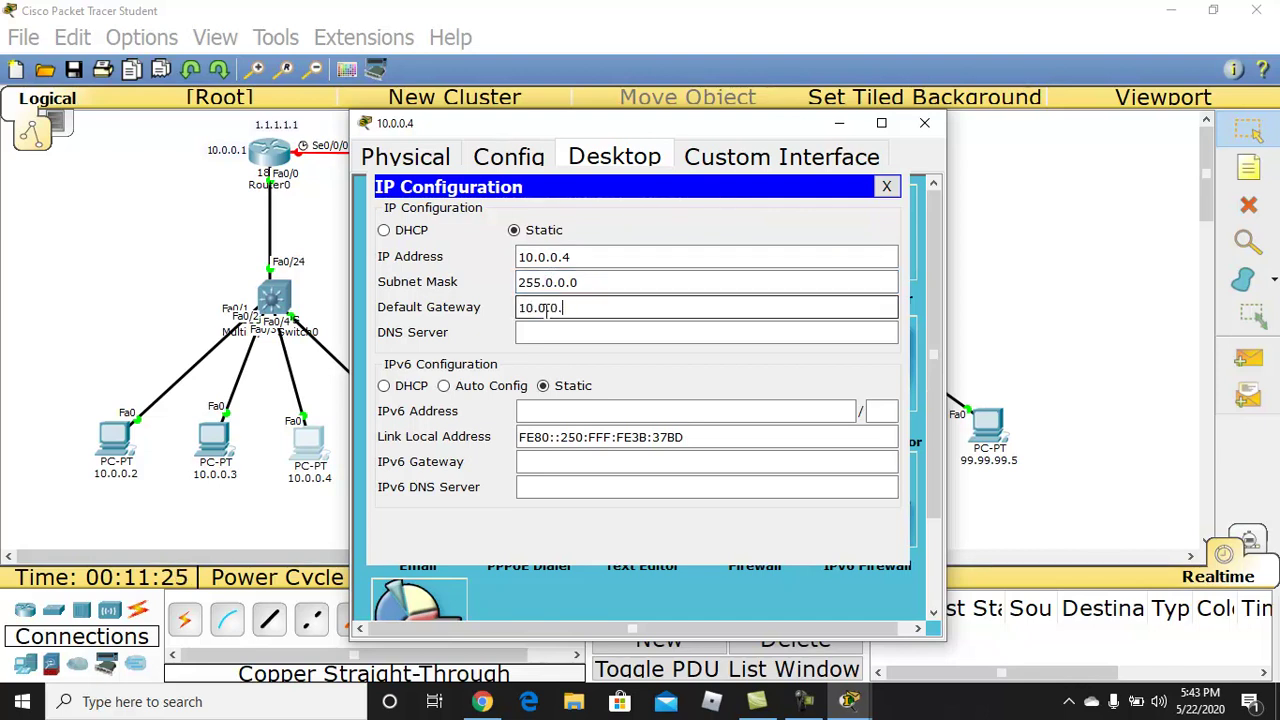
{"action": "left_click", "coordinate": [886, 187]}
{"action": "left_click", "coordinate": [924, 122]}
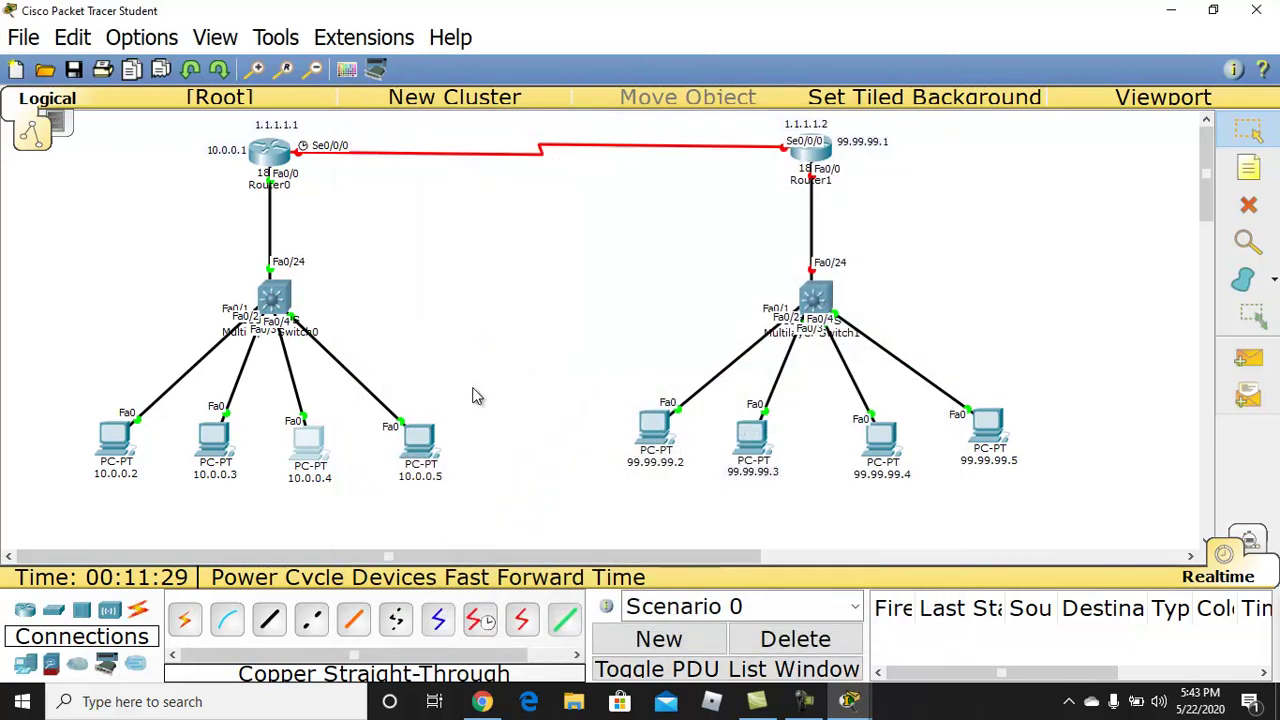
- Give PC 10.0.0.5 the static IP 10.0.0.5, mask 255.0.0.0 and a default gateway in the 10.0.0.x range, and close its window
{"action": "left_click", "coordinate": [420, 444]}
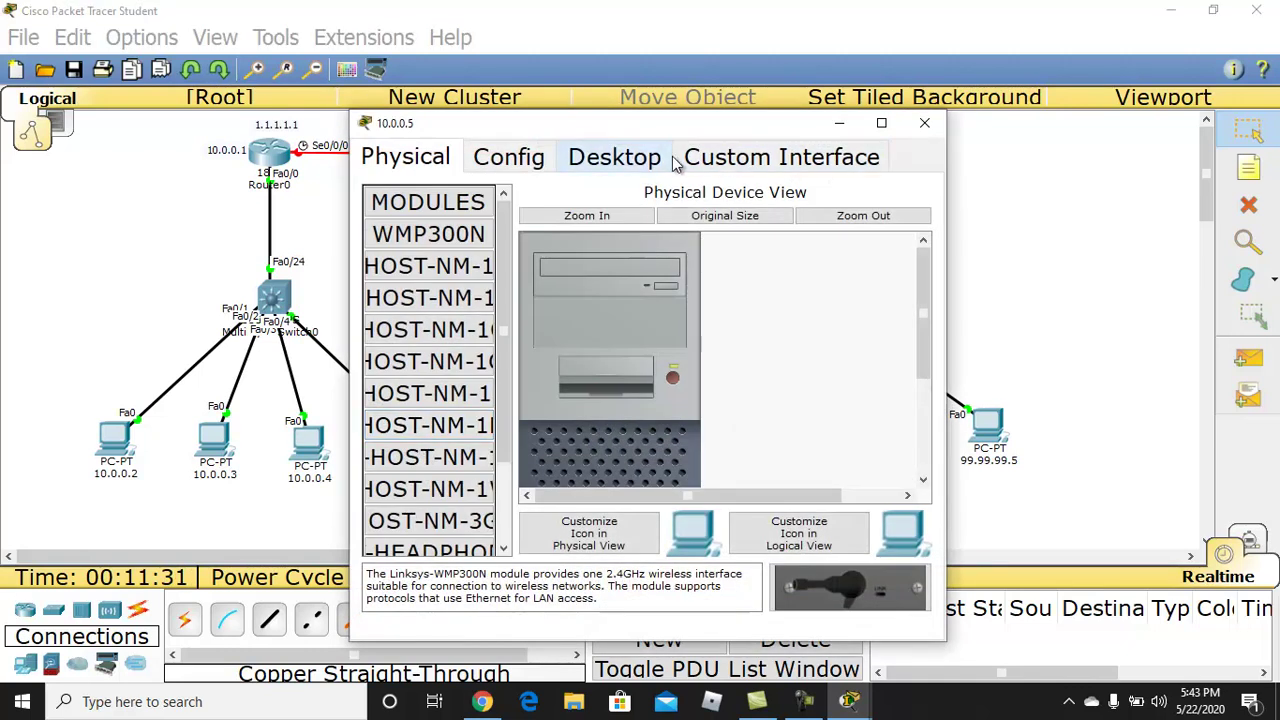
{"action": "left_click", "coordinate": [641, 168]}
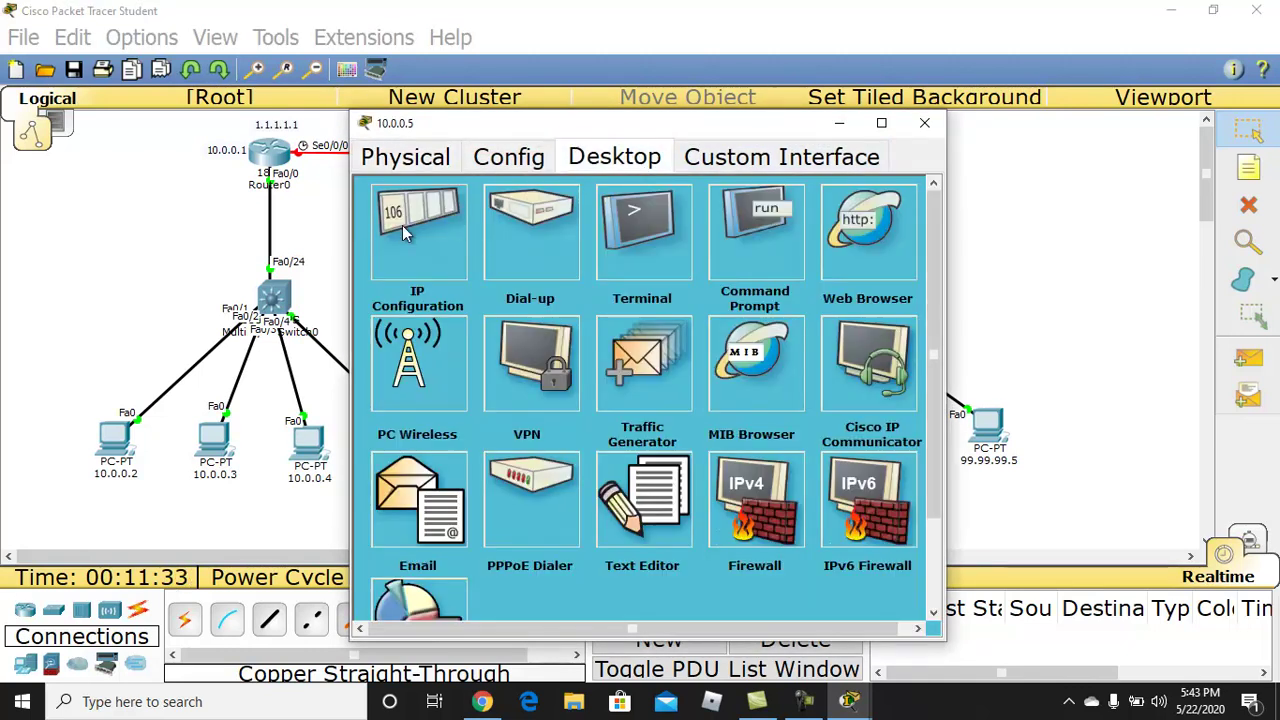
{"action": "left_click", "coordinate": [405, 232]}
{"action": "left_click", "coordinate": [540, 258]}
{"action": "type", "text": "10.0.0.2"}
{"action": "left_click", "coordinate": [537, 281]}
{"action": "left_click", "coordinate": [535, 308]}
{"action": "type", "text": "10.0.0.2"}
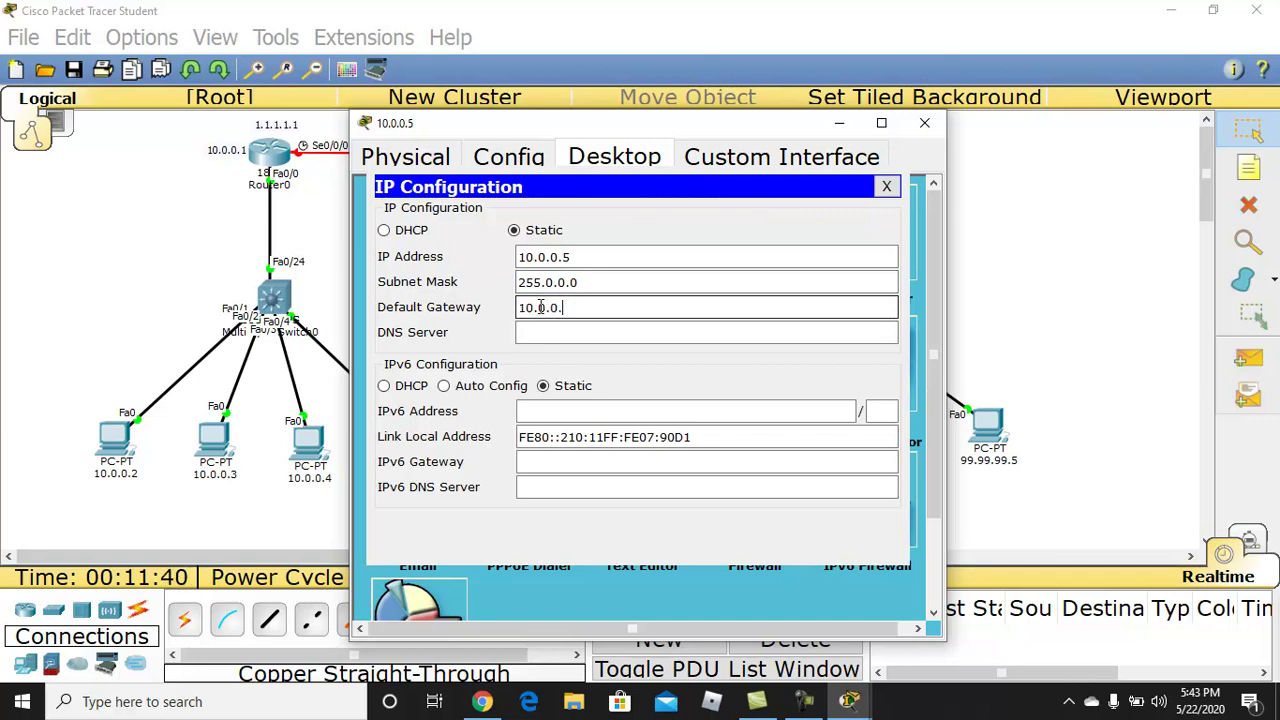
{"action": "left_click", "coordinate": [886, 186]}
{"action": "left_click", "coordinate": [921, 126]}
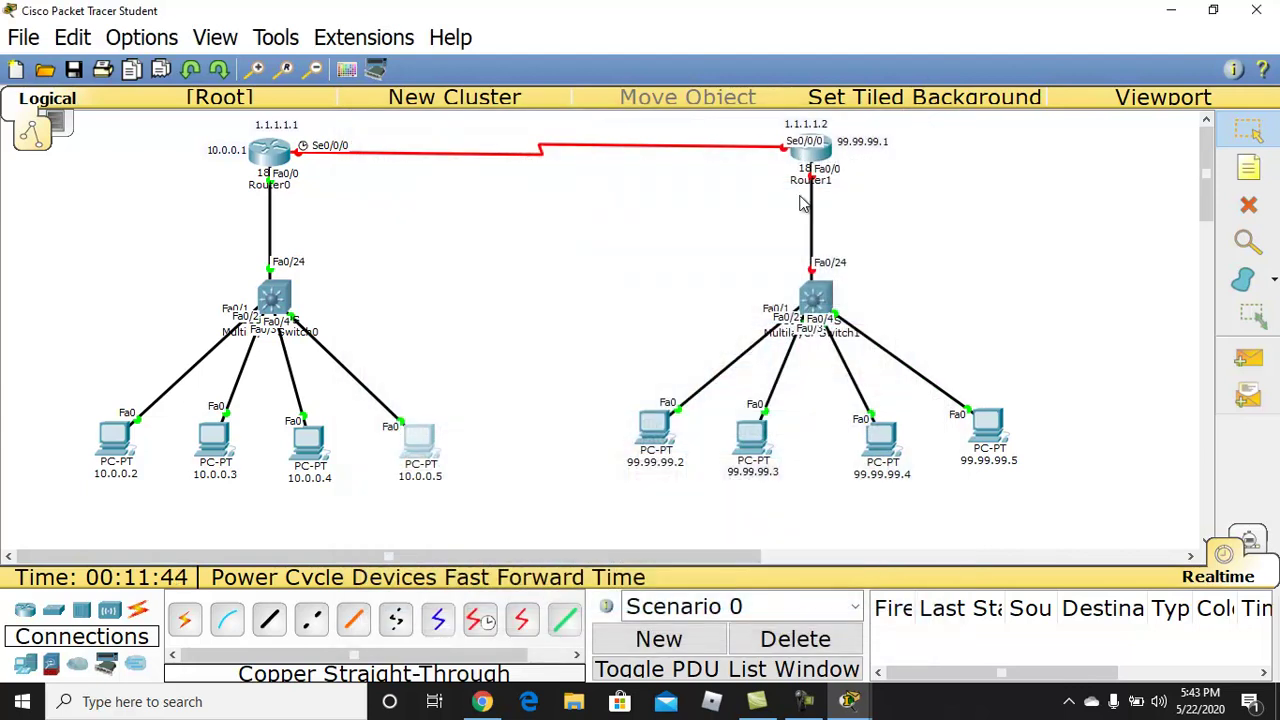
- Test connectivity with a simple PDU from PC 10.0.0.2 to PC 10.0.0.5, and delete the scenario's results
{"action": "left_click", "coordinate": [1249, 358]}
{"action": "left_click", "coordinate": [115, 437]}
{"action": "left_click", "coordinate": [425, 437]}
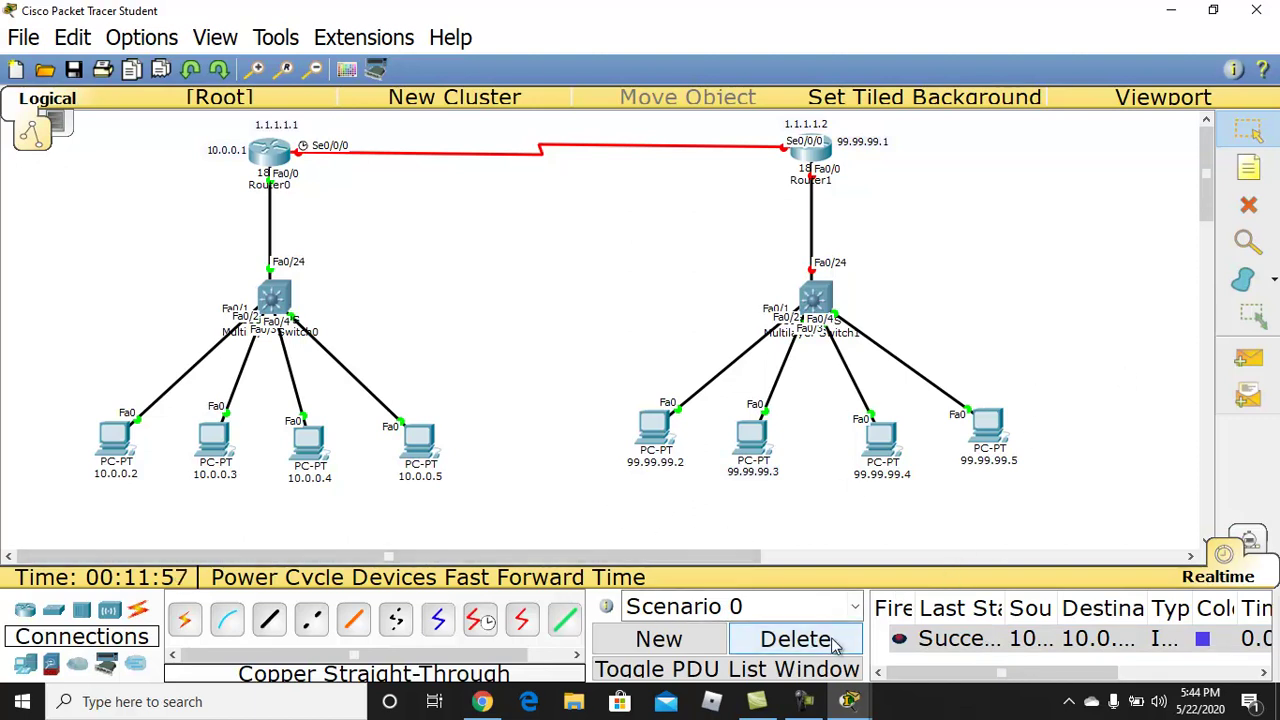
{"action": "left_click", "coordinate": [795, 638]}
- Try a simple PDU from PC 99.99.99.2 to PC 99.99.99.3, redirect it to PC 10.0.0.5, and delete the scenario's results
{"action": "left_click", "coordinate": [1248, 358]}
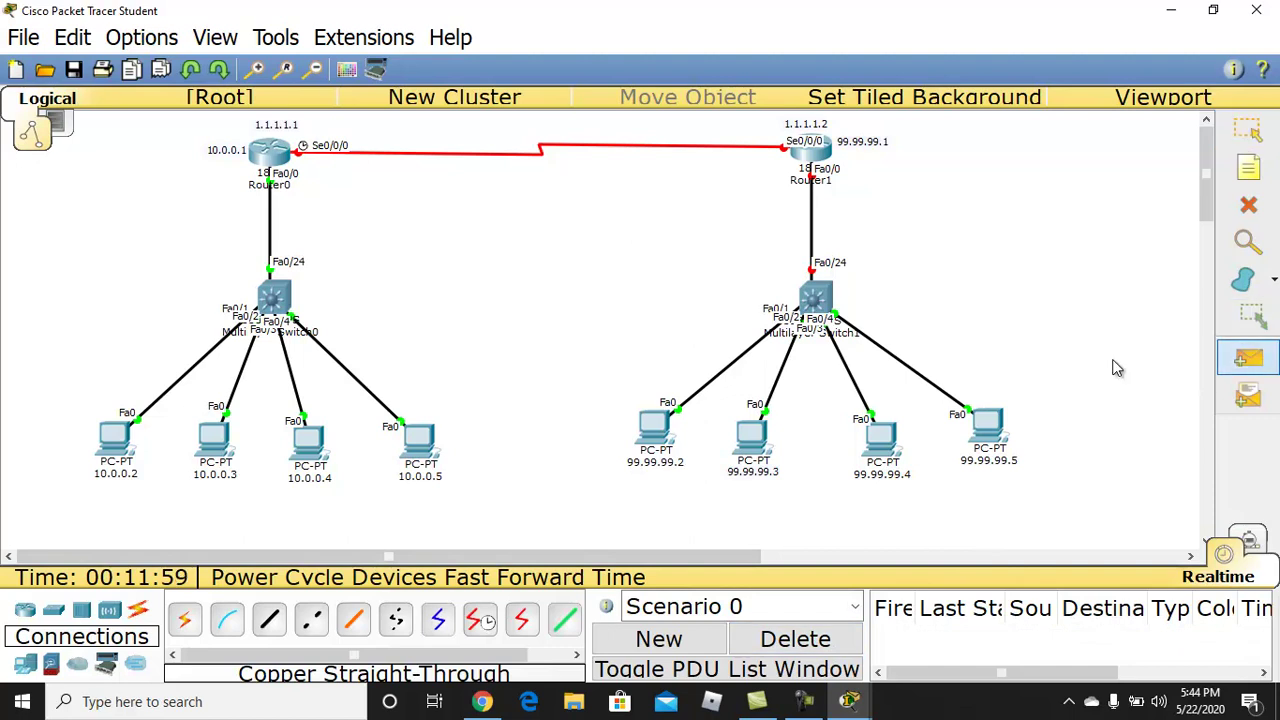
{"action": "left_click", "coordinate": [660, 428]}
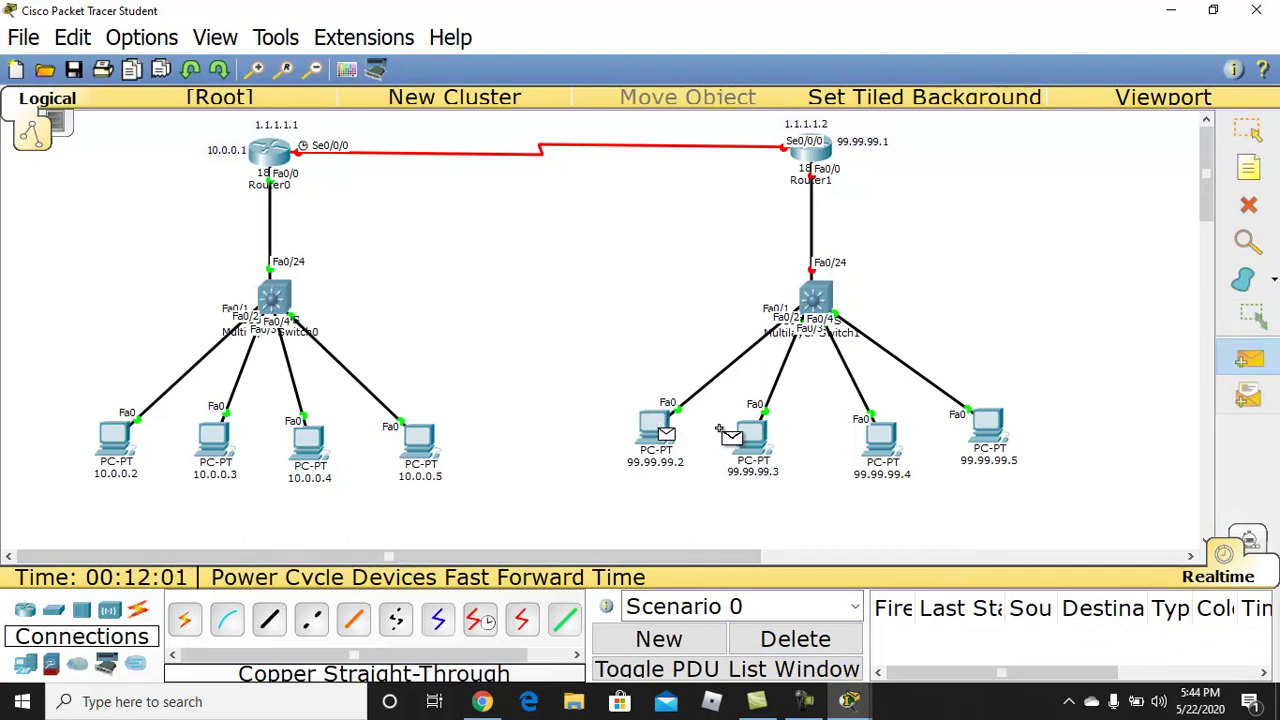
{"action": "left_click", "coordinate": [757, 440]}
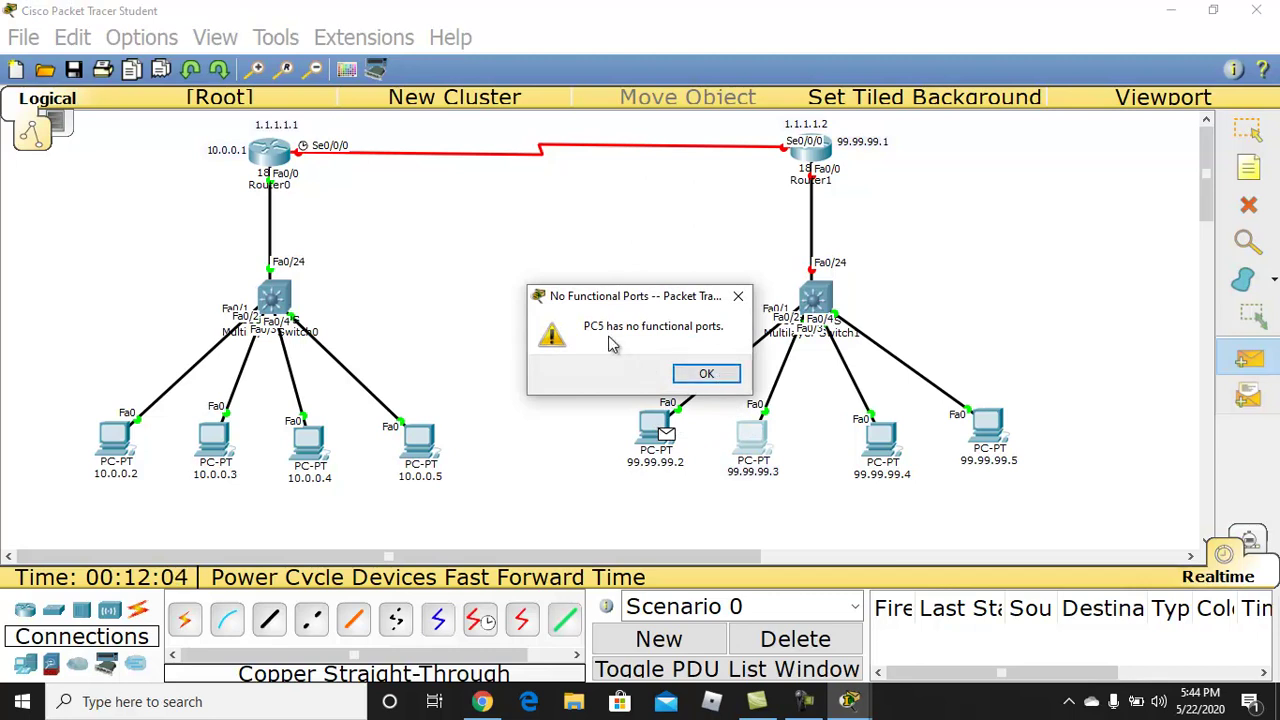
{"action": "left_click", "coordinate": [707, 373]}
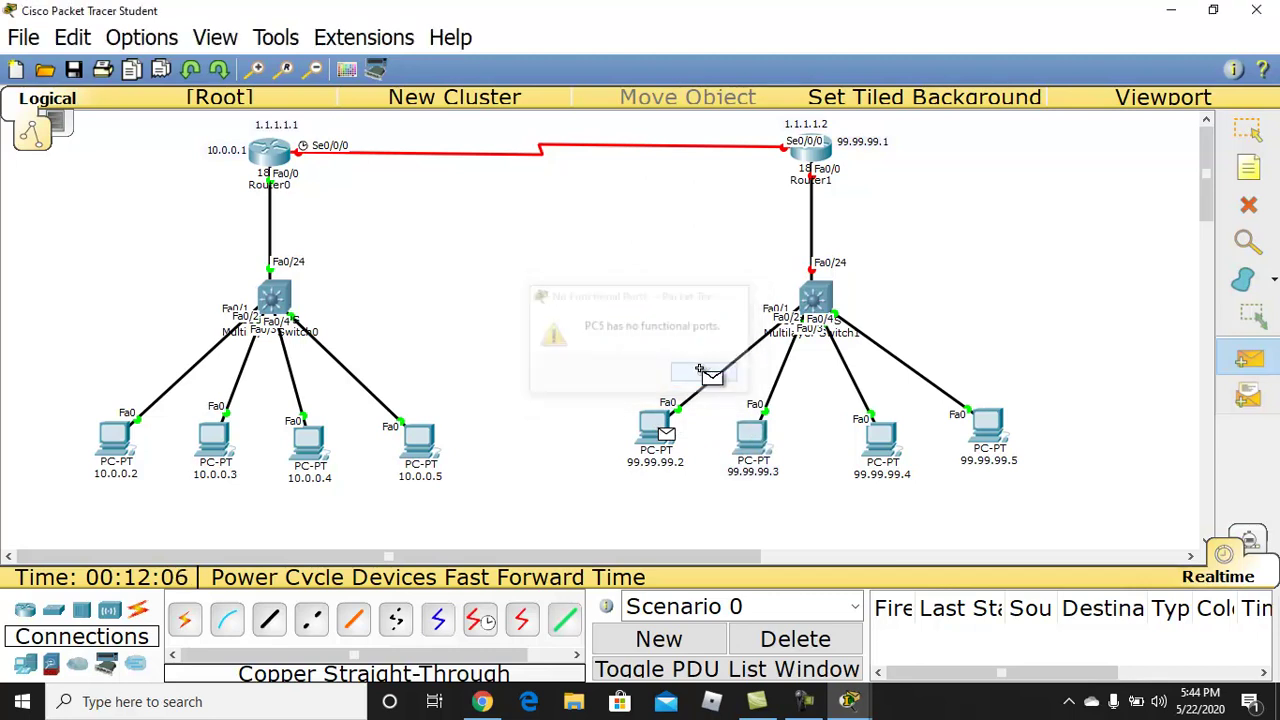
{"action": "left_click", "coordinate": [423, 436]}
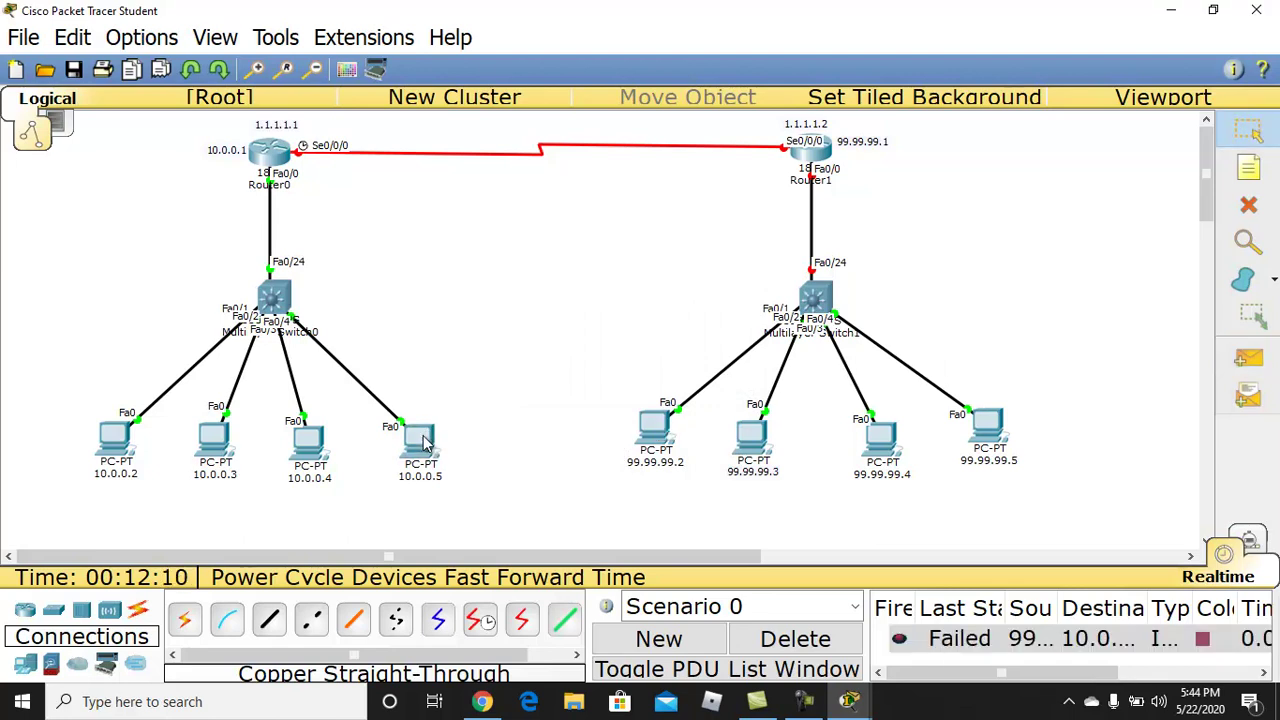
{"action": "left_click", "coordinate": [818, 644]}
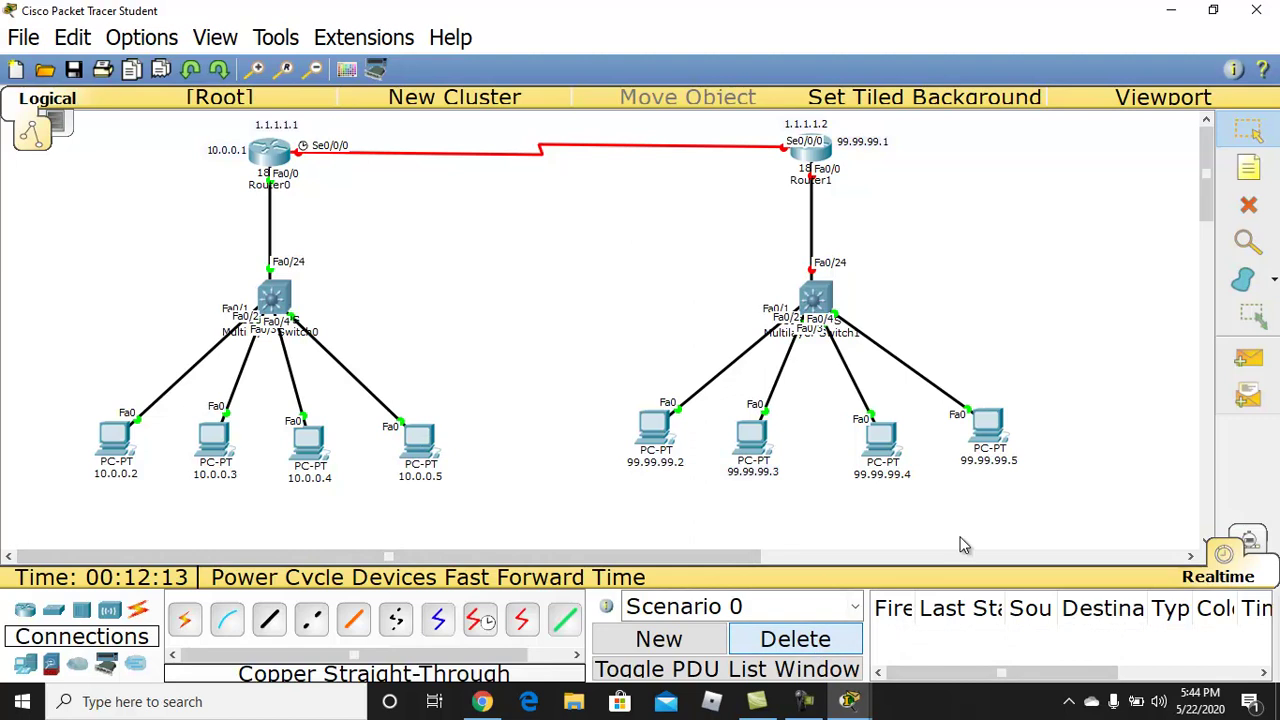
- Repeat the simple PDU test from PC 99.99.99.2 to PC 10.0.0.5, and clear the scenario
{"action": "left_click", "coordinate": [1250, 360]}
{"action": "left_click", "coordinate": [657, 430]}
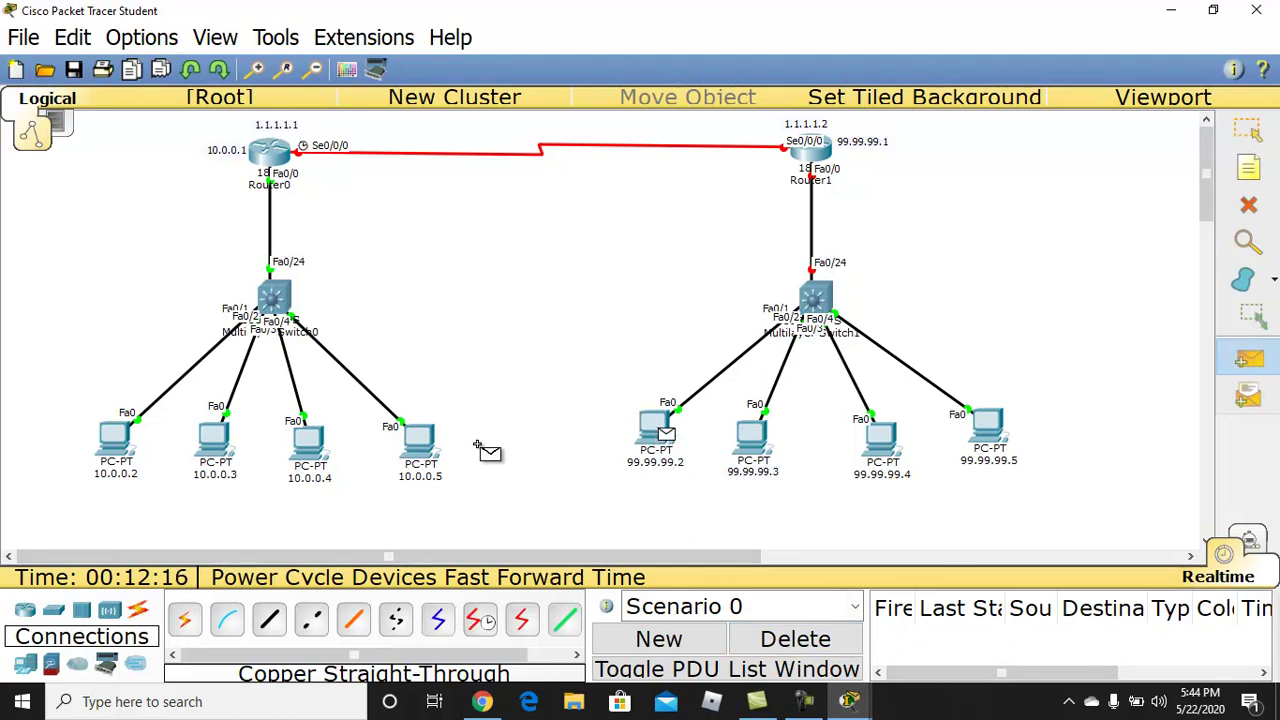
{"action": "left_click", "coordinate": [418, 445]}
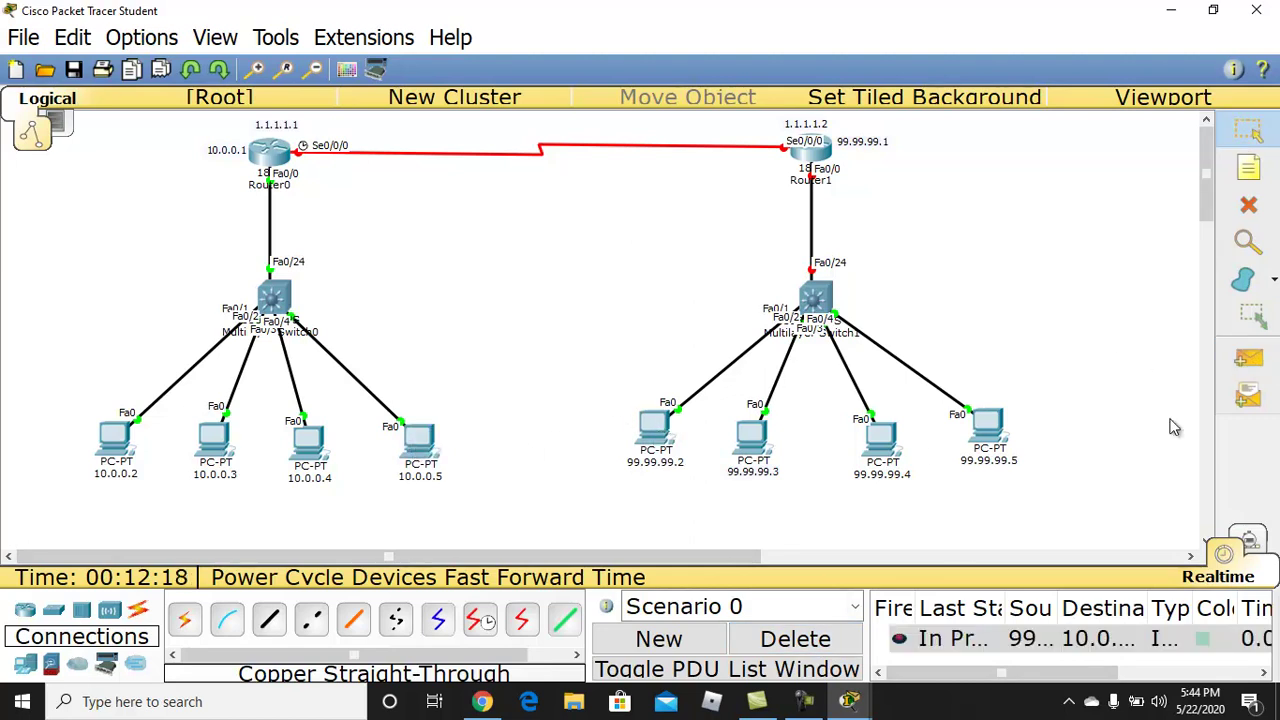
{"action": "left_click", "coordinate": [845, 641]}
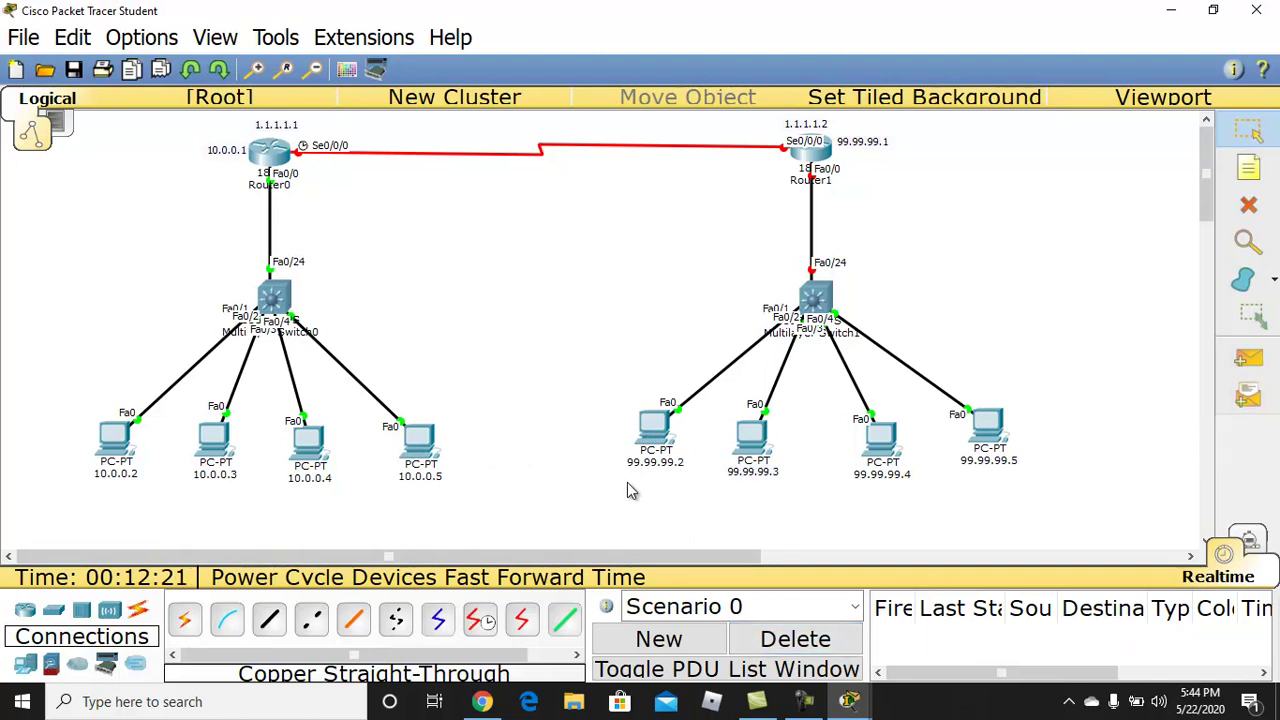
- Try a simple PDU from PC 10.0.0.5 to Router1, redirect it to Router0, and delete the scenario's results
{"action": "left_click", "coordinate": [1251, 361]}
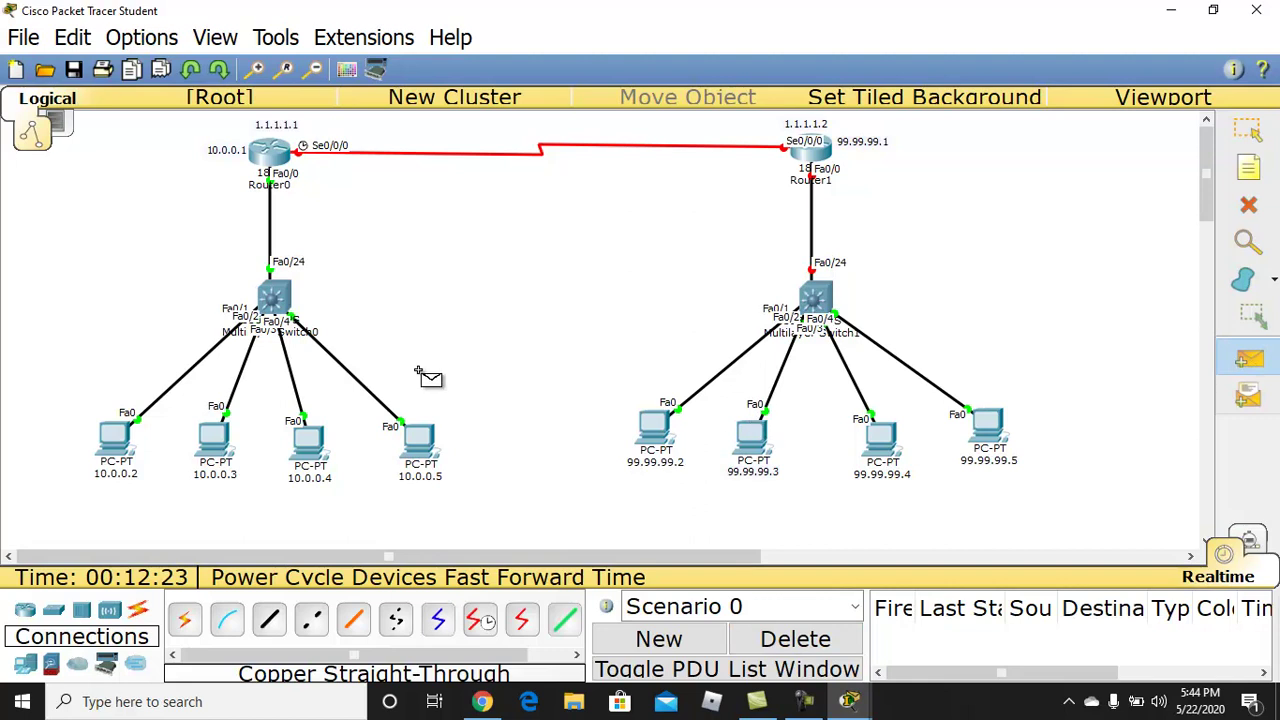
{"action": "left_click", "coordinate": [418, 445]}
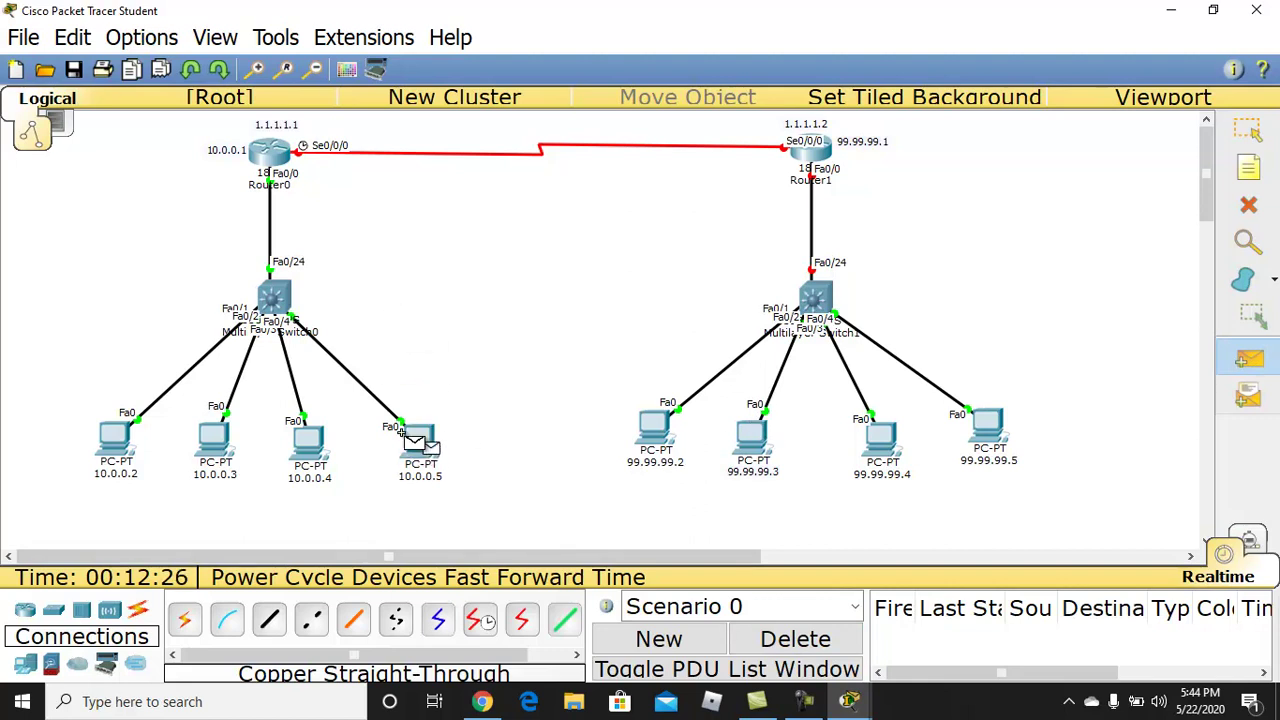
{"action": "left_click", "coordinate": [808, 155]}
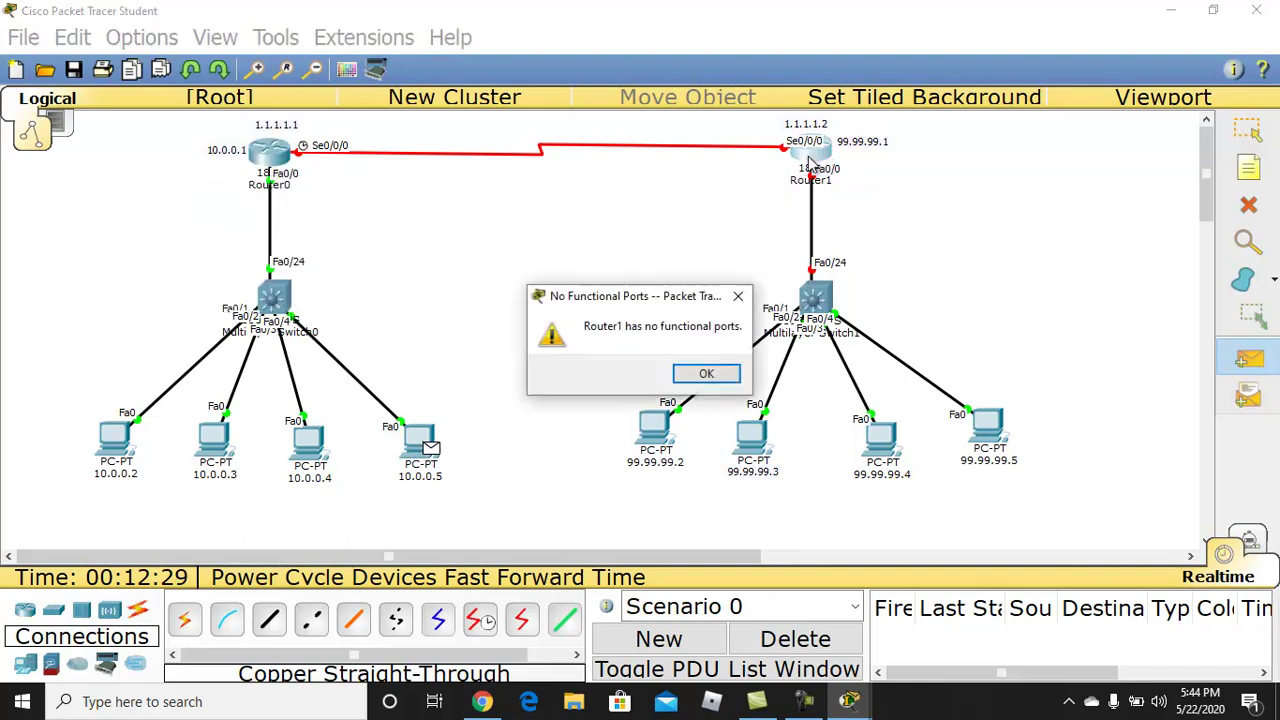
{"action": "left_click", "coordinate": [706, 374]}
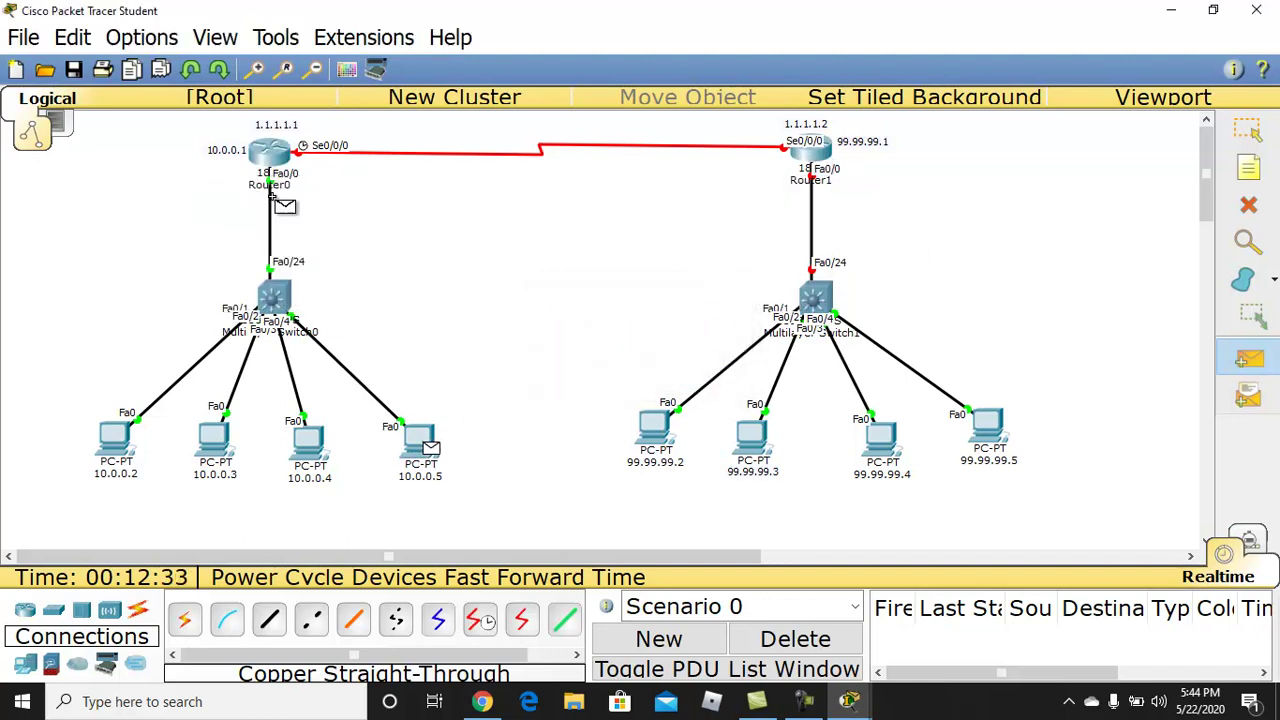
{"action": "left_click", "coordinate": [274, 160]}
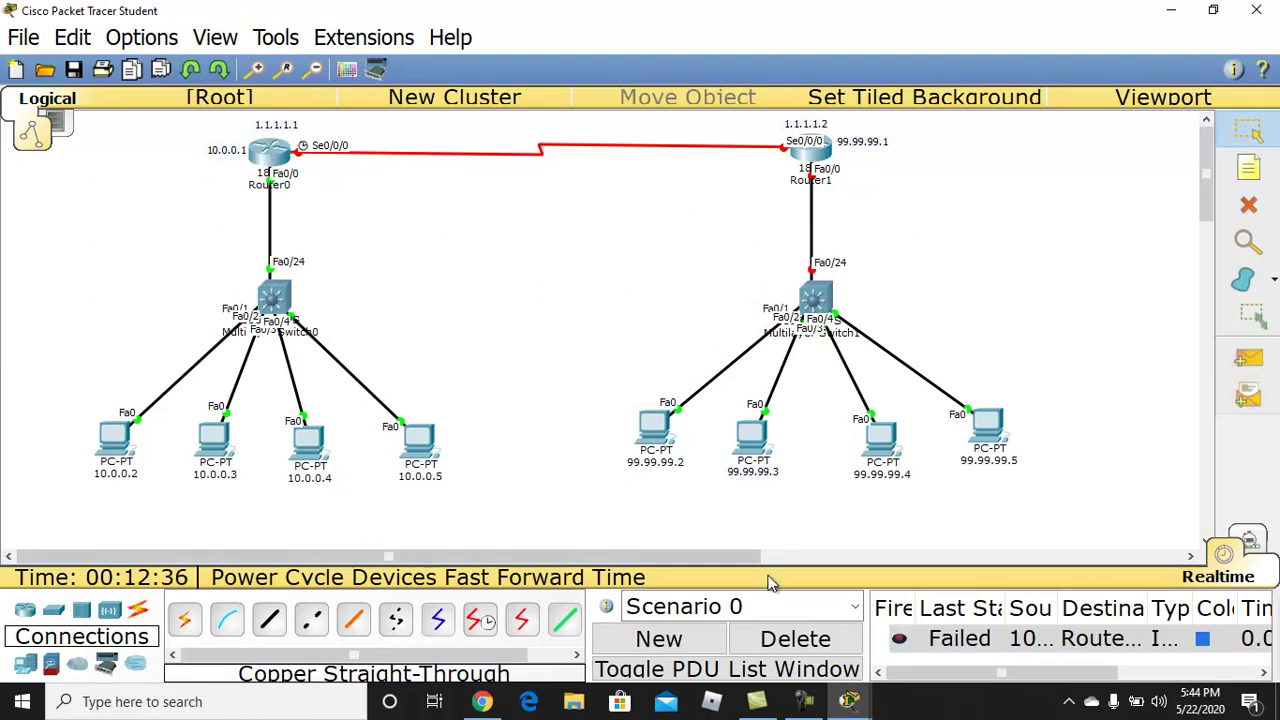
{"action": "left_click", "coordinate": [788, 643]}
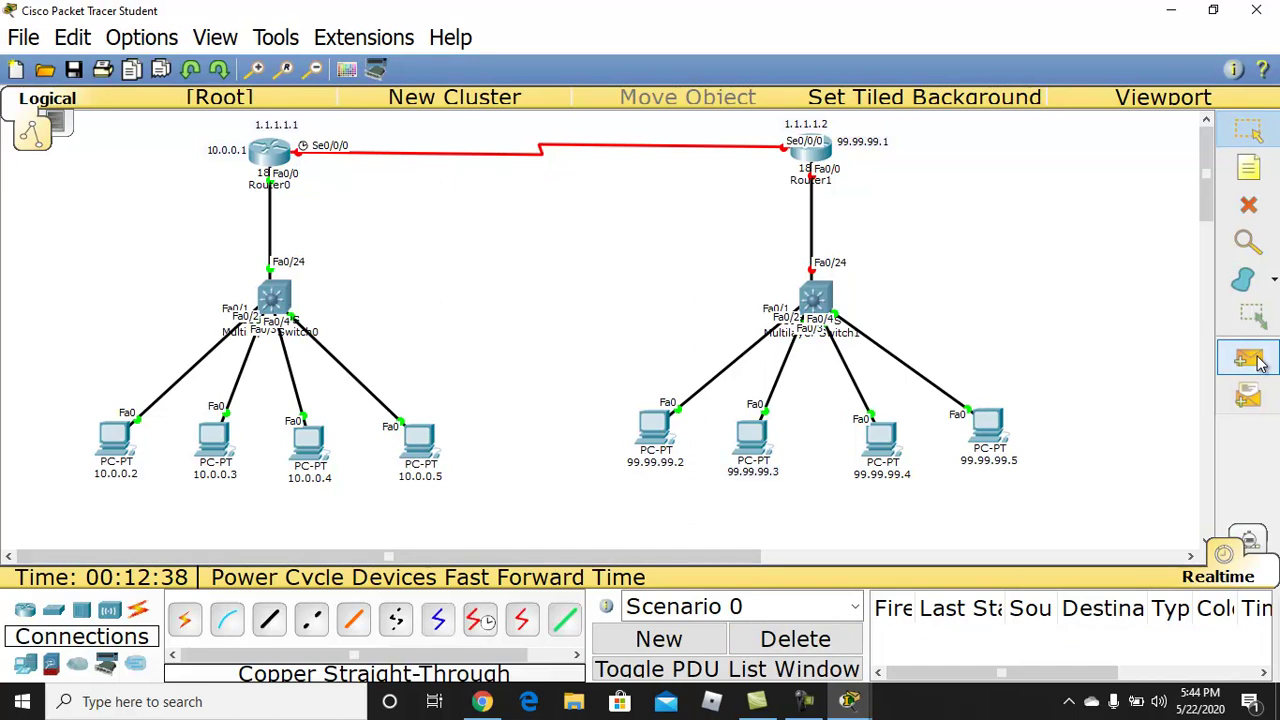
- Repeat the simple PDU test from PC 10.0.0.5 to Router0, and clear the scenario
{"action": "left_click", "coordinate": [1248, 358]}
{"action": "left_click", "coordinate": [416, 440]}
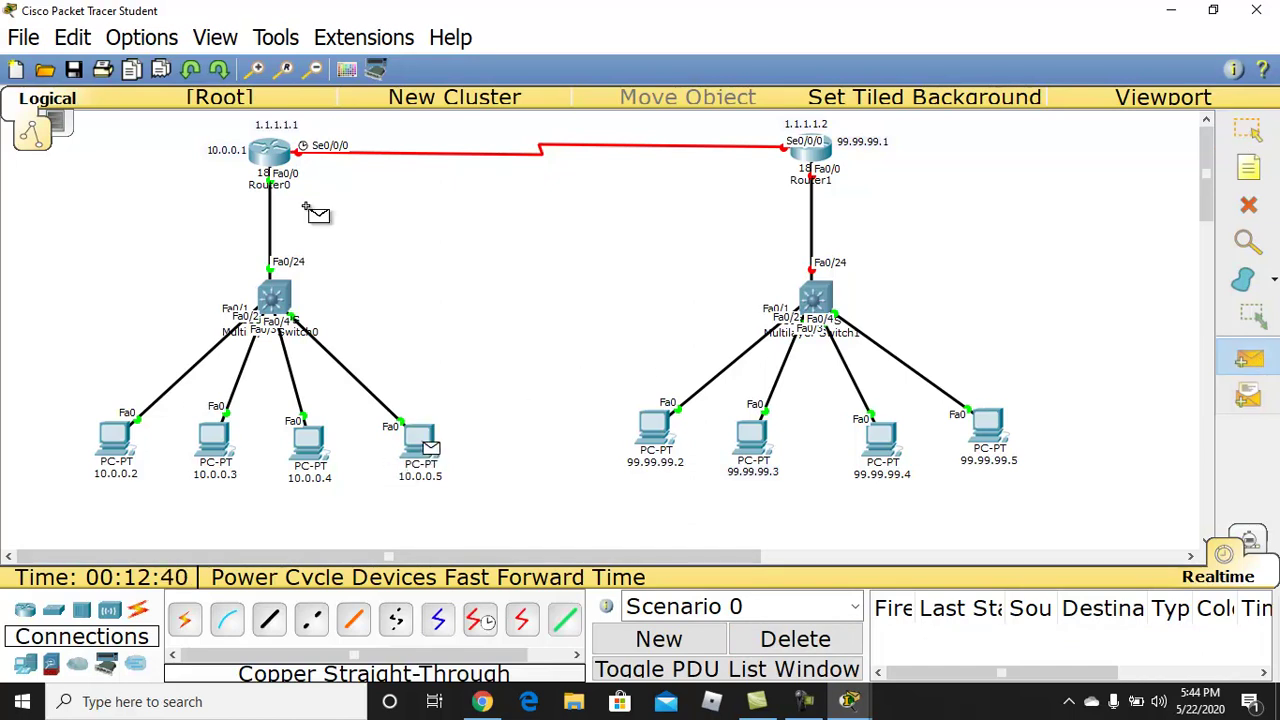
{"action": "left_click", "coordinate": [272, 156]}
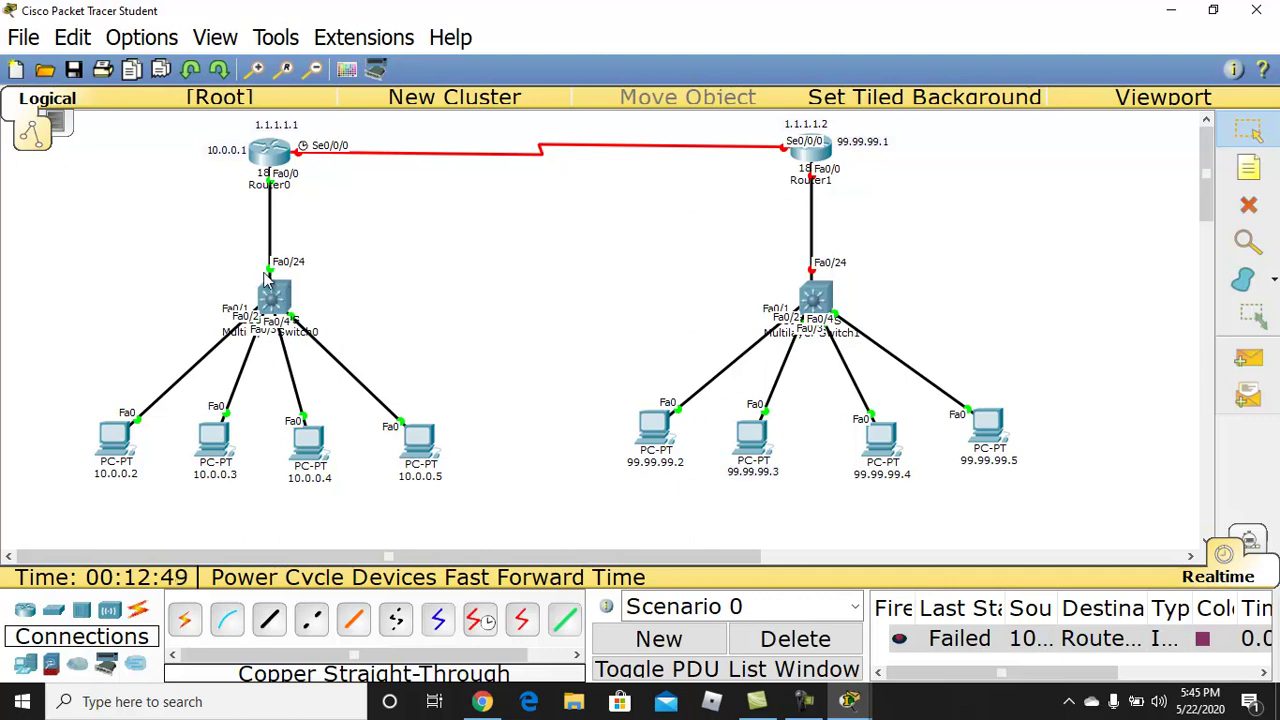
{"action": "left_click", "coordinate": [843, 640]}
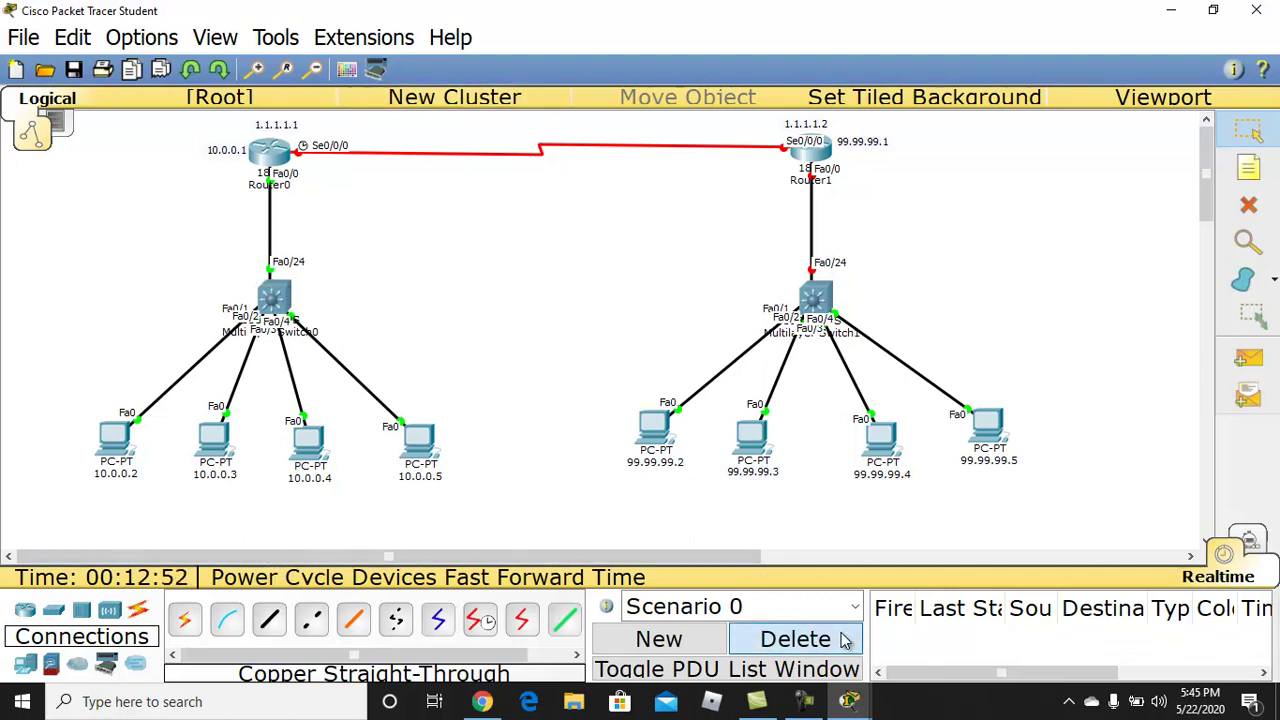
- Review the interface commands entered in Router0's command line, and minimize its window
{"action": "left_click", "coordinate": [270, 152]}
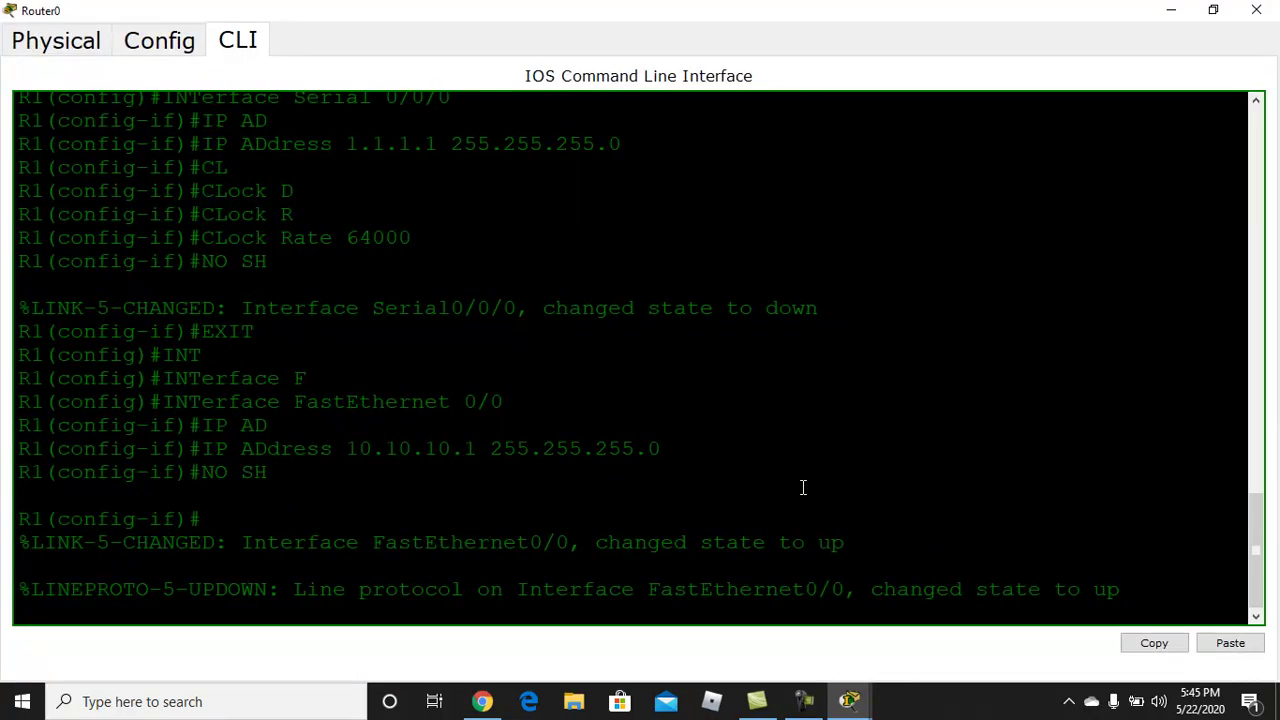
{"action": "left_click", "coordinate": [1172, 10]}
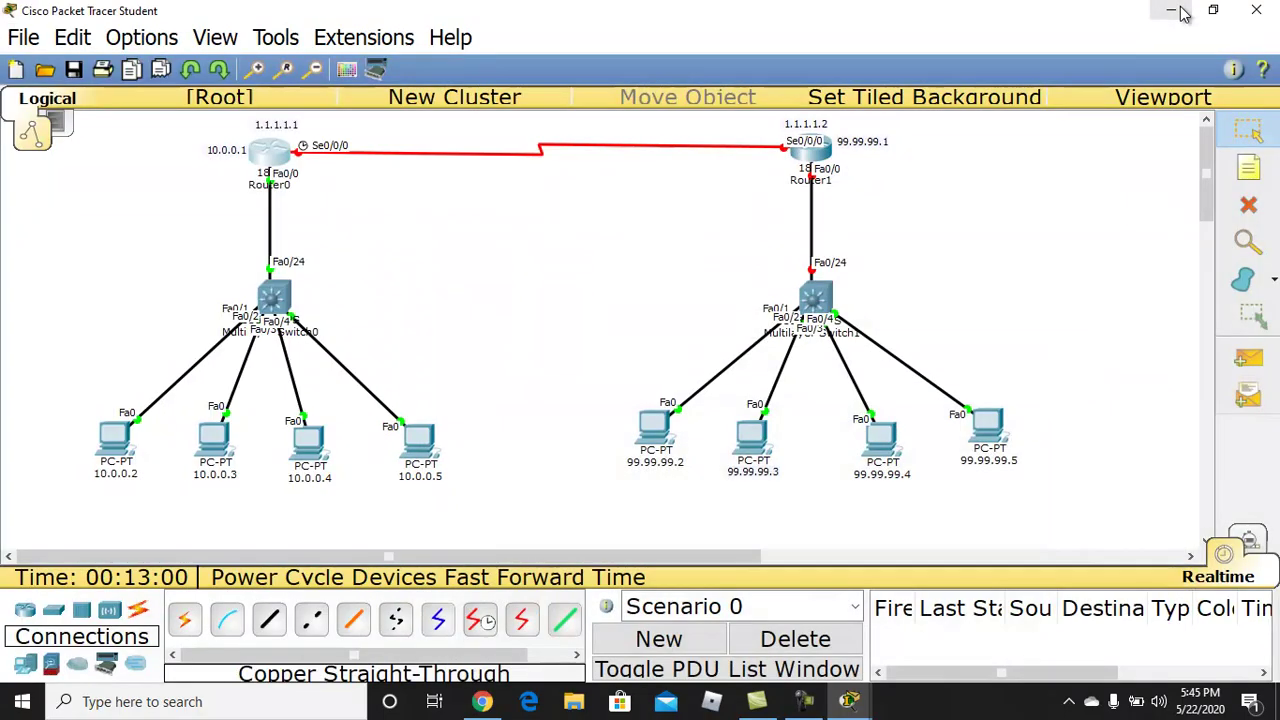
- Open Router1's command line in a maximized window and decline the initial configuration dialog with N
{"action": "left_click", "coordinate": [812, 152]}
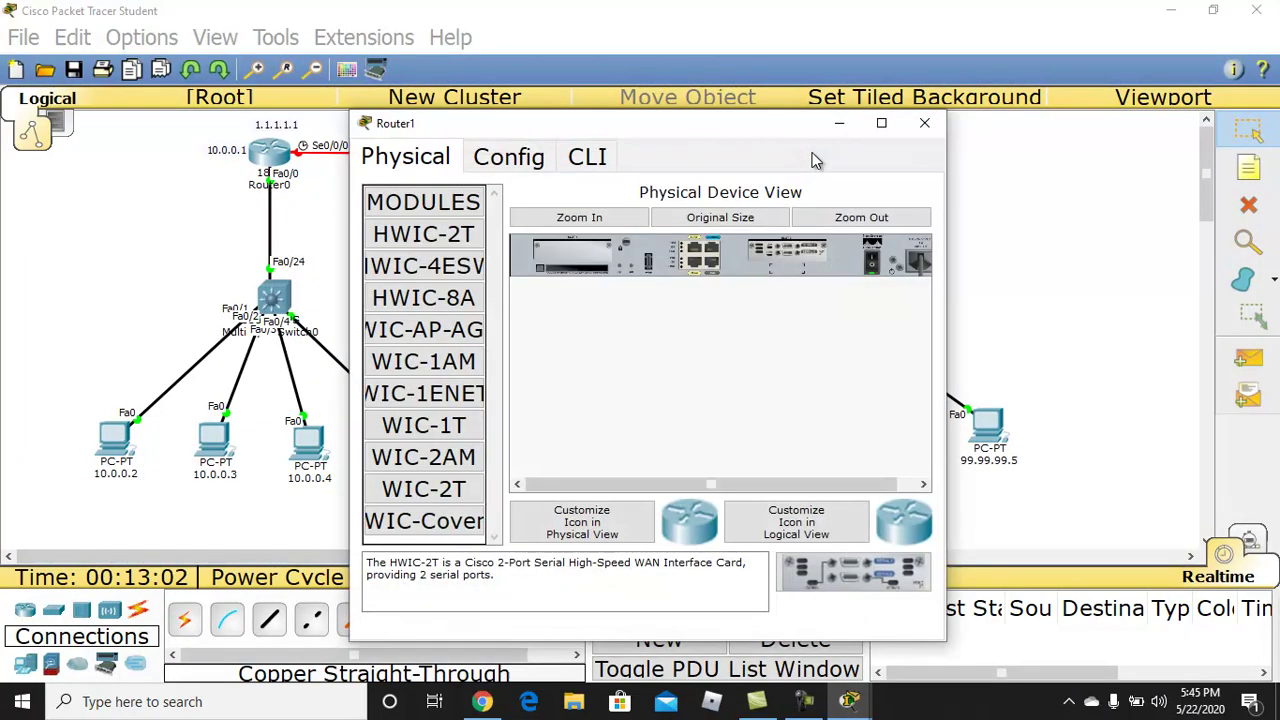
{"action": "left_click", "coordinate": [587, 165]}
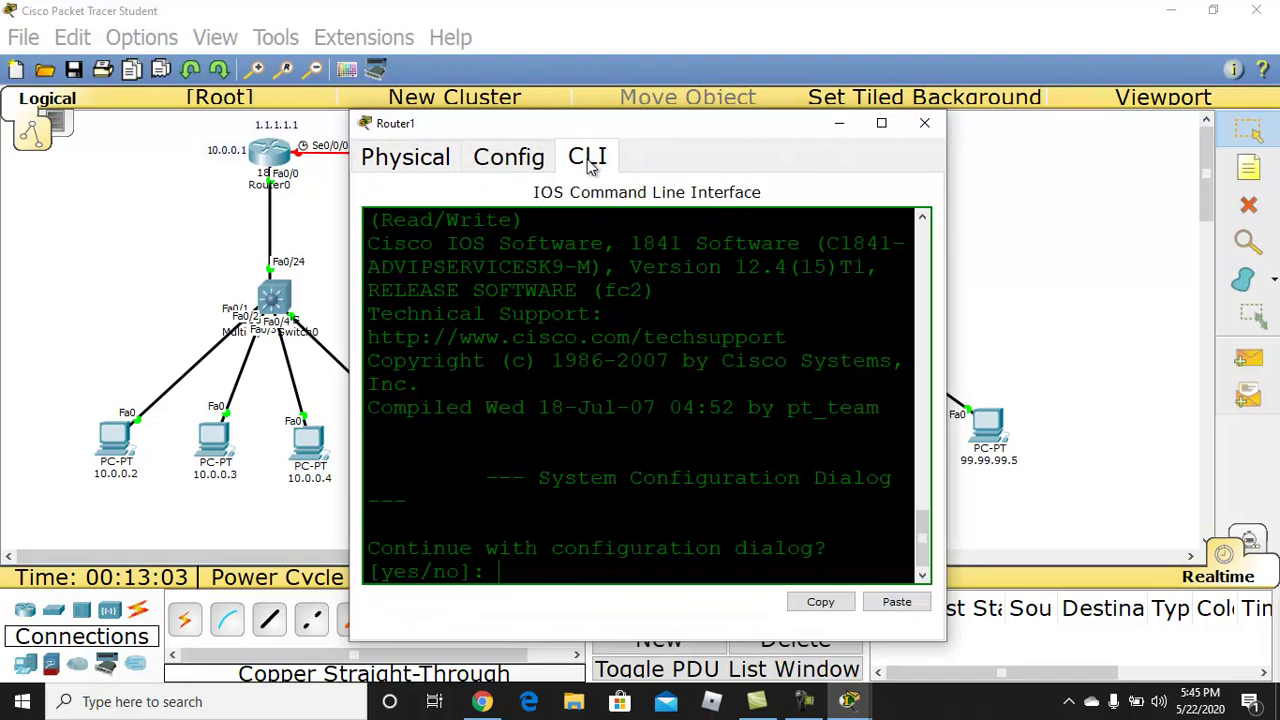
{"action": "left_click", "coordinate": [881, 125]}
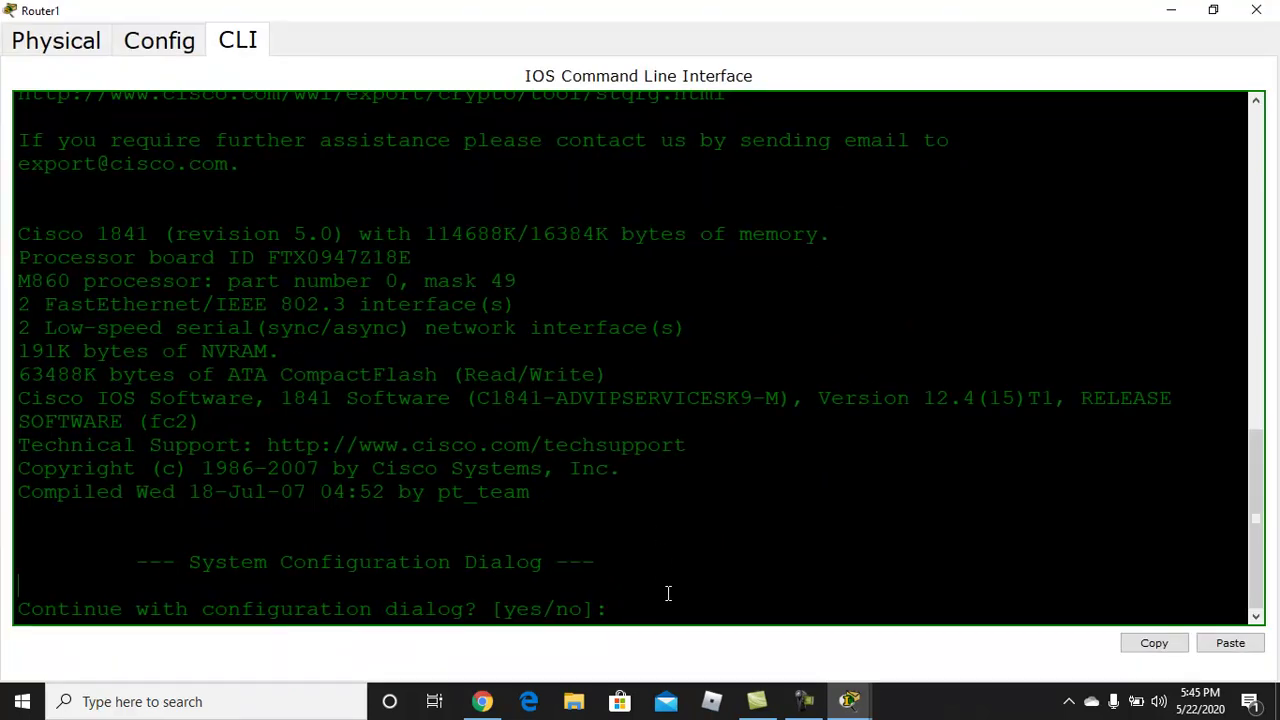
{"action": "type", "text": "N"}
{"action": "key", "text": "Return"}
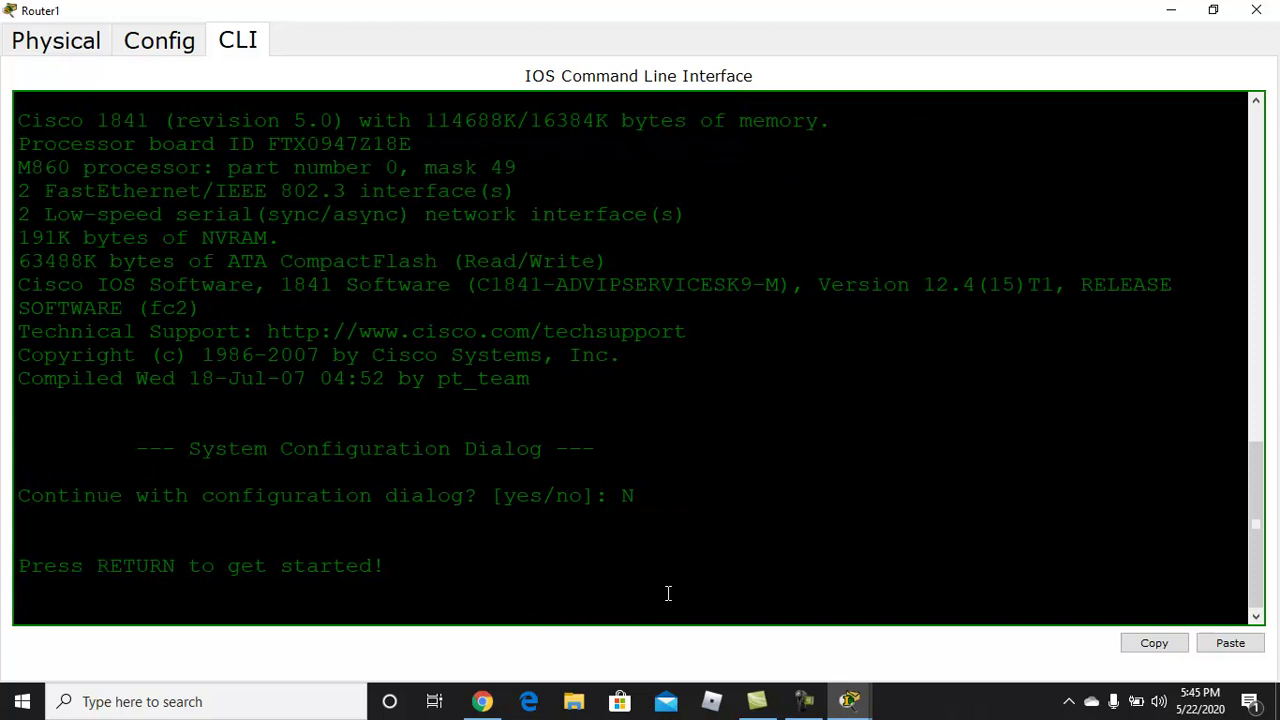
- Start Router1's console session, enter privileged mode with EN, and open global configuration mode with CONF T
{"action": "key", "text": "Return"}
{"action": "key", "text": "Return"}
{"action": "type", "text": "EN"}
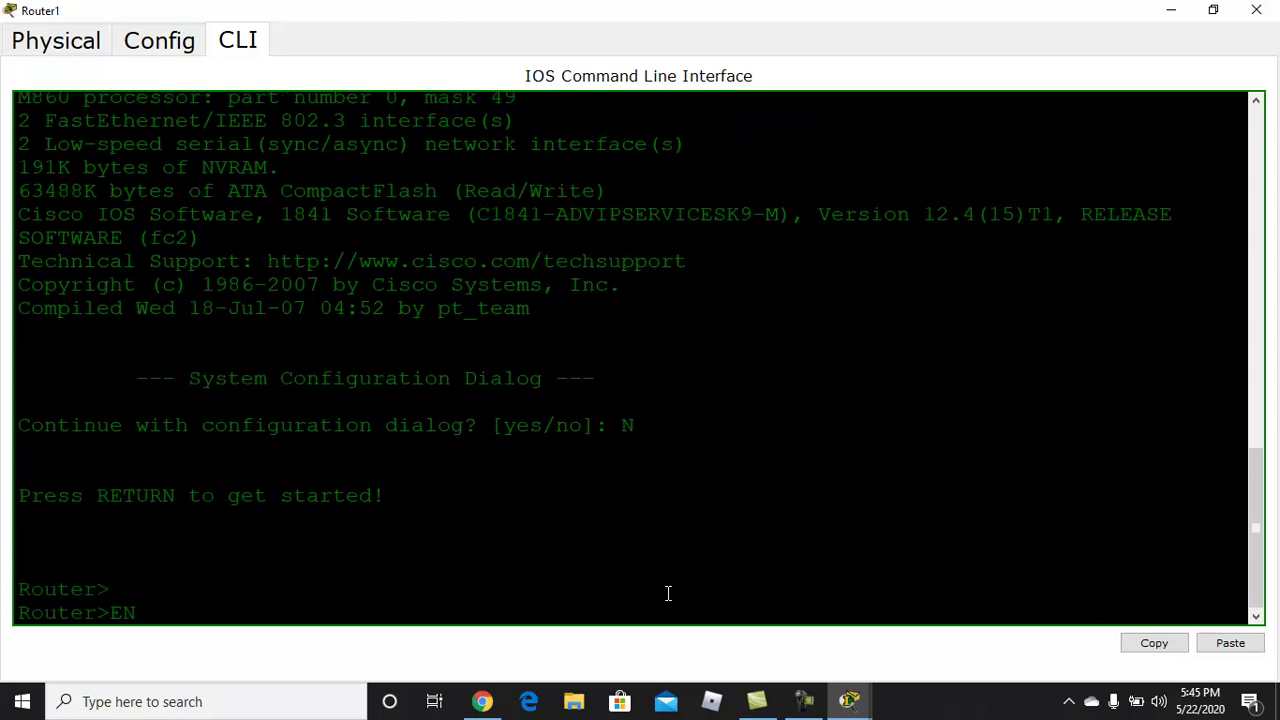
{"action": "key", "text": "Return"}
{"action": "type", "text": "CONF T"}
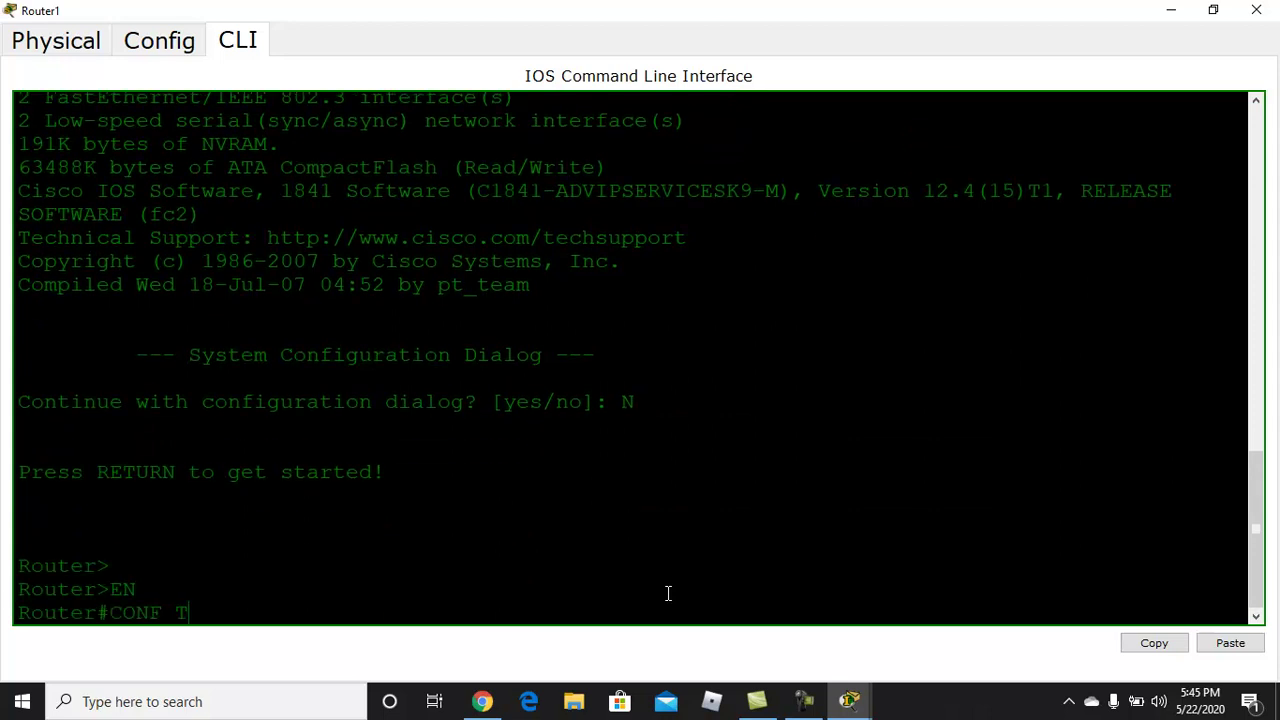
{"action": "key", "text": "Return"}
- Set the router's hostname to R2
{"action": "type", "text": "HS"}
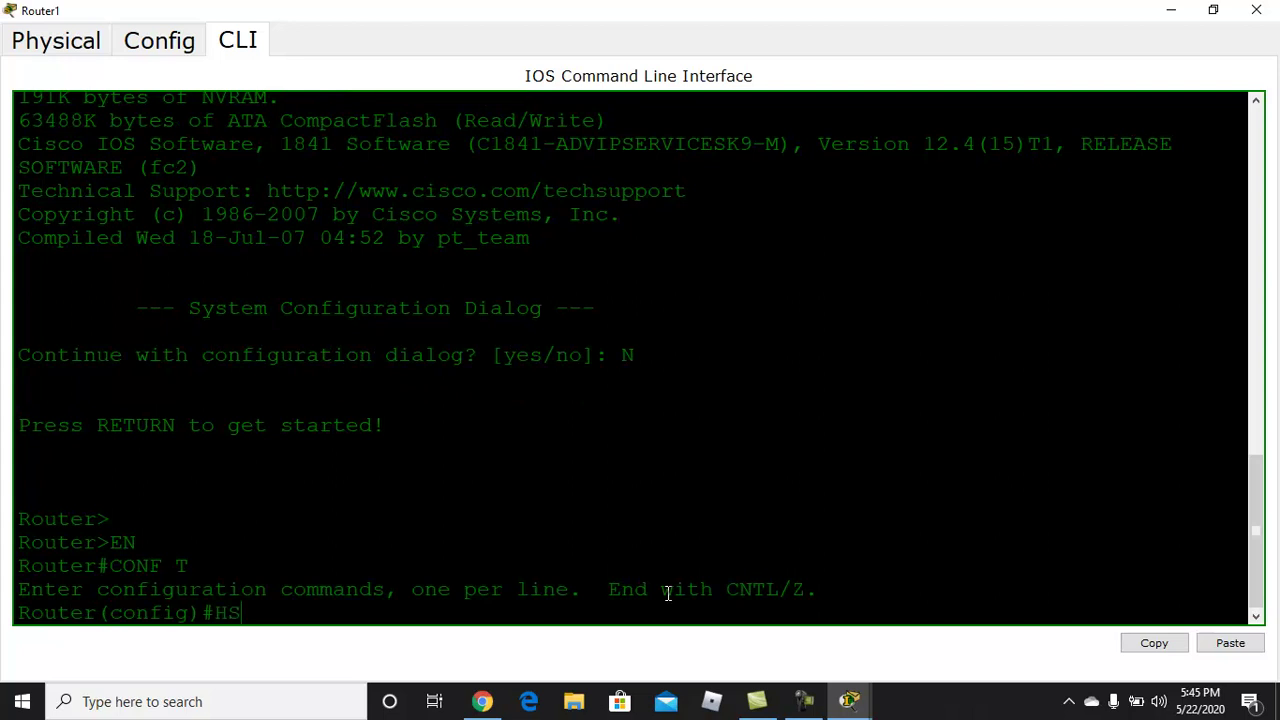
{"action": "key", "text": "BackSpace"}
{"action": "type", "text": "OS"}
{"action": "key", "text": "Tab"}
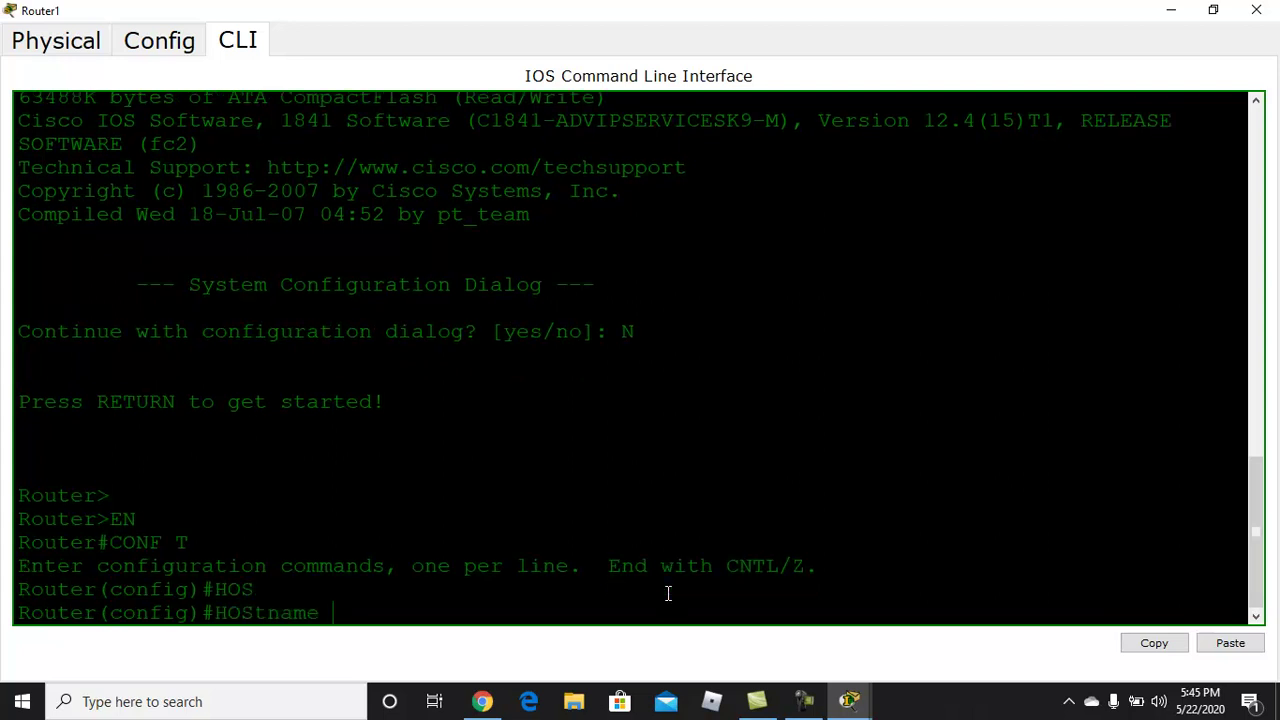
{"action": "type", "text": "R2"}
{"action": "key", "text": "Return"}
{"action": "type", "text": "IP A"}
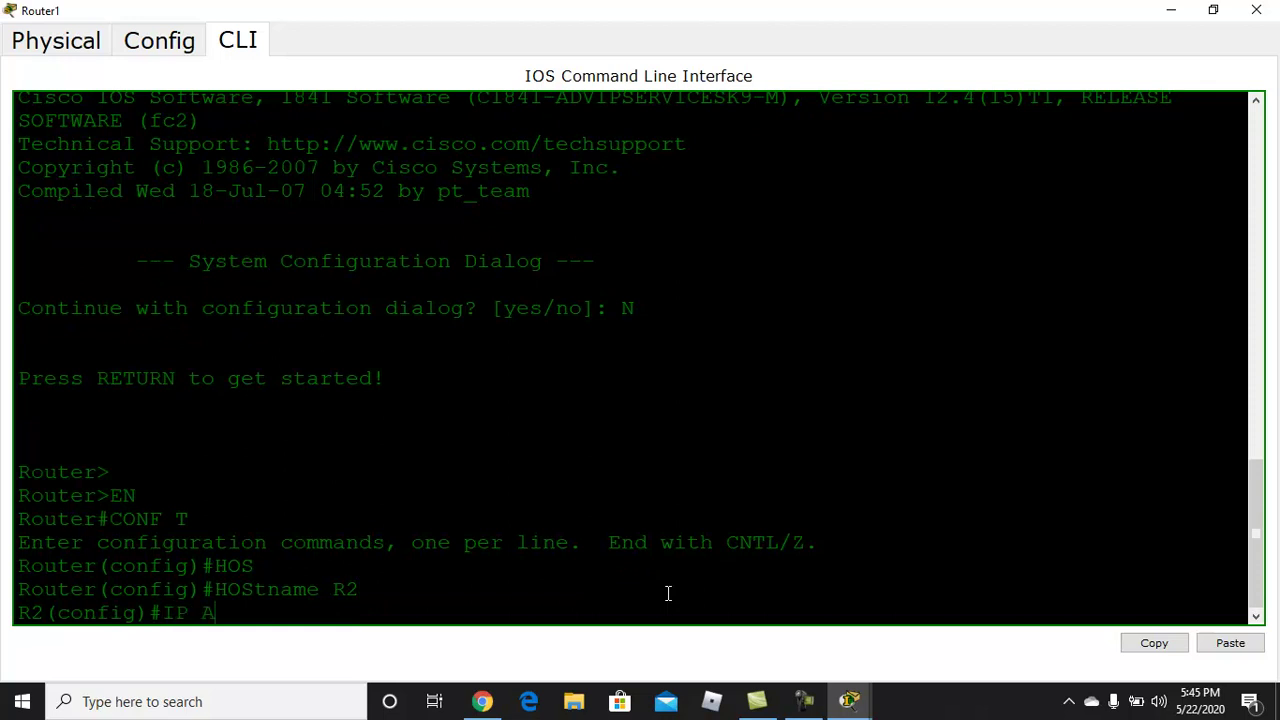
{"action": "type", "text": "D"}
{"action": "key", "text": "Tab"}
{"action": "key", "text": "BackSpace"}
{"action": "key", "text": "BackSpace"}
{"action": "key", "text": "BackSpace"}
{"action": "key", "text": "BackSpace"}
{"action": "key", "text": "BackSpace"}
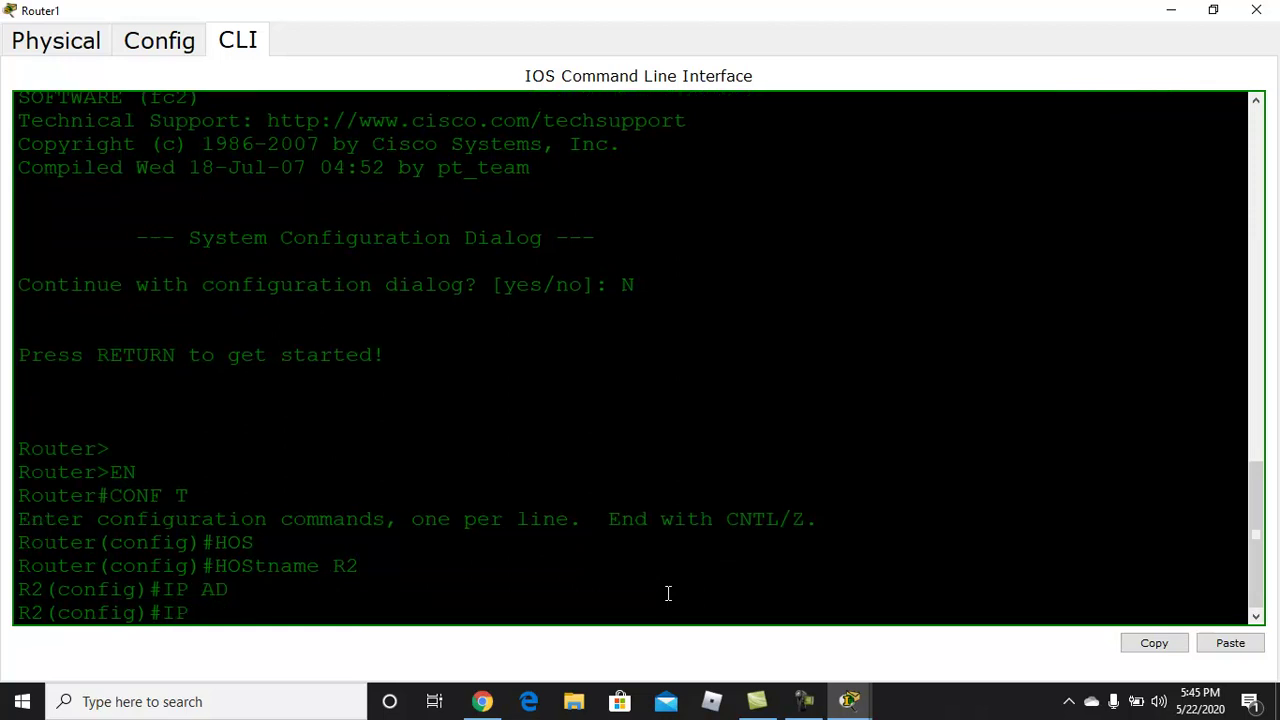
- Enter interface configuration mode for Serial 0/0/0 on R2
{"action": "type", "text": "INT"}
{"action": "key", "text": "Tab"}
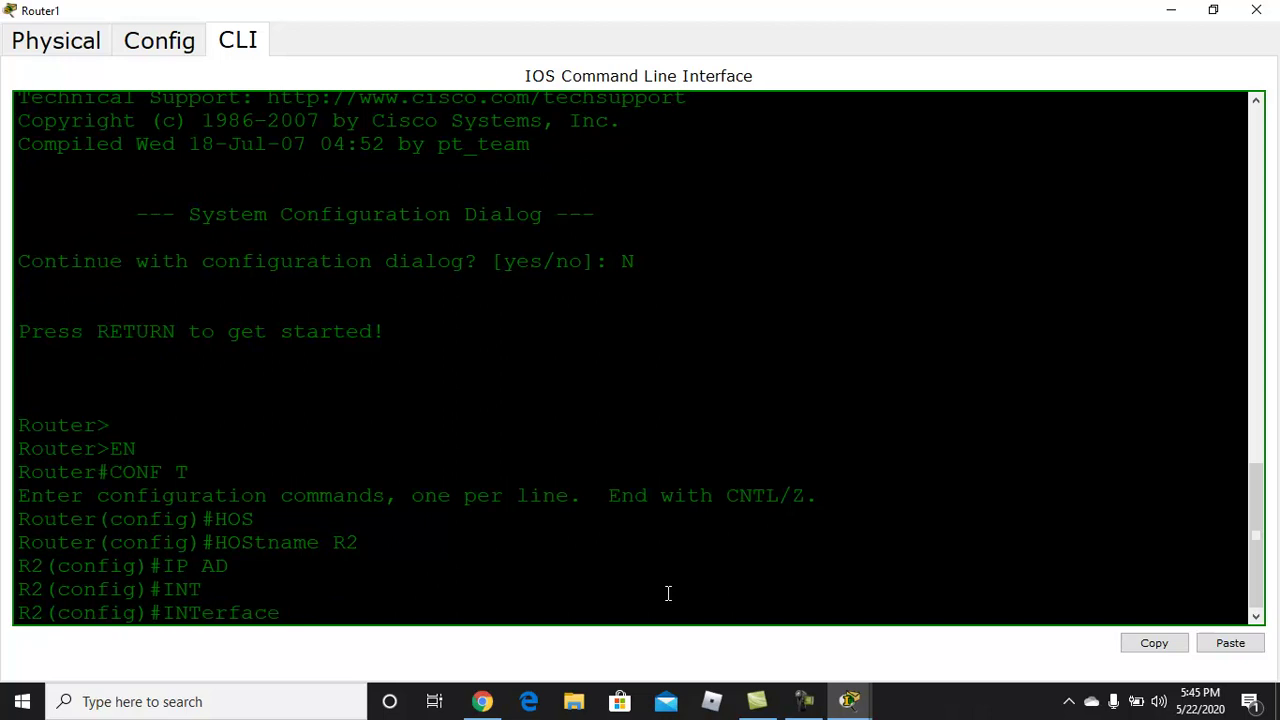
{"action": "type", "text": "S"}
{"action": "key", "text": "Tab"}
{"action": "type", "text": "0/0/0"}
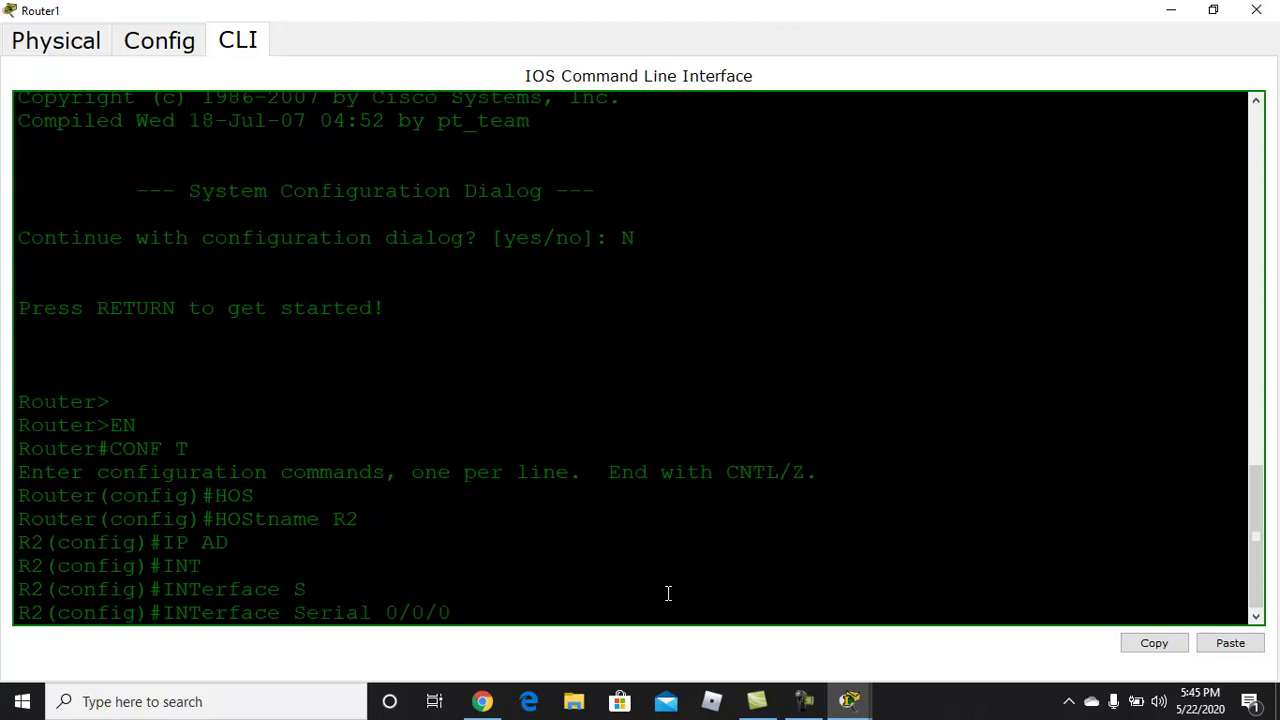
{"action": "key", "text": "Return"}
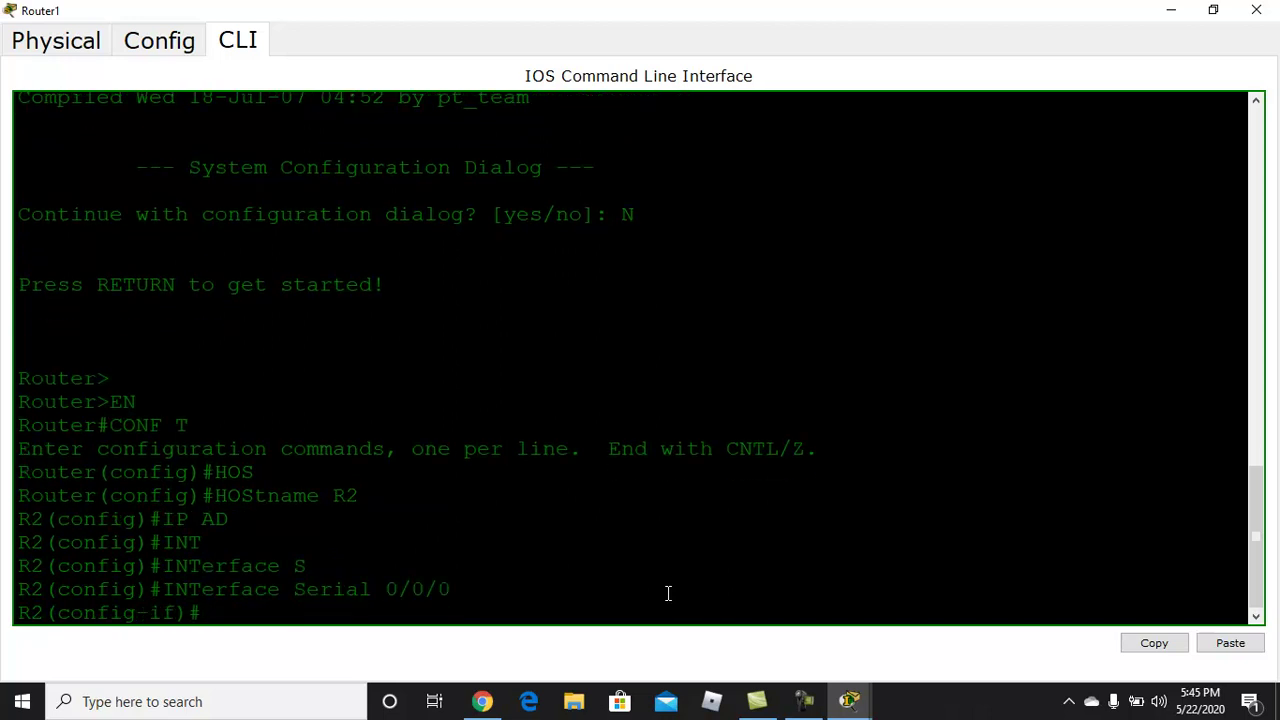
- Try to assign the IP address 1.1.1.1.2 with subnet mask 255.255.255.0 to Serial 0/0/0
{"action": "type", "text": "IP AD"}
{"action": "key", "text": "Tab"}
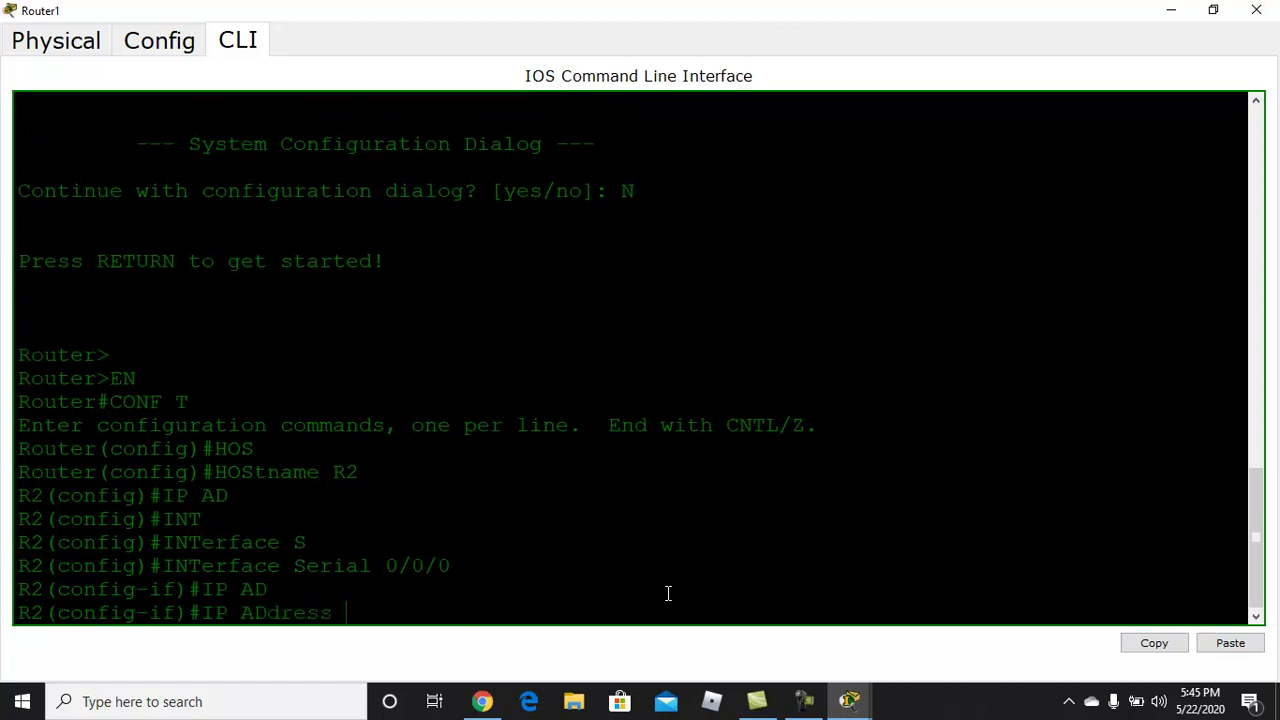
{"action": "type", "text": "1.1.1.1.2 255.255."}
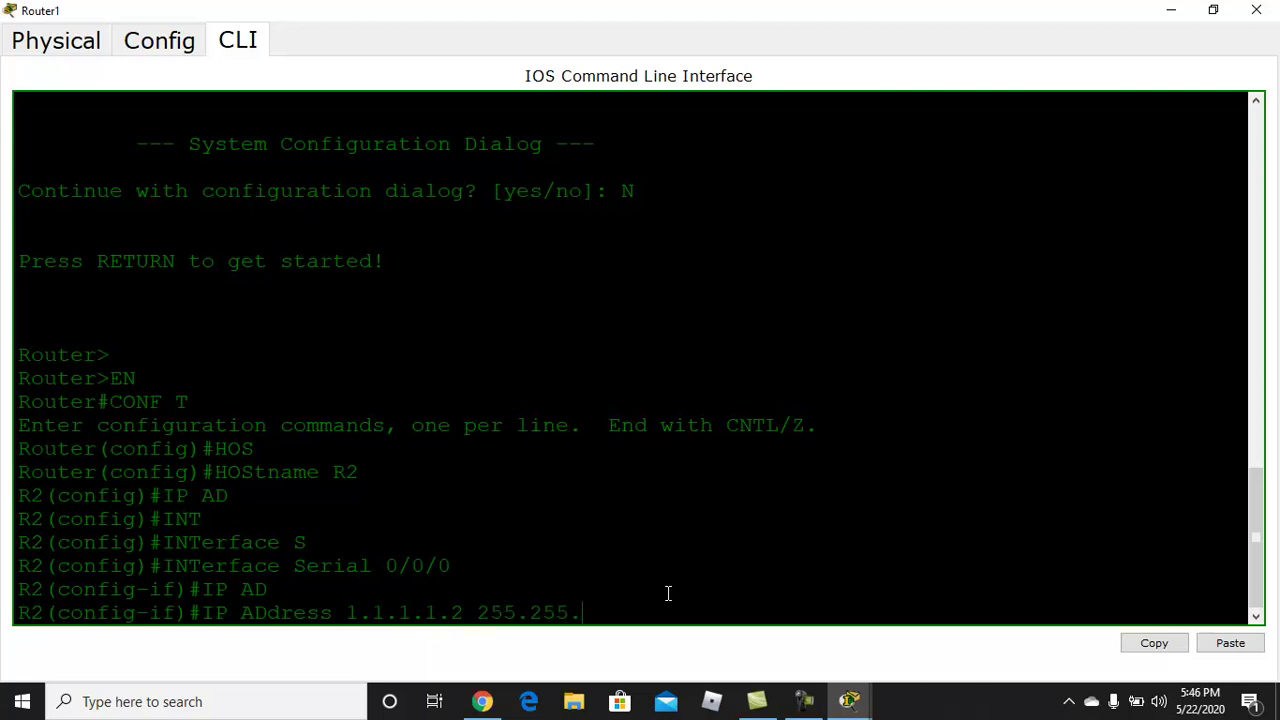
{"action": "type", "text": "255.0"}
{"action": "key", "text": "Return"}
- Recall the IP address command, correct the address to 1.1.1.2 with mask 255.255.255.0, and run it
{"action": "key", "text": "Up"}
{"action": "key", "text": "Left"}
{"action": "key", "text": "Left"}
{"action": "key", "text": "Left"}
{"action": "key", "text": "Left"}
{"action": "key", "text": "Left"}
{"action": "key", "text": "Left"}
{"action": "key", "text": "Left"}
{"action": "key", "text": "Left"}
{"action": "key", "text": "Left"}
{"action": "key", "text": "Left"}
{"action": "key", "text": "BackSpace"}
{"action": "key", "text": "BackSpace"}
{"action": "key", "text": "Return"}
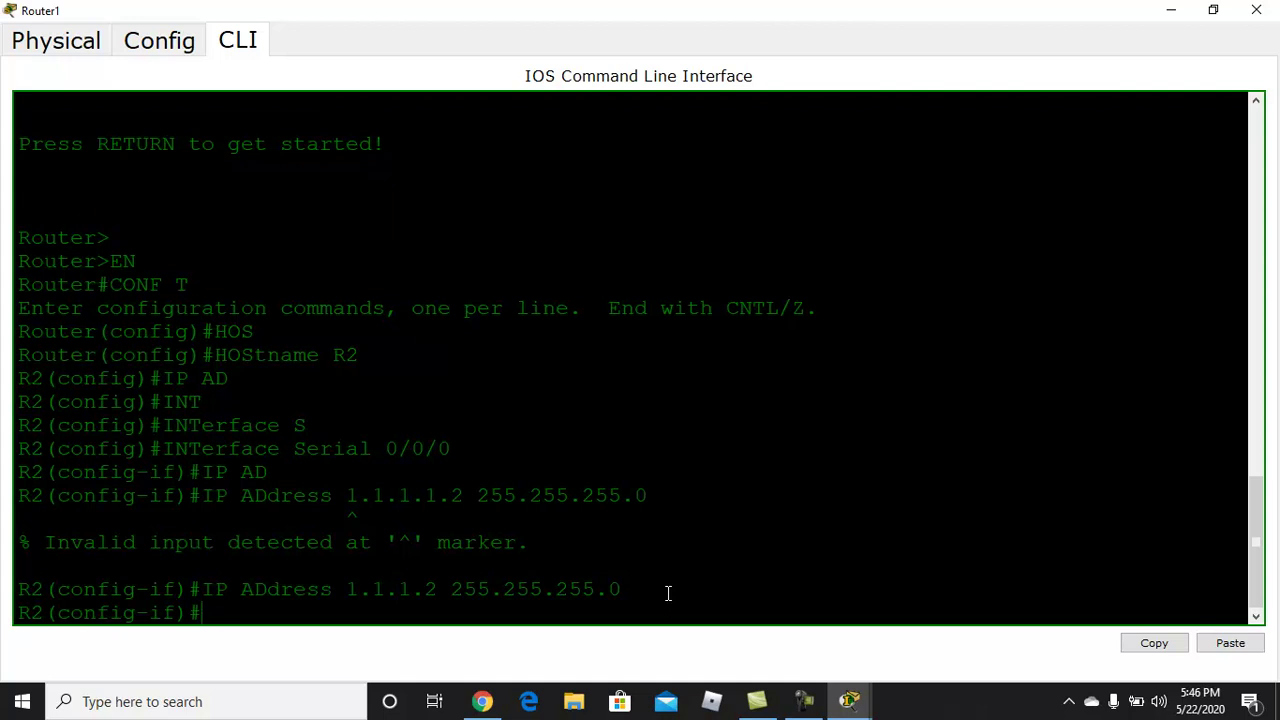
- Enable Serial 0/0/0 with NO SH and exit to global configuration mode
{"action": "type", "text": "NO SH"}
{"action": "key", "text": "Return"}
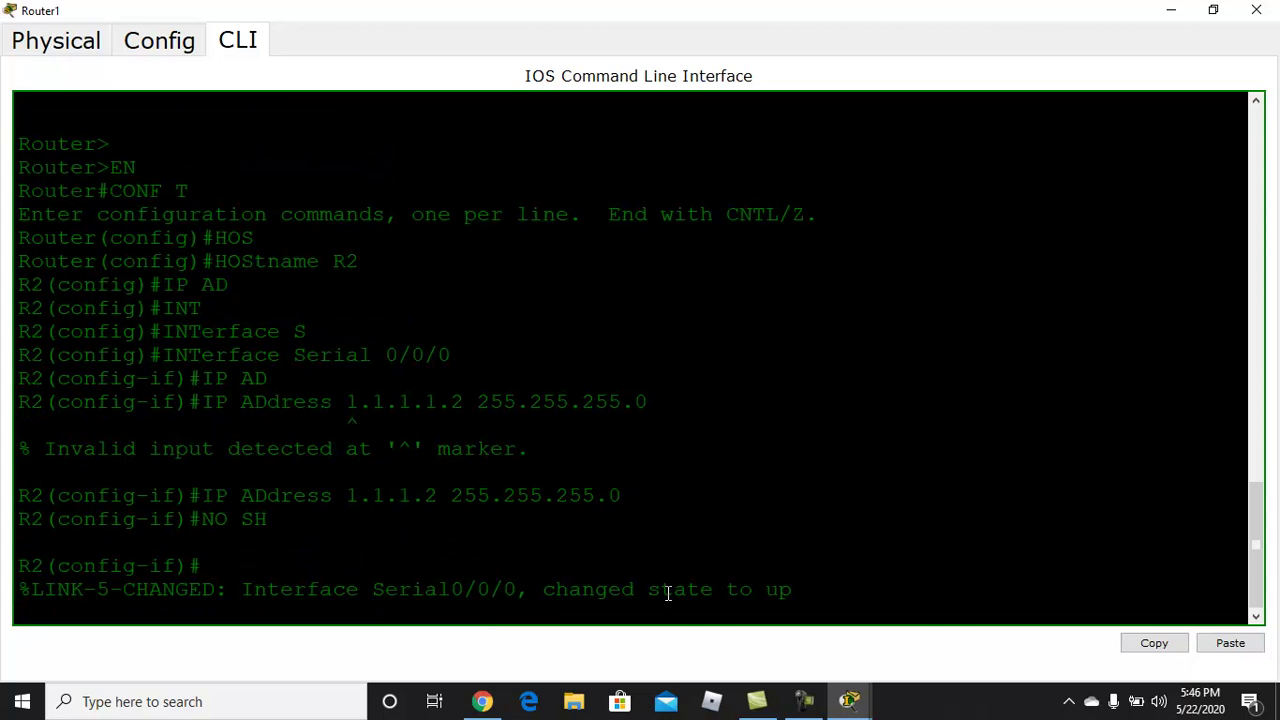
{"action": "type", "text": "EXIT"}
{"action": "key", "text": "Return"}
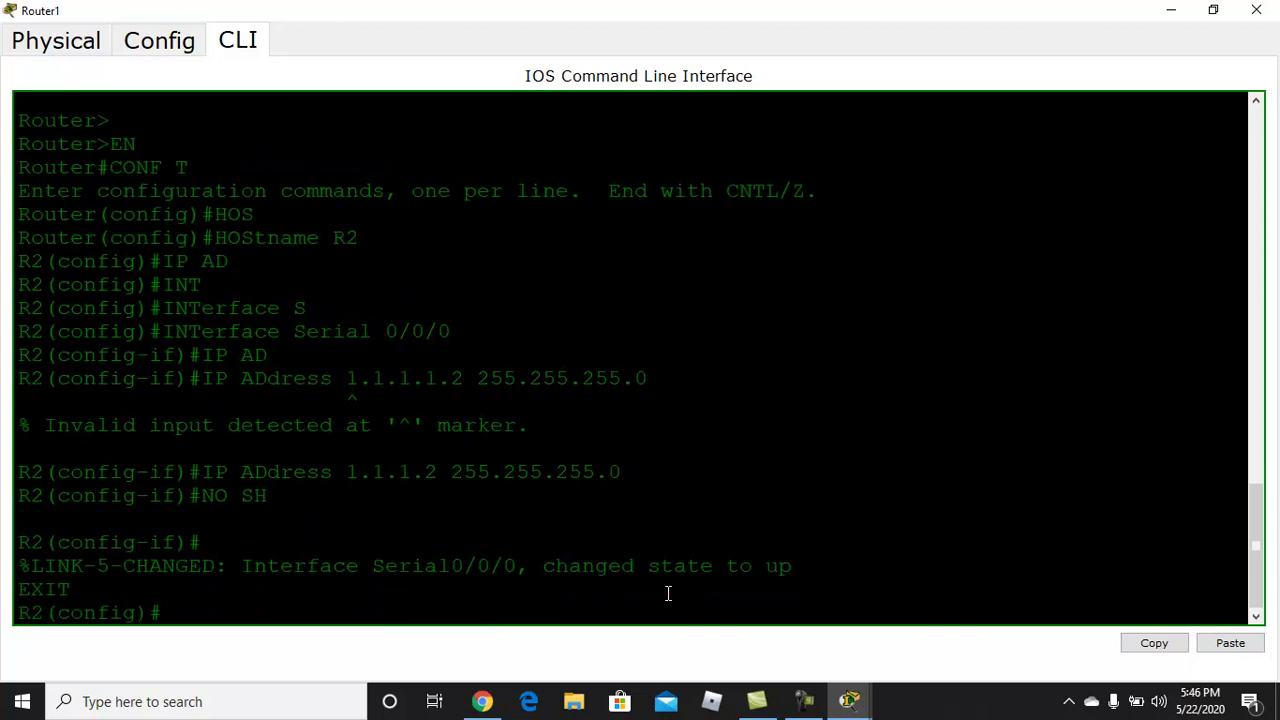
- Enter interface configuration for FastEthernet 0/0 on router R2
{"action": "type", "text": "INT"}
{"action": "key", "text": "Tab"}
{"action": "type", "text": "F"}
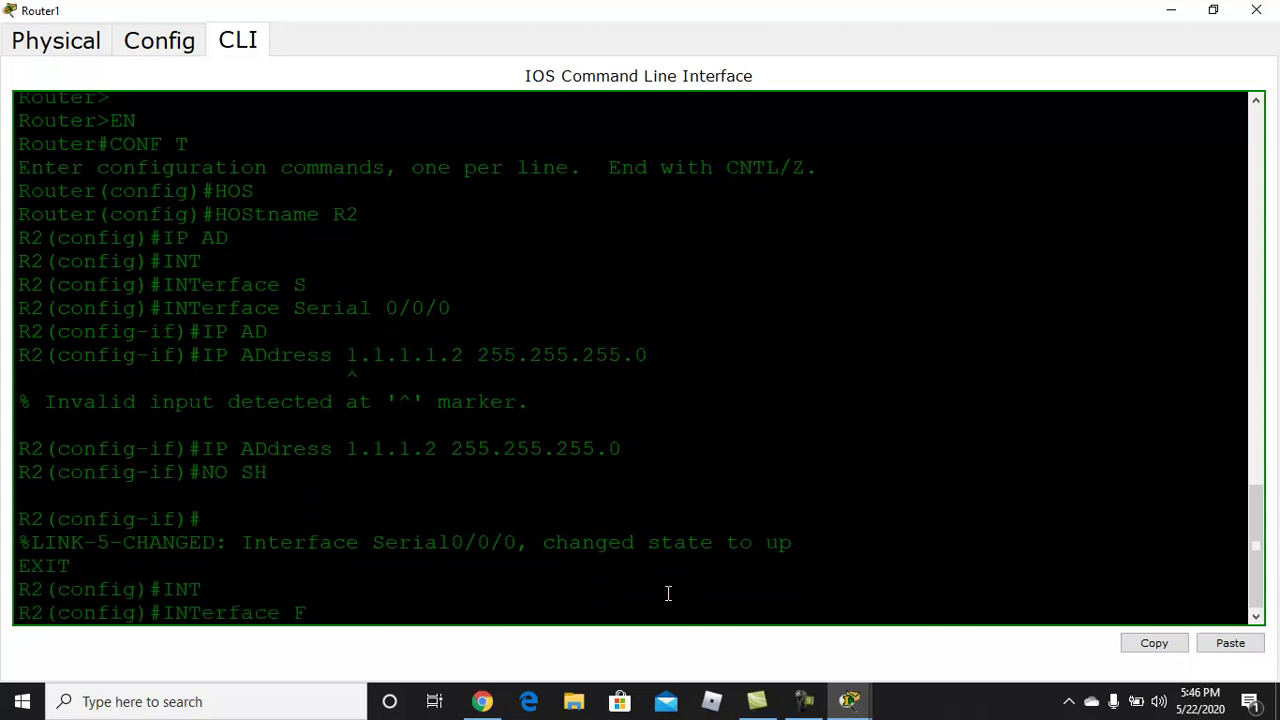
{"action": "key", "text": "Tab"}
{"action": "type", "text": "0/0"}
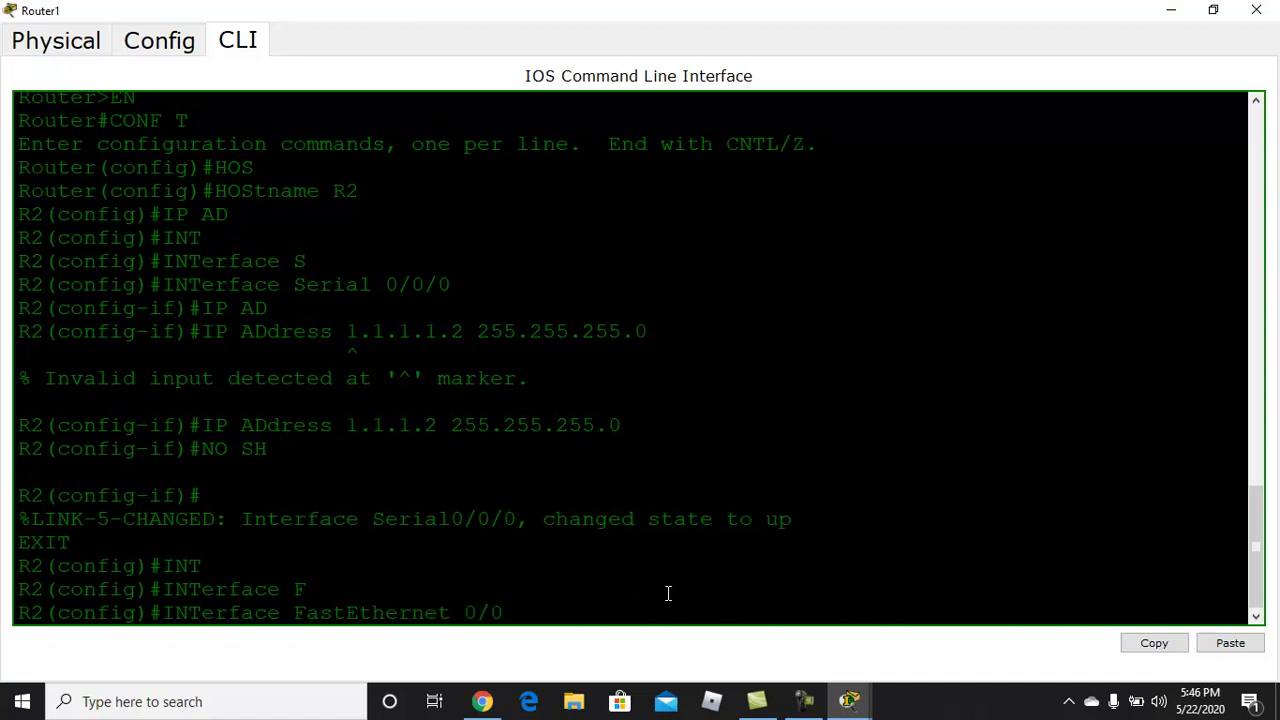
{"action": "key", "text": "Return"}
{"action": "type", "text": "IP AD"}
{"action": "key", "text": "Tab"}
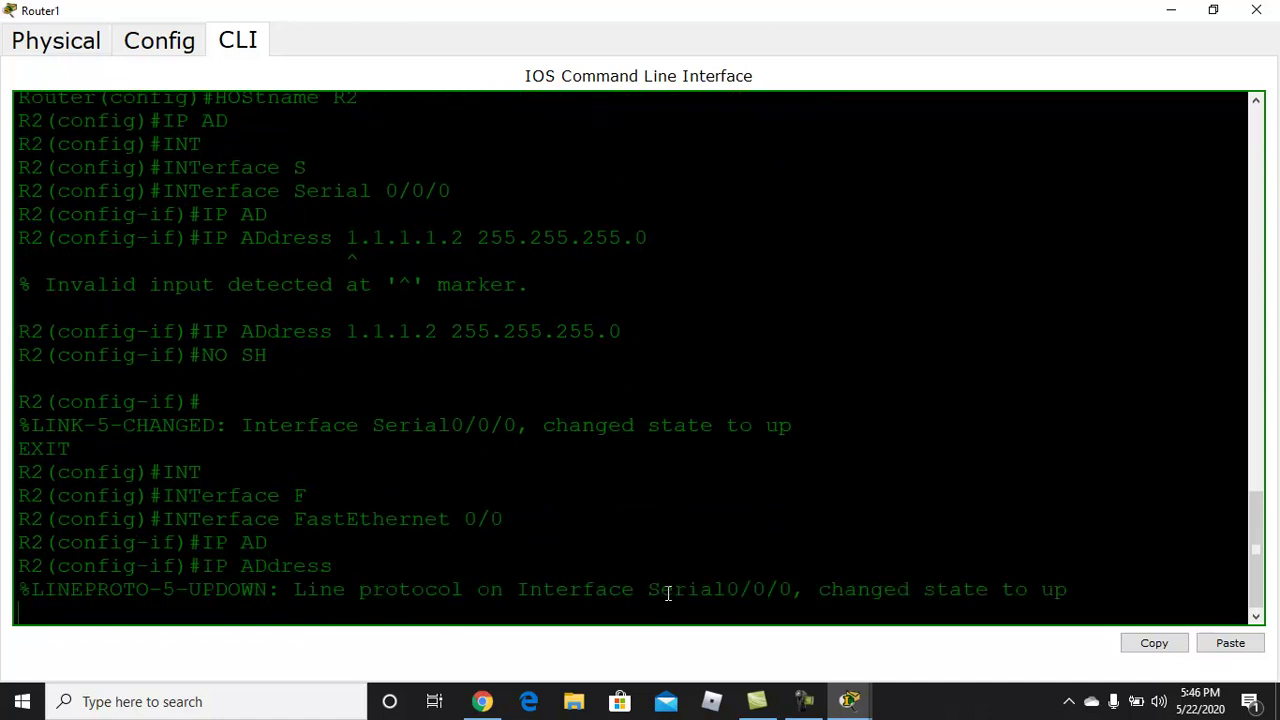
{"action": "key", "text": "Return"}
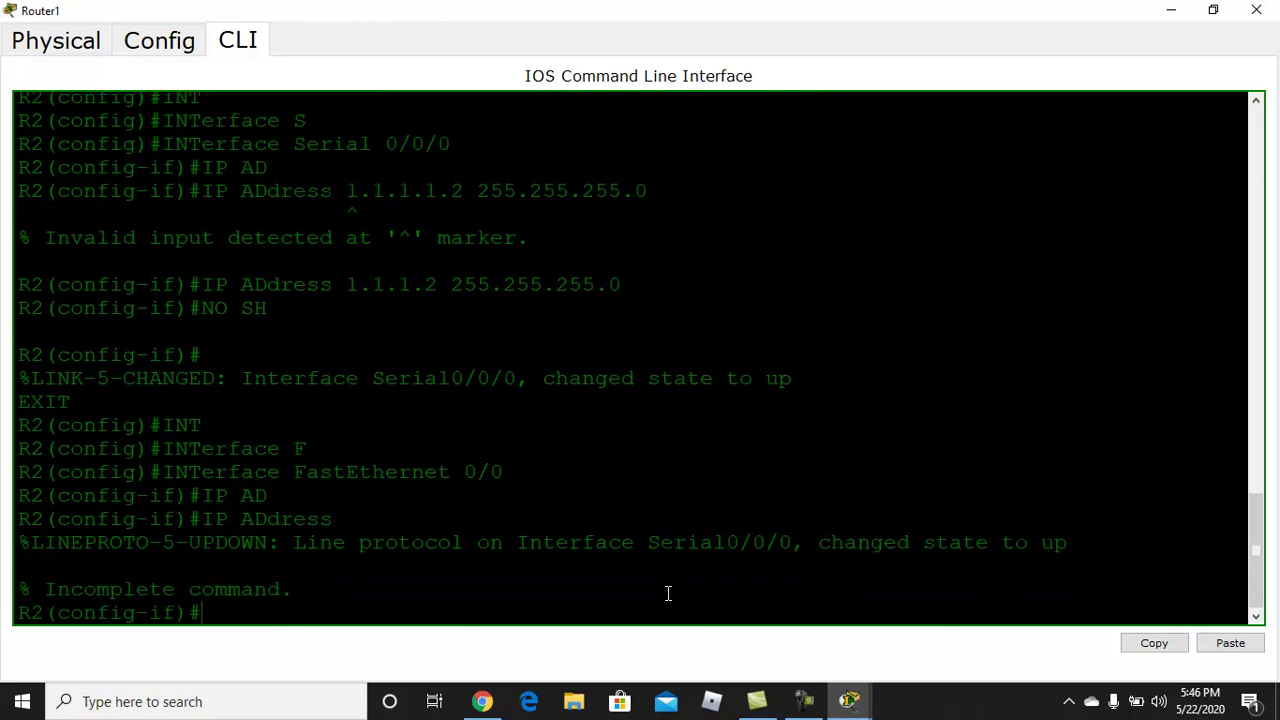
{"action": "type", "text": "9"}
{"action": "key", "text": "BackSpace"}
{"action": "key", "text": "BackSpace"}
- Assign IP address 99.99.99.1 with subnet mask 255.255.255.0 to R2's FastEthernet 0/0 interface
{"action": "type", "text": "IPMAD"}
{"action": "key", "text": "Tab"}
{"action": "key", "text": "BackSpace"}
{"action": "key", "text": "BackSpace"}
{"action": "key", "text": "BackSpace"}
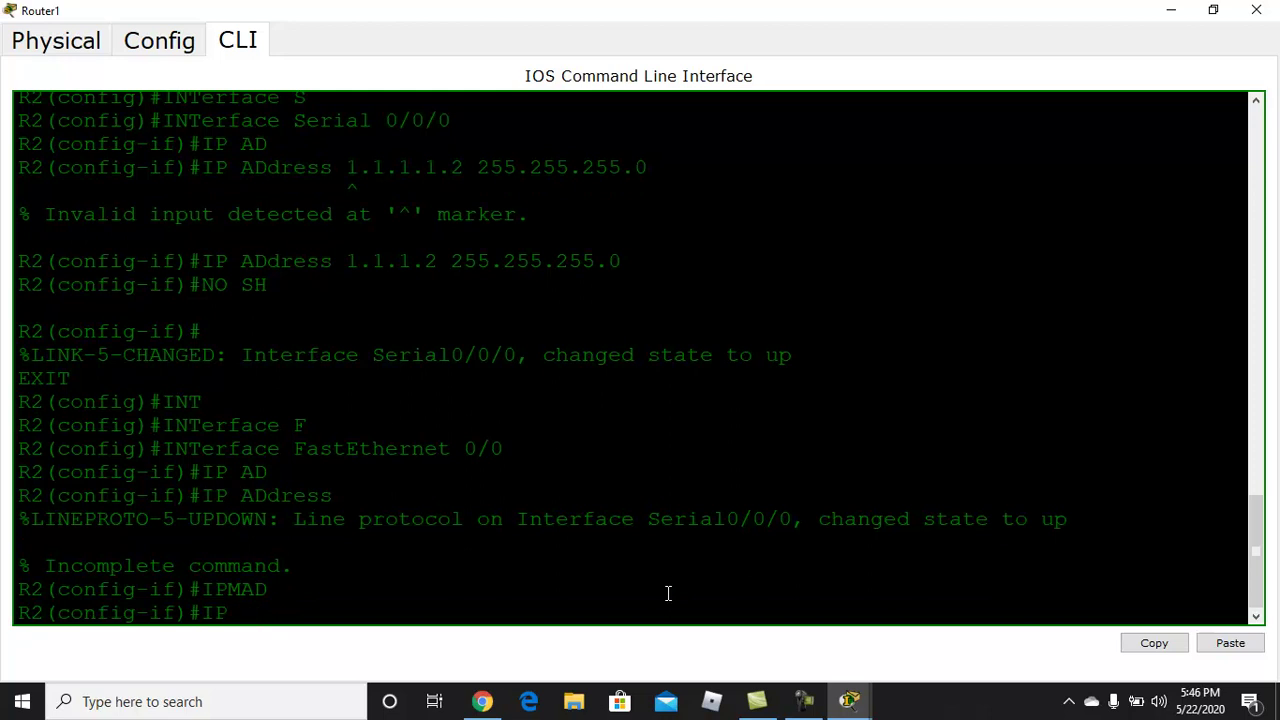
{"action": "type", "text": "AD"}
{"action": "key", "text": "Tab"}
{"action": "type", "text": "99.99.99."}
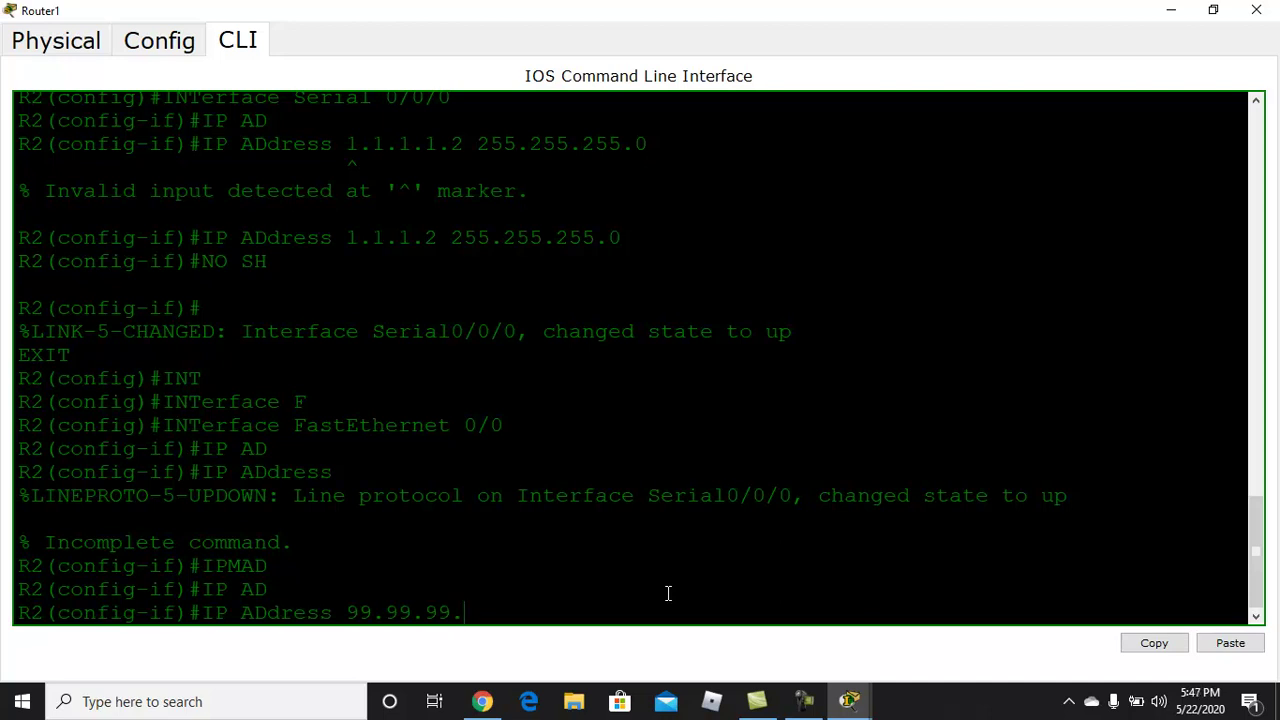
{"action": "type", "text": "1 255.255.255.0"}
{"action": "key", "text": "Return"}
- Enable the FastEthernet 0/0 interface with NO SH and minimize the router window
{"action": "type", "text": "NO SH"}
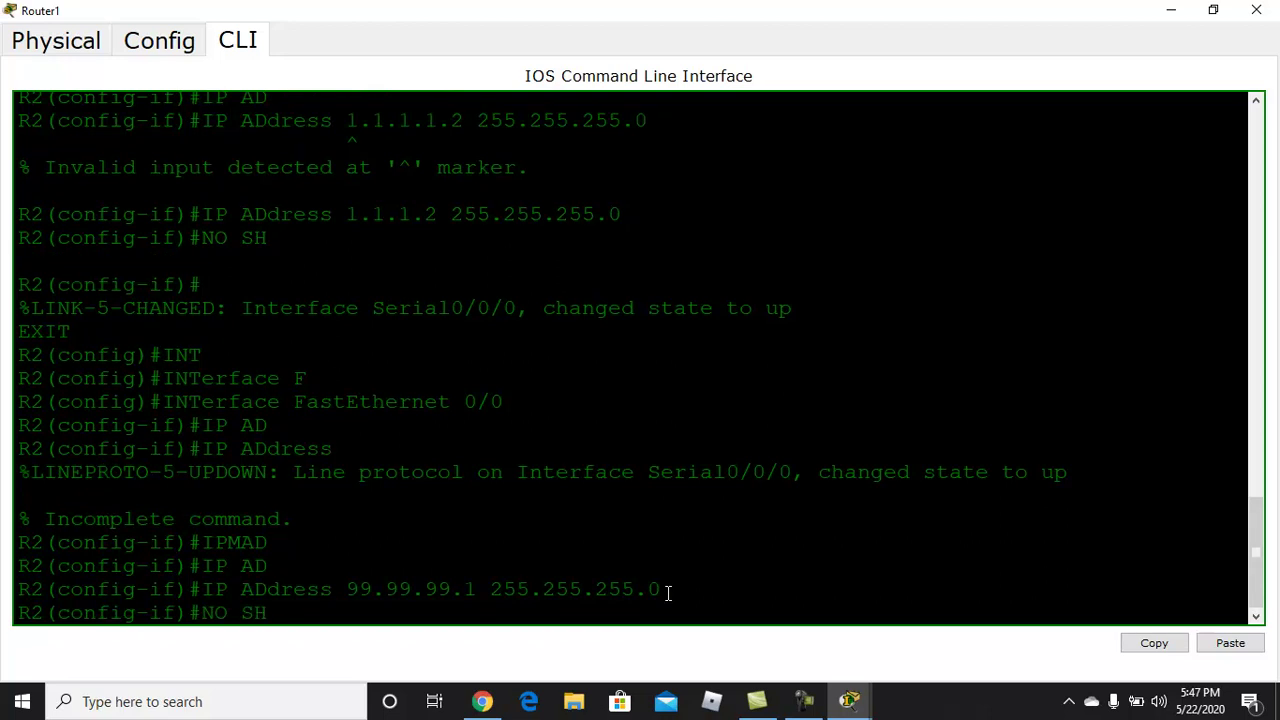
{"action": "key", "text": "Return"}
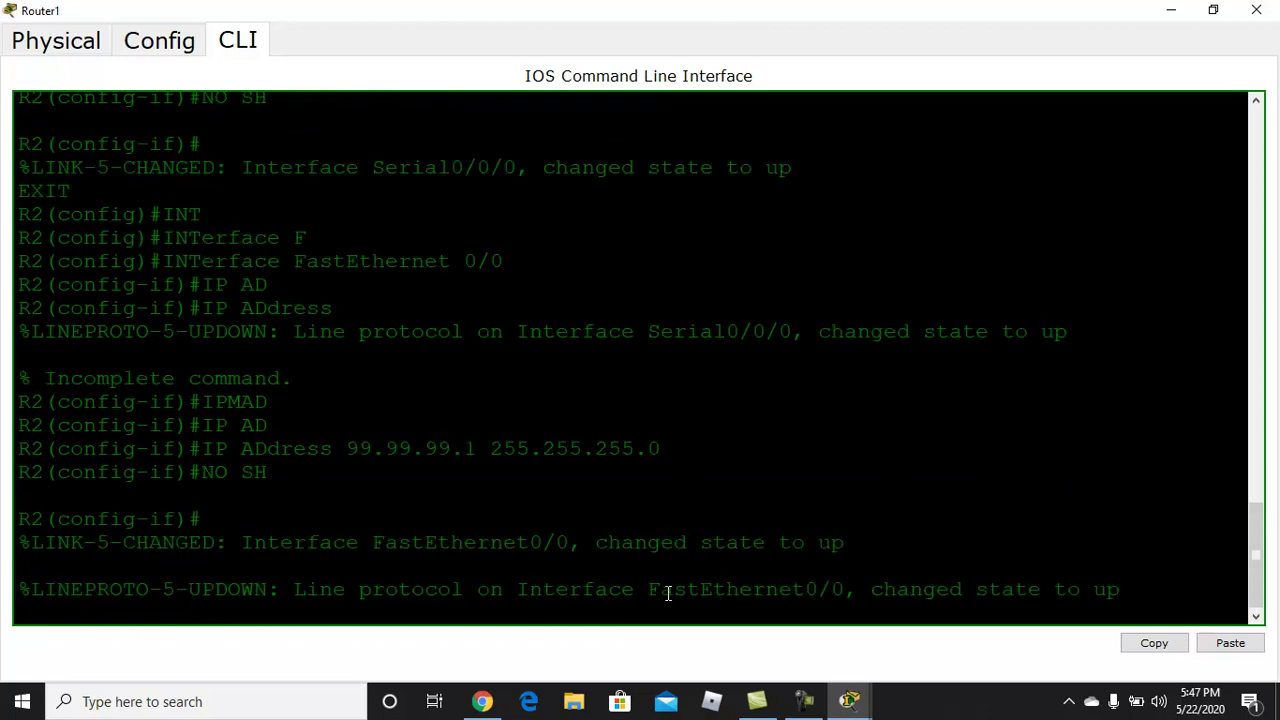
{"action": "left_click", "coordinate": [1171, 10]}
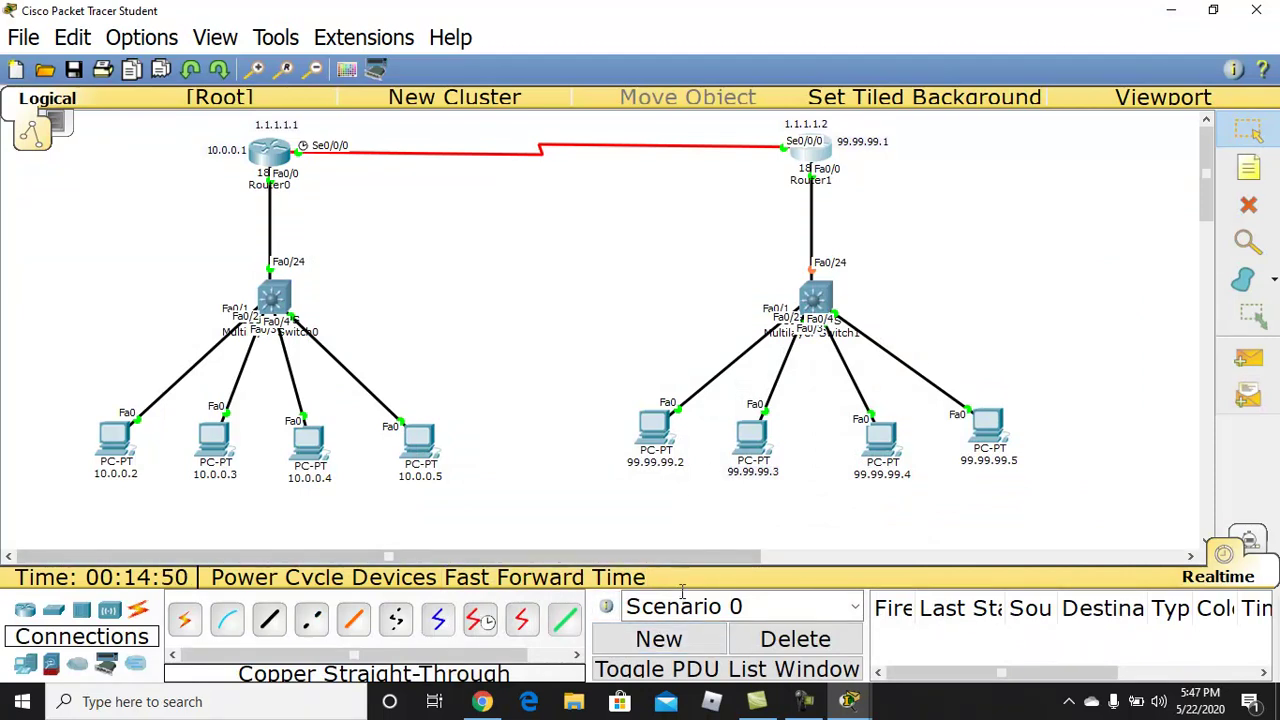
- Fast-forward the network time and send a simple PDU from Router0 to Router1
{"action": "left_click", "coordinate": [594, 584]}
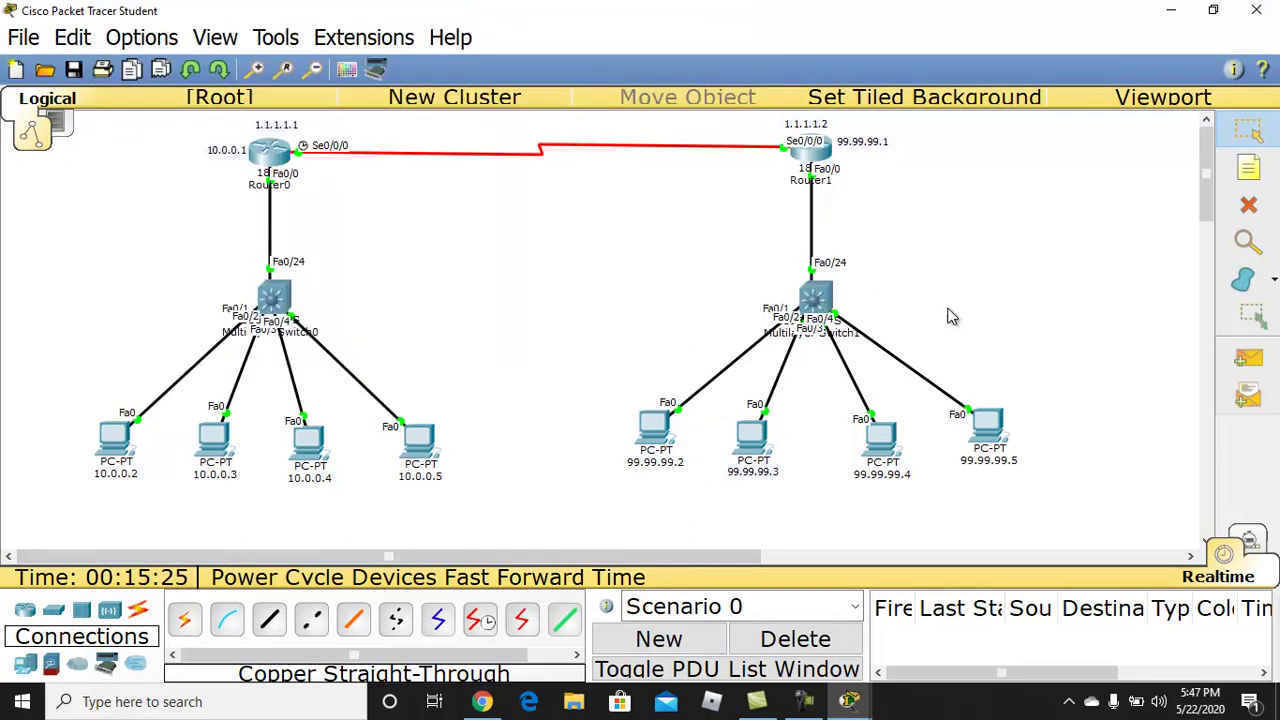
{"action": "left_click", "coordinate": [1247, 362]}
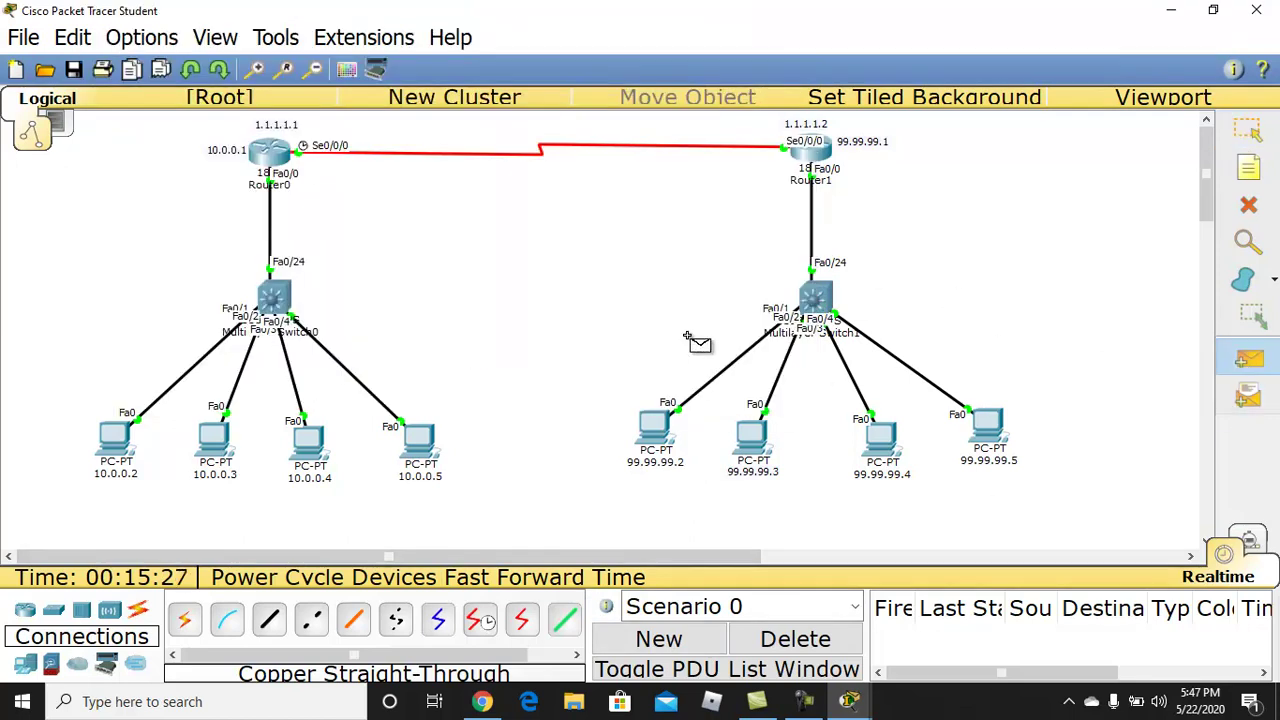
{"action": "left_click", "coordinate": [270, 152]}
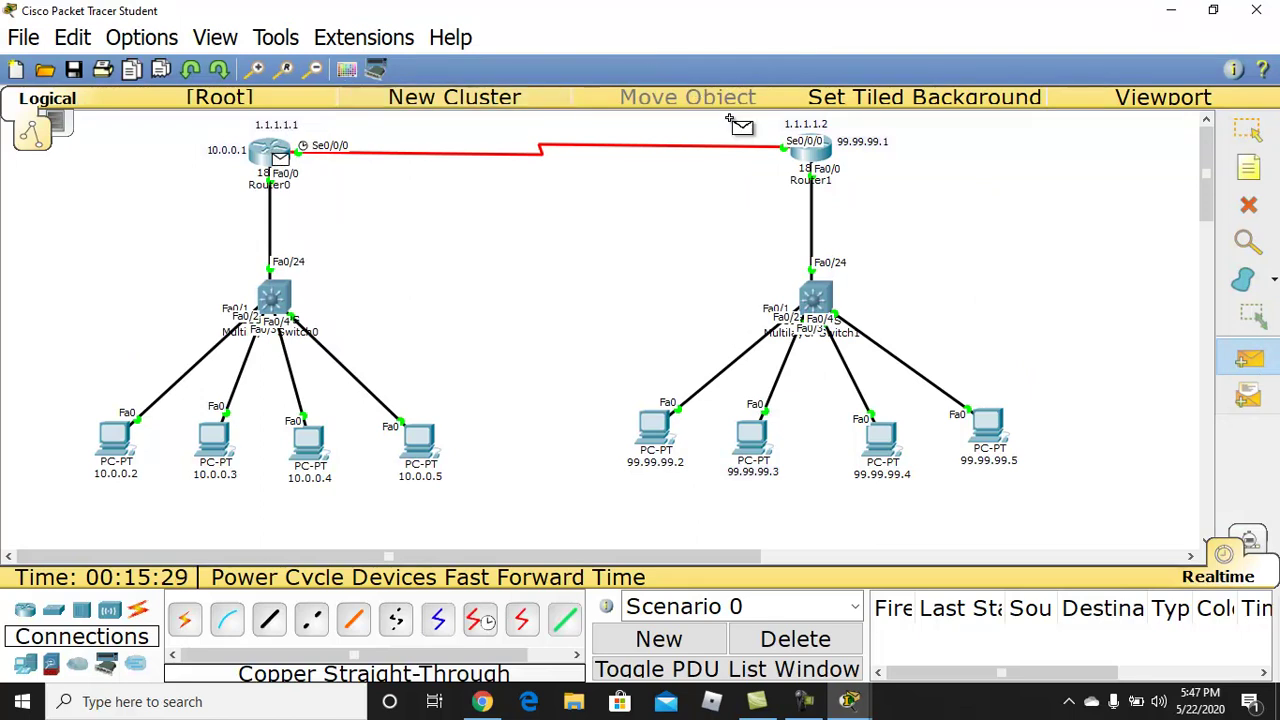
{"action": "left_click", "coordinate": [808, 150]}
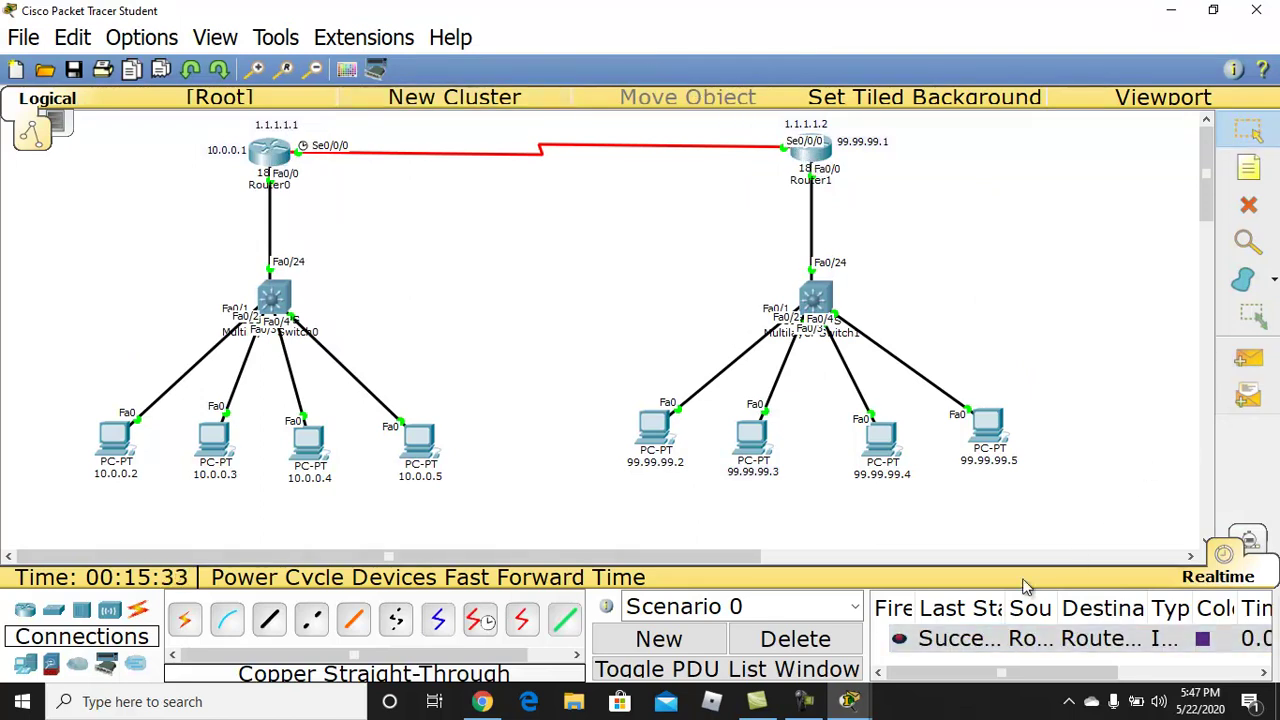
- Play the Router0-to-Router1 PDU automatically in Simulation mode, close the simulation panel, and return to Realtime mode
{"action": "left_click", "coordinate": [1250, 541]}
{"action": "left_click", "coordinate": [1063, 398]}
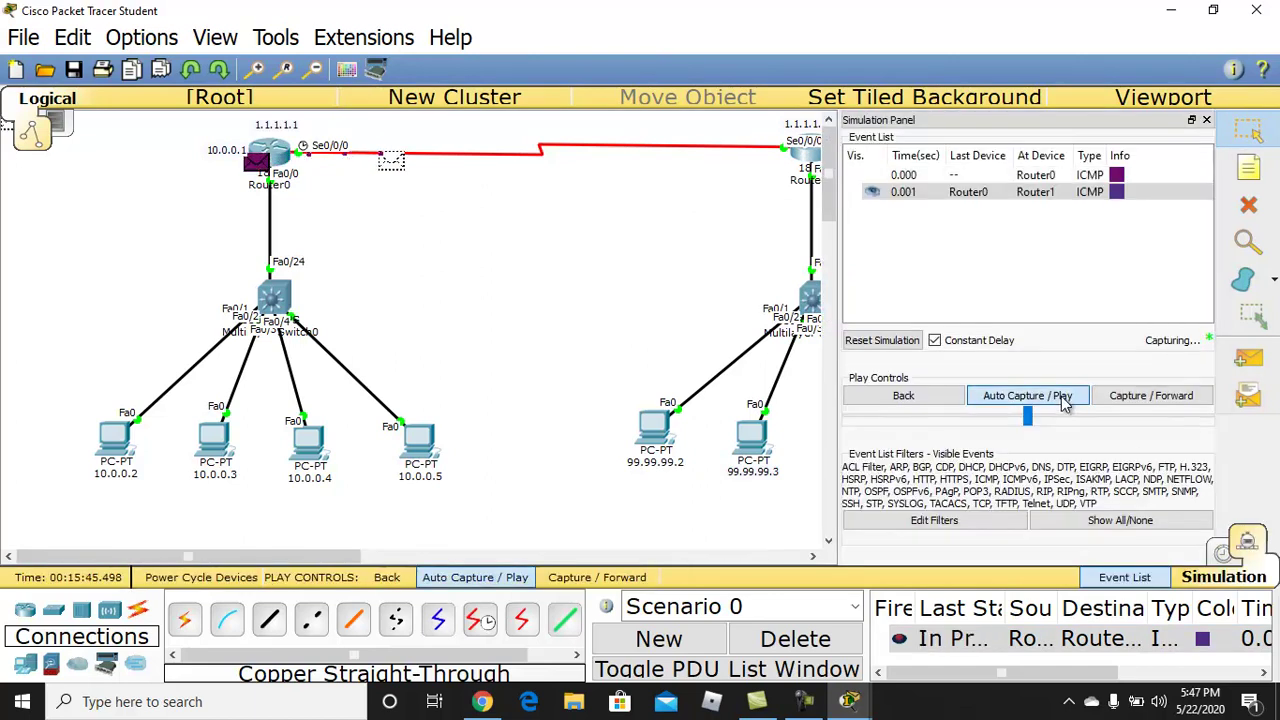
{"action": "left_click", "coordinate": [1206, 120]}
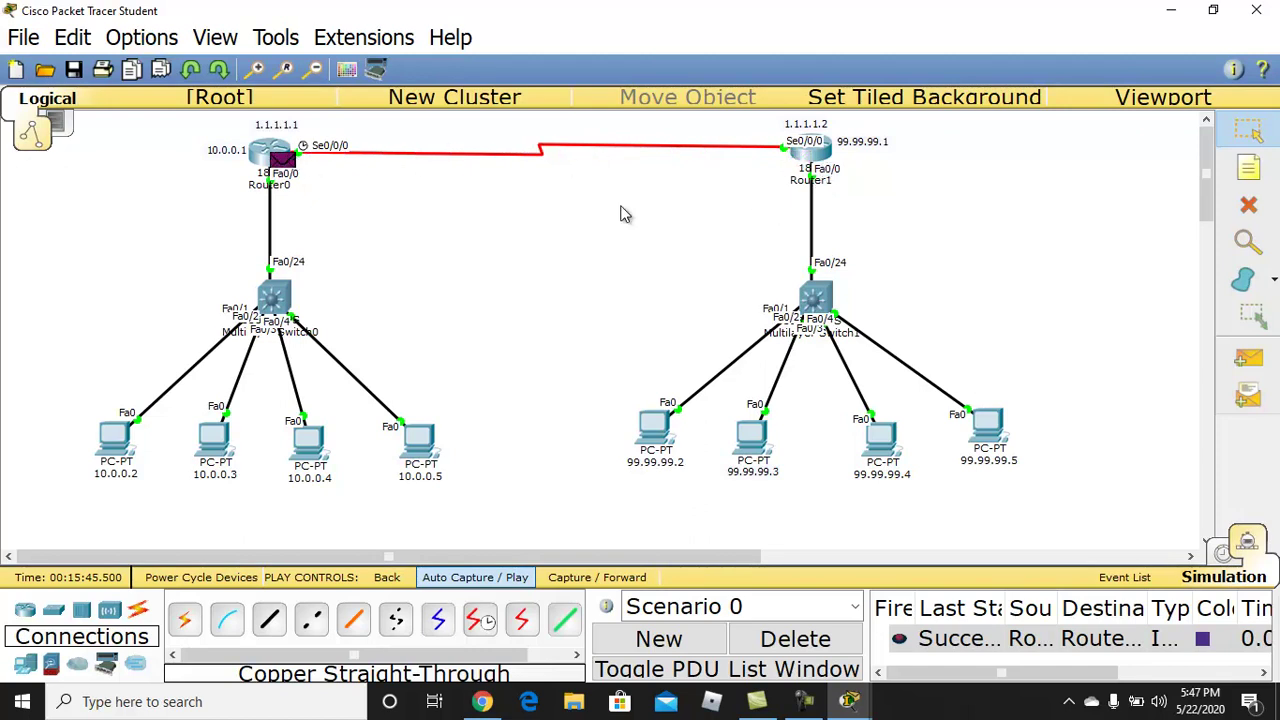
{"action": "left_click", "coordinate": [1224, 555]}
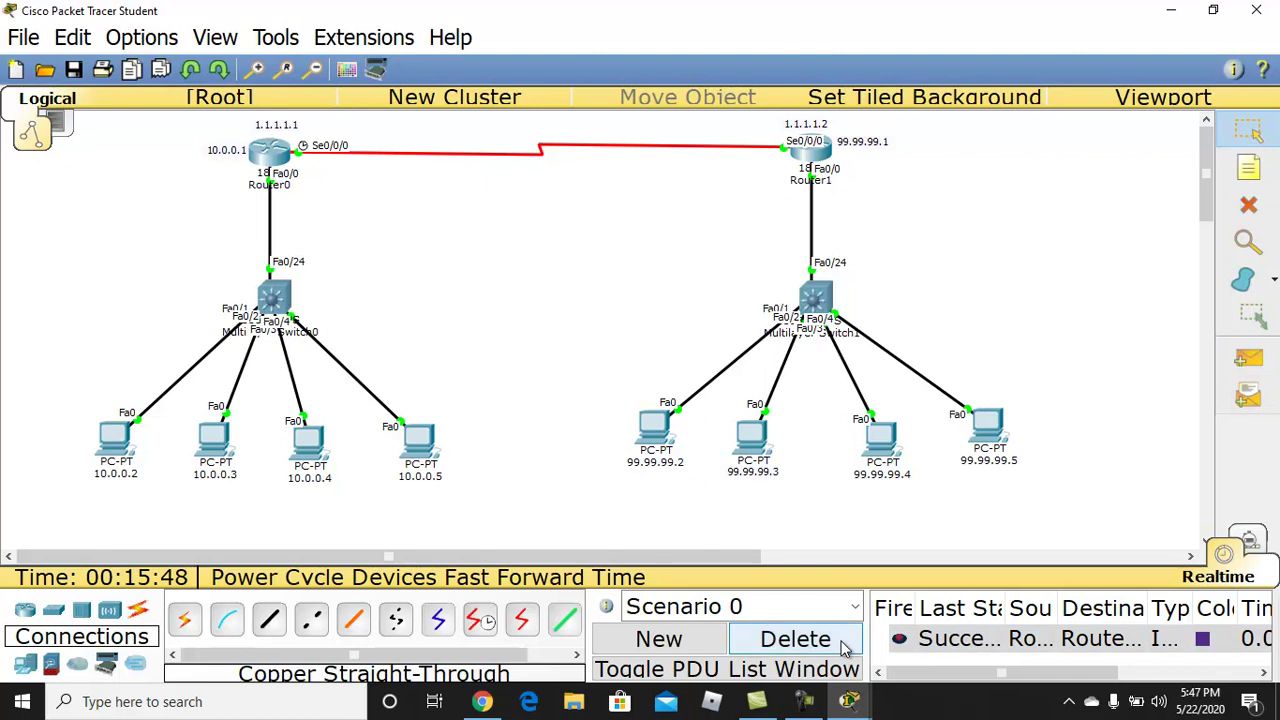
- Delete the current PDU scenario and send a simple PDU from the PC labelled 10.0.0.5 to Router0
{"action": "left_click", "coordinate": [795, 638]}
{"action": "left_click", "coordinate": [1262, 368]}
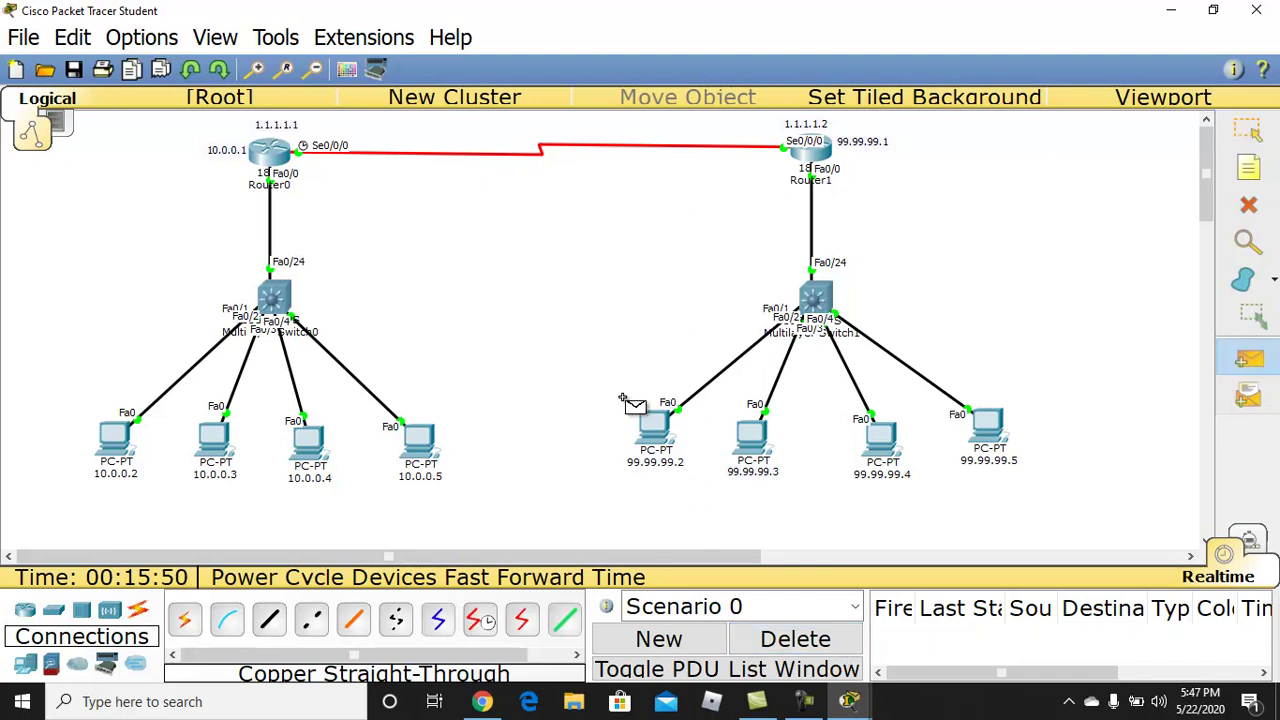
{"action": "left_click", "coordinate": [431, 447]}
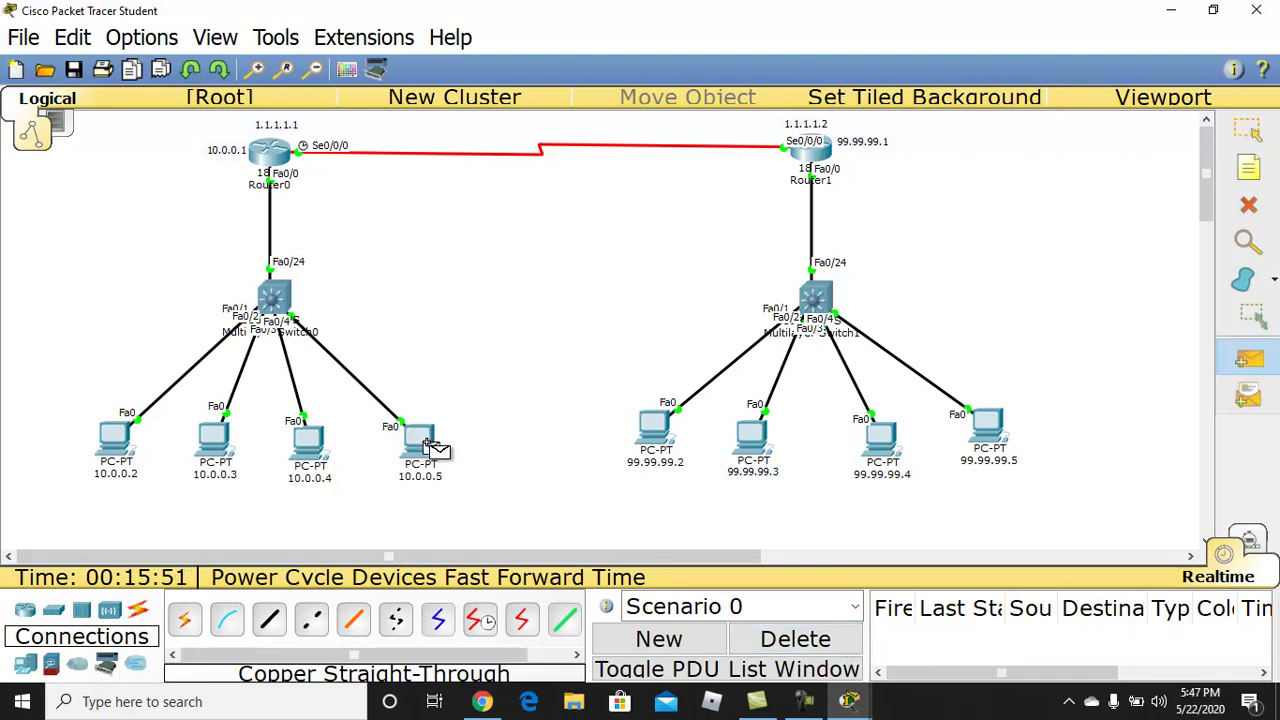
{"action": "left_click", "coordinate": [272, 157]}
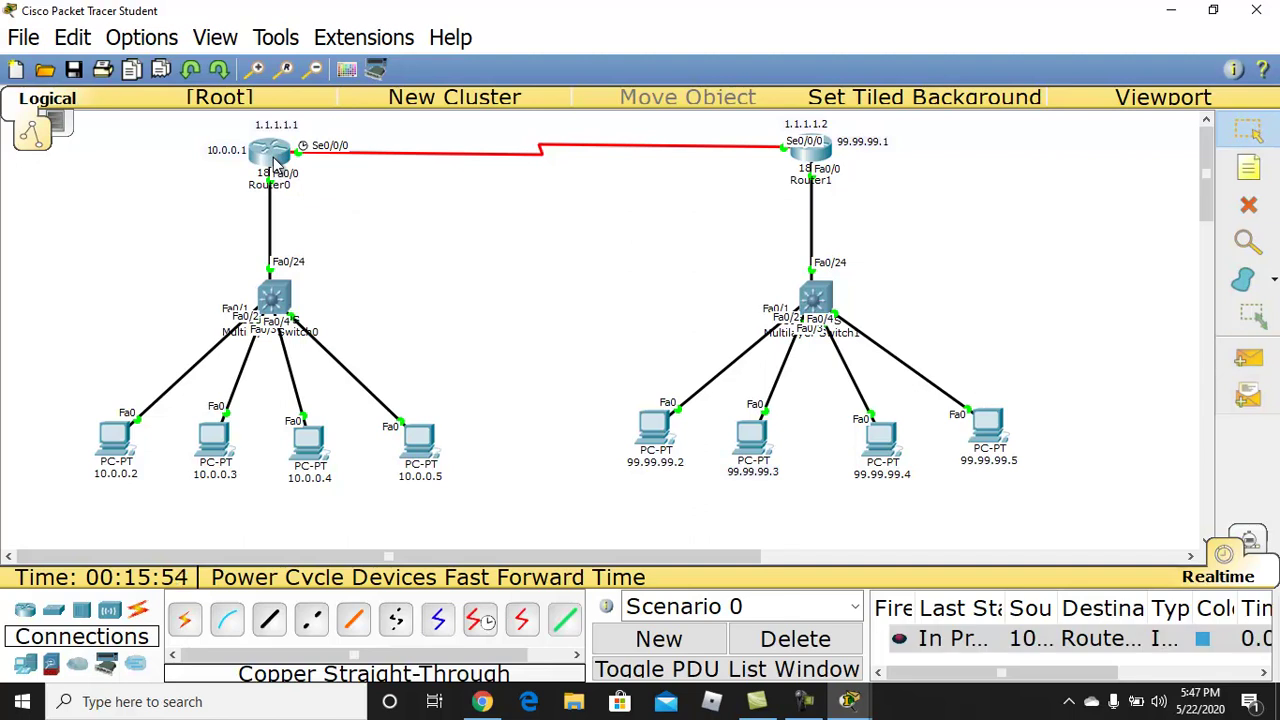
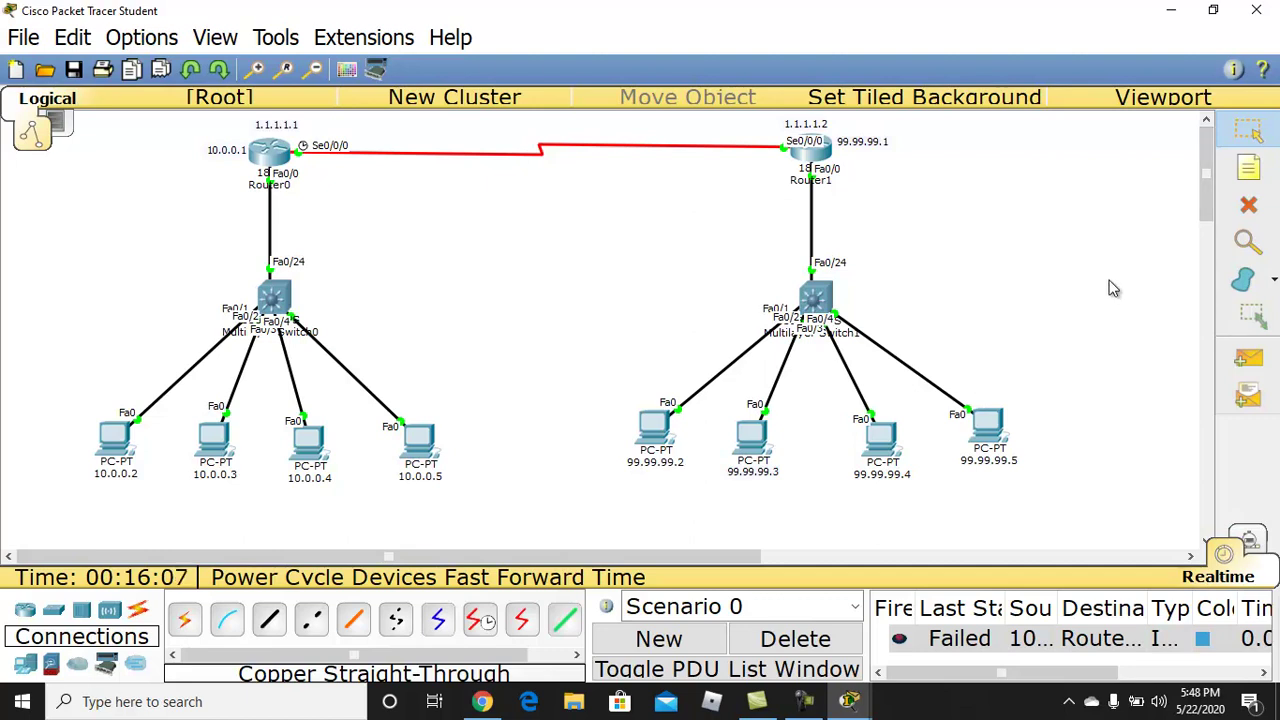
- Set the static IP address of the PC labelled 99.99.99.2 to 99.99.99.2
{"action": "left_click", "coordinate": [657, 422]}
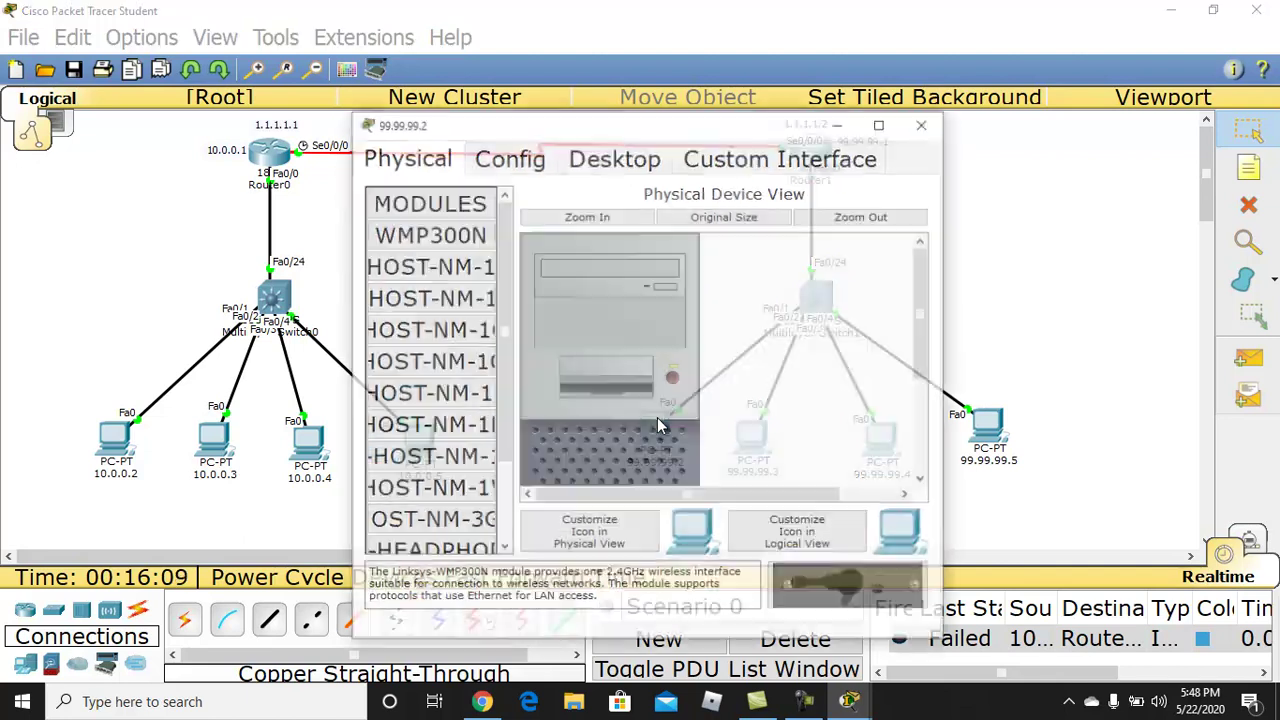
{"action": "left_click", "coordinate": [606, 157]}
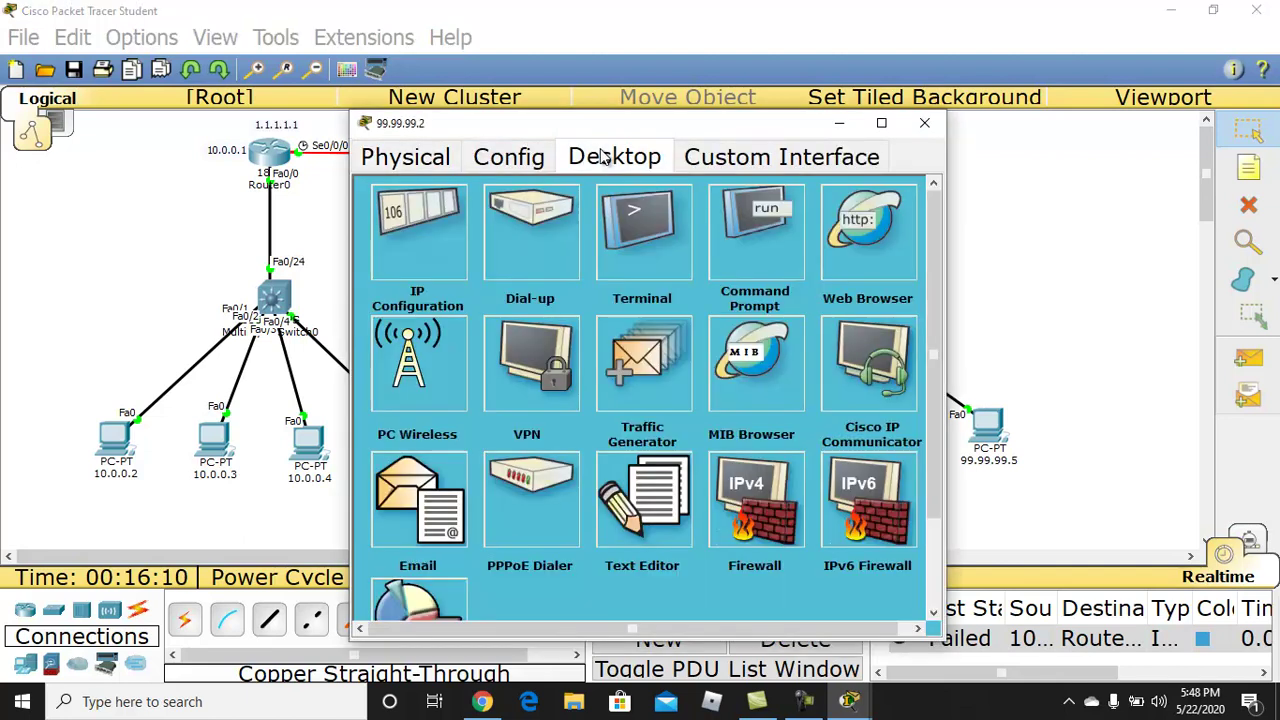
{"action": "left_click", "coordinate": [404, 228]}
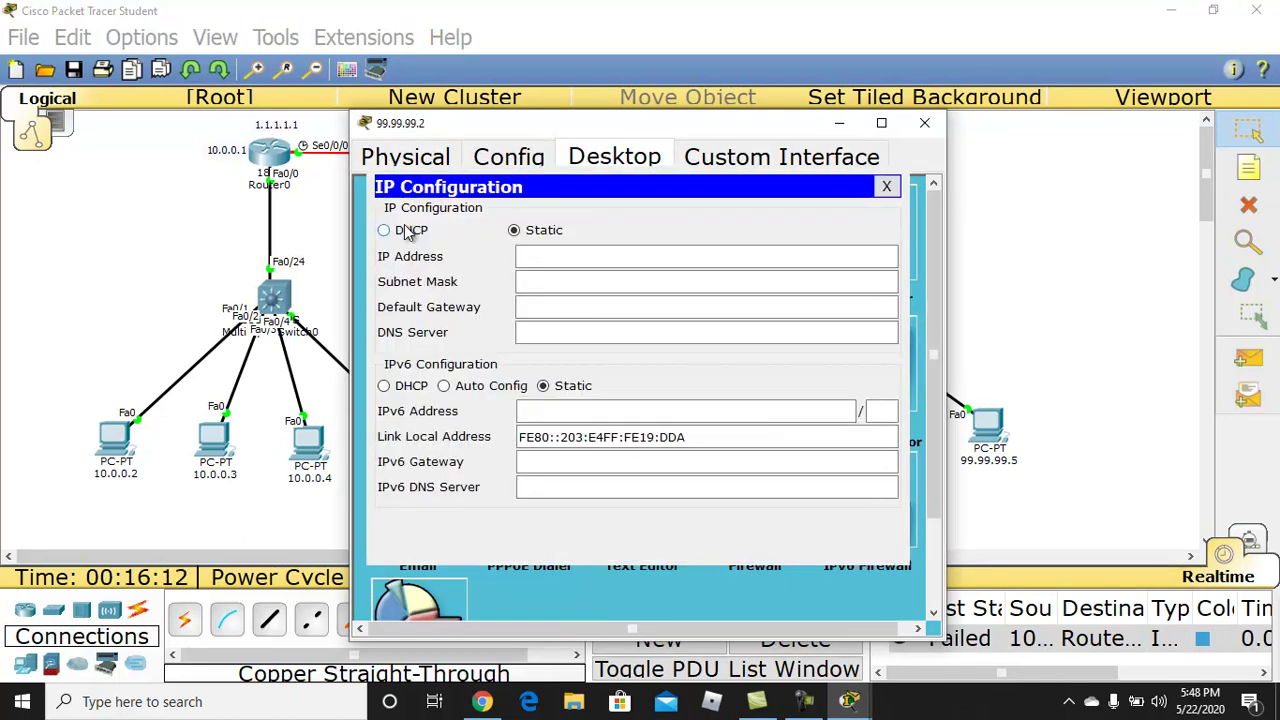
{"action": "left_click", "coordinate": [656, 260]}
{"action": "type", "text": "99."}
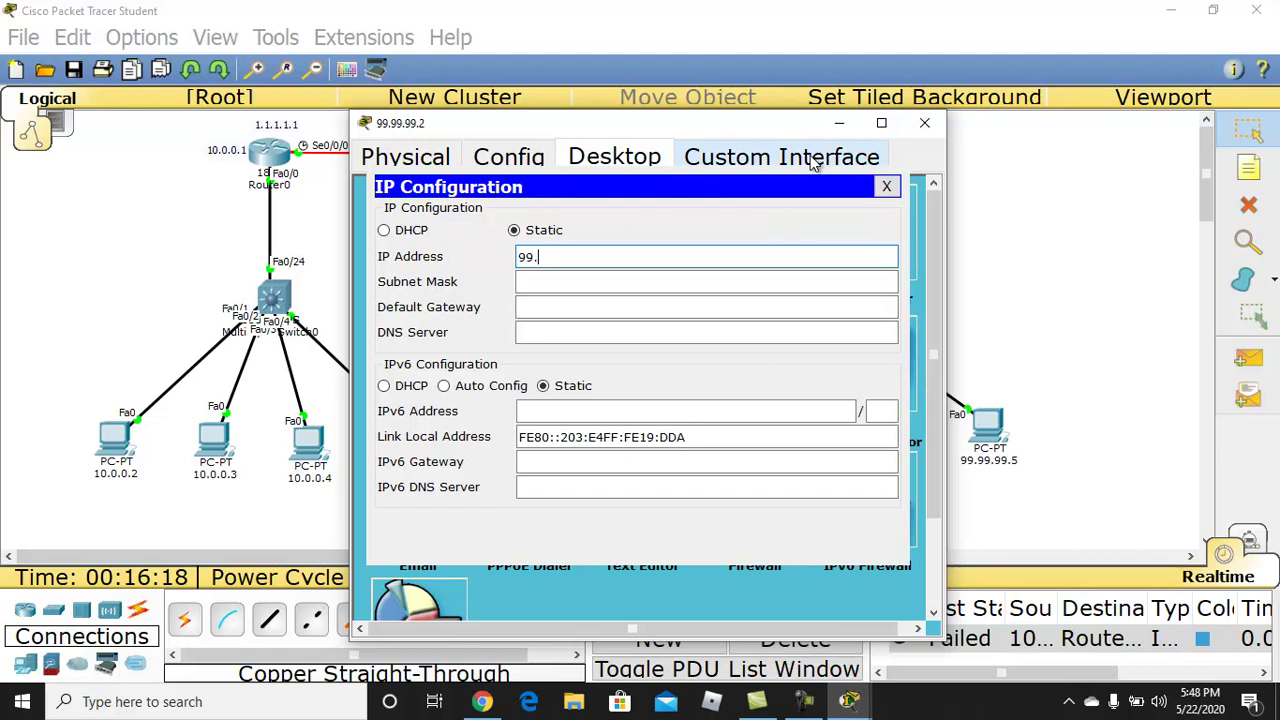
{"action": "type", "text": "99.99.2a"}
{"action": "key", "text": "BackSpace"}
- Fill in the default subnet mask 255.0.0.0, reuse the copied address for gateway 99.99.99.1, and close the PC's window
{"action": "key", "text": "ctrl+a"}
{"action": "key", "text": "ctrl+c"}
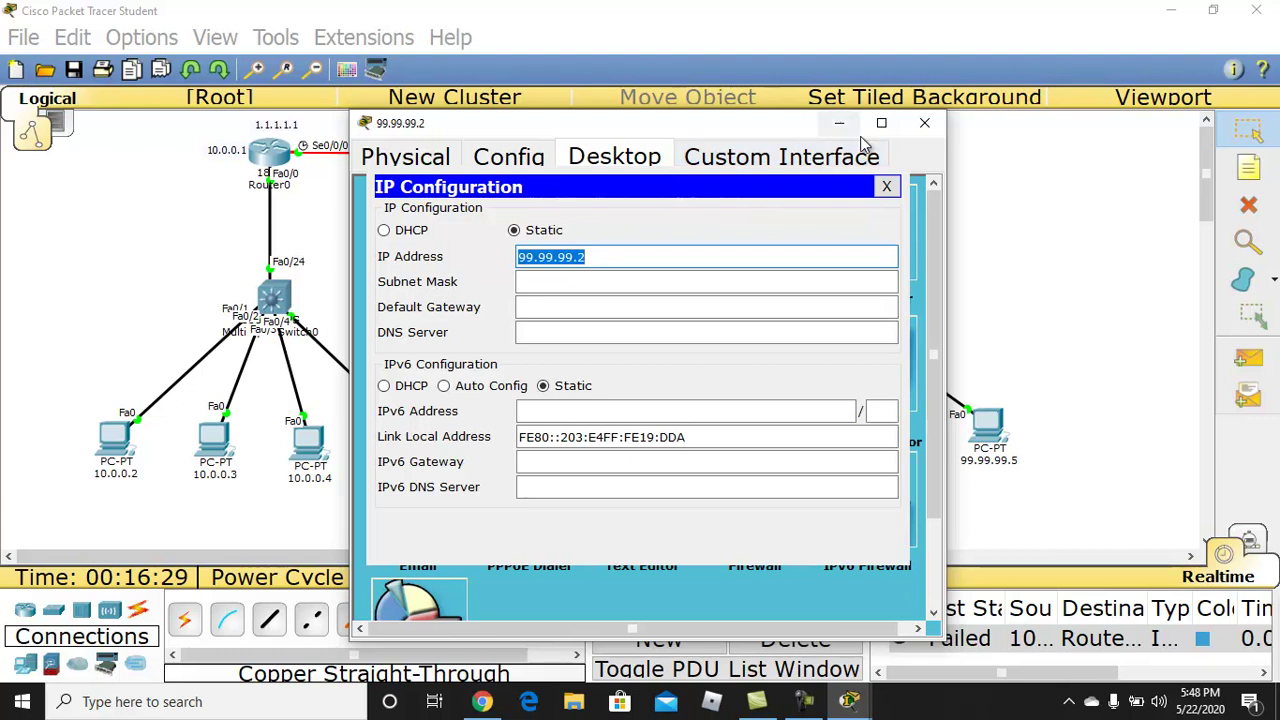
{"action": "left_click", "coordinate": [718, 276]}
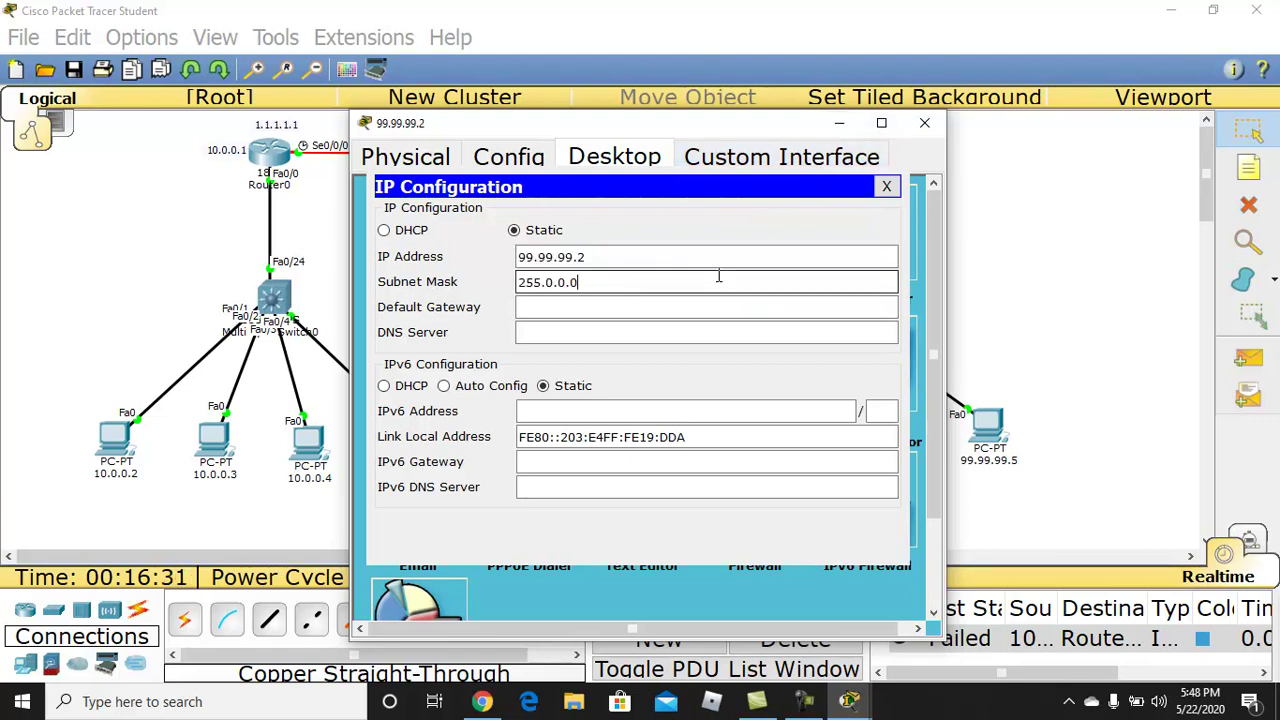
{"action": "left_click", "coordinate": [664, 310]}
{"action": "key", "text": "ctrl+v"}
{"action": "key", "text": "BackSpace"}
{"action": "type", "text": "1"}
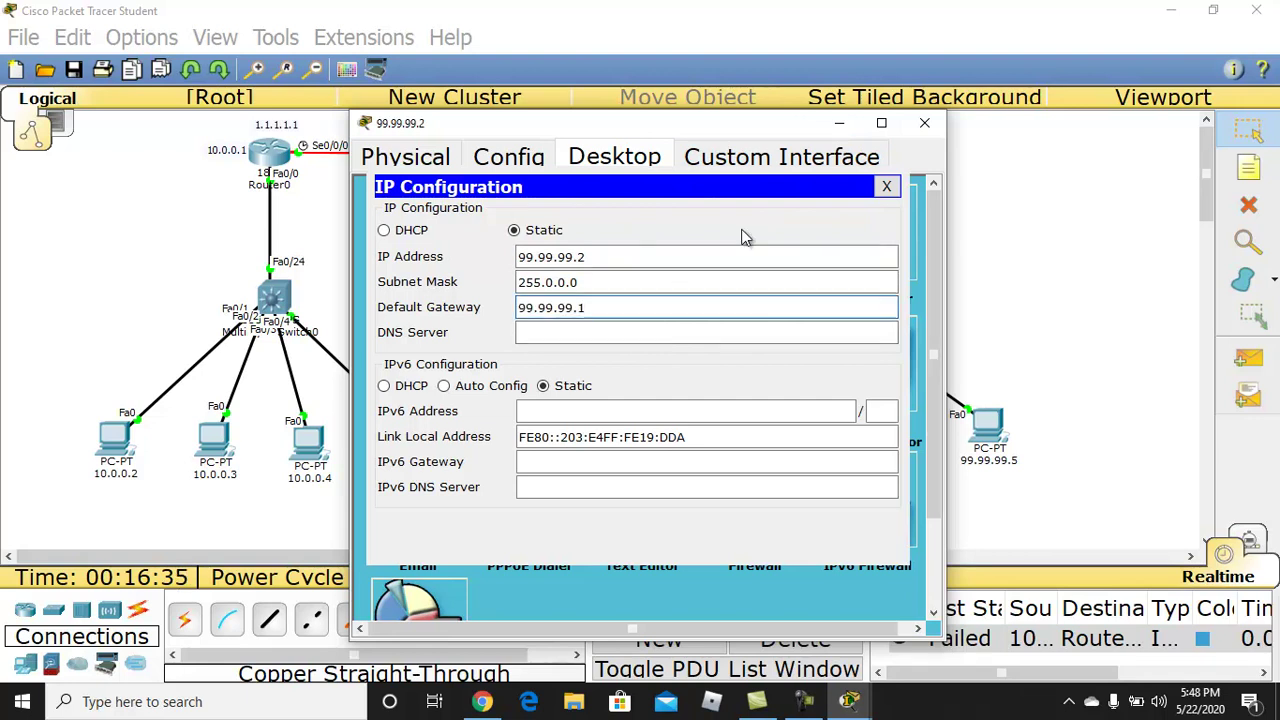
{"action": "left_click", "coordinate": [886, 187]}
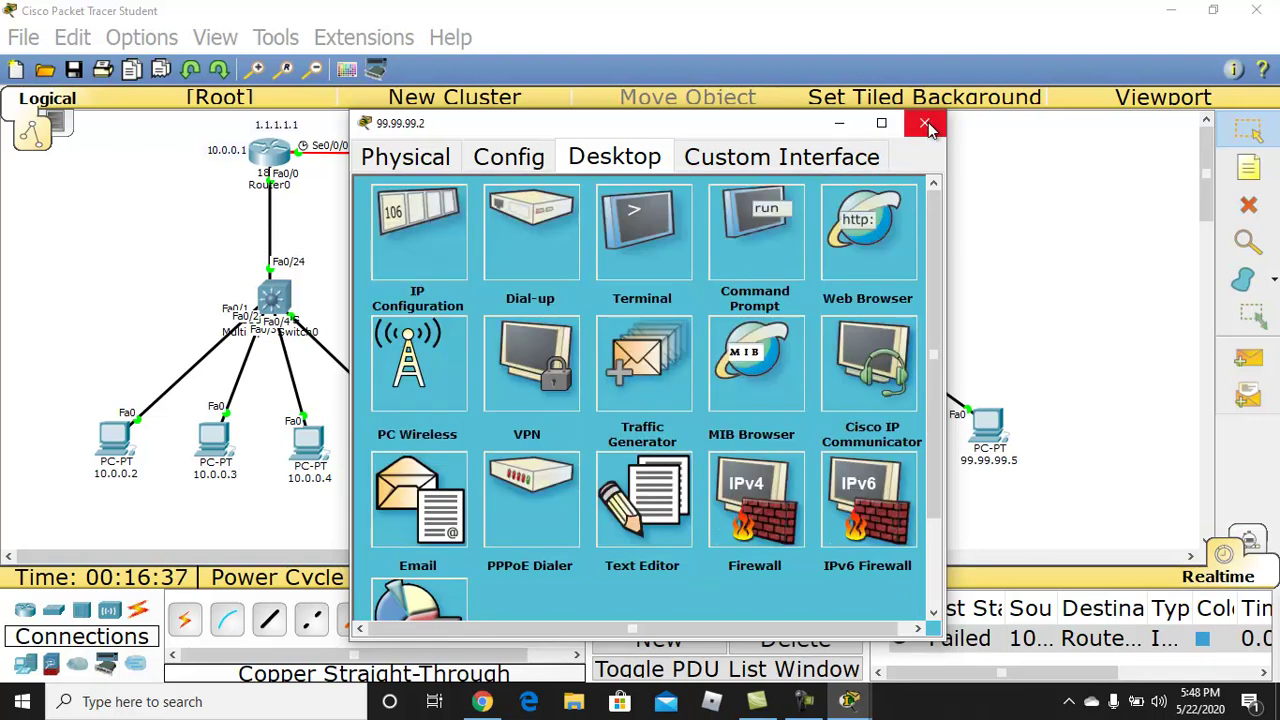
{"action": "left_click", "coordinate": [926, 123]}
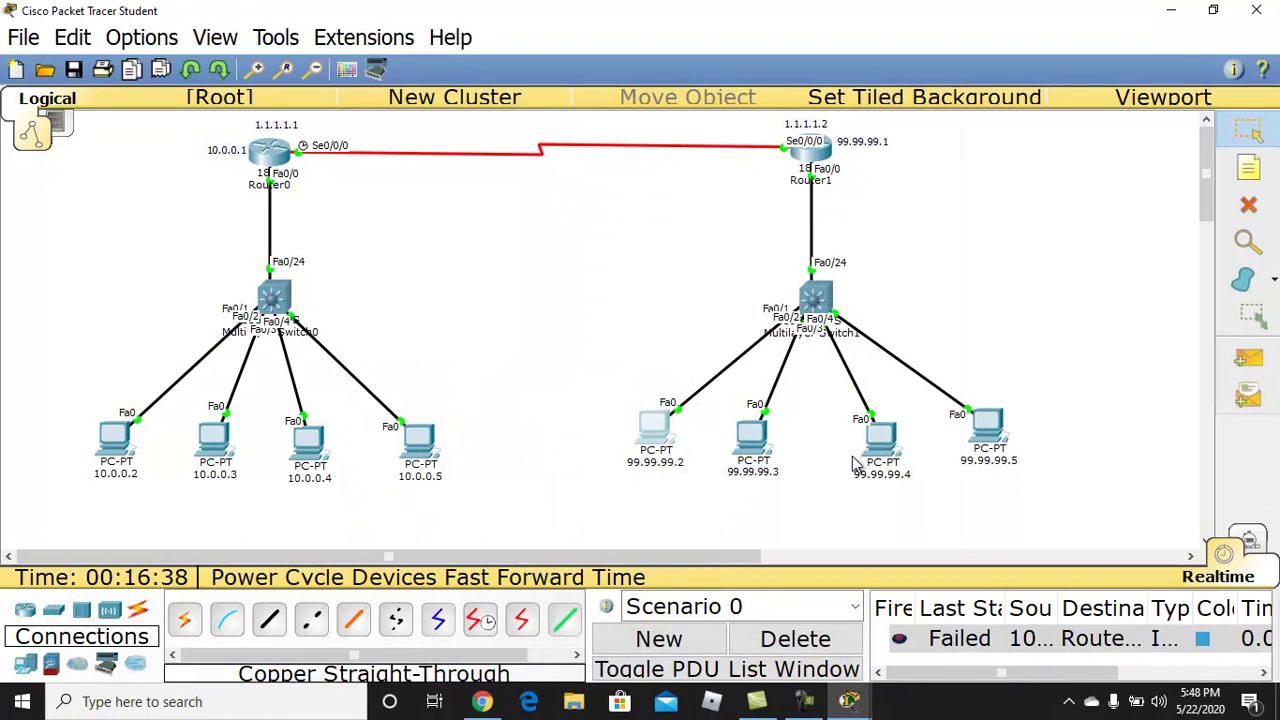
- Set the static IP address of the PC labelled 99.99.99.3 to 99.99.99.3
{"action": "left_click", "coordinate": [755, 442]}
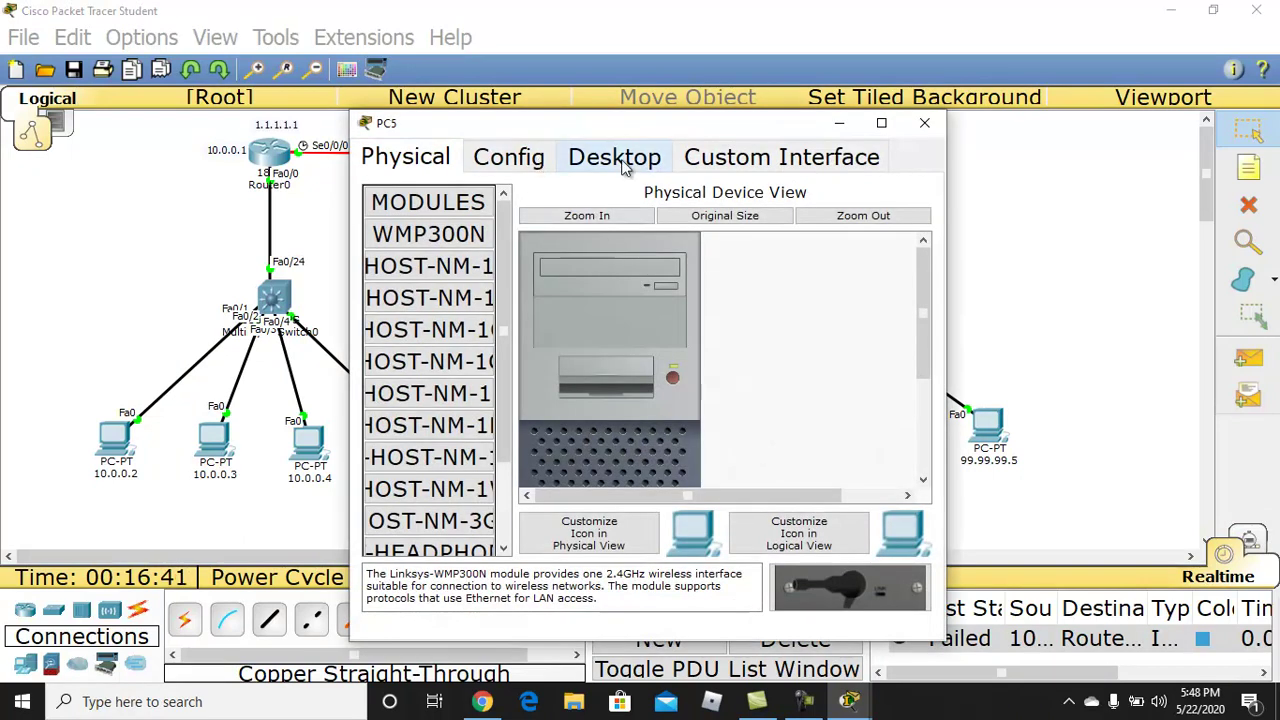
{"action": "left_click", "coordinate": [620, 165]}
{"action": "left_click", "coordinate": [420, 224]}
{"action": "left_click", "coordinate": [551, 260]}
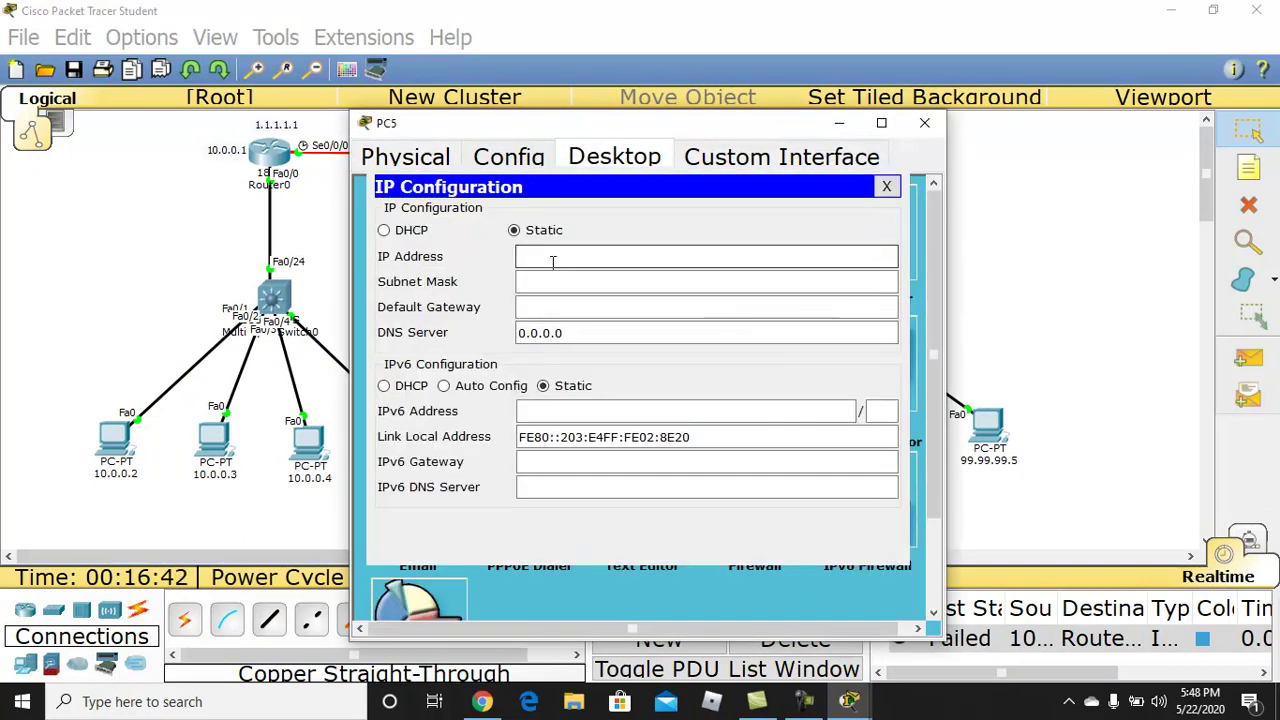
{"action": "type", "text": "99.99.99.2"}
{"action": "key", "text": "BackSpace"}
{"action": "type", "text": "3"}
- Give the 99.99.99.3 PC the subnet mask 255.0.0.0 and default gateway 99.99.99.1, and close its window
{"action": "left_click", "coordinate": [549, 283]}
{"action": "left_click", "coordinate": [549, 310]}
{"action": "type", "text": "99.99.99.1"}
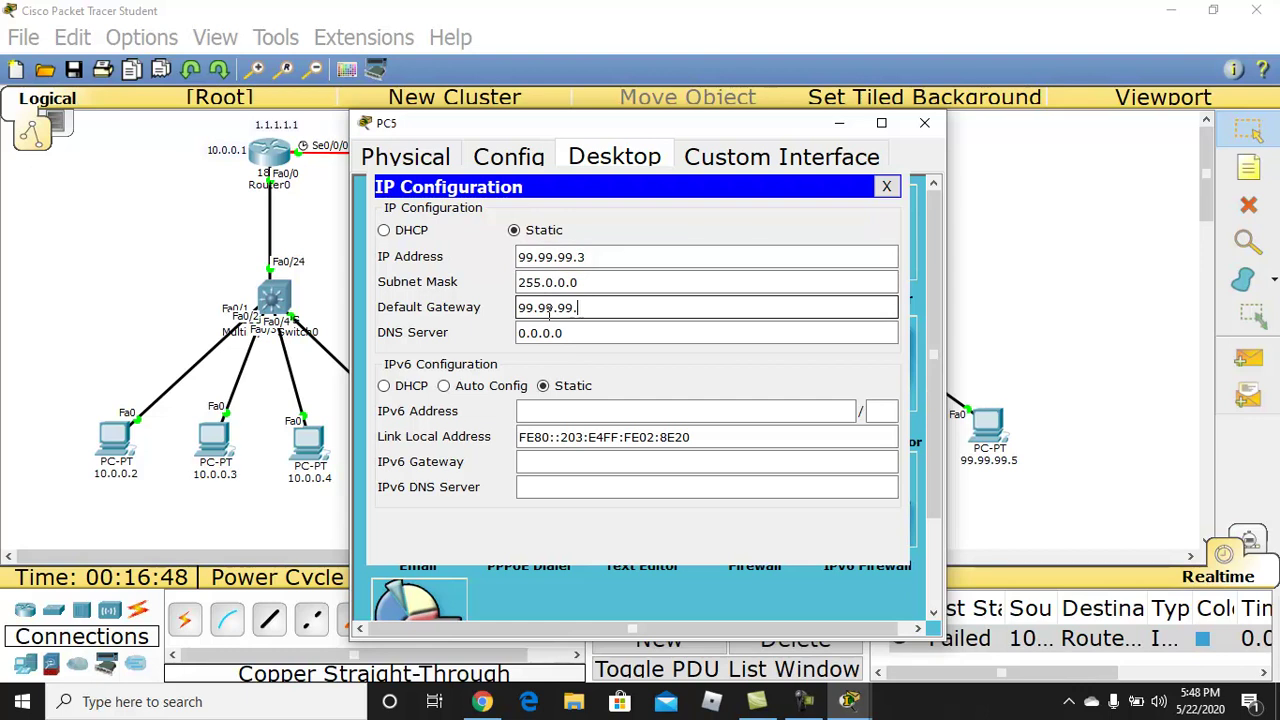
{"action": "left_click", "coordinate": [936, 120]}
- Set the static IP address of the PC labelled 99.99.99.4 to 99.99.99.4
{"action": "left_click", "coordinate": [882, 435]}
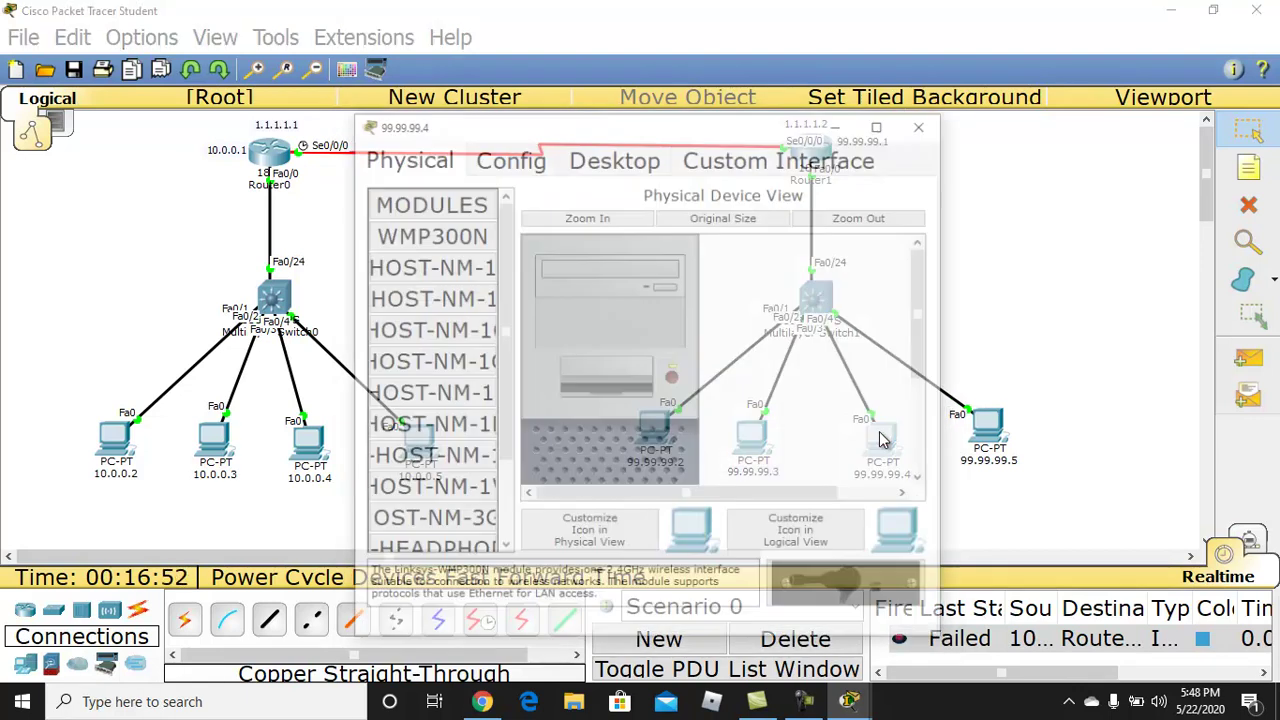
{"action": "left_click", "coordinate": [638, 163]}
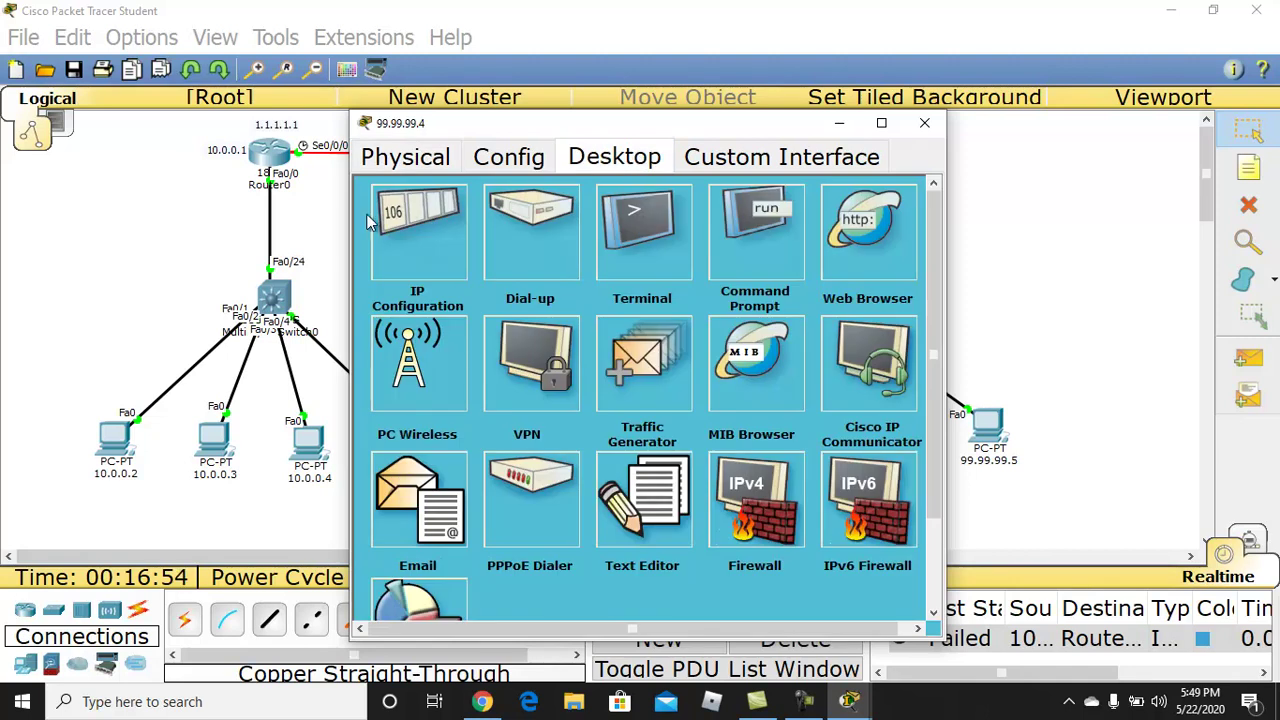
{"action": "left_click", "coordinate": [410, 220]}
{"action": "left_click", "coordinate": [563, 264]}
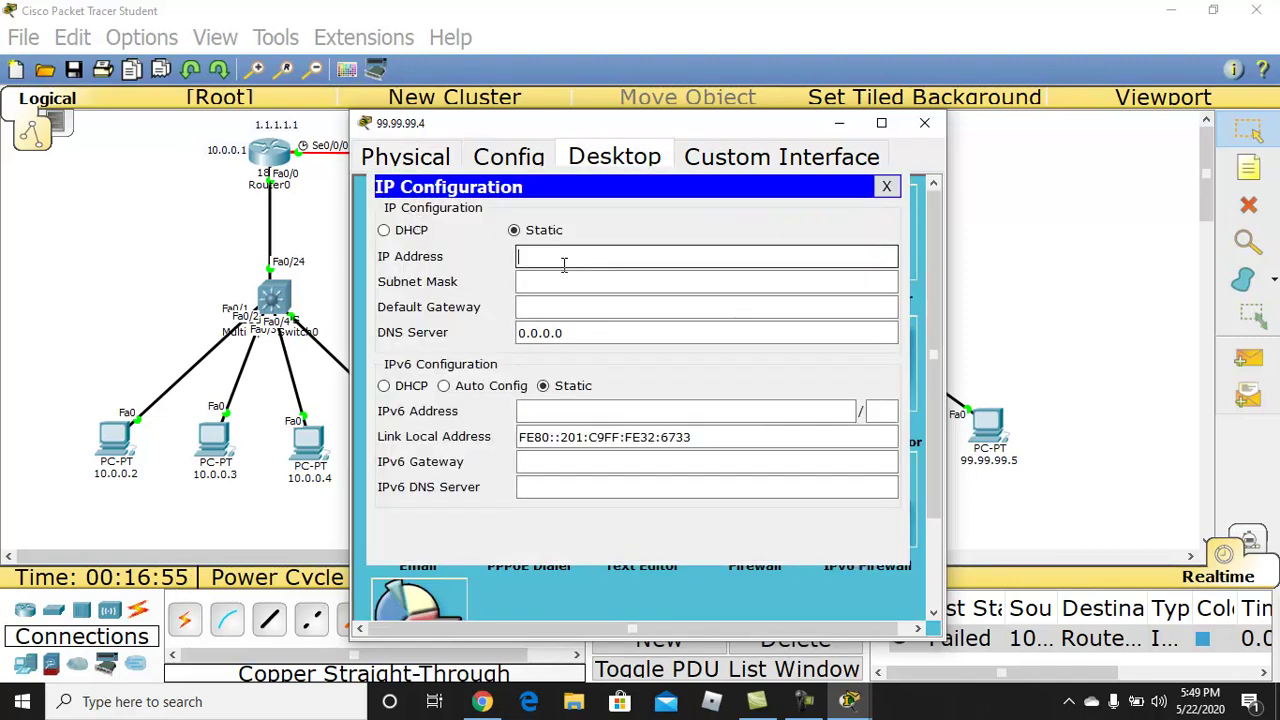
{"action": "type", "text": "99.99.99.24"}
- Give the 99.99.99.4 PC the default subnet mask 255.0.0.0 and gateway 99.99.99.1, and close its window
{"action": "left_click", "coordinate": [568, 281]}
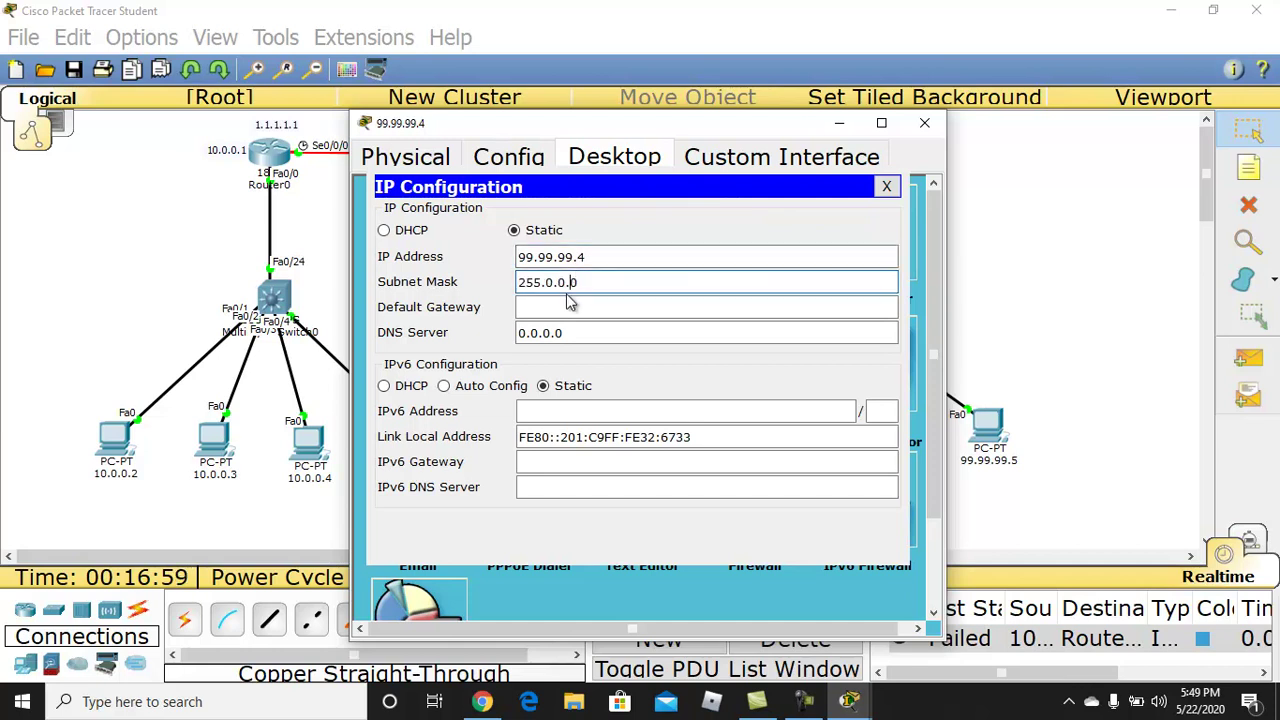
{"action": "left_click", "coordinate": [567, 306]}
{"action": "type", "text": "99.99.99.2"}
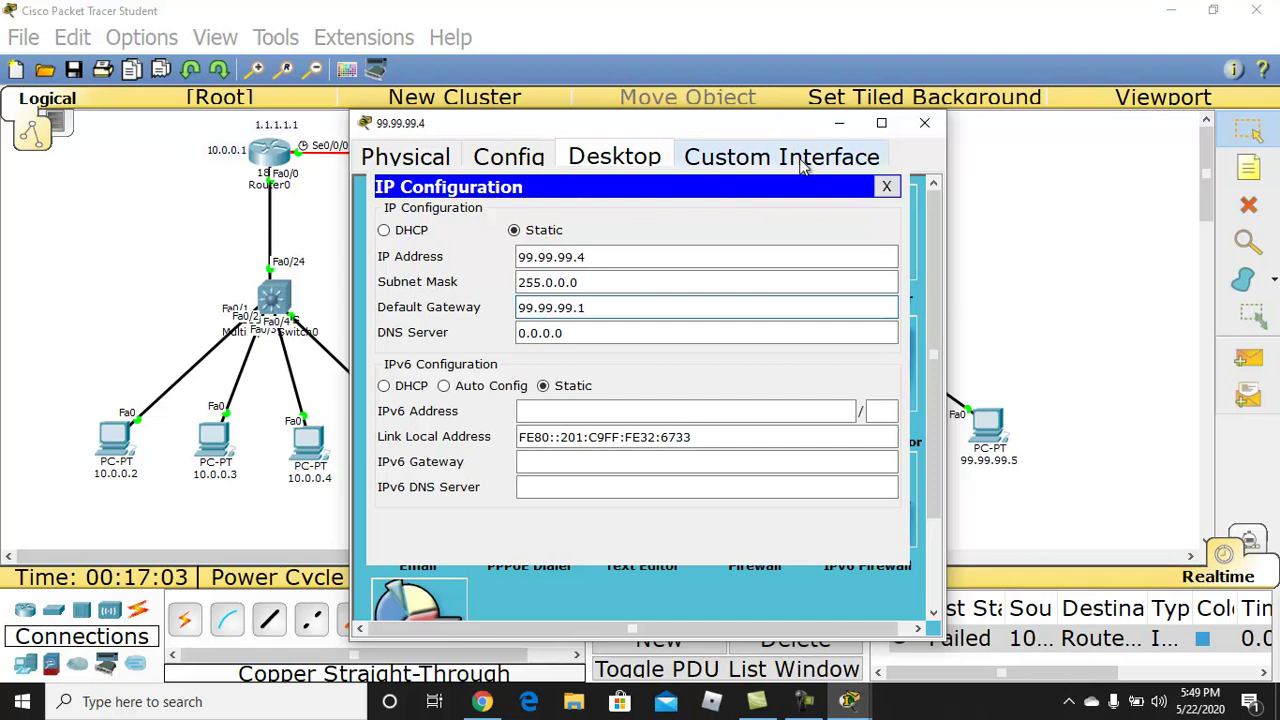
{"action": "left_click", "coordinate": [886, 186]}
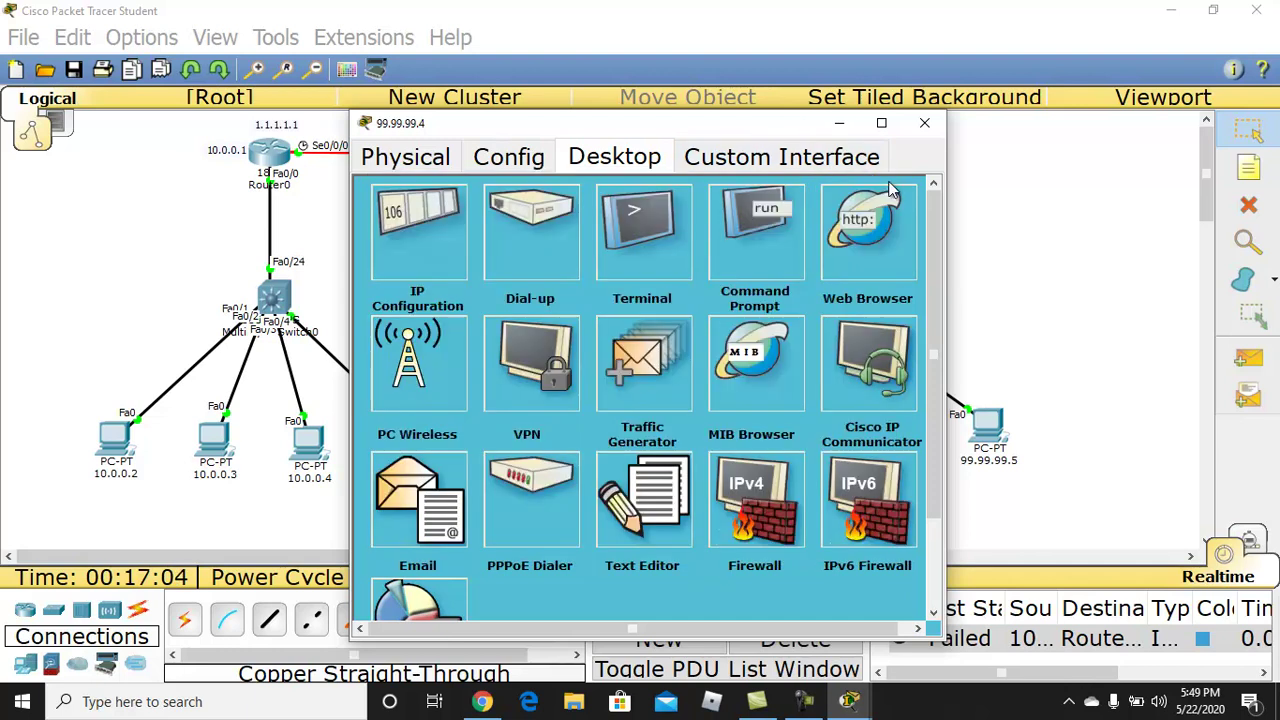
{"action": "left_click", "coordinate": [924, 123]}
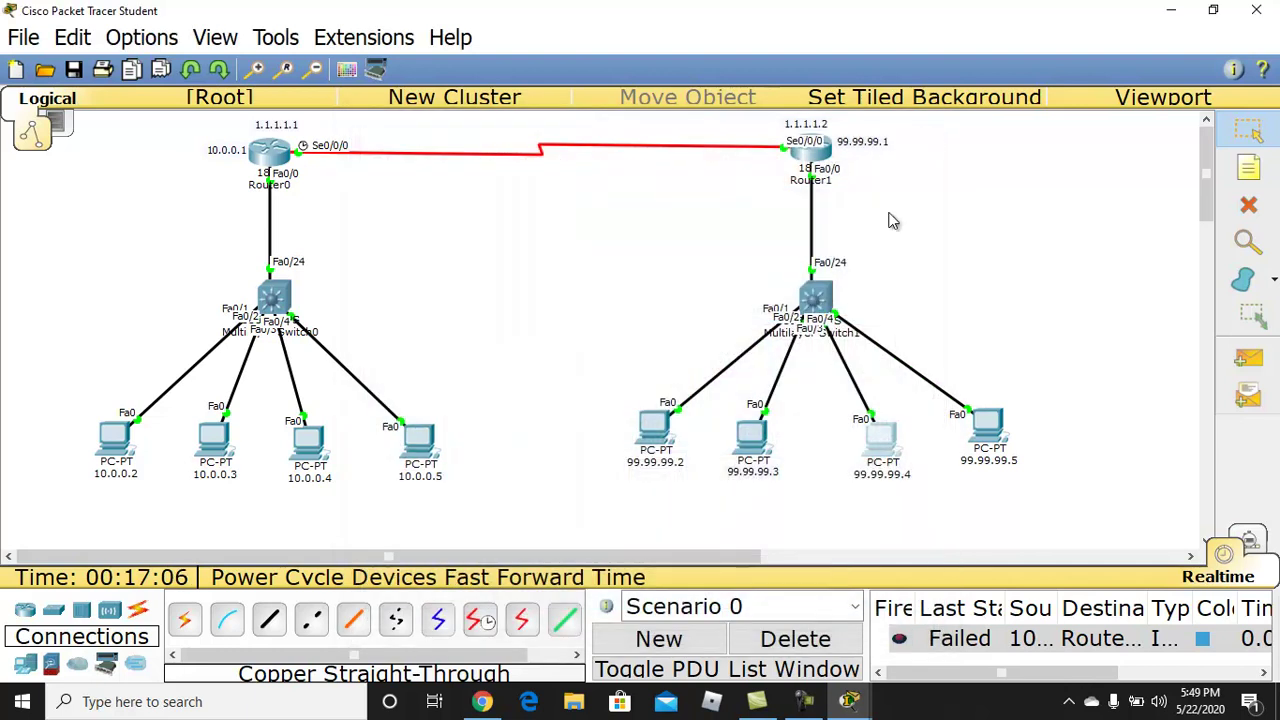
- Set the static IP address of the PC labelled 99.99.99.5 to 99.99.99.5
{"action": "left_click", "coordinate": [987, 438]}
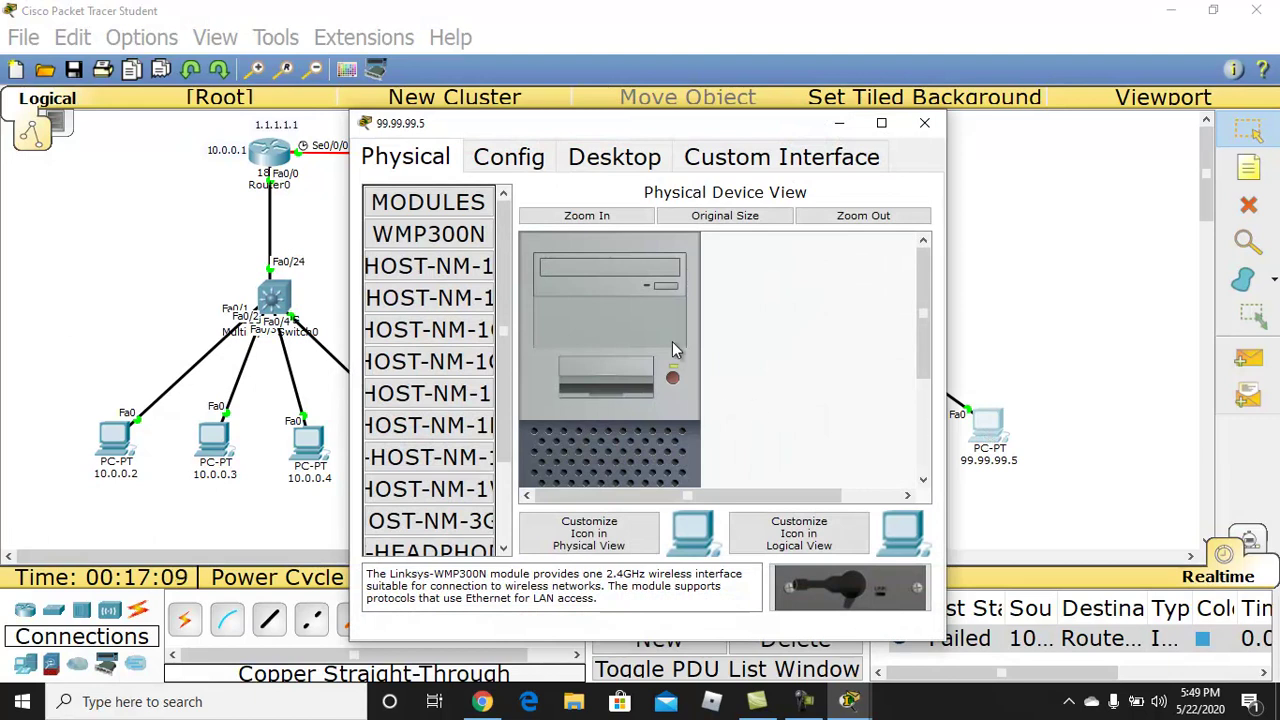
{"action": "left_click", "coordinate": [620, 160]}
{"action": "left_click", "coordinate": [429, 217]}
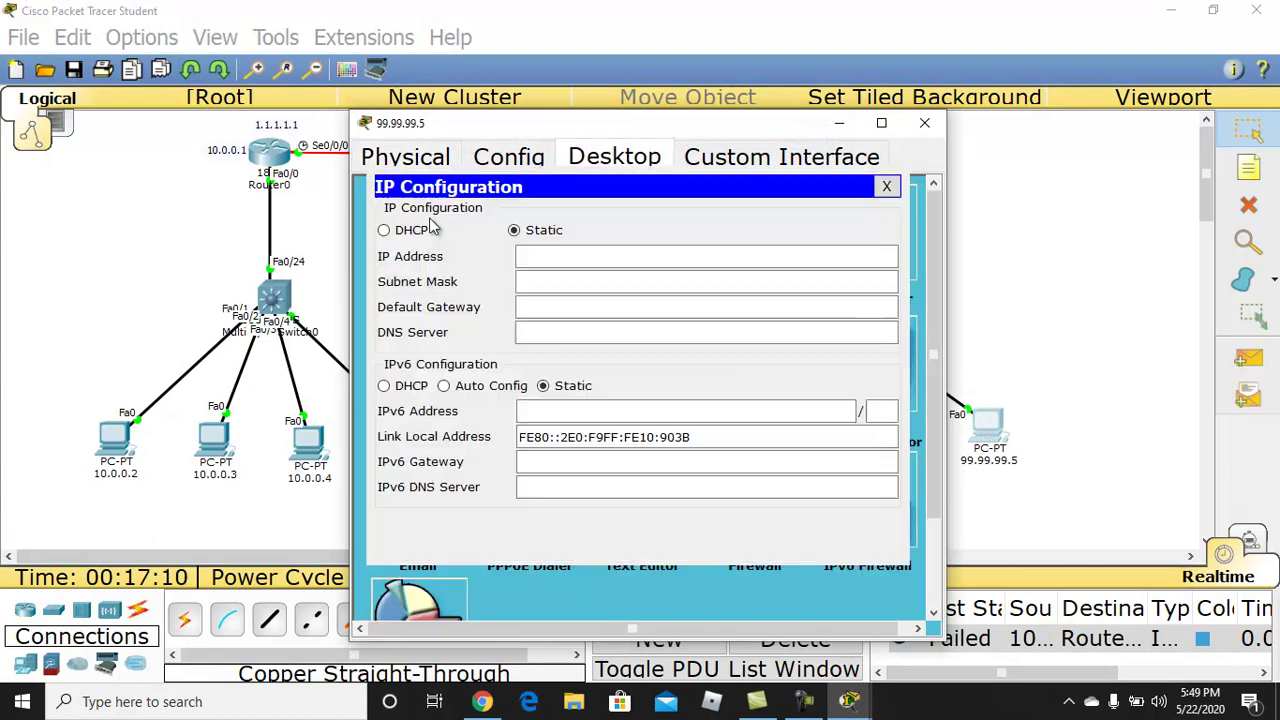
{"action": "left_click", "coordinate": [592, 255]}
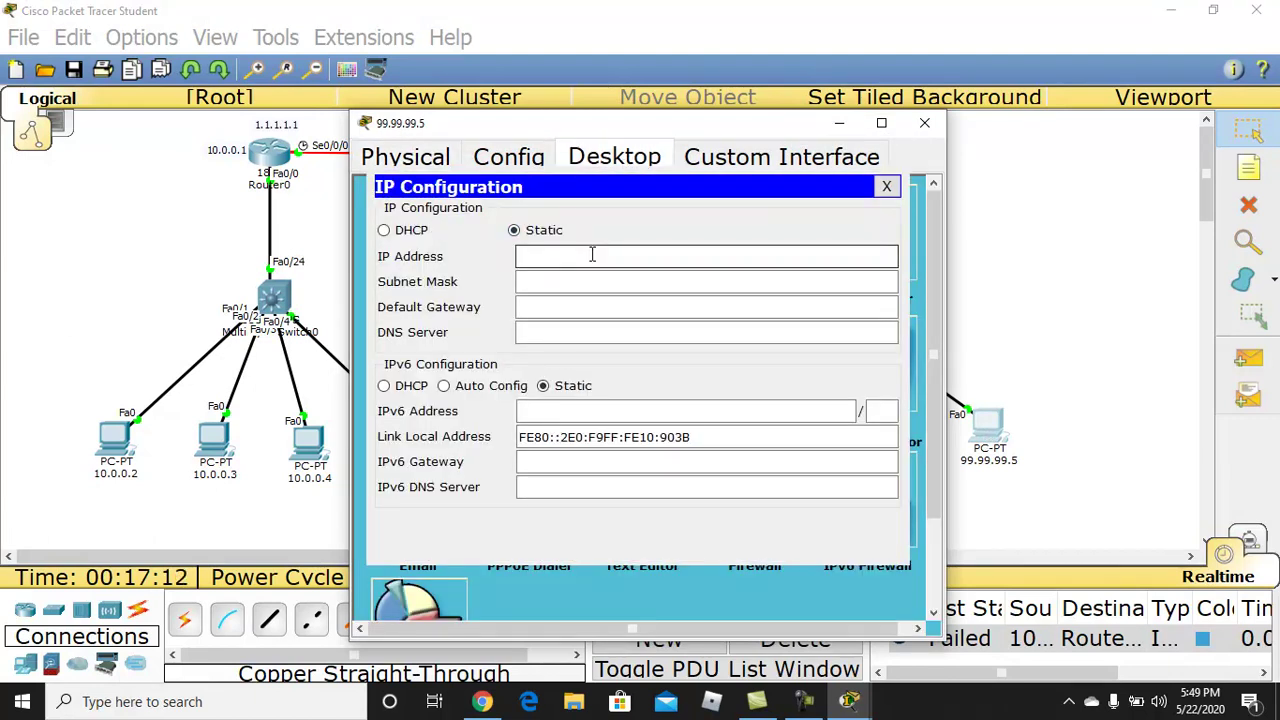
{"action": "type", "text": "99.99.99.25"}
- Fill in subnet mask 255.0.0.0 and default gateway 99.99.99.1 for the 99.99.99.5 PC, and close its window
{"action": "left_click", "coordinate": [580, 283]}
{"action": "left_click", "coordinate": [576, 303]}
{"action": "type", "text": "99.99.99.2"}
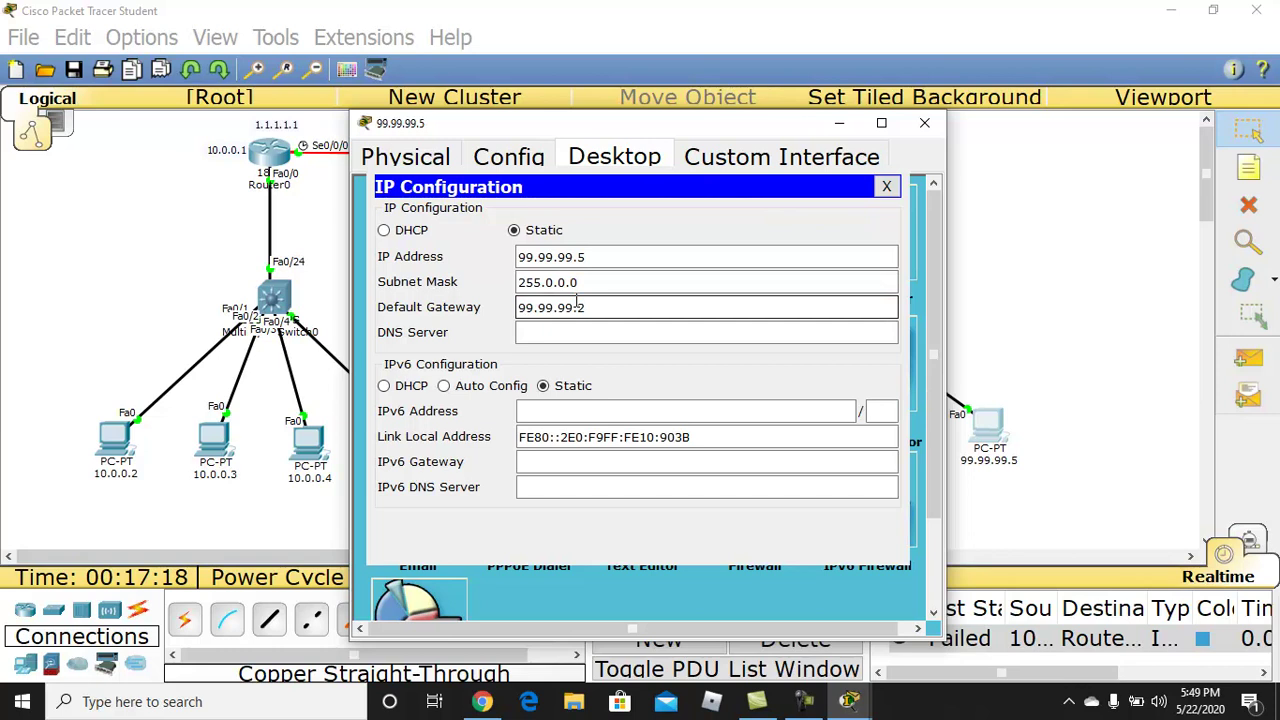
{"action": "key", "text": "BackSpace"}
{"action": "type", "text": "1"}
{"action": "left_click", "coordinate": [925, 124]}
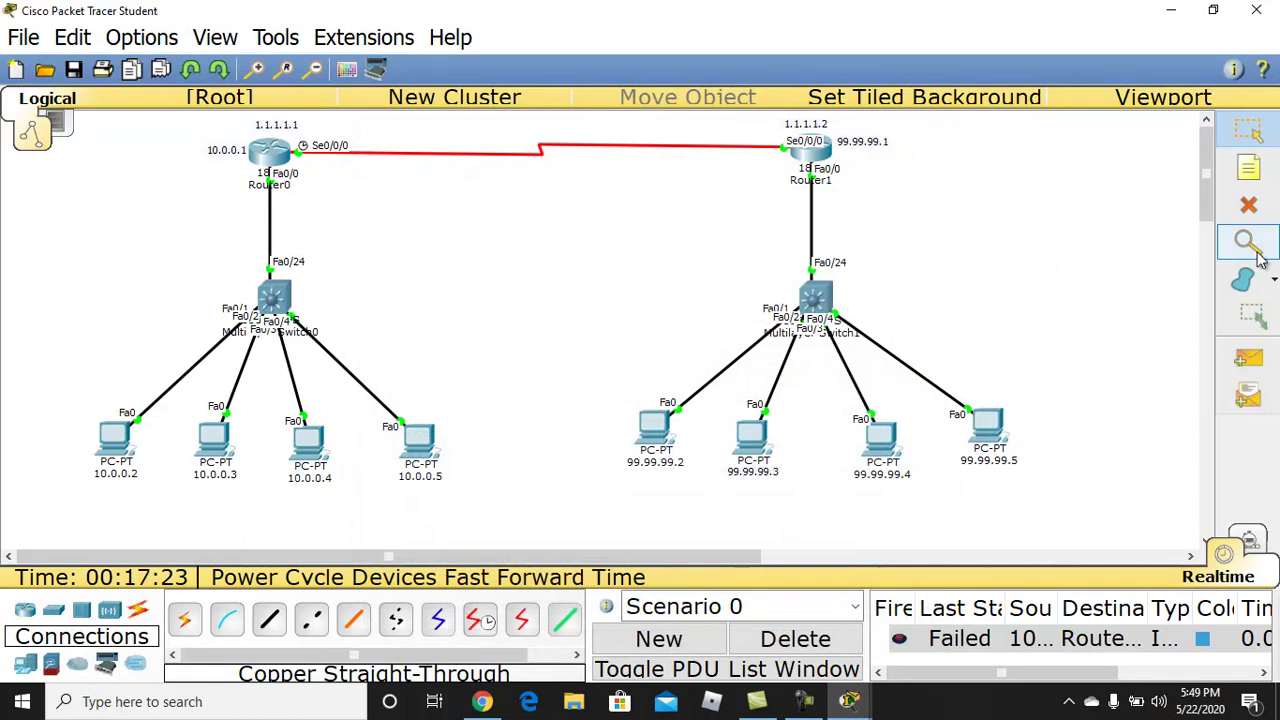
- Clear the old PDU scenario and send a simple PDU from the 99.99.99.5 PC to the 99.99.99.2 PC
{"action": "left_click", "coordinate": [1240, 357]}
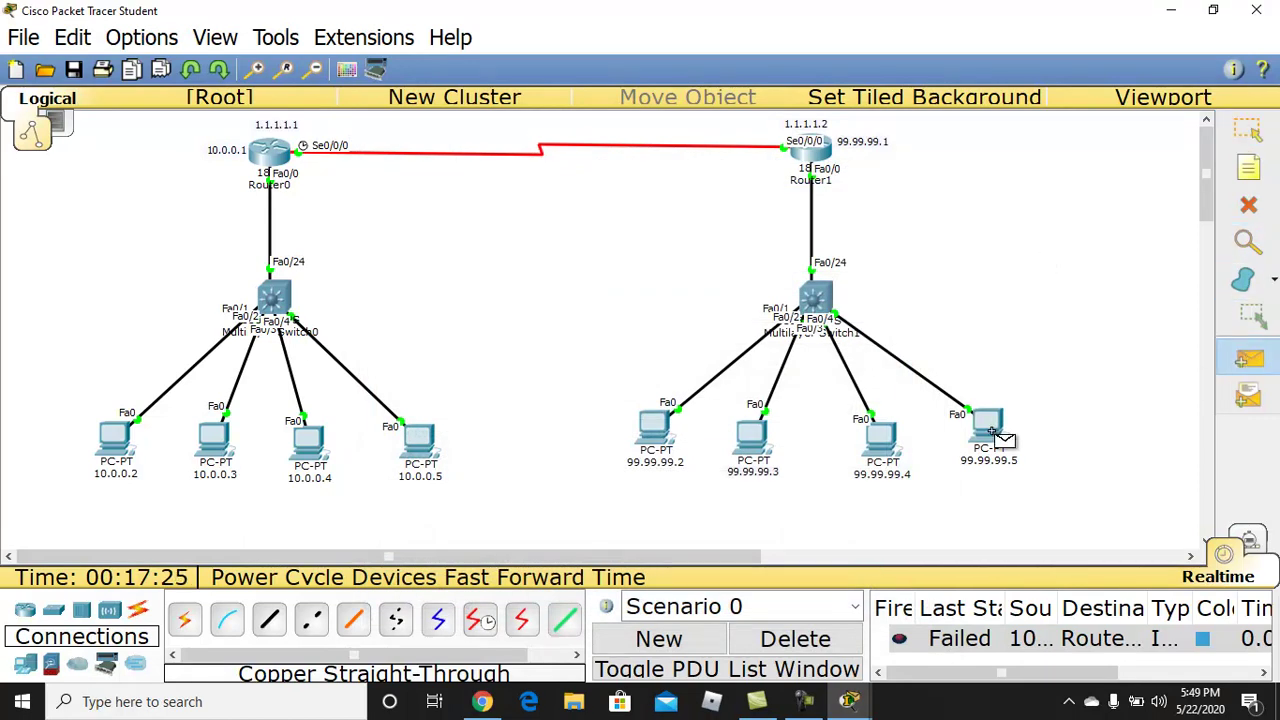
{"action": "left_click", "coordinate": [815, 640]}
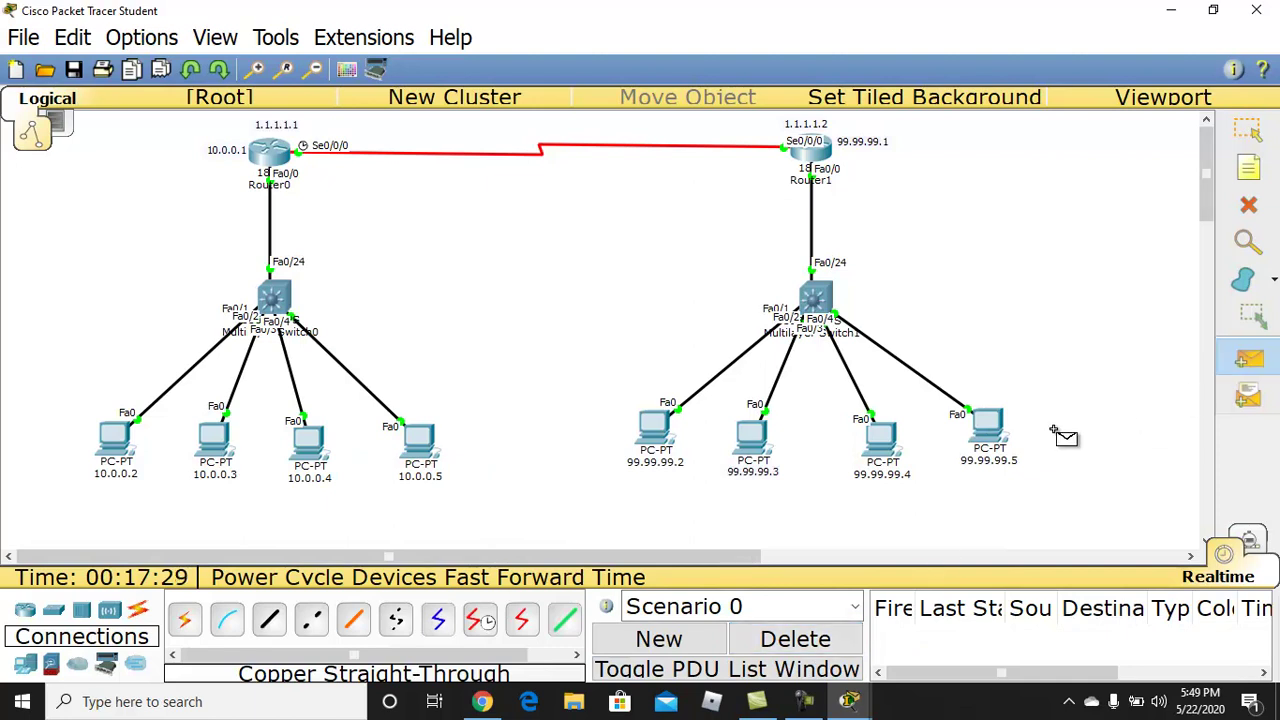
{"action": "left_click", "coordinate": [993, 428]}
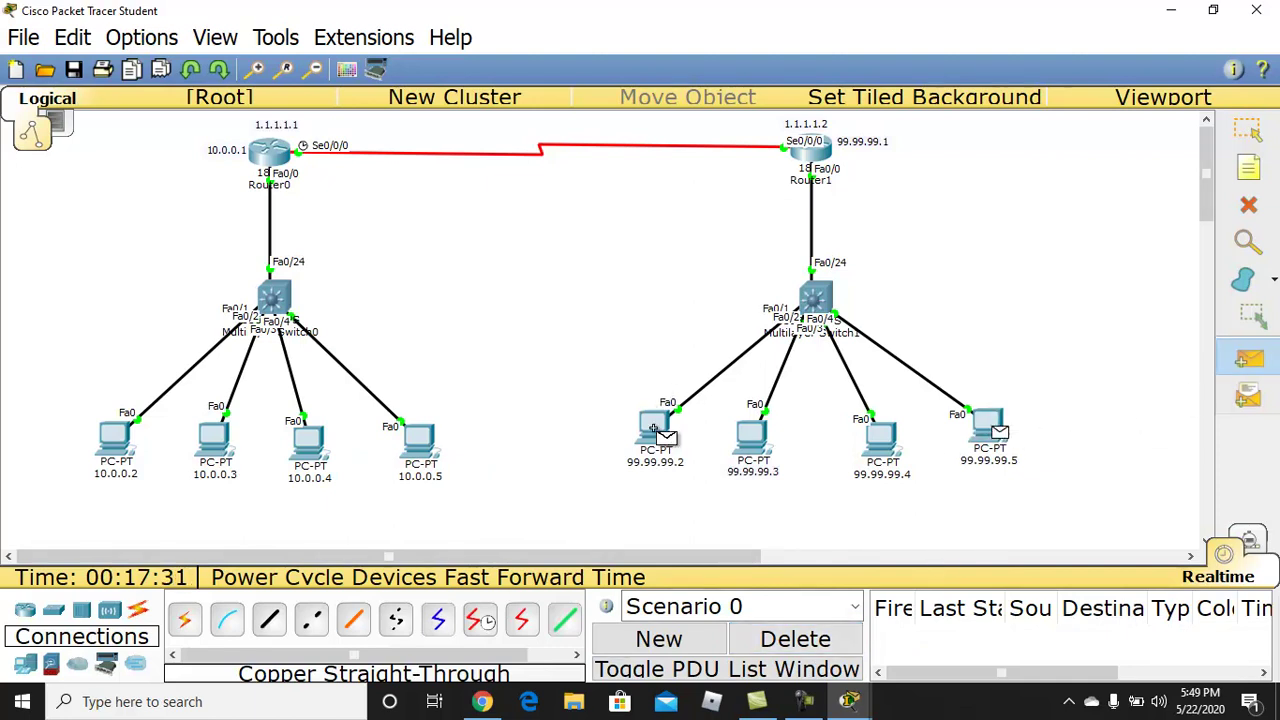
{"action": "left_click", "coordinate": [654, 428]}
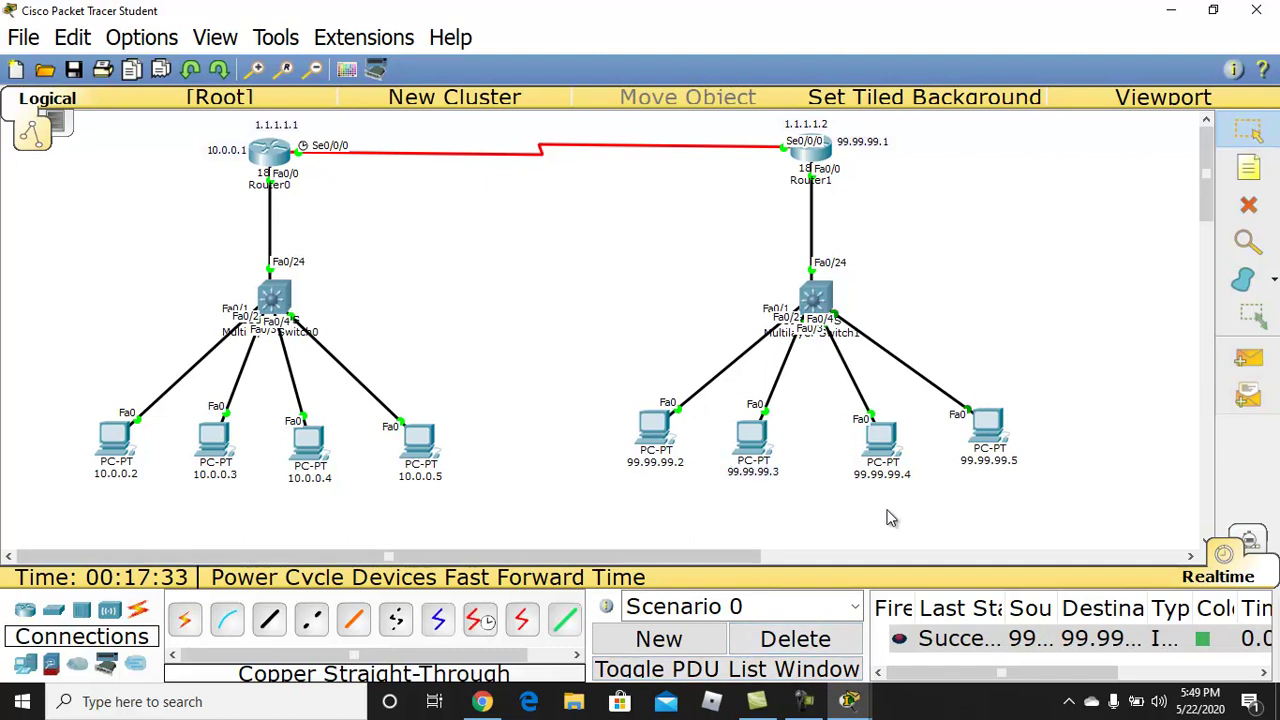
- Delete the previous PDU and test the inter-router path with a simple PDU from the 10.0.0.5 PC to the 99.99.99.2 PC
{"action": "left_click", "coordinate": [812, 644]}
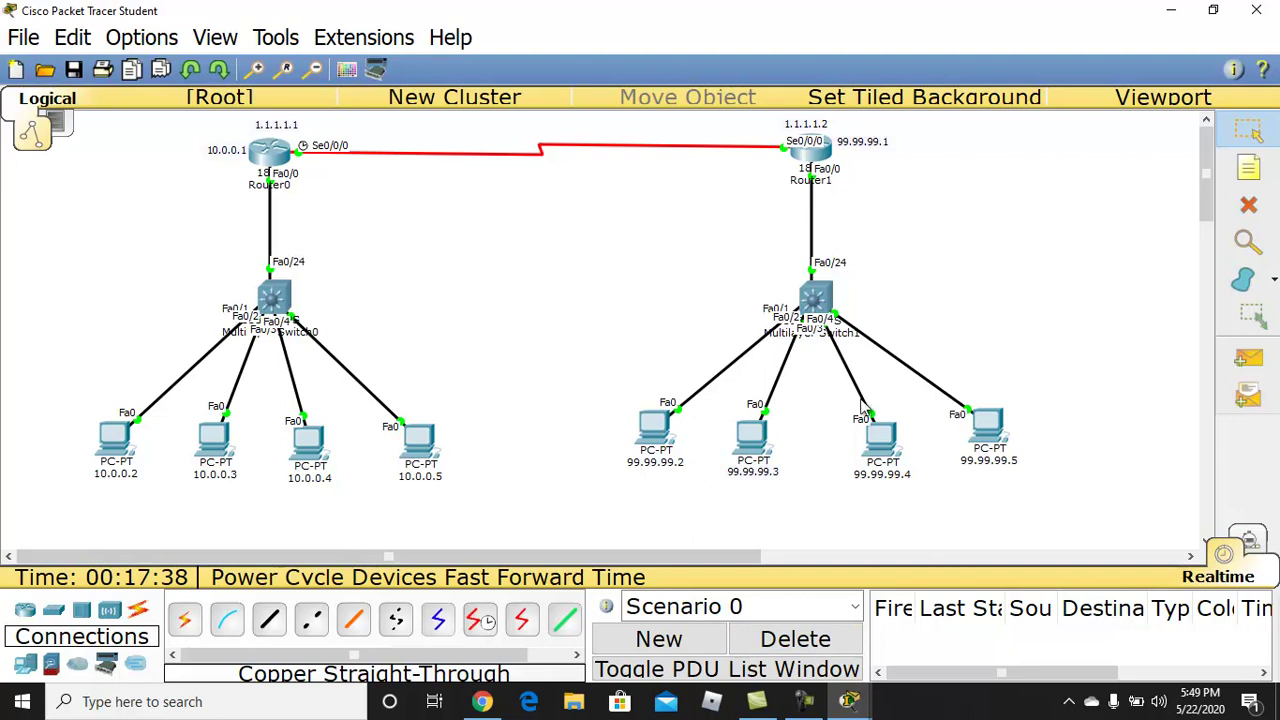
{"action": "left_click", "coordinate": [1245, 362]}
{"action": "left_click", "coordinate": [418, 440]}
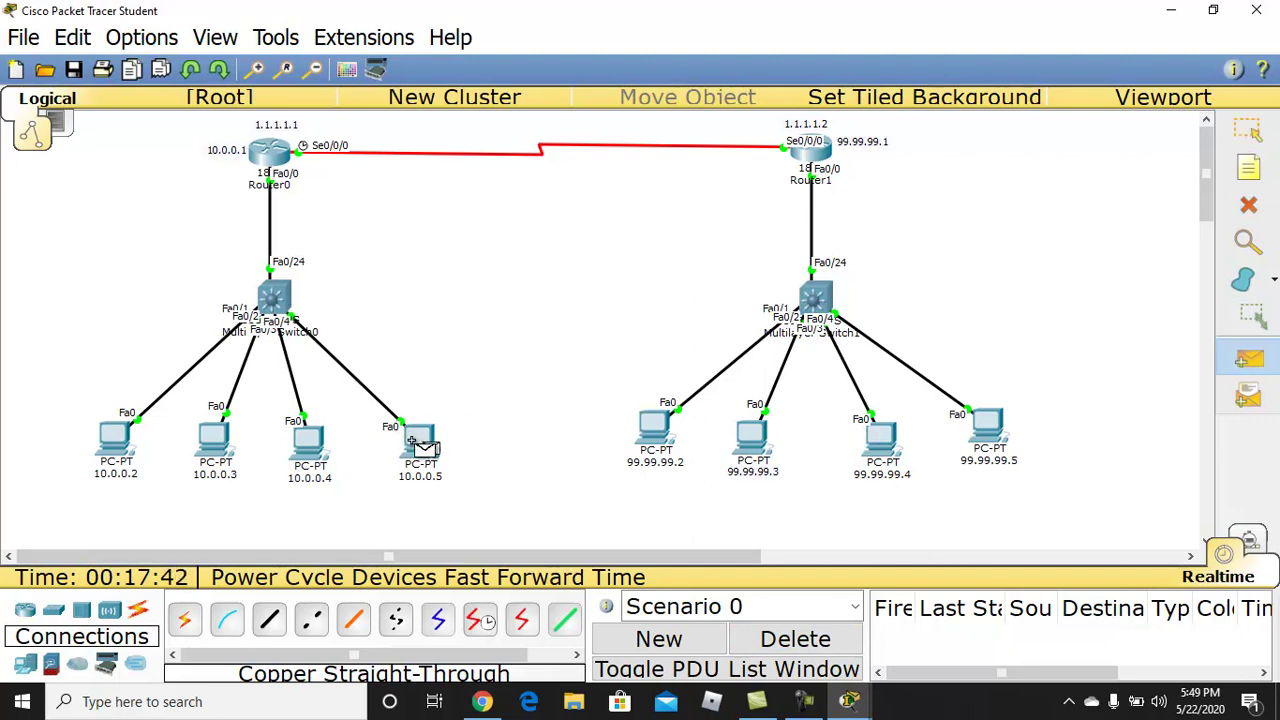
{"action": "left_click", "coordinate": [668, 432]}
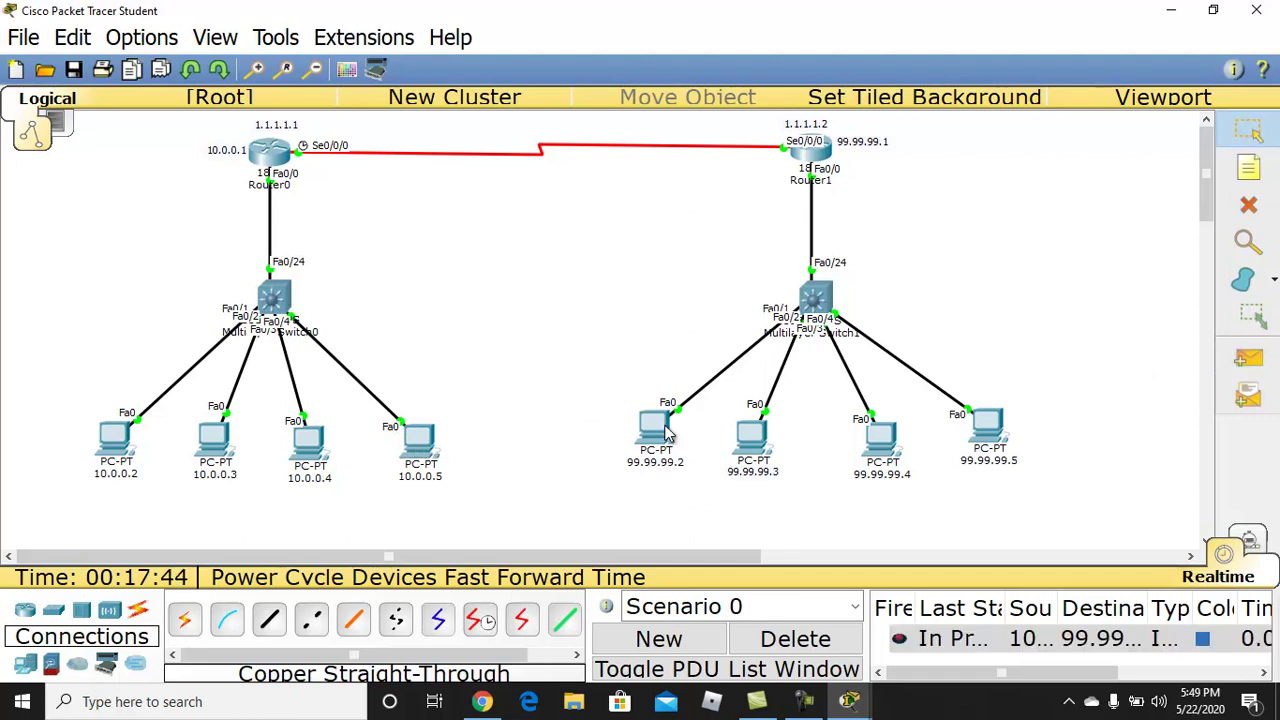
- Replace the last PDU with a simple PDU from the 99.99.99.3 PC to the 10.0.0.4 PC, and clear the scenario again
{"action": "left_click", "coordinate": [793, 640]}
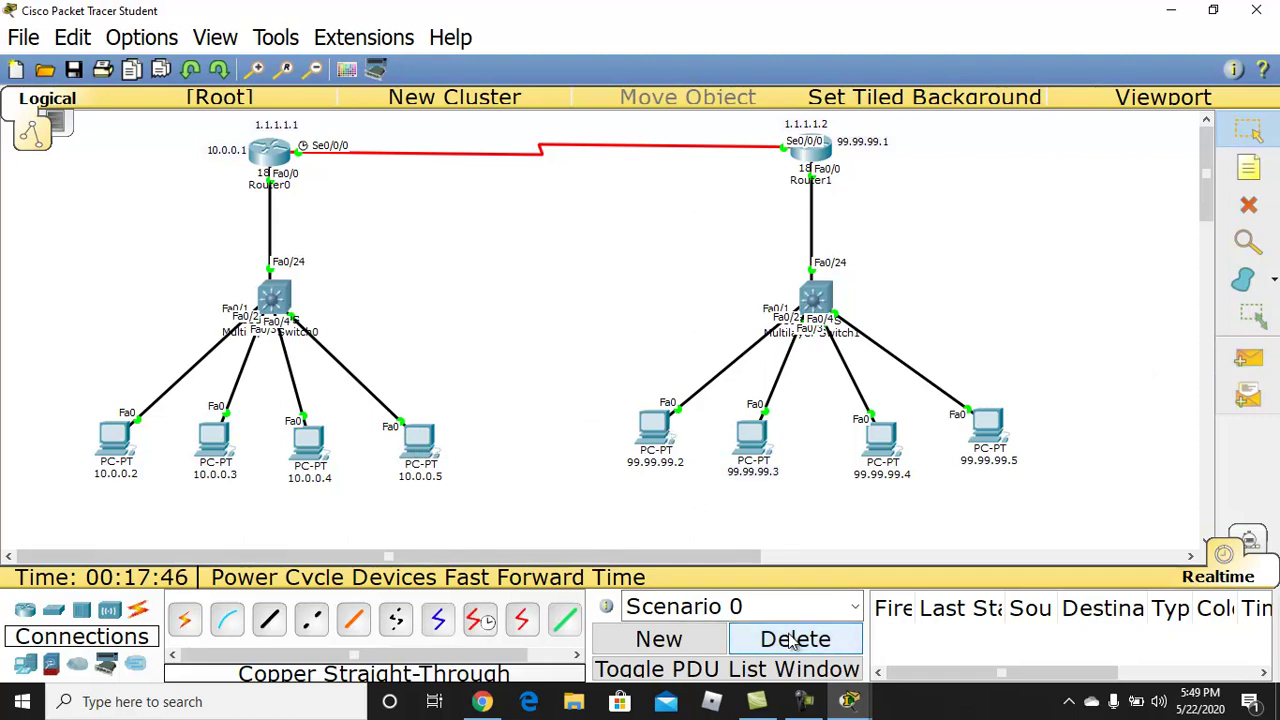
{"action": "left_click", "coordinate": [1248, 358]}
{"action": "left_click", "coordinate": [756, 437]}
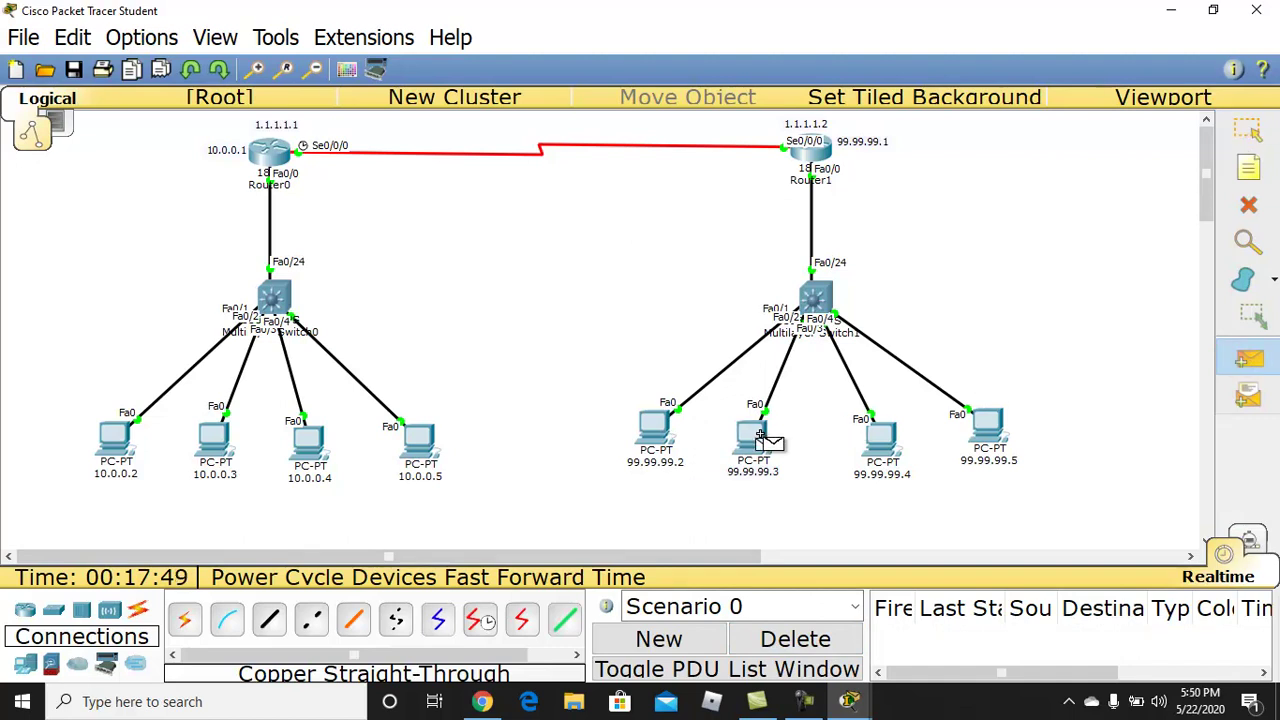
{"action": "left_click", "coordinate": [318, 443]}
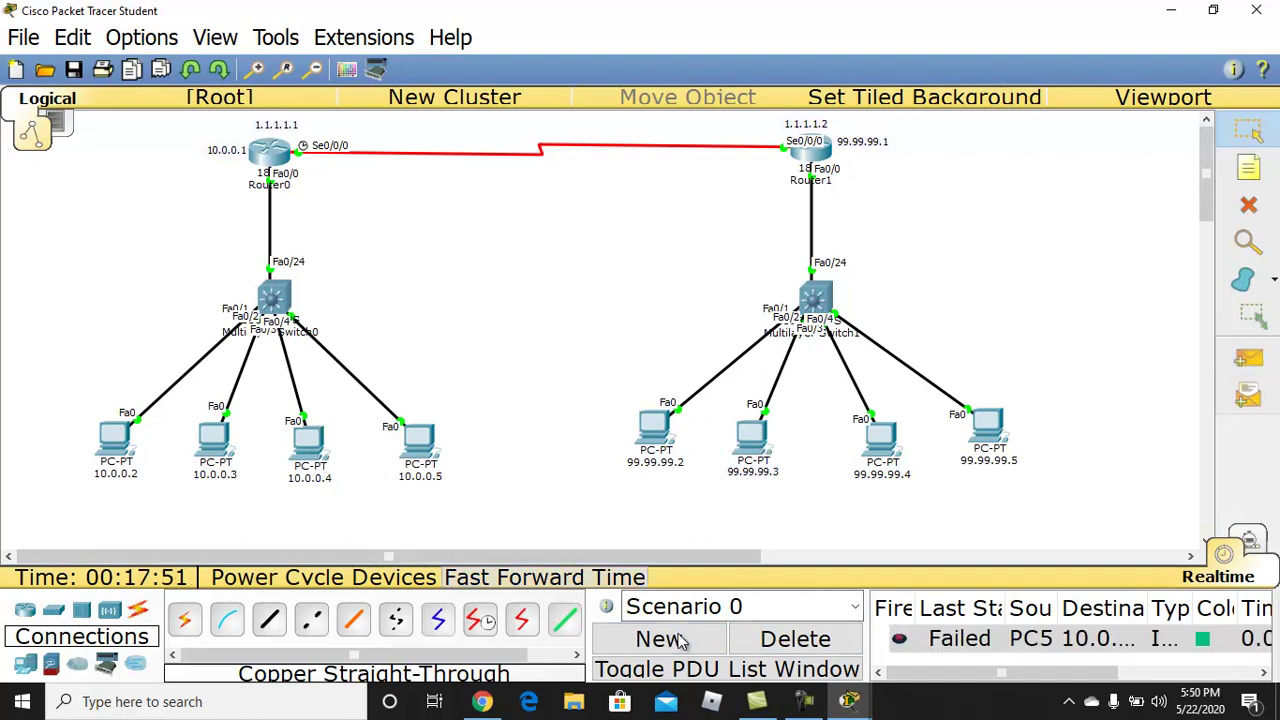
{"action": "left_click", "coordinate": [785, 638]}
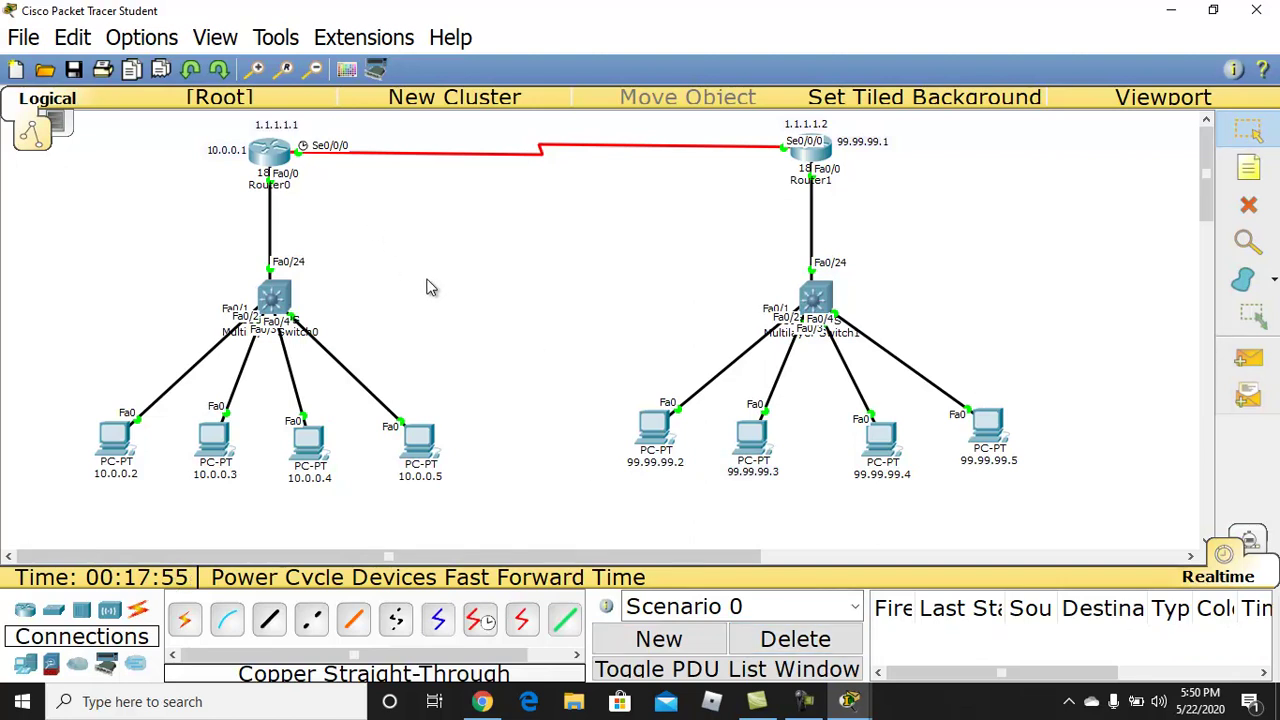
- Bring up Router0's command line in a maximized window and exit from interface configuration to global configuration mode
{"action": "left_click", "coordinate": [278, 150]}
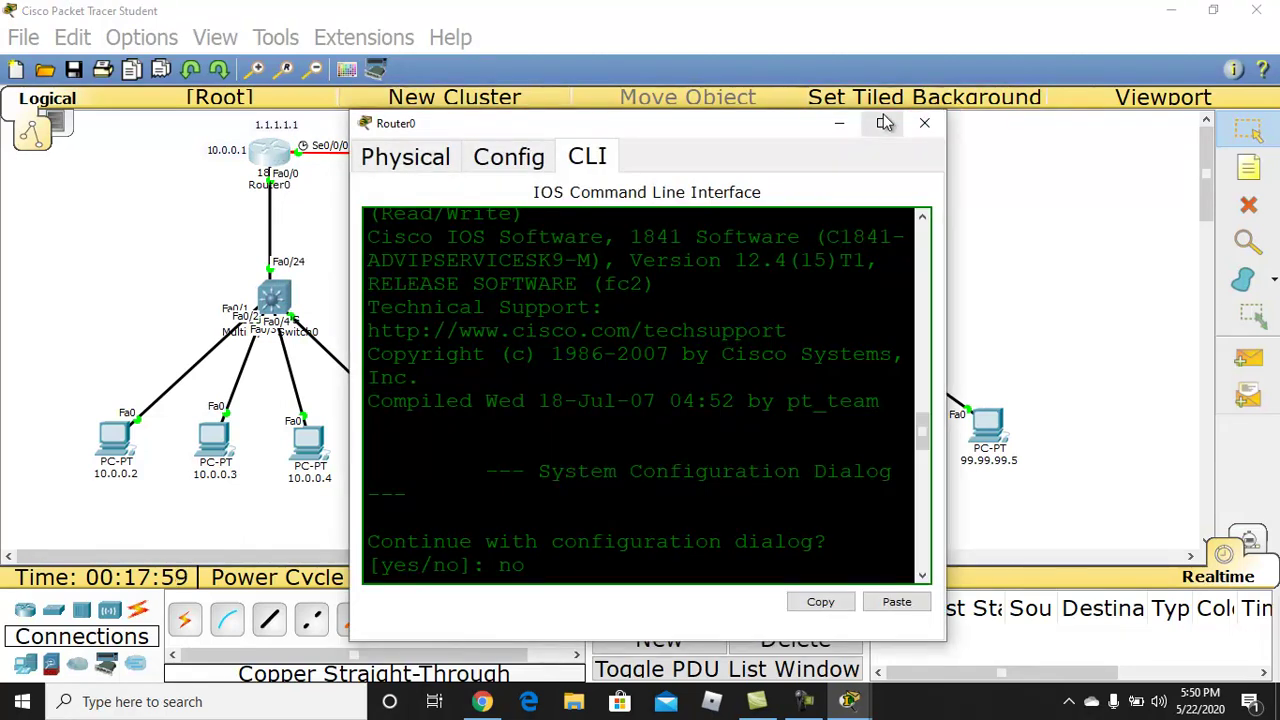
{"action": "left_click", "coordinate": [885, 122]}
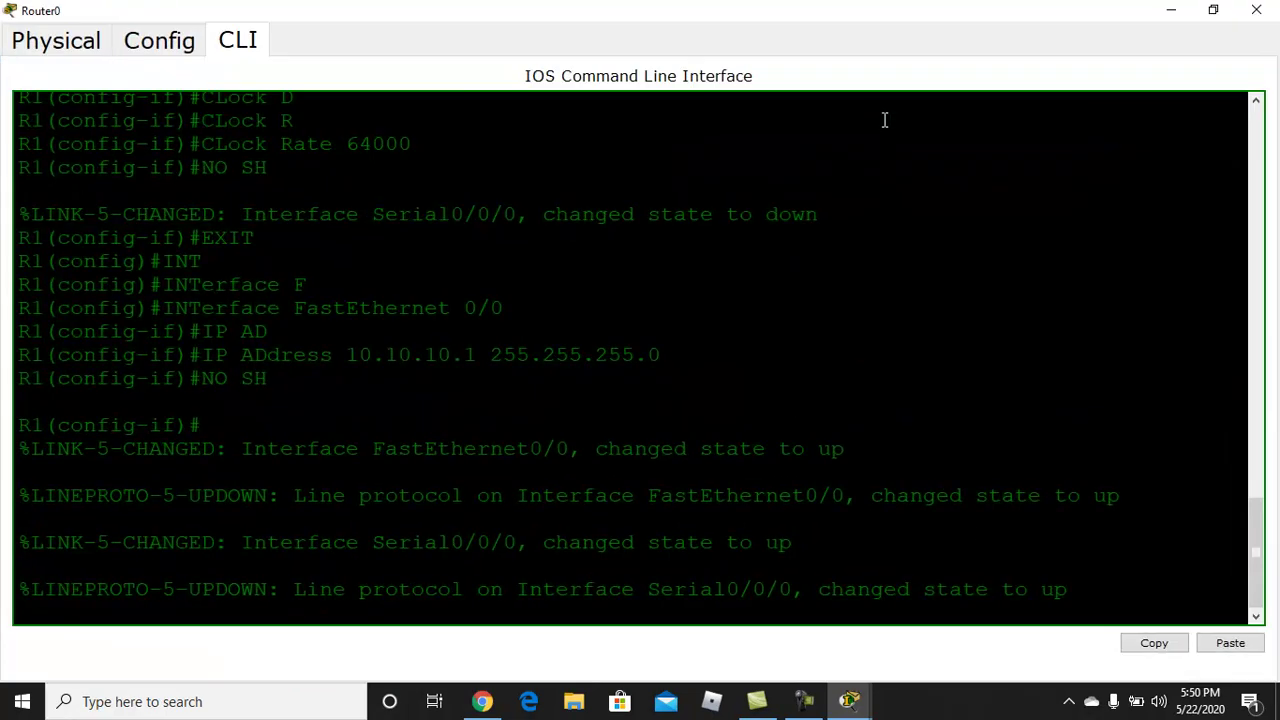
{"action": "key", "text": "Return"}
{"action": "key", "text": "Return"}
{"action": "key", "text": "Return"}
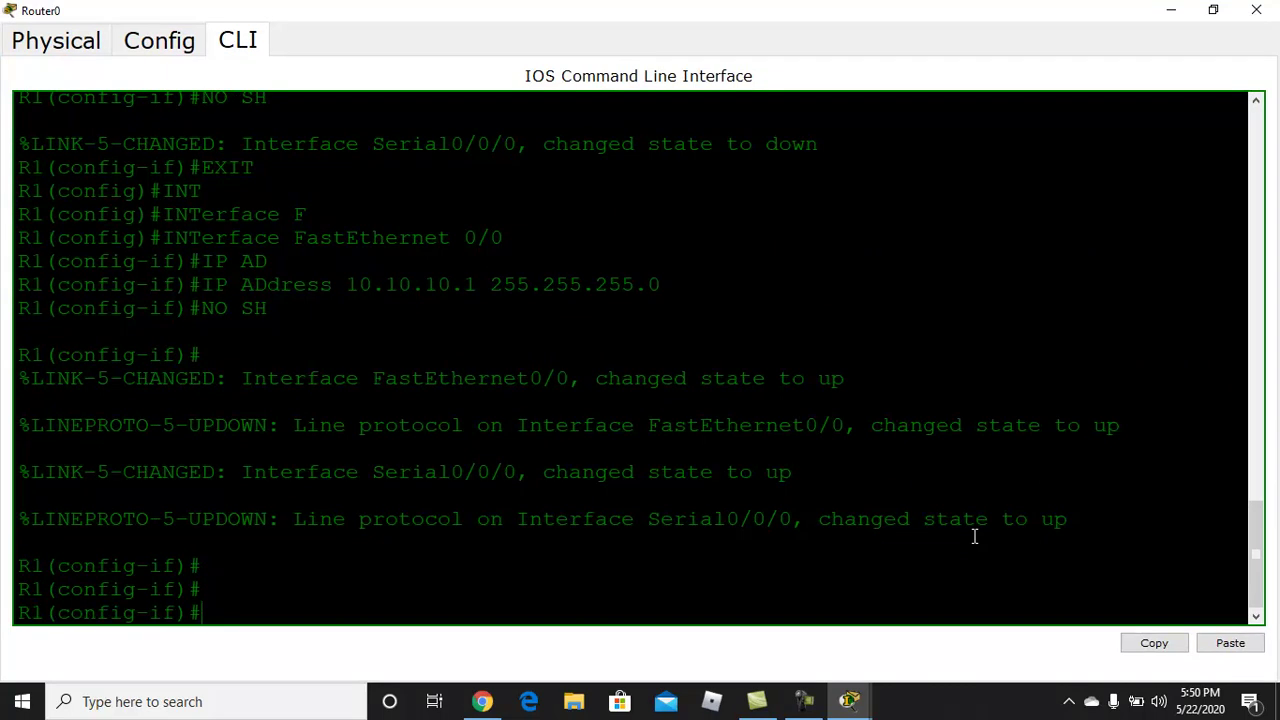
{"action": "type", "text": "EXIT"}
{"action": "key", "text": "Return"}
{"action": "key", "text": "Return"}
{"action": "key", "text": "Return"}
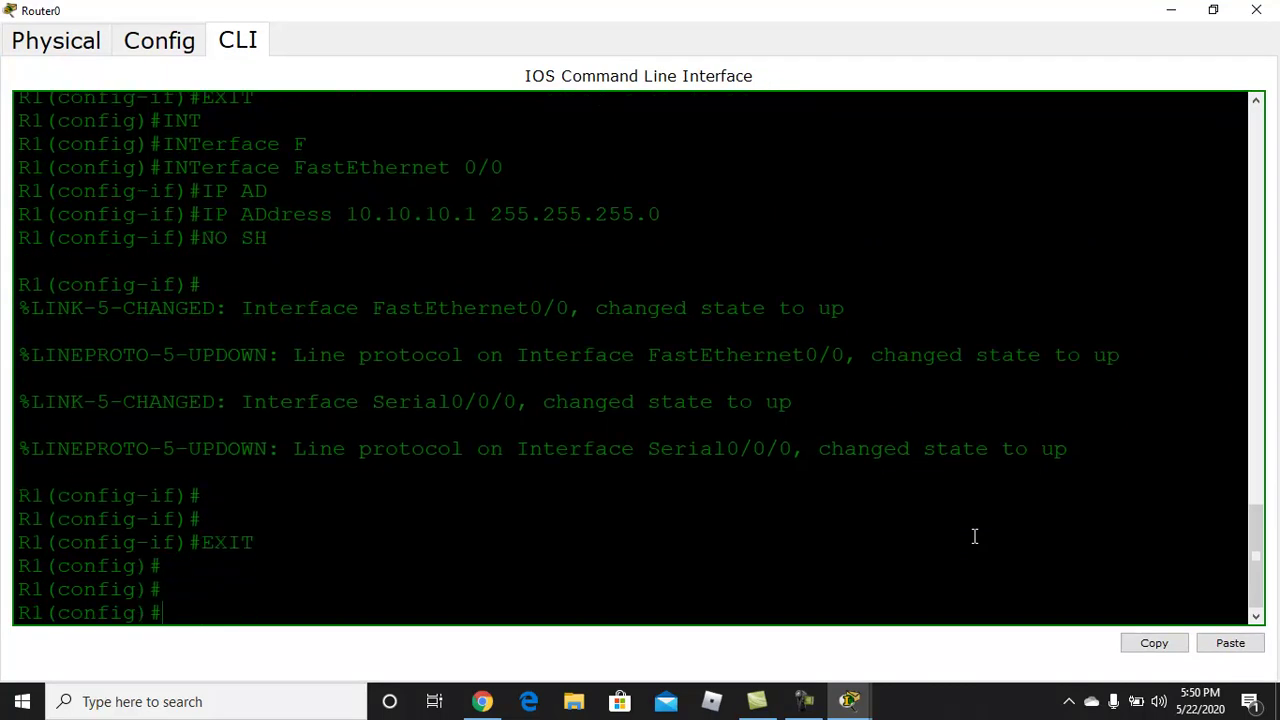
- Save Router0's running configuration from global configuration mode with DO WR
{"action": "type", "text": "DO WR"}
{"action": "key", "text": "Return"}
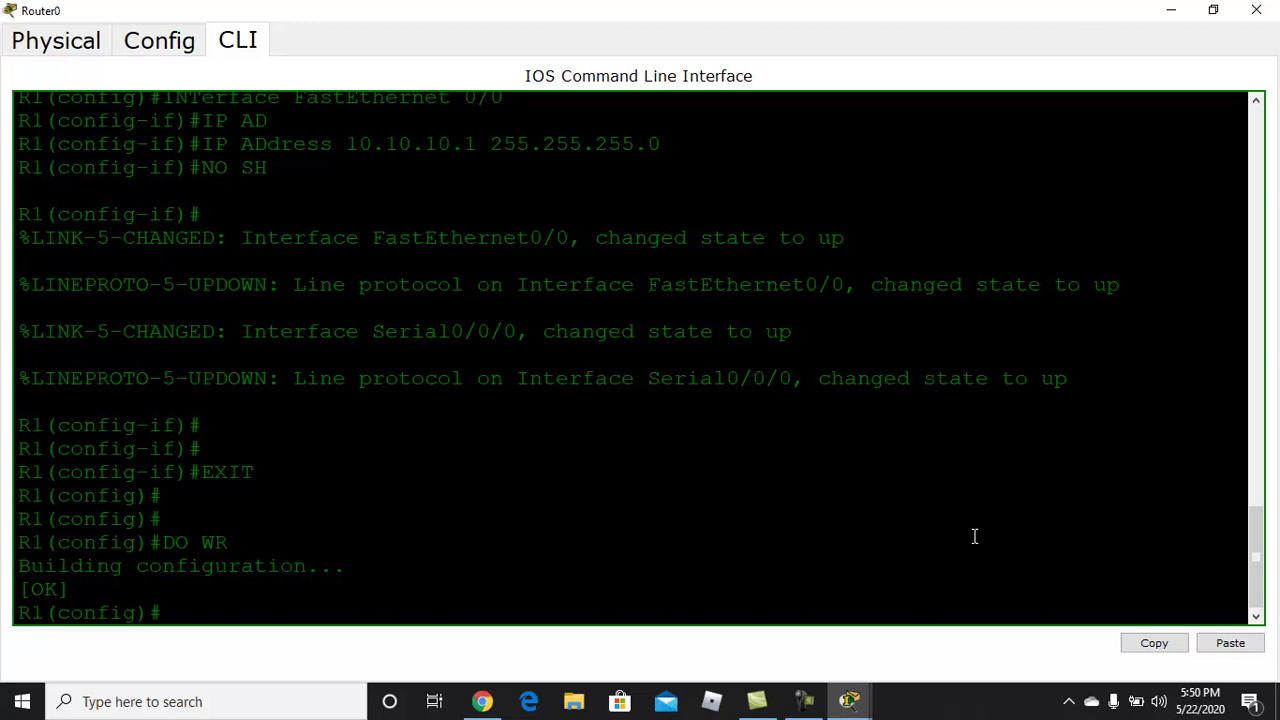
{"action": "key", "text": "Return"}
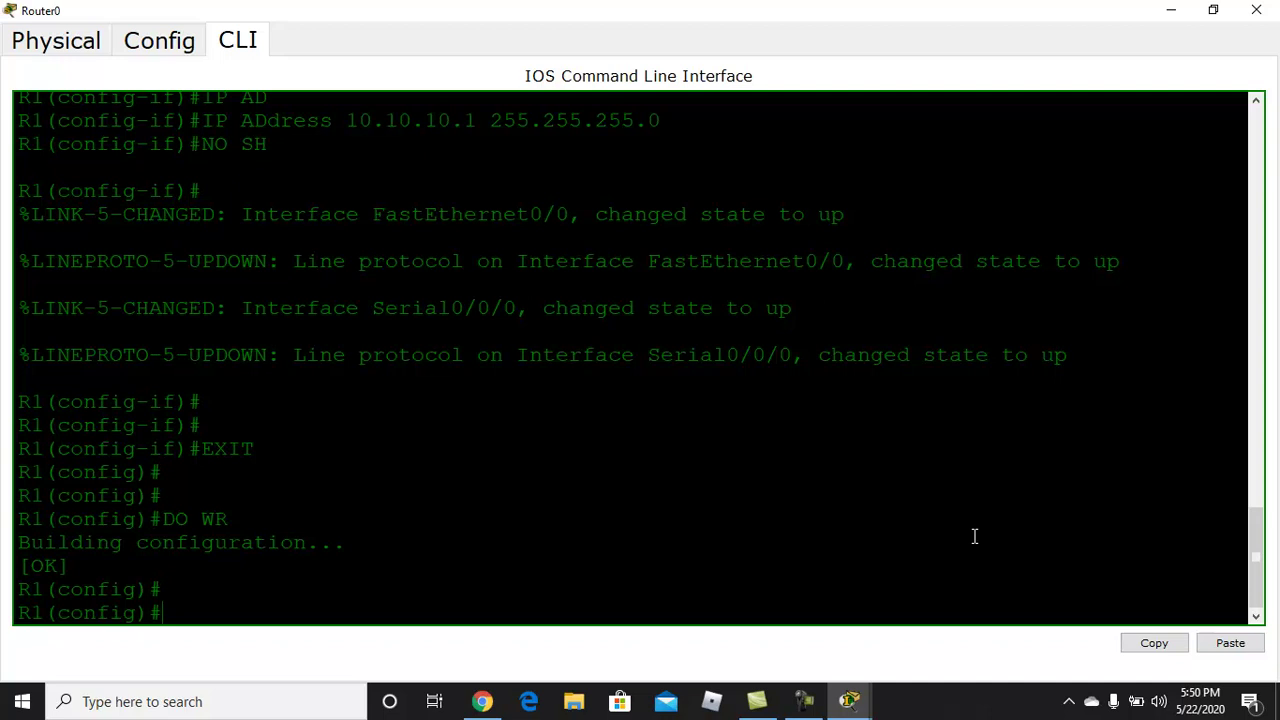
- Start an EIGRP routing process with autonomous system number 22 on Router0
{"action": "type", "text": "RO"}
{"action": "key", "text": "Tab"}
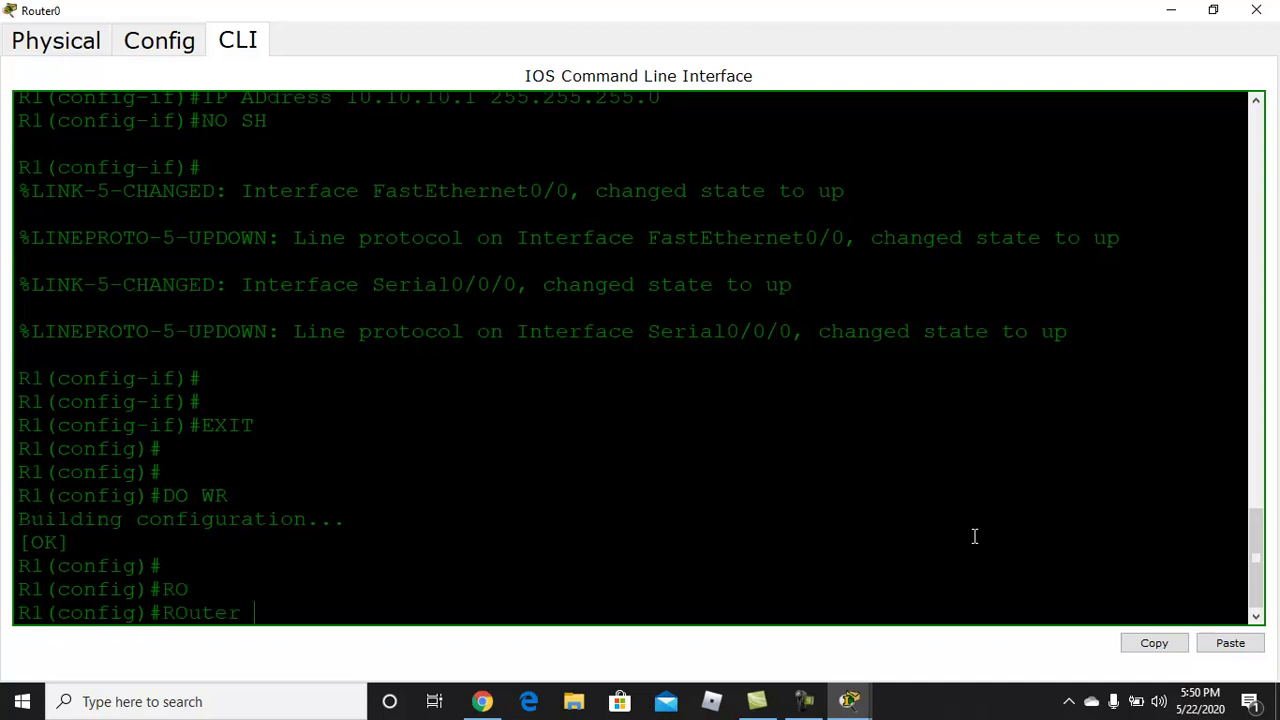
{"action": "type", "text": "E"}
{"action": "key", "text": "Tab"}
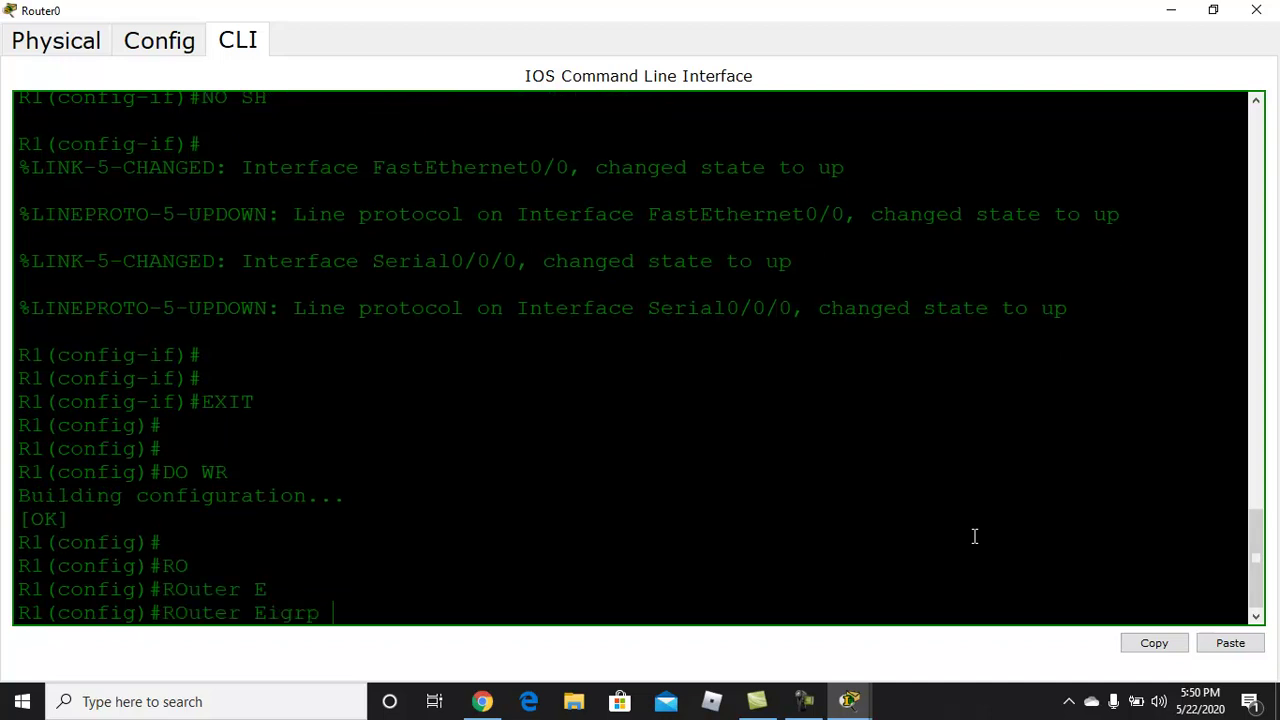
{"action": "type", "text": "22"}
{"action": "key", "text": "Return"}
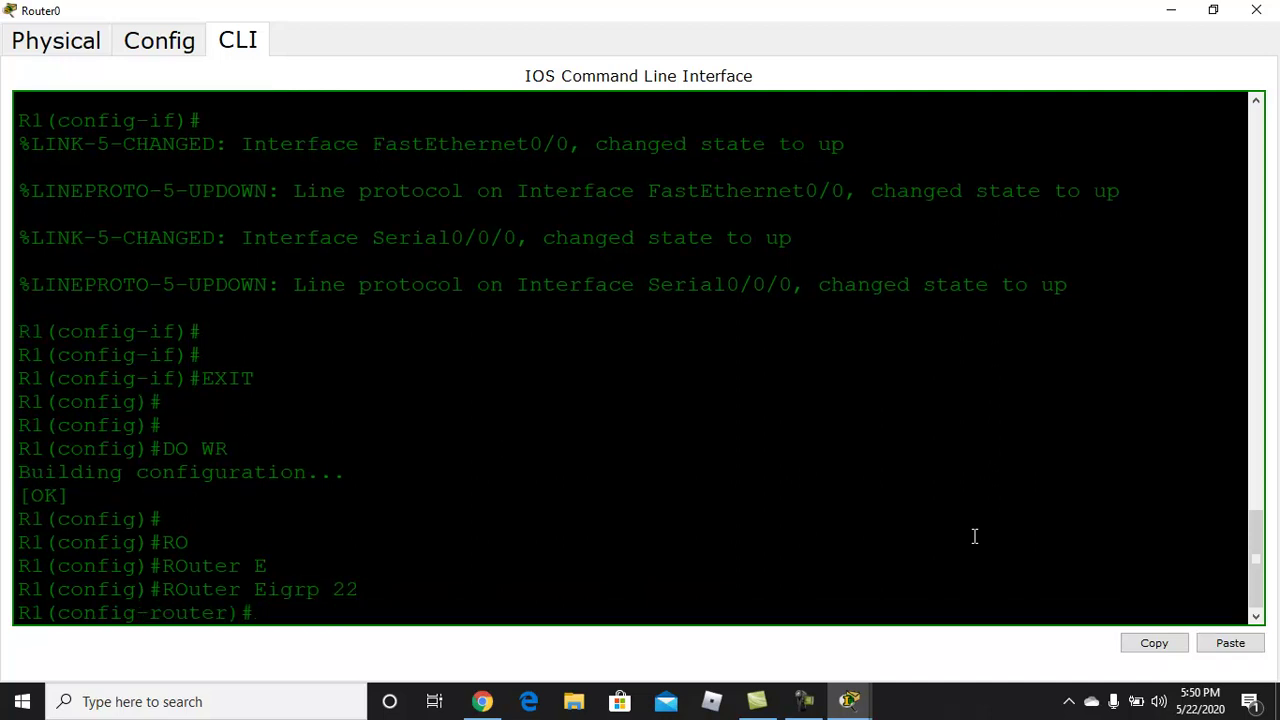
- Add the networks 1.1.1.1 and 10.10.10.1 to Router0's EIGRP 22 process
{"action": "type", "text": "NET"}
{"action": "key", "text": "Tab"}
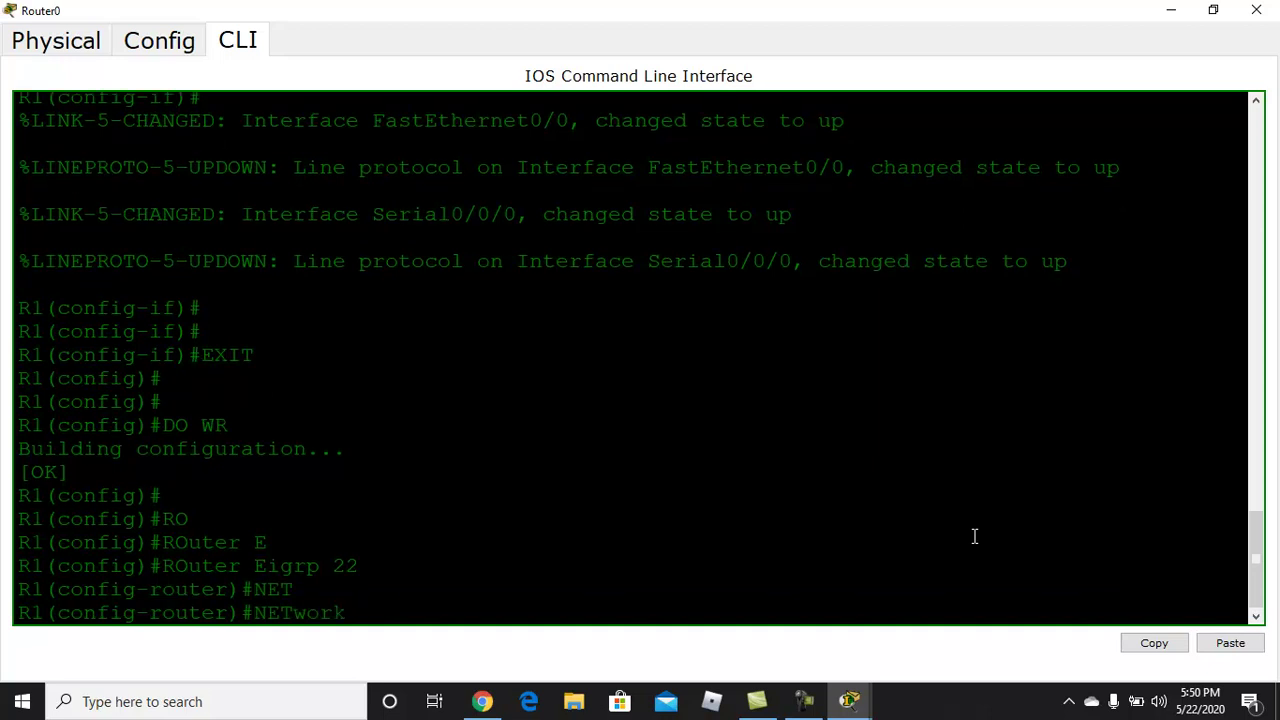
{"action": "type", "text": "1.1.1.1"}
{"action": "key", "text": "Return"}
{"action": "type", "text": "NET"}
{"action": "key", "text": "Tab"}
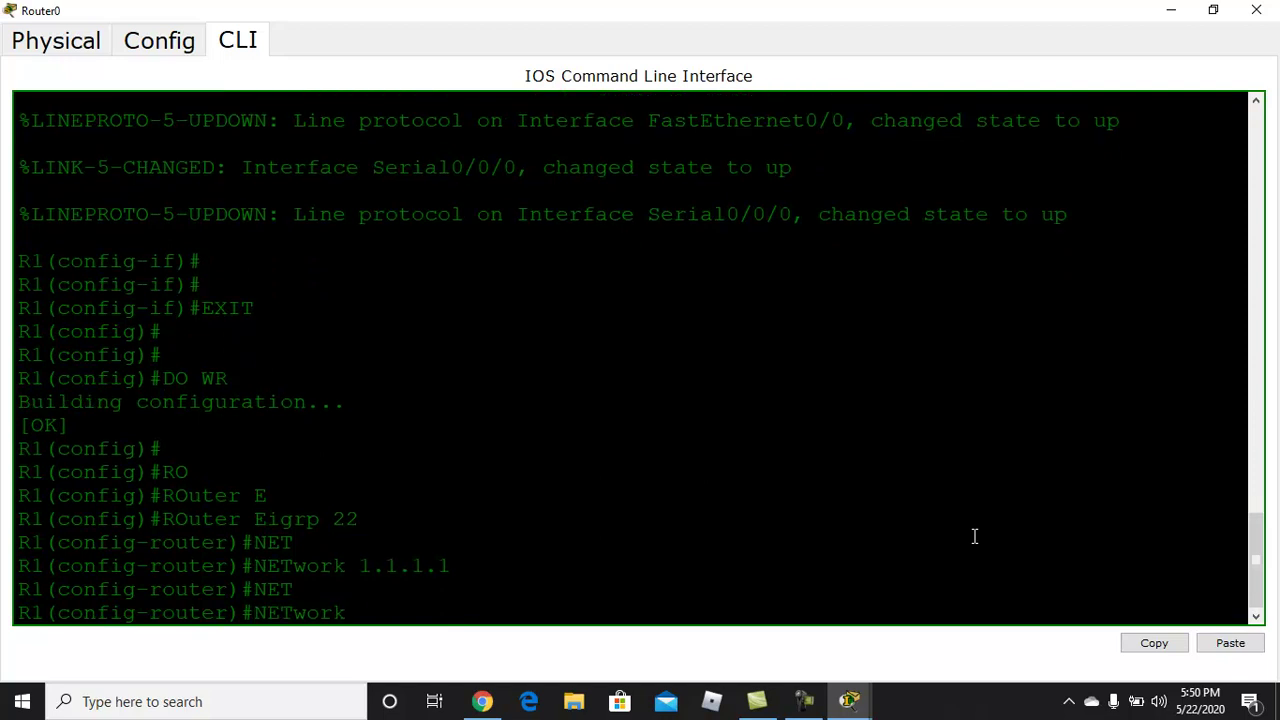
{"action": "type", "text": "10.10.10.1"}
{"action": "key", "text": "Return"}
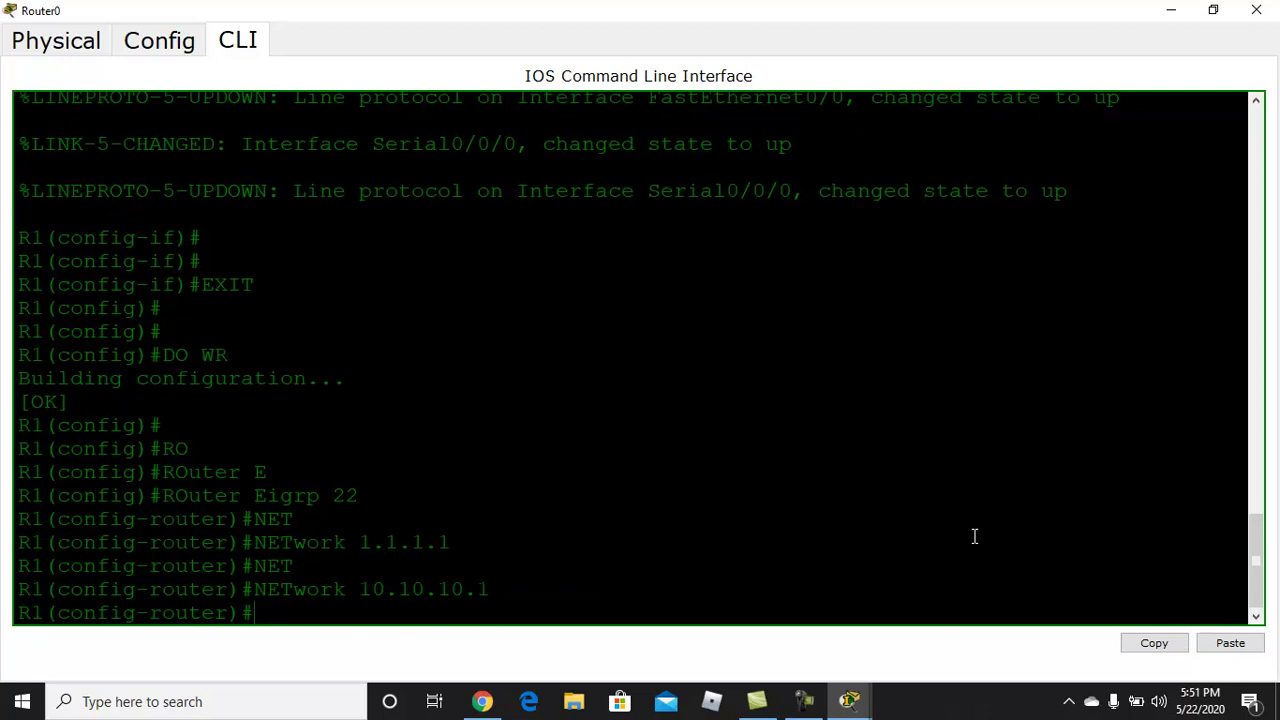
- Exit Router0's EIGRP and global configuration modes to privileged EXEC mode and minimize its window
{"action": "type", "text": "EXIT"}
{"action": "key", "text": "Return"}
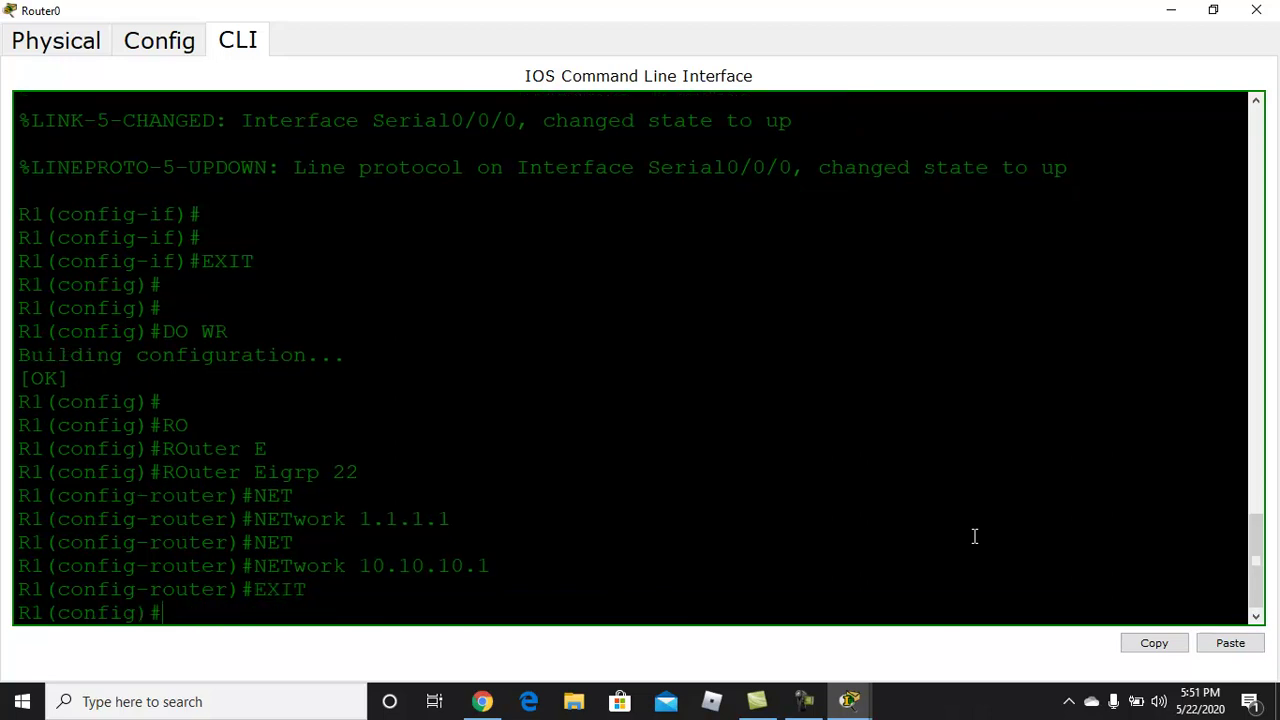
{"action": "type", "text": "EXIT"}
{"action": "key", "text": "Return"}
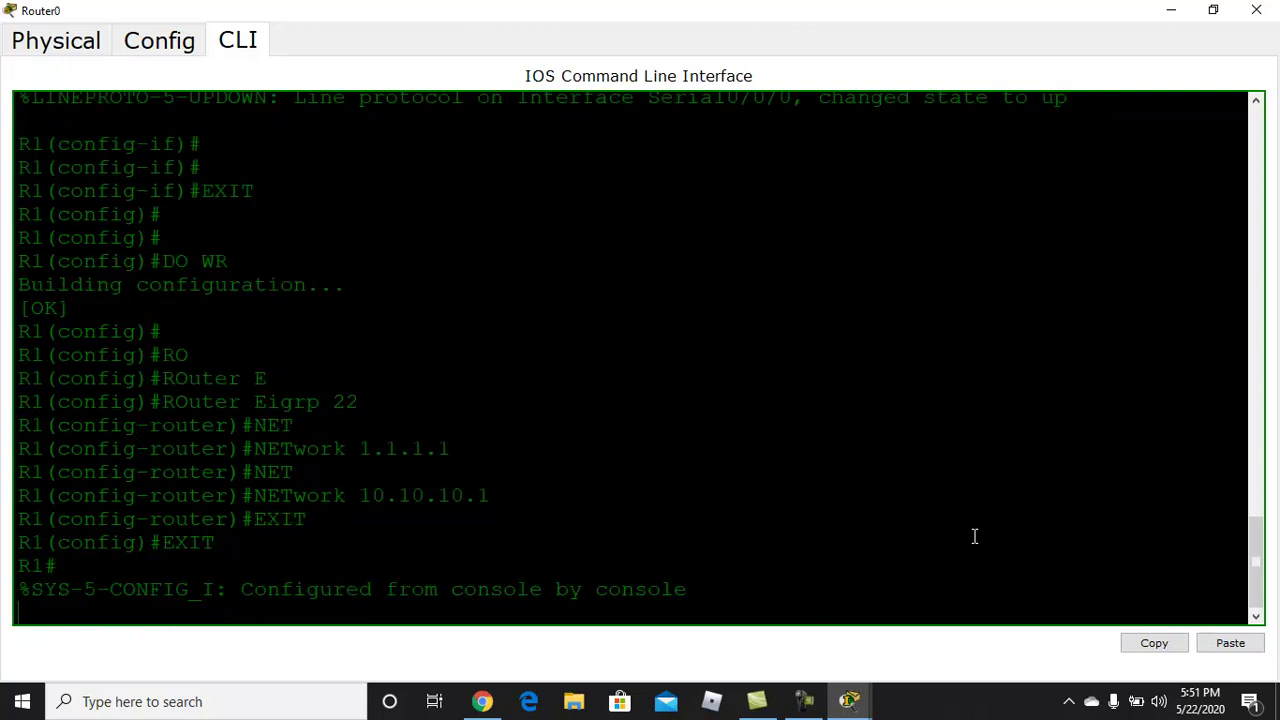
{"action": "left_click", "coordinate": [1171, 10]}
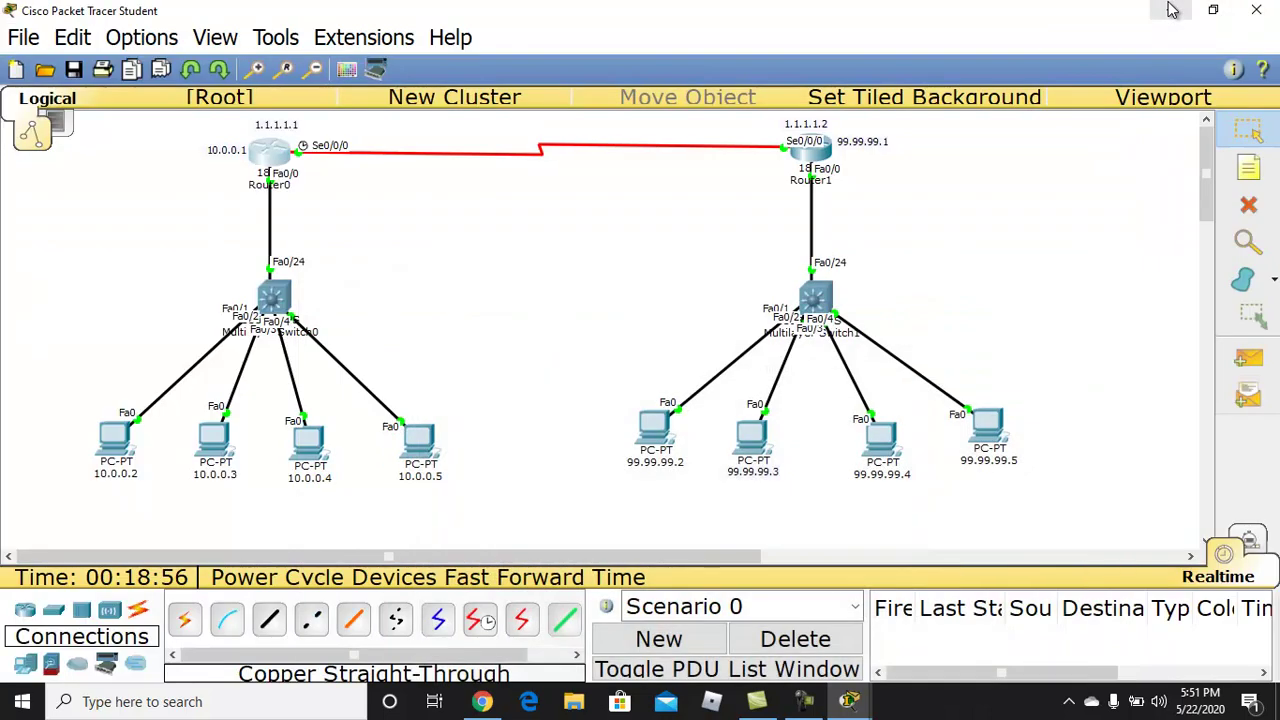
{"action": "left_click", "coordinate": [817, 150]}
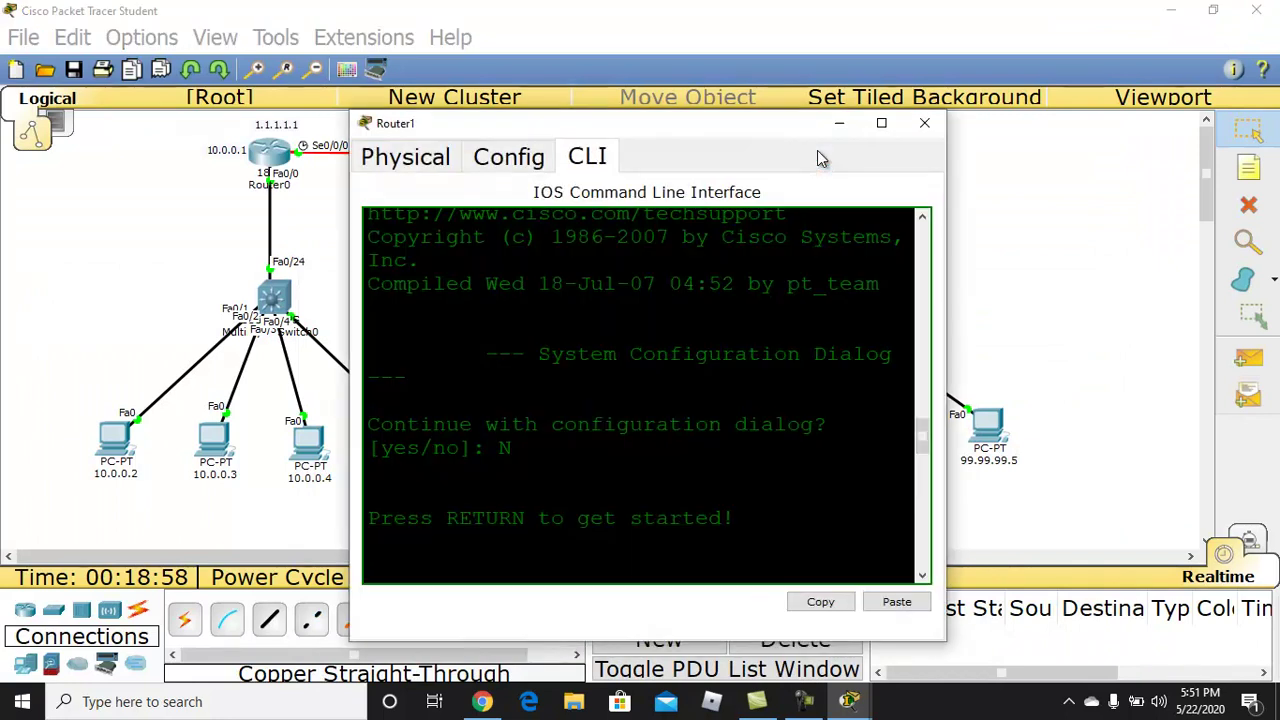
{"action": "left_click", "coordinate": [881, 119]}
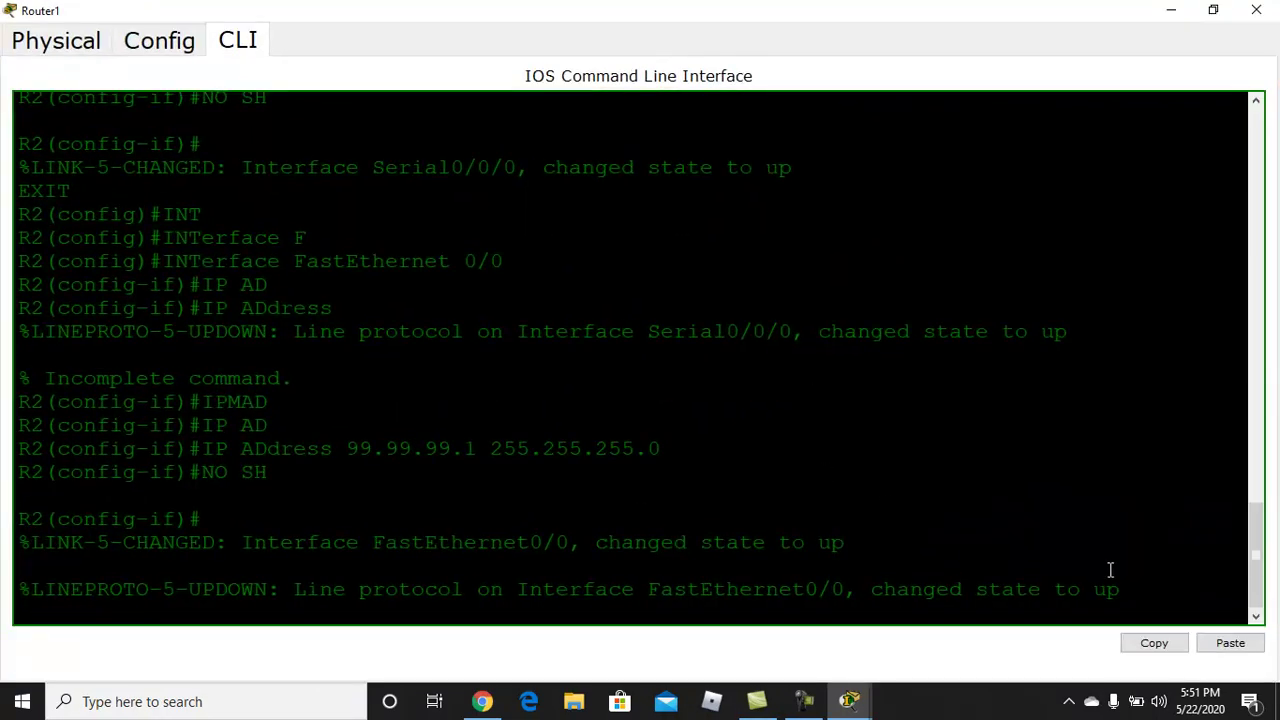
{"action": "key", "text": "Return"}
{"action": "key", "text": "Return"}
{"action": "key", "text": "Return"}
{"action": "key", "text": "Return"}
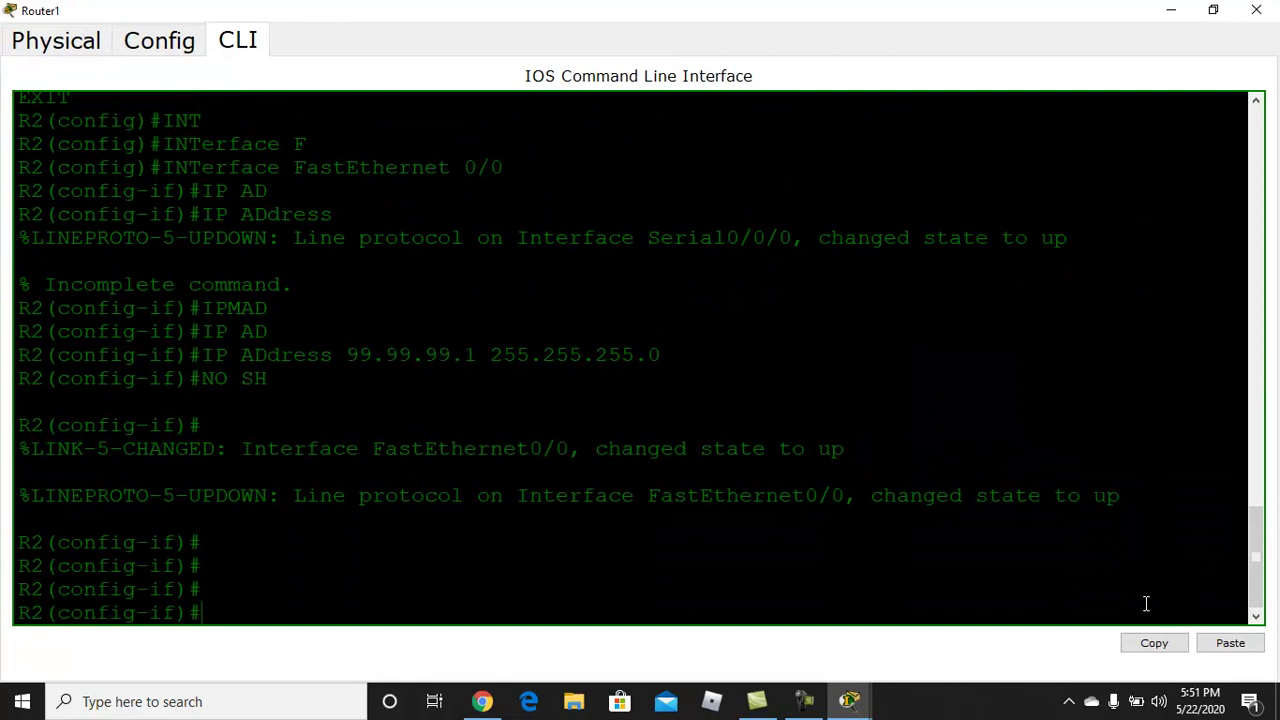
{"action": "left_click", "coordinate": [1170, 20]}
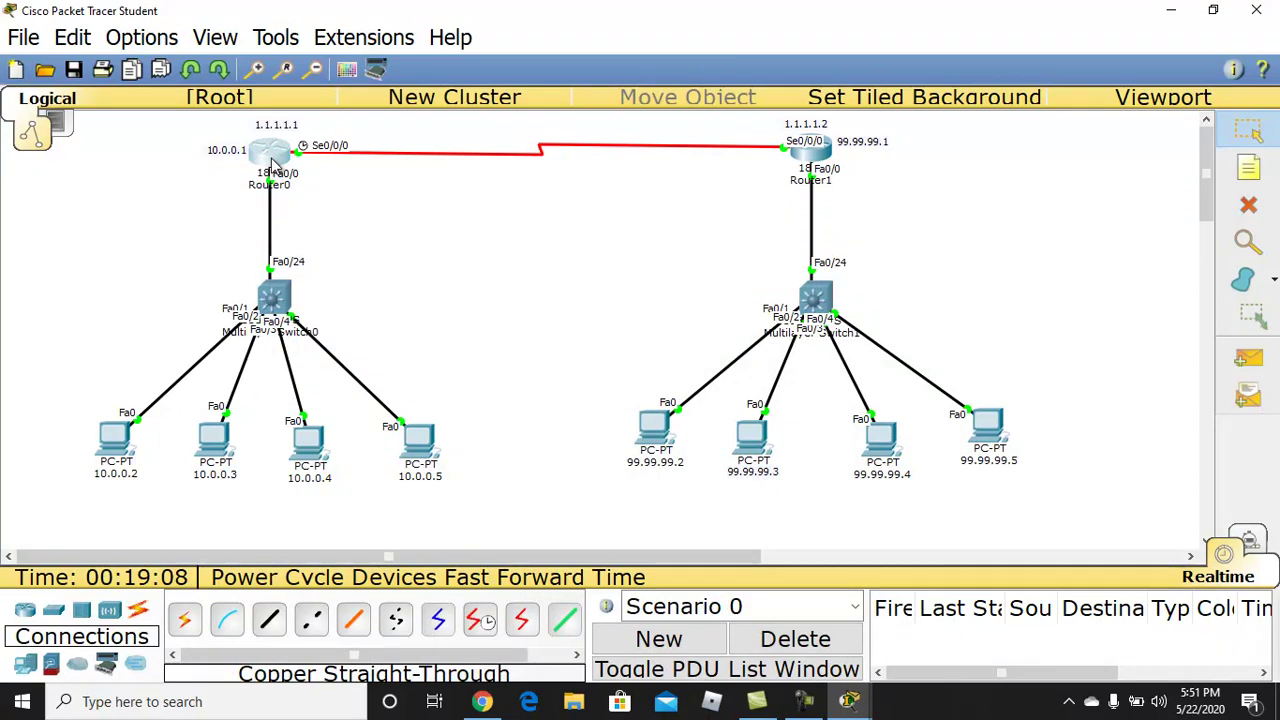
- Reopen Router0's command line in a maximized window and enter global configuration mode with CONF T
{"action": "left_click", "coordinate": [272, 165]}
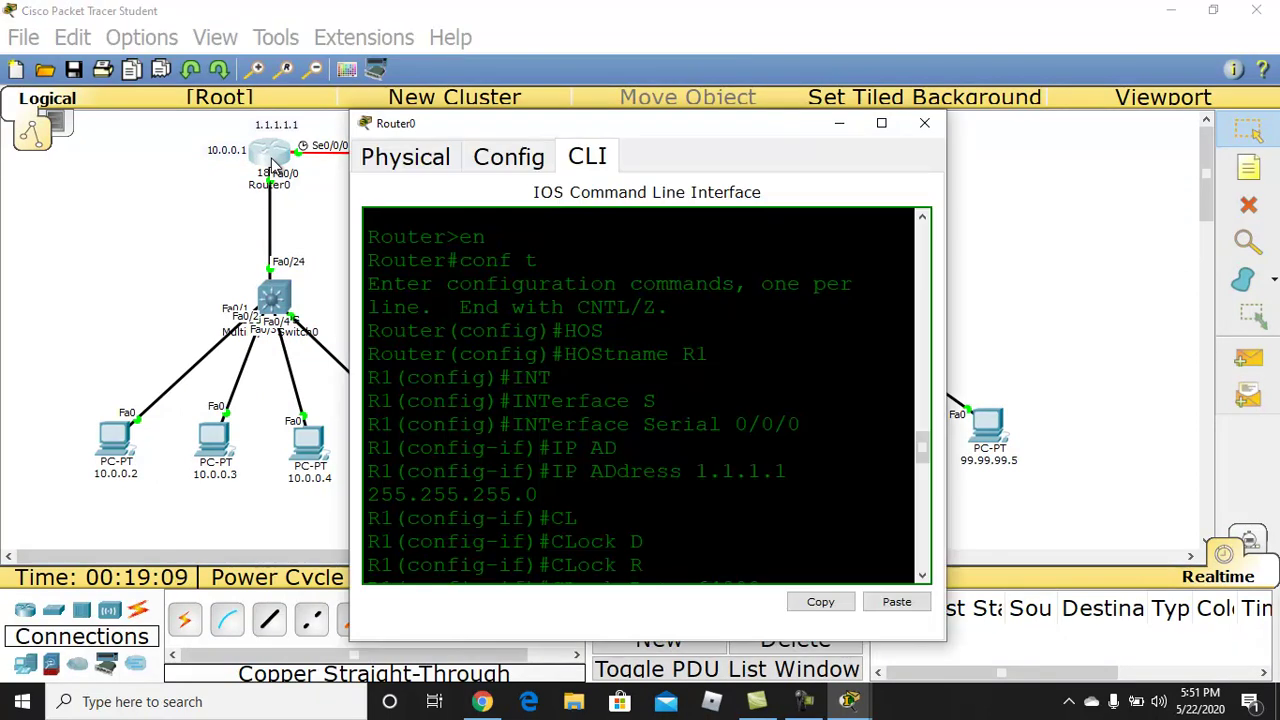
{"action": "left_click", "coordinate": [885, 122]}
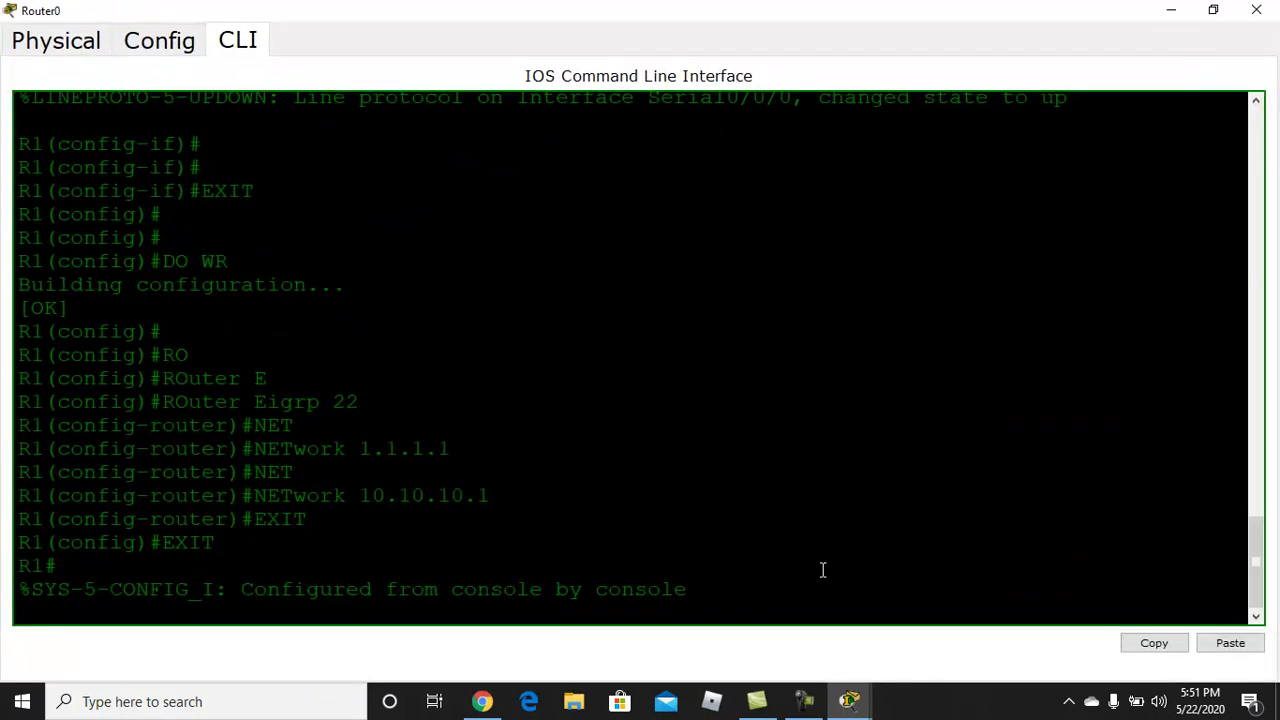
{"action": "key", "text": "Return"}
{"action": "key", "text": "Return"}
{"action": "type", "text": "CONF T"}
{"action": "key", "text": "Return"}
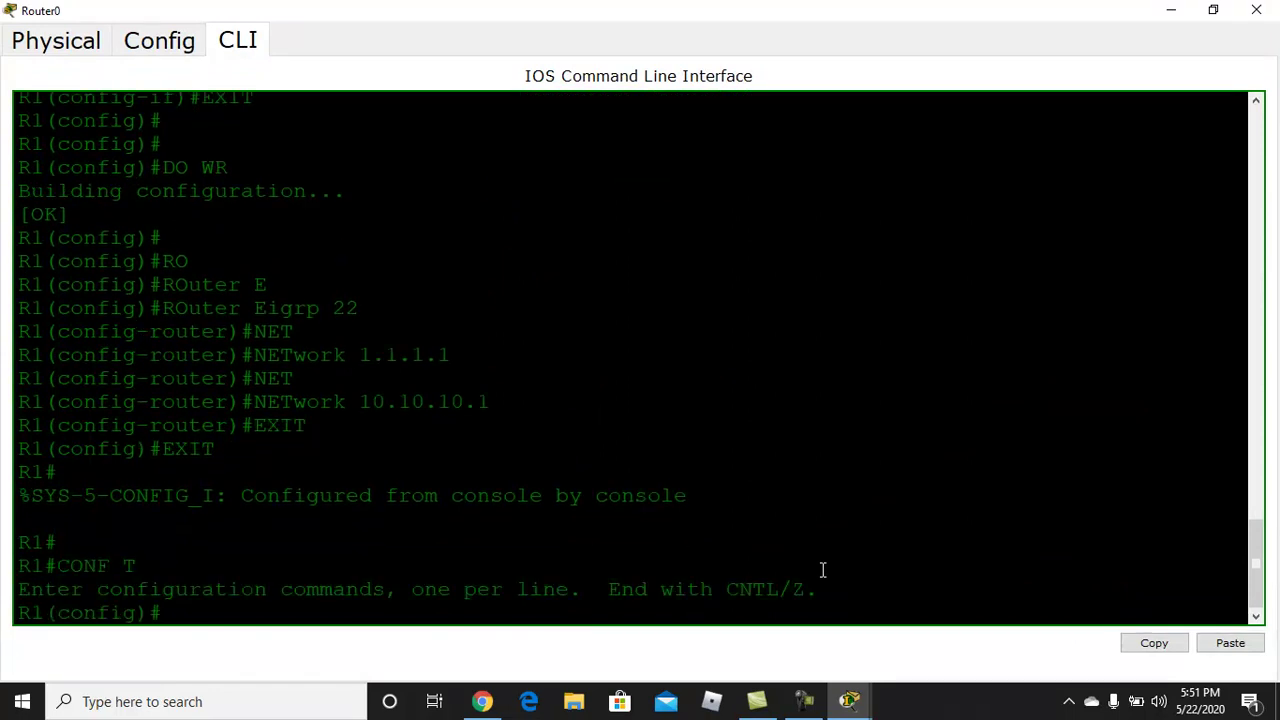
- Enter configuration of the EIGRP 22 routing process on Router0
{"action": "type", "text": "RO"}
{"action": "key", "text": "Tab"}
{"action": "type", "text": "E"}
{"action": "key", "text": "Tab"}
{"action": "type", "text": "22"}
{"action": "key", "text": "Return"}
- Add the networks 1.1.1.2 and 99.99.99.1 to Router0's EIGRP 22 process
{"action": "type", "text": "NET"}
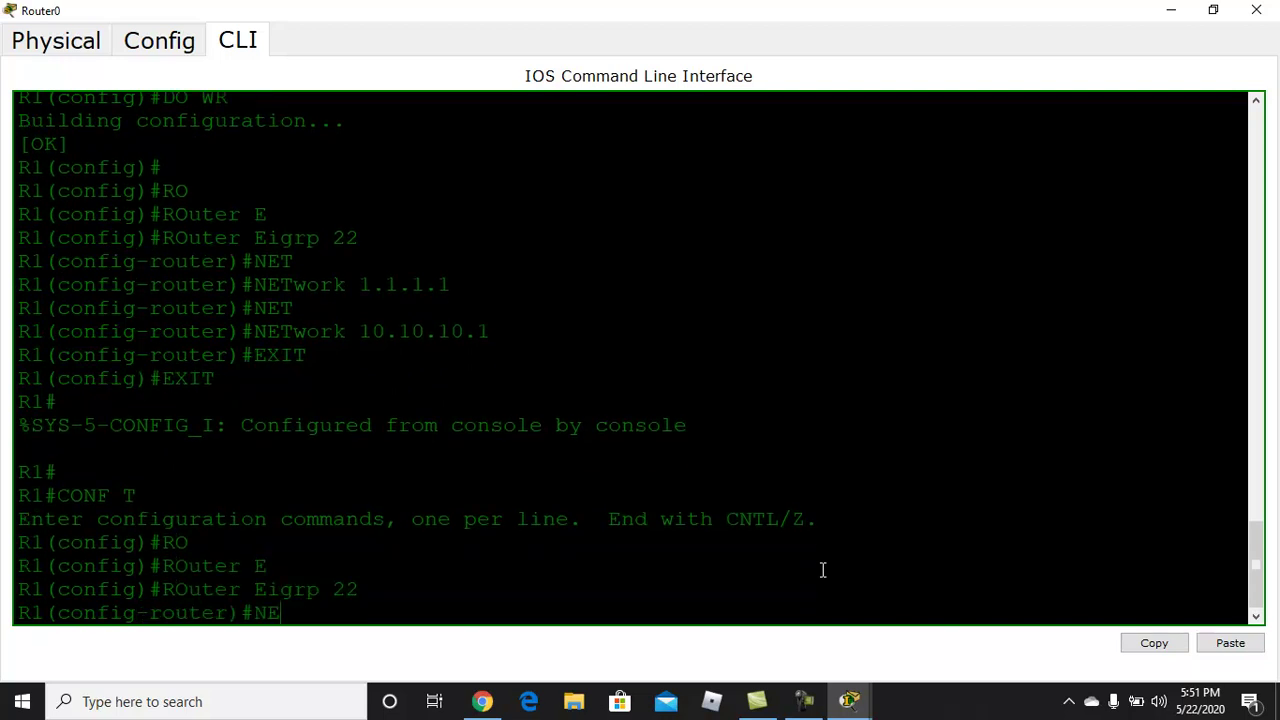
{"action": "key", "text": "Tab"}
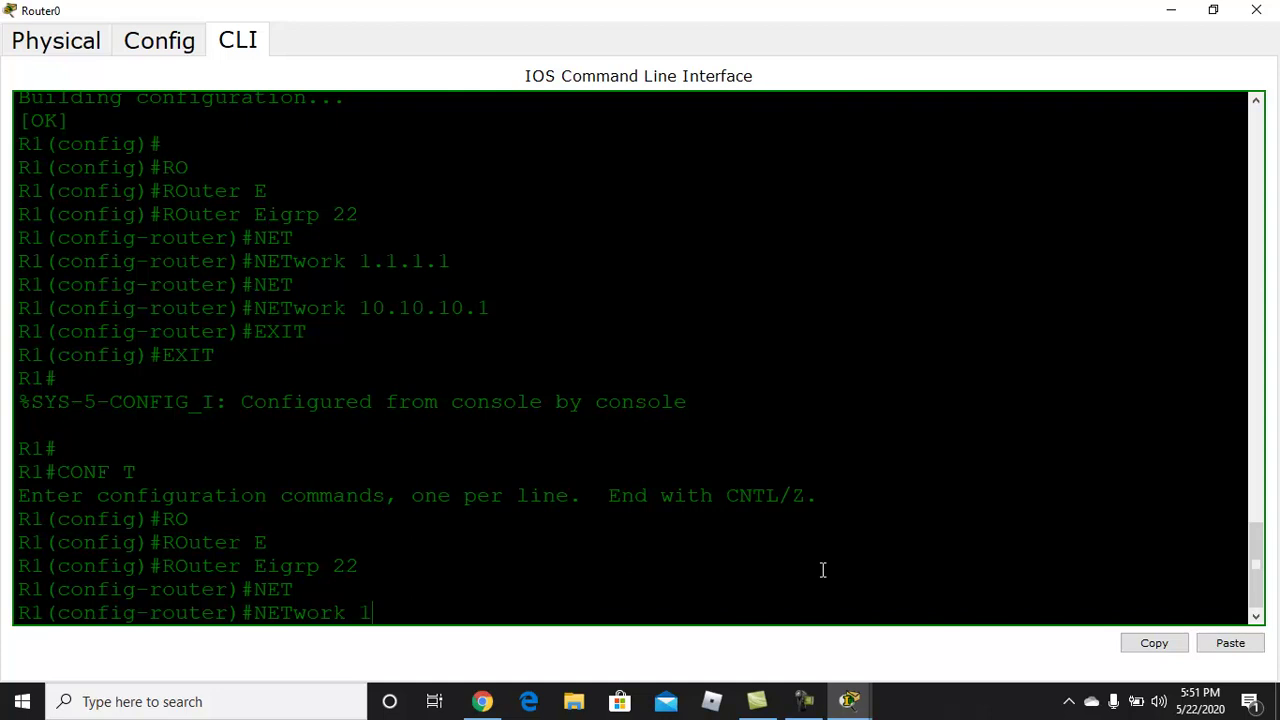
{"action": "type", "text": "1.1.1.12"}
{"action": "key", "text": "Return"}
{"action": "type", "text": "NET"}
{"action": "key", "text": "Tab"}
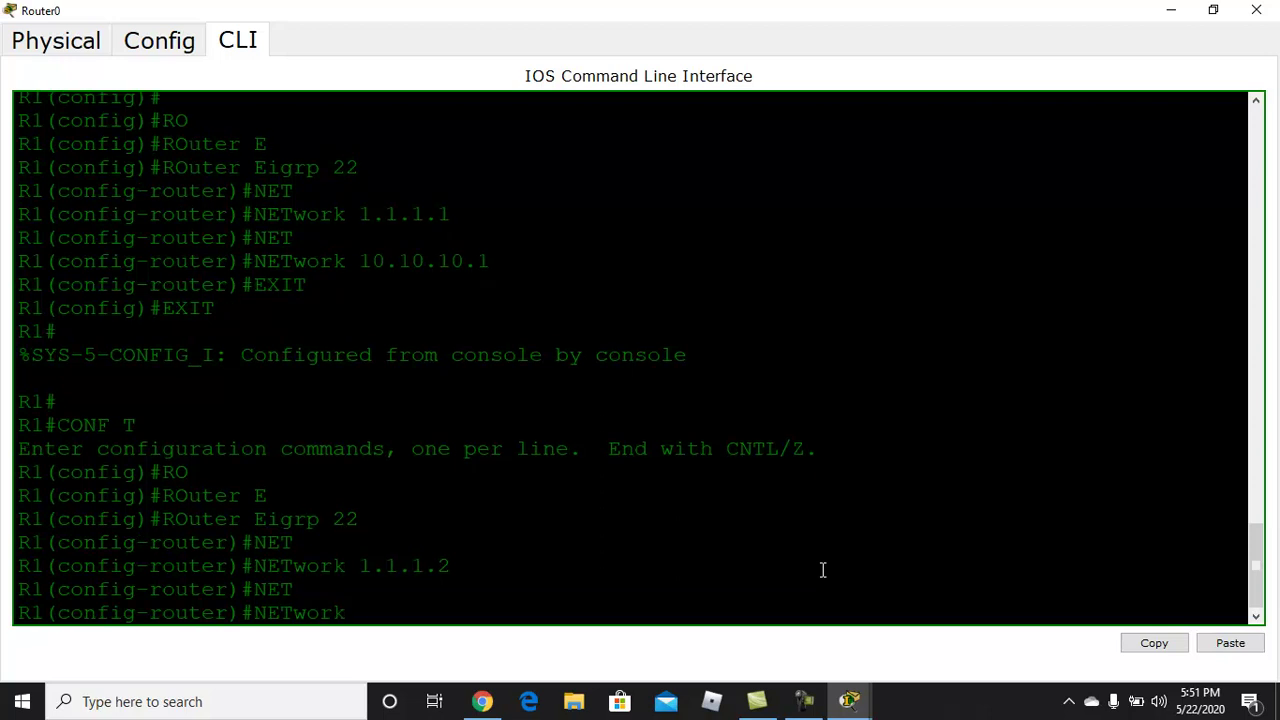
{"action": "type", "text": "99.99.99."}
{"action": "type", "text": "1"}
{"action": "key", "text": "Return"}
- Exit Router0's router configuration and global configuration modes back to privileged EXEC mode
{"action": "type", "text": "EXIT"}
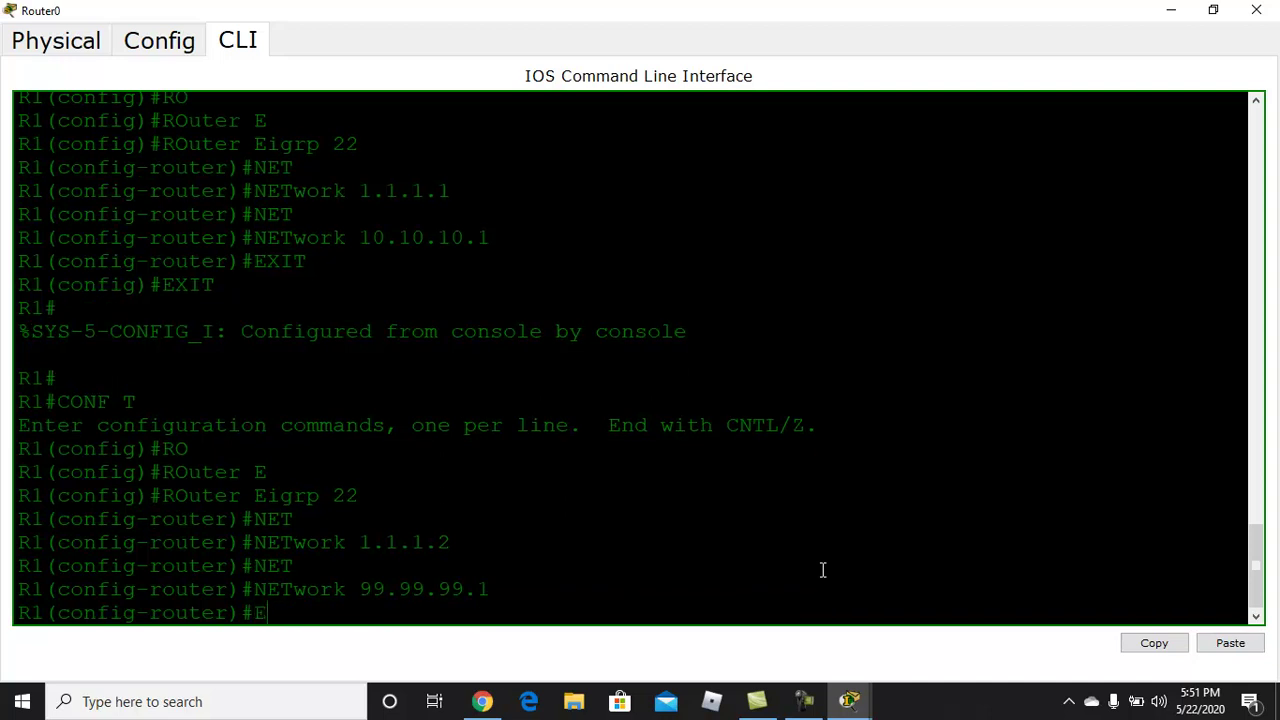
{"action": "key", "text": "Return"}
{"action": "key", "text": "Return"}
{"action": "key", "text": "Return"}
{"action": "type", "text": "EXIT"}
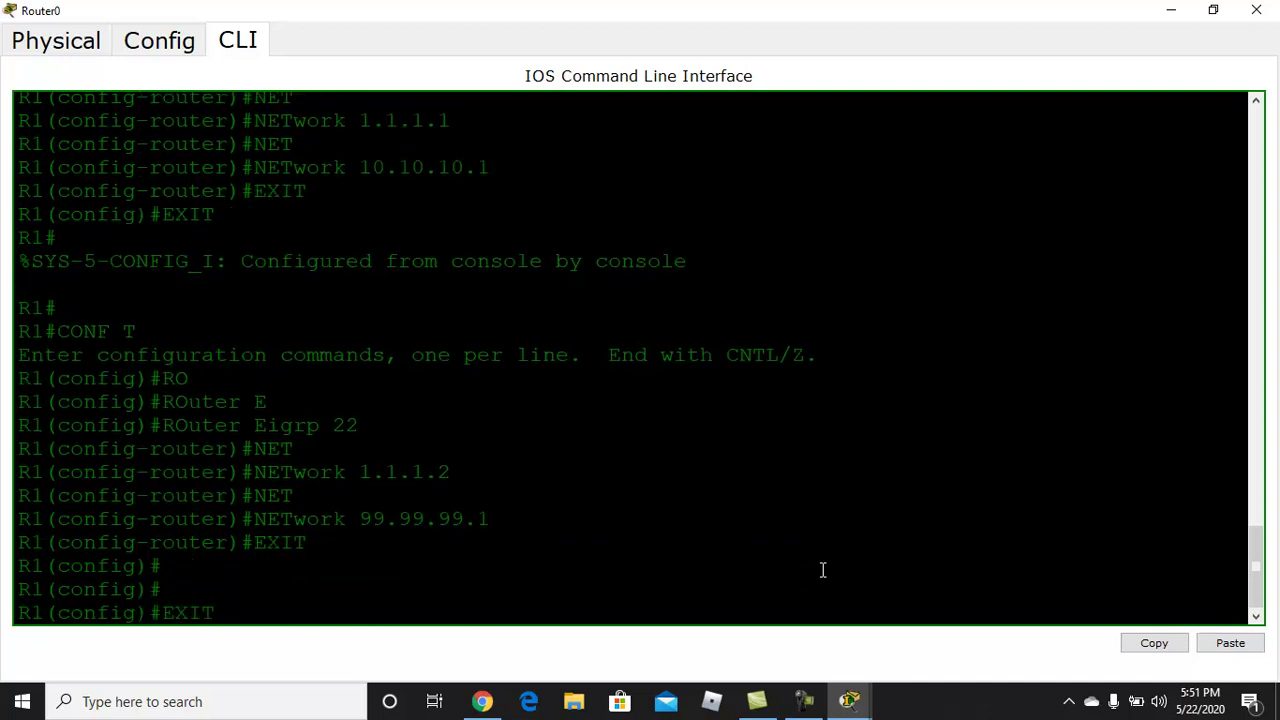
{"action": "key", "text": "Return"}
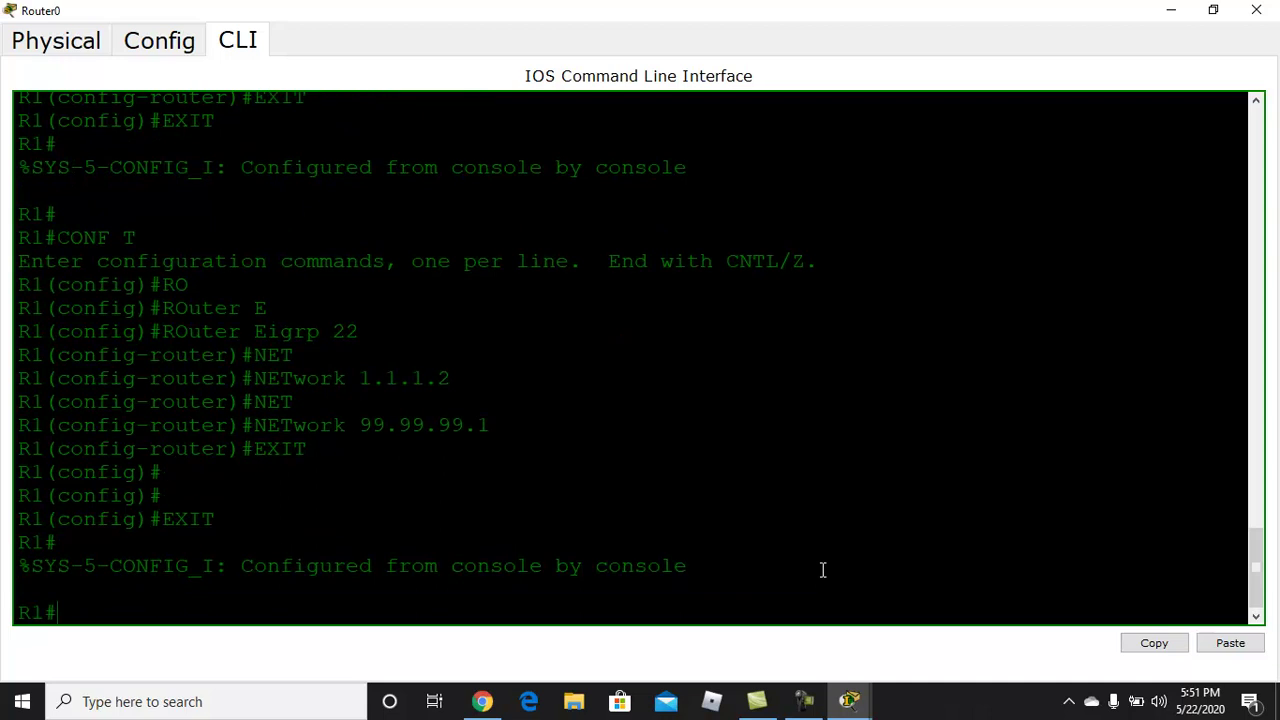
- Save Router0's configuration with WR from privileged EXEC mode and minimize its window
{"action": "type", "text": "WR"}
{"action": "key", "text": "Return"}
{"action": "type", "text": "\\"}
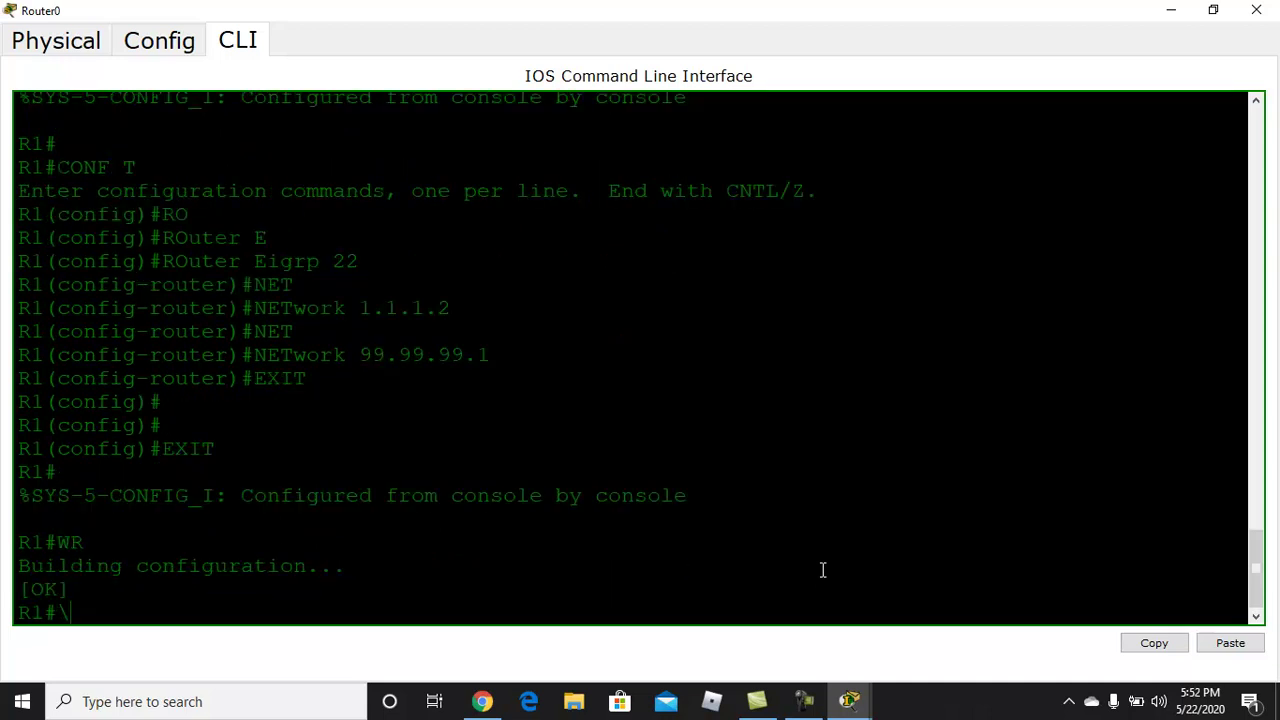
{"action": "left_click", "coordinate": [1174, 12]}
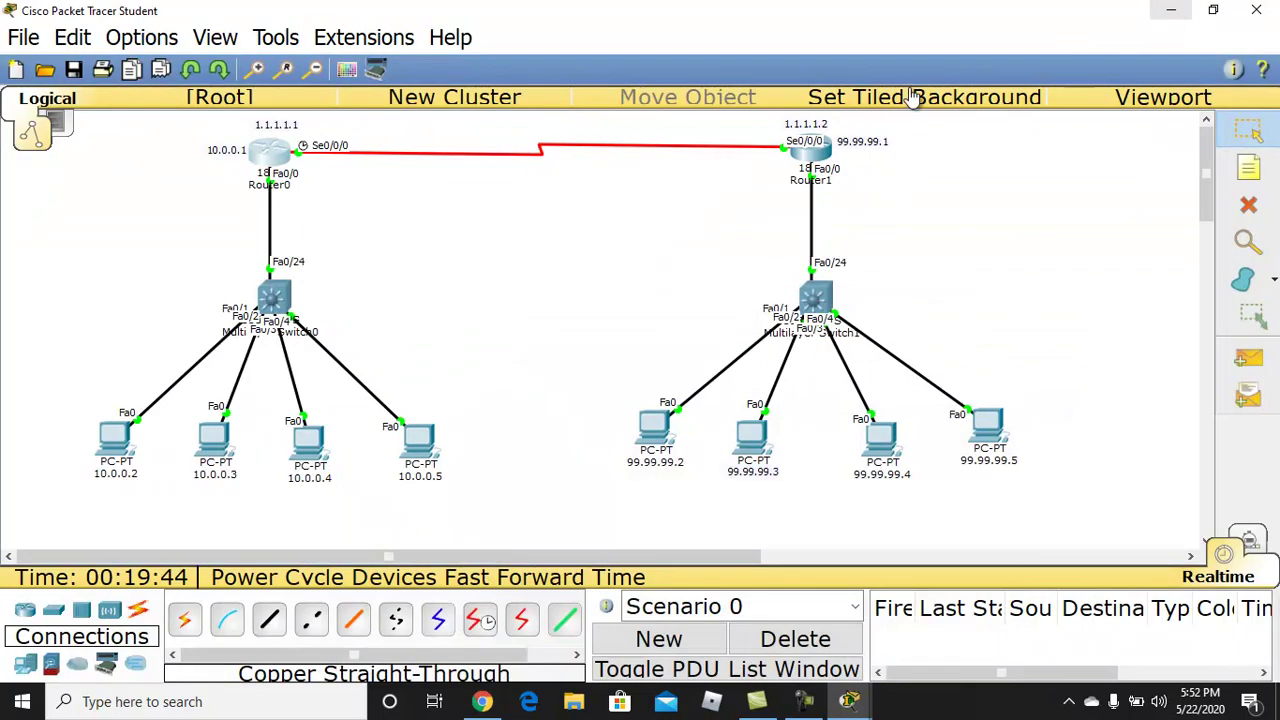
- Bring up Router1's command line in a maximized window and exit from interface configuration to global configuration mode
{"action": "left_click", "coordinate": [818, 160]}
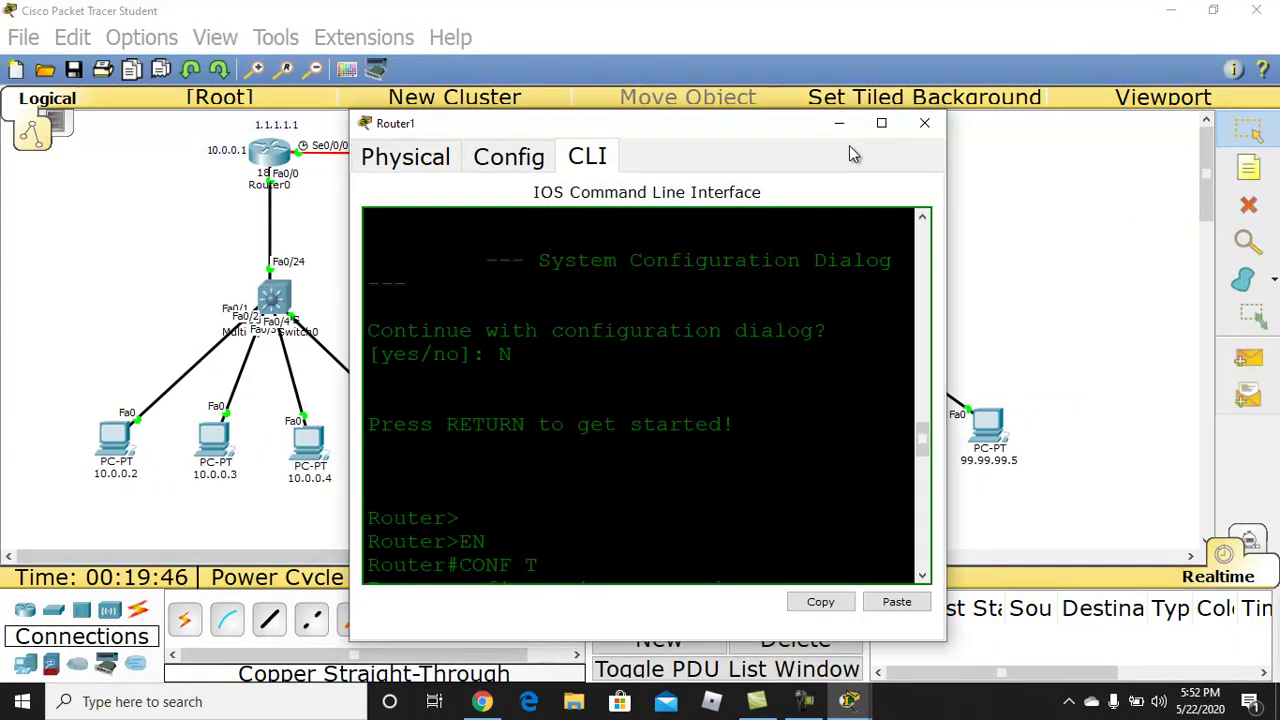
{"action": "left_click", "coordinate": [881, 138]}
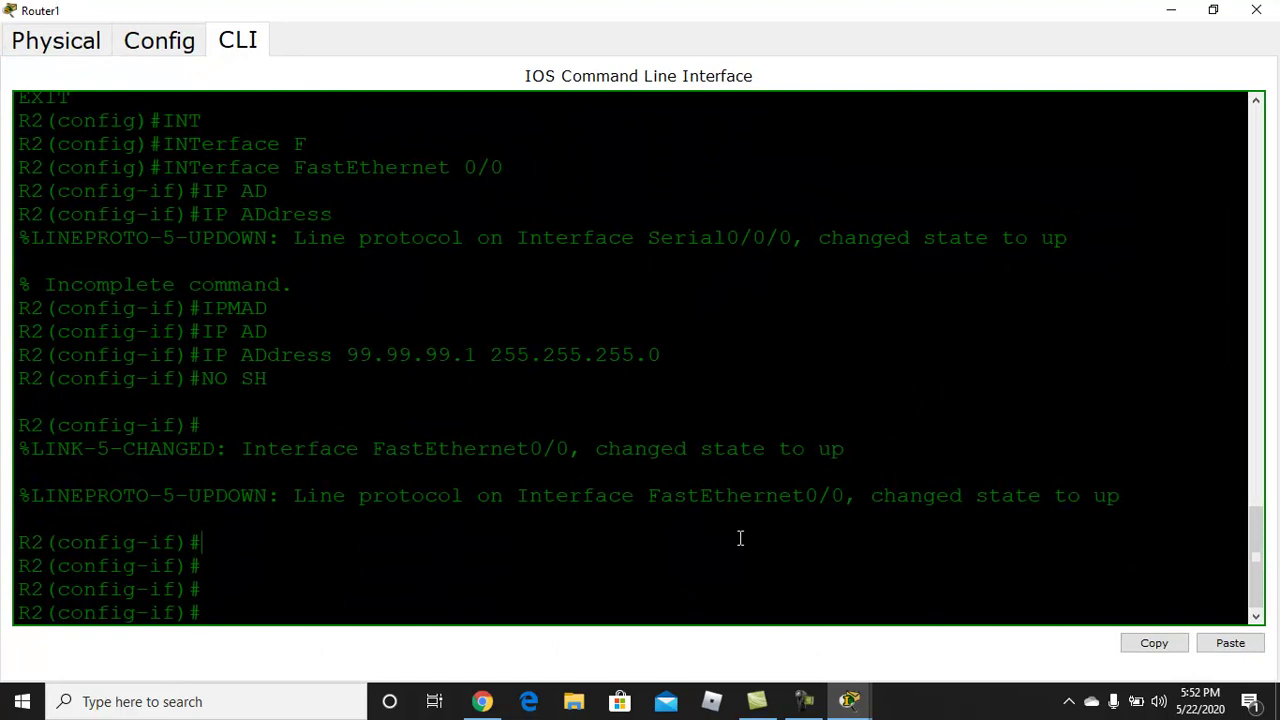
{"action": "type", "text": "EXIT"}
{"action": "key", "text": "Return"}
{"action": "type", "text": "EXIT"}
{"action": "key", "text": "BackSpace"}
{"action": "key", "text": "BackSpace"}
{"action": "key", "text": "BackSpace"}
{"action": "key", "text": "BackSpace"}
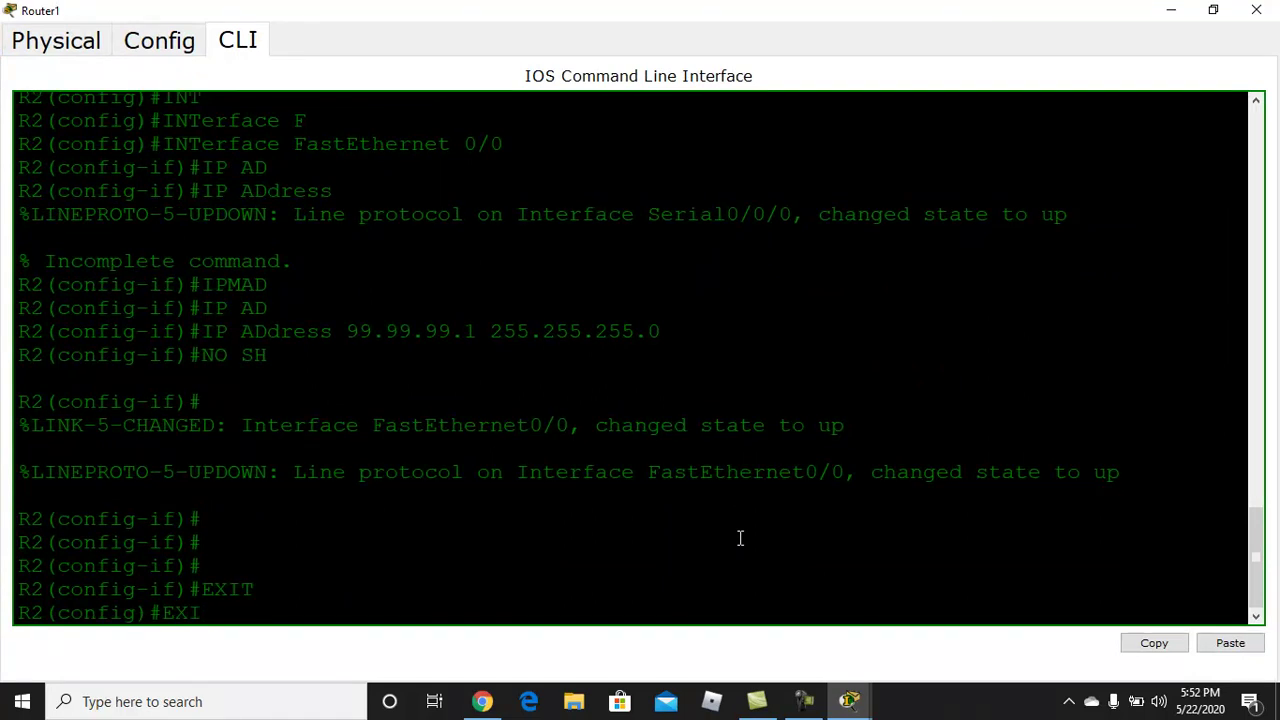
- Start an EIGRP routing process with autonomous system number 22 on Router1
{"action": "type", "text": "RO"}
{"action": "key", "text": "Tab"}
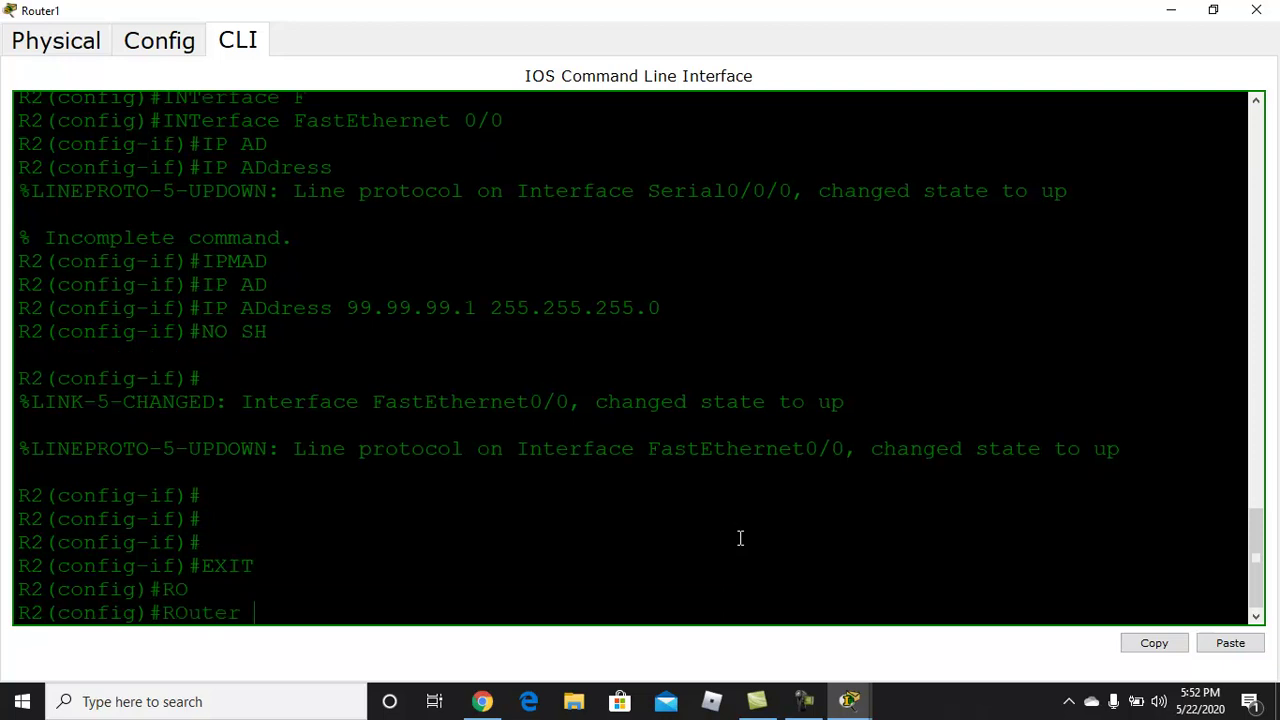
{"action": "type", "text": "E"}
{"action": "key", "text": "Tab"}
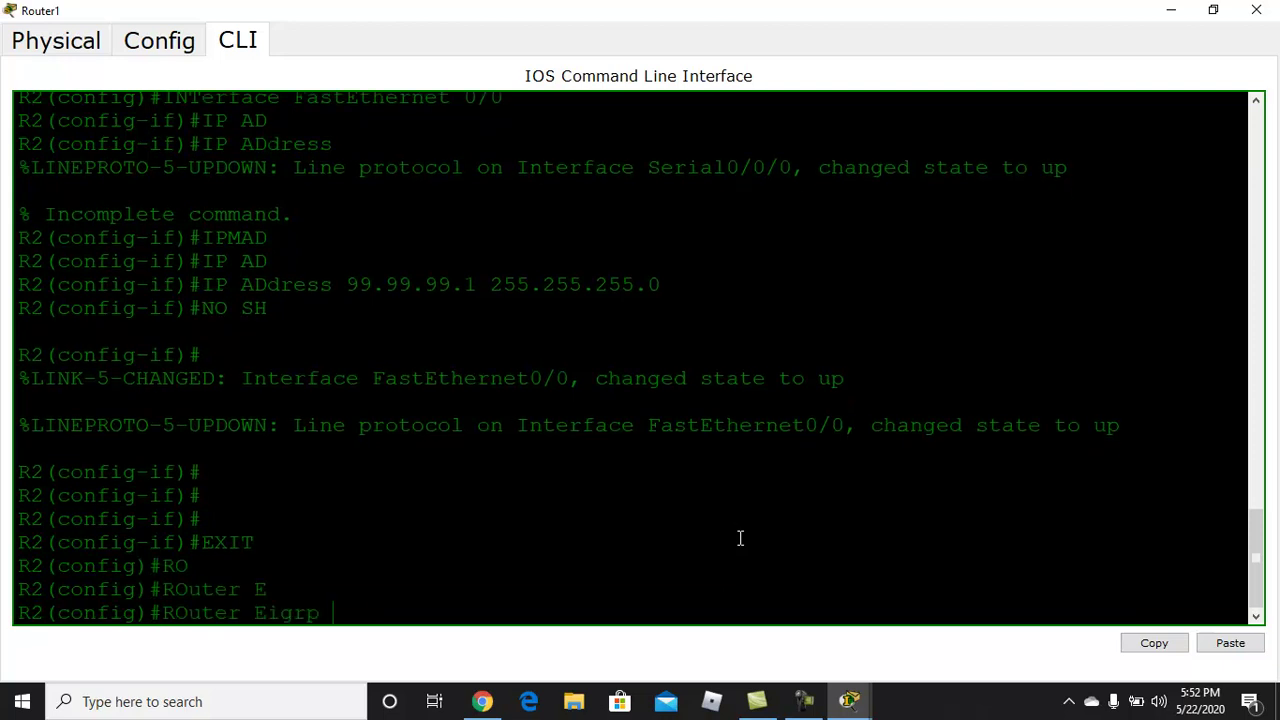
{"action": "type", "text": "22"}
{"action": "key", "text": "Return"}
- Add the networks 1.1.1.2 and 99.99.99.1 to Router1's EIGRP 22 process
{"action": "type", "text": "NETwork 1.1.1.1"}
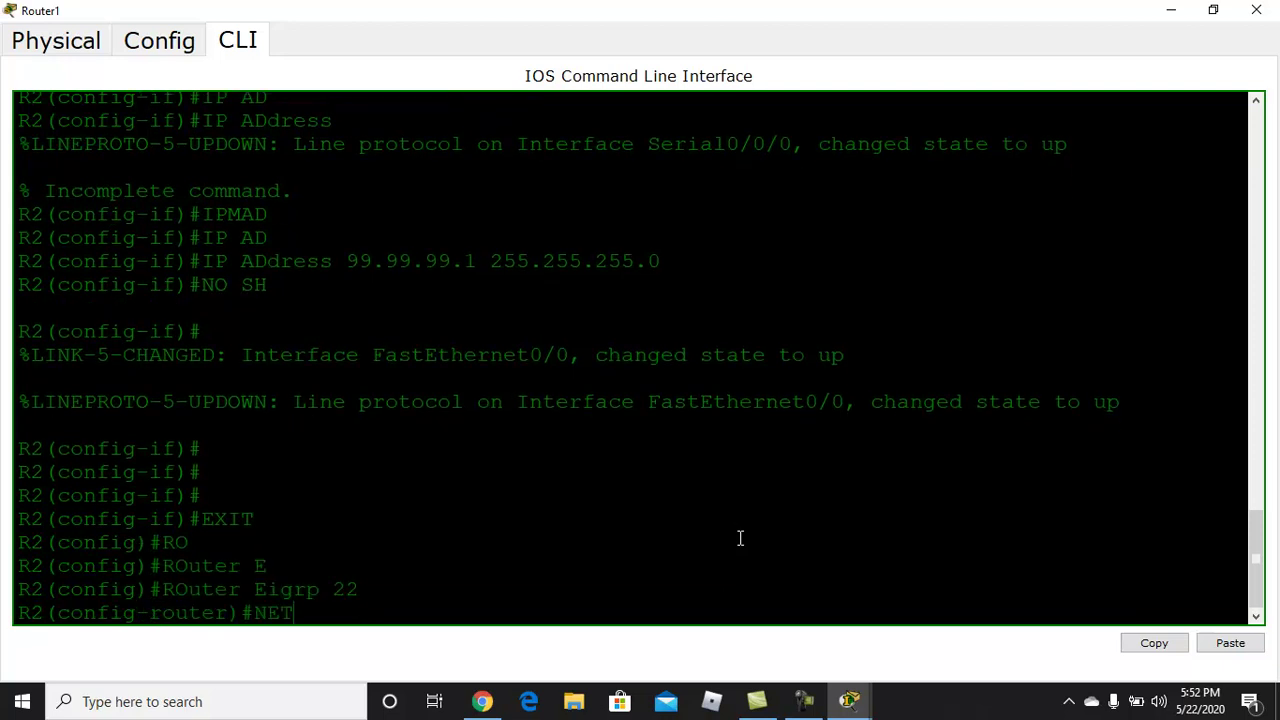
{"action": "key", "text": "Tab"}
{"action": "type", "text": "1.1.1.1"}
{"action": "key", "text": "BackSpace"}
{"action": "type", "text": "2"}
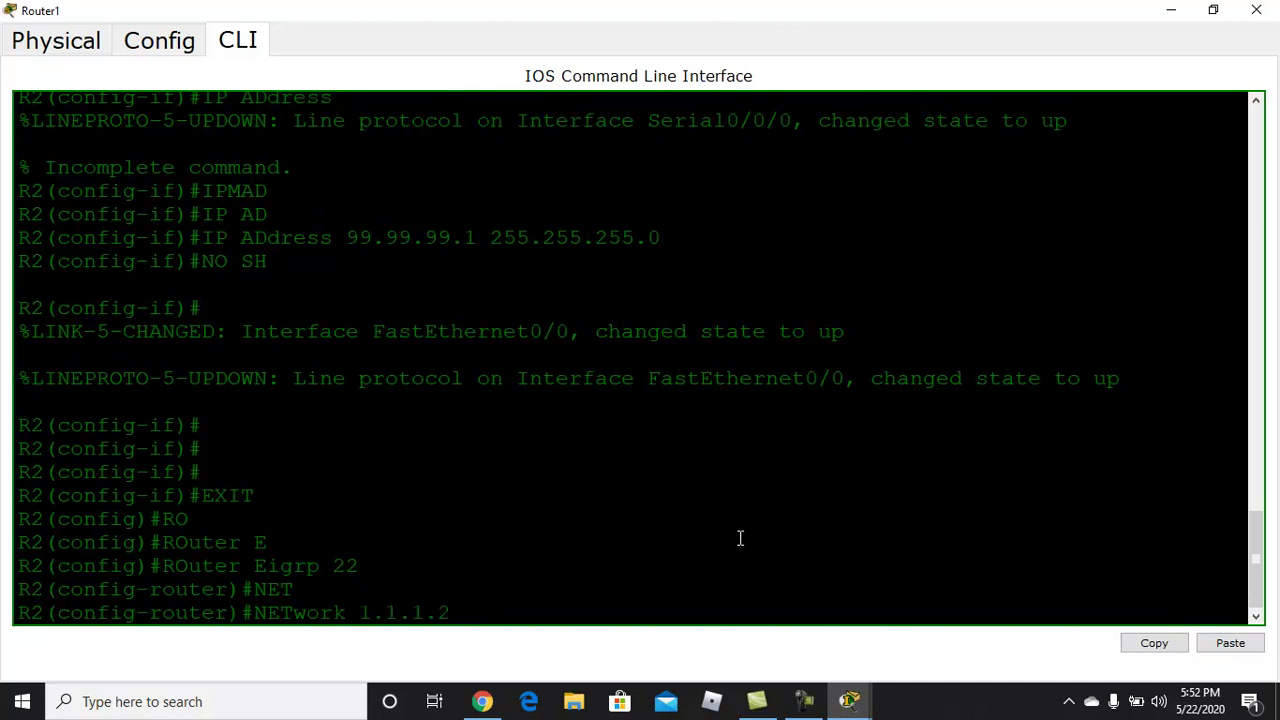
{"action": "key", "text": "Return"}
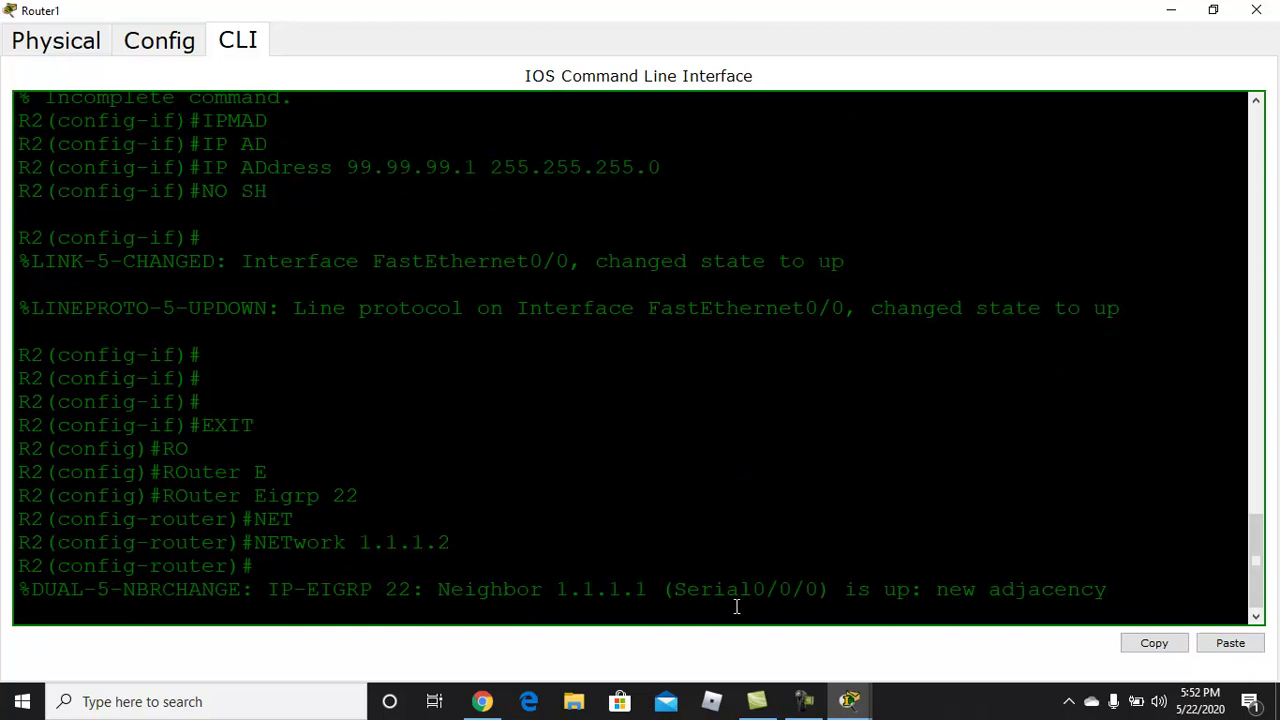
{"action": "key", "text": "Return"}
{"action": "type", "text": "NET"}
{"action": "key", "text": "Tab"}
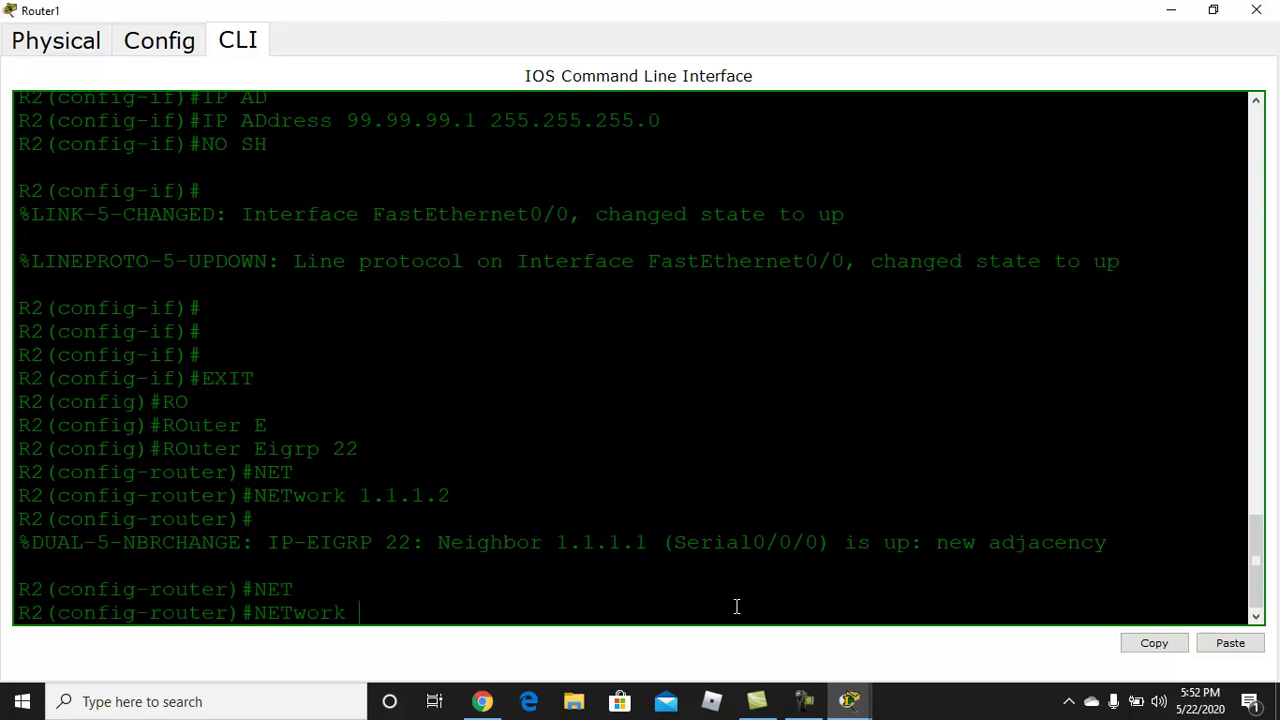
{"action": "type", "text": "99.99.99.1"}
{"action": "key", "text": "Return"}
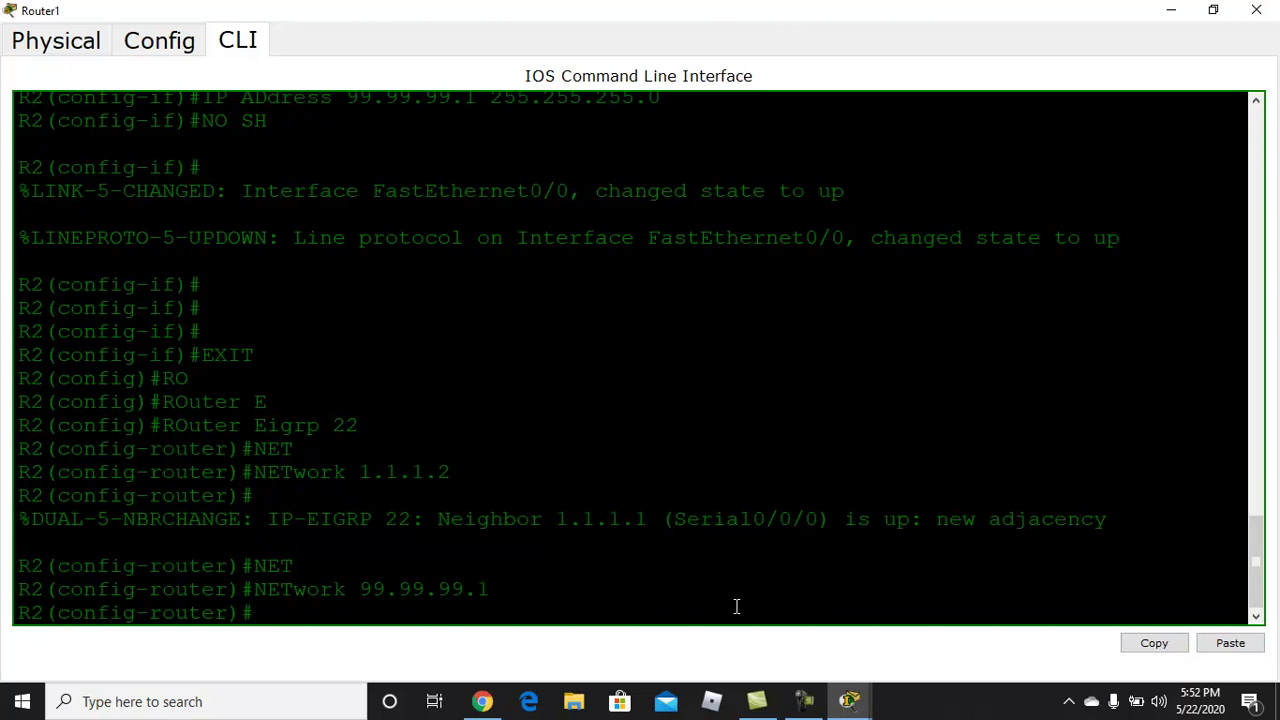
- Add the networks 1.1.1.1 and 10.10.10.1 to Router1's EIGRP 22 process
{"action": "type", "text": "NET"}
{"action": "key", "text": "Tab"}
{"action": "type", "text": "1..1."}
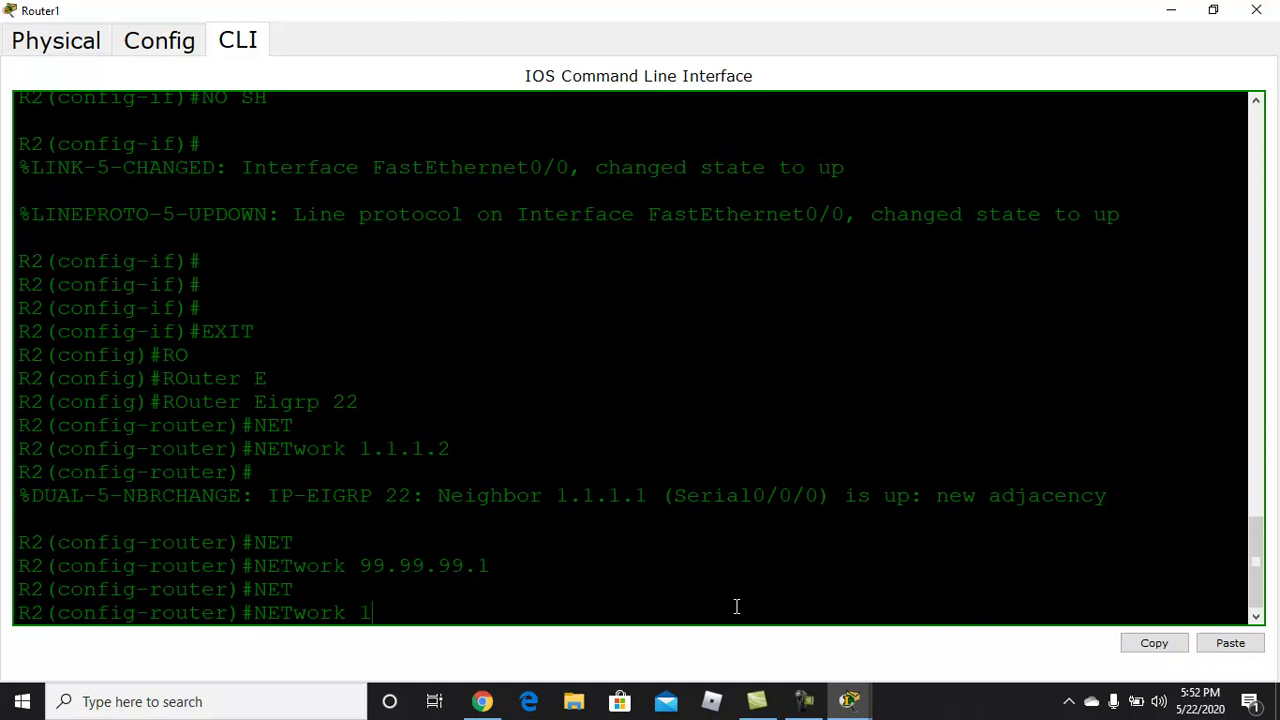
{"action": "key", "text": "BackSpace"}
{"action": "key", "text": "Return"}
{"action": "type", "text": "NE"}
{"action": "key", "text": "Tab"}
{"action": "type", "text": "Y"}
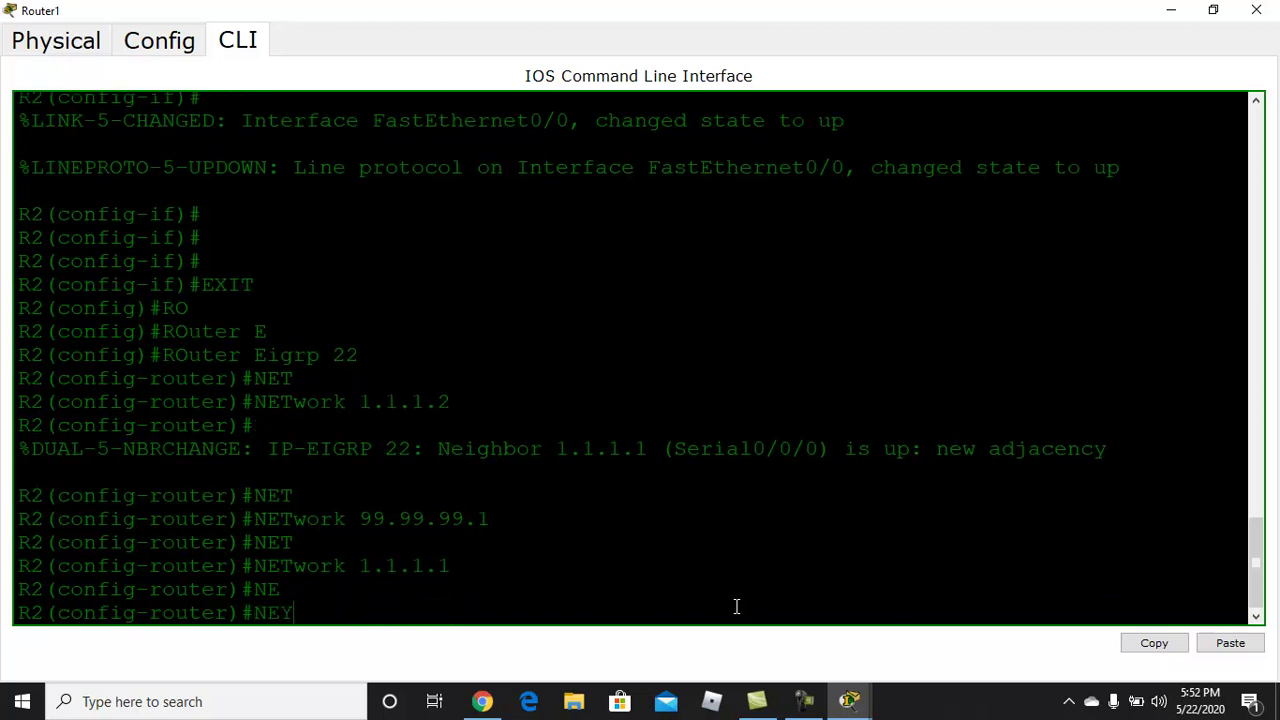
{"action": "type", "text": "T"}
{"action": "key", "text": "Tab"}
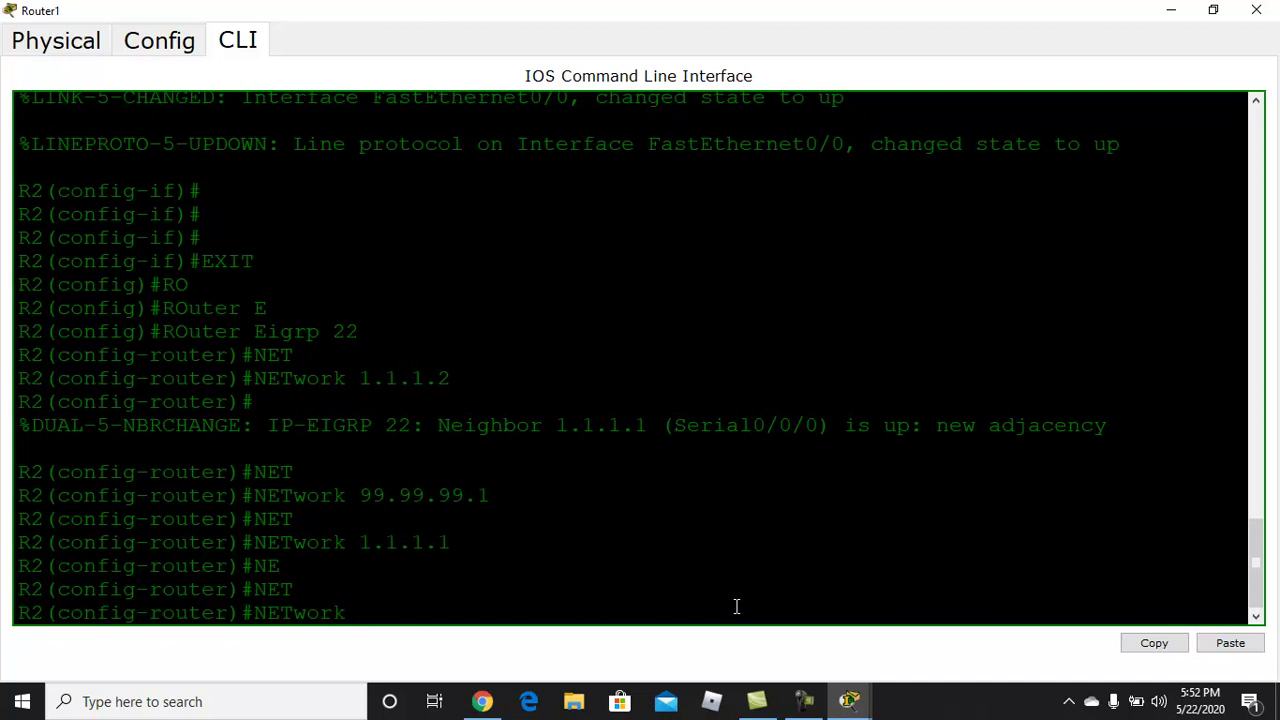
{"action": "type", "text": "10.0"}
{"action": "key", "text": "BackSpace"}
{"action": "type", "text": "10.10.1"}
{"action": "key", "text": "Return"}
- Exit Router1's router and global configuration modes to privileged EXEC mode and minimize its window
{"action": "type", "text": "EXIT"}
{"action": "key", "text": "Return"}
{"action": "type", "text": "EXI"}
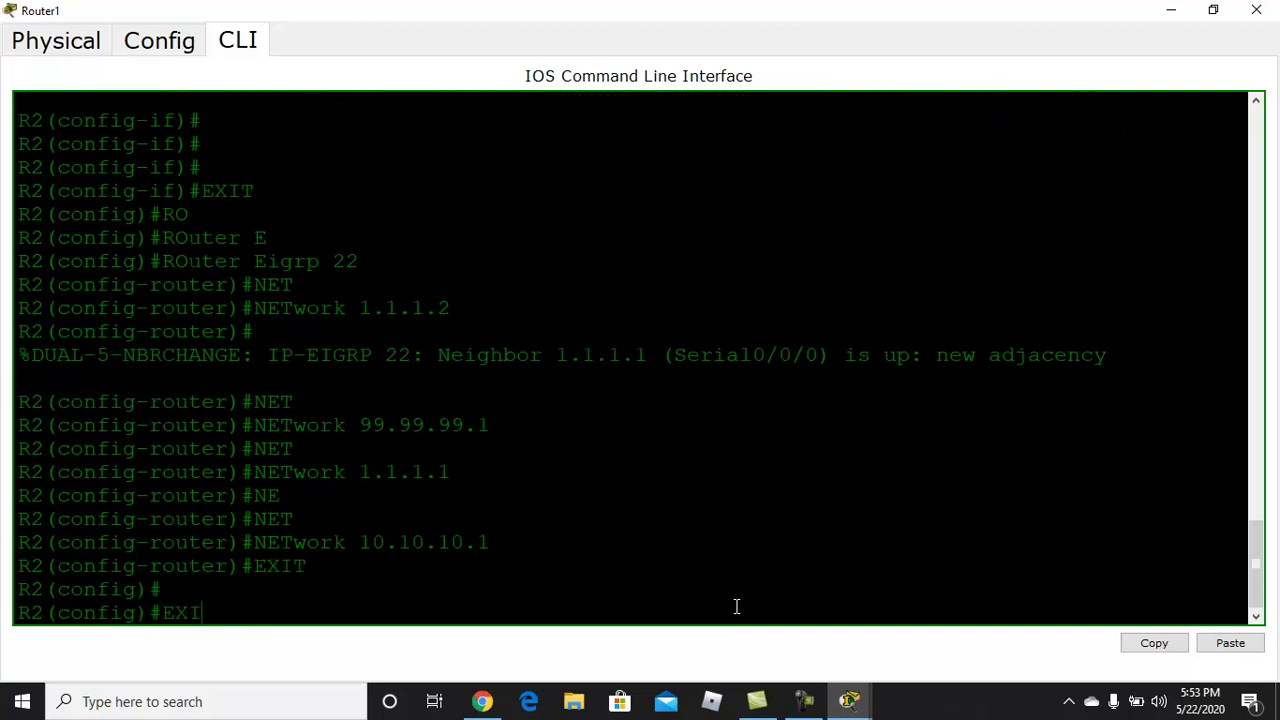
{"action": "type", "text": "T"}
{"action": "key", "text": "Return"}
{"action": "key", "text": "Return"}
{"action": "key", "text": "Return"}
{"action": "key", "text": "Return"}
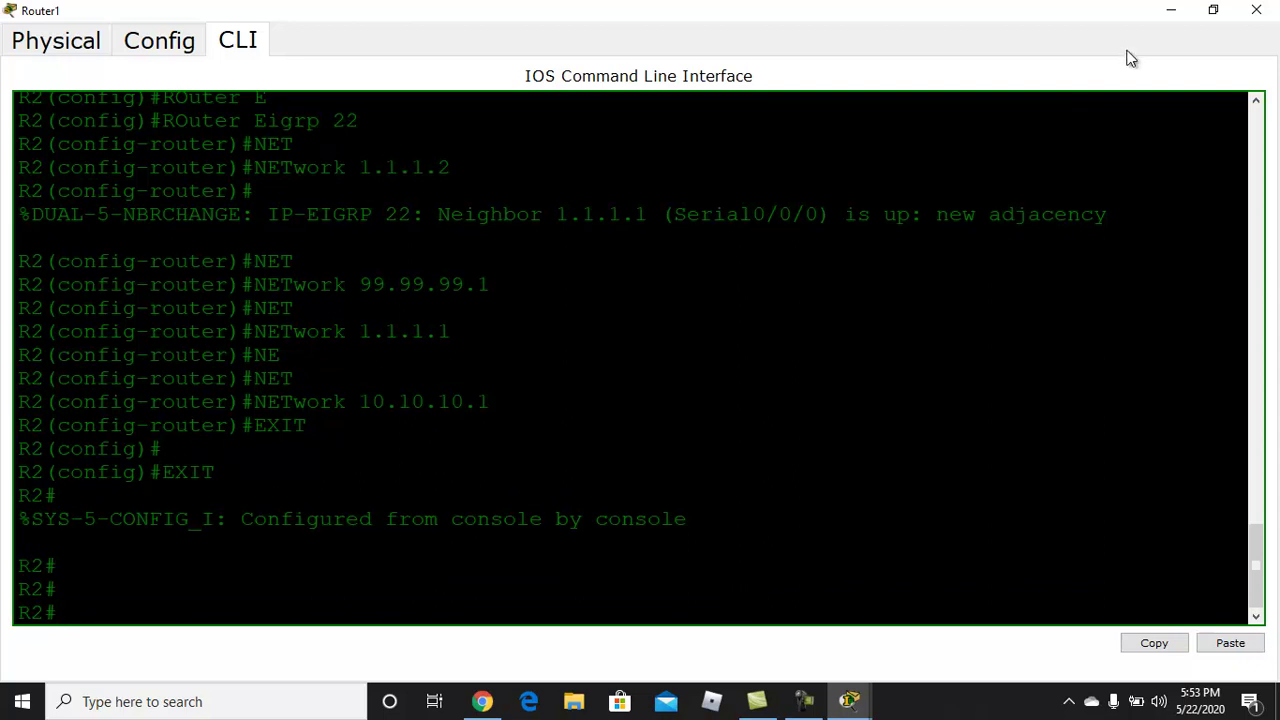
{"action": "left_click", "coordinate": [1171, 16]}
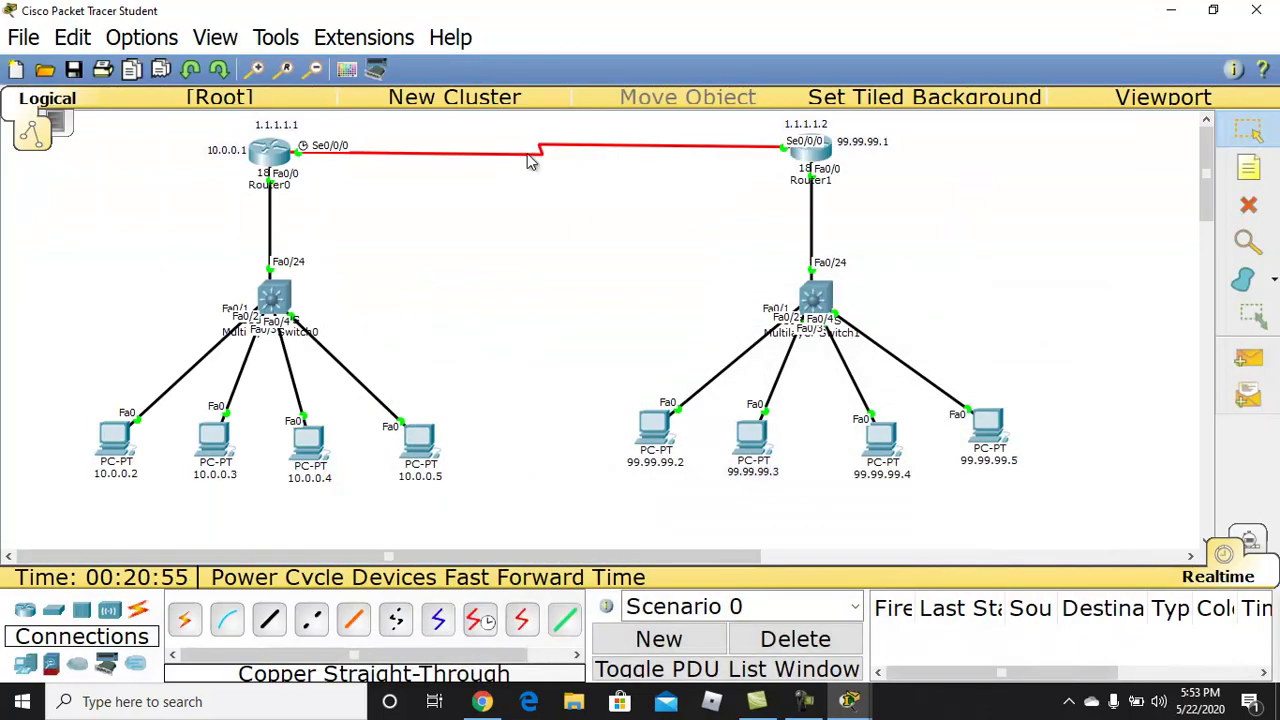
- Open Router0's command line in a maximized window and page through its running configuration
{"action": "left_click", "coordinate": [283, 158]}
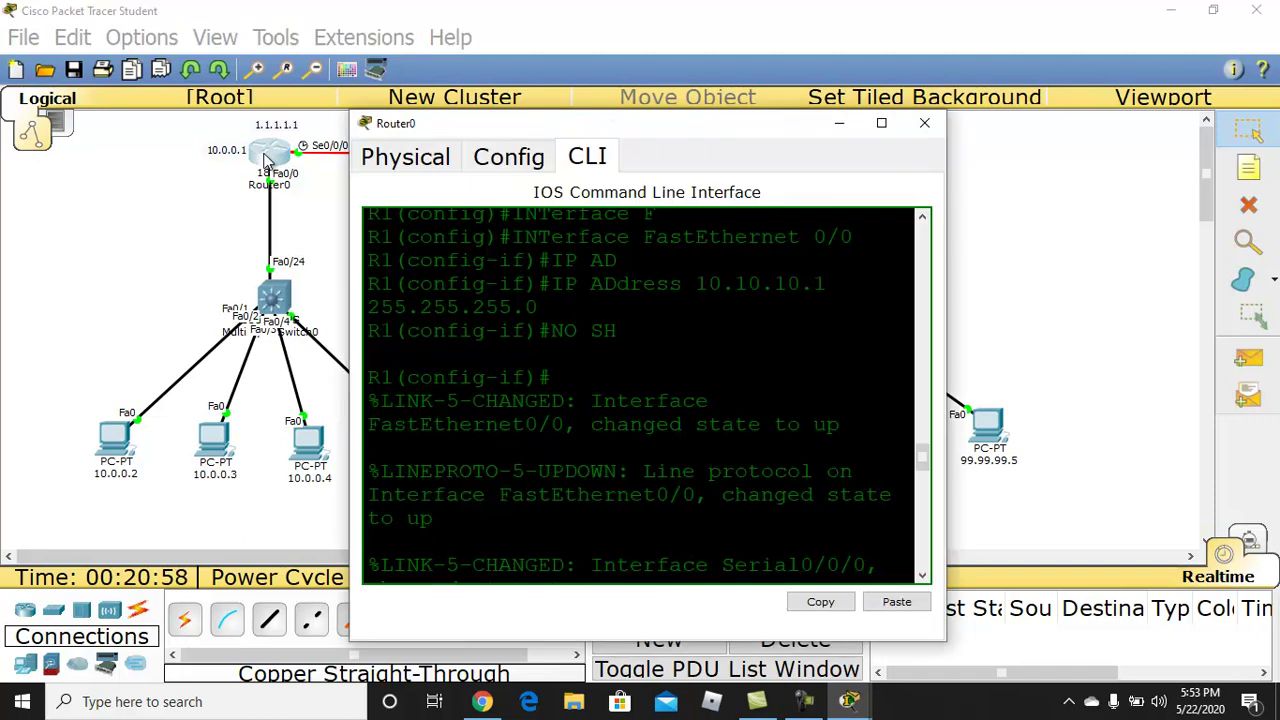
{"action": "left_click", "coordinate": [881, 122]}
{"action": "key", "text": "Return"}
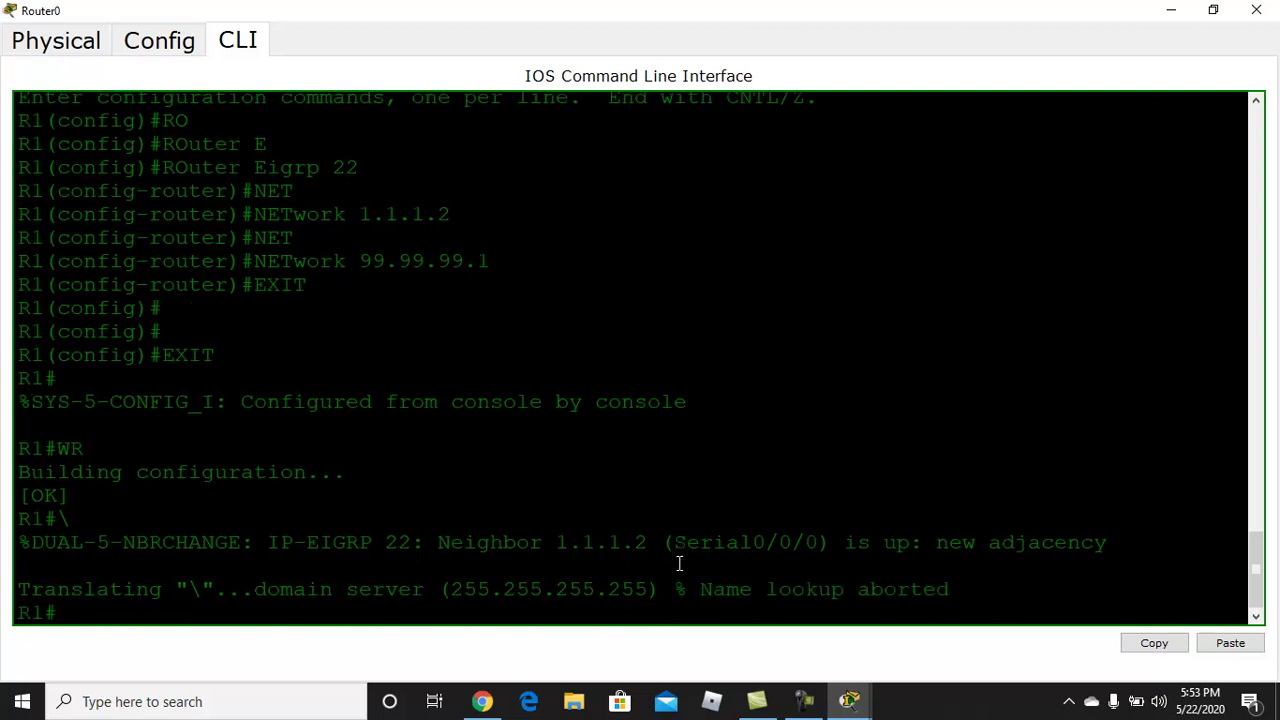
{"action": "key", "text": "Return"}
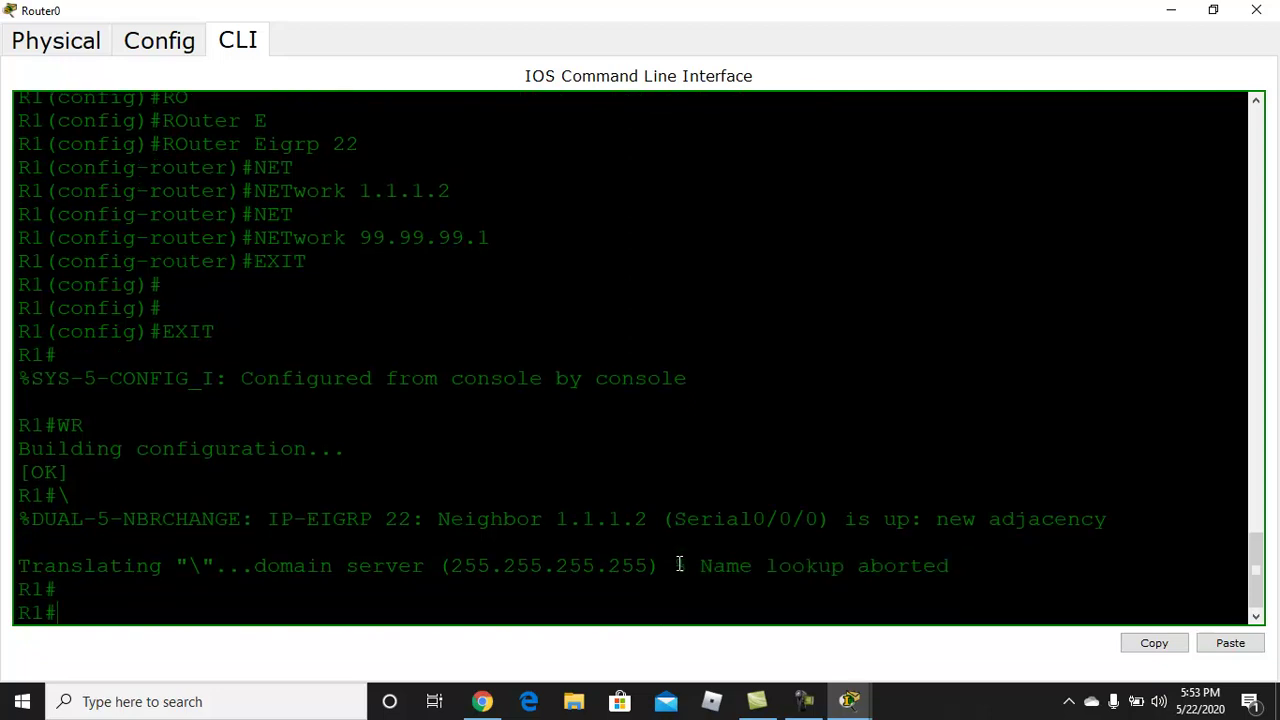
{"action": "key", "text": "Return"}
{"action": "key", "text": "Return"}
{"action": "key", "text": "Return"}
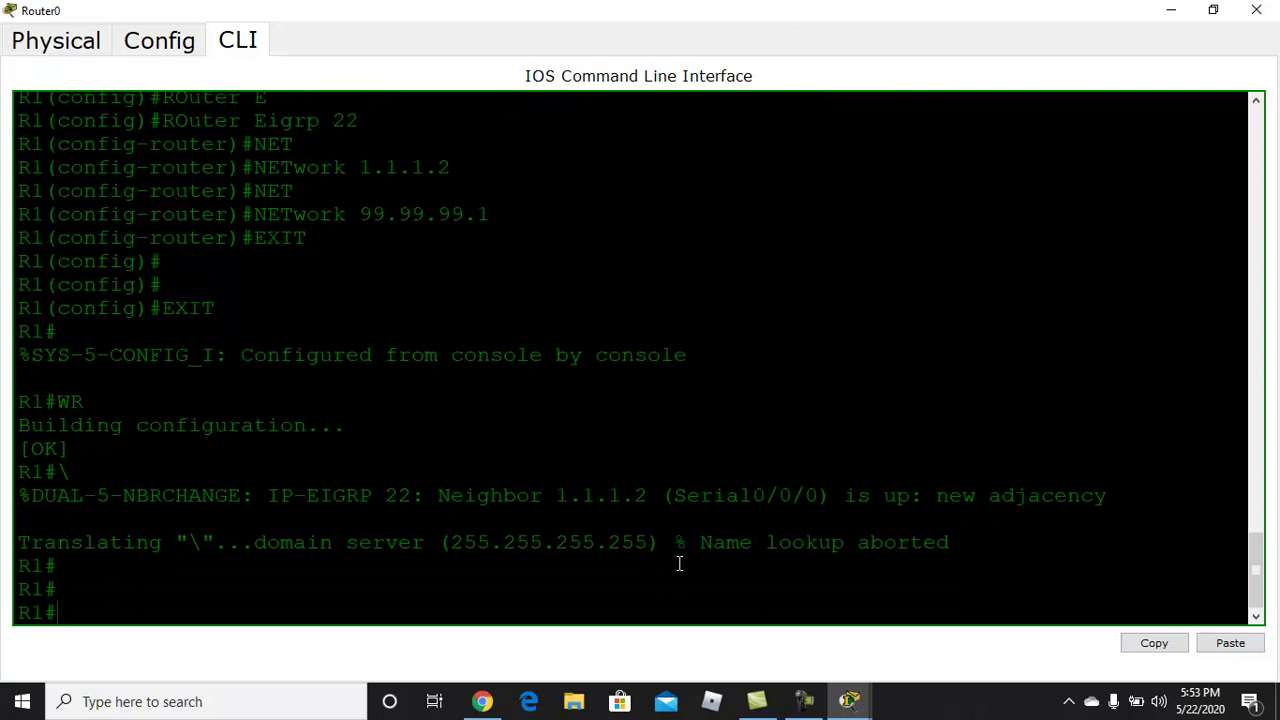
{"action": "type", "text": "SH "}
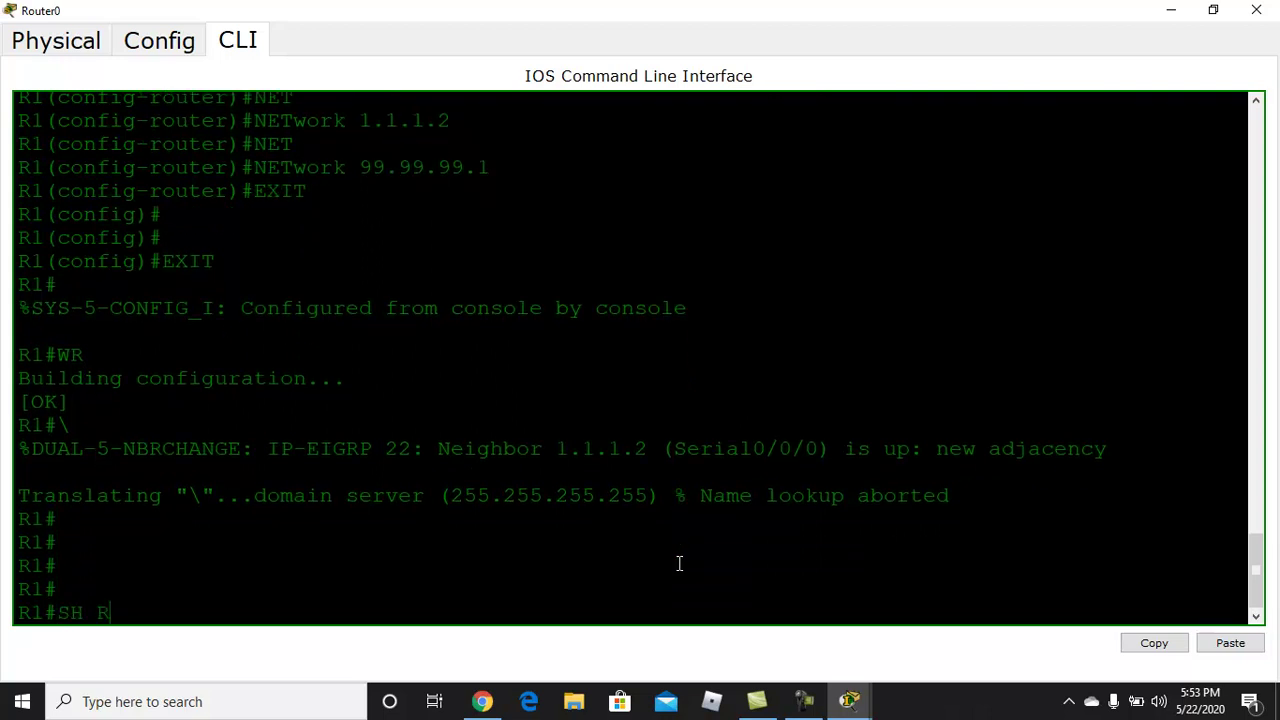
{"action": "type", "text": "RUN"}
{"action": "key", "text": "Return"}
{"action": "key", "text": "space"}
{"action": "key", "text": "space"}
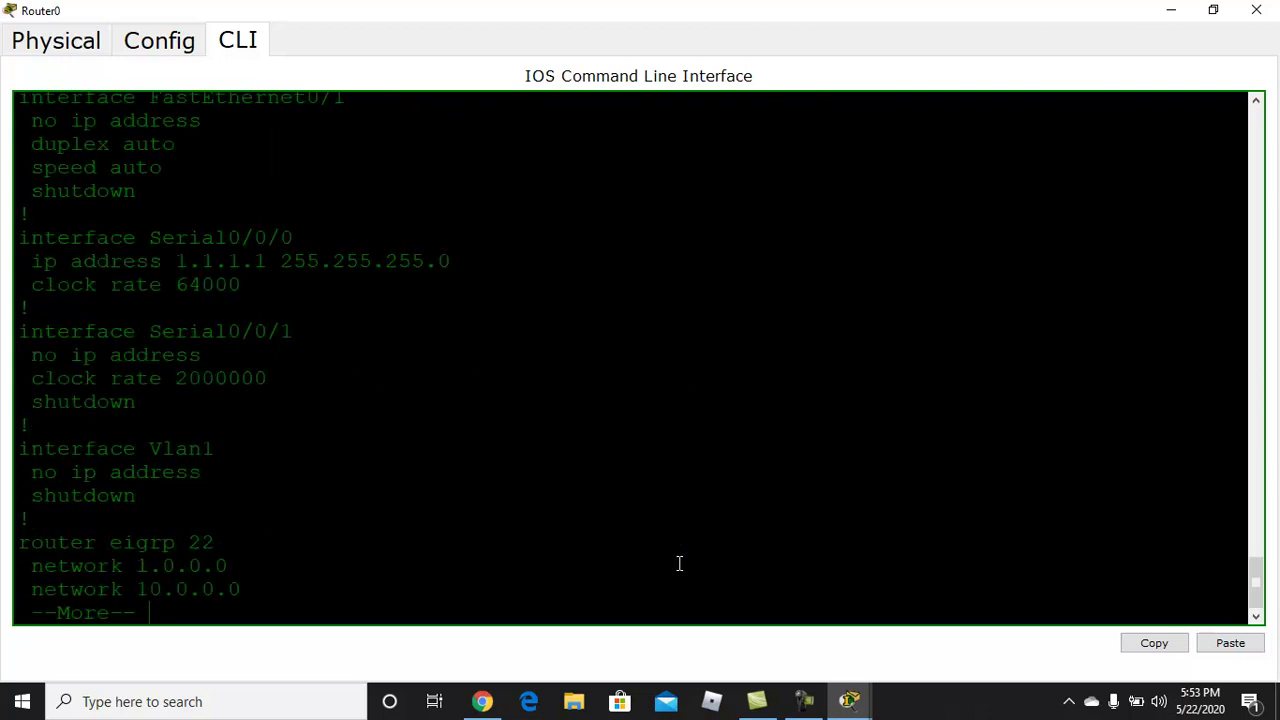
{"action": "key", "text": "space"}
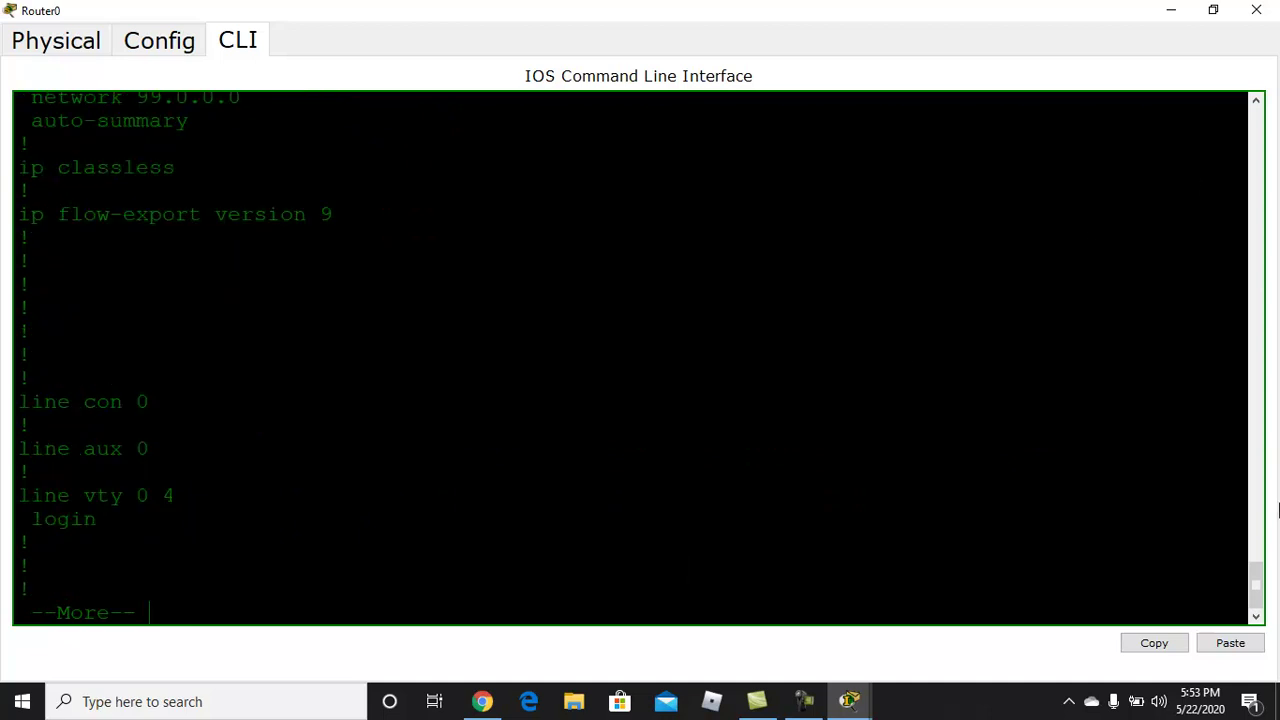
- Examine the EIGRP 22 network entries in Router0's running configuration and return to the command prompt
{"action": "left_click_drag", "start_coordinate": [1257, 606], "coordinate": [1257, 578]}
{"action": "right_click", "coordinate": [655, 492]}
{"action": "left_click", "coordinate": [205, 317]}
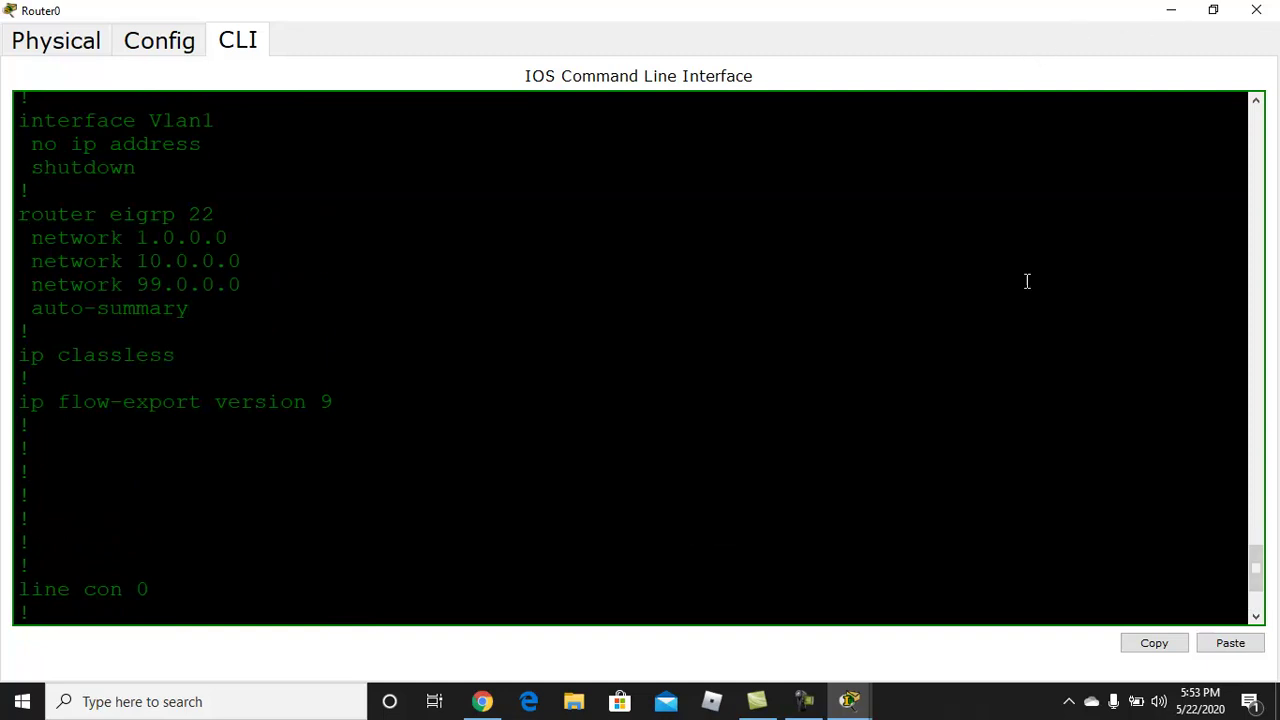
{"action": "scroll", "coordinate": [1027, 281], "scroll_direction": "down", "scroll_amount": 3}
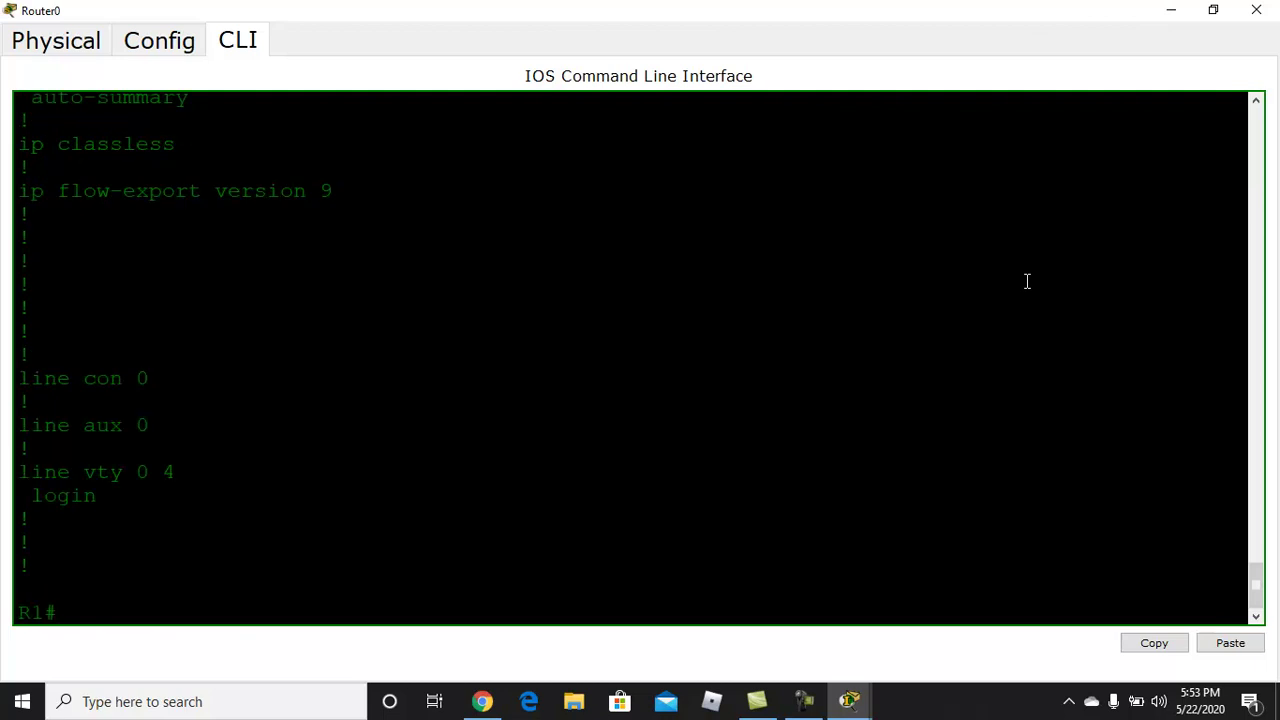
- Display Router0's IP routing table
{"action": "type", "text": "SH IP RO"}
{"action": "key", "text": "Tab"}
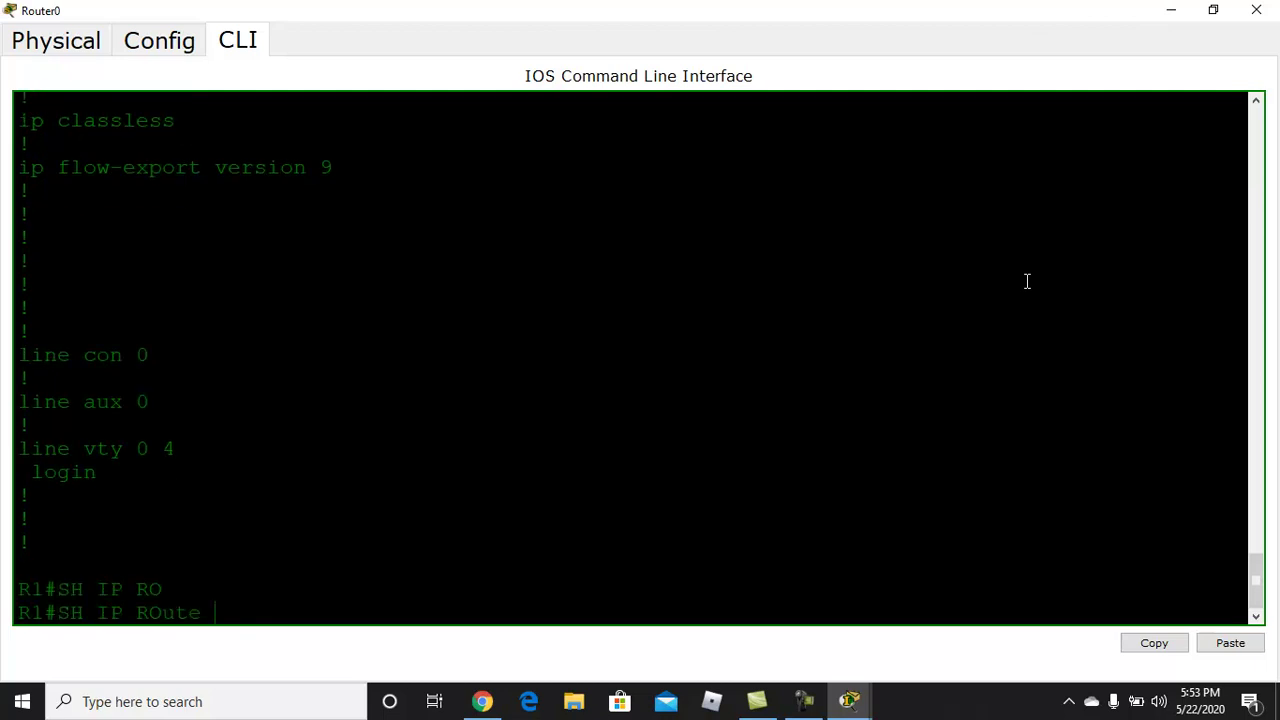
{"action": "key", "text": "Return"}
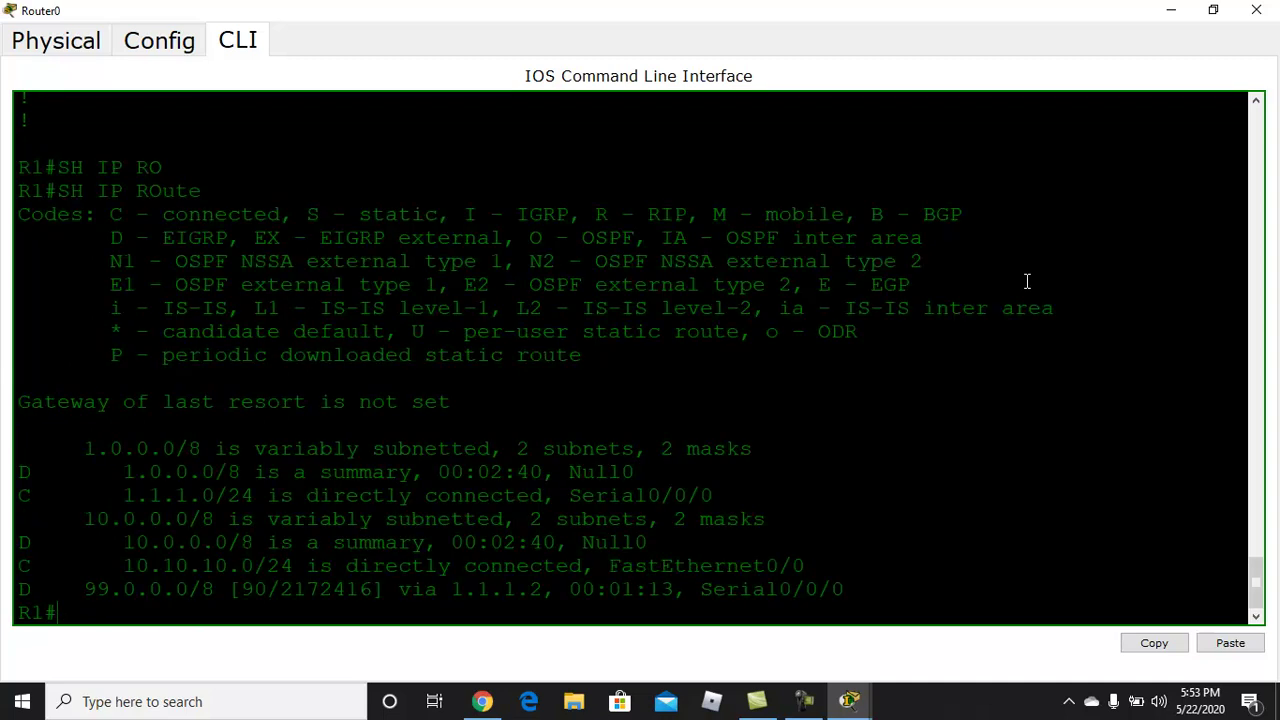
- Copy all the route entries from Router0's routing table output and minimize its window
{"action": "left_click_drag", "start_coordinate": [874, 597], "coordinate": [64, 455]}
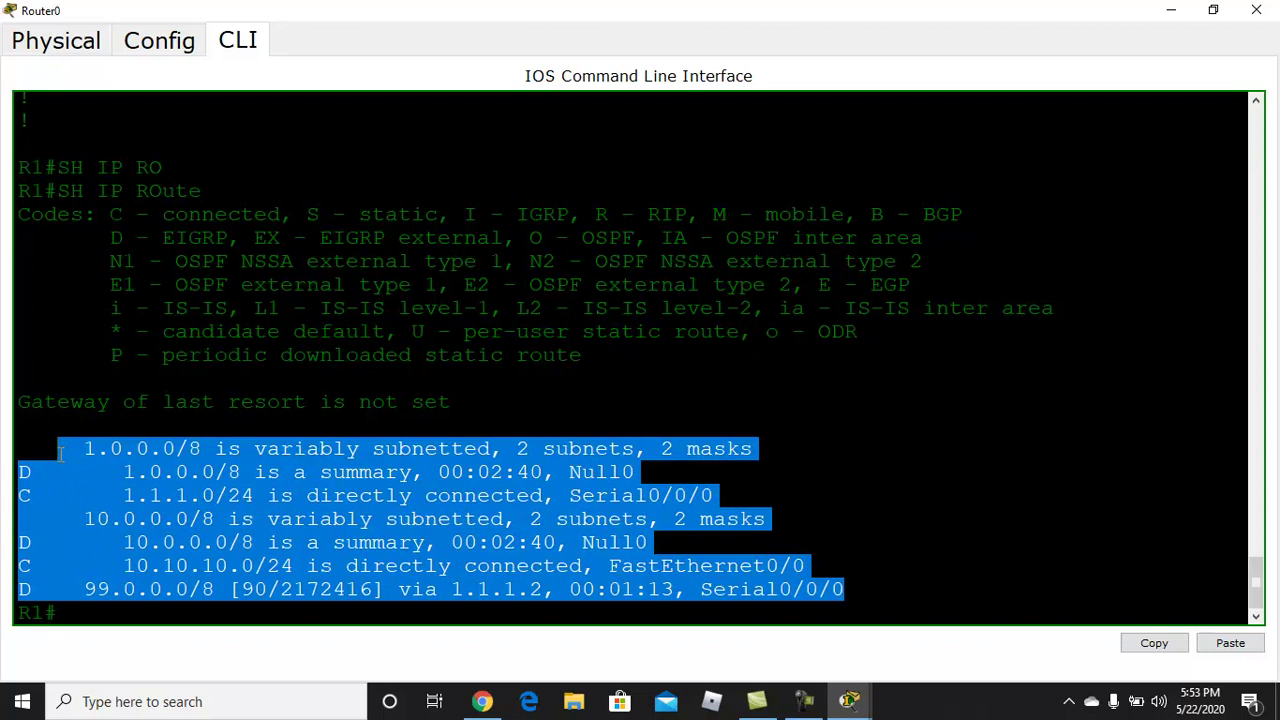
{"action": "right_click", "coordinate": [168, 497]}
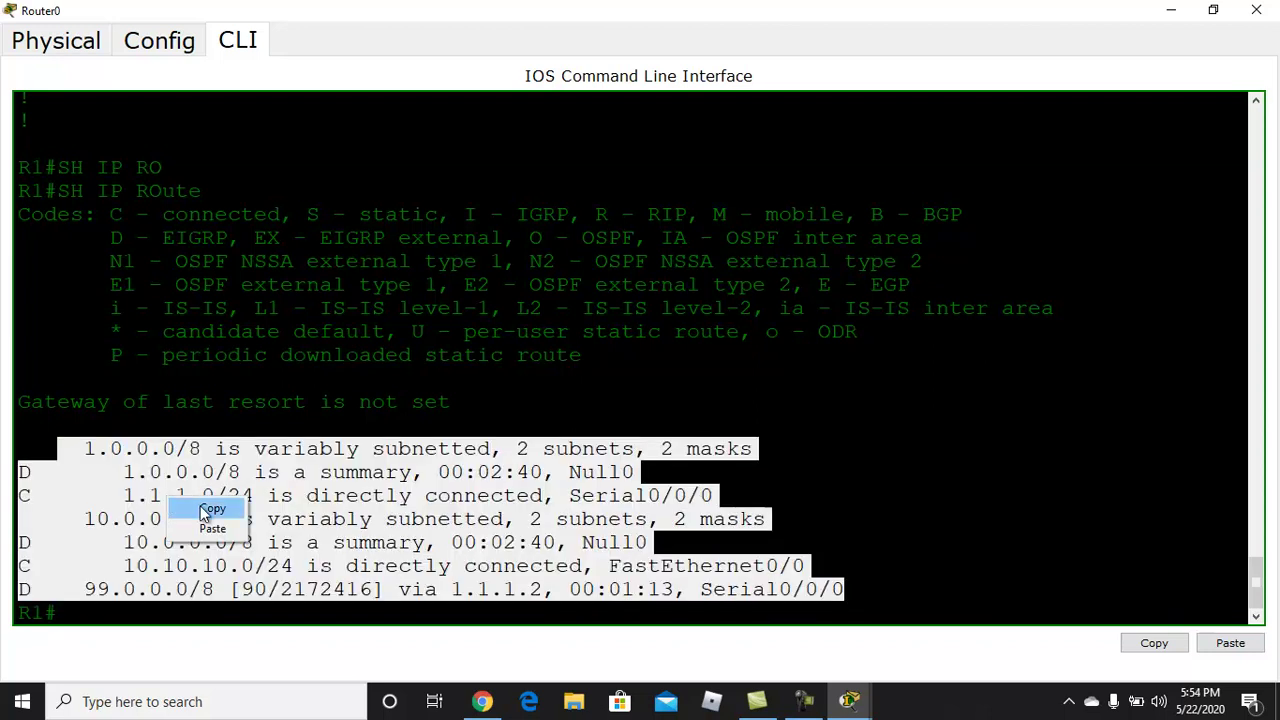
{"action": "left_click", "coordinate": [210, 510]}
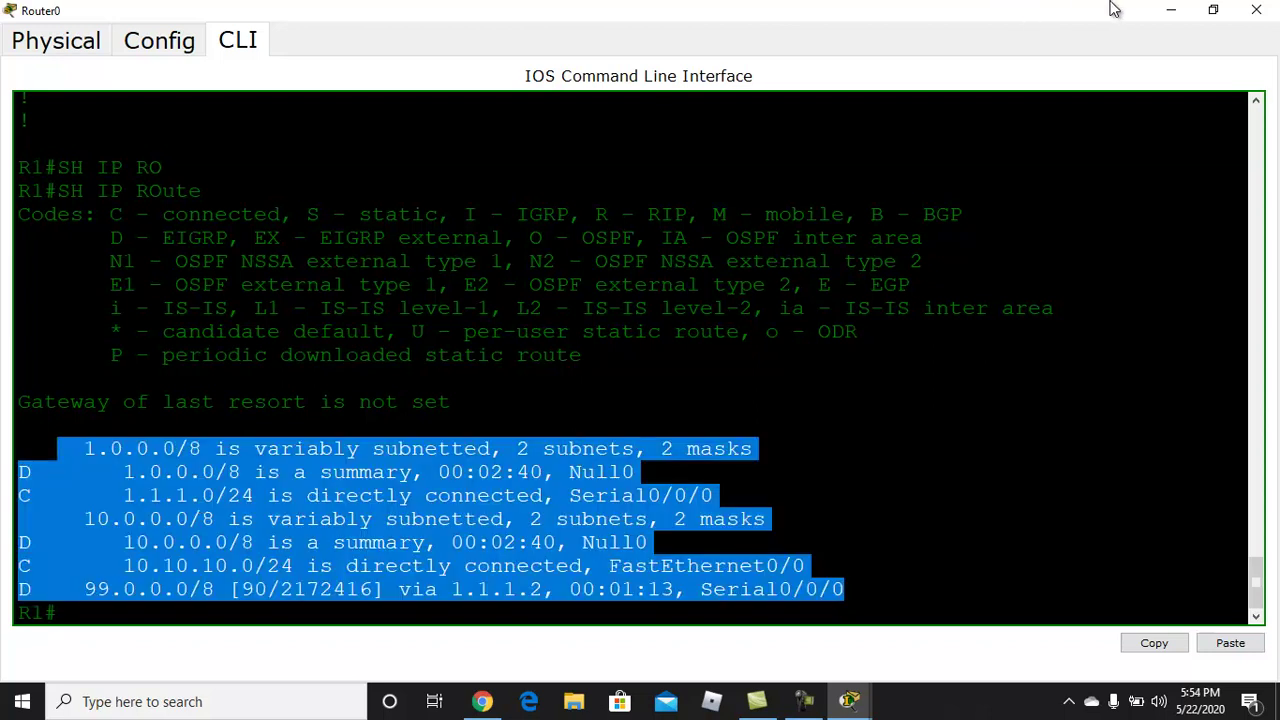
{"action": "left_click", "coordinate": [1165, 20]}
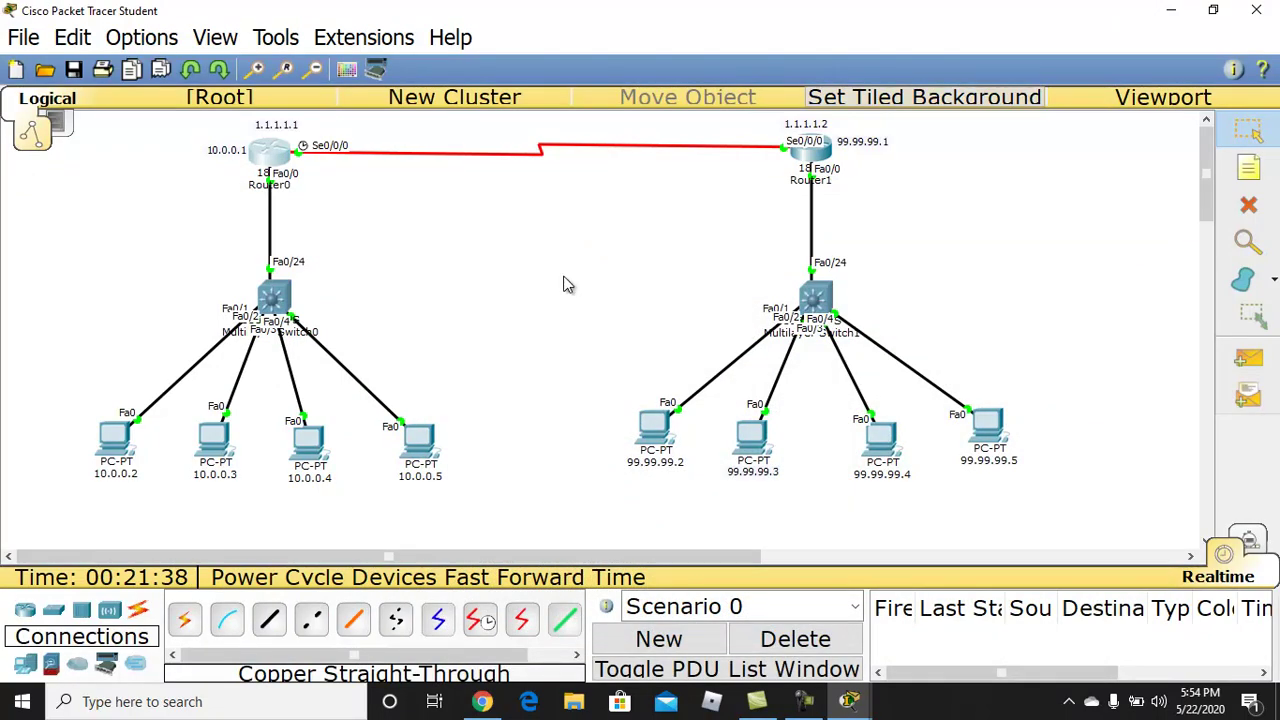
- Place a note near Router0 in the workspace and paste the copied route entries into it
{"action": "left_click", "coordinate": [1249, 168]}
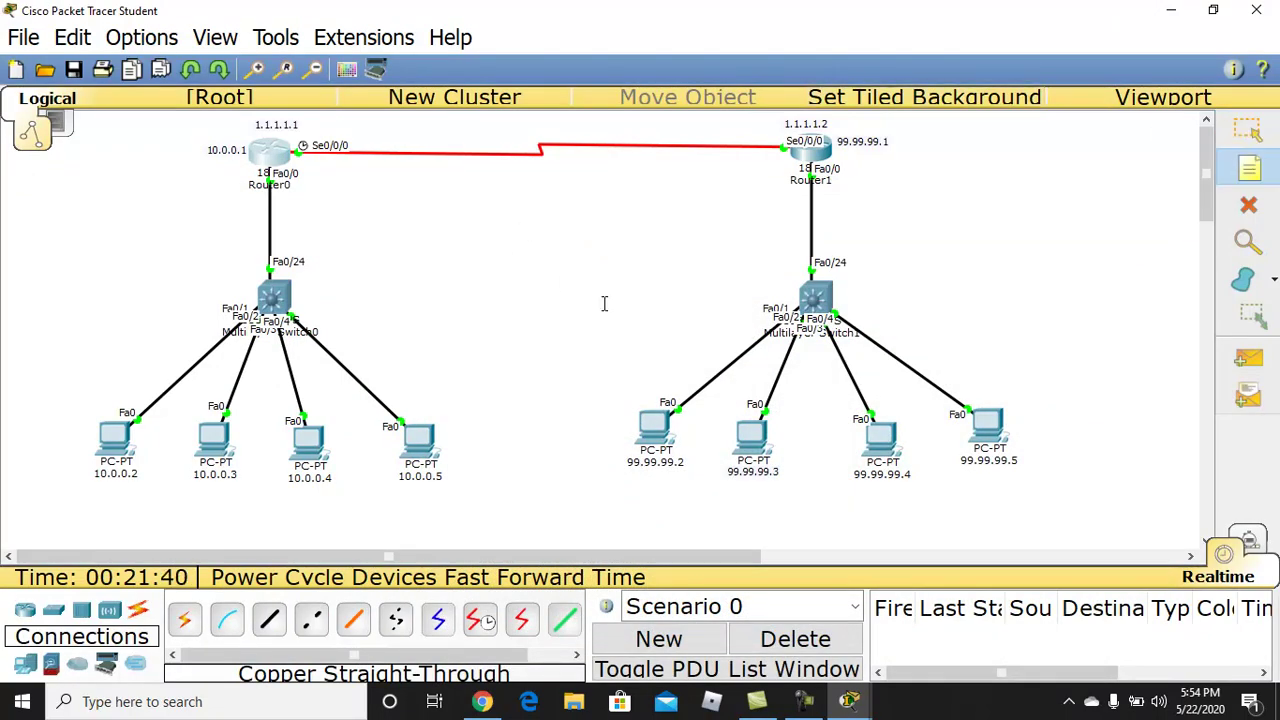
{"action": "left_click", "coordinate": [19, 178]}
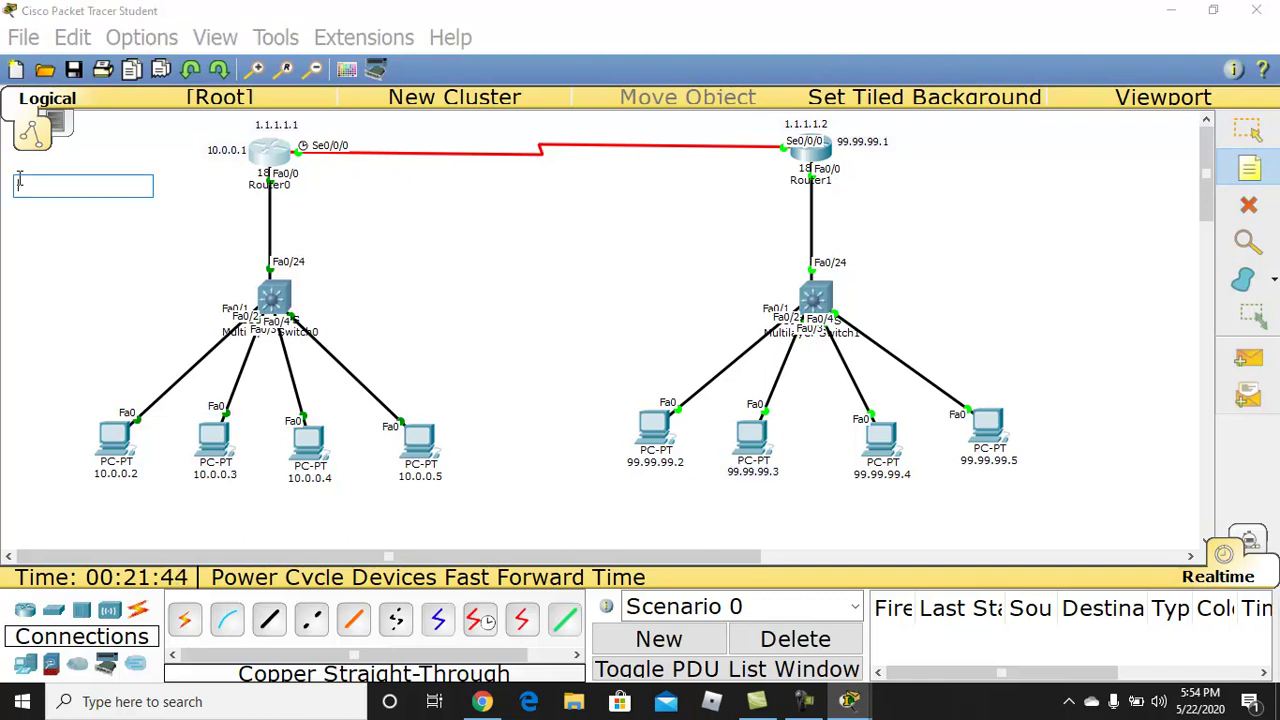
{"action": "key", "text": "ctrl+v"}
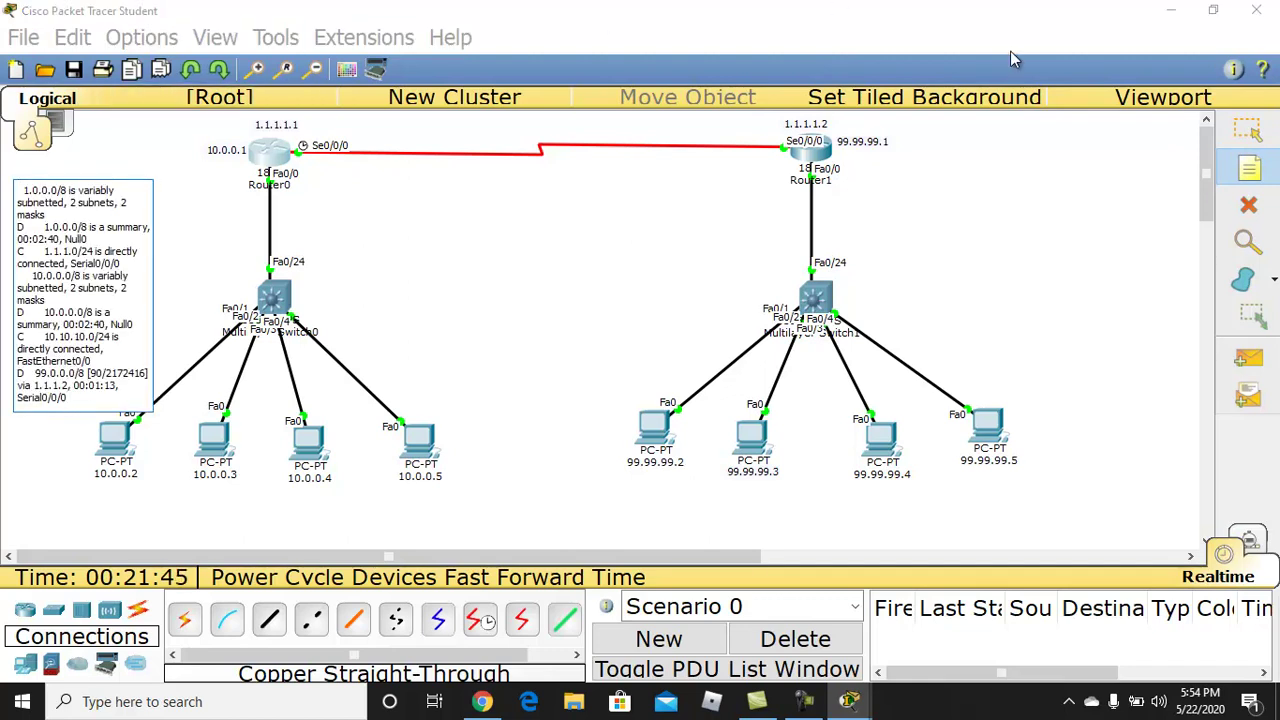
{"action": "left_click", "coordinate": [1248, 127]}
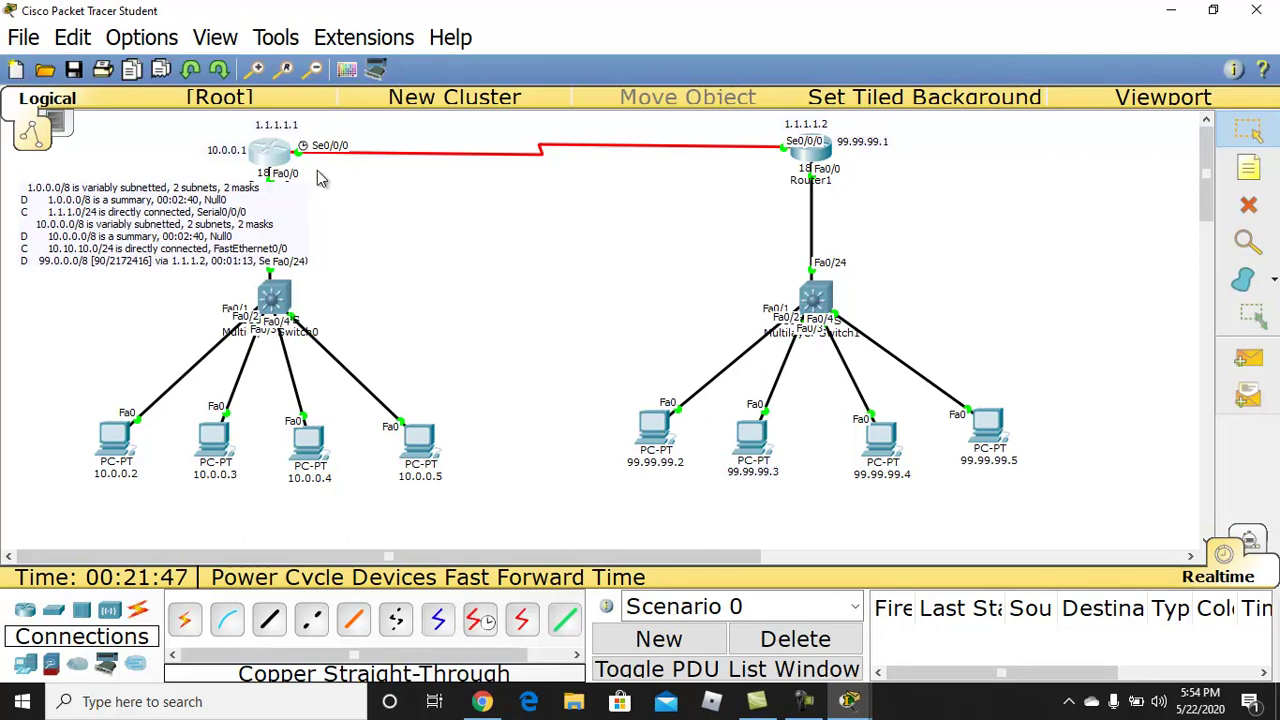
- Move Router0, Multilayer Switch0 and their four PCs away from the routing note so nothing overlaps it
{"action": "left_click_drag", "start_coordinate": [298, 162], "coordinate": [403, 152]}
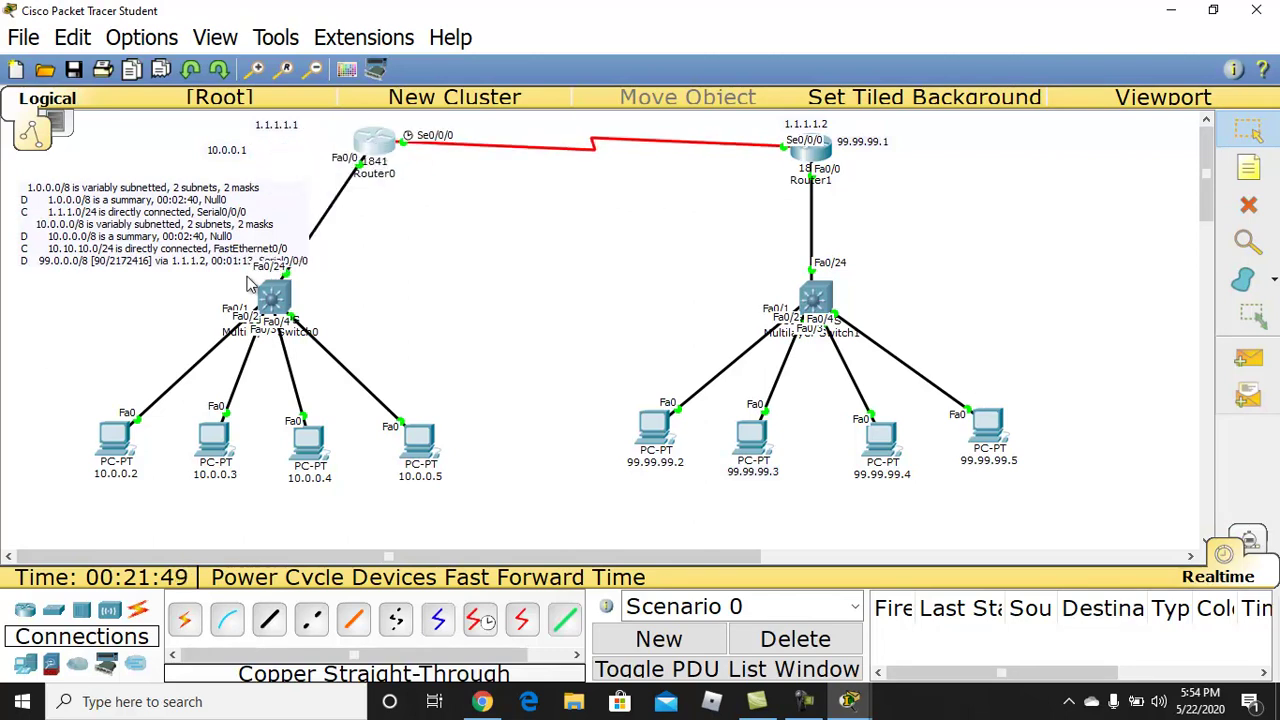
{"action": "left_click_drag", "start_coordinate": [276, 305], "coordinate": [377, 292]}
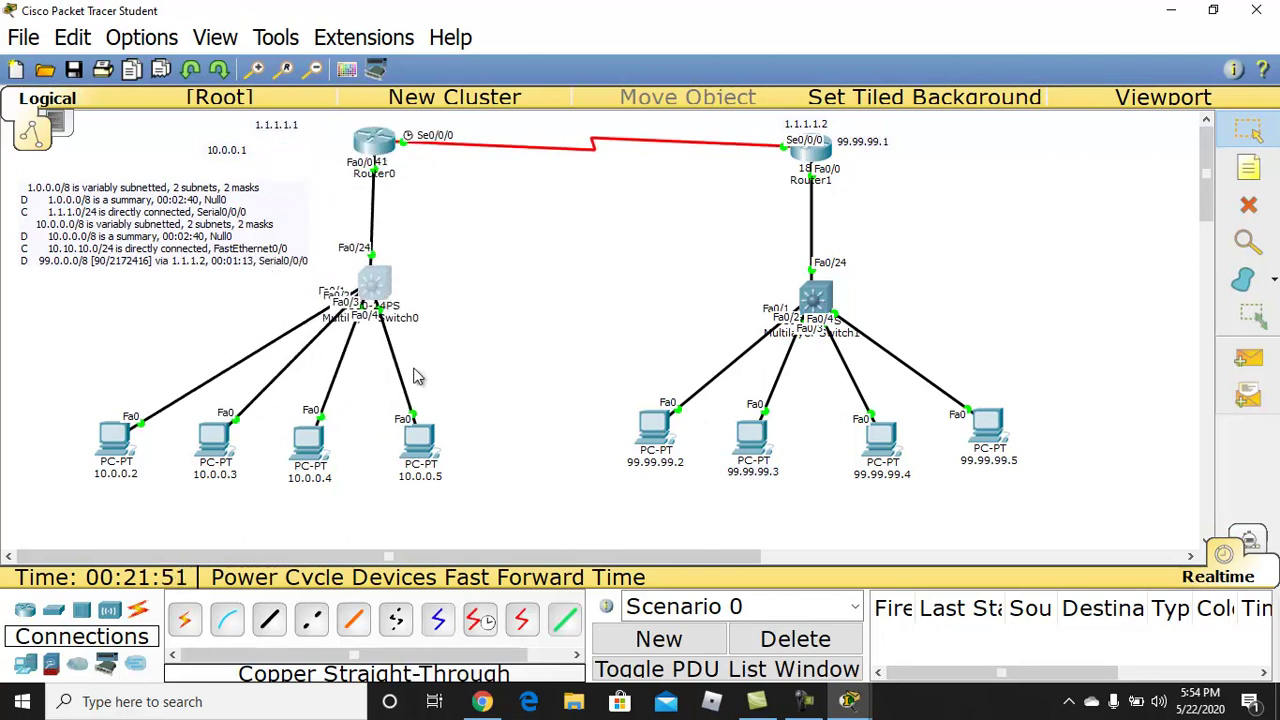
{"action": "left_click_drag", "start_coordinate": [415, 448], "coordinate": [525, 437]}
{"action": "left_click_drag", "start_coordinate": [314, 450], "coordinate": [398, 440]}
{"action": "left_click_drag", "start_coordinate": [206, 445], "coordinate": [297, 437]}
{"action": "left_click_drag", "start_coordinate": [119, 435], "coordinate": [226, 430]}
{"action": "left_click_drag", "start_coordinate": [542, 432], "coordinate": [500, 427]}
- Reposition the routing note and the 1.1.1.1 and 10.0.0.1 labels beside Router0, and nudge PCs 10.0.0.5 and 10.0.0.2
{"action": "left_click_drag", "start_coordinate": [160, 253], "coordinate": [178, 243]}
{"action": "left_click_drag", "start_coordinate": [232, 160], "coordinate": [385, 117]}
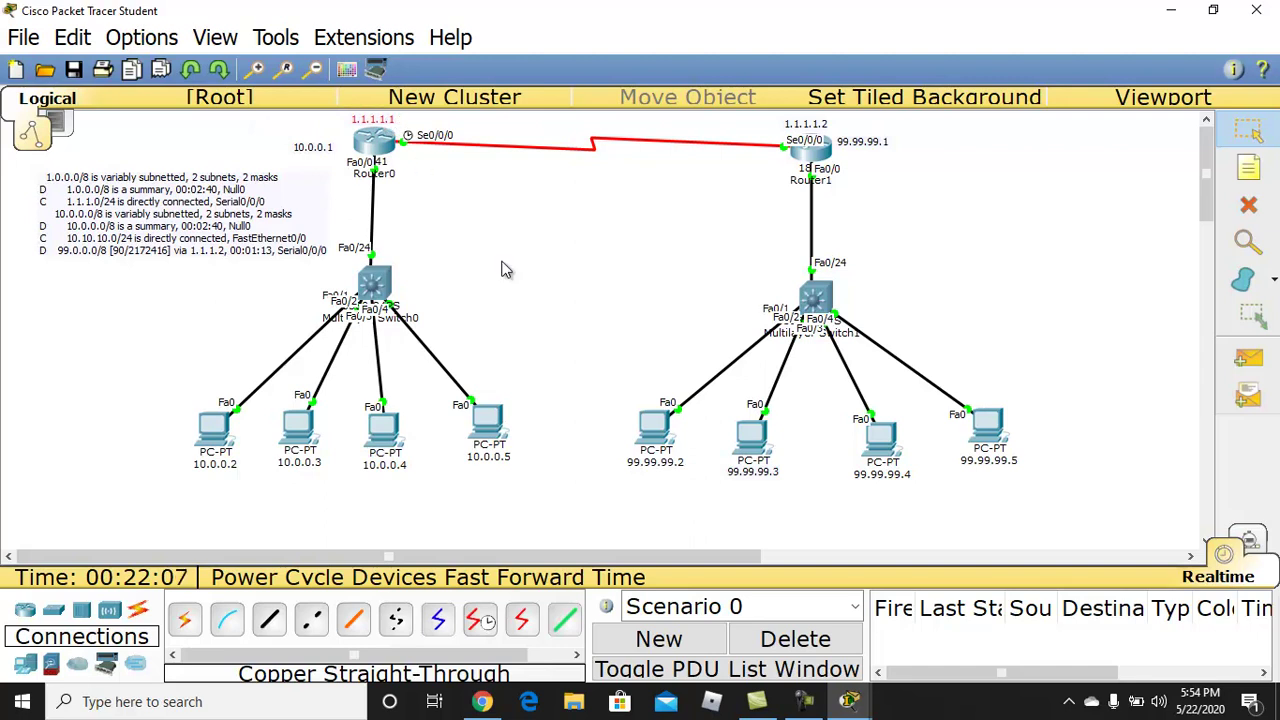
{"action": "left_click_drag", "start_coordinate": [489, 436], "coordinate": [475, 429]}
{"action": "left_click_drag", "start_coordinate": [214, 428], "coordinate": [221, 399]}
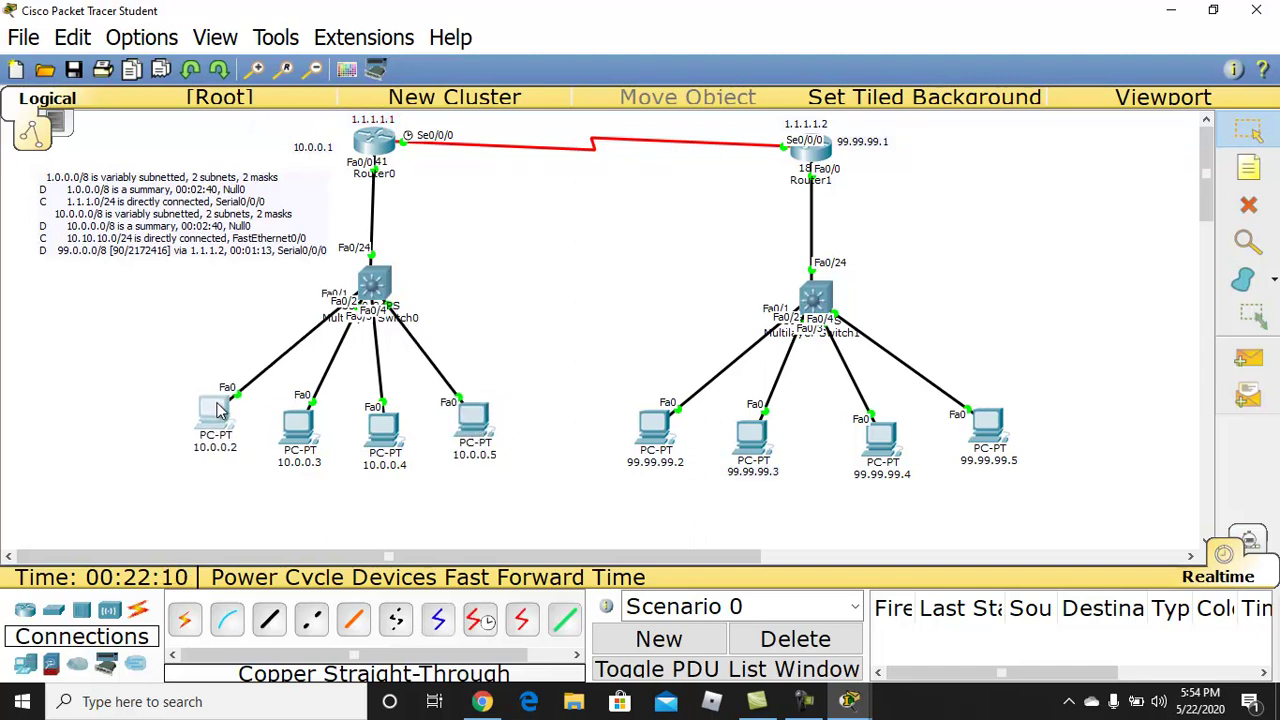
{"action": "left_click_drag", "start_coordinate": [264, 208], "coordinate": [266, 199]}
- Shift Multilayer Switch0 and Router0 slightly to centre them above their four PCs
{"action": "left_click", "coordinate": [537, 251]}
{"action": "left_click_drag", "start_coordinate": [384, 276], "coordinate": [366, 280]}
{"action": "left_click_drag", "start_coordinate": [384, 162], "coordinate": [370, 162]}
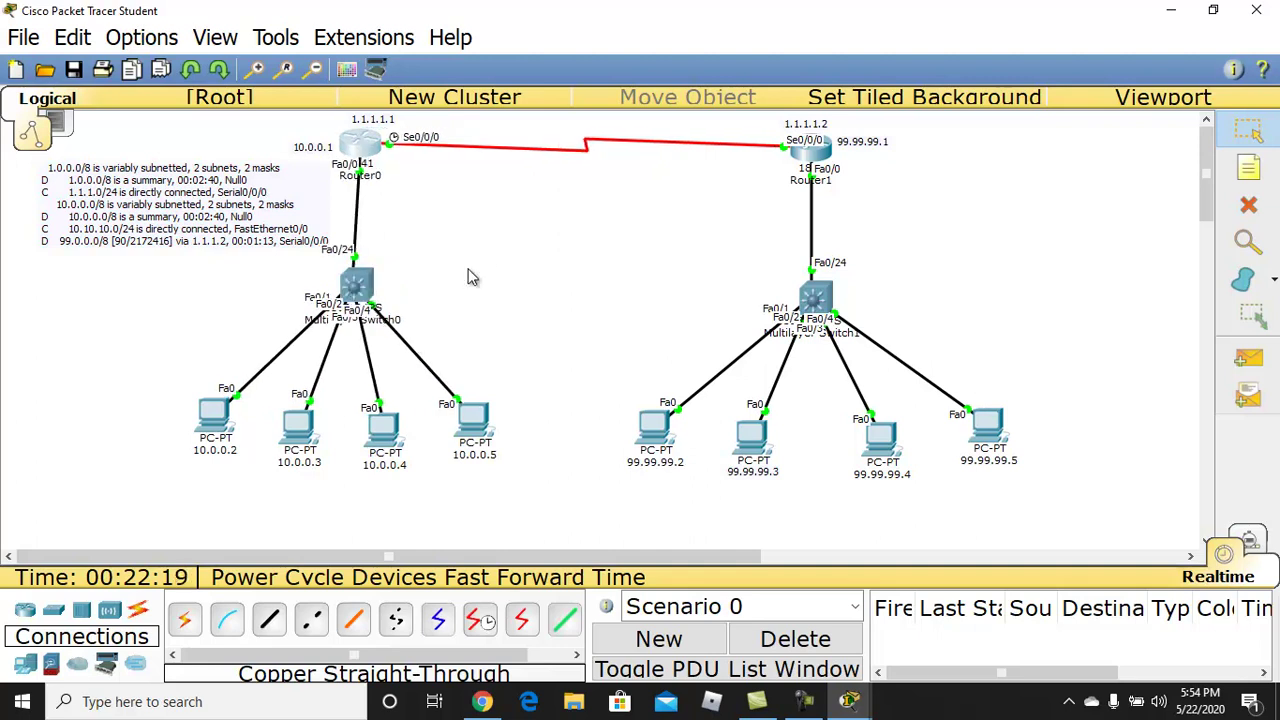
{"action": "left_click", "coordinate": [497, 260]}
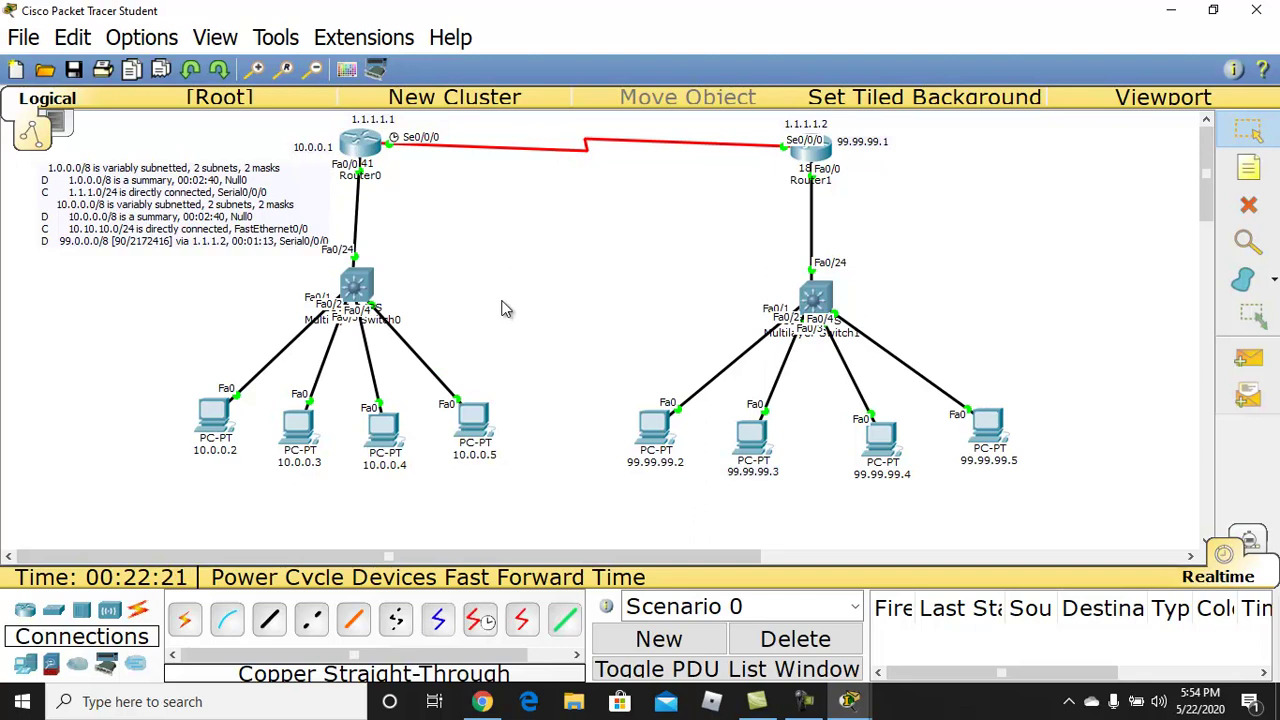
- Send a simple PDU from PC 10.0.0.5 to PC 99.99.99.2 twice, deleting the scenario after each attempt
{"action": "left_click", "coordinate": [1249, 358]}
{"action": "left_click", "coordinate": [472, 420]}
{"action": "left_click", "coordinate": [651, 428]}
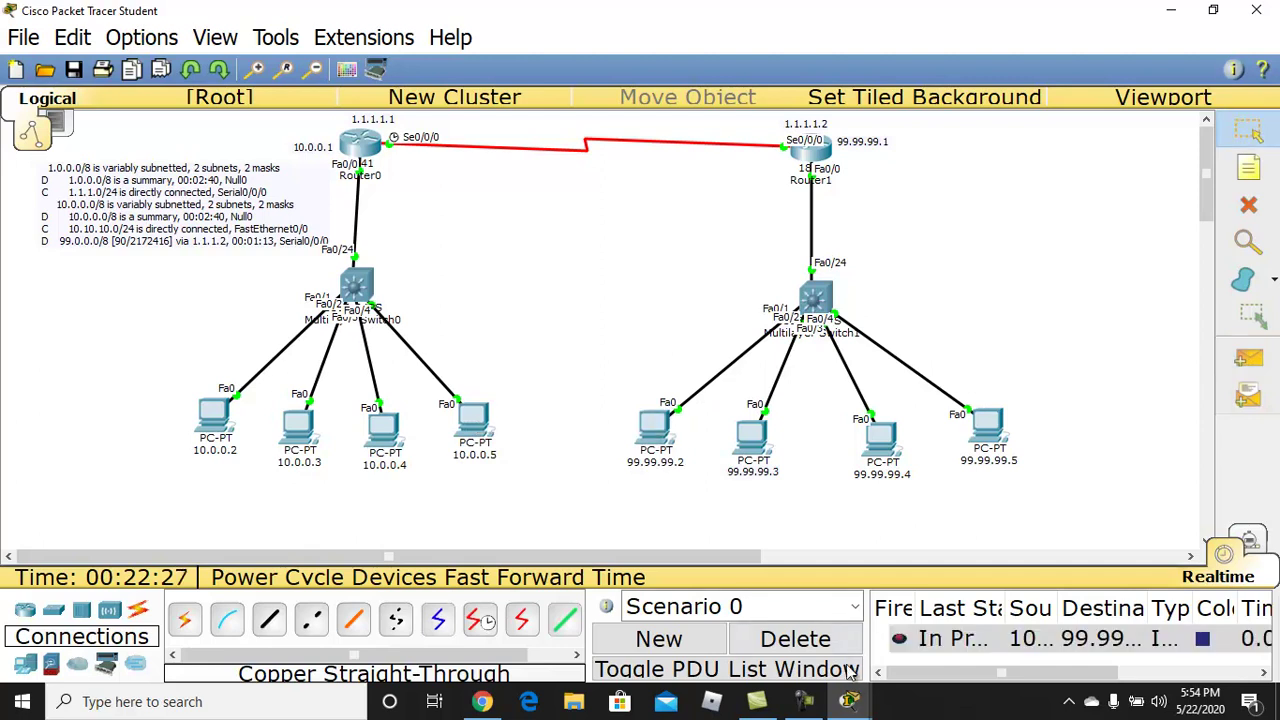
{"action": "left_click", "coordinate": [810, 638]}
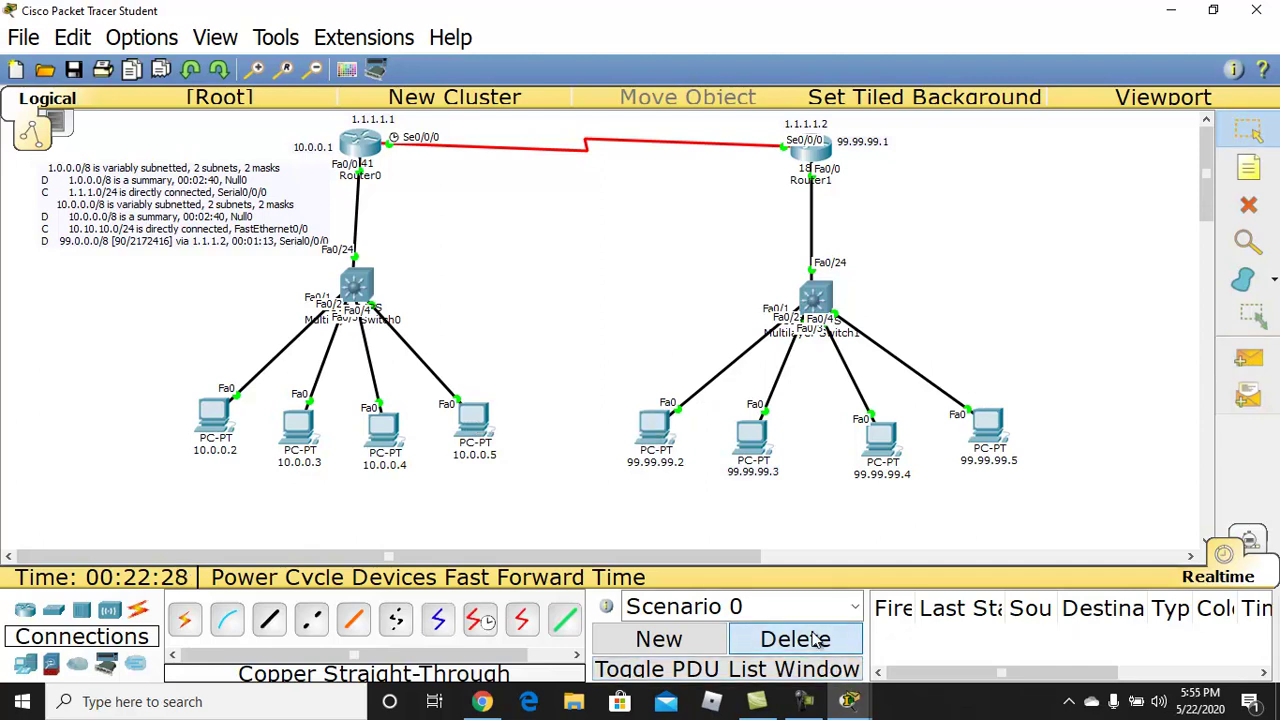
{"action": "left_click", "coordinate": [1249, 358]}
{"action": "left_click", "coordinate": [472, 428]}
{"action": "left_click", "coordinate": [655, 432]}
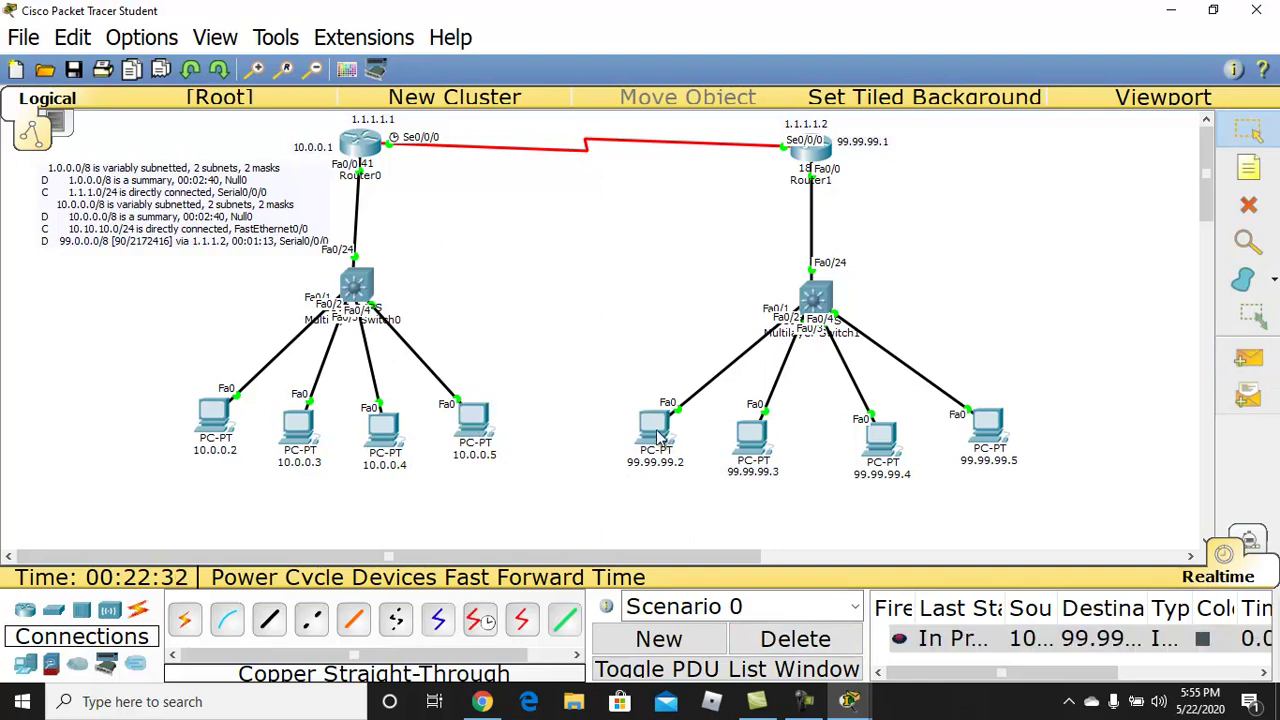
{"action": "left_click", "coordinate": [810, 638]}
- Send a new simple PDU from PC 10.0.0.5 to PC 99.99.99.2
{"action": "key", "text": "p"}
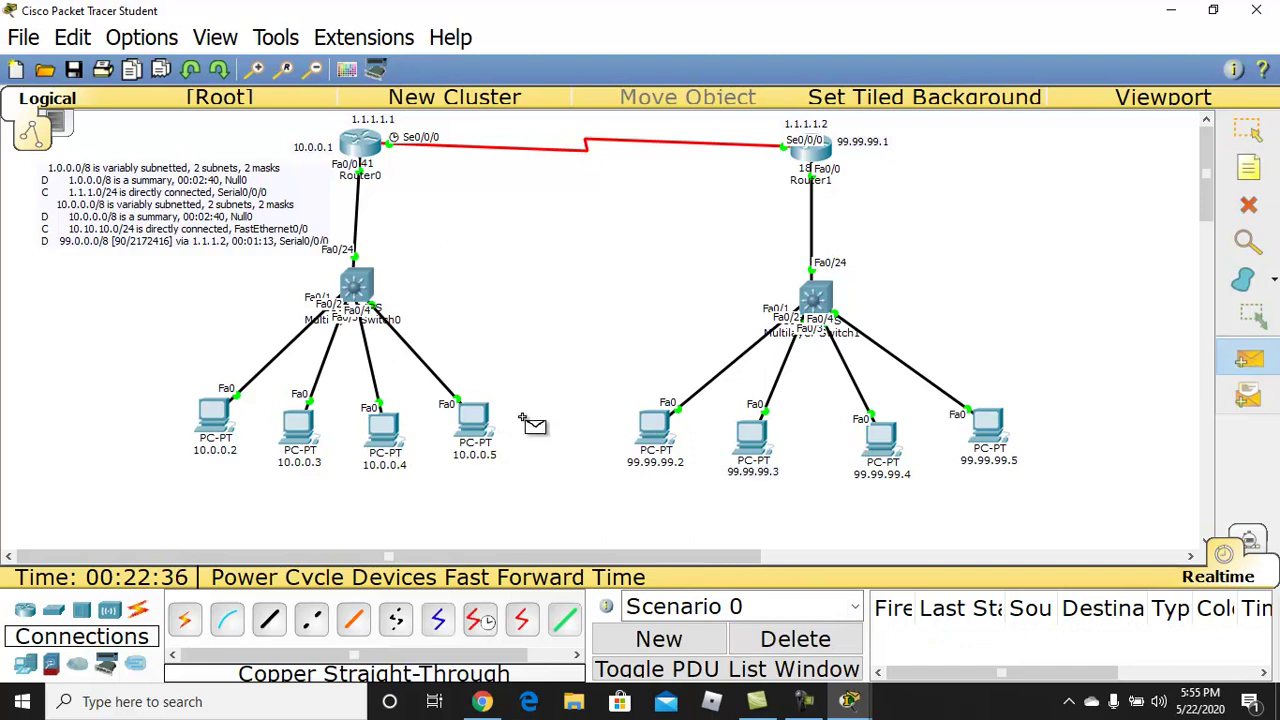
{"action": "left_click", "coordinate": [650, 430]}
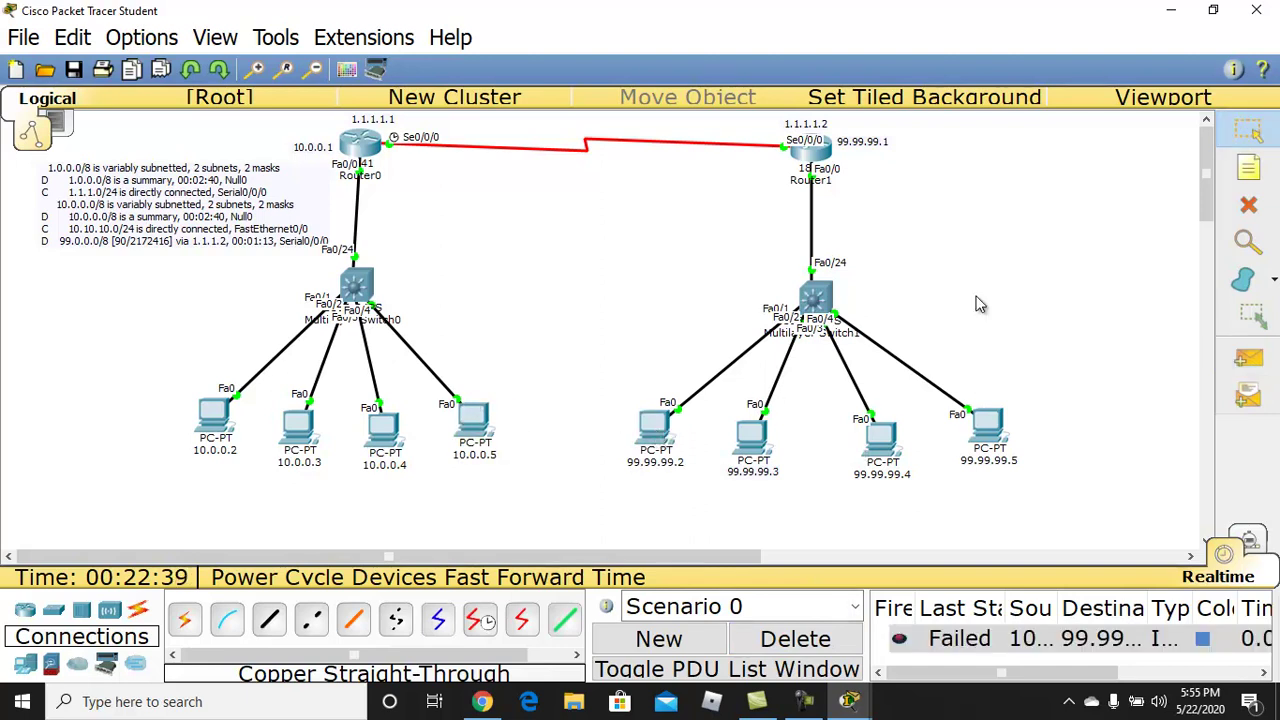
- Check the IP configuration of PC 10.0.0.5 and close its window
{"action": "left_click", "coordinate": [470, 418]}
{"action": "left_click", "coordinate": [462, 405]}
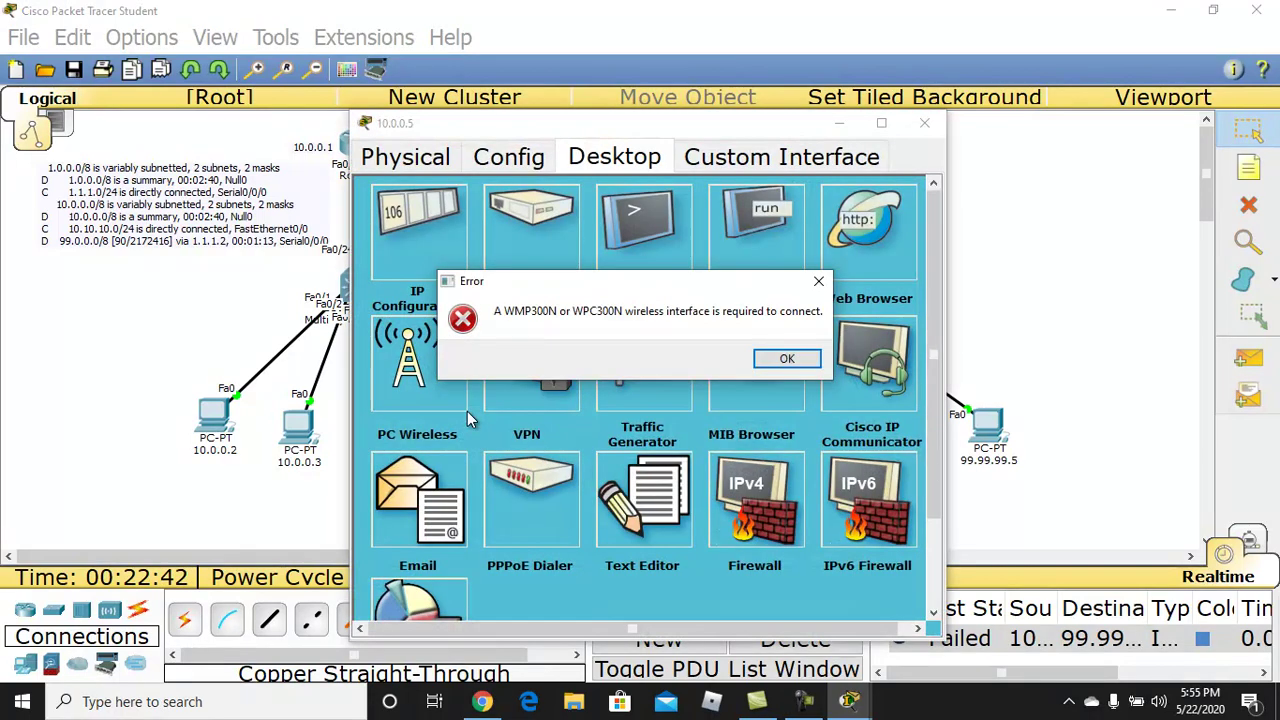
{"action": "left_click", "coordinate": [786, 361]}
{"action": "left_click", "coordinate": [448, 233]}
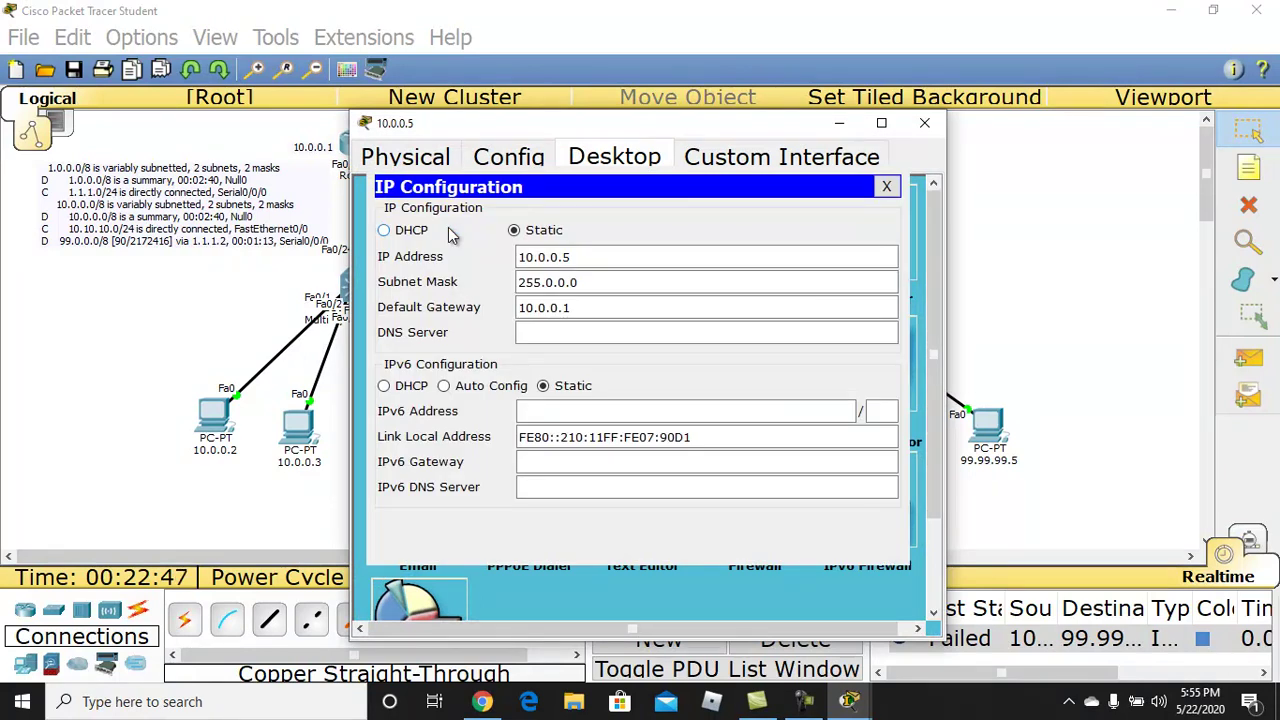
{"action": "left_click", "coordinate": [886, 186]}
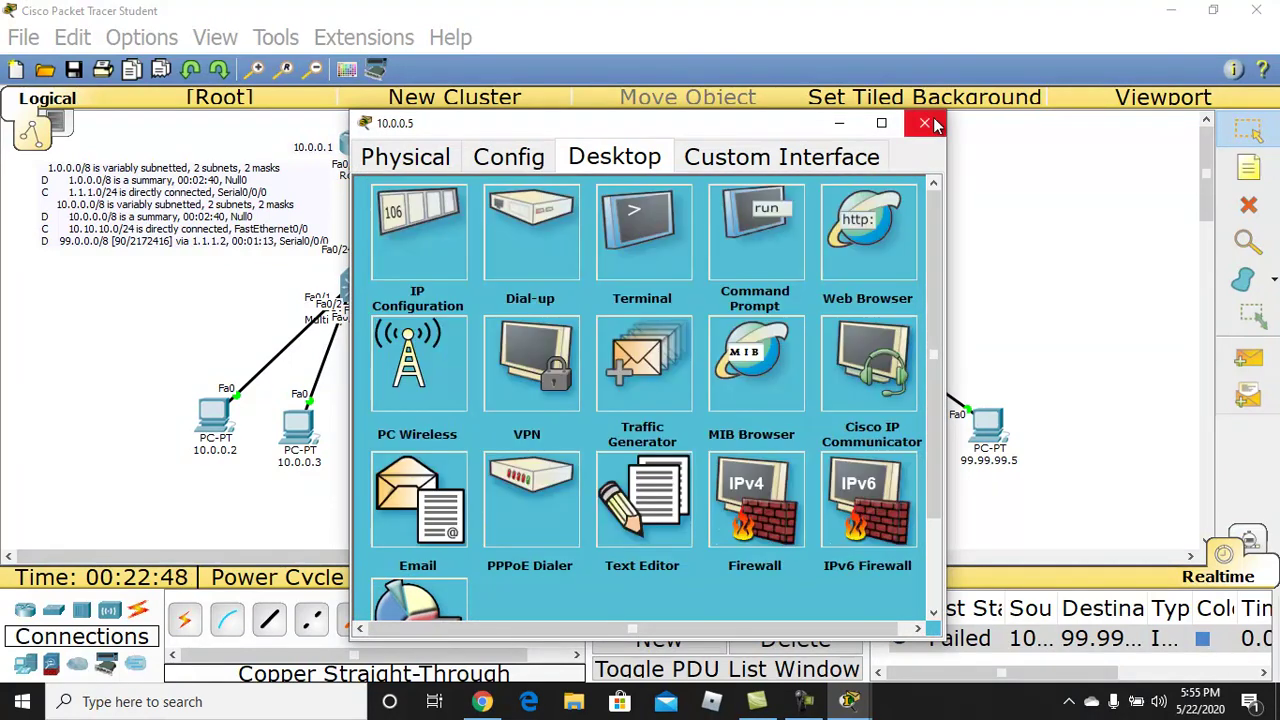
{"action": "left_click", "coordinate": [924, 123]}
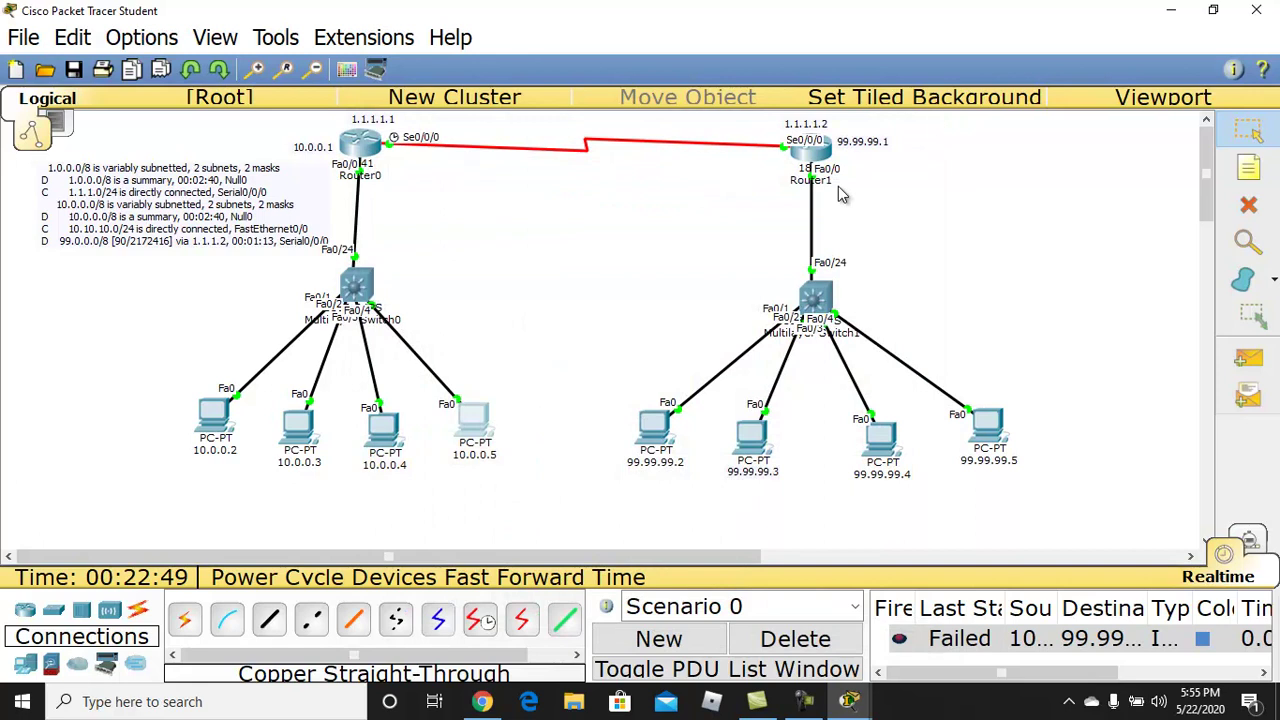
- Check the IP configuration of PC 99.99.99.2 and close its window
{"action": "left_click", "coordinate": [652, 428]}
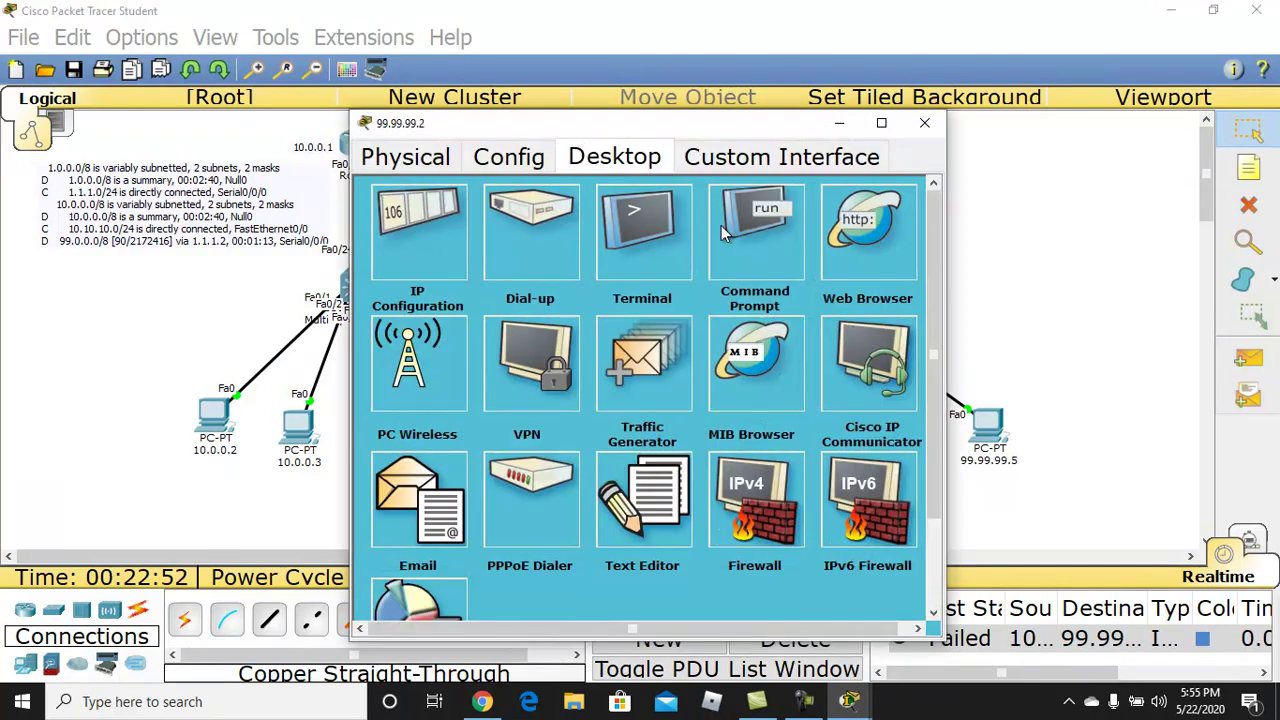
{"action": "left_click", "coordinate": [414, 223]}
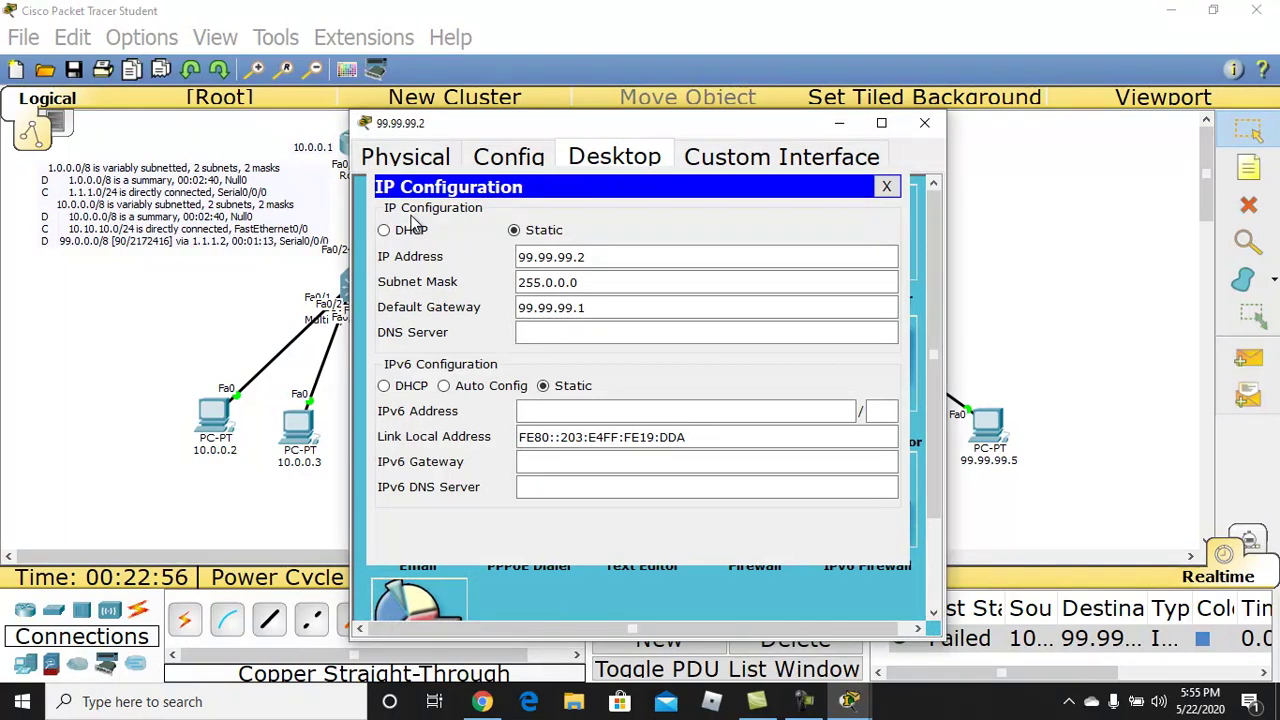
{"action": "left_click", "coordinate": [886, 187]}
{"action": "left_click", "coordinate": [924, 123]}
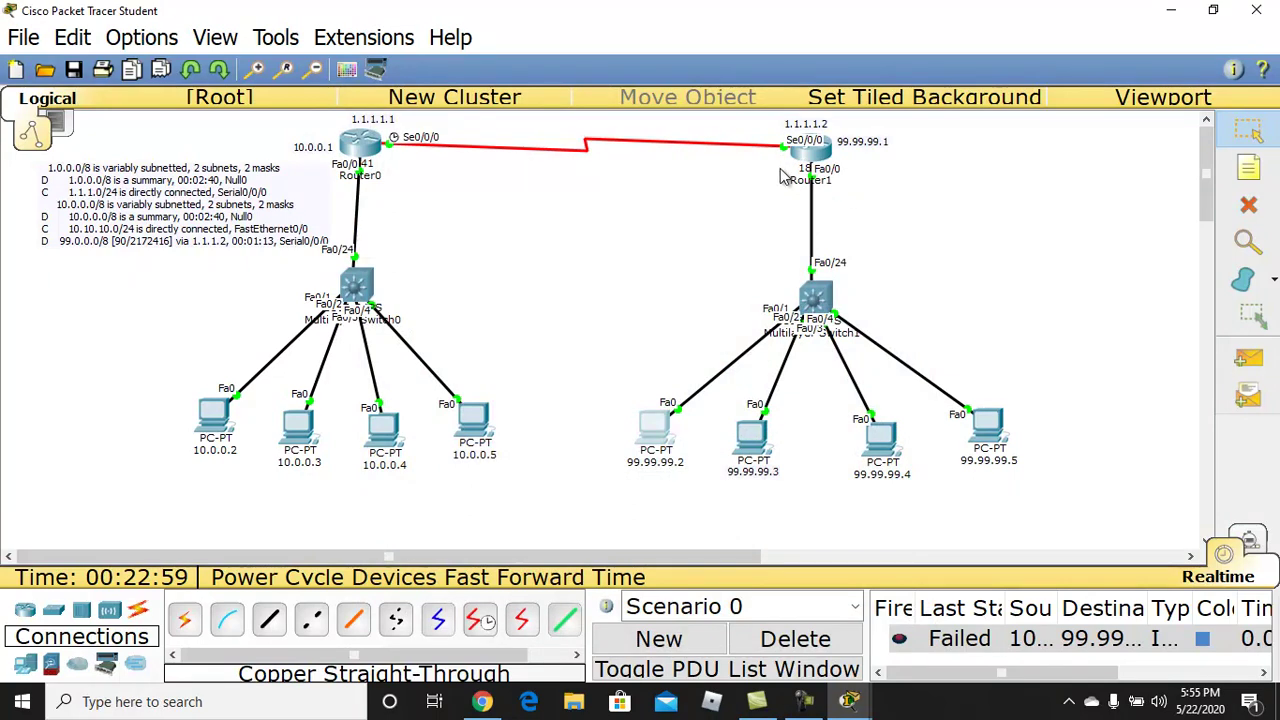
- Shift the route note, Router0, Multilayer Switch0 and PC 10.0.0.5 slightly to the left and nudge Router1 to tidy the topology
{"action": "left_click_drag", "start_coordinate": [266, 186], "coordinate": [232, 200]}
{"action": "left_click_drag", "start_coordinate": [372, 138], "coordinate": [298, 154]}
{"action": "left_click_drag", "start_coordinate": [588, 223], "coordinate": [808, 118]}
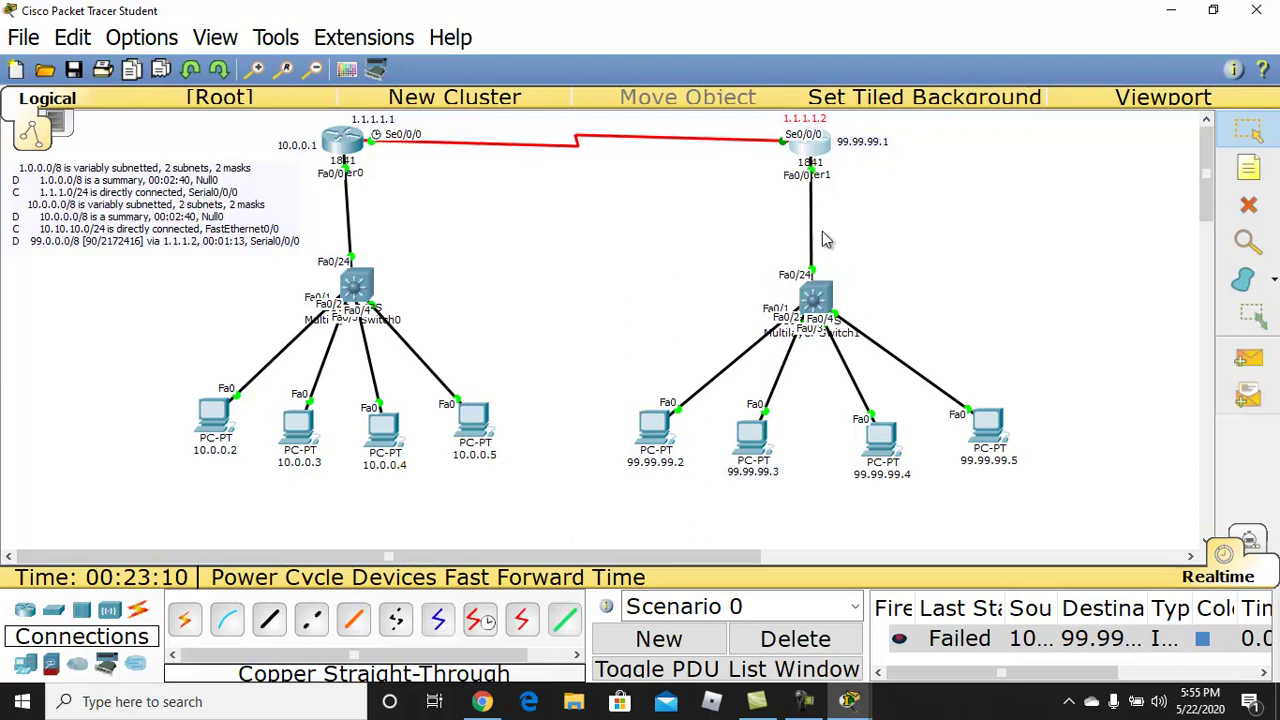
{"action": "left_click_drag", "start_coordinate": [358, 289], "coordinate": [341, 288]}
{"action": "left_click", "coordinate": [530, 281]}
{"action": "left_click_drag", "start_coordinate": [472, 415], "coordinate": [462, 428]}
{"action": "left_click", "coordinate": [605, 323]}
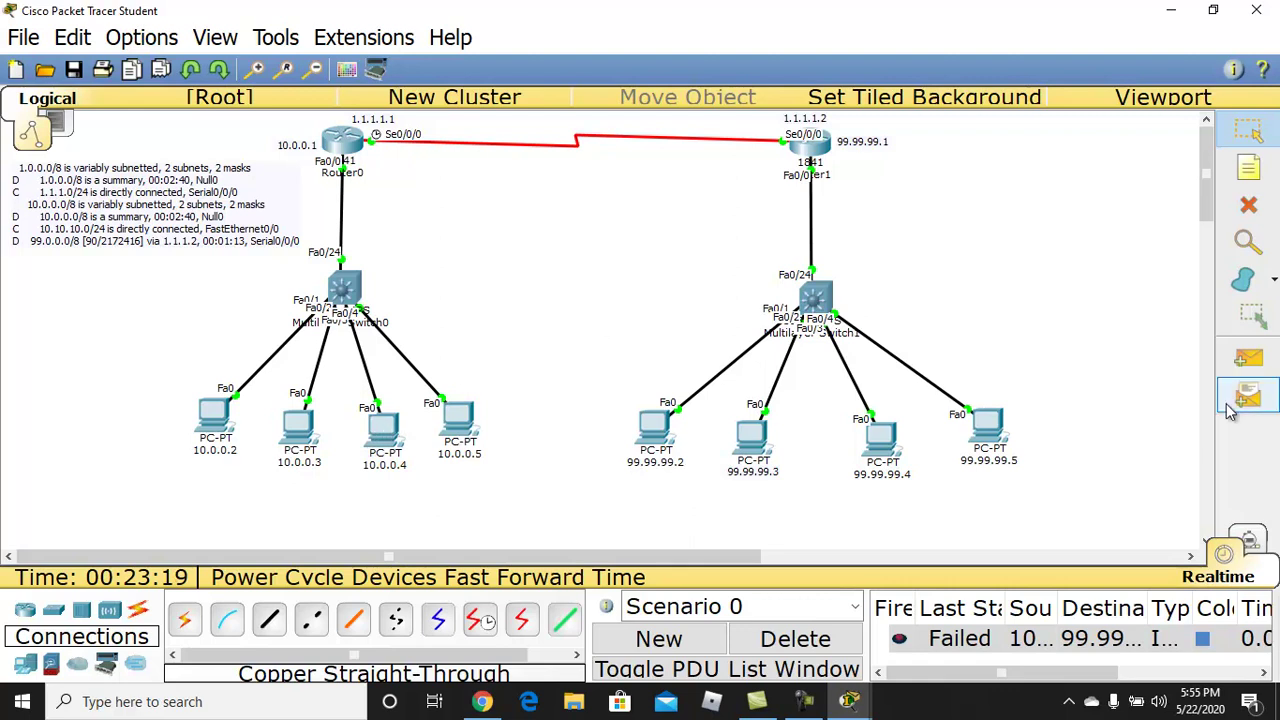
- Send a simple PDU from PC 10.0.0.4 to PC 99.99.99.3, and repeat it in a new scenario
{"action": "left_click", "coordinate": [1248, 358]}
{"action": "left_click", "coordinate": [374, 436]}
{"action": "left_click", "coordinate": [758, 437]}
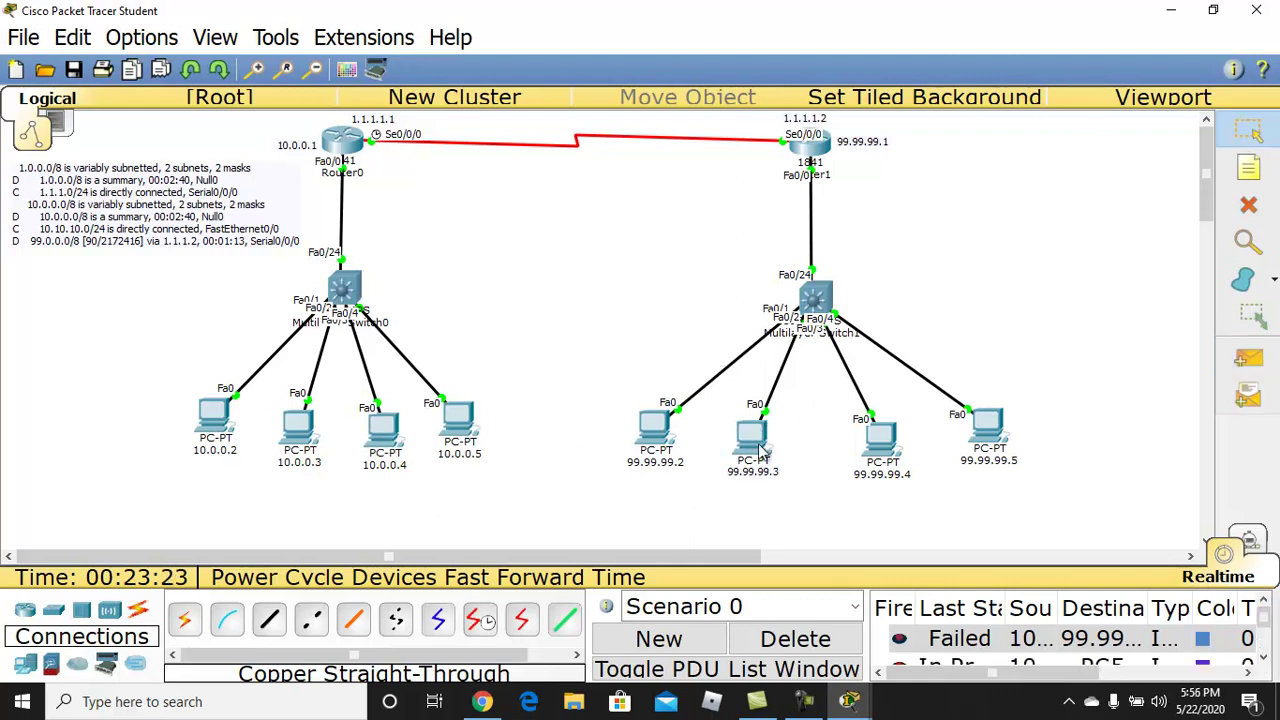
{"action": "left_click", "coordinate": [662, 640]}
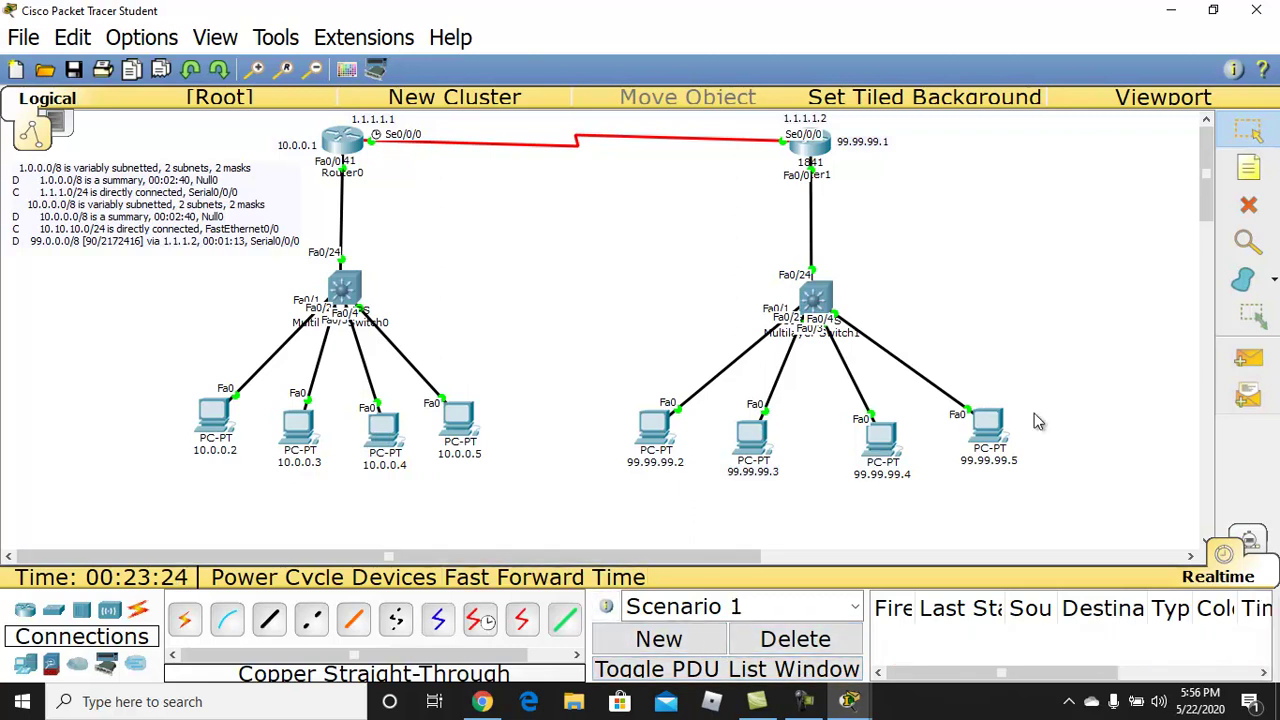
{"action": "left_click", "coordinate": [1248, 358]}
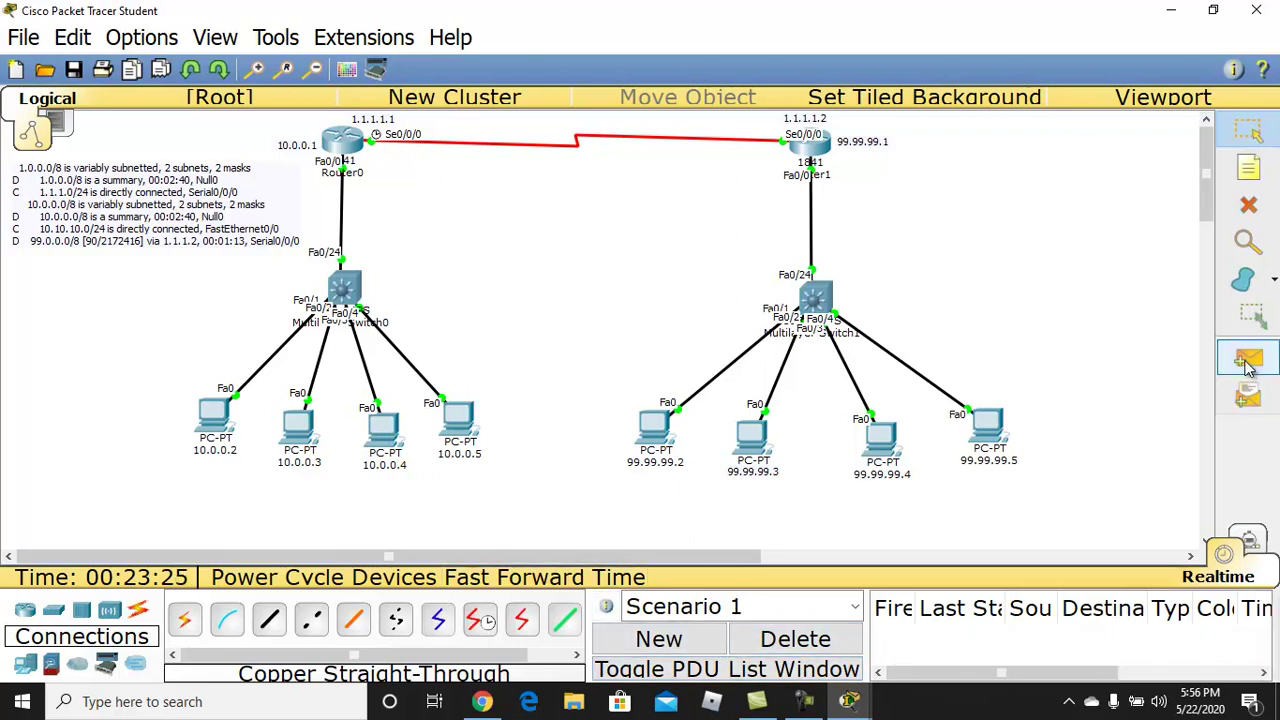
{"action": "left_click", "coordinate": [383, 432]}
{"action": "left_click", "coordinate": [755, 437]}
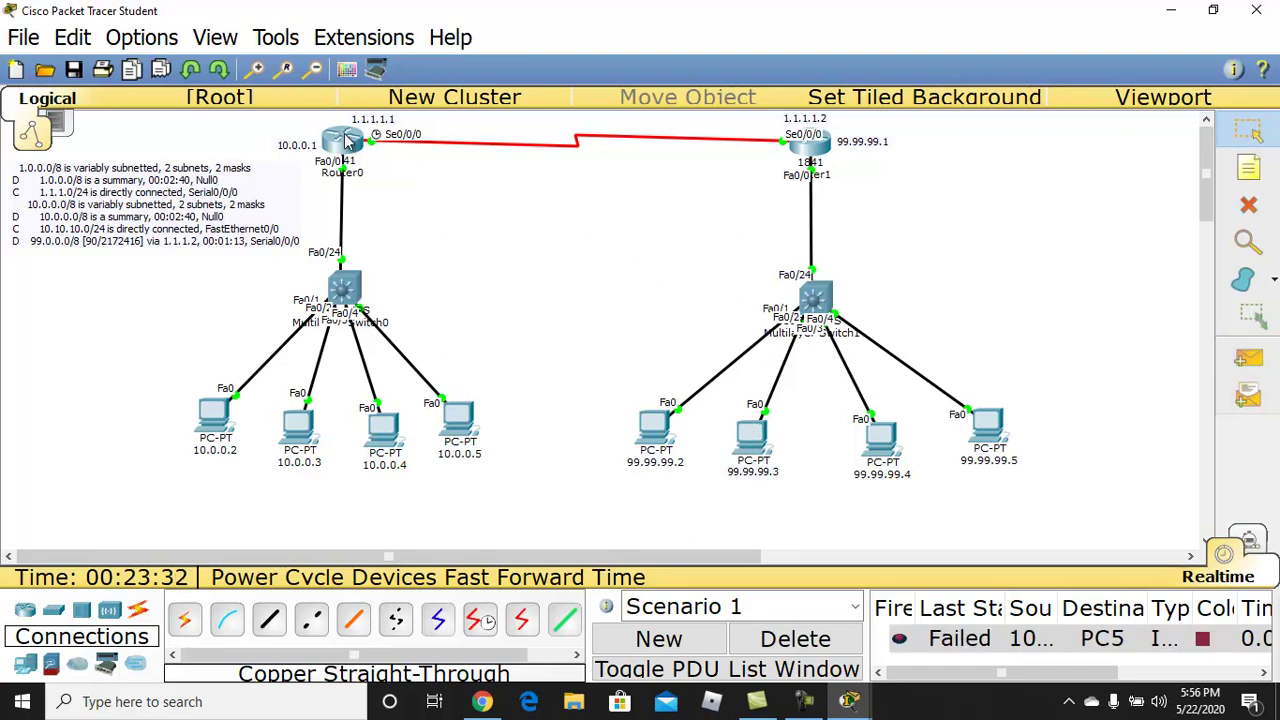
- Display Router0's IP routing protocol details in its full-size CLI, page through to the end and minimise the window
{"action": "left_click", "coordinate": [343, 138]}
{"action": "left_click", "coordinate": [879, 128]}
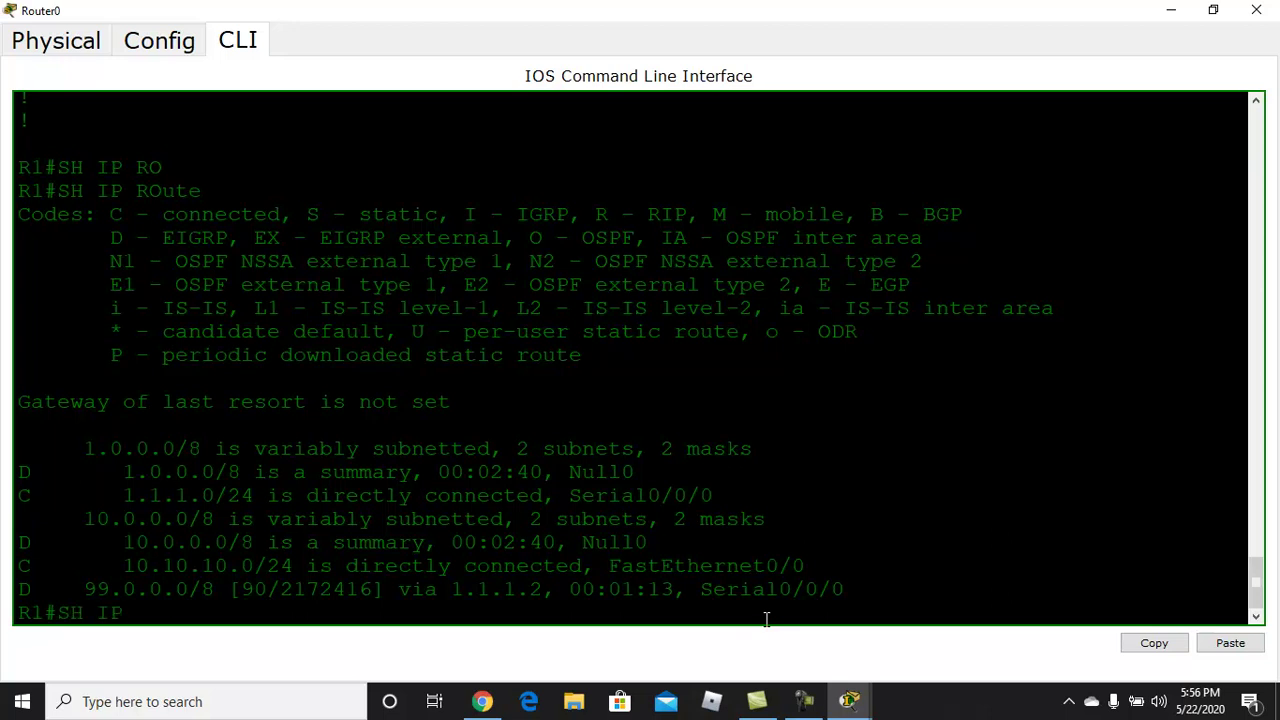
{"action": "type", "text": "O"}
{"action": "key", "text": "Return"}
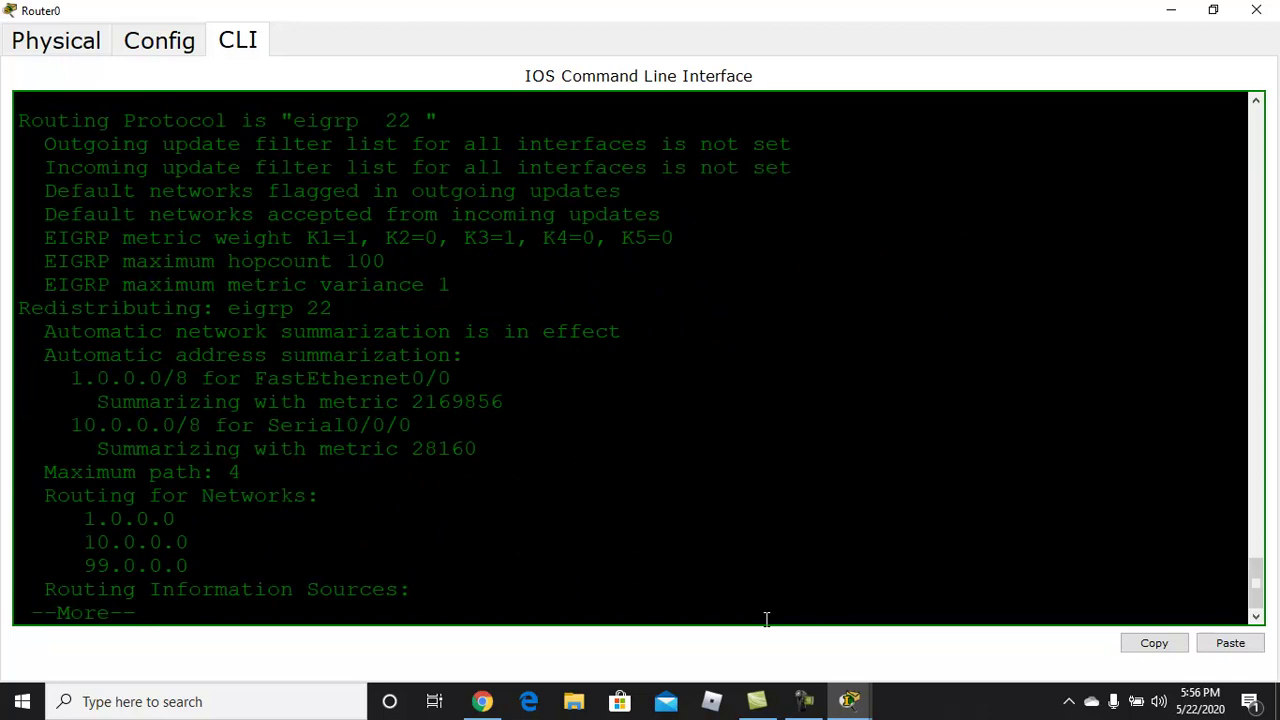
{"action": "key", "text": "space"}
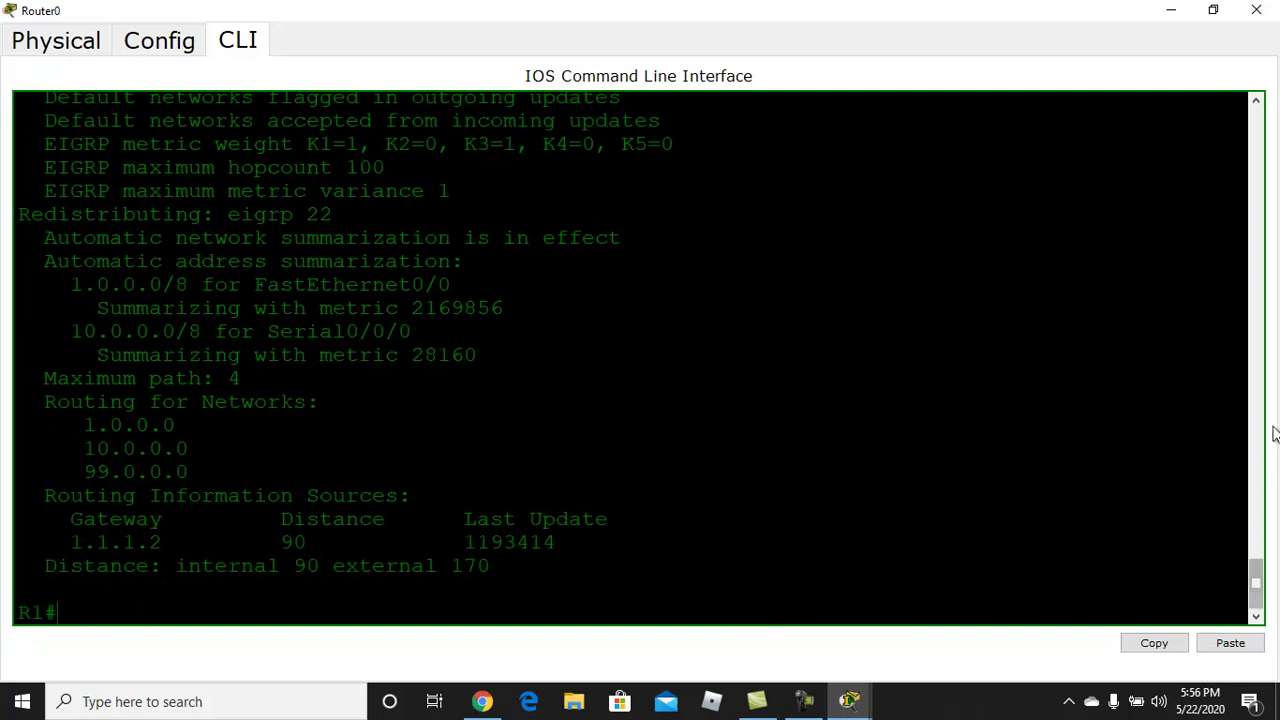
{"action": "left_click", "coordinate": [1170, 12]}
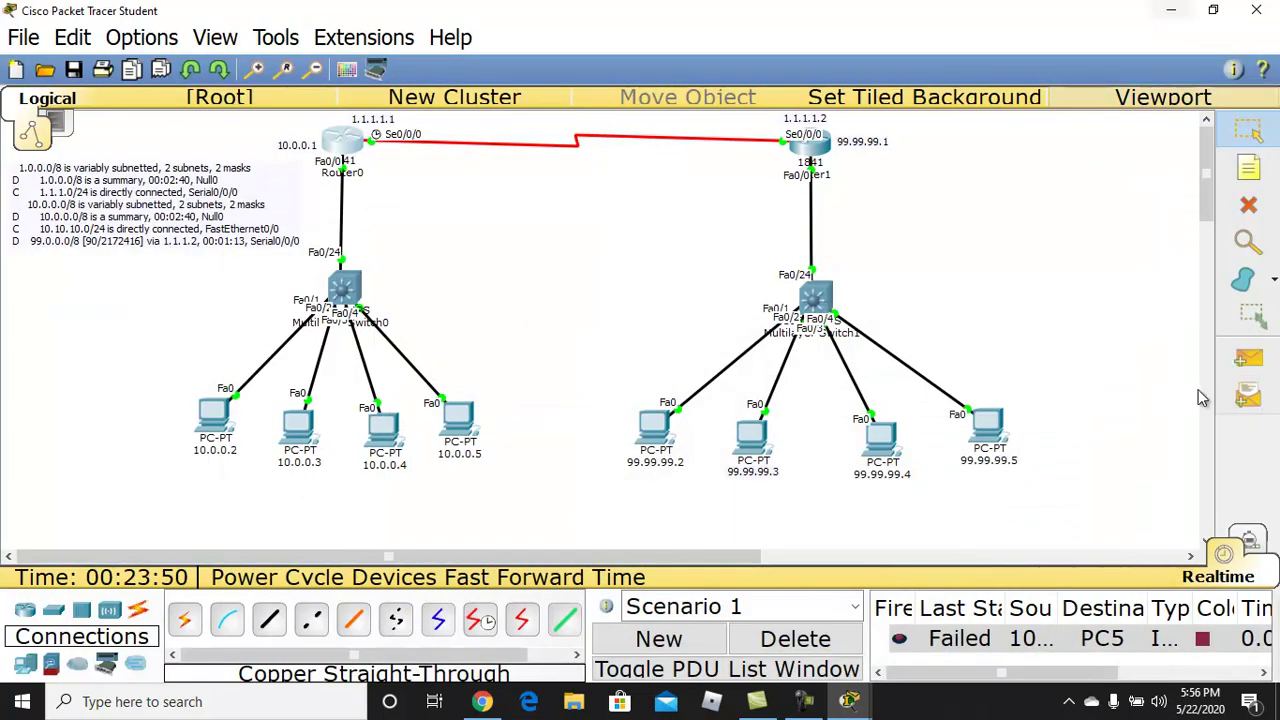
- Send a simple PDU from Router0 to PC 99.99.99.2 in a new scenario
{"action": "left_click", "coordinate": [1245, 368]}
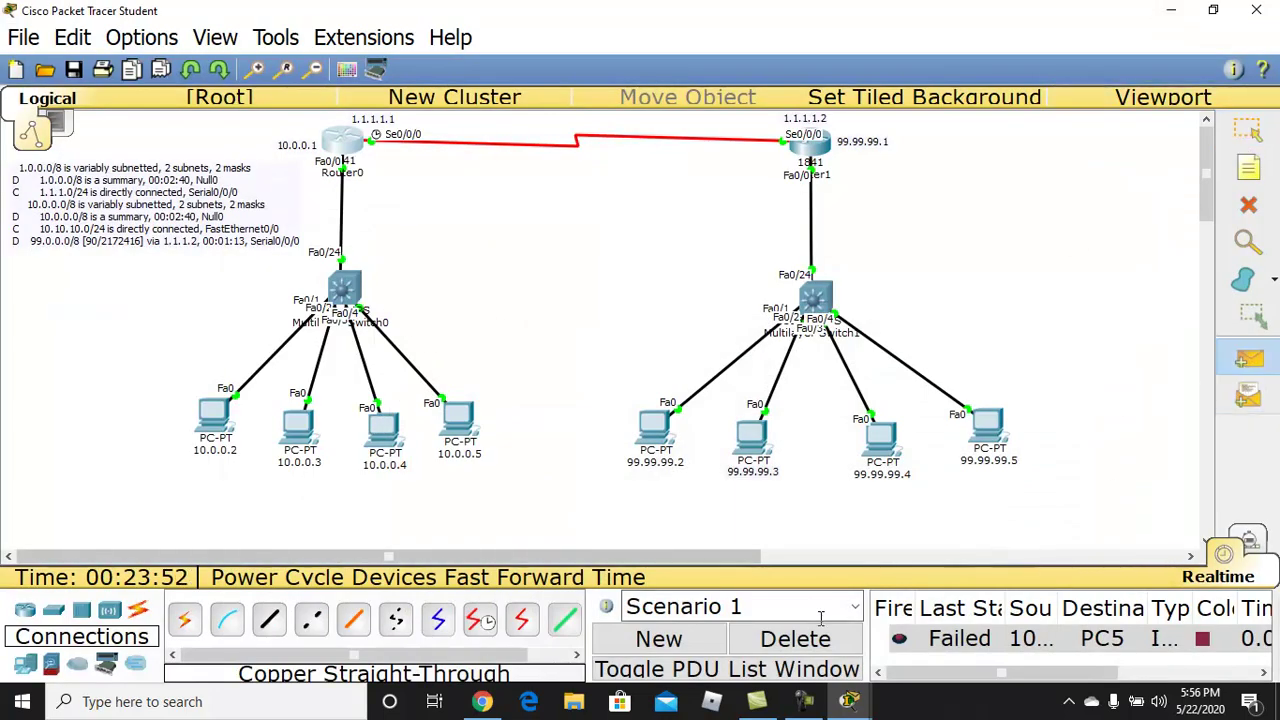
{"action": "left_click", "coordinate": [673, 645]}
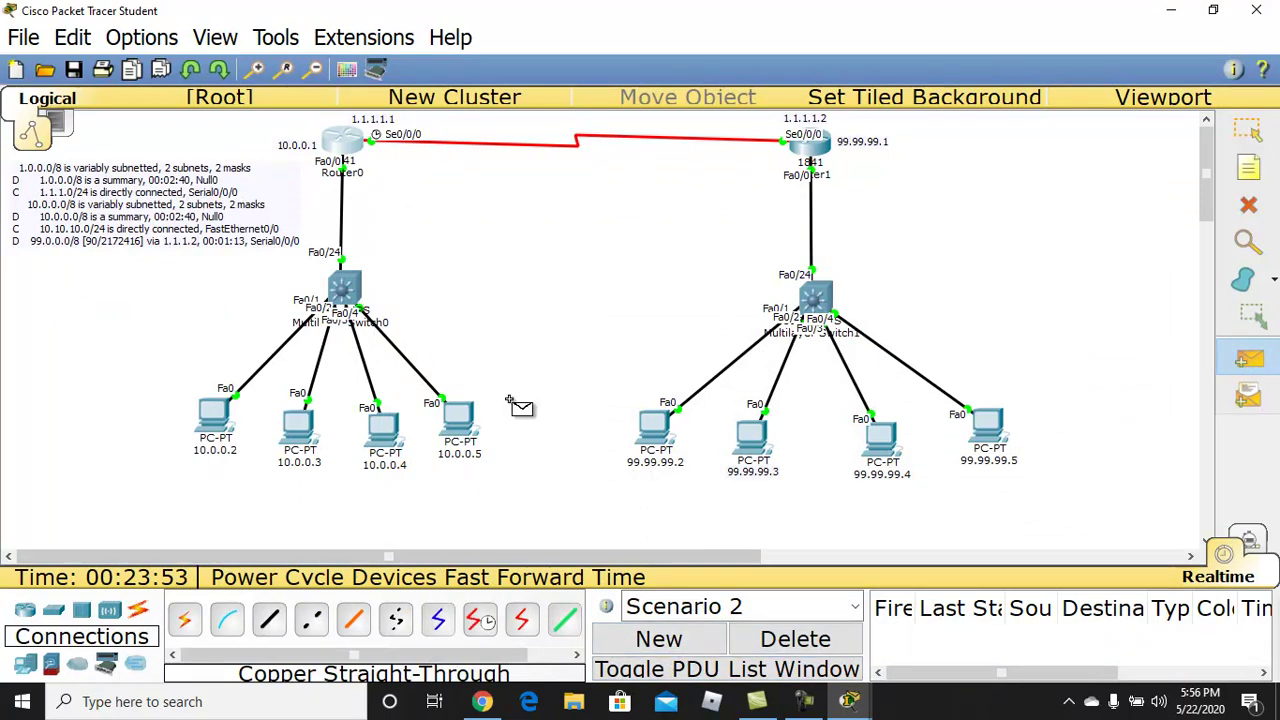
{"action": "left_click", "coordinate": [352, 142]}
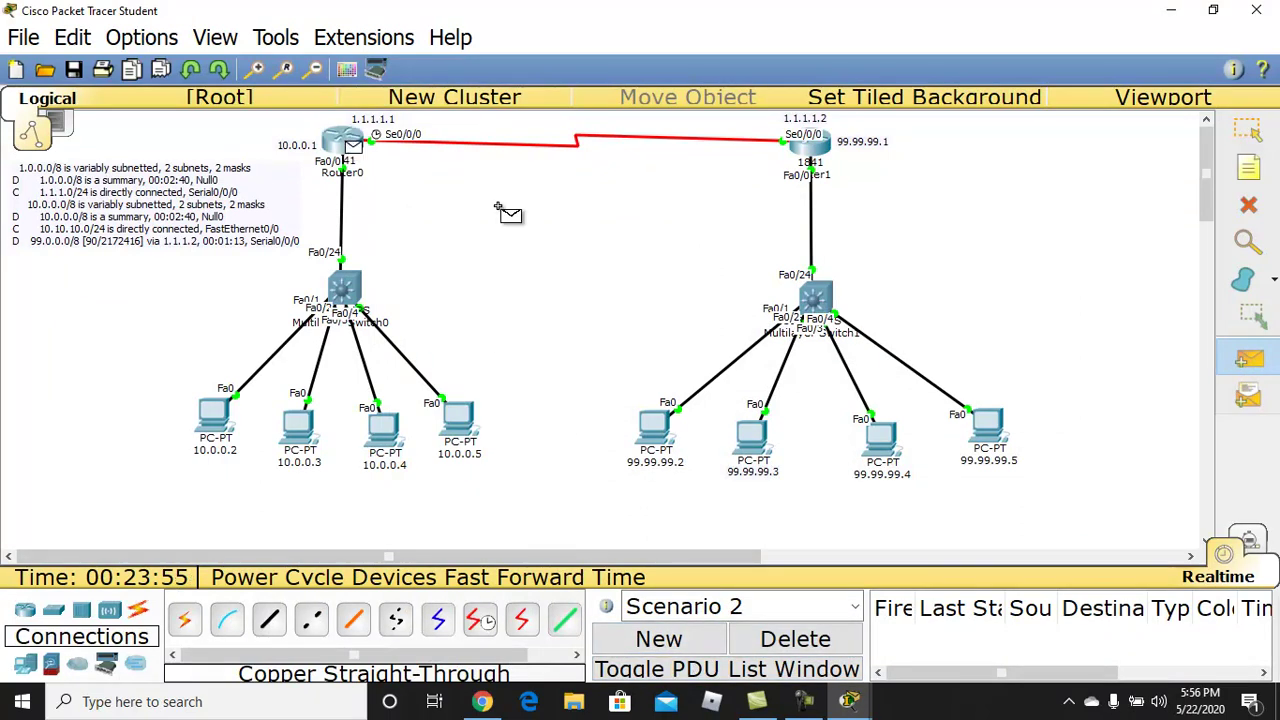
{"action": "left_click", "coordinate": [655, 425]}
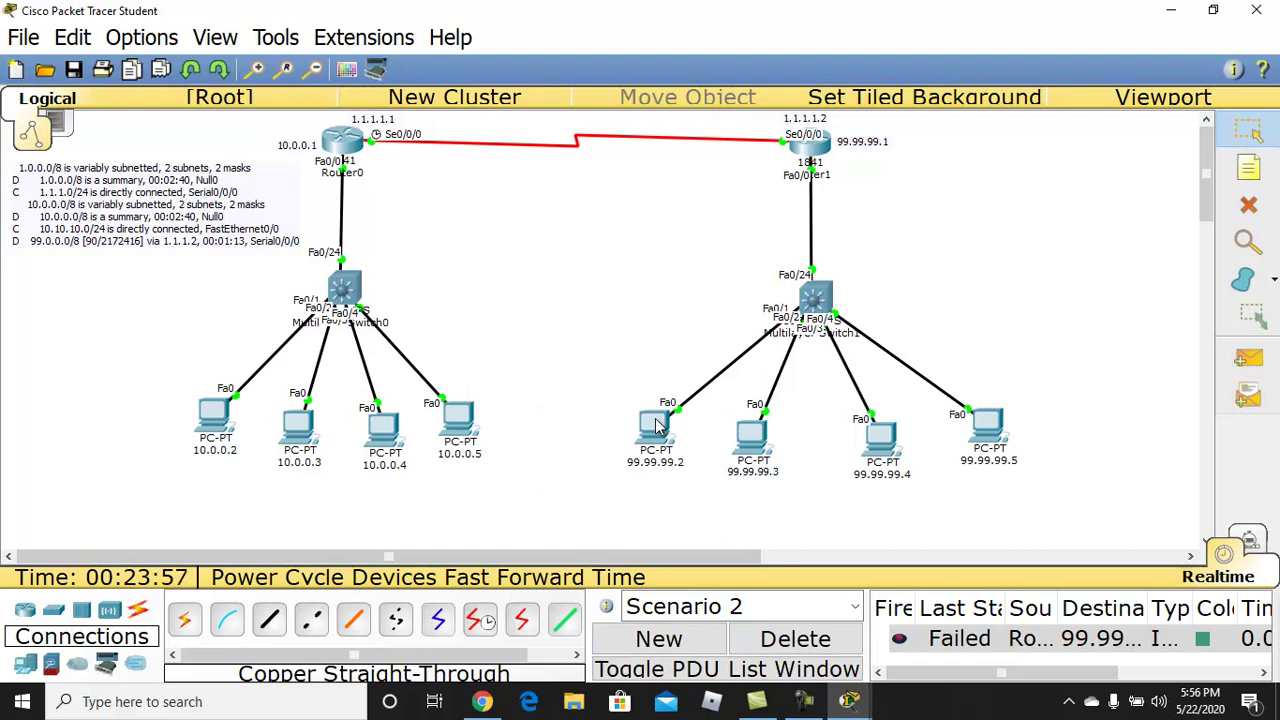
- Delete all three PDU scenarios and resend the simple PDU from Router0 to PC 99.99.99.2
{"action": "left_click", "coordinate": [810, 642]}
{"action": "left_click", "coordinate": [857, 638]}
{"action": "left_click", "coordinate": [857, 638]}
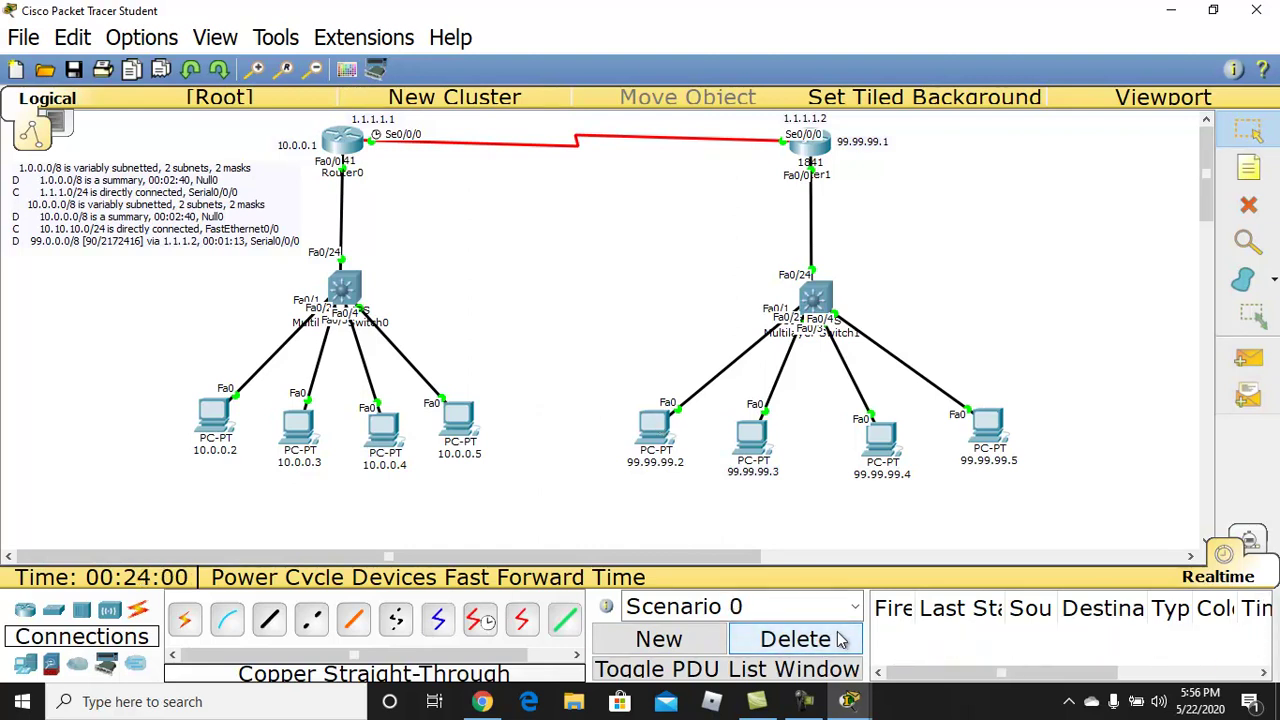
{"action": "left_click", "coordinate": [1250, 360]}
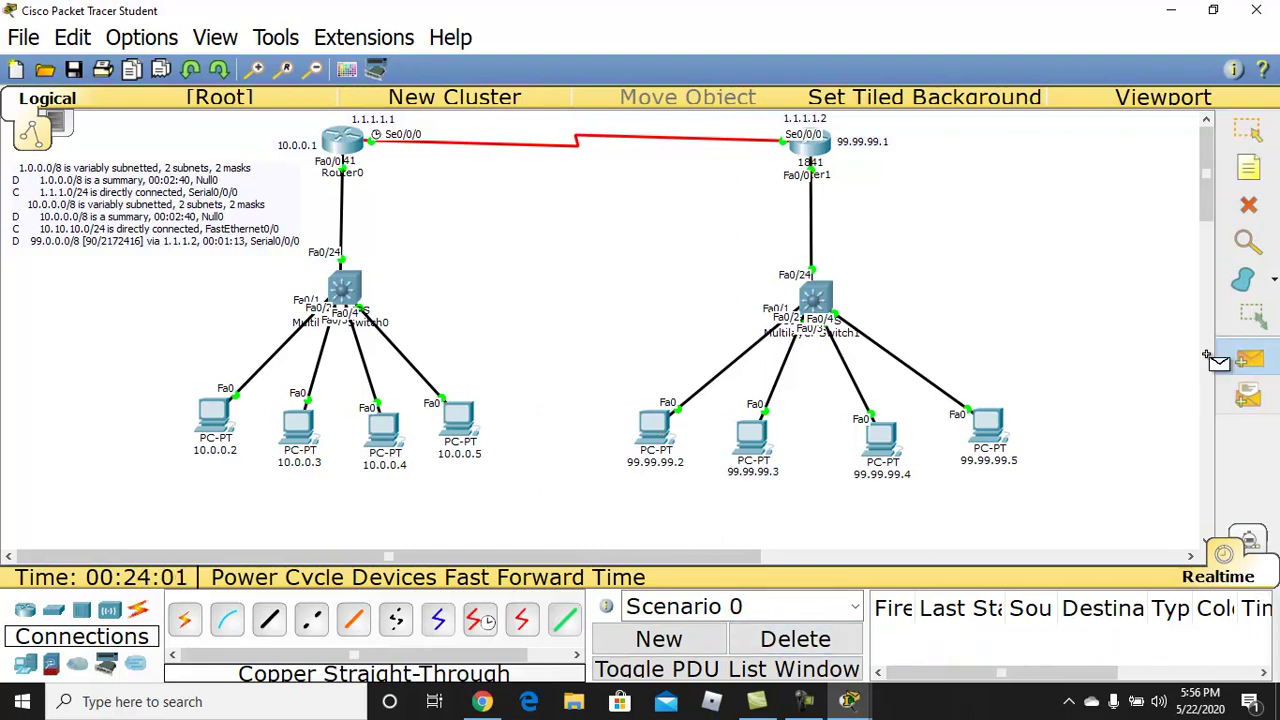
{"action": "left_click", "coordinate": [344, 146]}
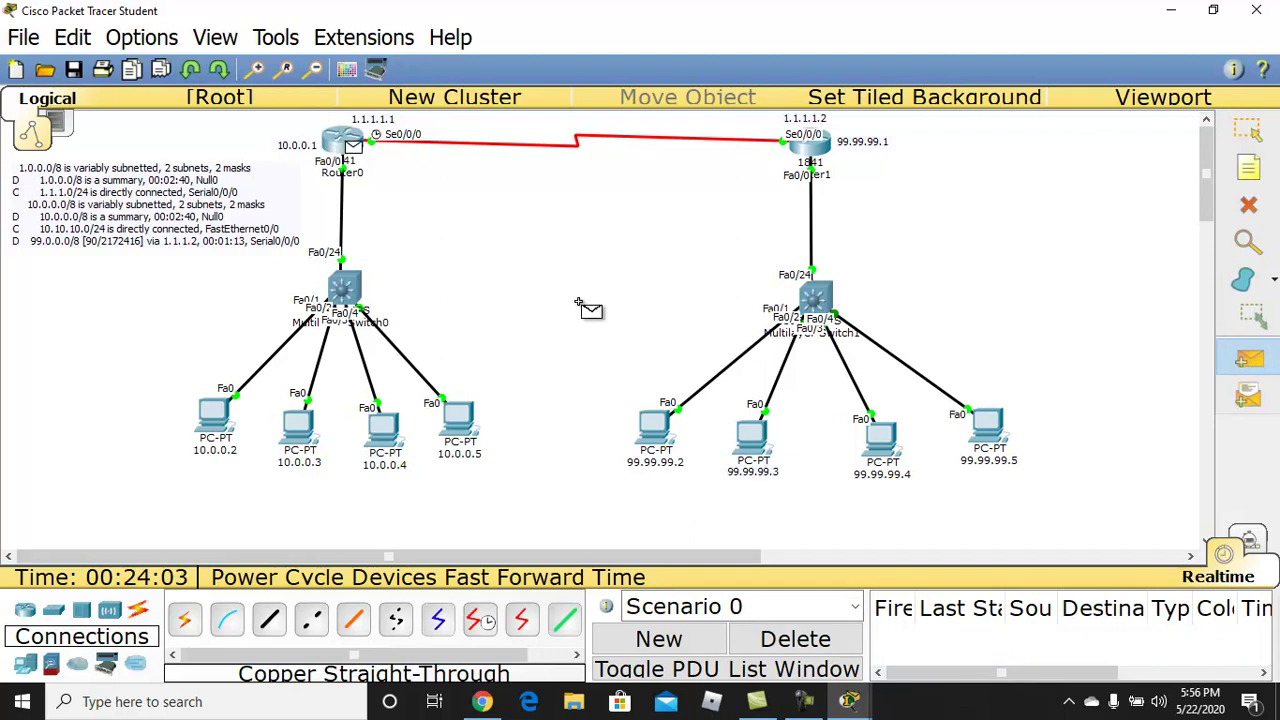
{"action": "left_click", "coordinate": [655, 428]}
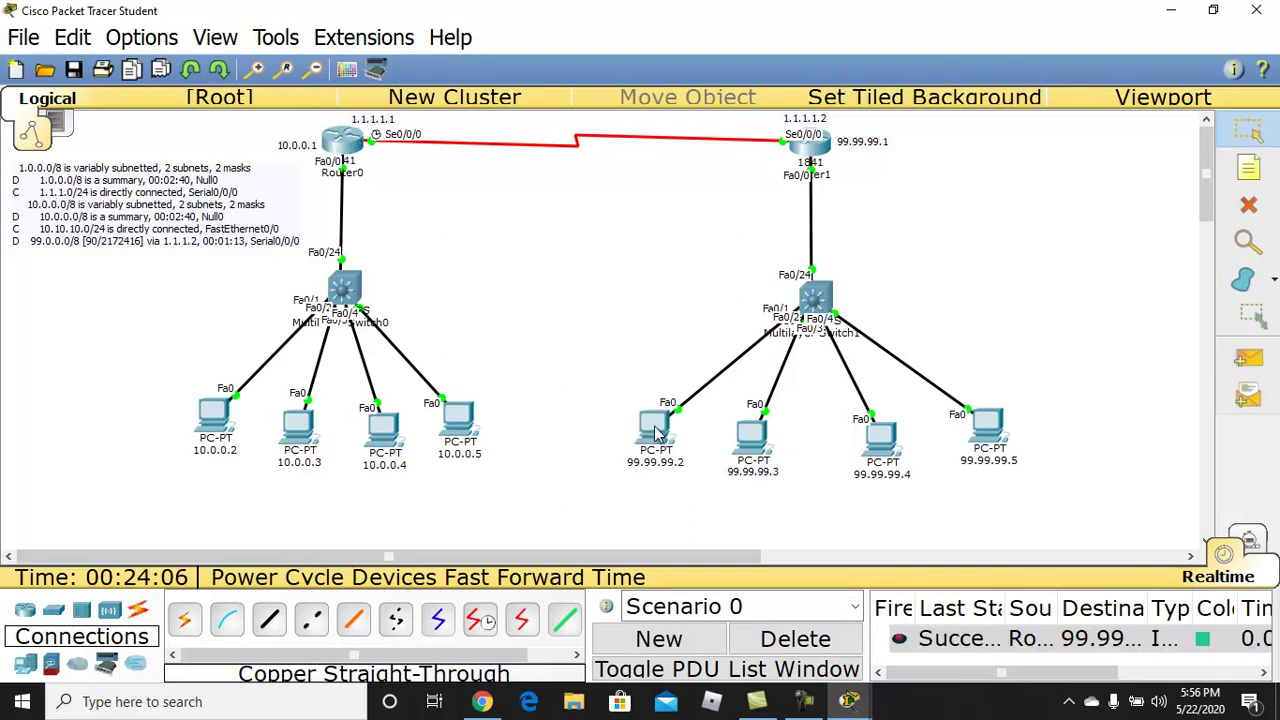
- Send a simple PDU from PC 10.0.0.5 to Router1 in a new scenario, and add another scenario
{"action": "left_click", "coordinate": [1248, 358]}
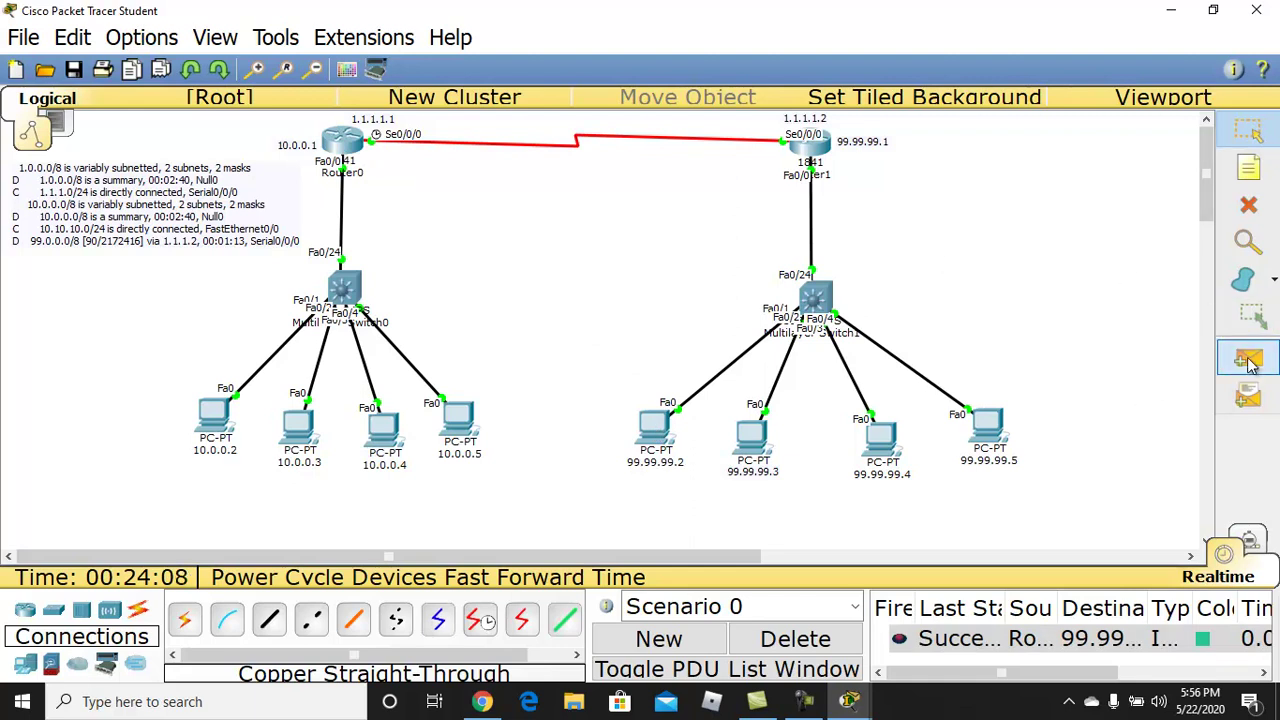
{"action": "left_click", "coordinate": [659, 638]}
{"action": "left_click", "coordinate": [462, 410]}
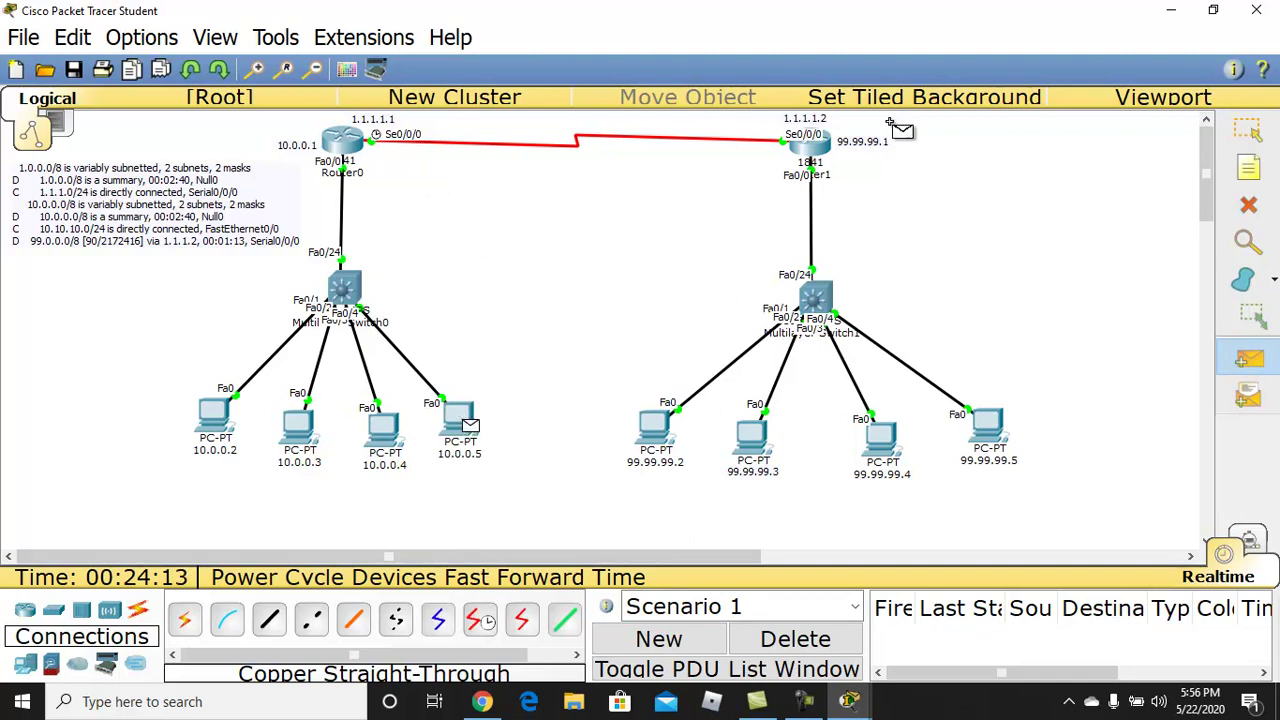
{"action": "left_click", "coordinate": [812, 155]}
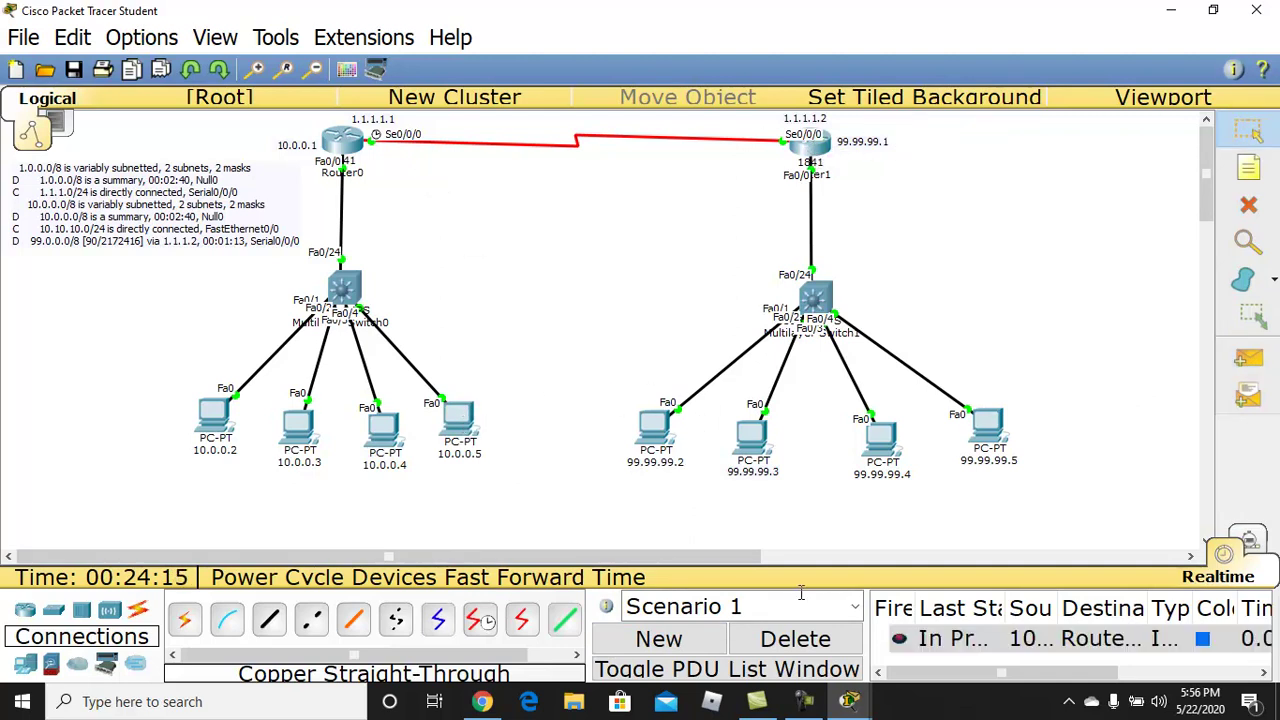
{"action": "left_click", "coordinate": [659, 638]}
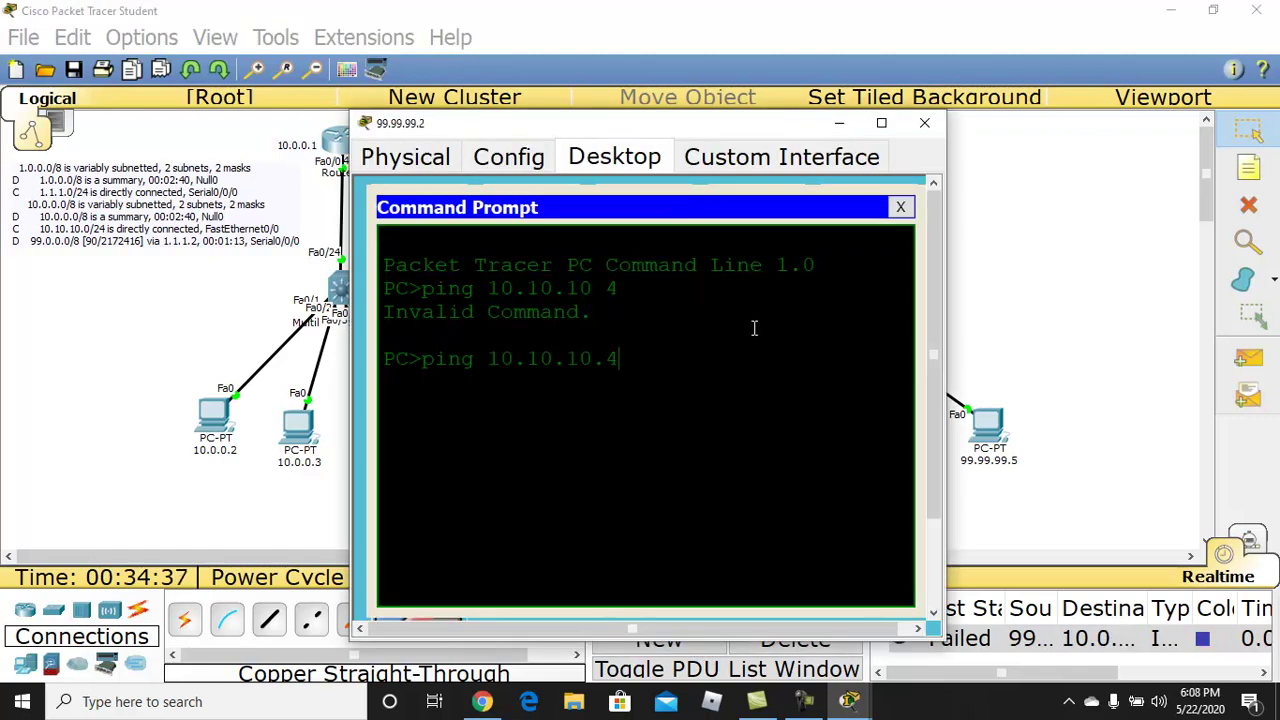
- Ping 10.10.10.4 from PC 99.99.99.2's command prompt and minimise its window
{"action": "key", "text": "Return"}
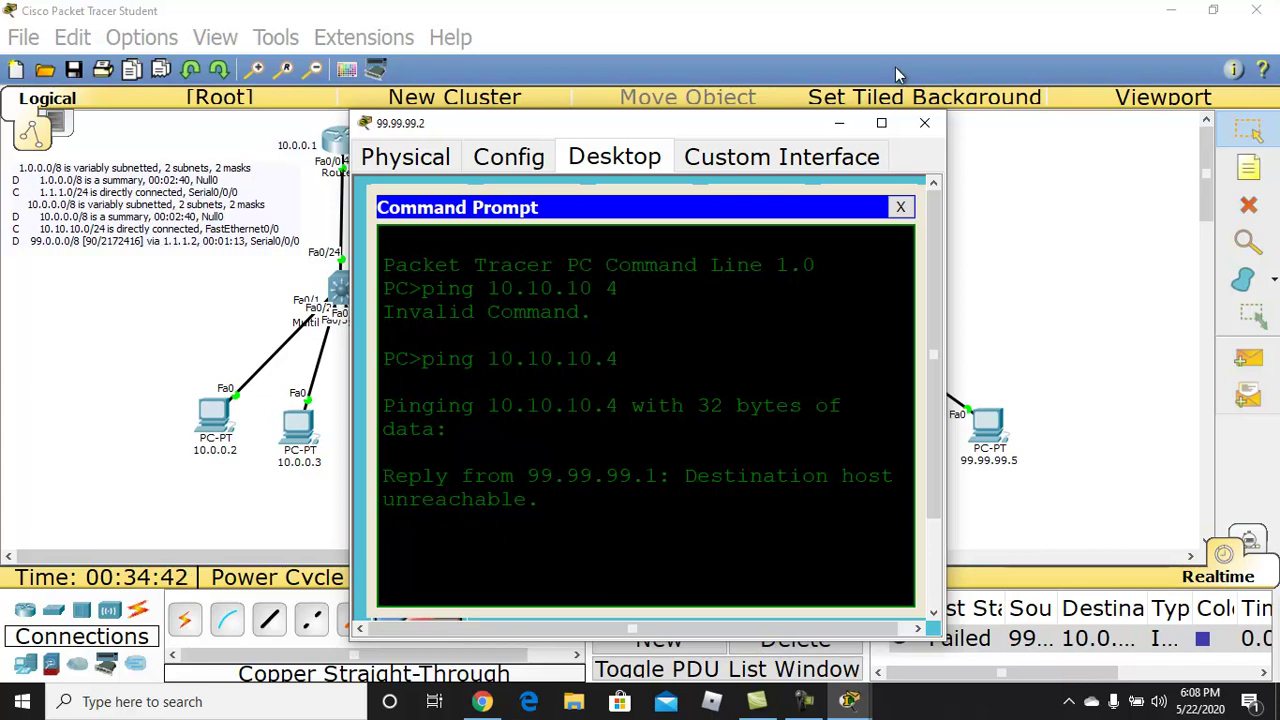
{"action": "left_click", "coordinate": [839, 123]}
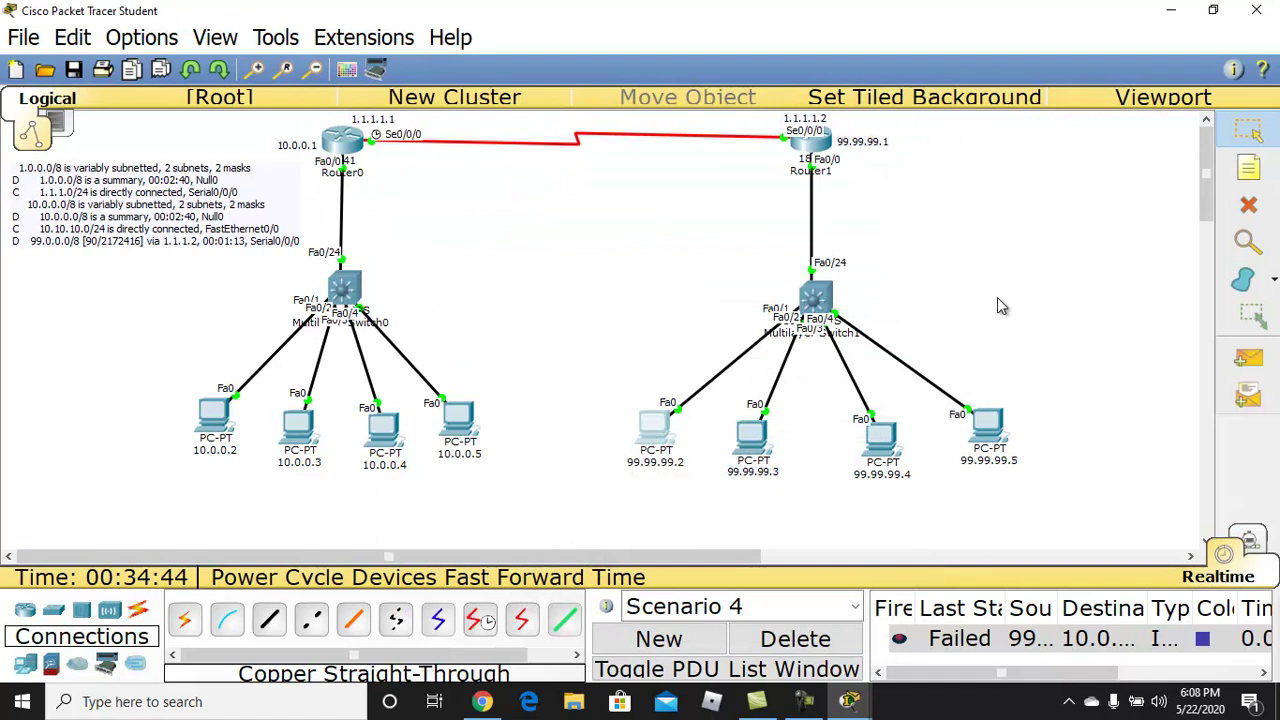
- Send a simple PDU from PC 10.0.0.2 to Router0 in a new scenario, and add another scenario
{"action": "left_click", "coordinate": [1246, 358]}
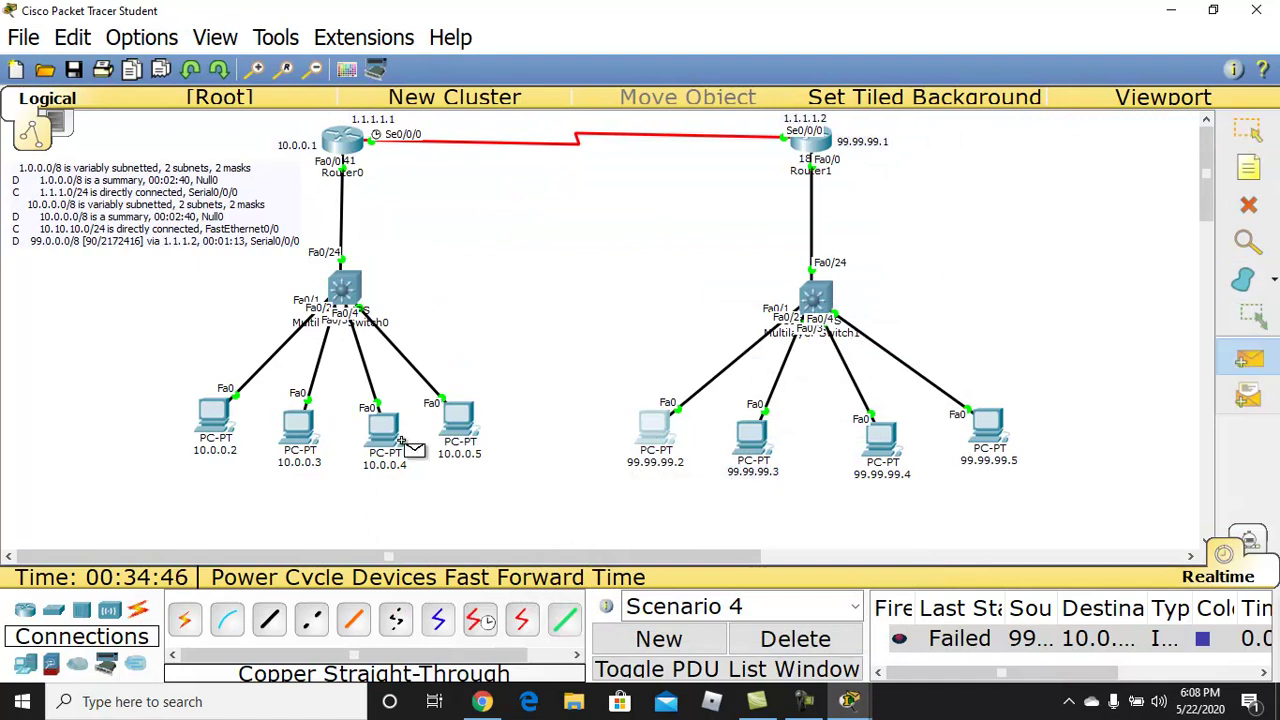
{"action": "left_click", "coordinate": [676, 644]}
{"action": "left_click", "coordinate": [214, 418]}
{"action": "left_click", "coordinate": [345, 145]}
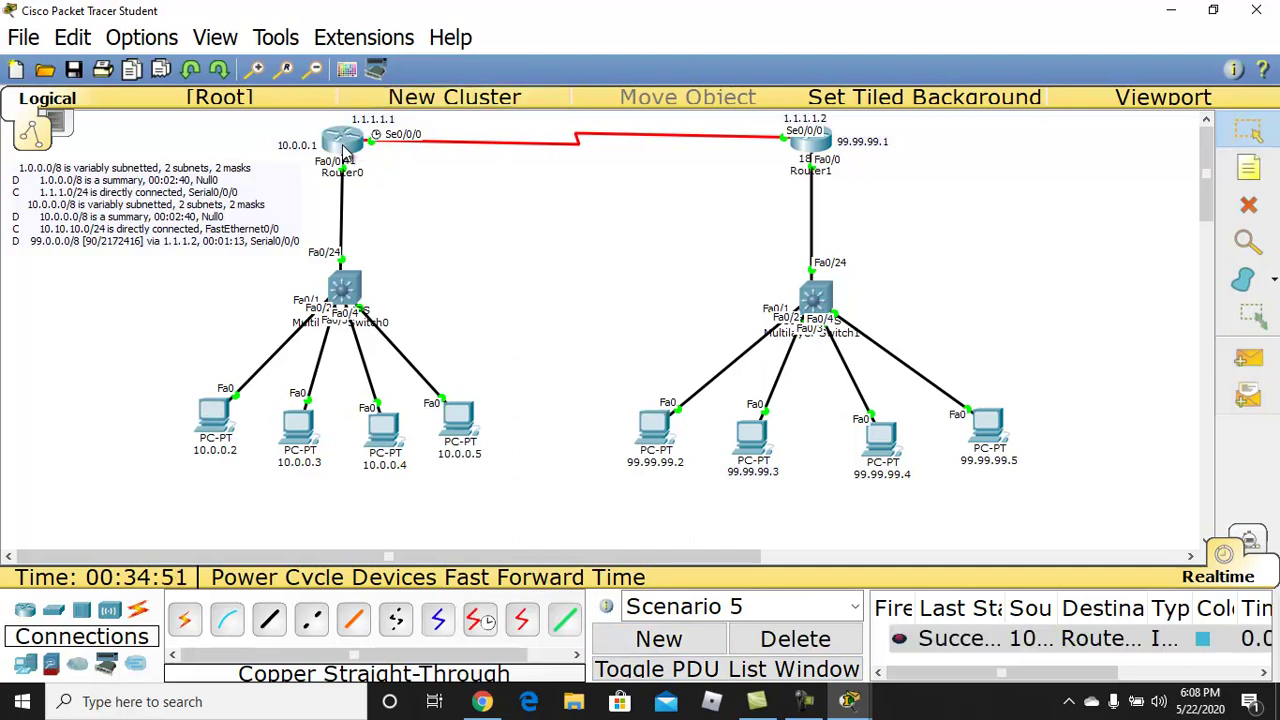
{"action": "left_click", "coordinate": [675, 648]}
{"action": "left_click", "coordinate": [1260, 368]}
{"action": "key", "text": "Escape"}
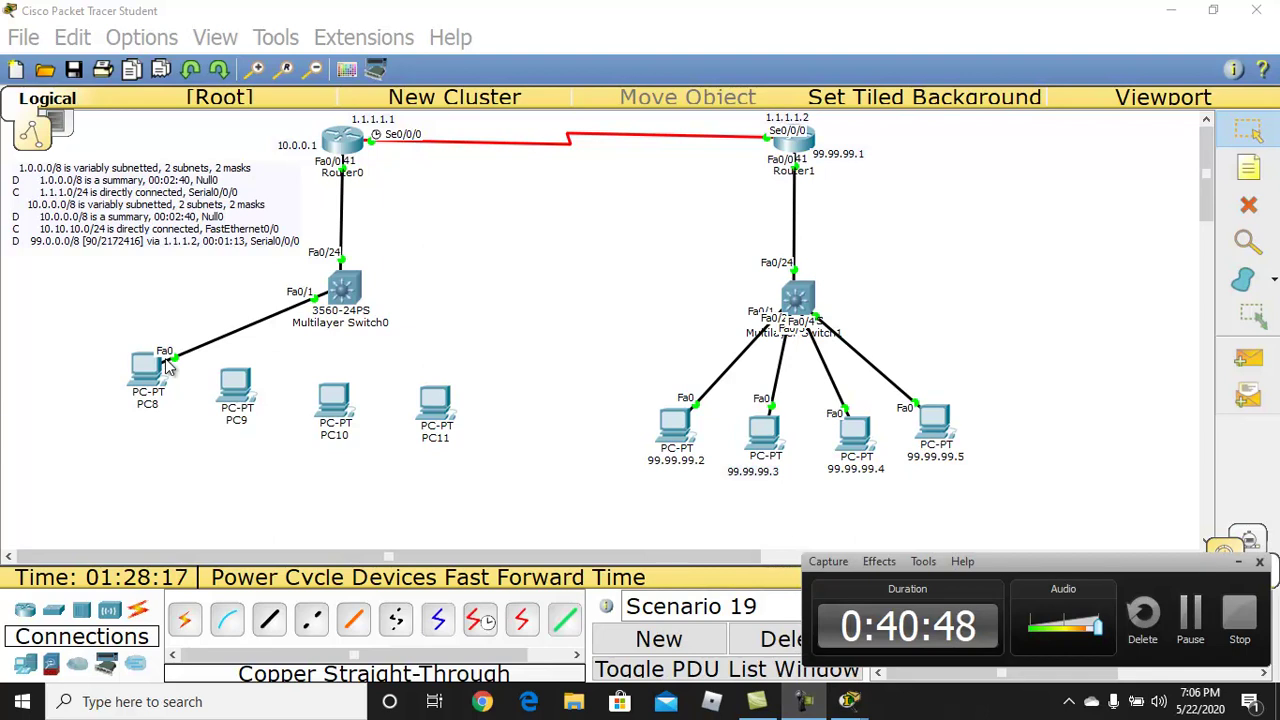
- Move PC8, PC9 and PC10 slightly downwards below Multilayer Switch0
{"action": "left_click_drag", "start_coordinate": [153, 375], "coordinate": [153, 408]}
{"action": "left_click_drag", "start_coordinate": [234, 395], "coordinate": [243, 430]}
{"action": "left_click_drag", "start_coordinate": [340, 407], "coordinate": [336, 424]}
- Connect PC9's FastEthernet0 to FastEthernet0/2 on Multilayer Switch0 with a copper straight-through cable
{"action": "left_click", "coordinate": [269, 620]}
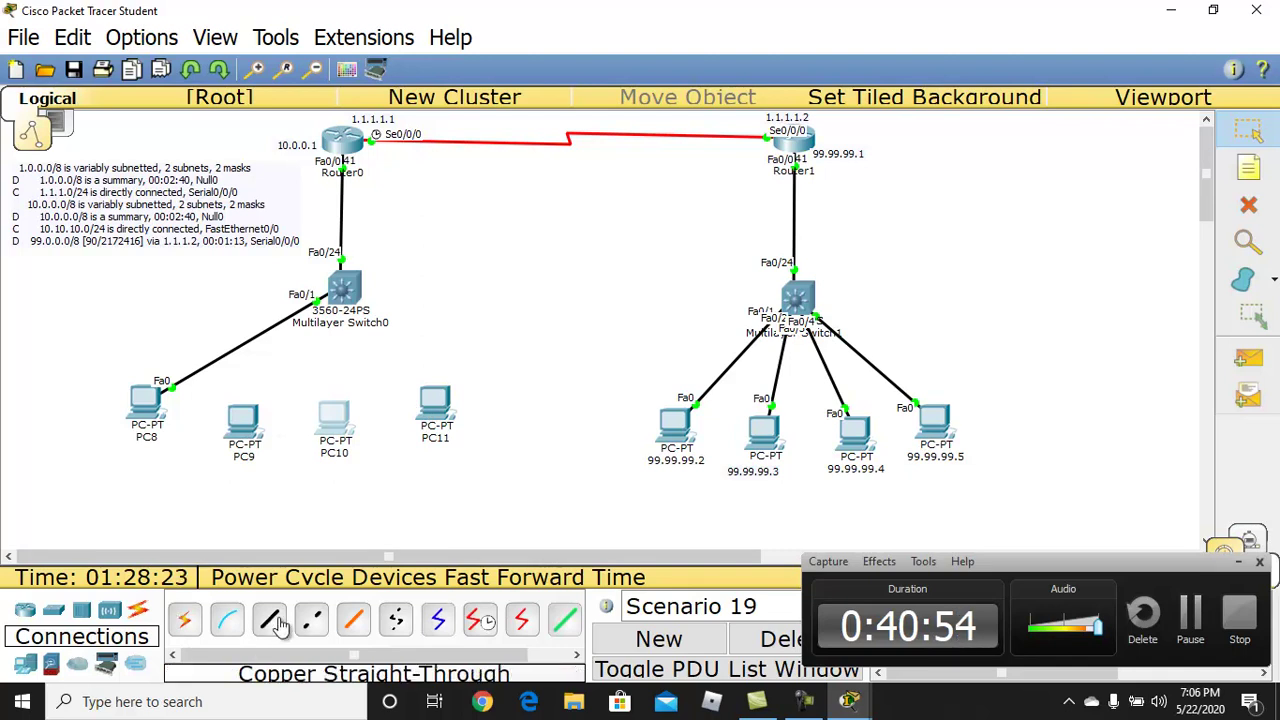
{"action": "left_click", "coordinate": [241, 420]}
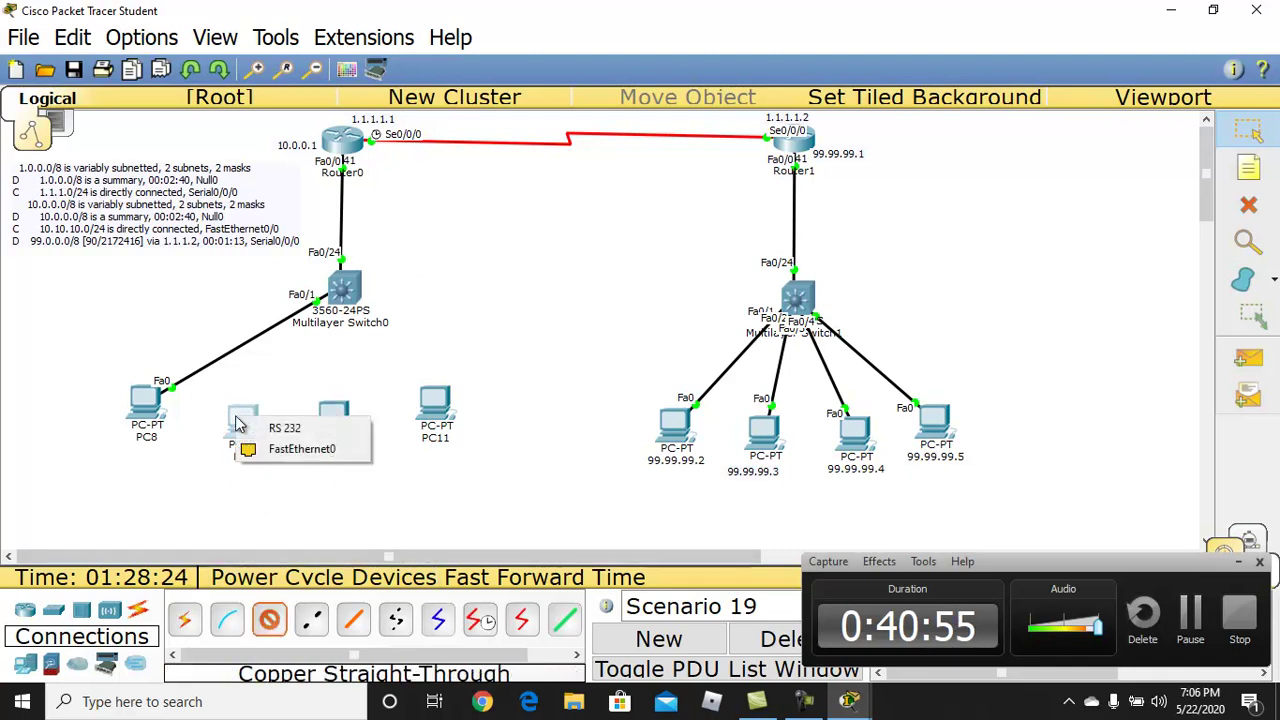
{"action": "left_click", "coordinate": [311, 452]}
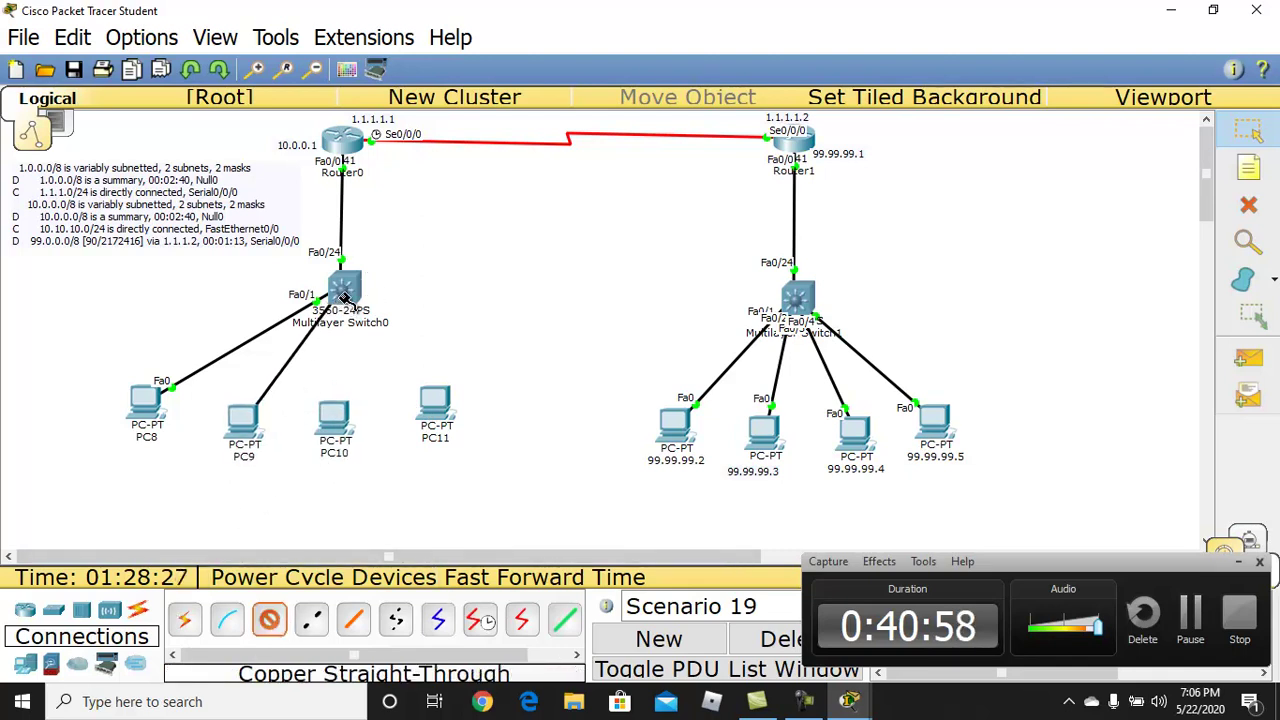
{"action": "left_click", "coordinate": [341, 297]}
{"action": "left_click", "coordinate": [411, 33]}
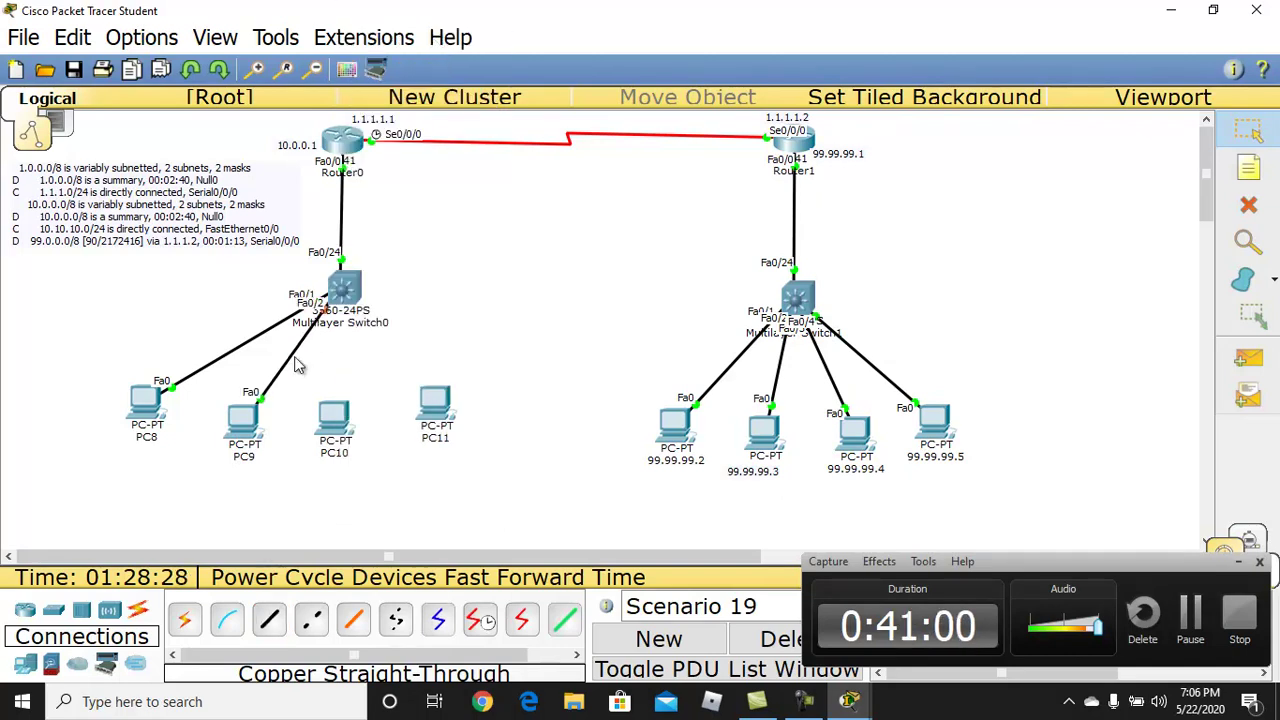
- Copy the IP address from PC8's IP configuration and close its window
{"action": "left_click", "coordinate": [140, 415]}
{"action": "left_click", "coordinate": [429, 247]}
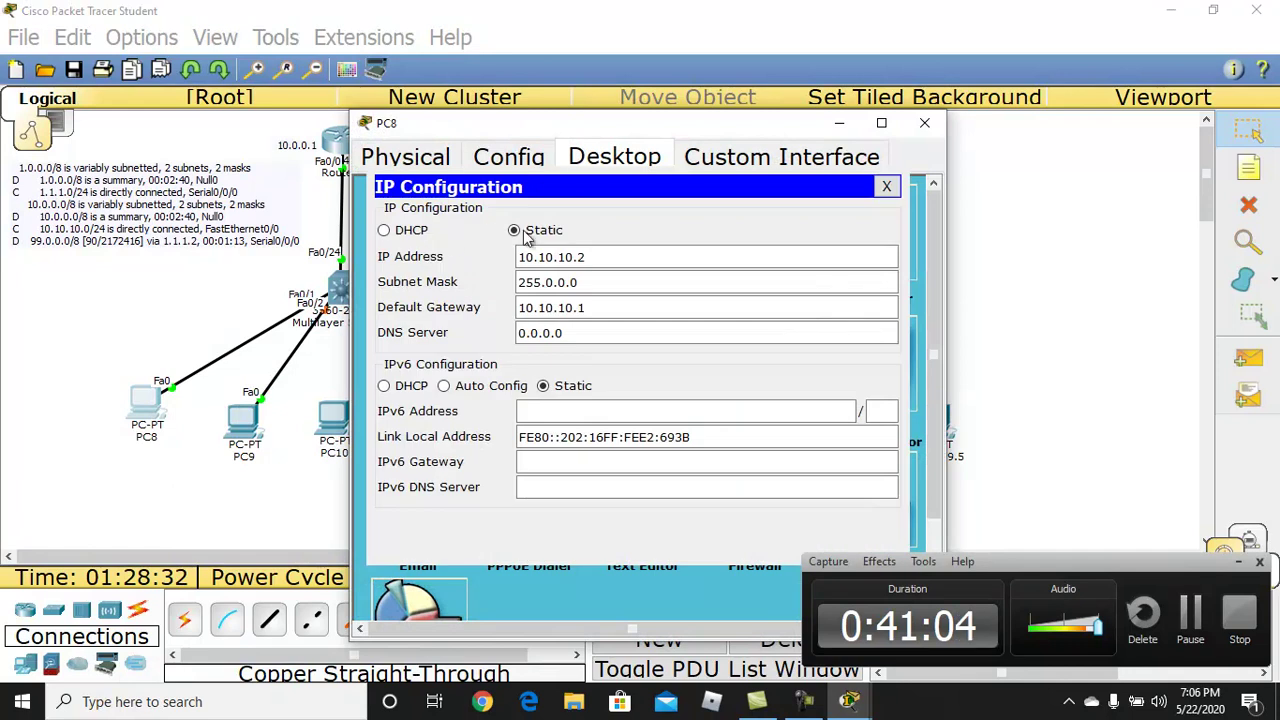
{"action": "left_click", "coordinate": [600, 256]}
{"action": "triple_click", "coordinate": [600, 256]}
{"action": "key", "text": "ctrl+c"}
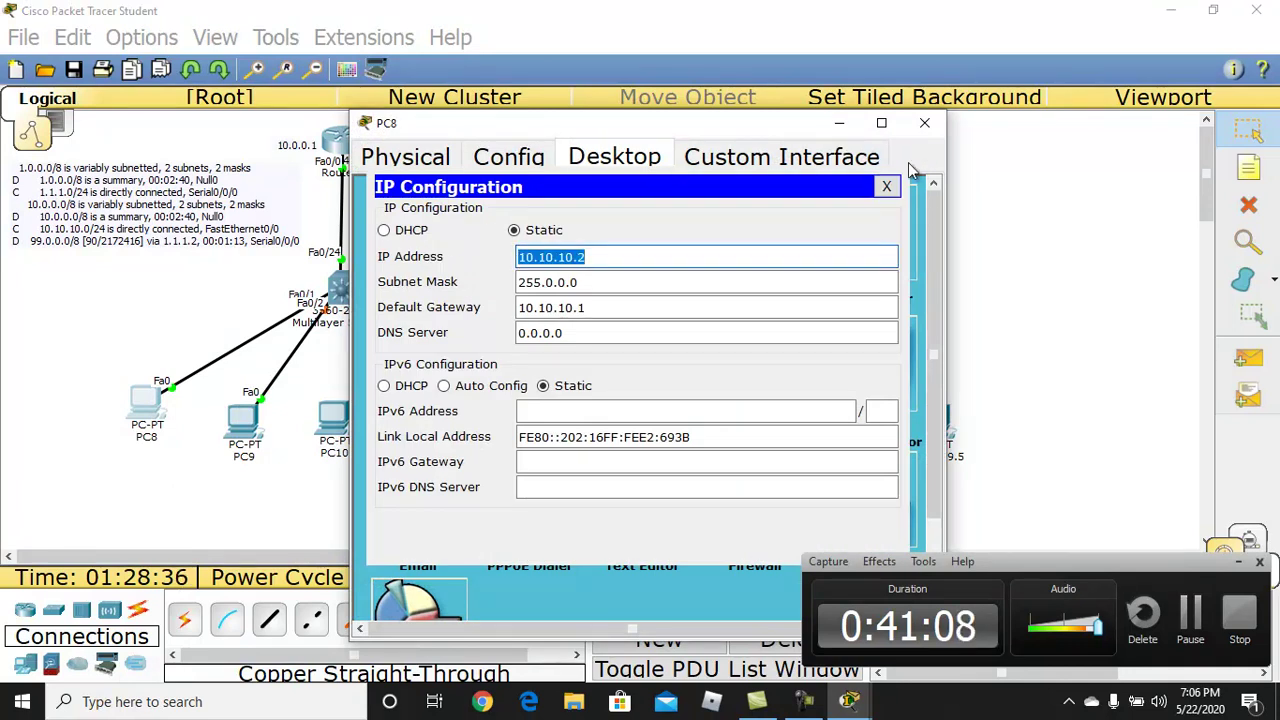
{"action": "left_click", "coordinate": [924, 123]}
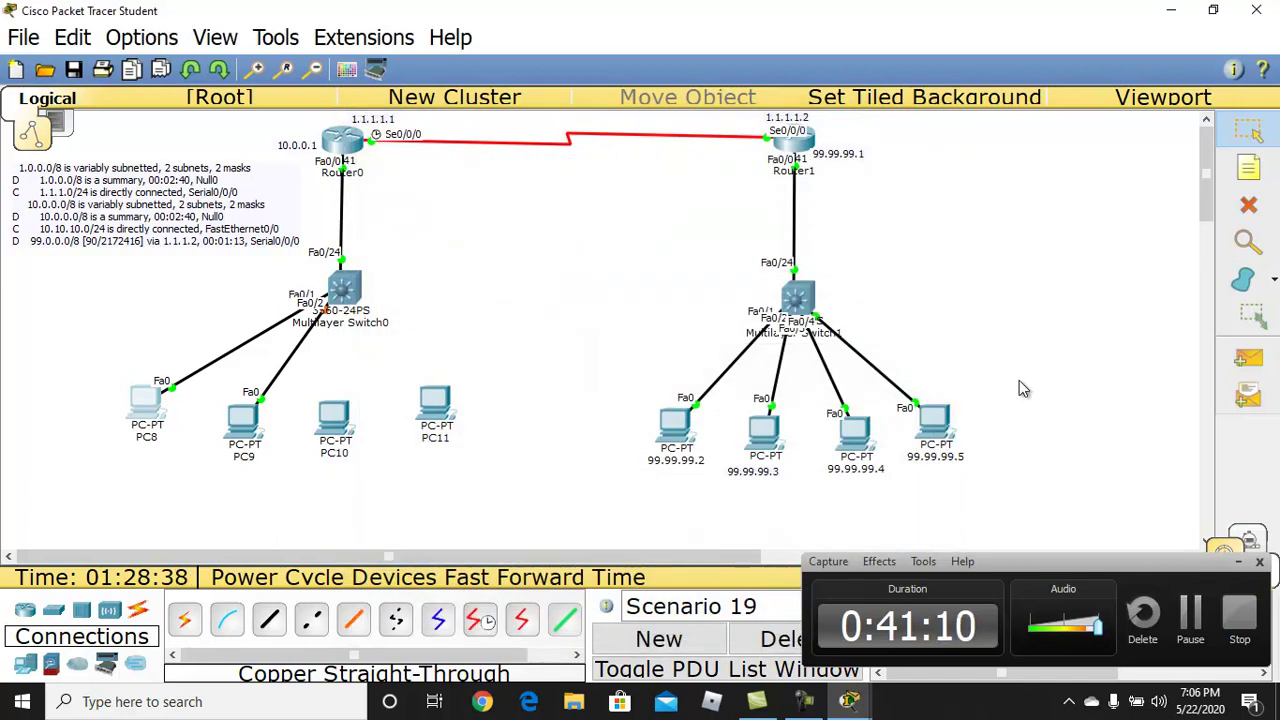
- Delete Scenario 19 and send a simple PDU from PC 99.99.99.2 to PC8
{"action": "left_click", "coordinate": [1238, 562]}
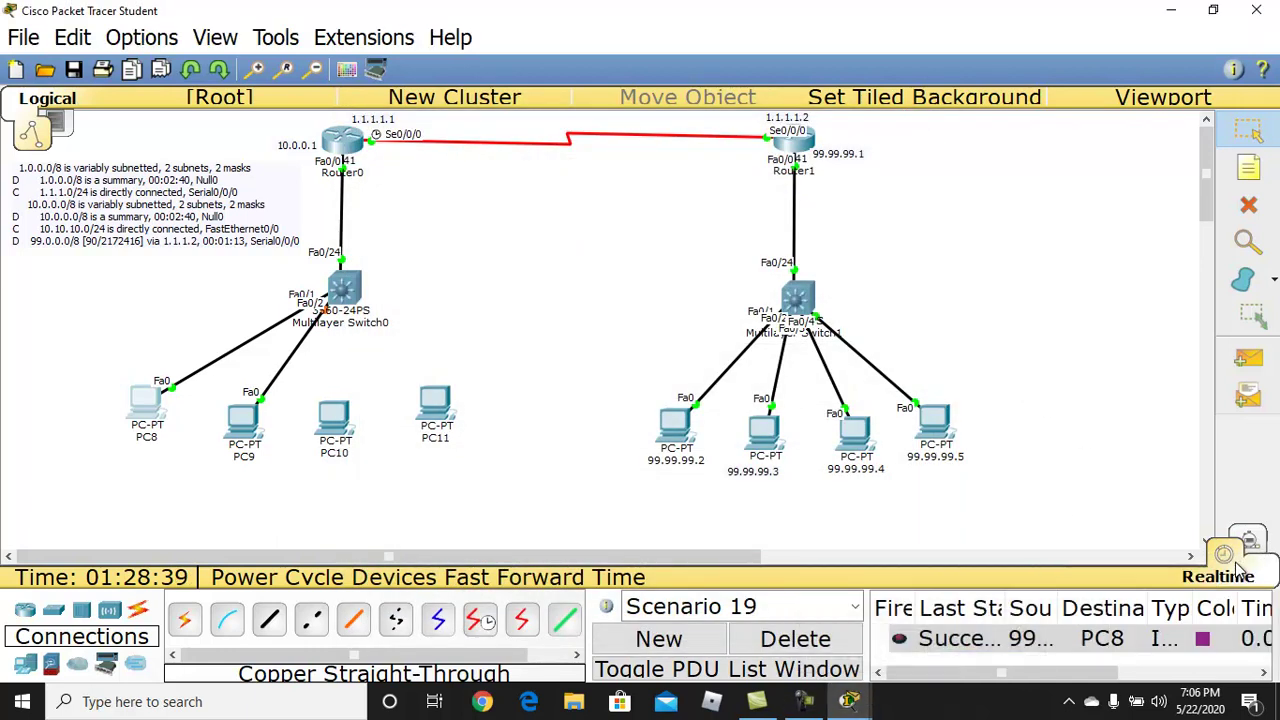
{"action": "left_click", "coordinate": [800, 640]}
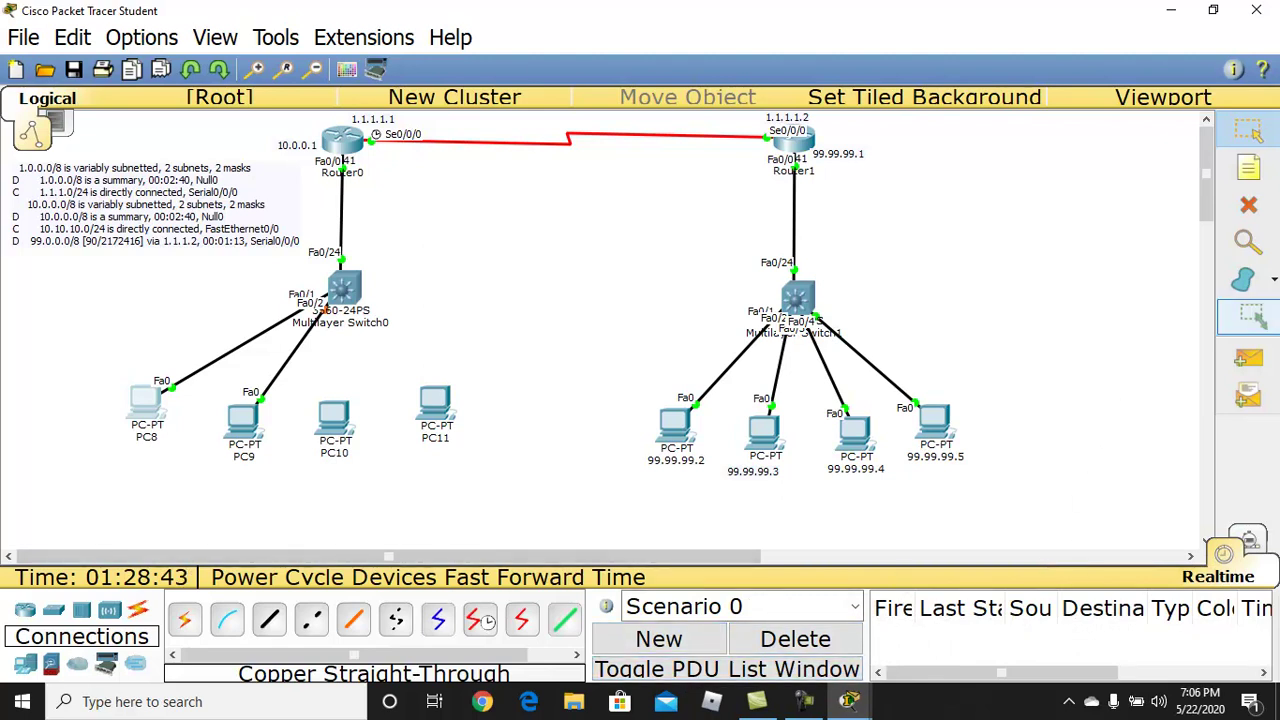
{"action": "left_click", "coordinate": [1255, 368]}
{"action": "left_click", "coordinate": [680, 427]}
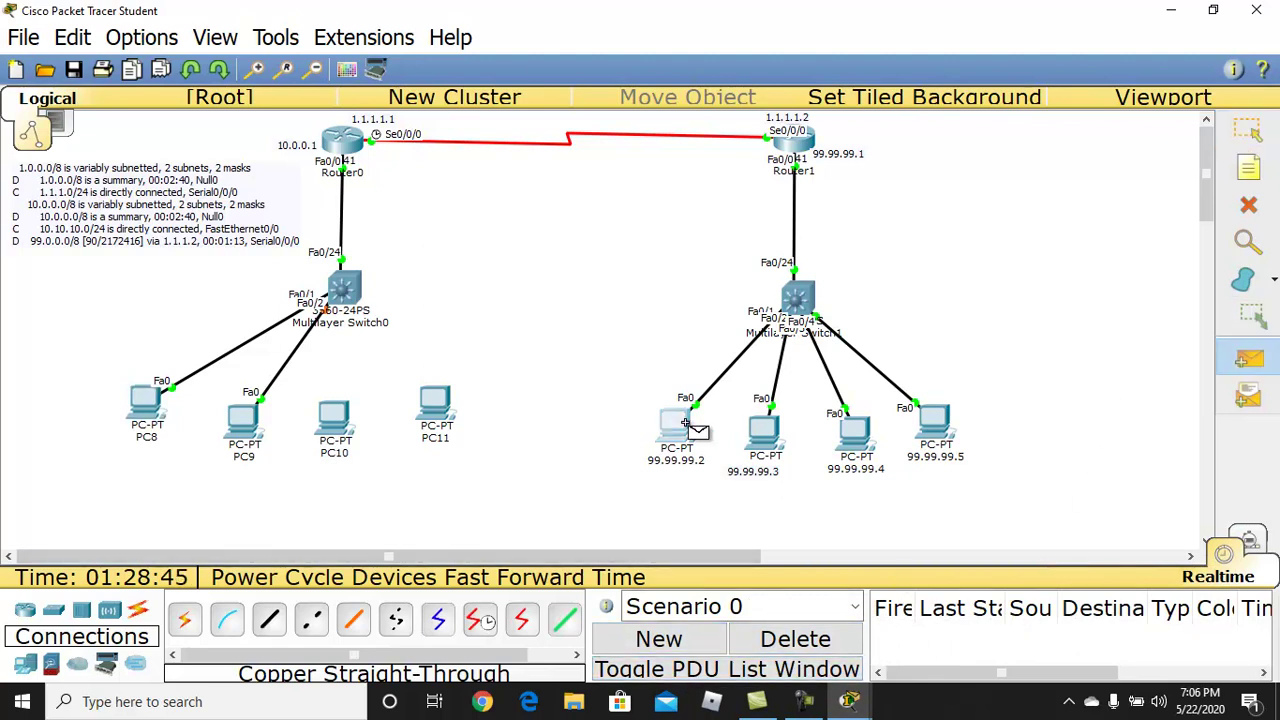
{"action": "left_click", "coordinate": [146, 403]}
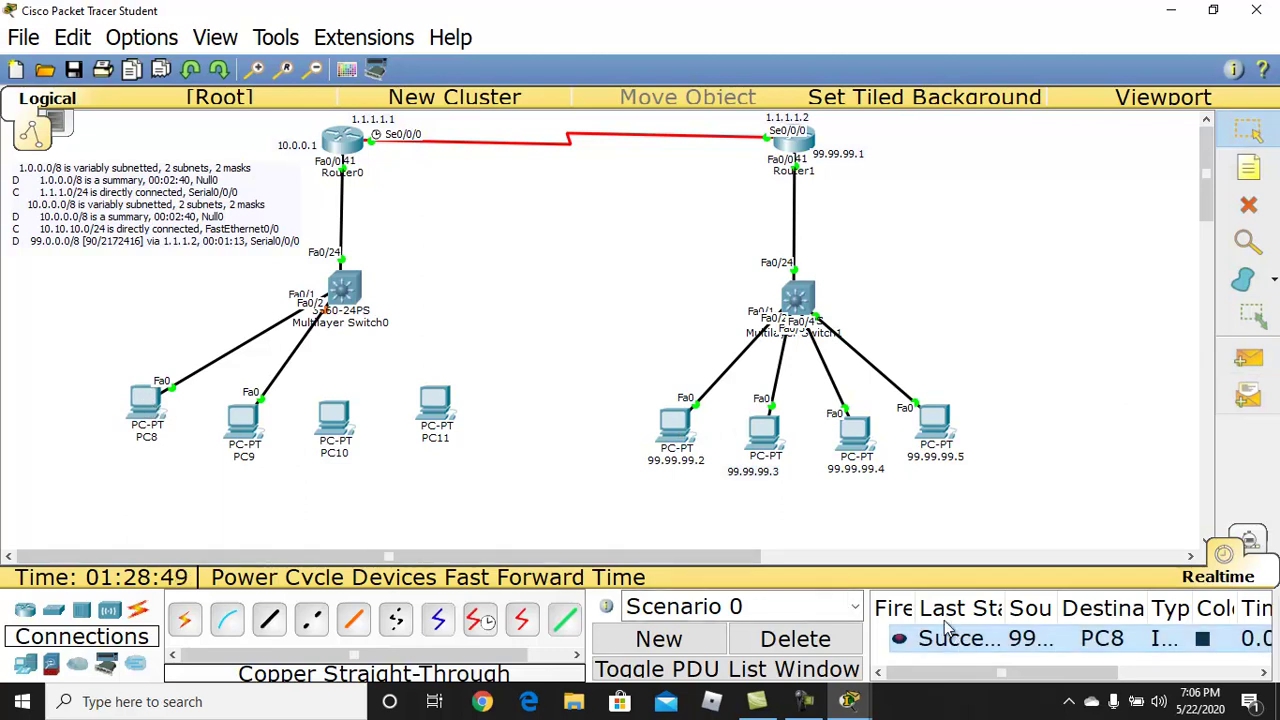
- Rename PC8 as 10.10.10.2 and PC9 as 10.10.10.3
{"action": "left_click", "coordinate": [147, 440]}
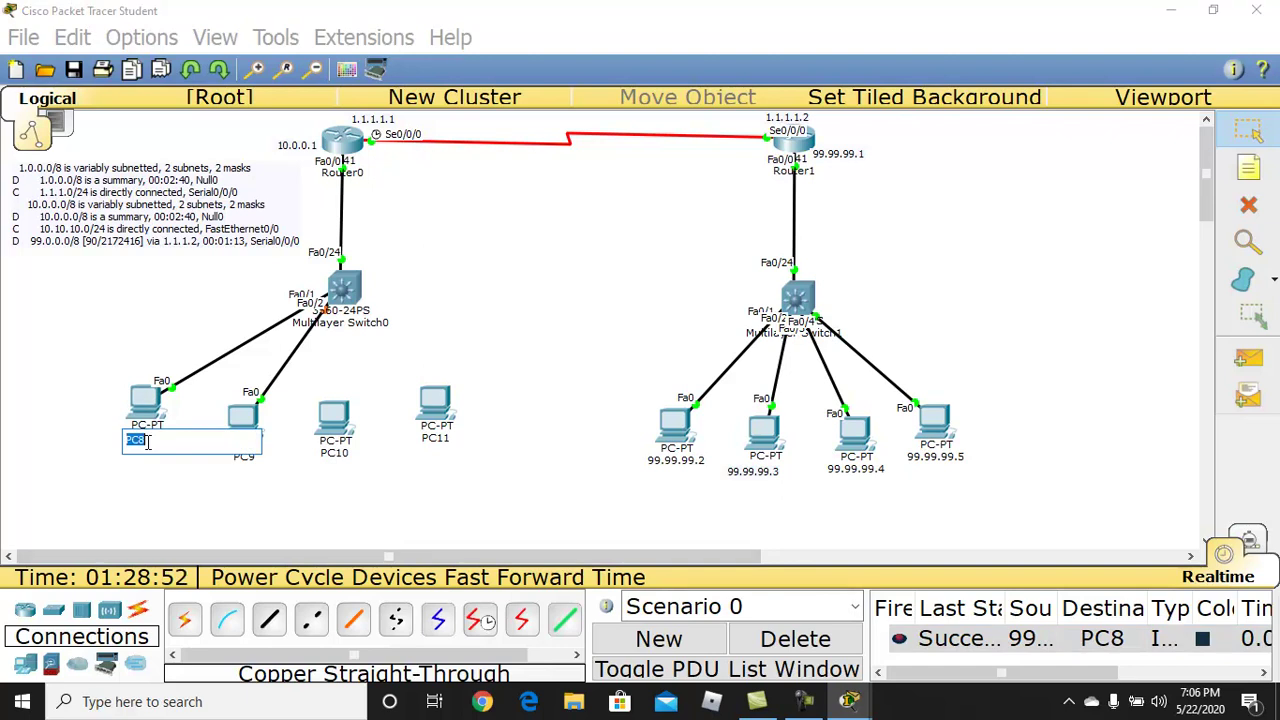
{"action": "key", "text": "ctrl+v"}
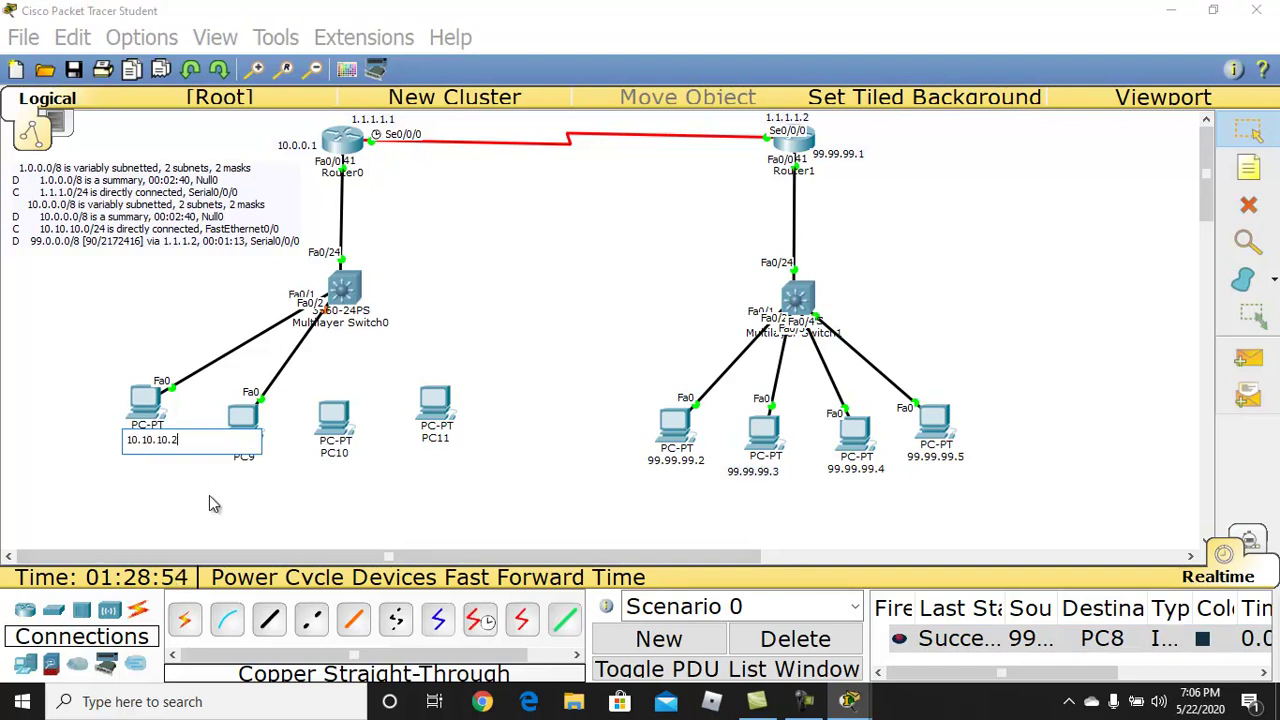
{"action": "key", "text": "Return"}
{"action": "left_click", "coordinate": [246, 459]}
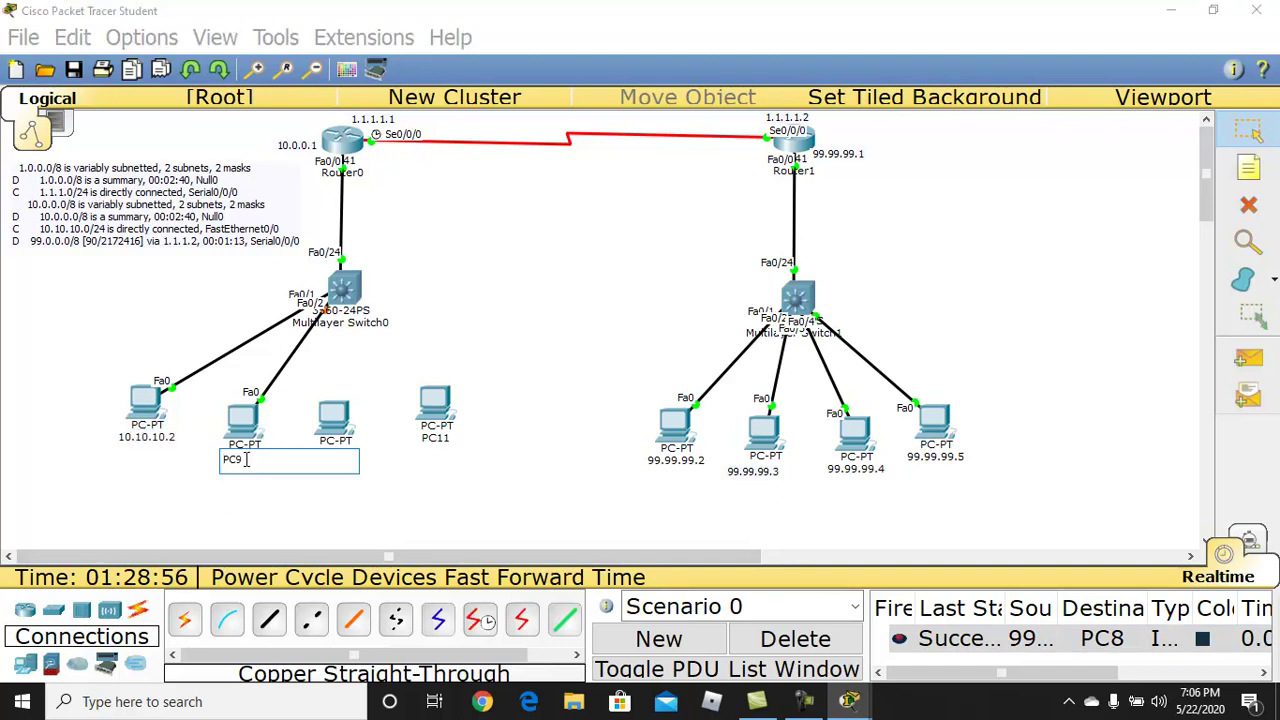
{"action": "key", "text": "ctrl+v"}
{"action": "key", "text": "Return"}
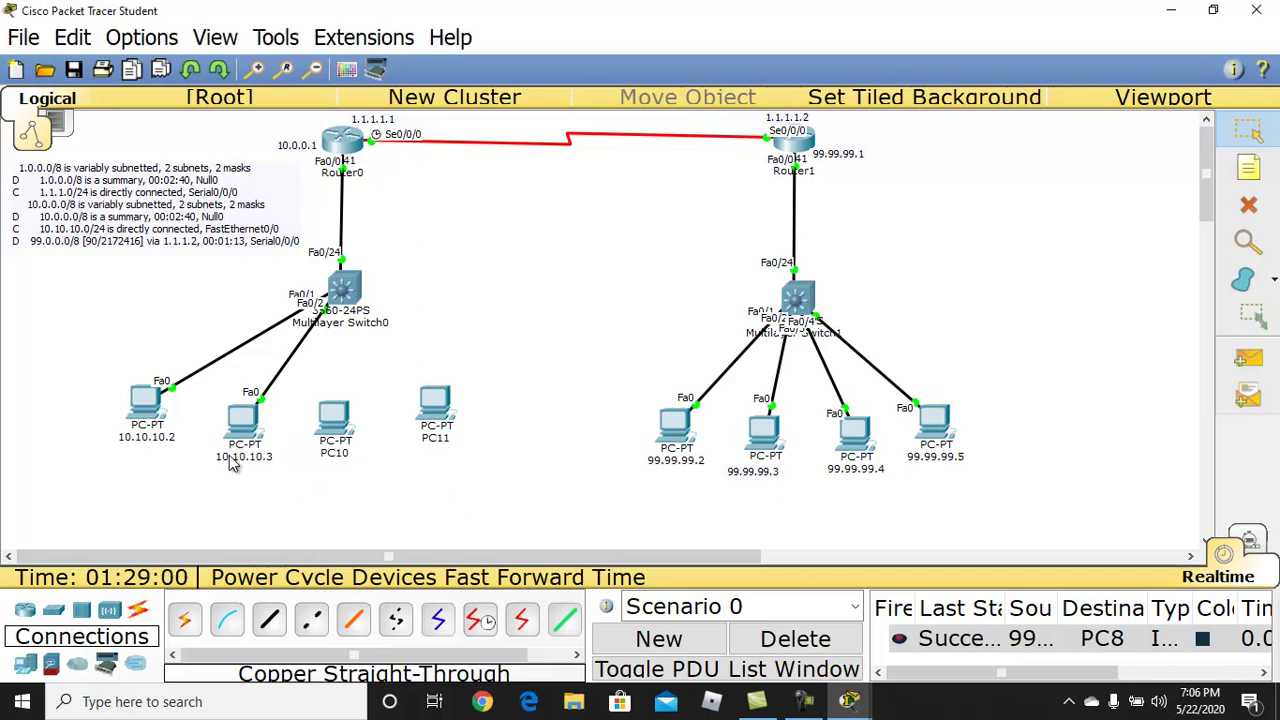
- Give PC 10.10.10.3 the static IP address 10.10.10.3, subnet mask 255.0.0.0 and default gateway 10.10.10.1
{"action": "left_click", "coordinate": [241, 426]}
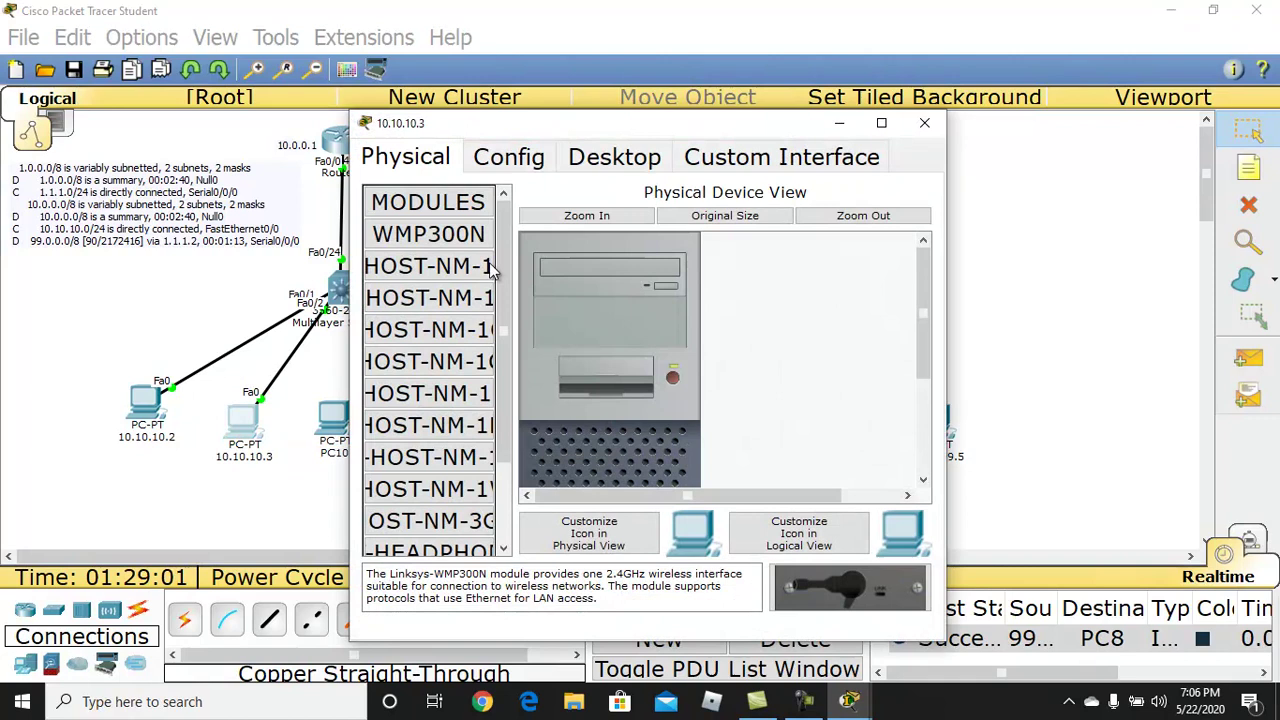
{"action": "left_click", "coordinate": [622, 163]}
{"action": "left_click", "coordinate": [429, 238]}
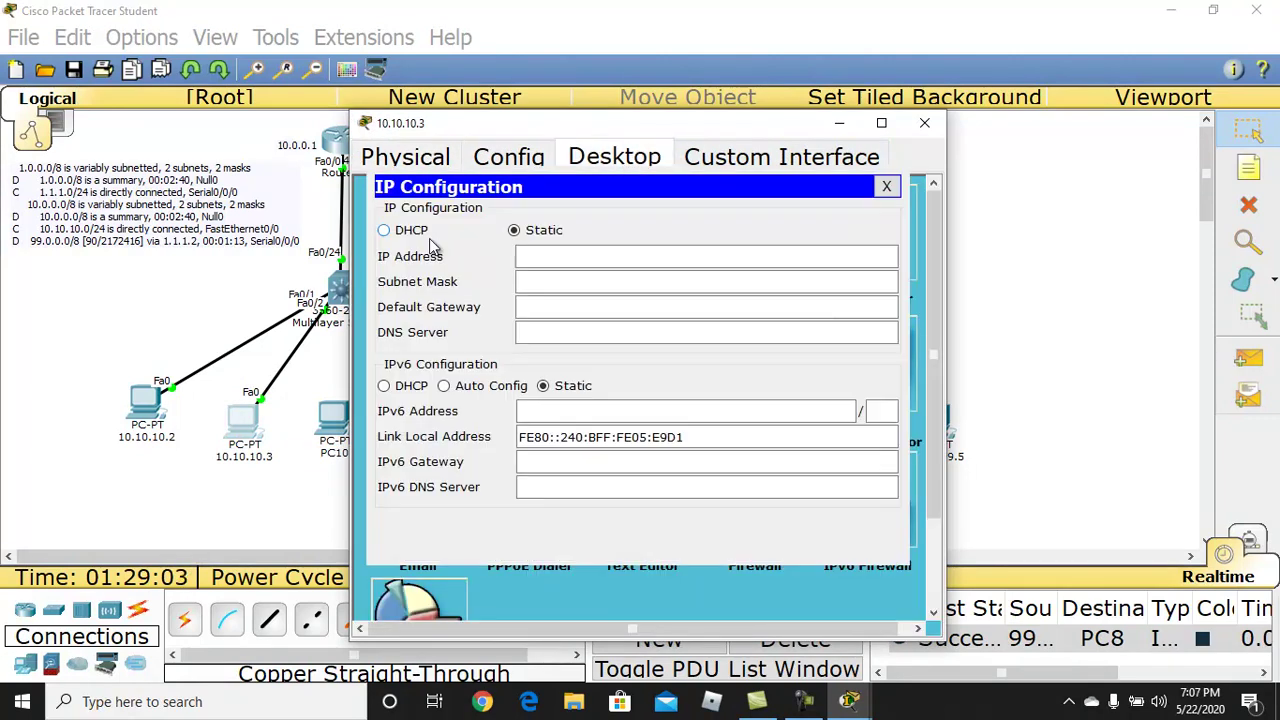
{"action": "left_click", "coordinate": [620, 254]}
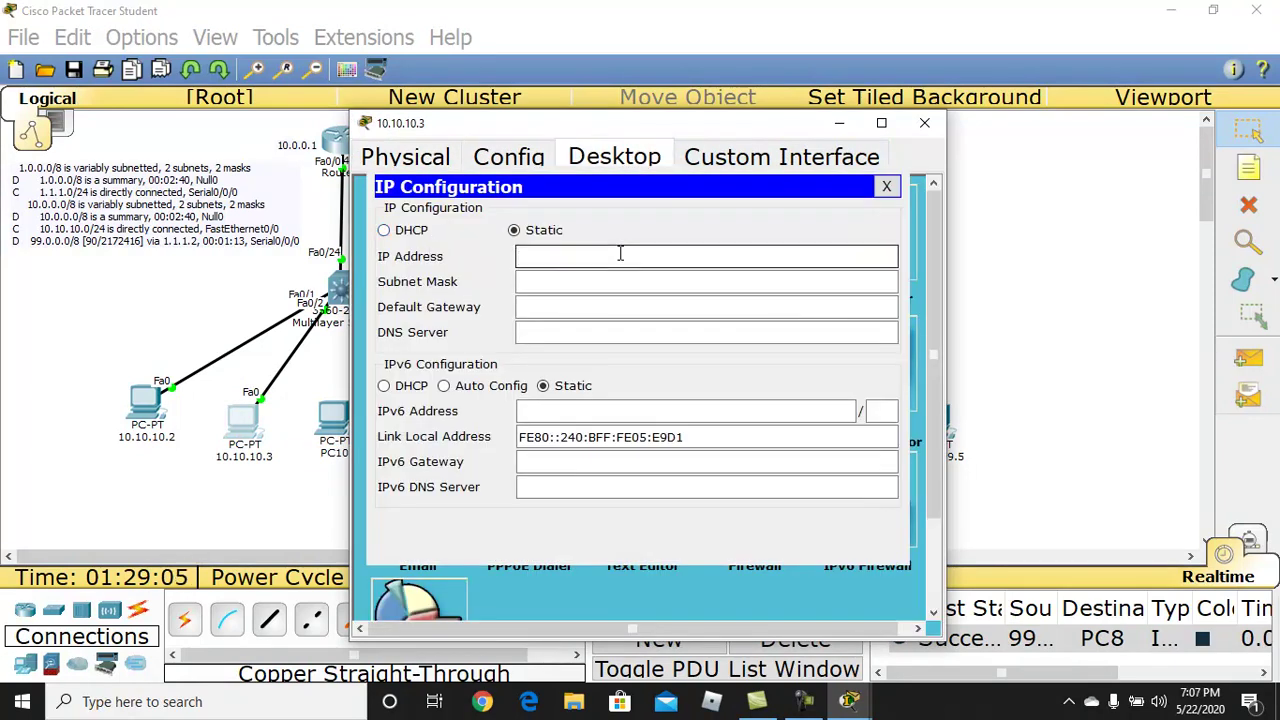
{"action": "type", "text": "10.10.10.2"}
{"action": "left_click", "coordinate": [612, 282]}
{"action": "left_click", "coordinate": [598, 305]}
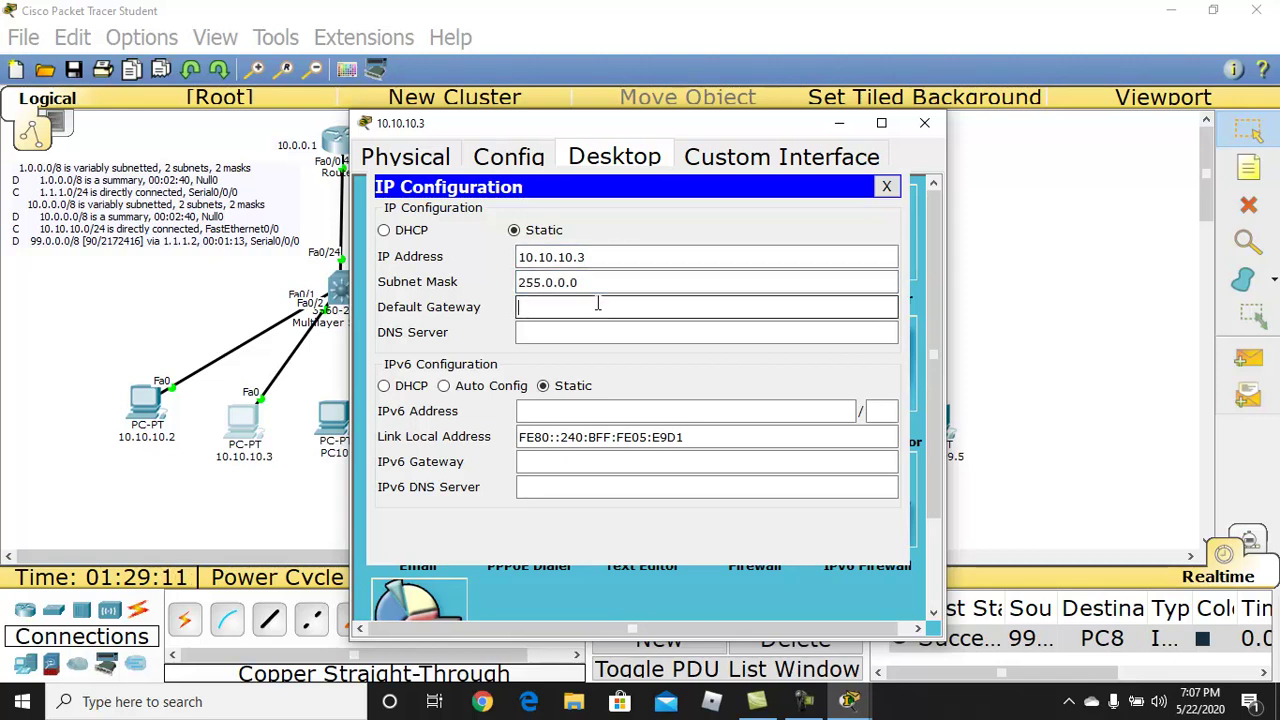
{"action": "type", "text": "10.10.10.2"}
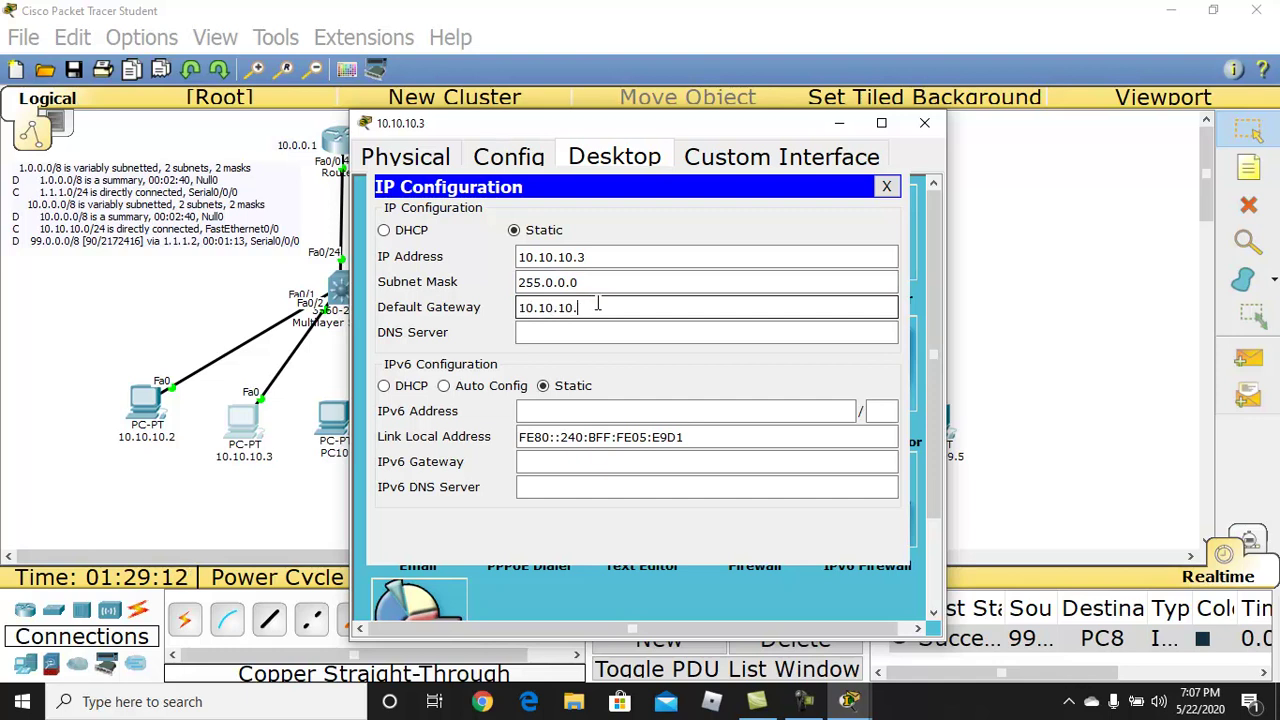
{"action": "left_click", "coordinate": [666, 277]}
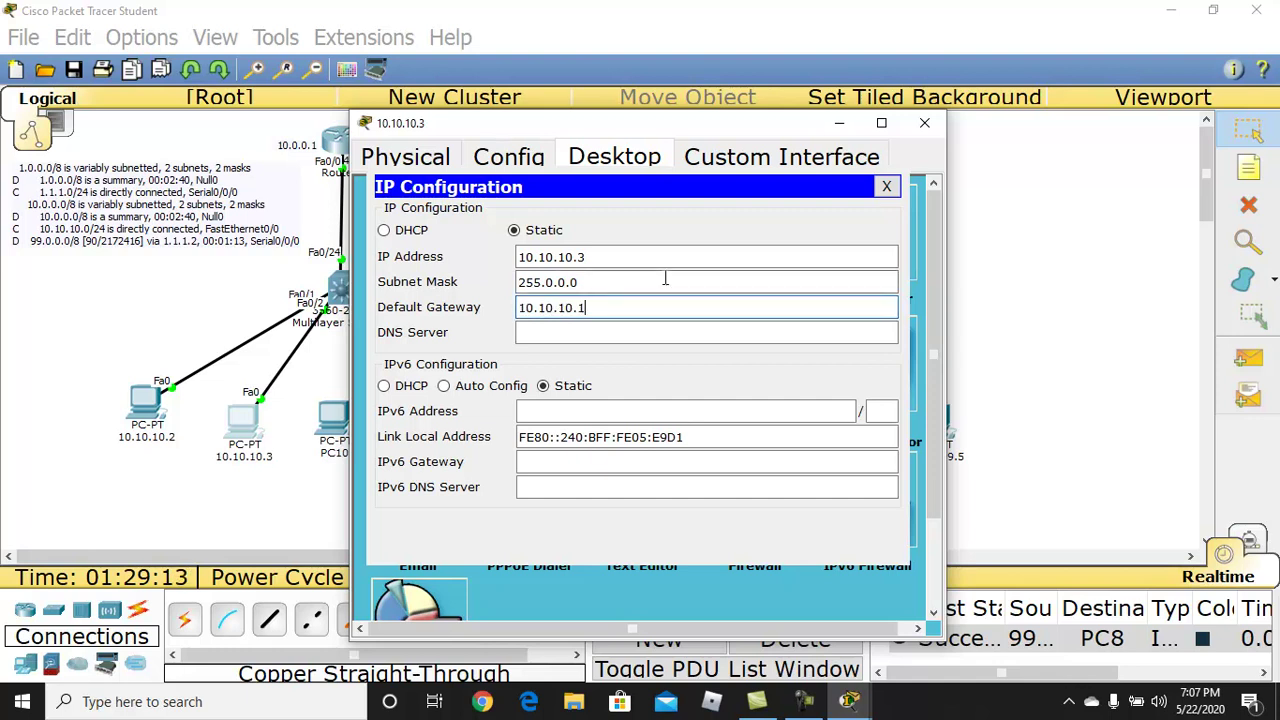
{"action": "left_click", "coordinate": [924, 122]}
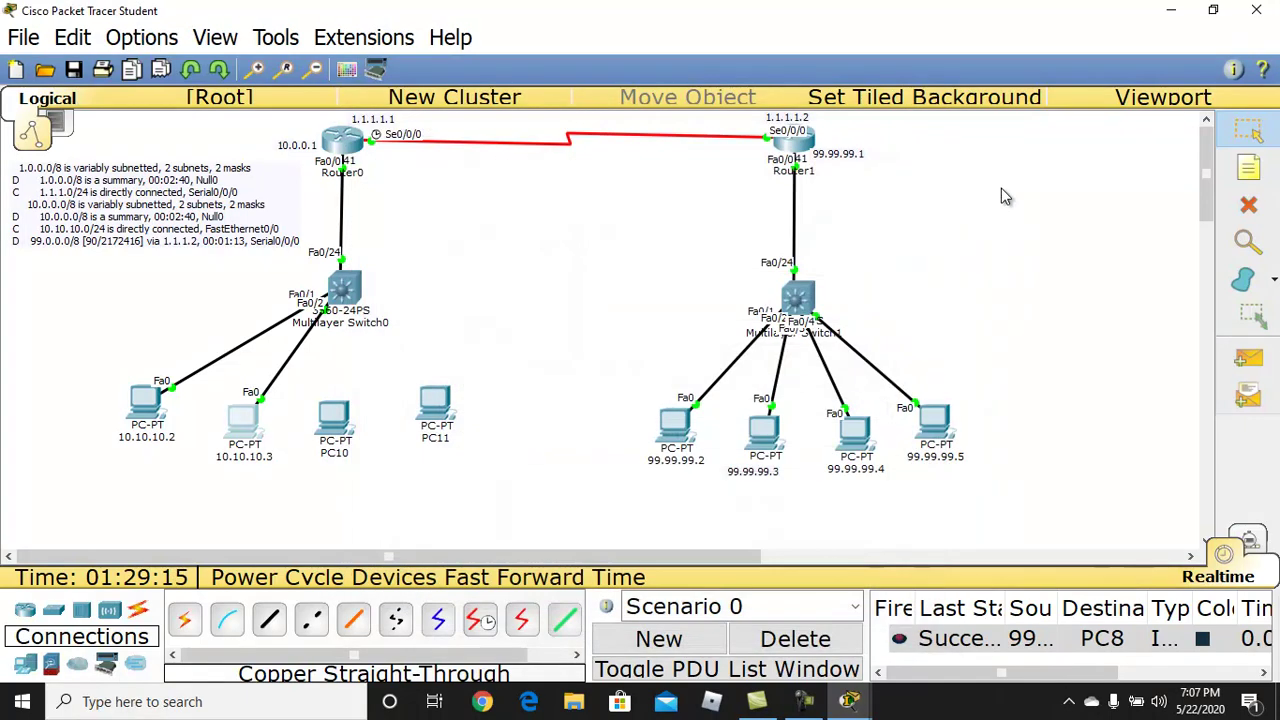
- Send a simple PDU from PC 99.99.99.2 to PC 10.10.10.3 in a new scenario, and repeat it in another new scenario
{"action": "left_click", "coordinate": [1248, 358]}
{"action": "left_click", "coordinate": [659, 639]}
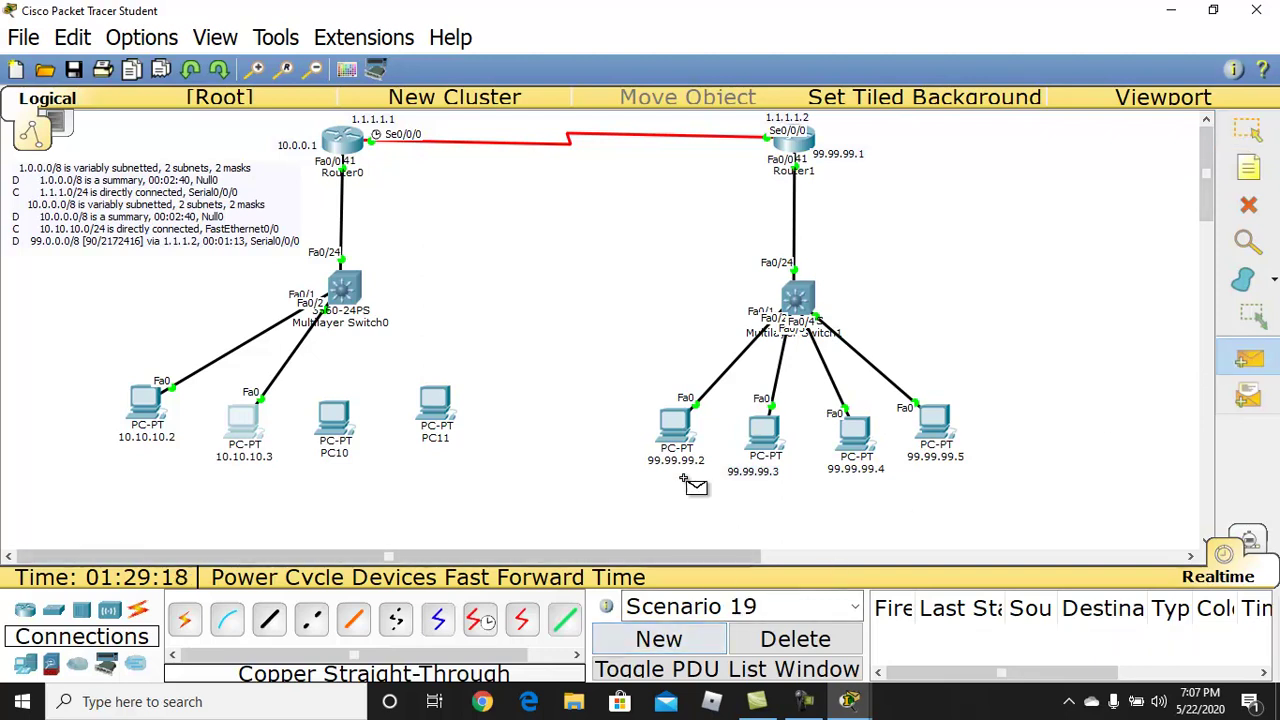
{"action": "left_click", "coordinate": [245, 423]}
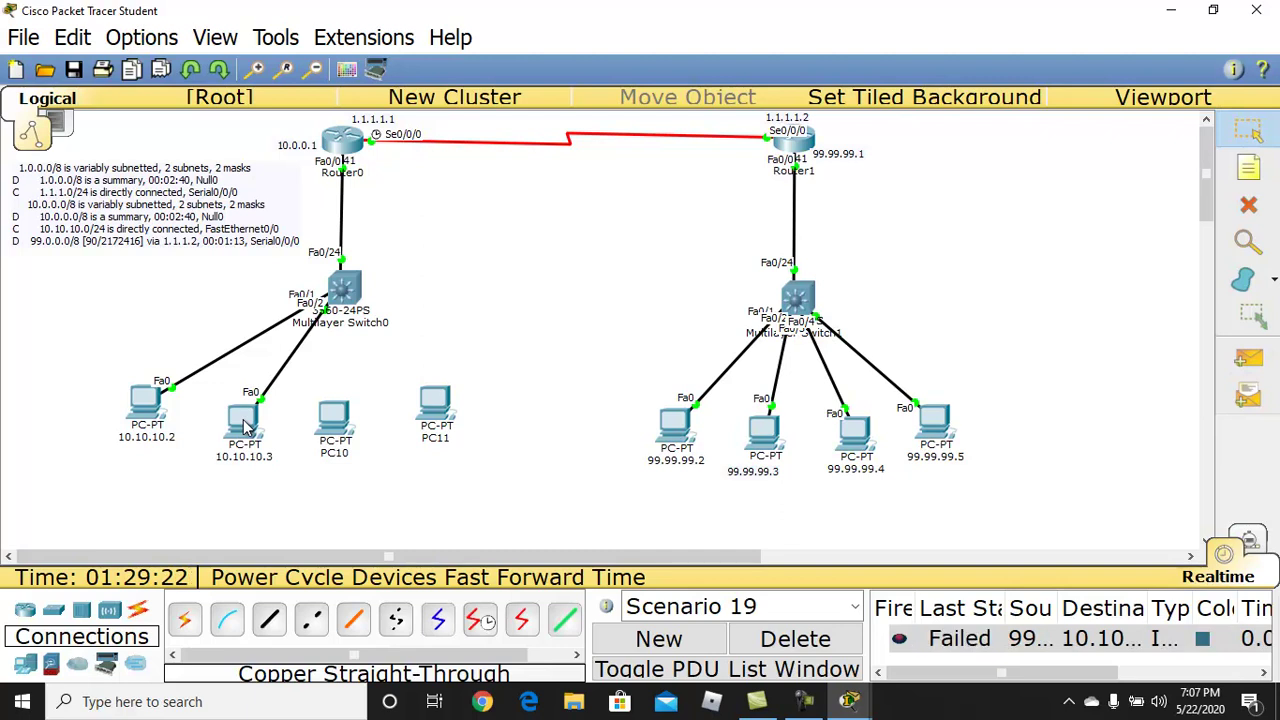
{"action": "left_click", "coordinate": [1248, 358]}
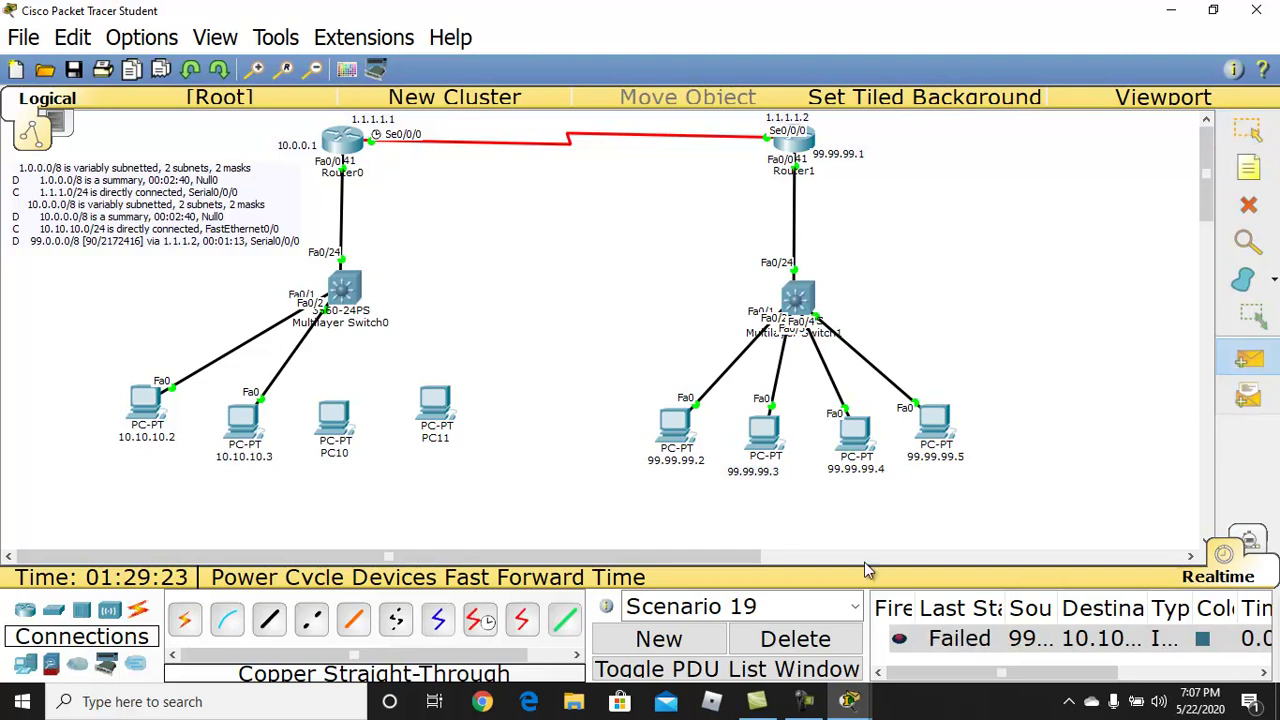
{"action": "left_click", "coordinate": [705, 645]}
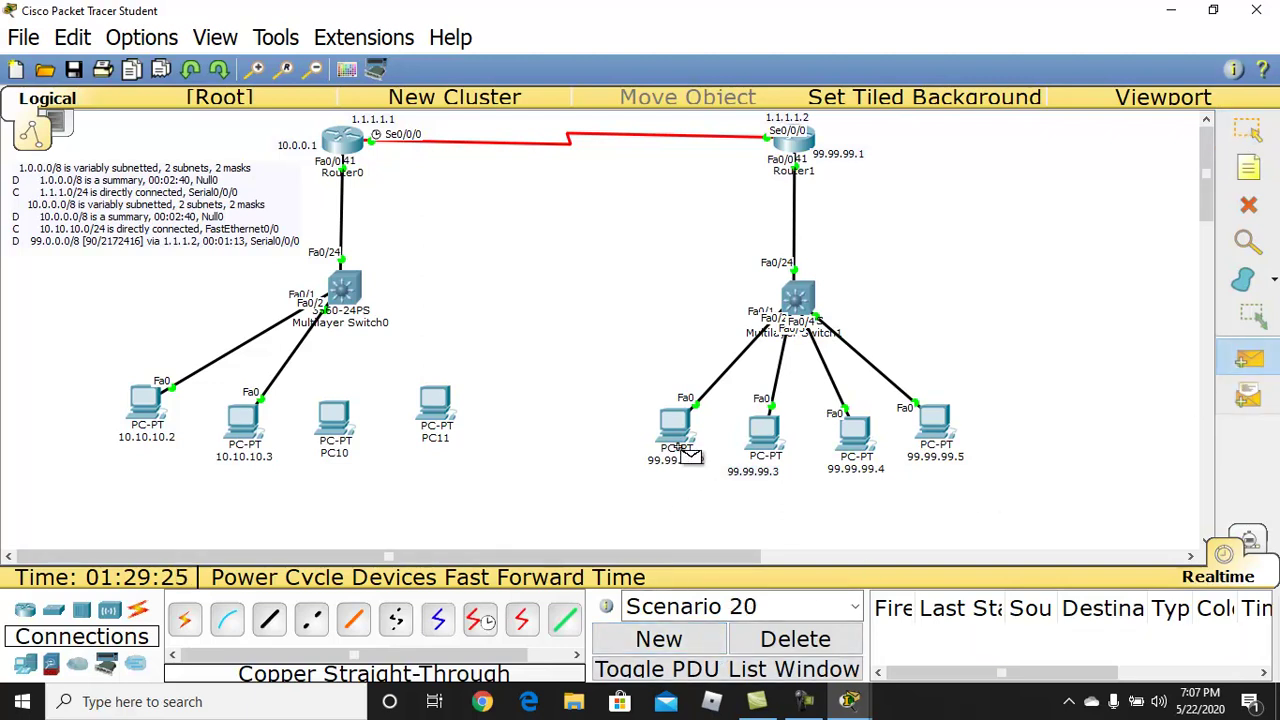
{"action": "left_click", "coordinate": [676, 428]}
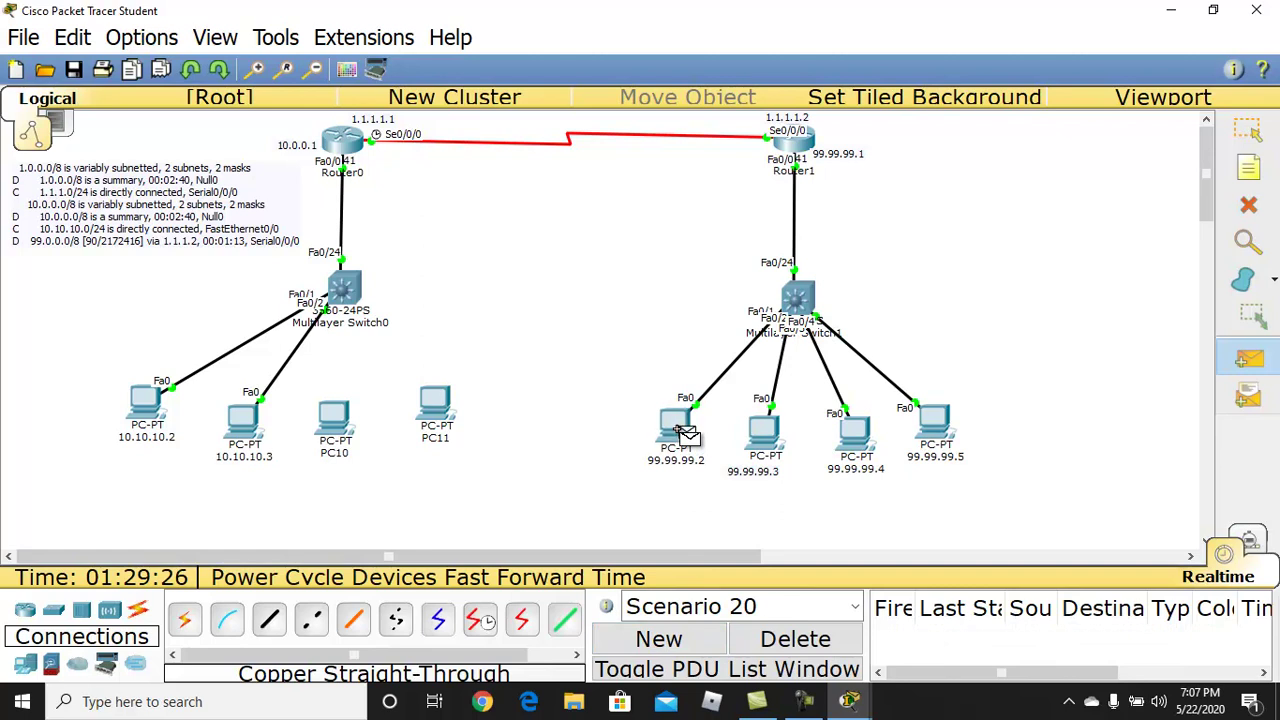
{"action": "left_click", "coordinate": [245, 428]}
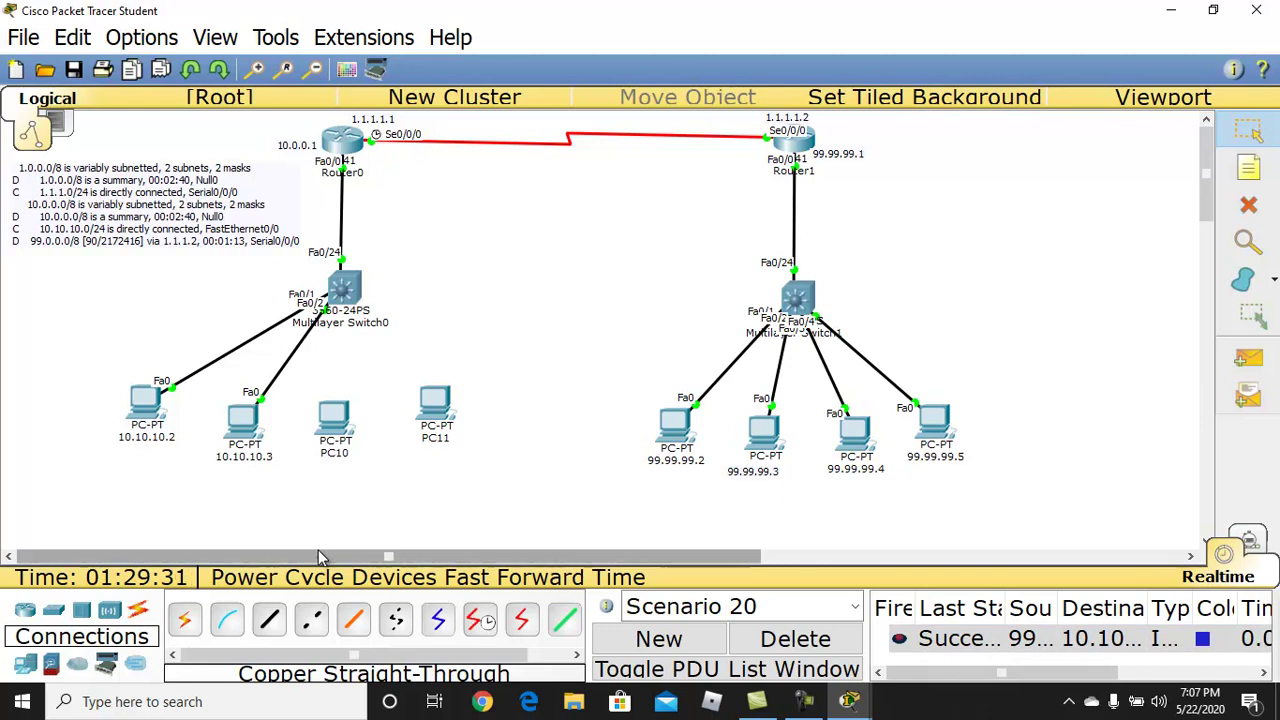
- Connect PC10's FastEthernet0 to FastEthernet0/3 on Multilayer Switch0 with a copper straight-through cable
{"action": "left_click", "coordinate": [272, 621]}
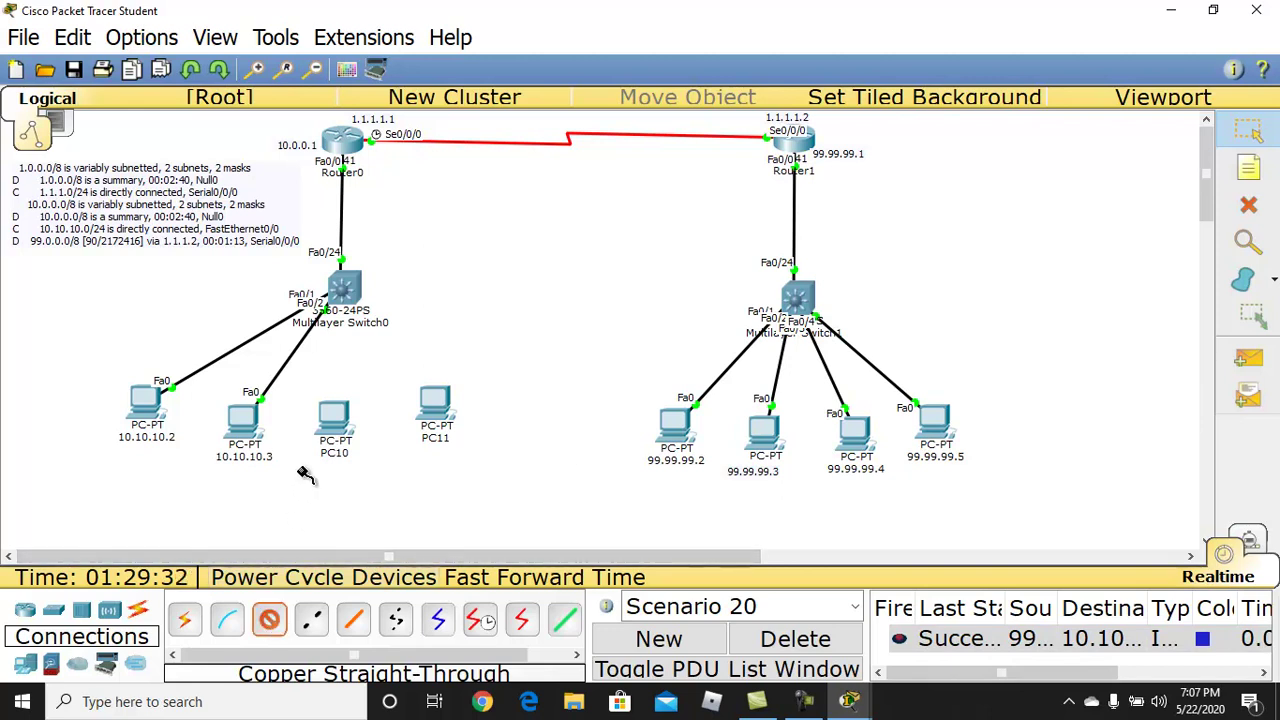
{"action": "left_click", "coordinate": [337, 410]}
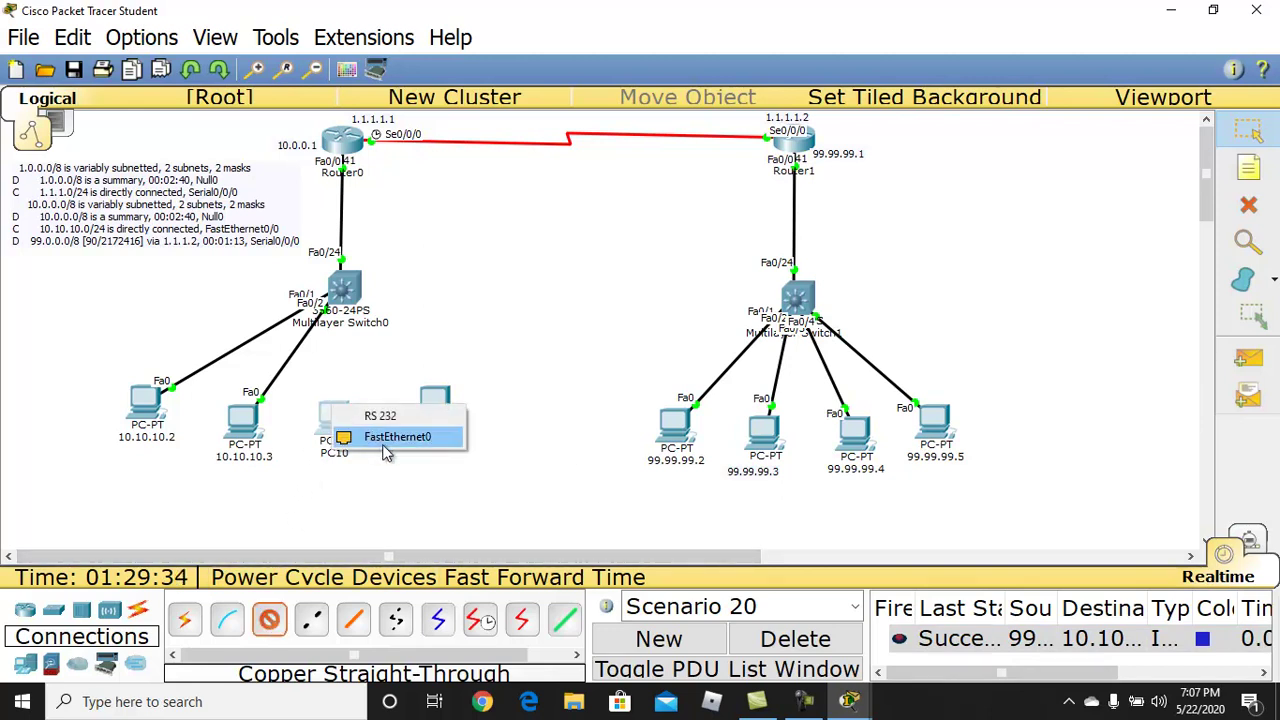
{"action": "left_click", "coordinate": [387, 437]}
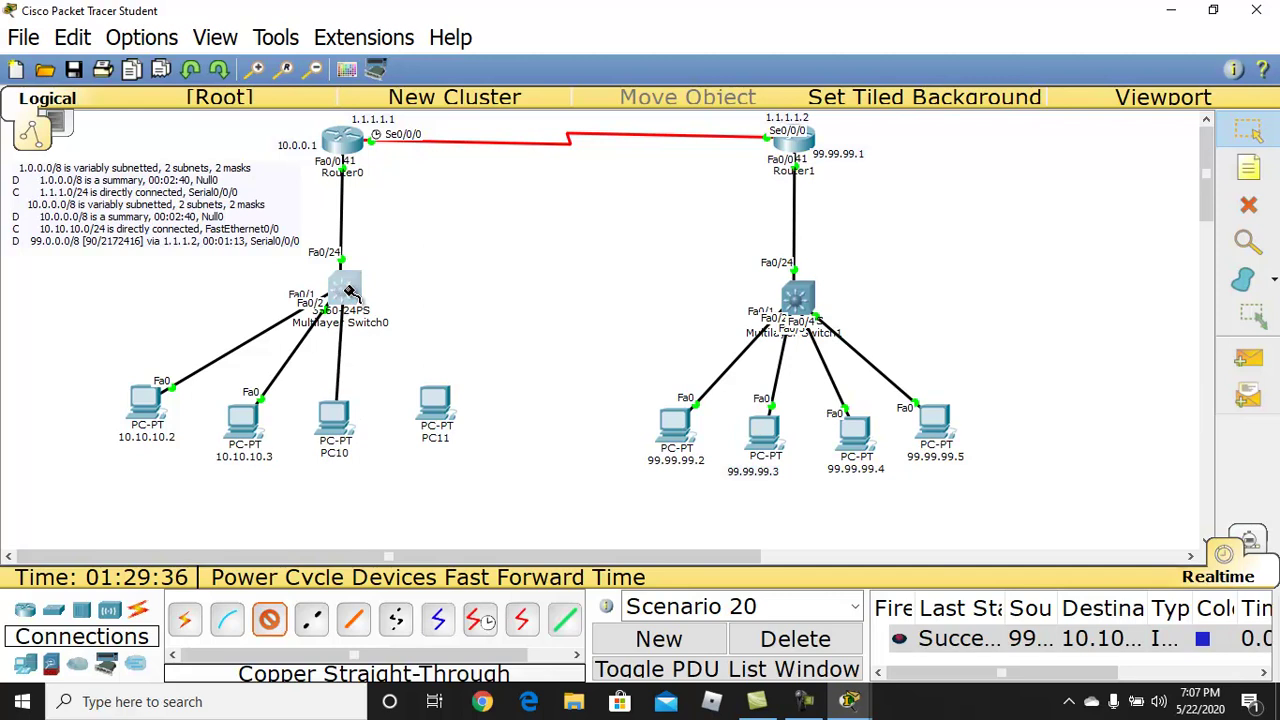
{"action": "left_click", "coordinate": [355, 278]}
{"action": "left_click", "coordinate": [455, 38]}
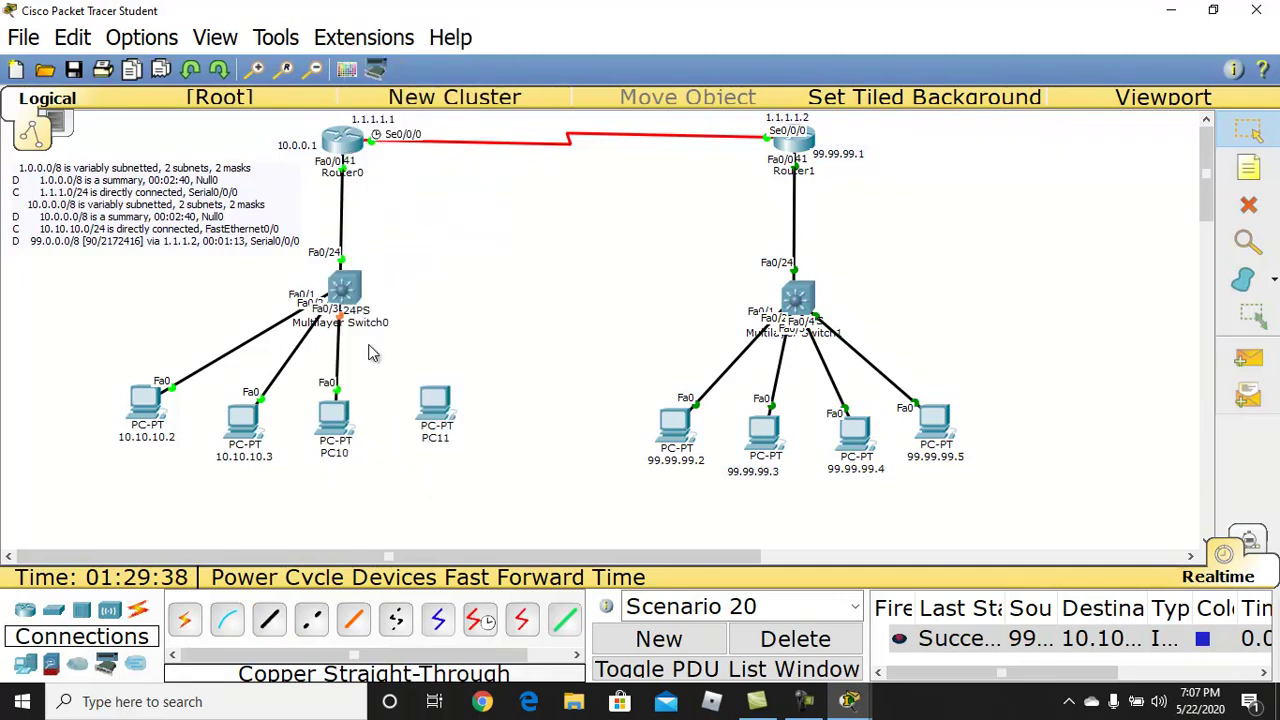
- Rename PC10 as 10.10.10.4
{"action": "left_click", "coordinate": [339, 455]}
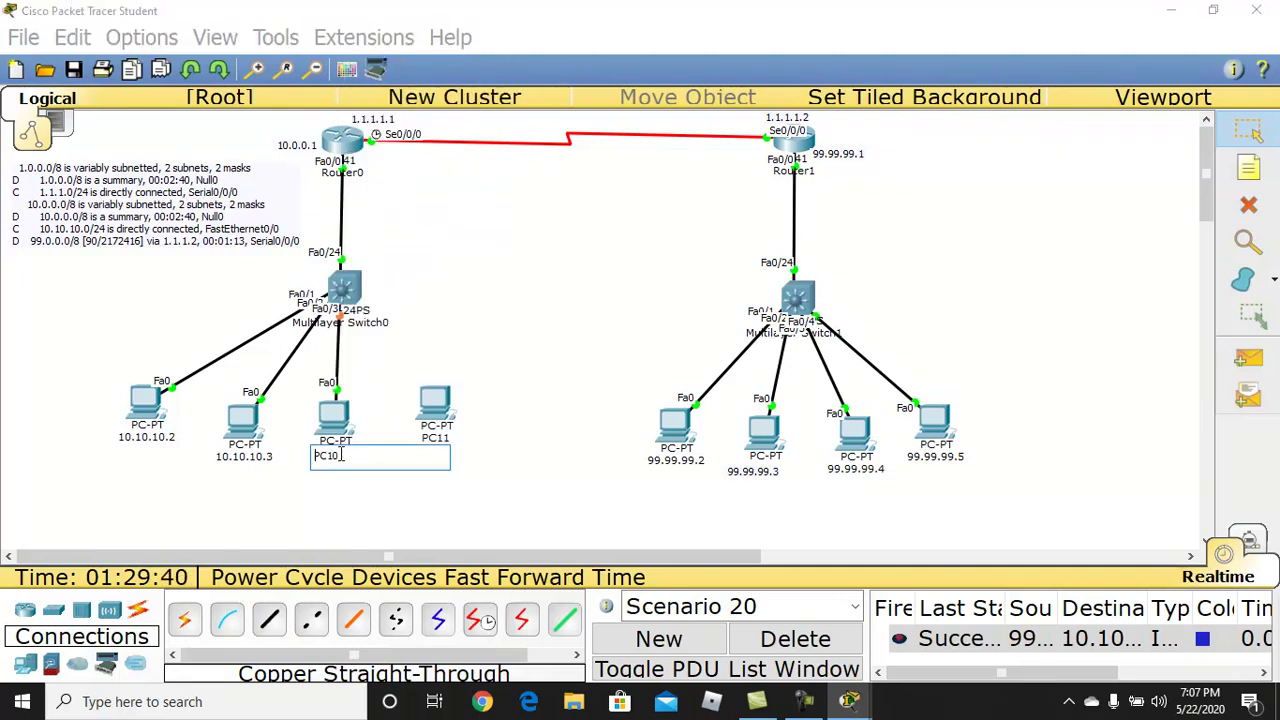
{"action": "type", "text": "10.10.10.2"}
{"action": "left_click", "coordinate": [533, 520]}
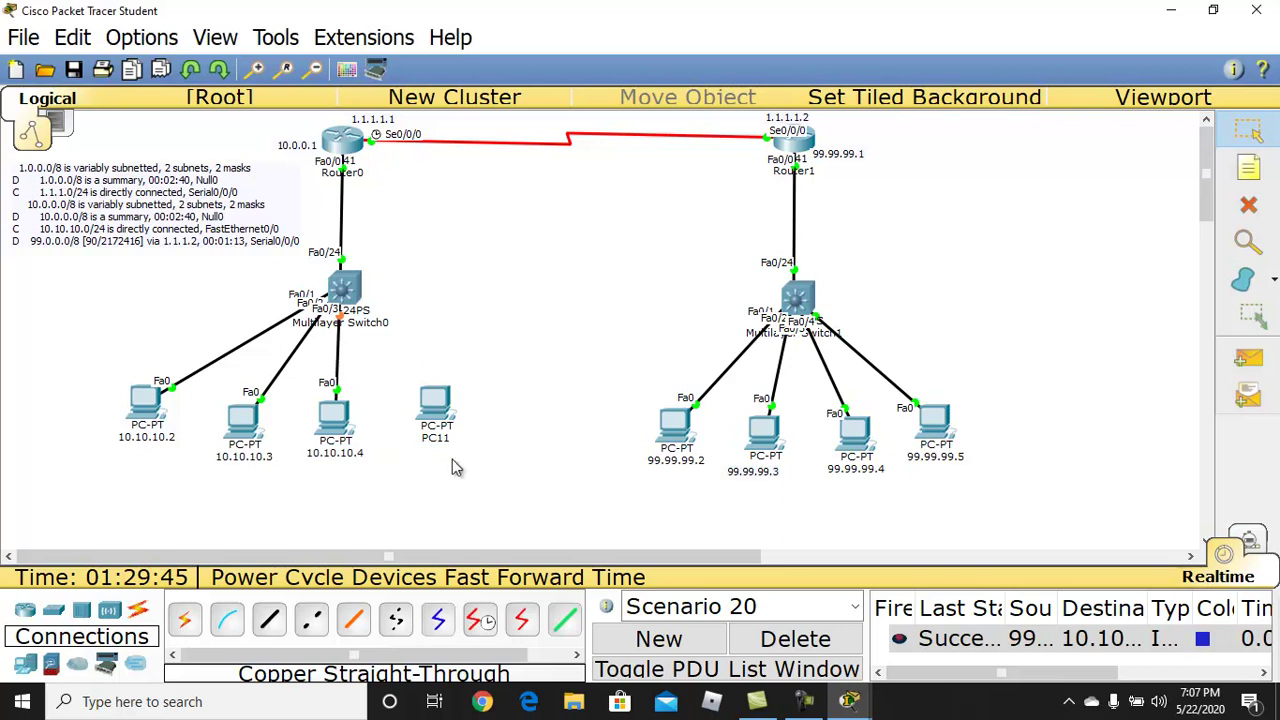
- Give PC 10.10.10.4 the static IP address 10.10.10.4, subnet mask 255.0.0.0 and default gateway 10.10.10.1
{"action": "left_click", "coordinate": [335, 415]}
{"action": "left_click", "coordinate": [603, 165]}
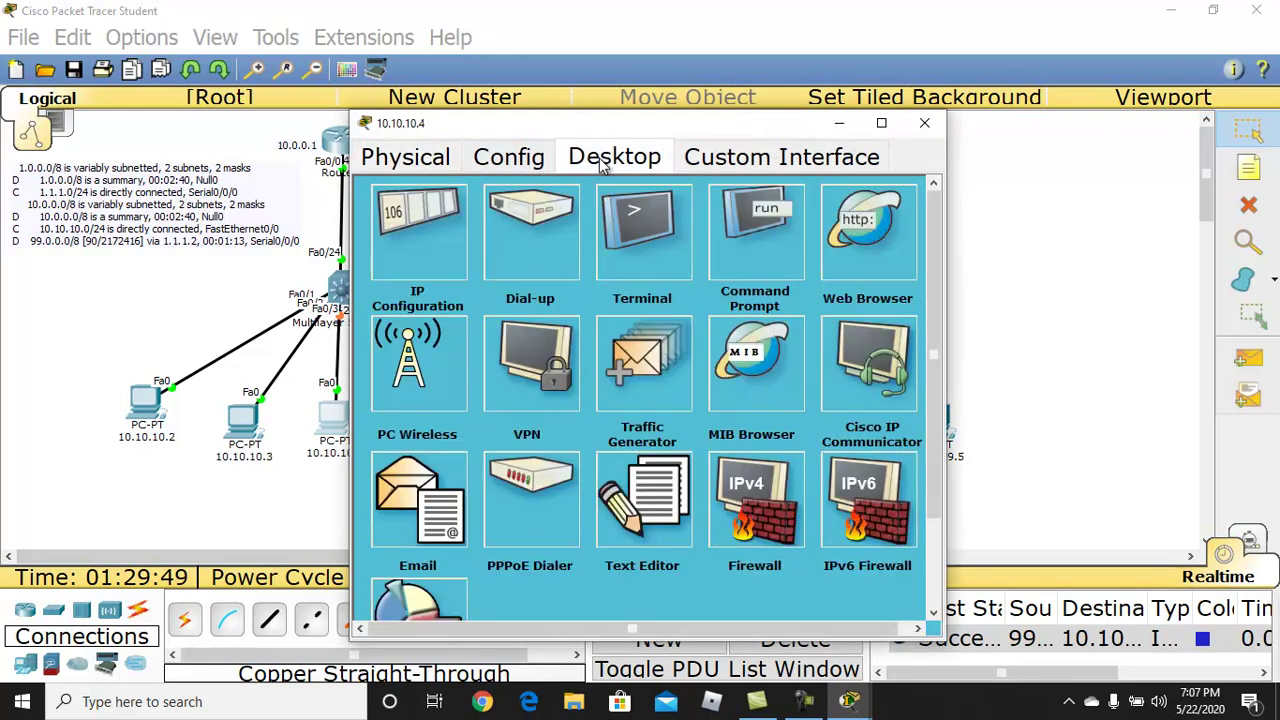
{"action": "left_click", "coordinate": [417, 230]}
{"action": "left_click", "coordinate": [541, 257]}
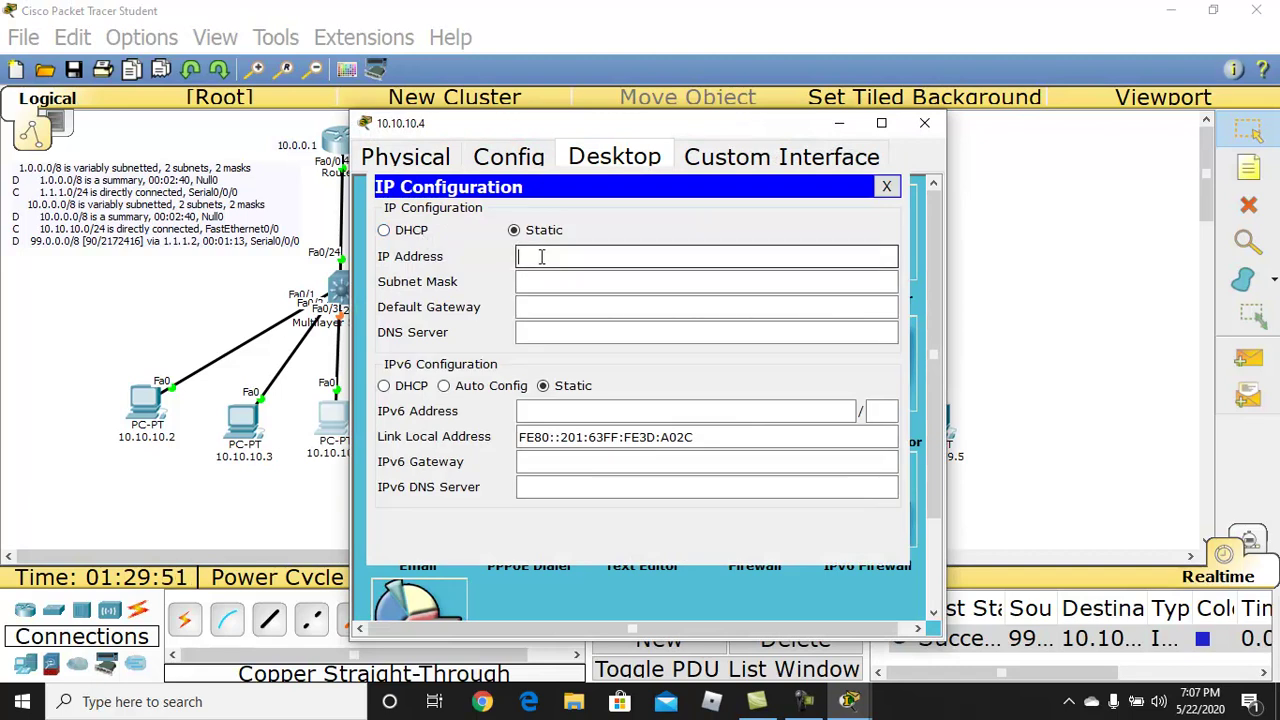
{"action": "type", "text": "10.10.10.2"}
{"action": "left_click", "coordinate": [543, 280]}
{"action": "left_click", "coordinate": [530, 307]}
{"action": "type", "text": "10.10.10.2"}
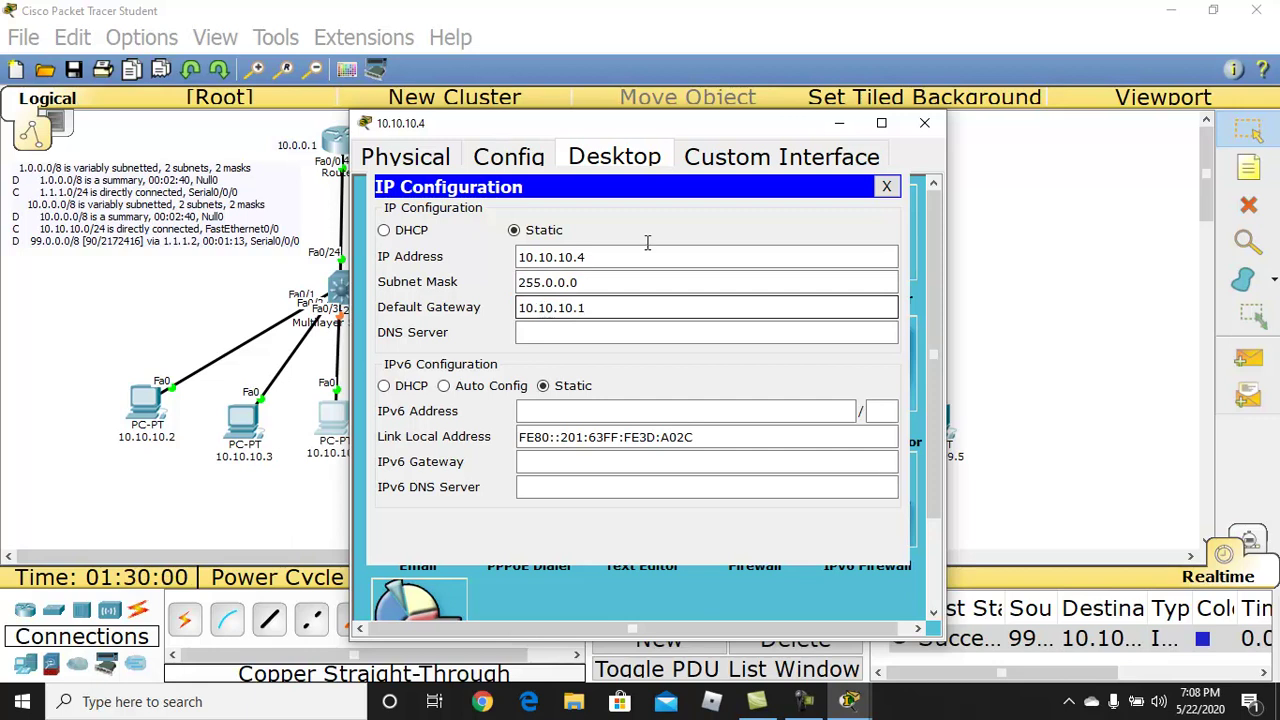
{"action": "left_click", "coordinate": [886, 190]}
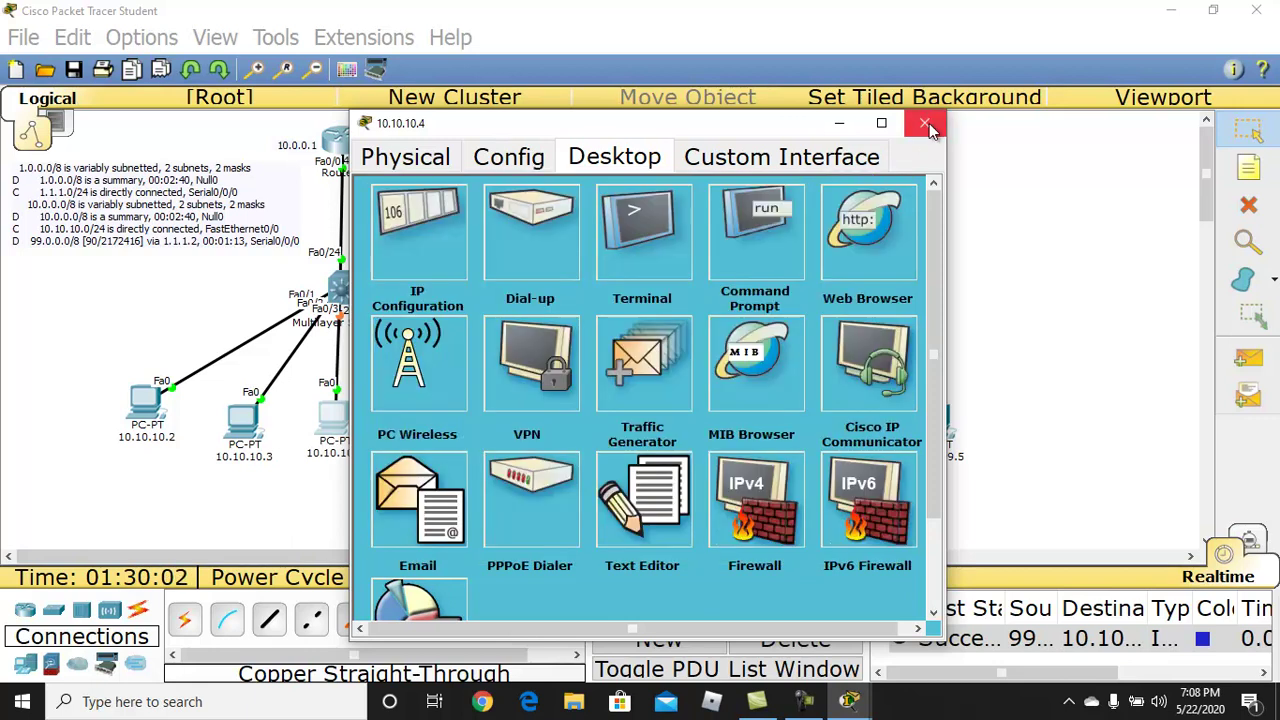
{"action": "left_click", "coordinate": [924, 122]}
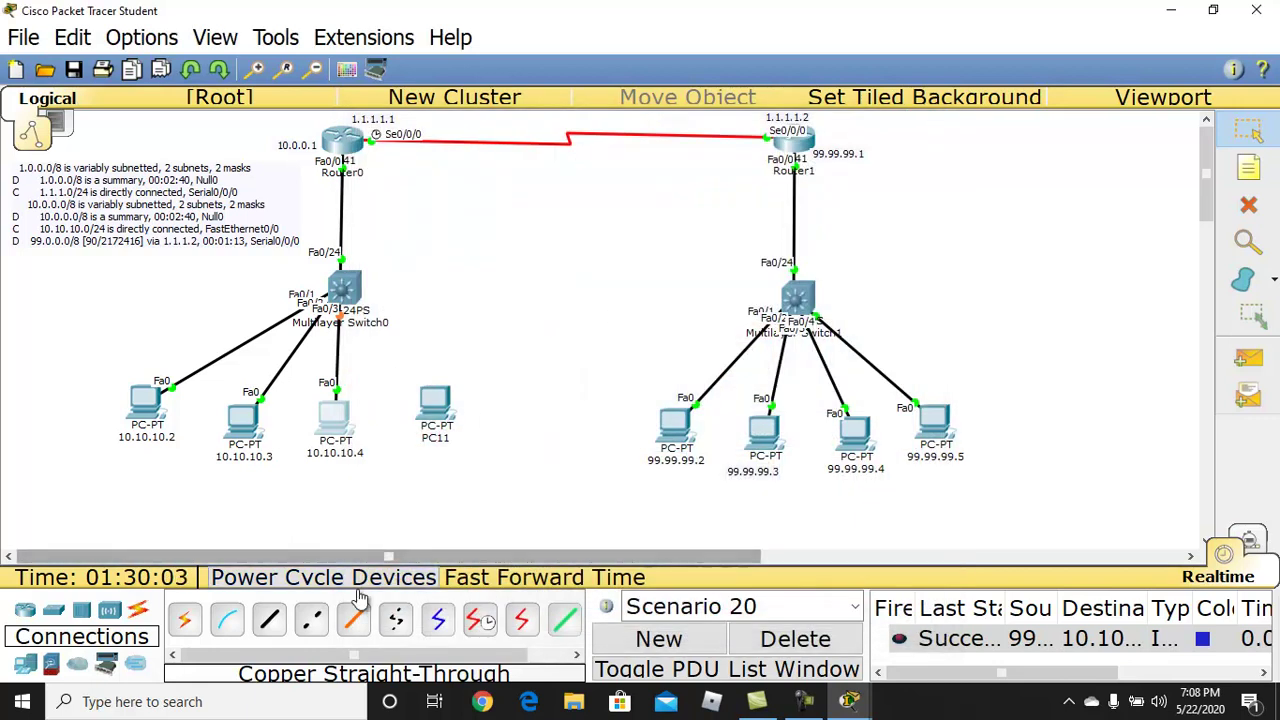
- Connect PC11's FastEthernet0 to FastEthernet0/4 on Multilayer Switch0 with a copper straight-through cable, and rename the PC as 10.10.10.5
{"action": "left_click", "coordinate": [273, 625]}
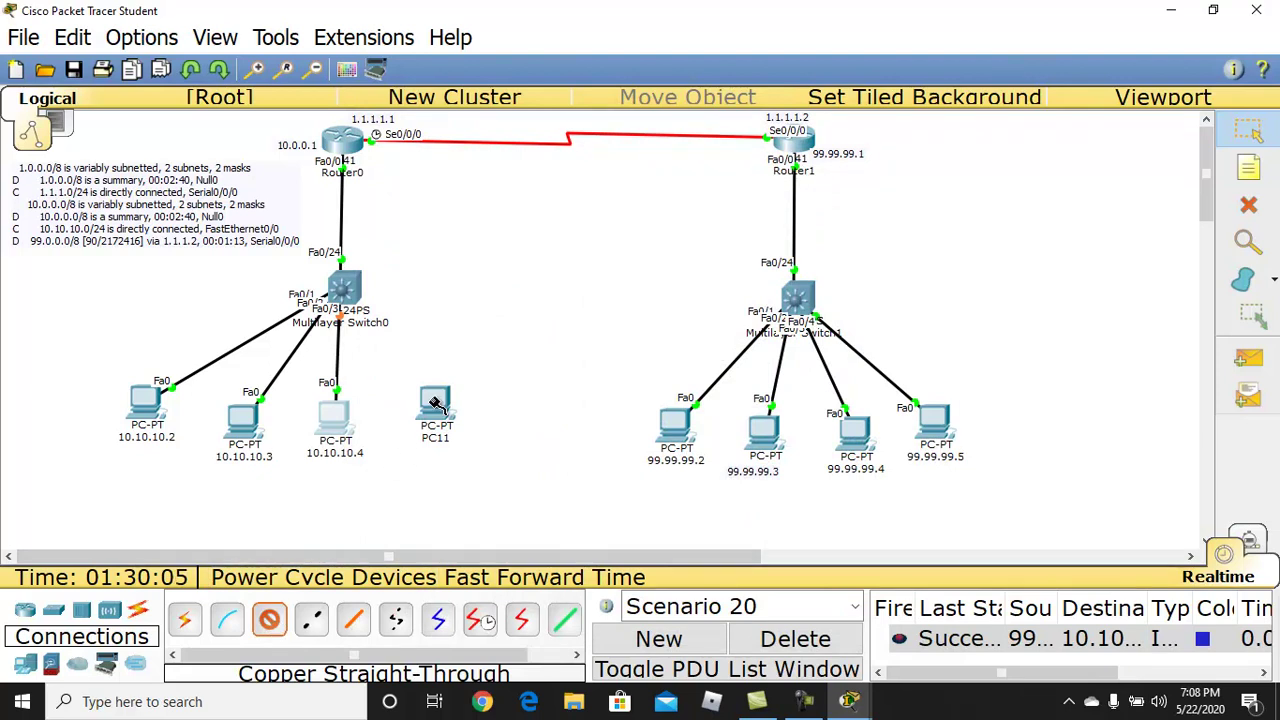
{"action": "left_click", "coordinate": [434, 401]}
{"action": "left_click", "coordinate": [480, 430]}
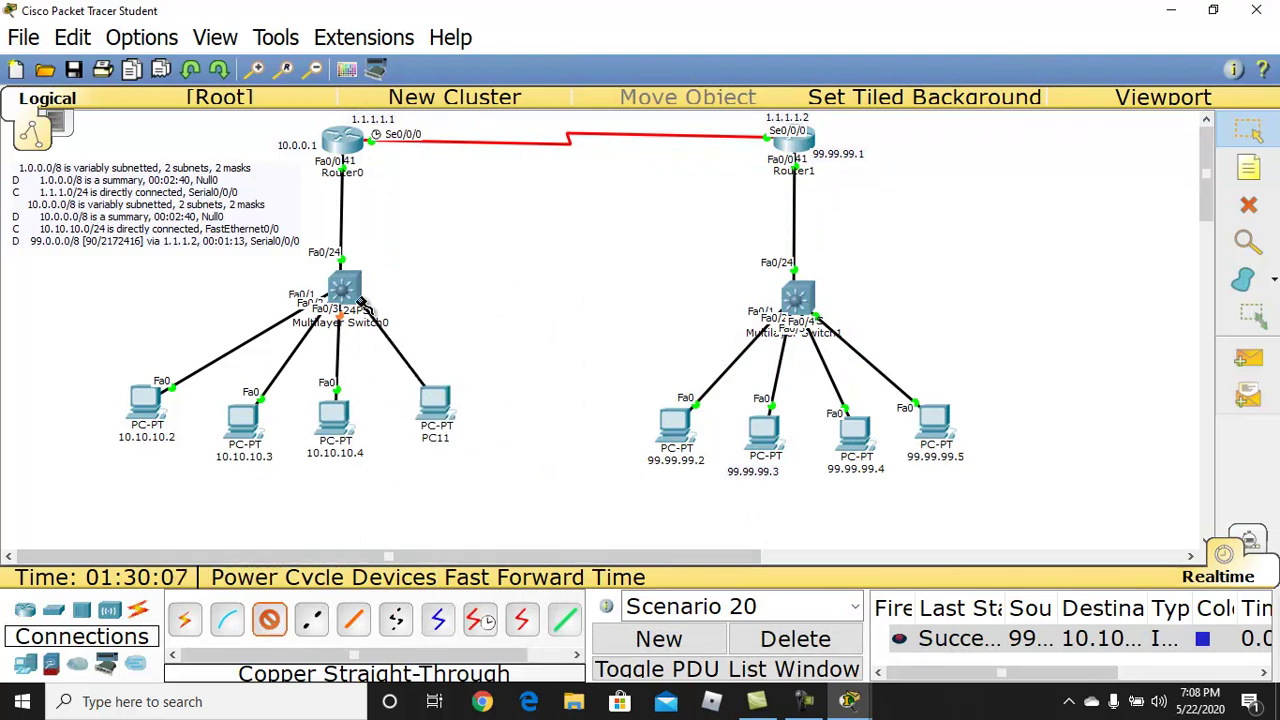
{"action": "left_click", "coordinate": [346, 290]}
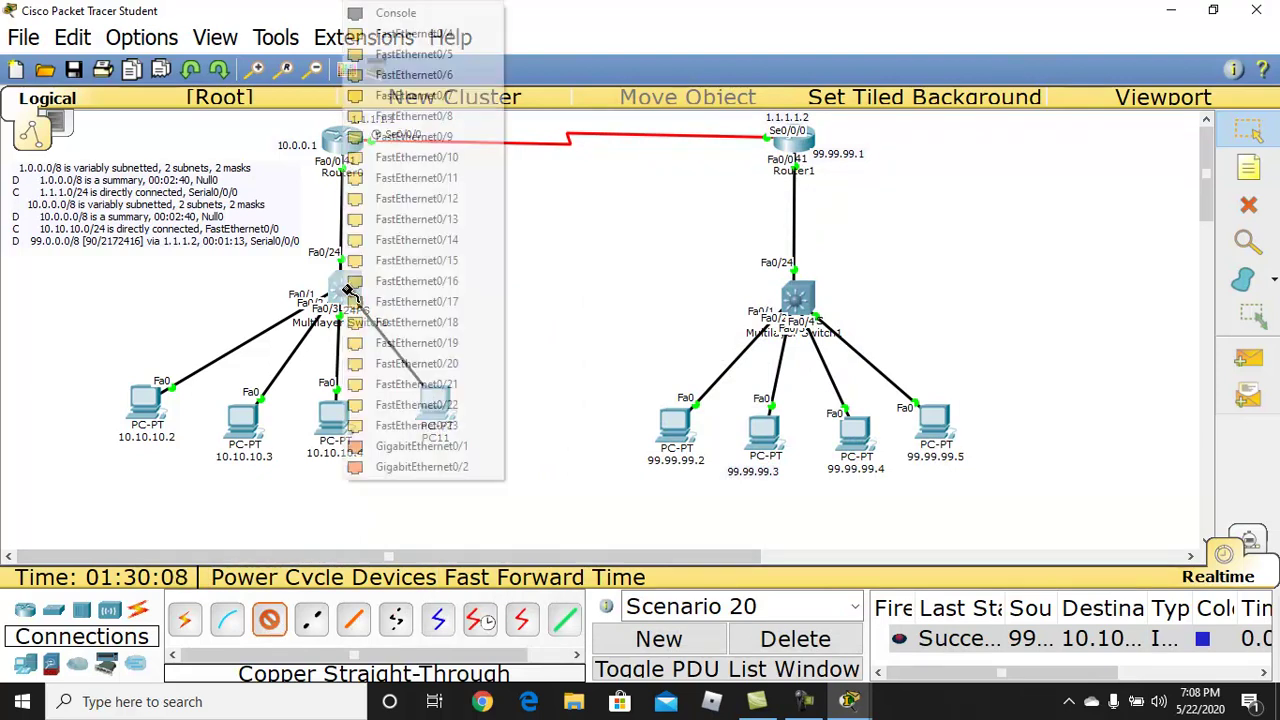
{"action": "left_click", "coordinate": [430, 38]}
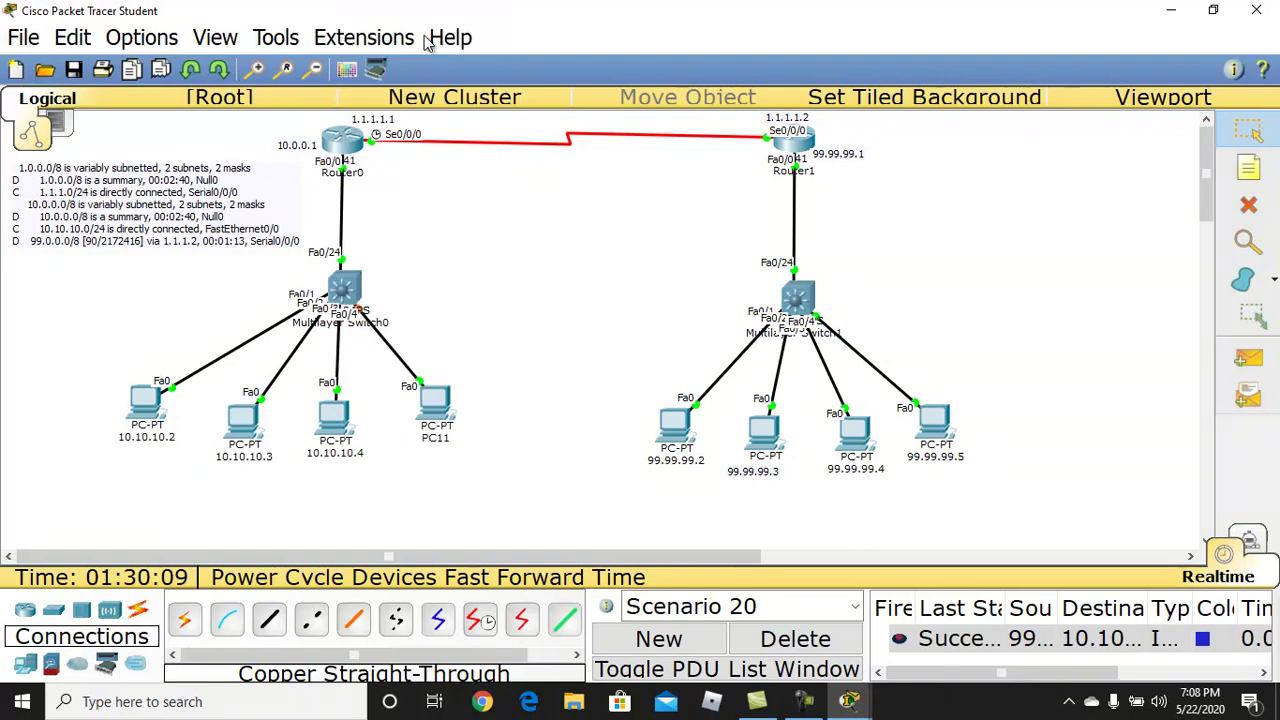
{"action": "left_click", "coordinate": [441, 445]}
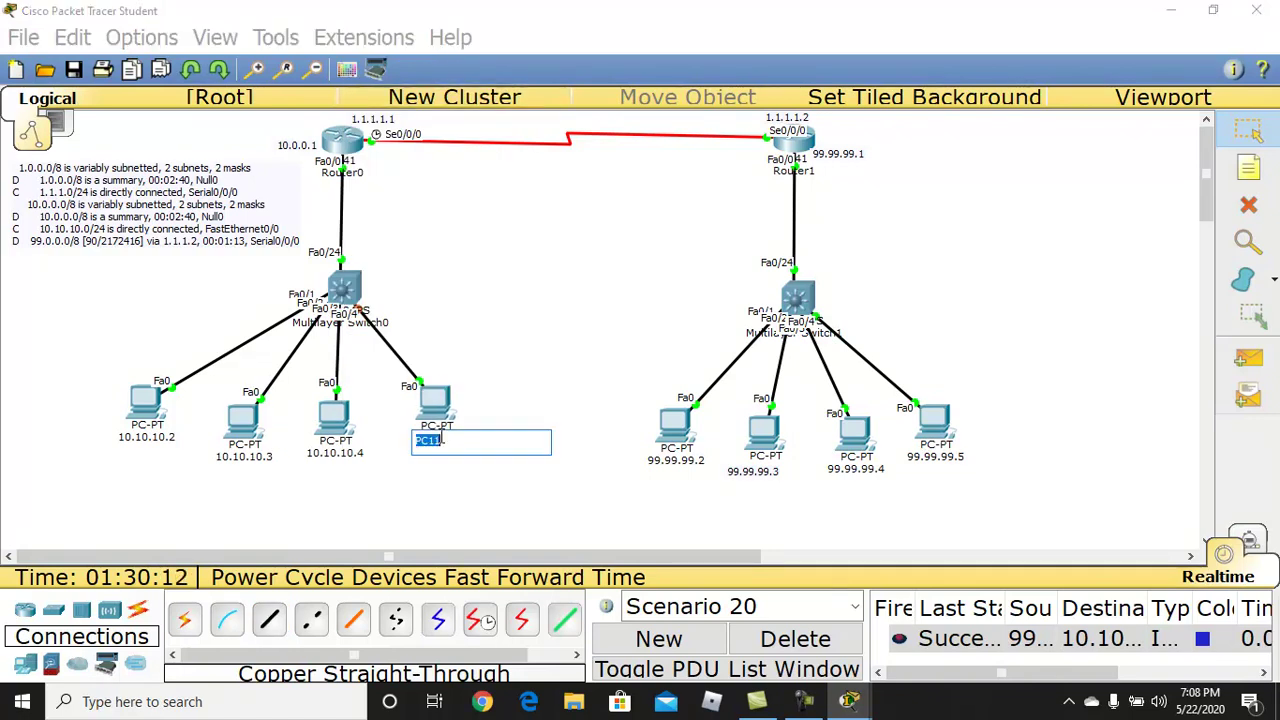
{"action": "type", "text": "10.10.10.2"}
- Give PC 10.10.10.5 the static IP address 10.10.10.5 and subnet mask 255.0.0.0, and fill in its default gateway
{"action": "left_click", "coordinate": [445, 400]}
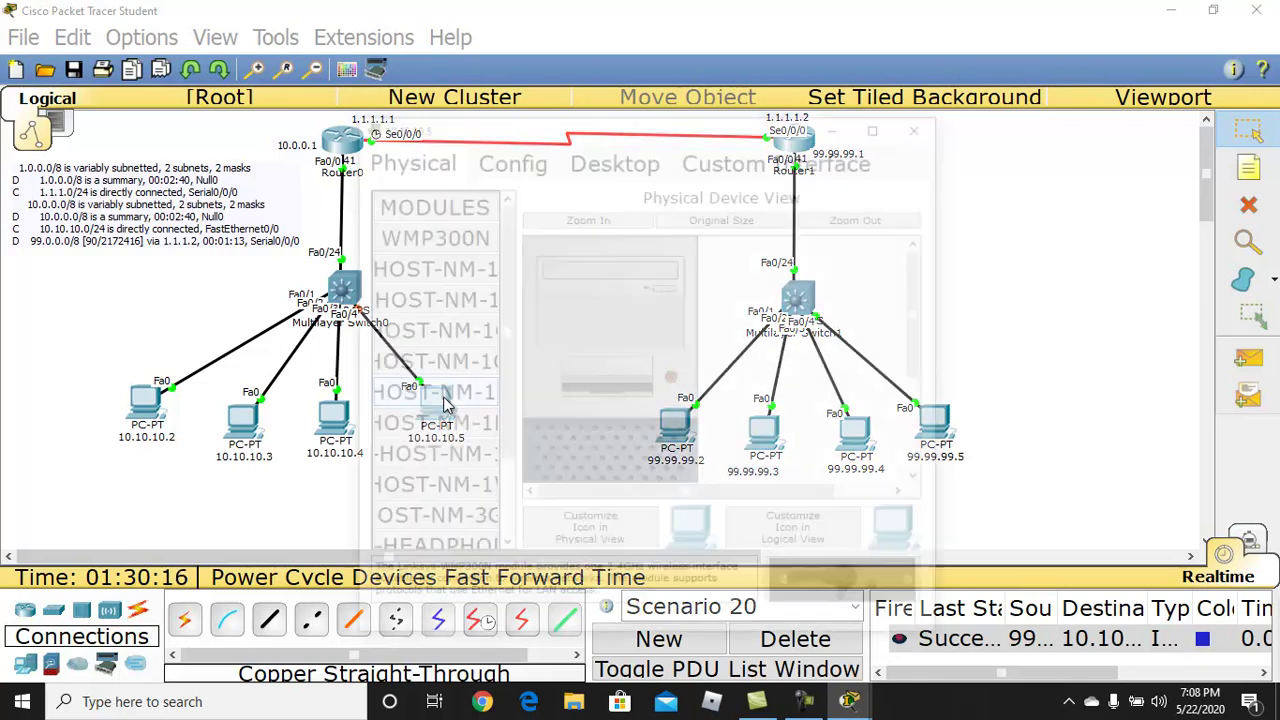
{"action": "left_click", "coordinate": [605, 160]}
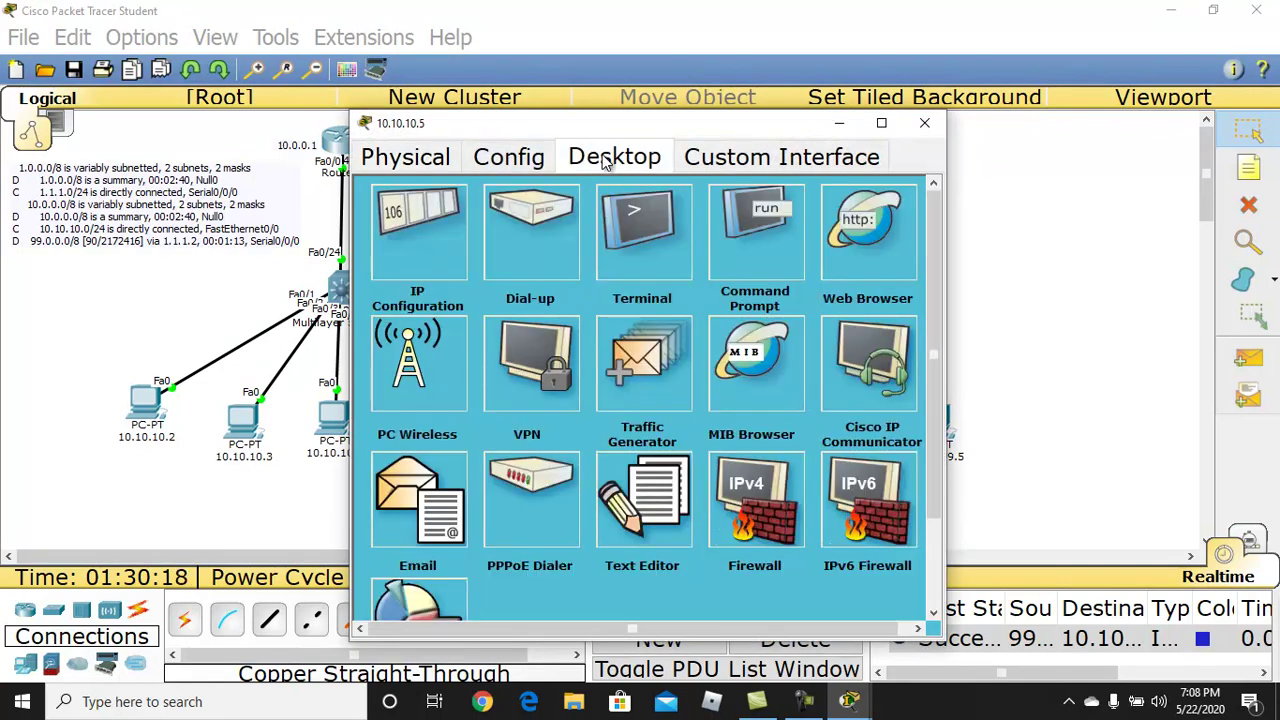
{"action": "left_click", "coordinate": [422, 225]}
{"action": "left_click", "coordinate": [547, 252]}
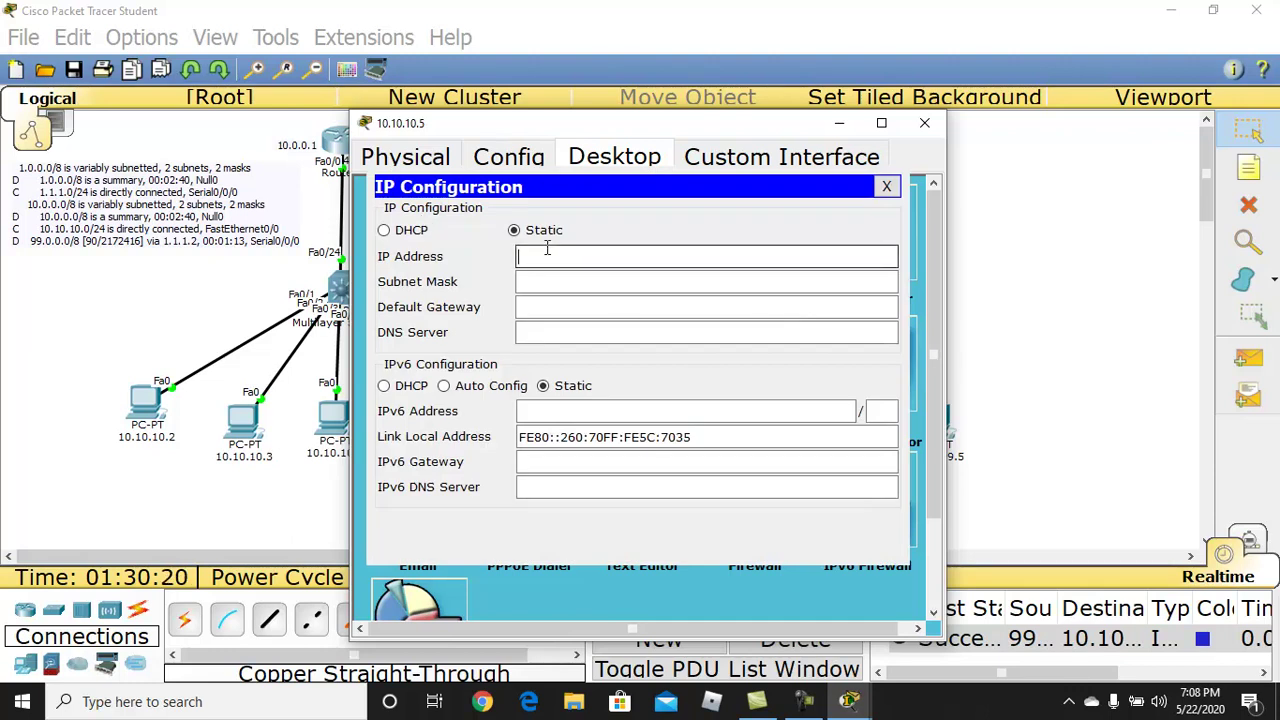
{"action": "type", "text": "10.10.10.2"}
{"action": "left_click", "coordinate": [558, 280]}
{"action": "left_click", "coordinate": [557, 305]}
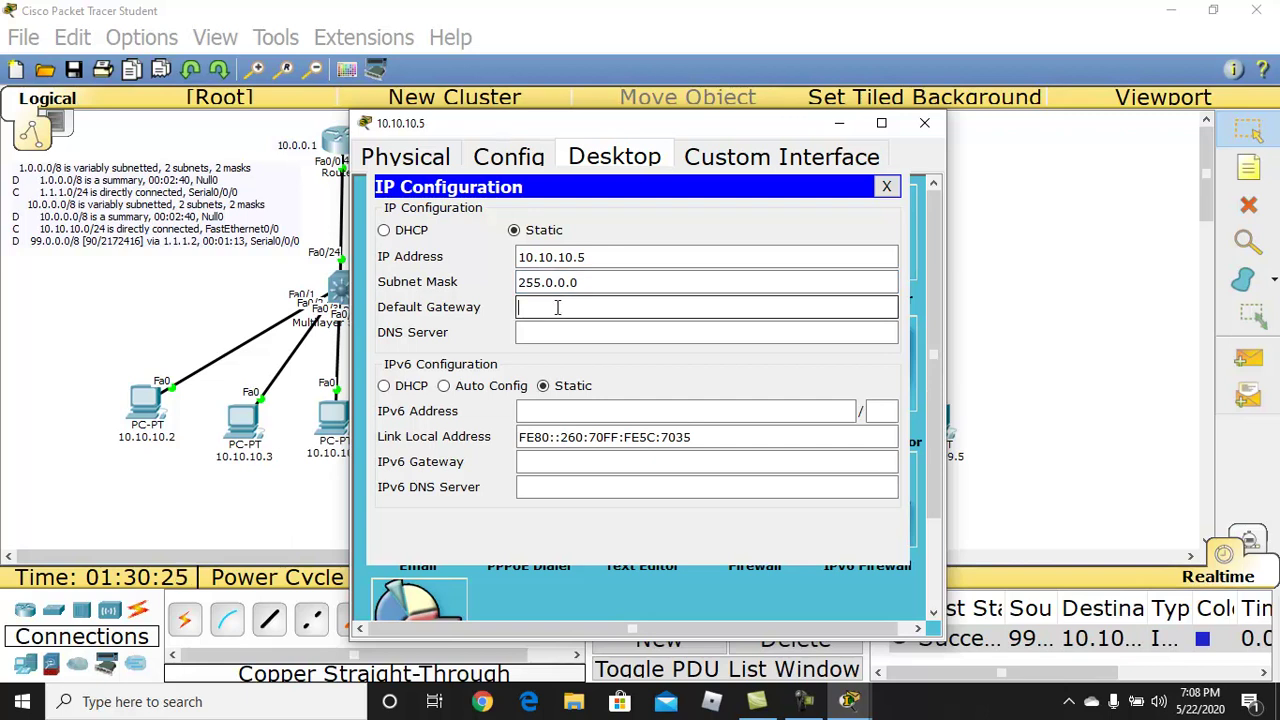
{"action": "type", "text": "10.10.10.2"}
{"action": "left_click", "coordinate": [922, 122]}
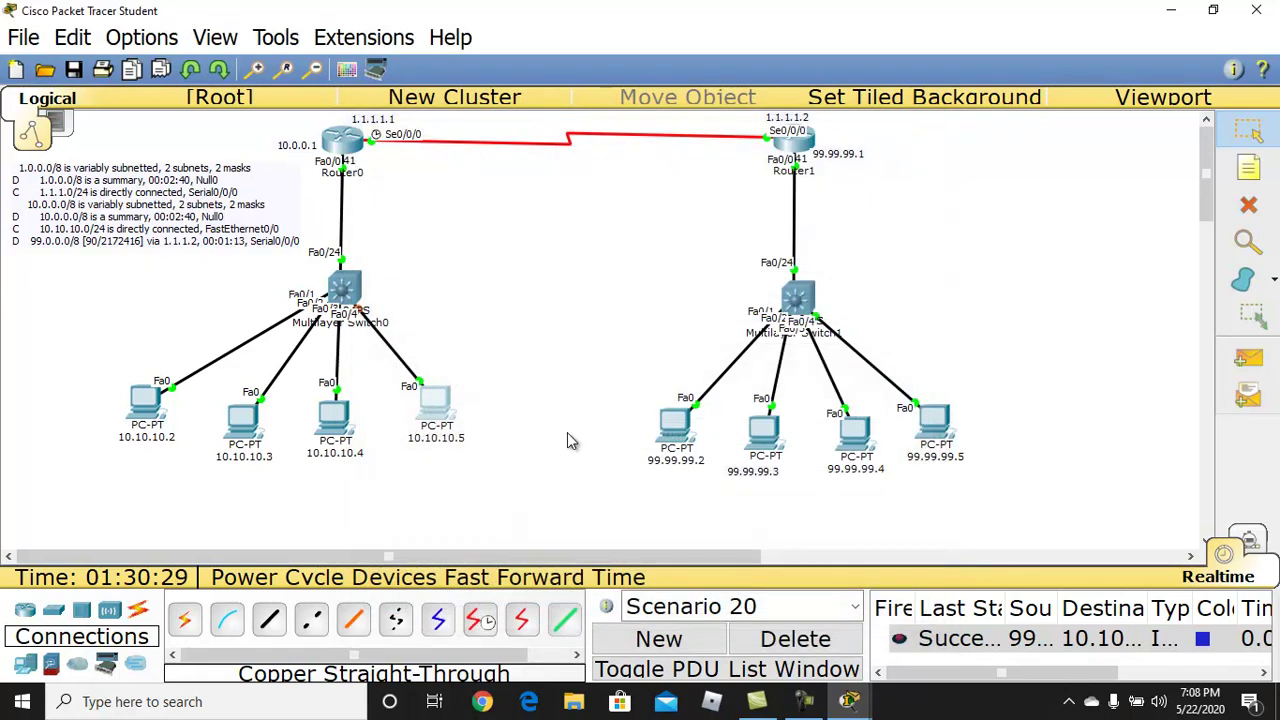
- Nudge PC 10.10.10.4 slightly to the right beneath Multilayer Switch0
{"action": "left_click_drag", "start_coordinate": [335, 425], "coordinate": [342, 423]}
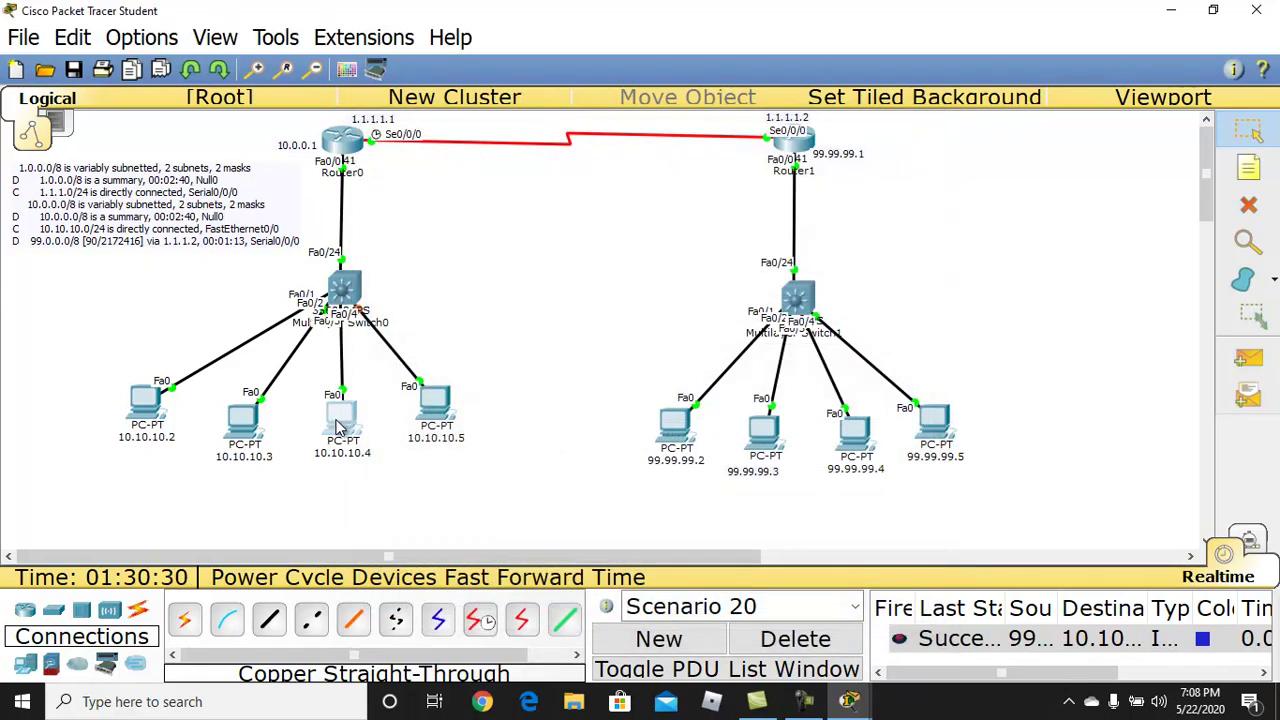